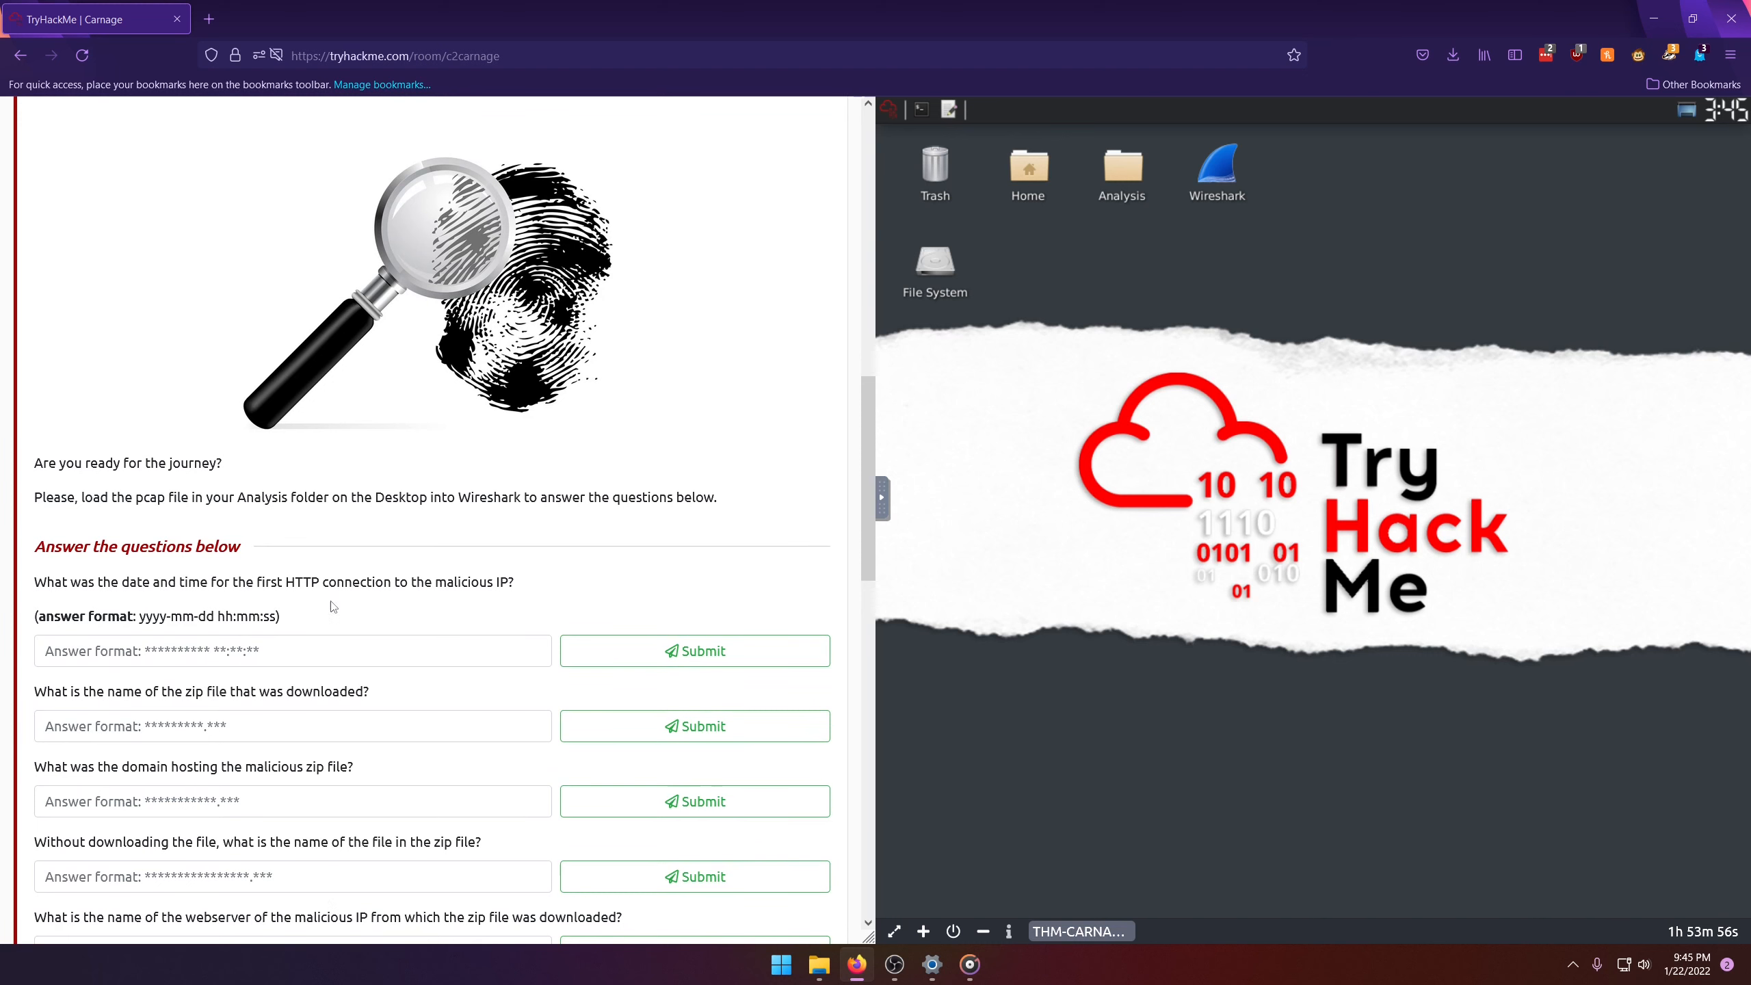
Step: Open the carnage.pcap capture file from the Analysis folder on the Desktop
scroll(332, 603, "down", 3)
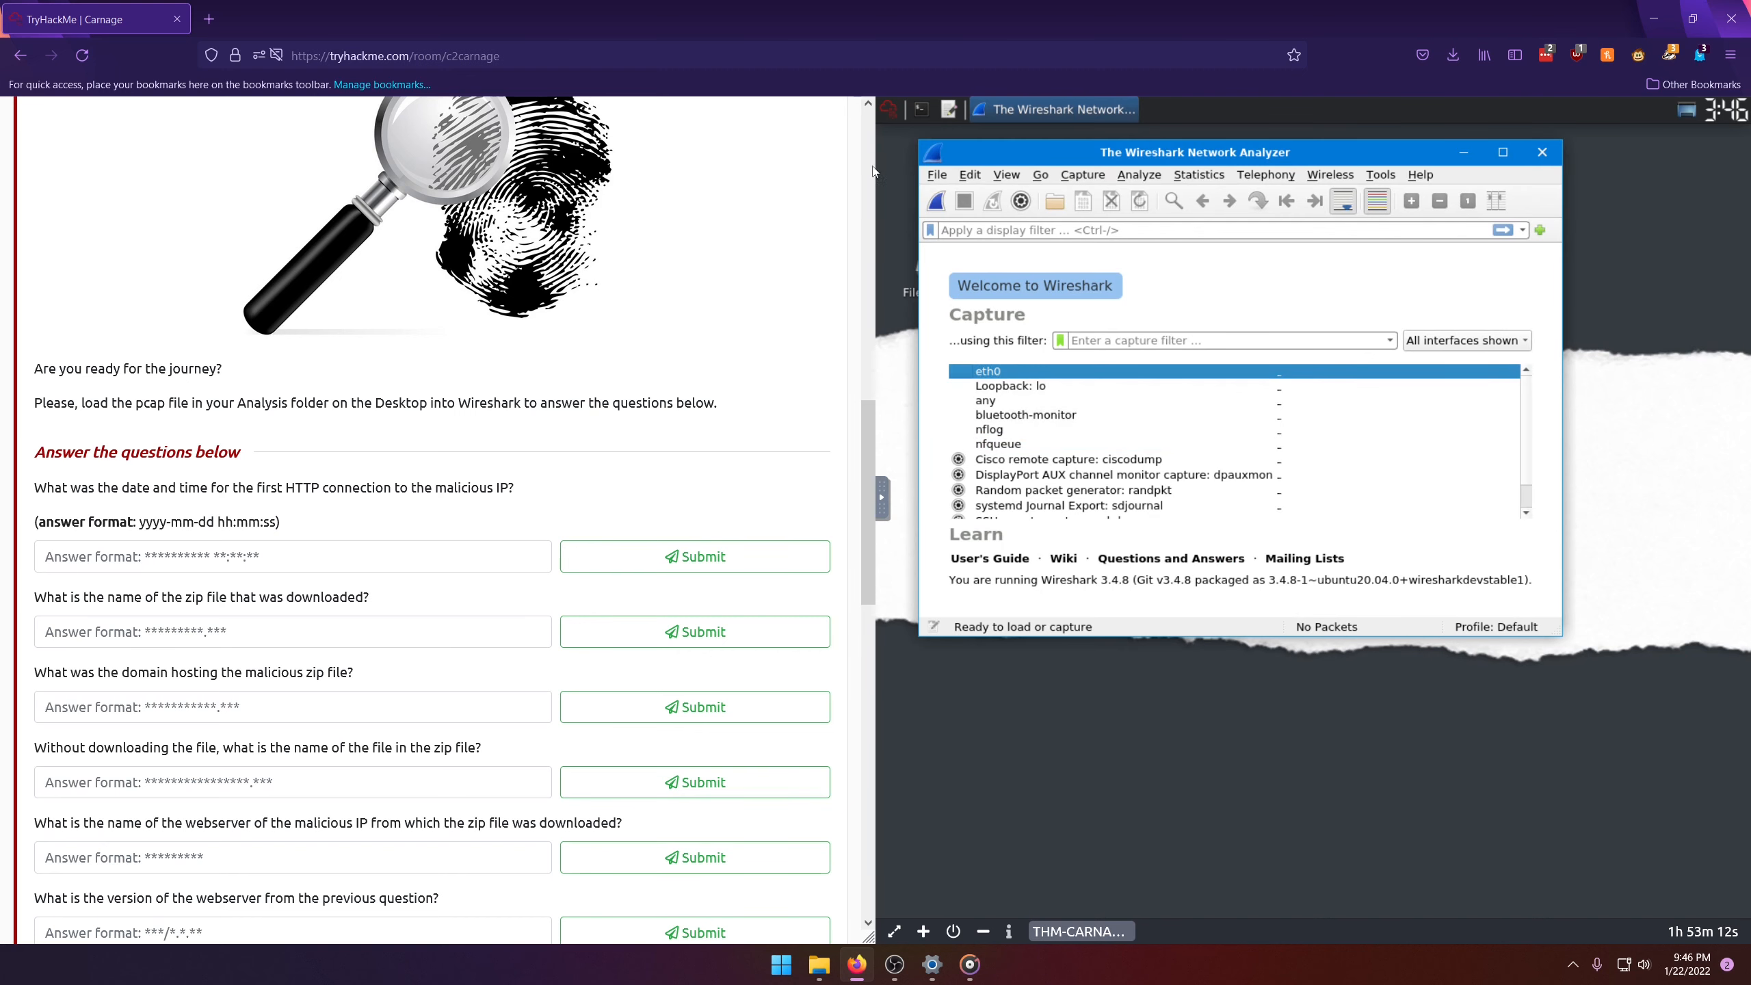
left_click(936, 174)
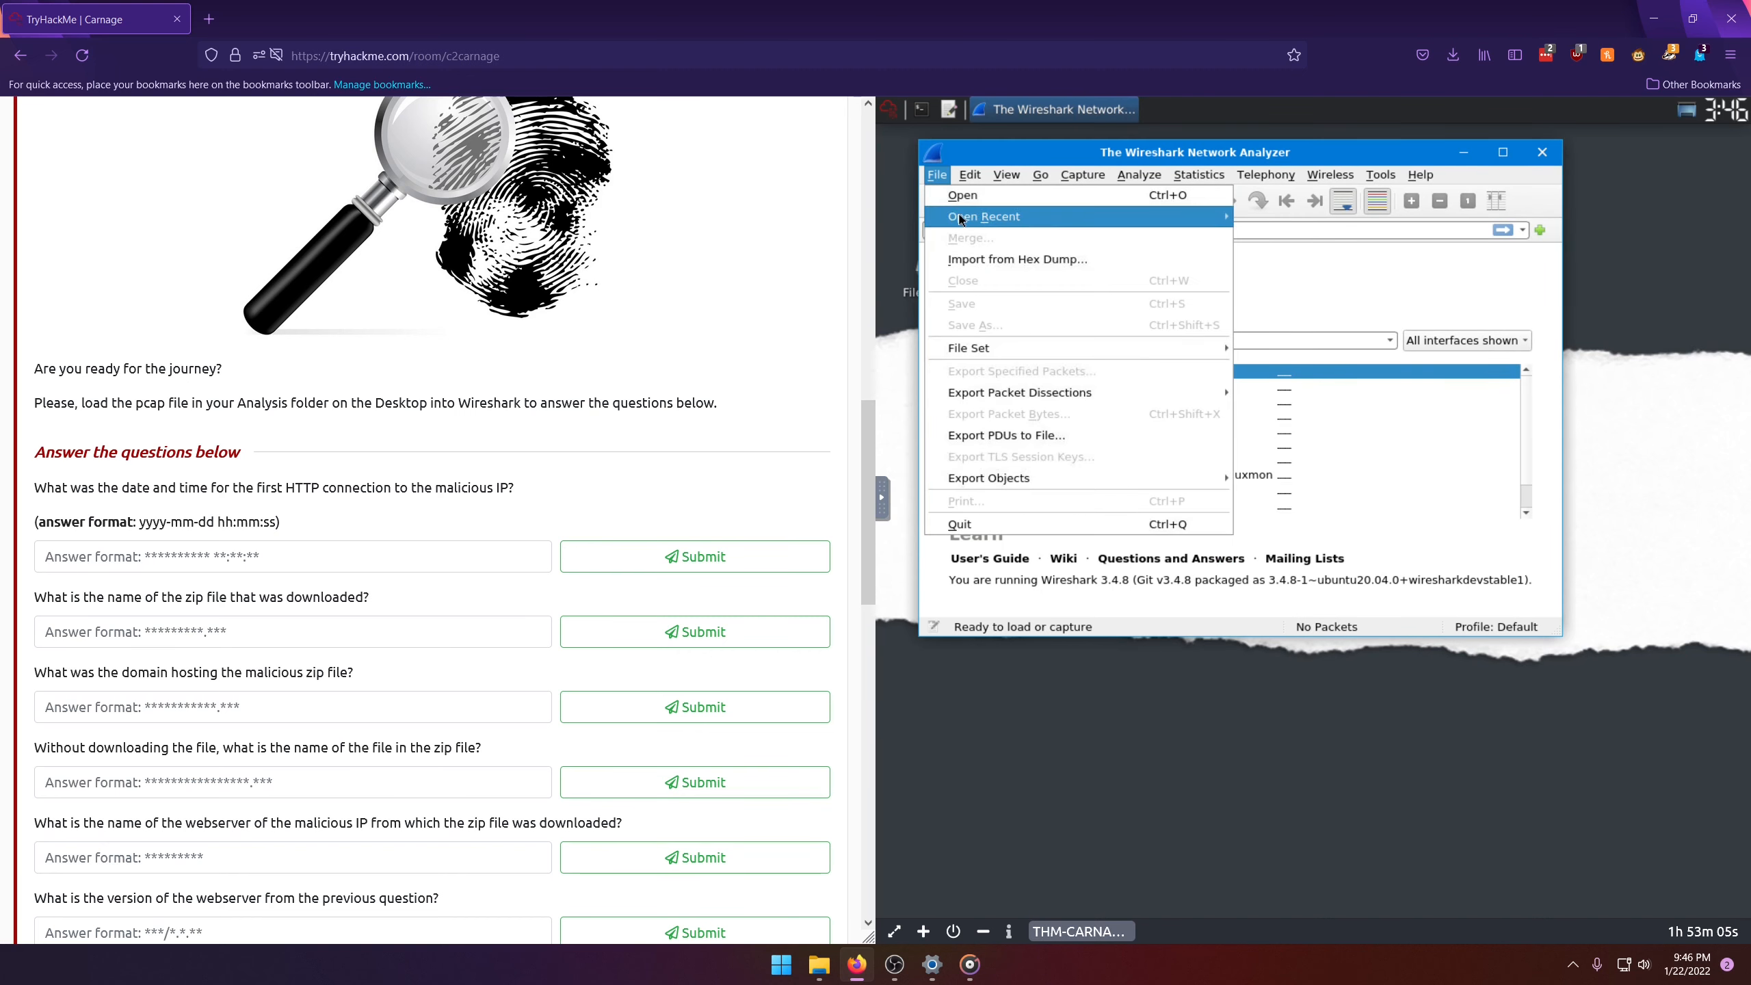
left_click(964, 196)
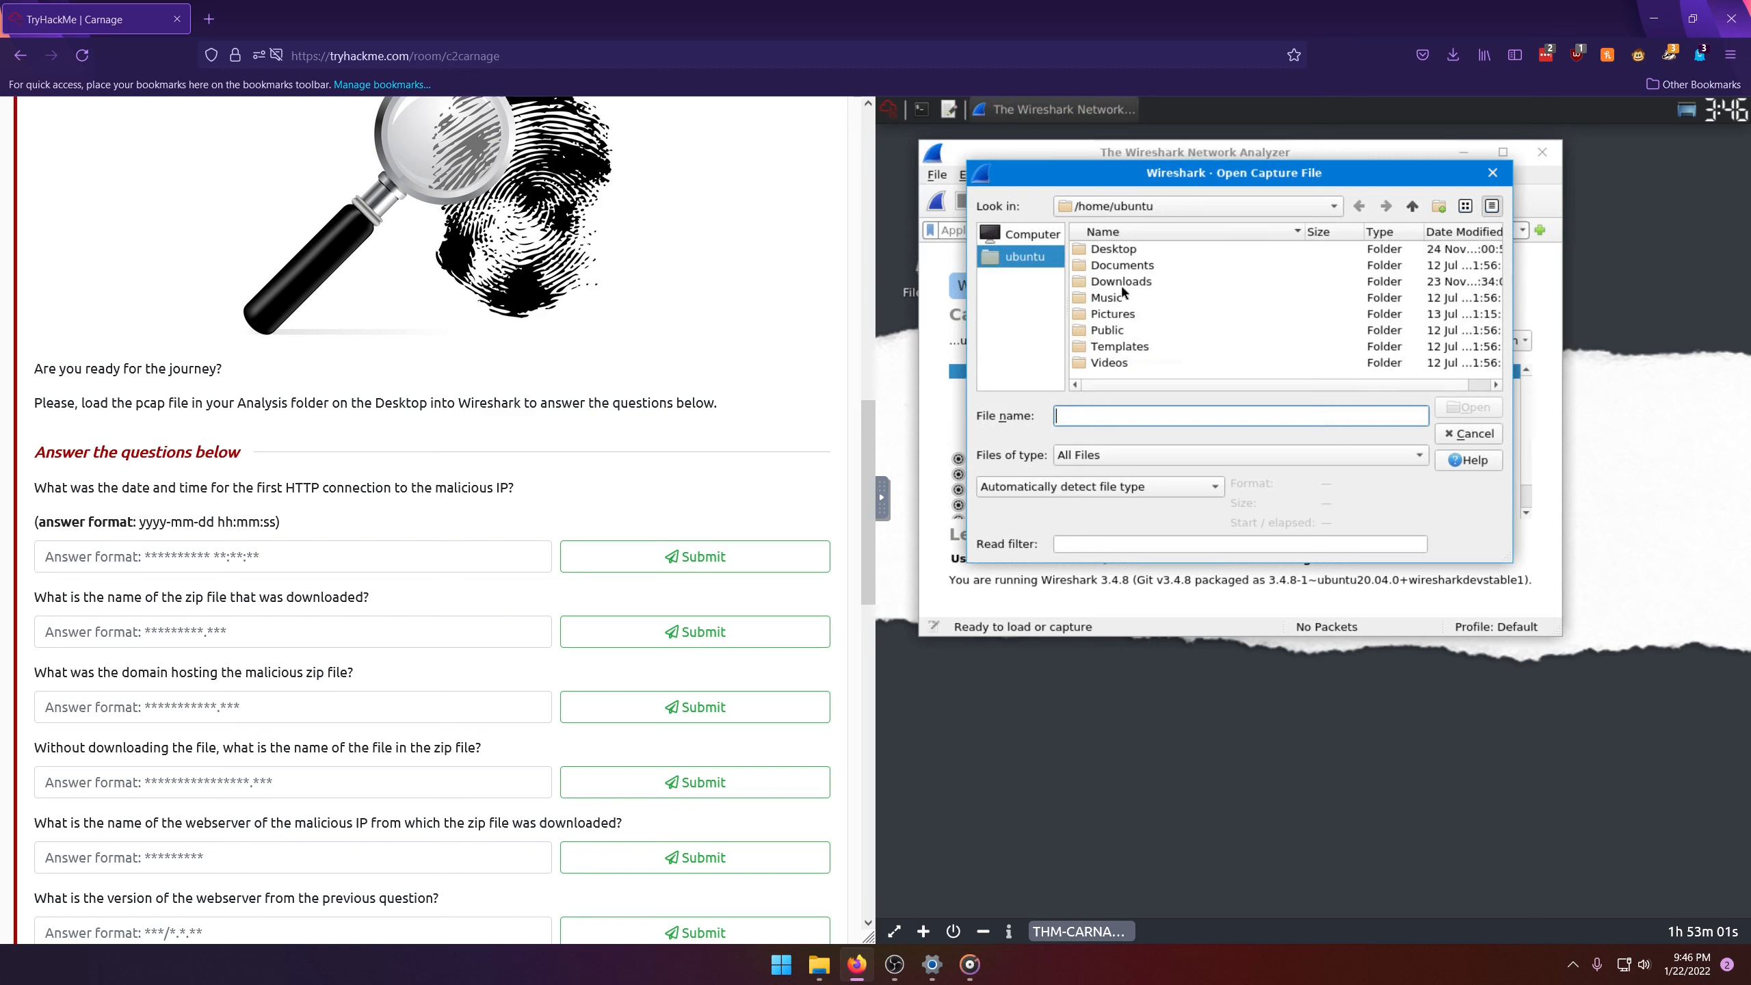
double_click(1114, 251)
double_click(1120, 249)
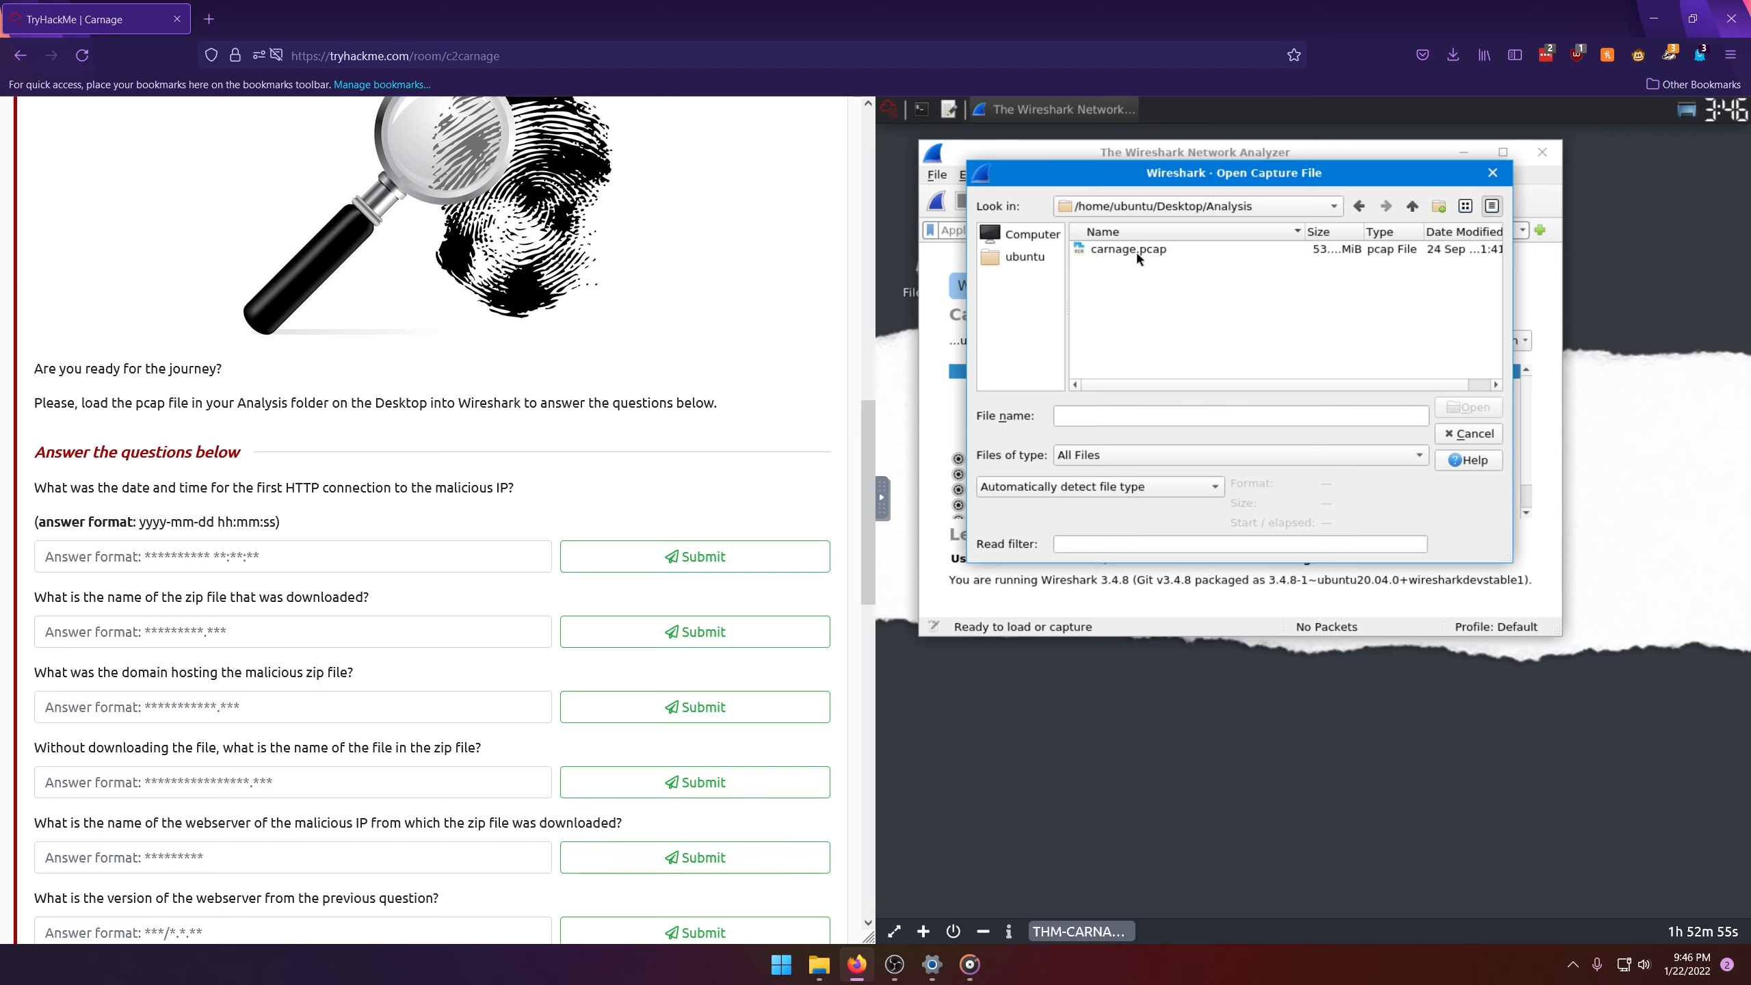
double_click(1472, 252)
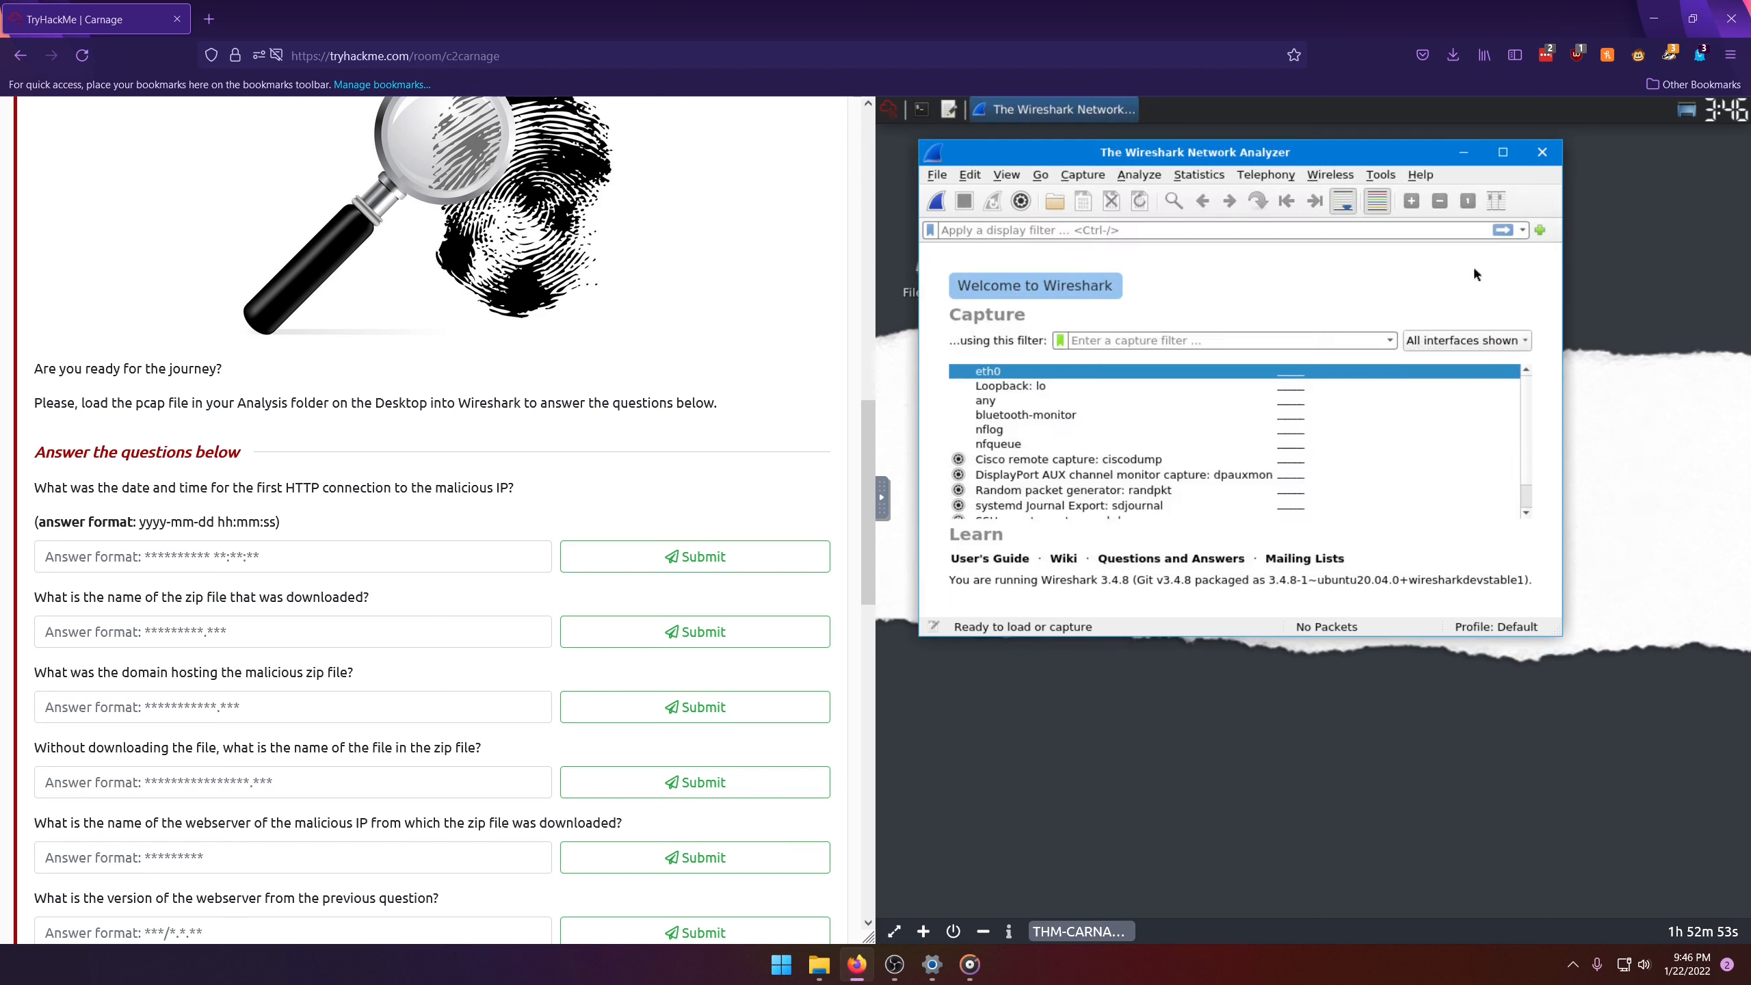
Step: Maximize the capture window and enlarge the packet list area
left_click(1503, 152)
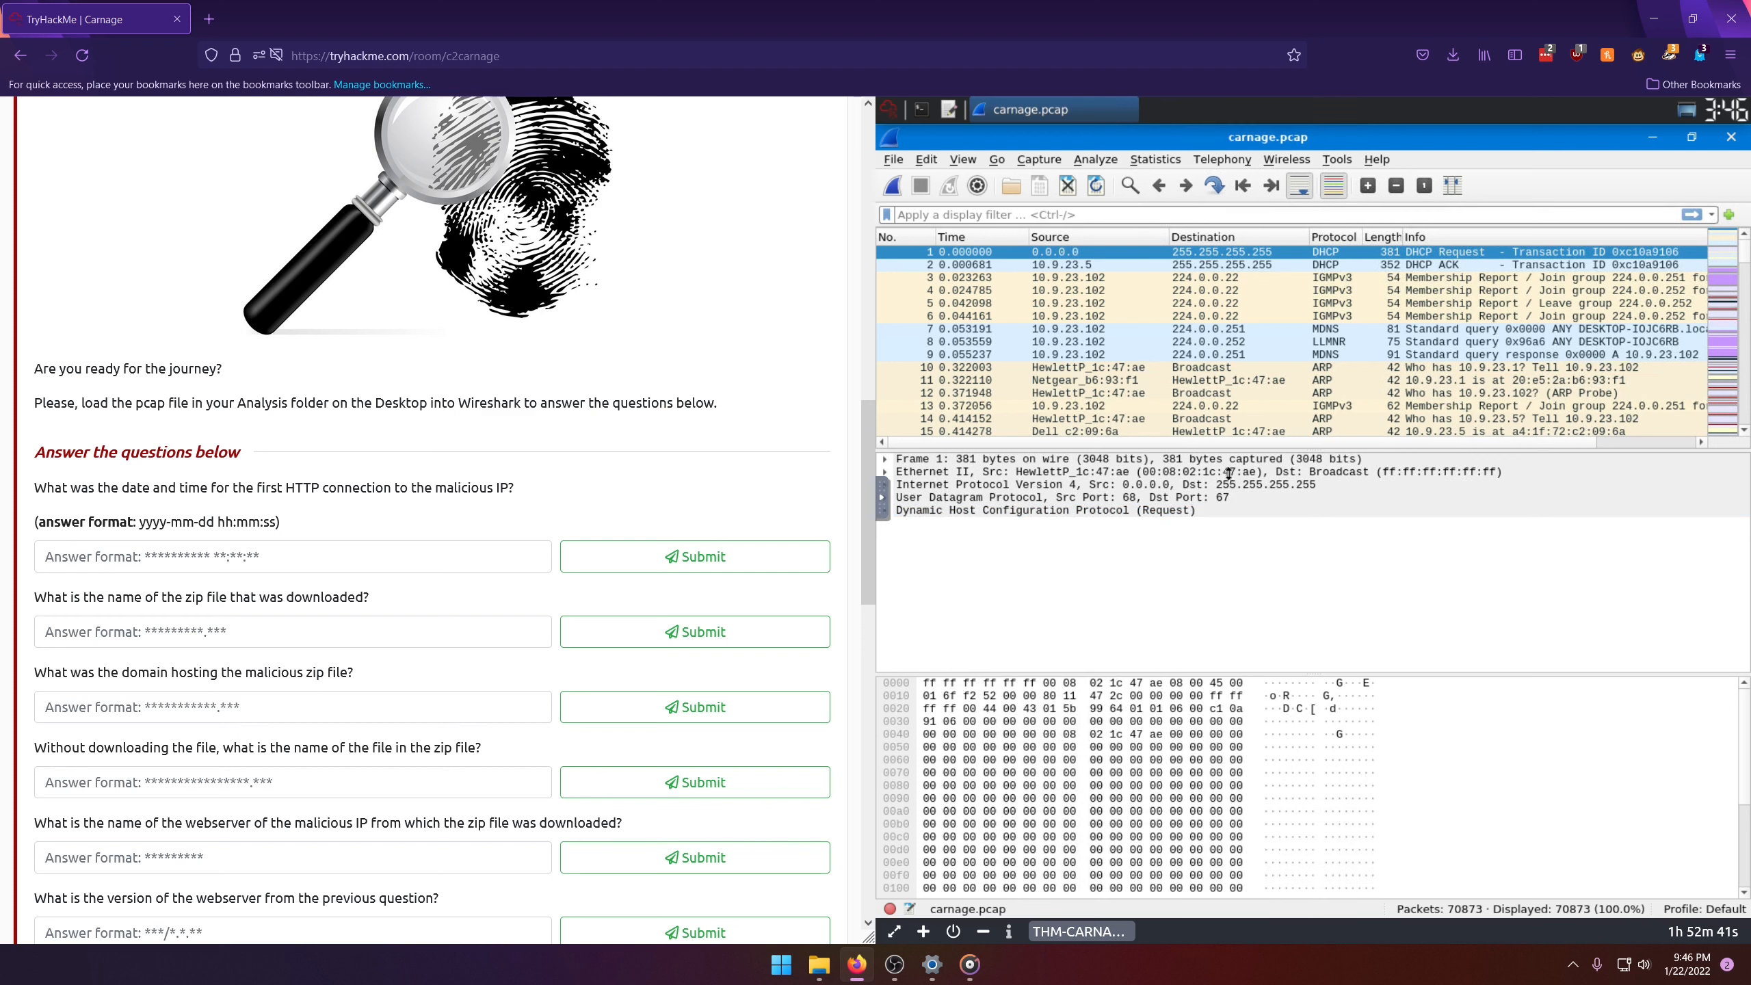
left_click_drag(1218, 450, 1227, 524)
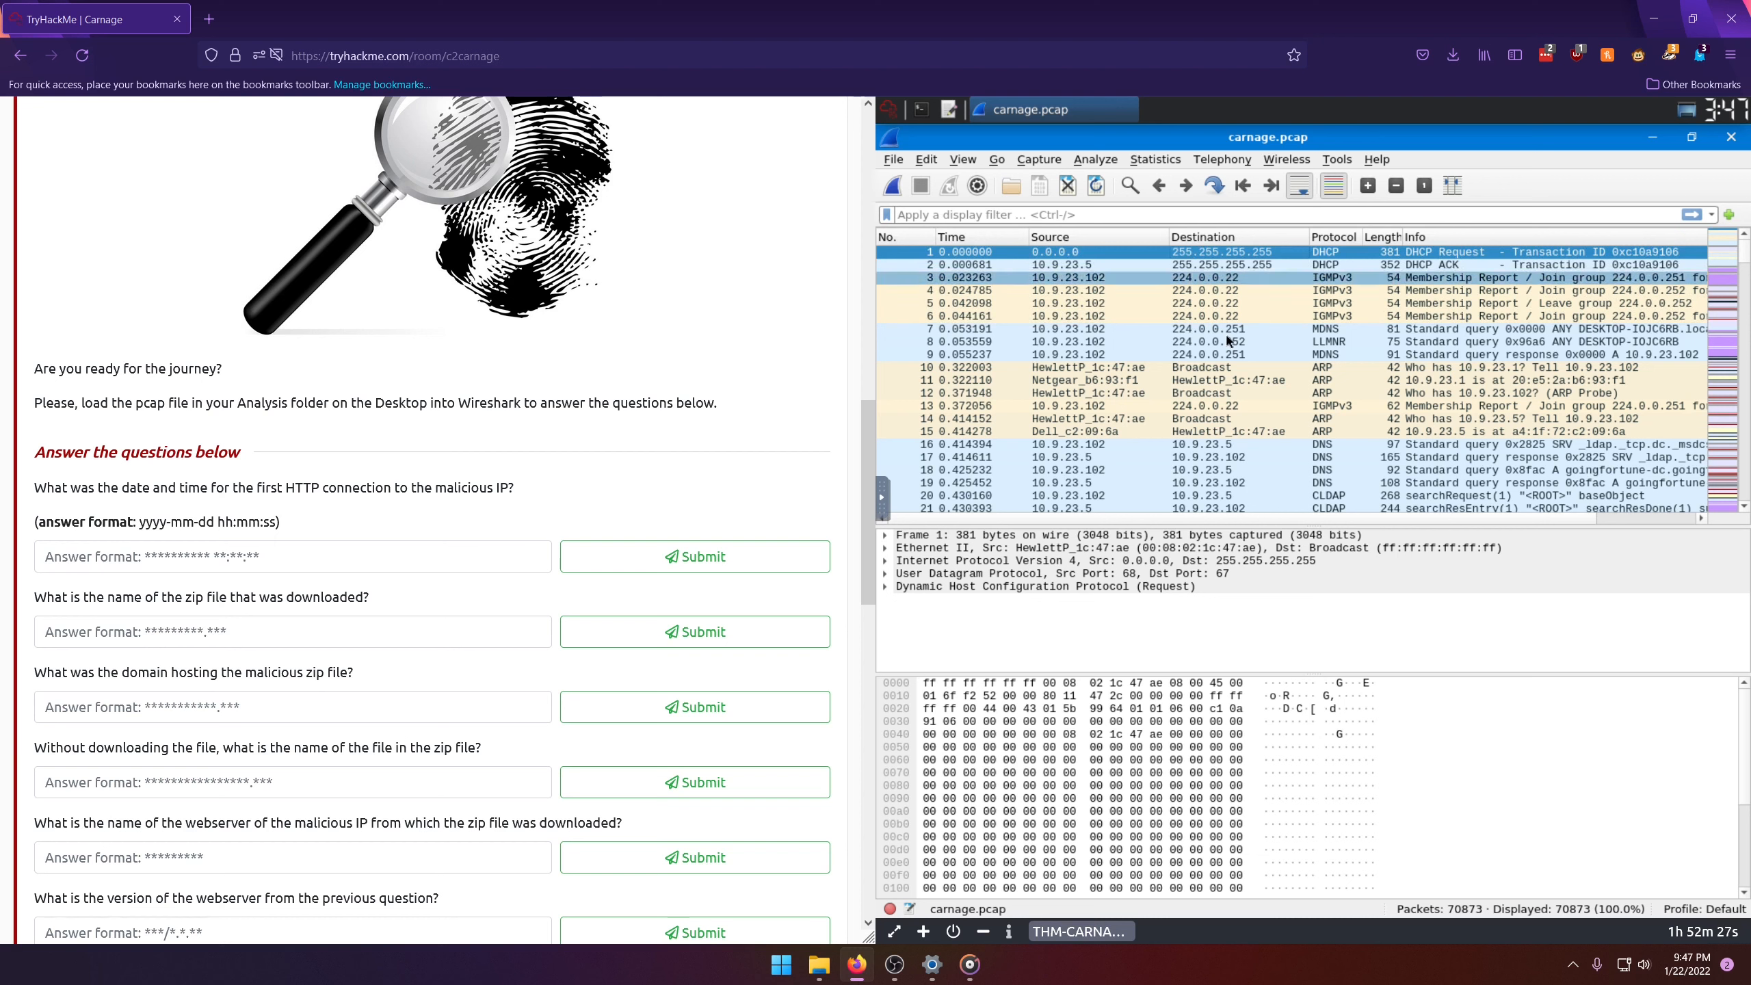
Step: Select packet 8 and expand its Link-local Multicast Name Resolution details, looking over the available packet options
right_click(1211, 342)
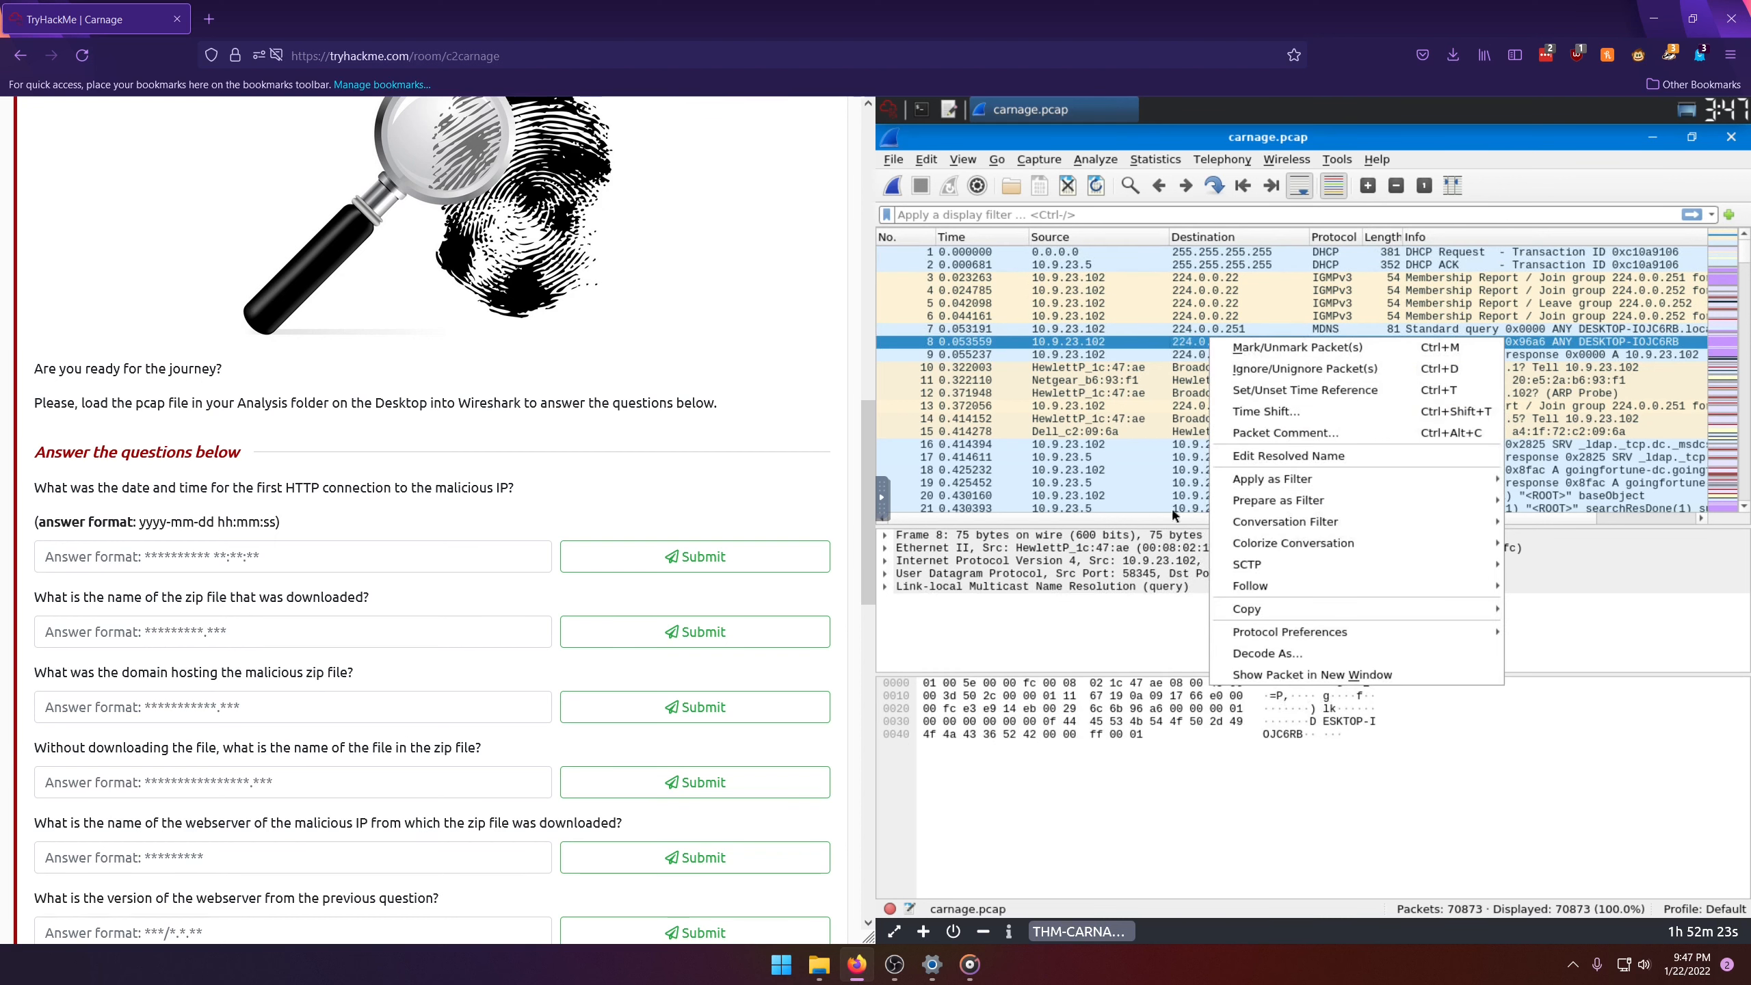
left_click(1020, 591)
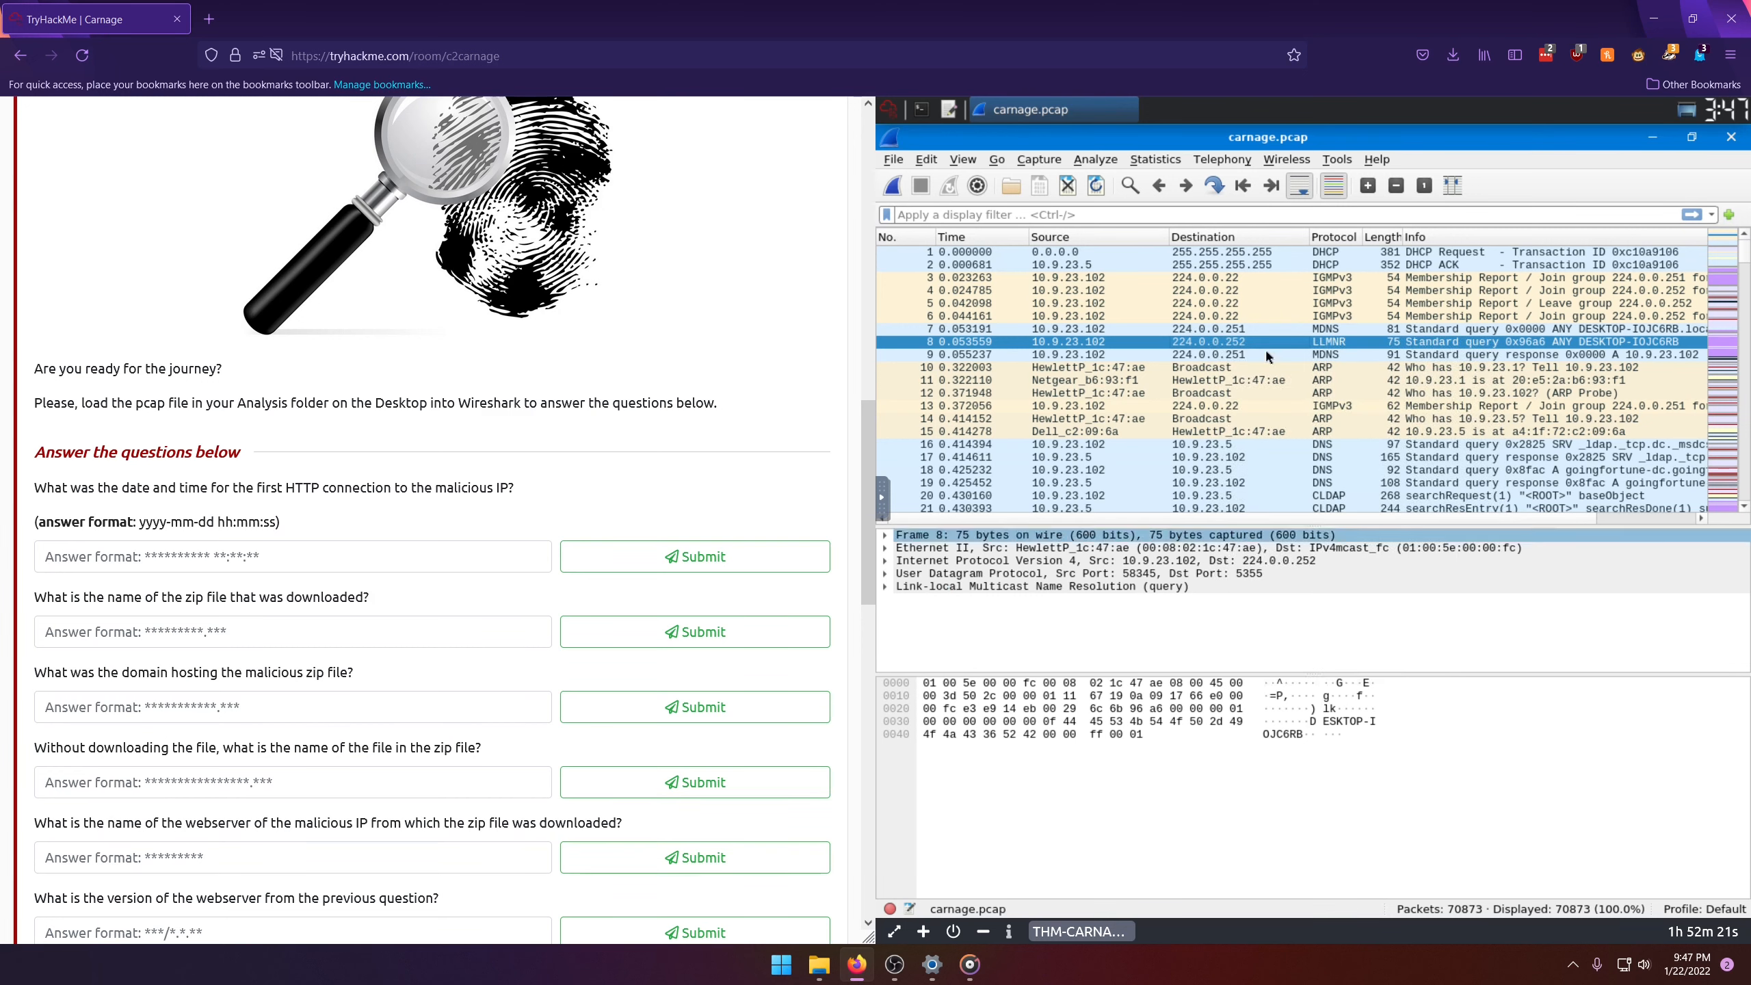
left_click(1028, 587)
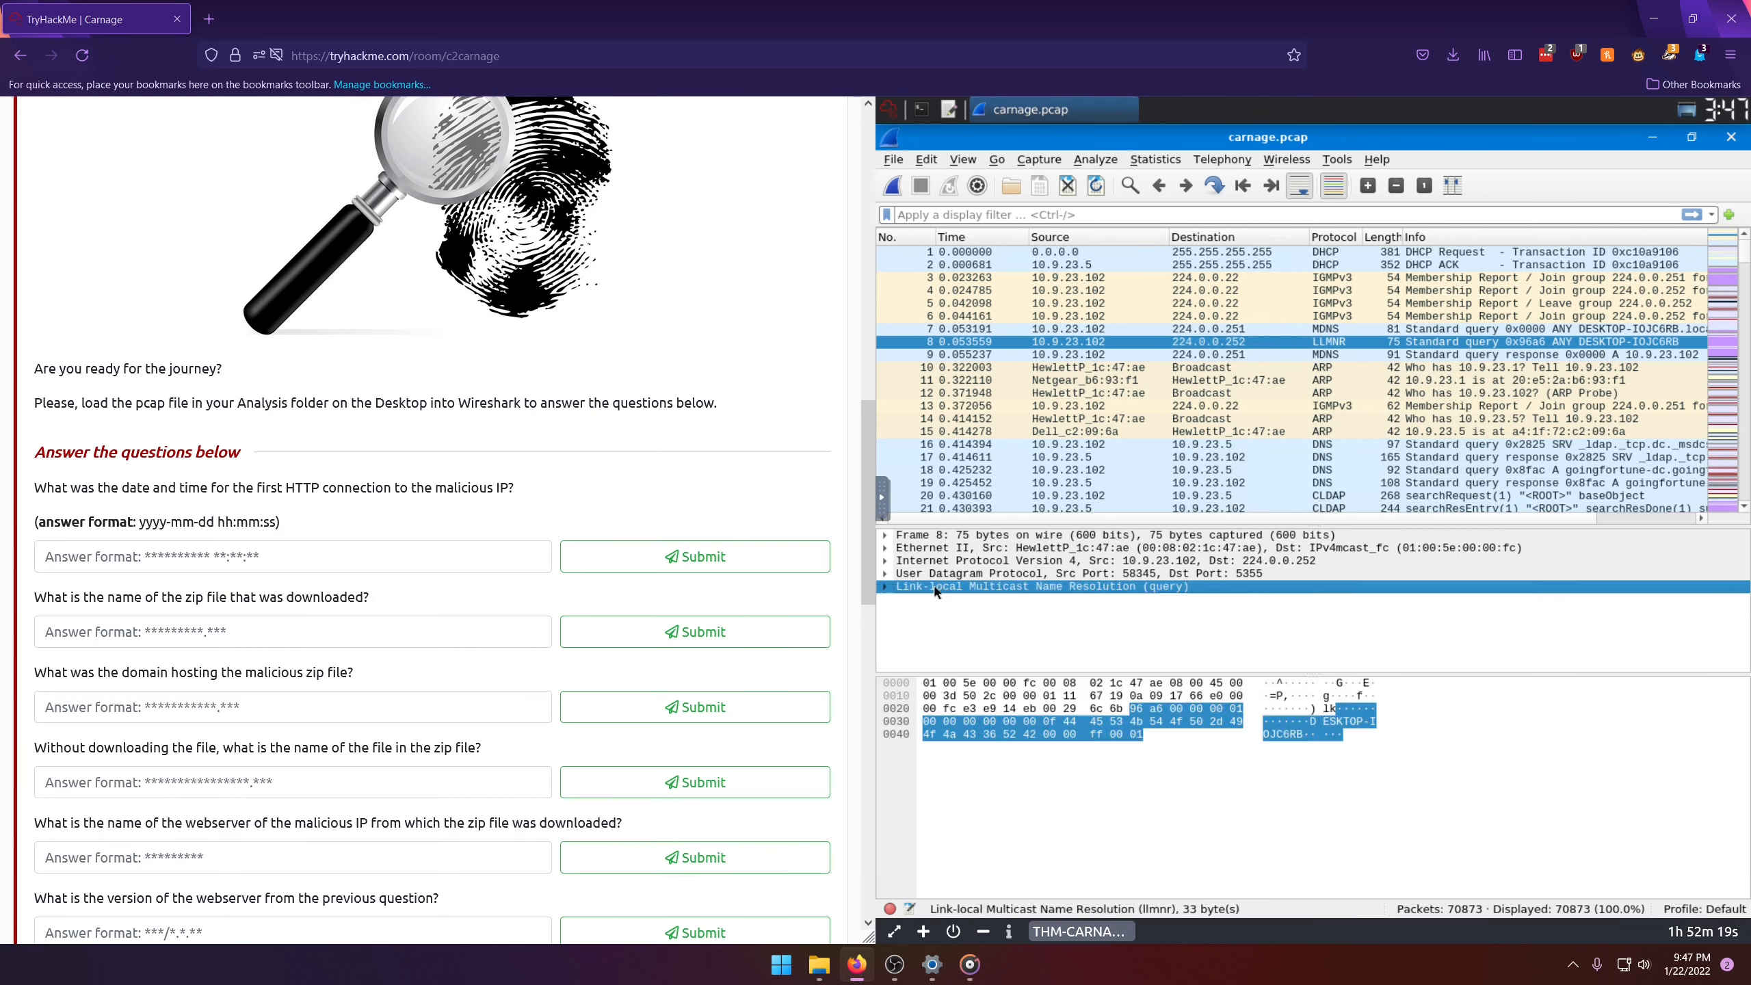
left_click(887, 587)
right_click(968, 619)
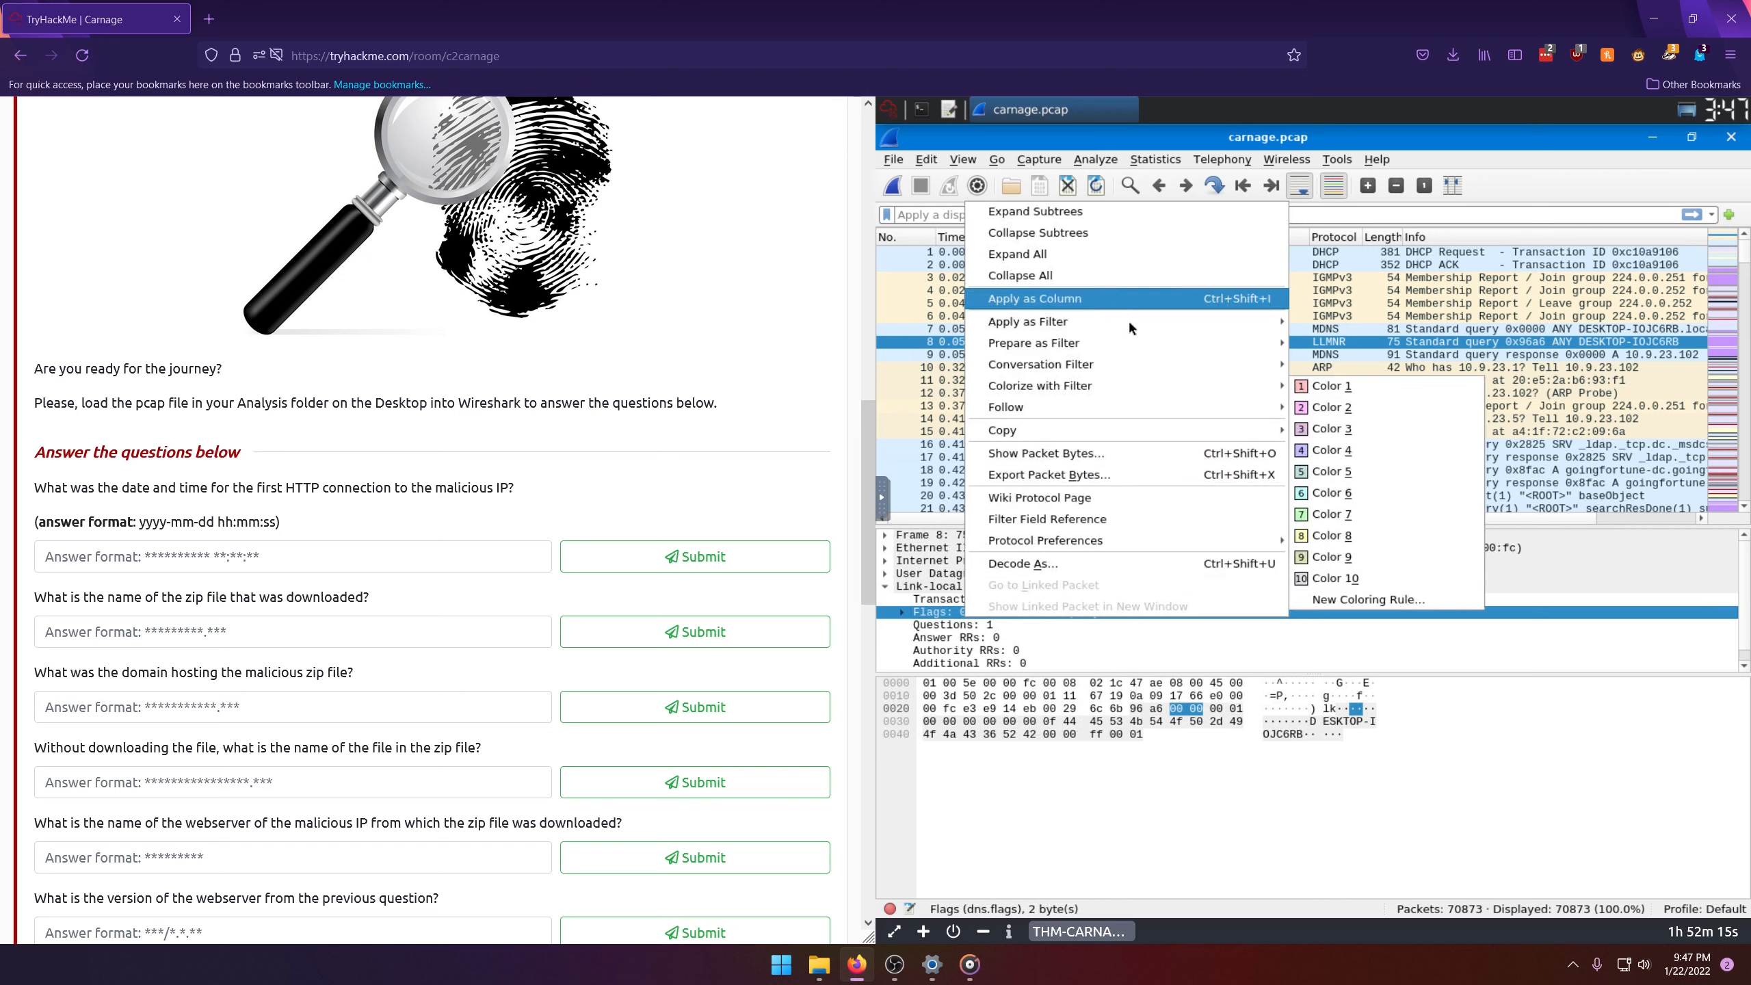
left_click(1521, 178)
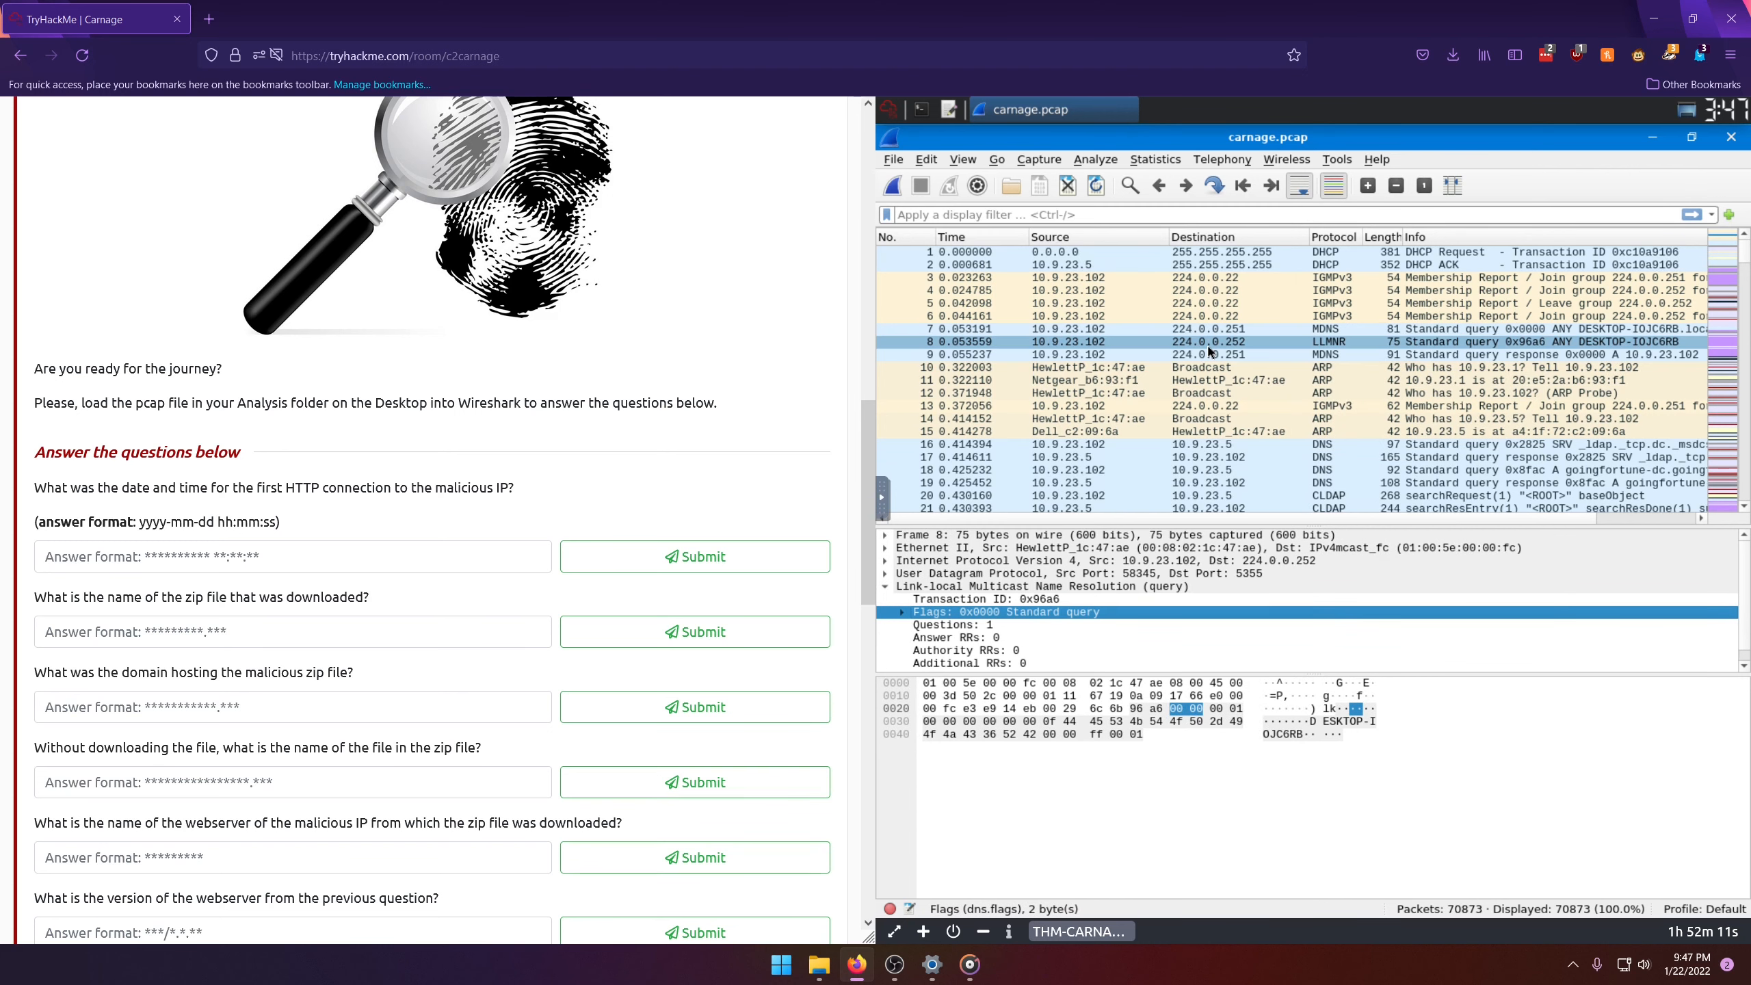
left_click(1209, 344)
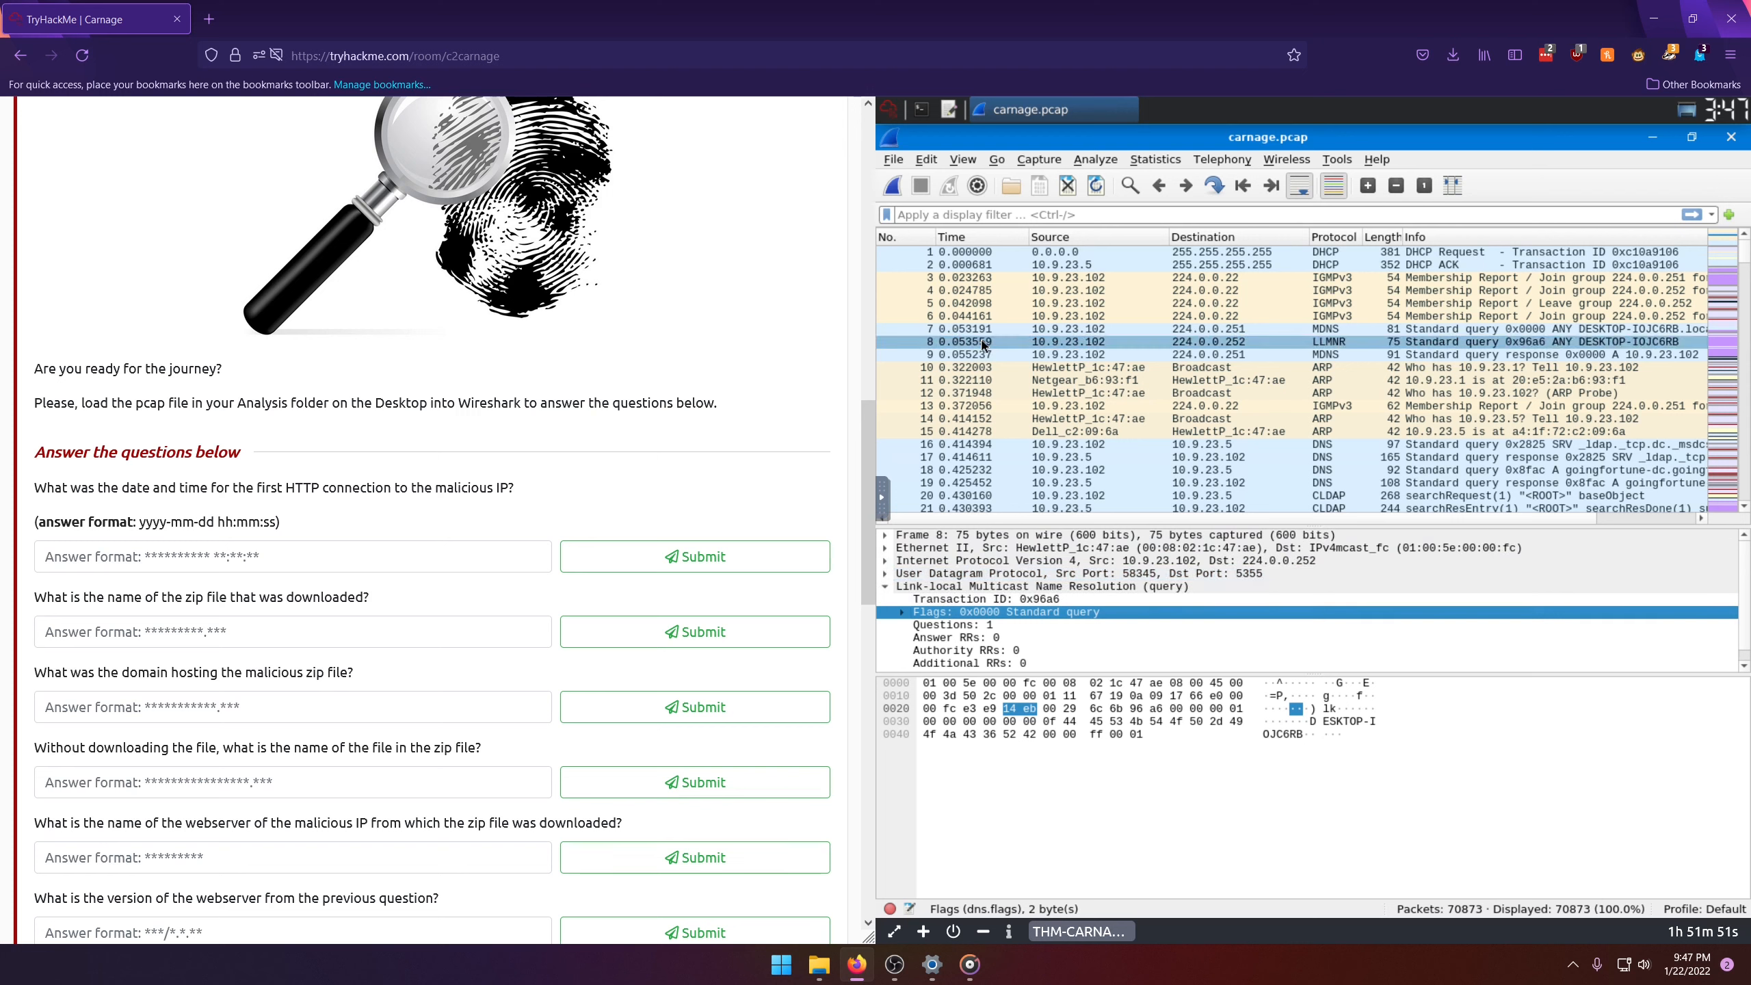
Step: Examine packet 8's Ethernet, IP, UDP and Link-local Multicast Name Resolution layers and enlarge the packet details area
scroll(963, 586, "down", 1)
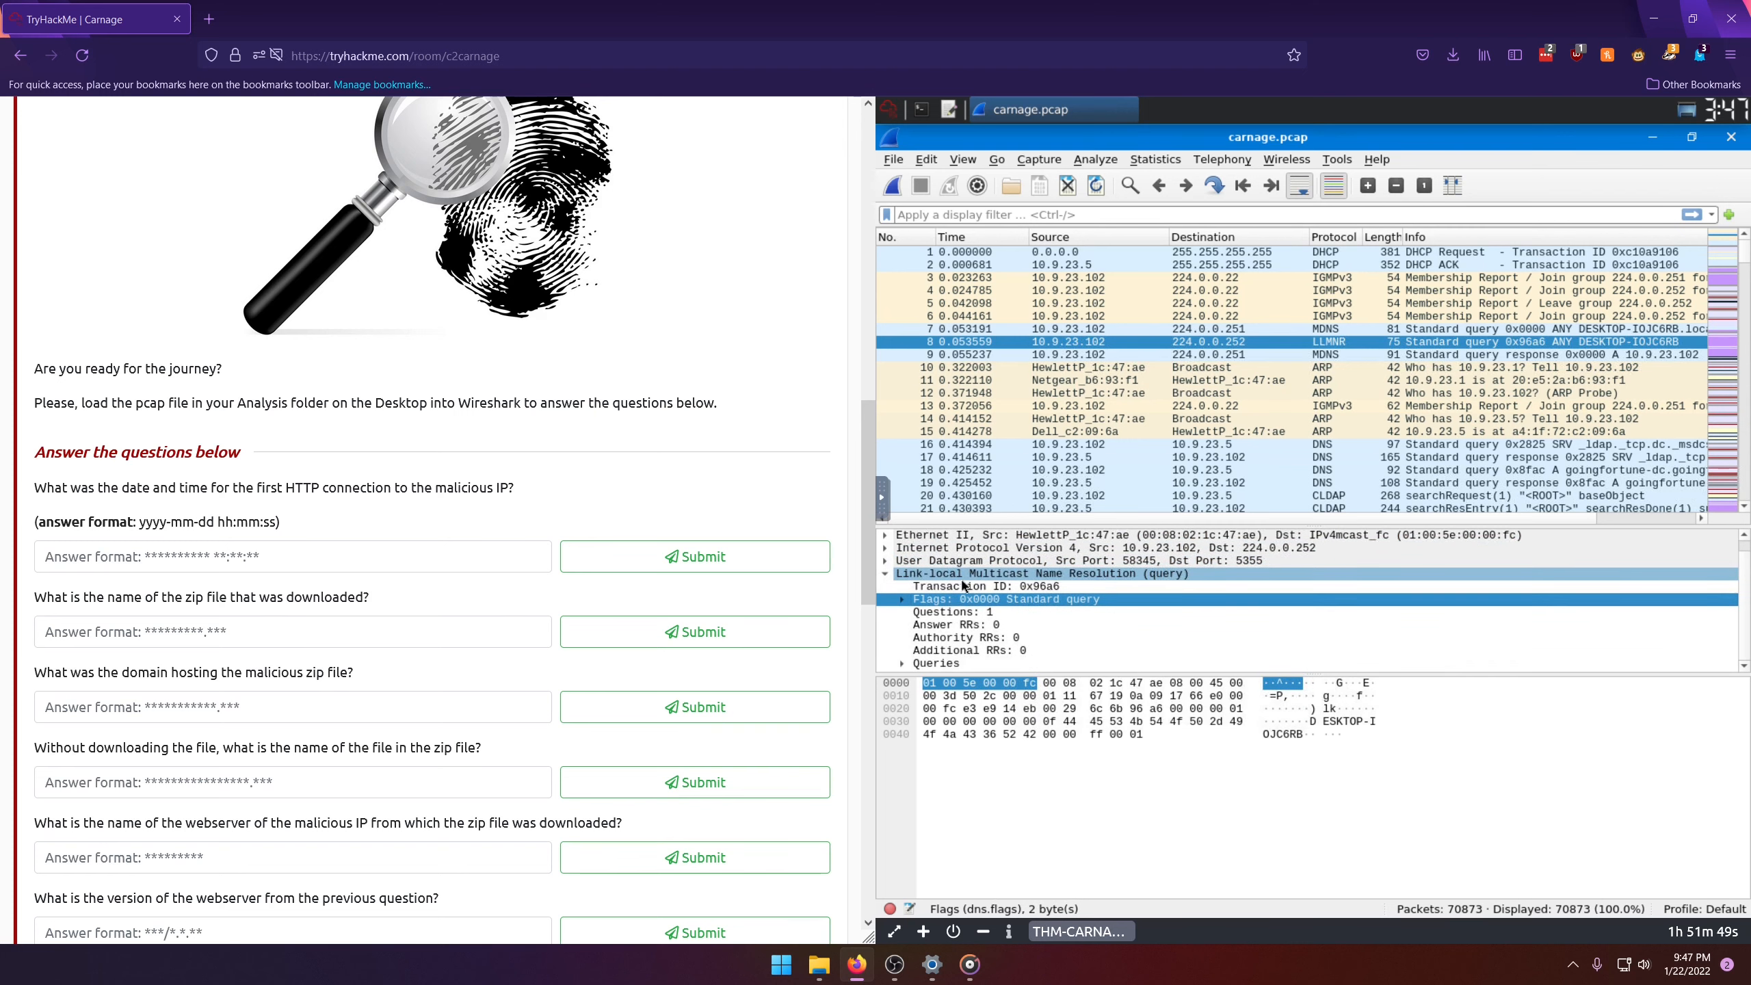
scroll(992, 573, "up", 1)
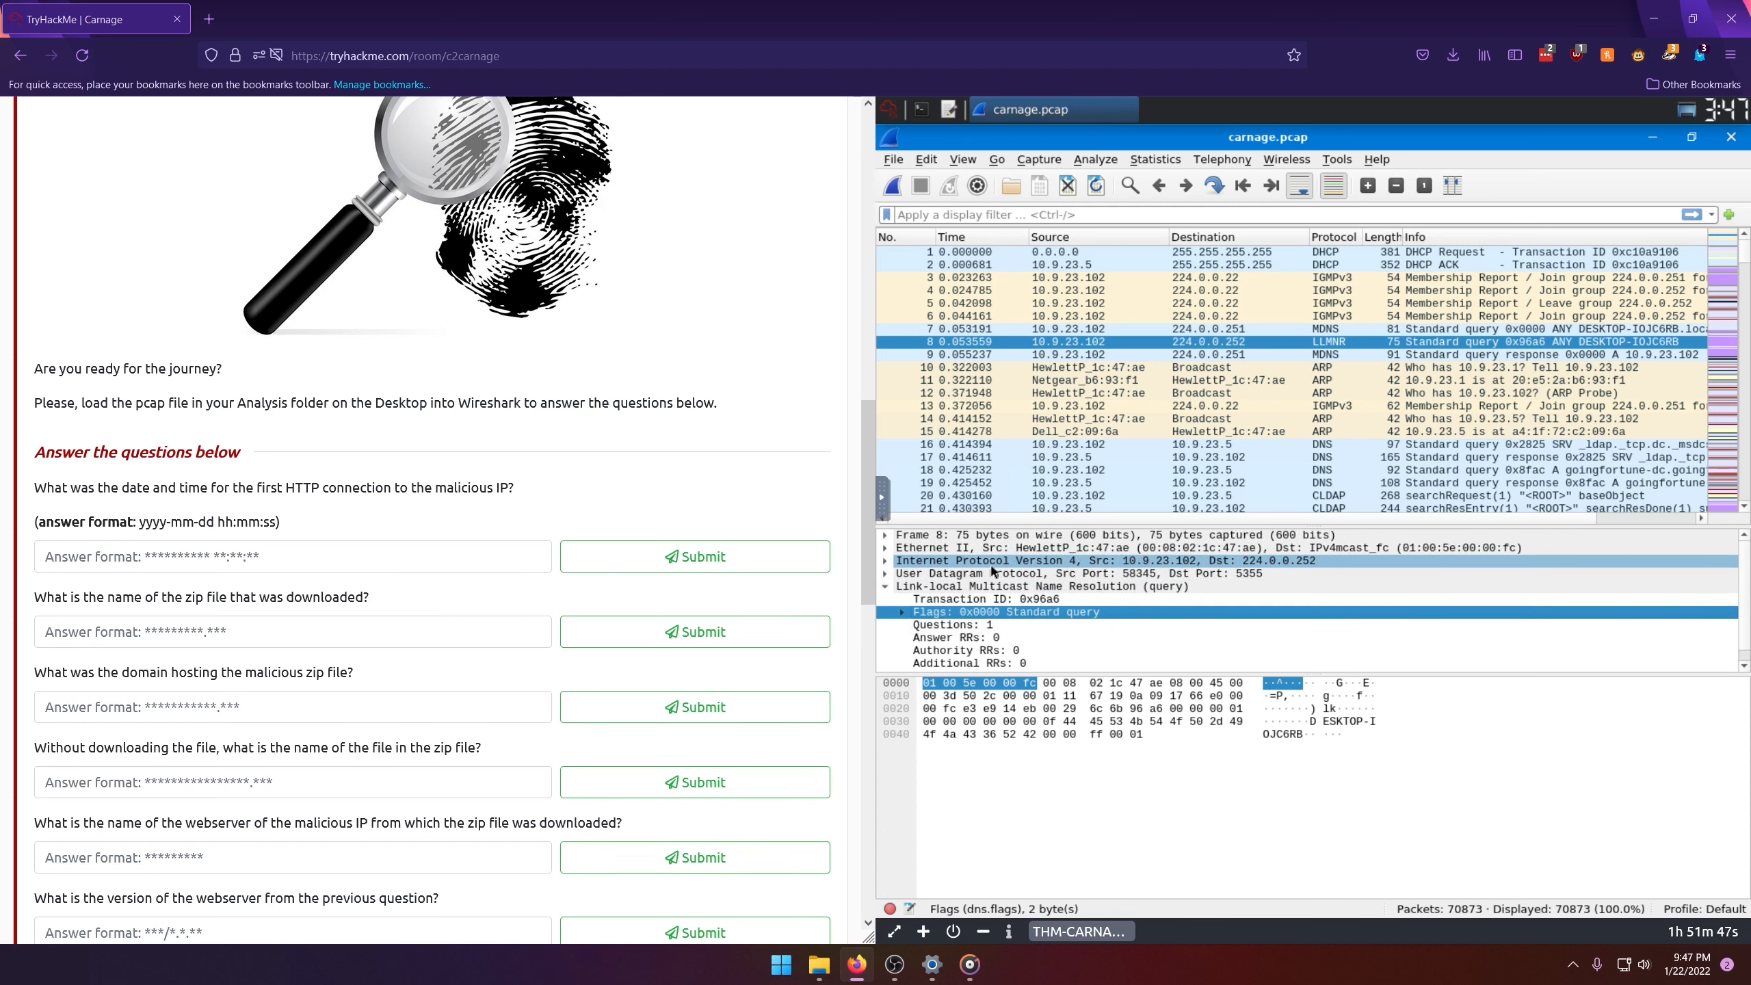
left_click(938, 540)
left_click(938, 550)
left_click(937, 550)
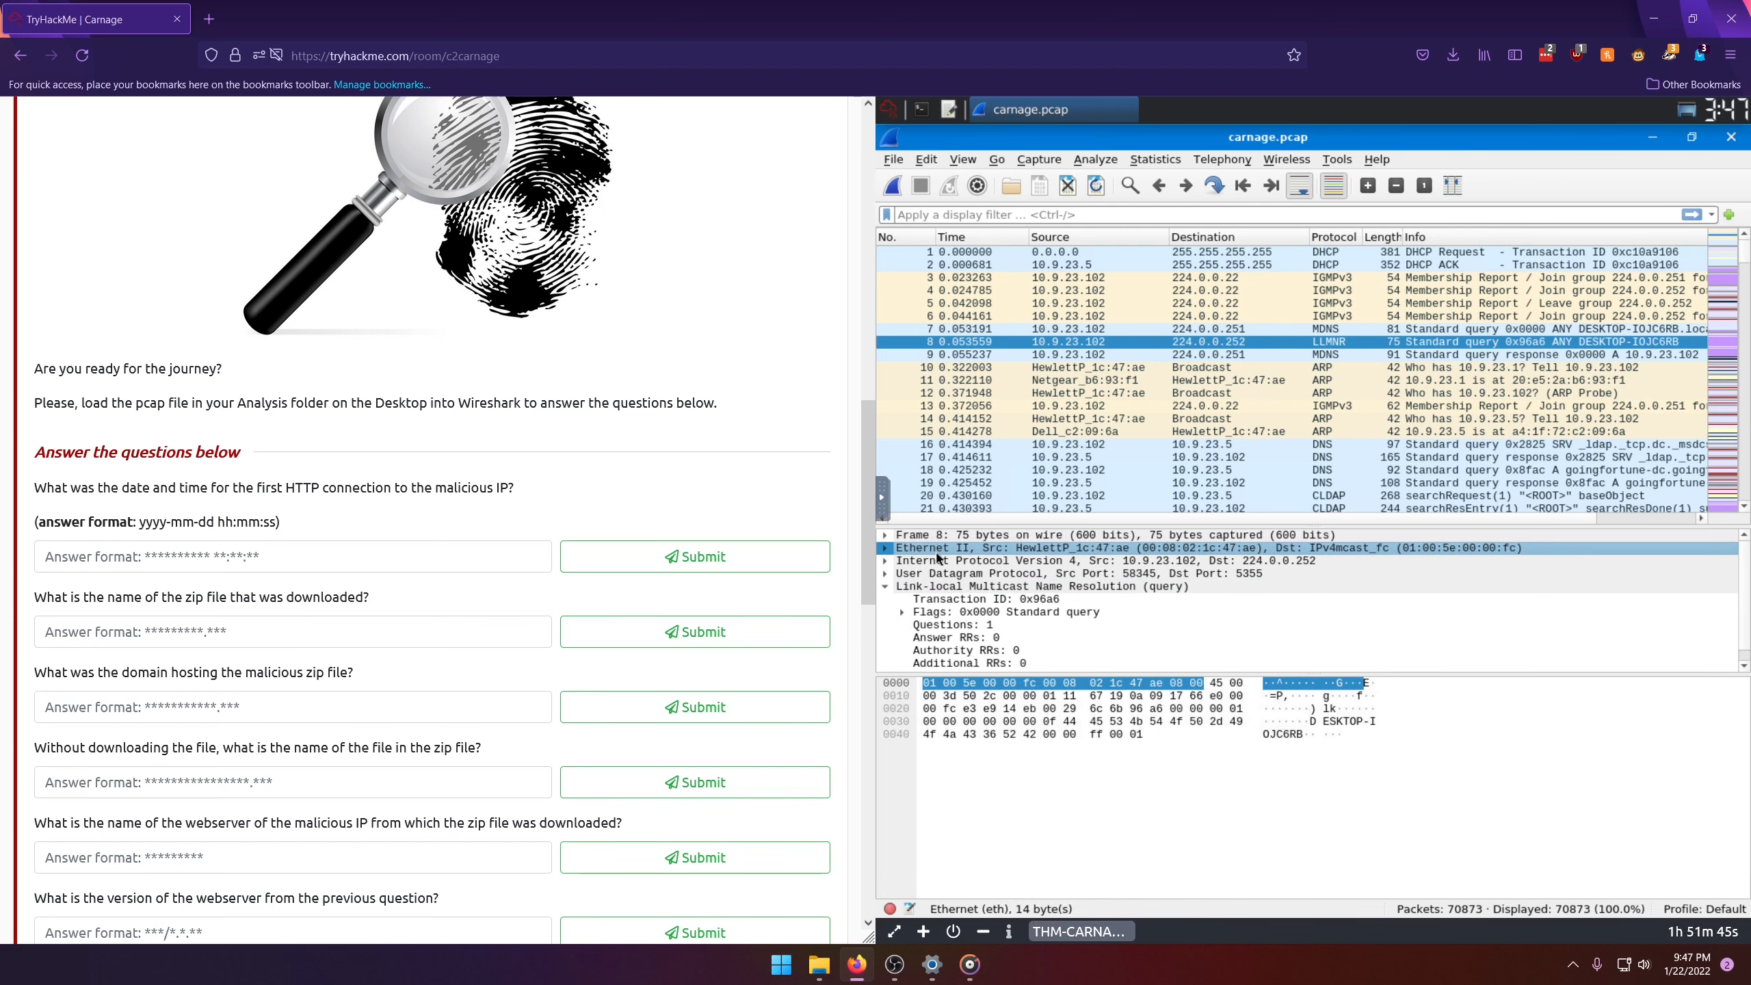
left_click(942, 561)
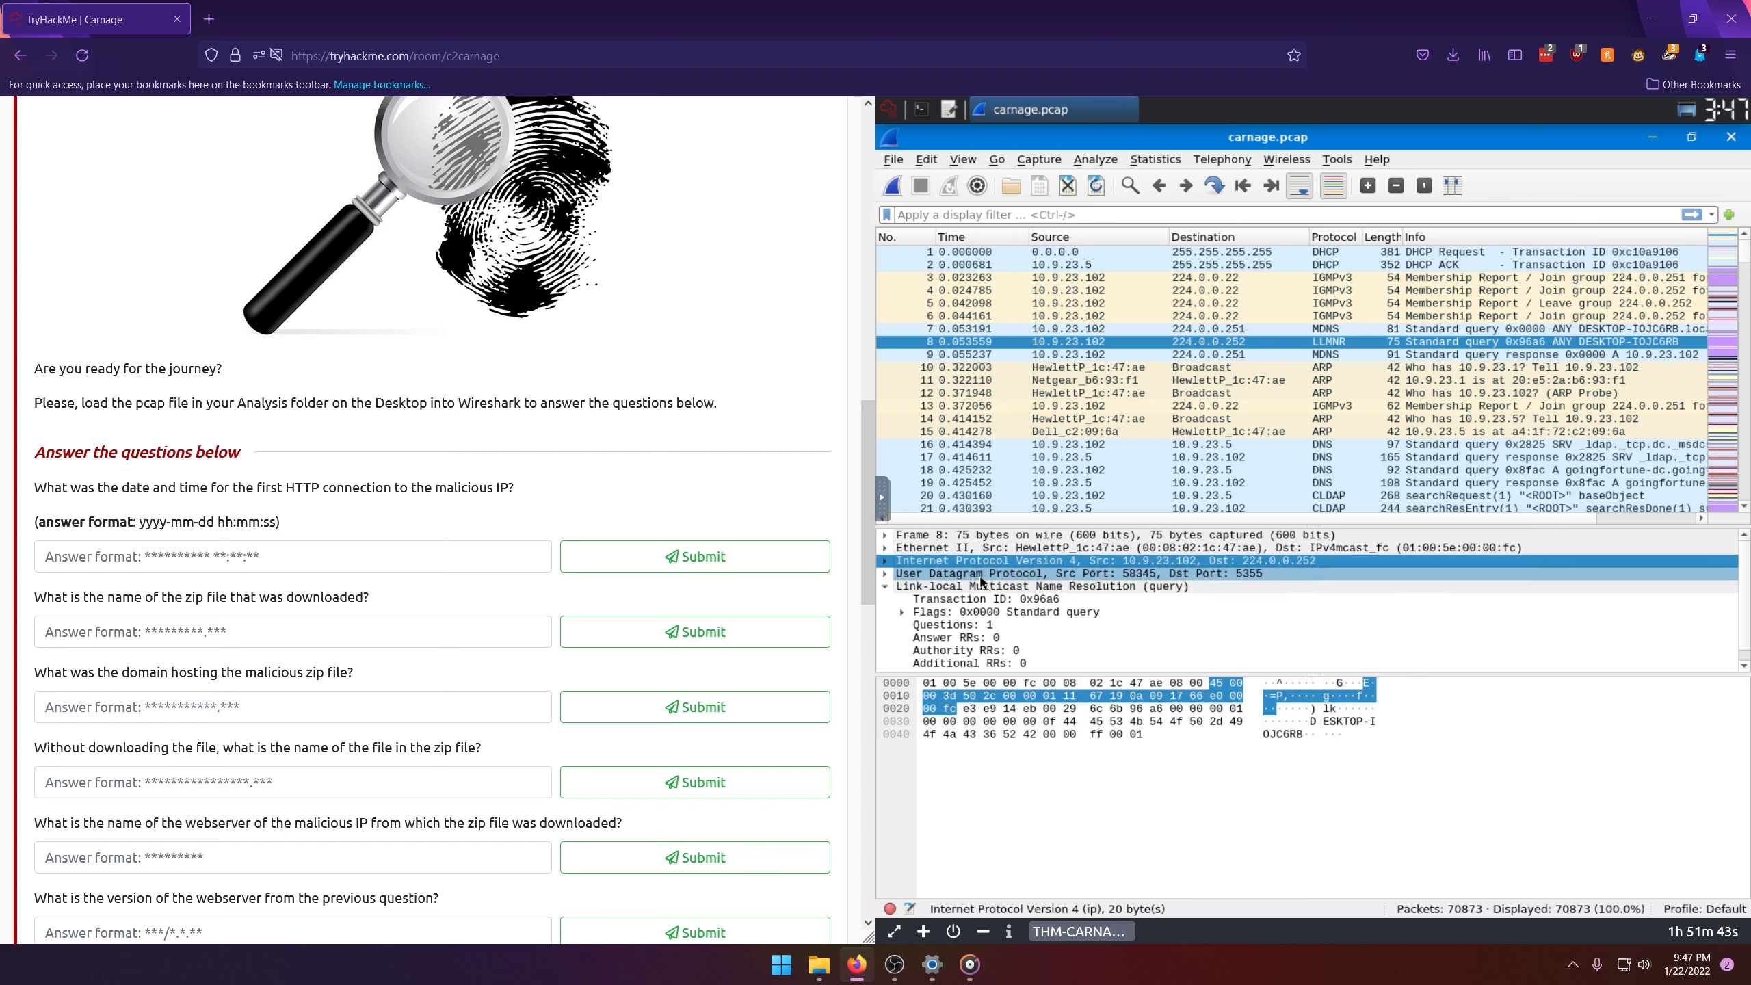
left_click(969, 575)
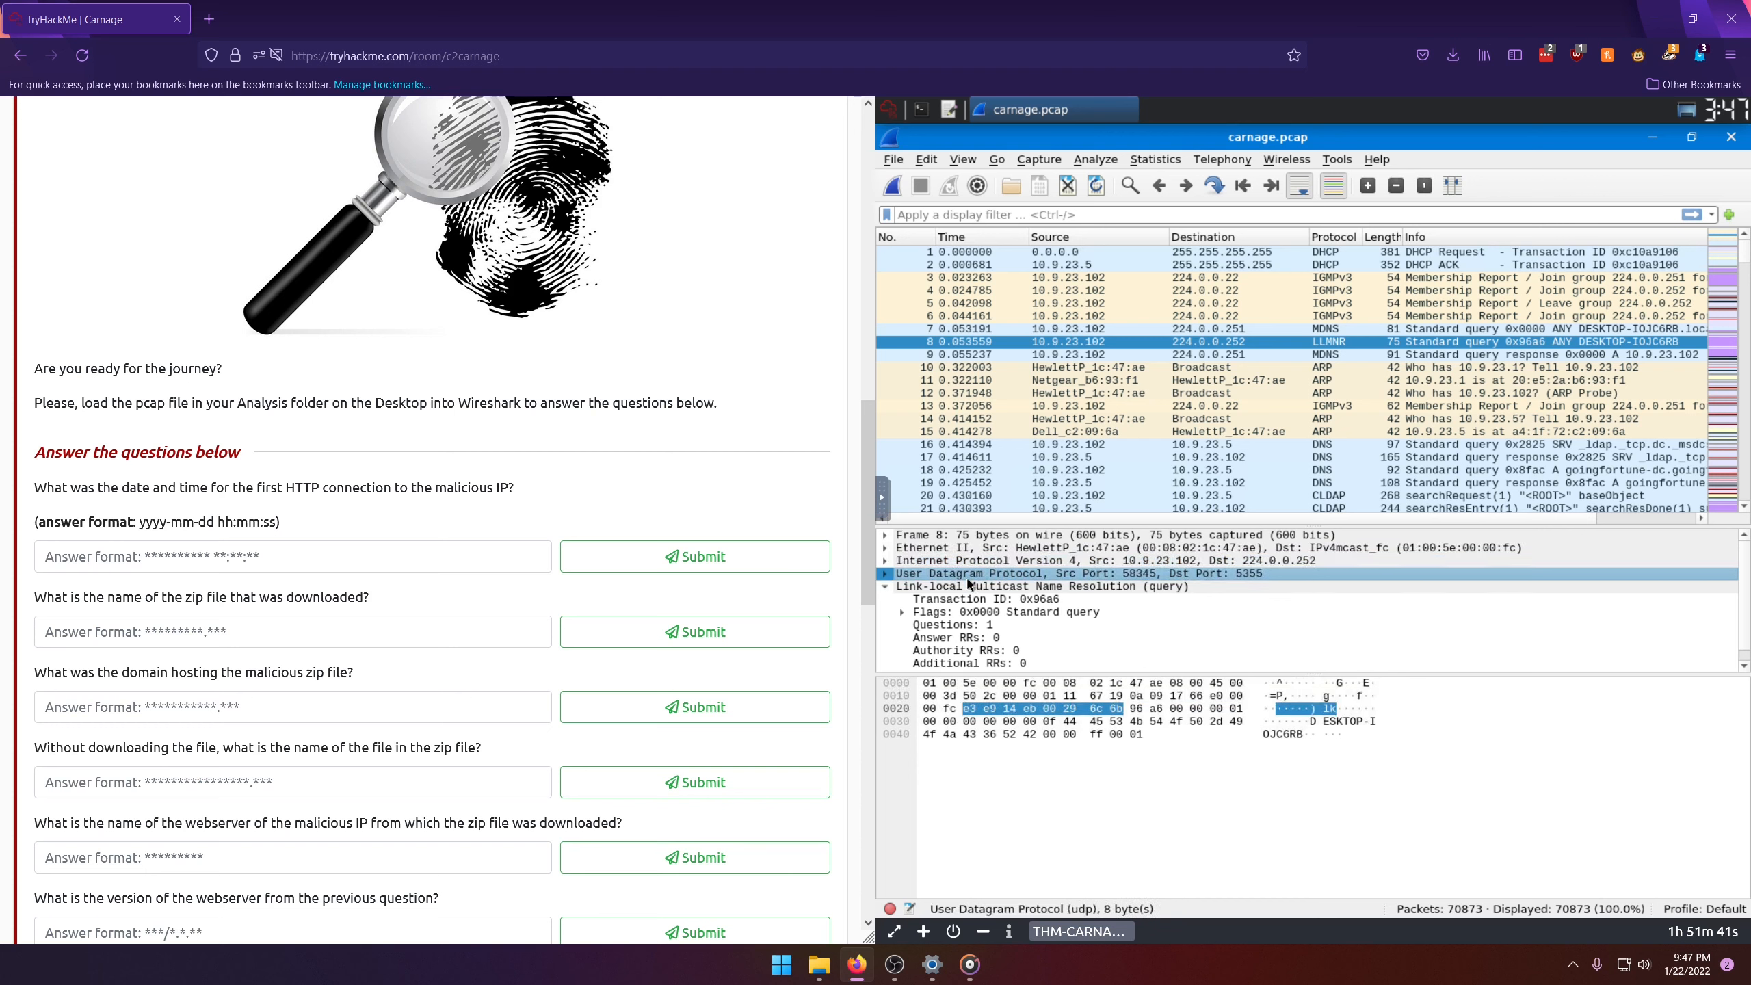
left_click(961, 587)
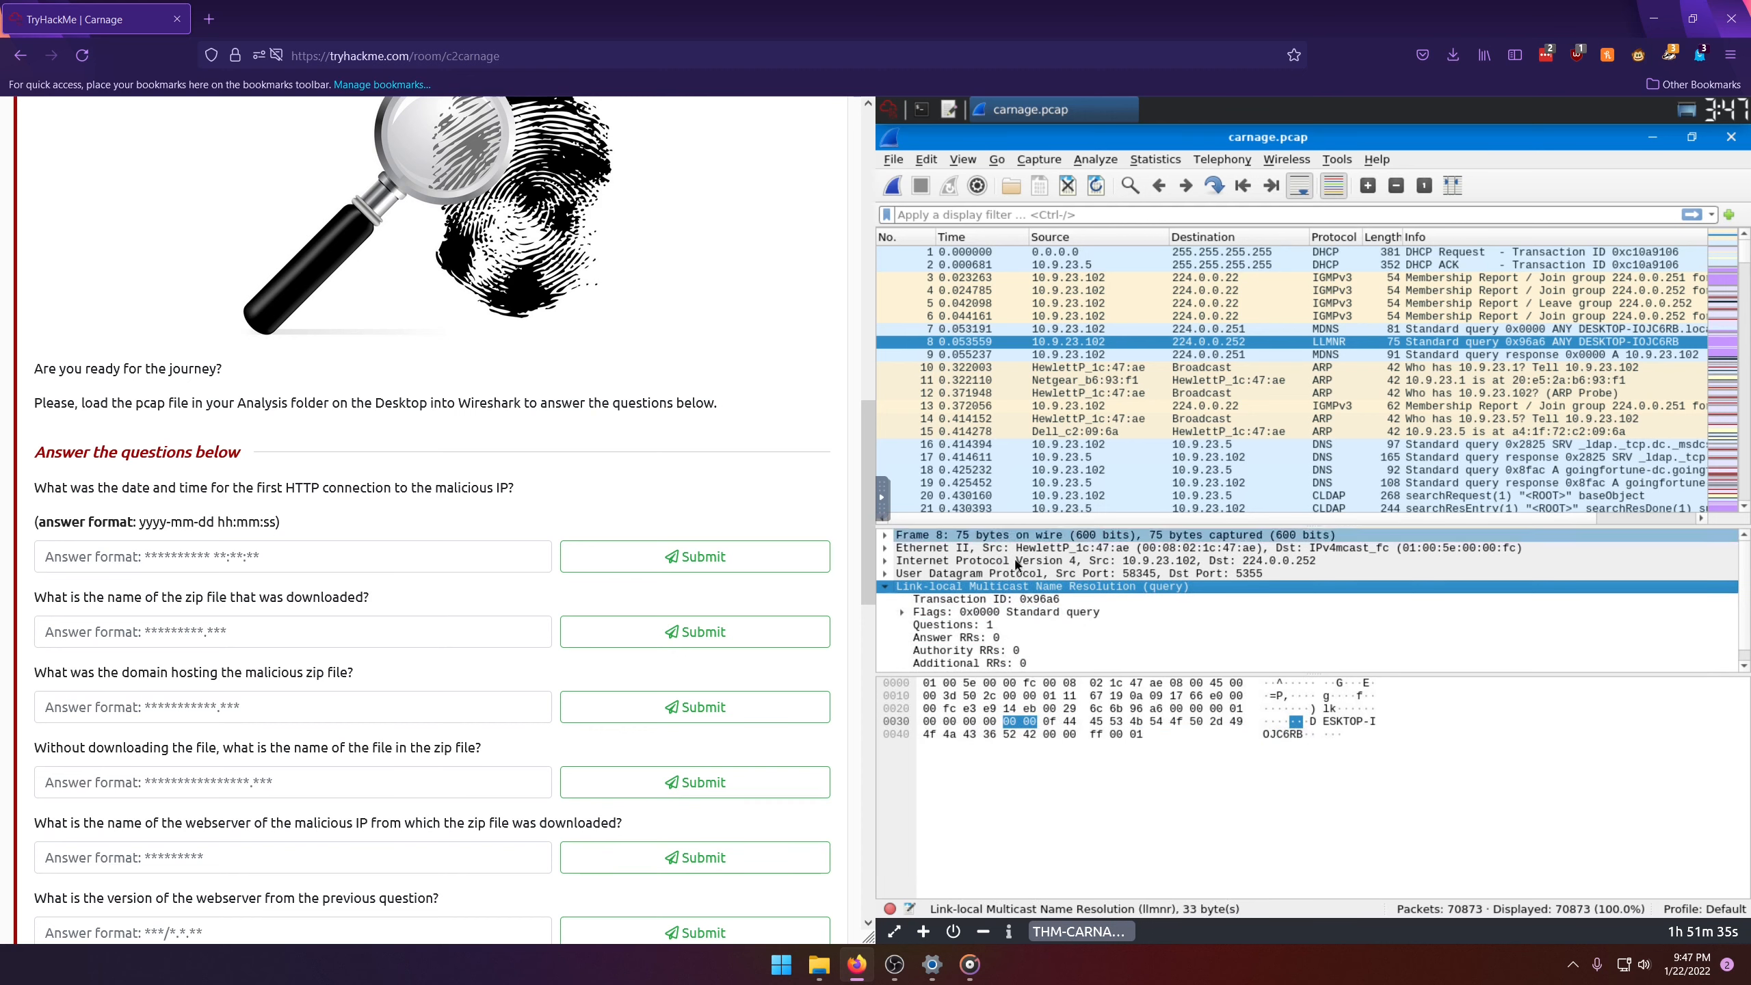
scroll(1034, 561, "down", 1)
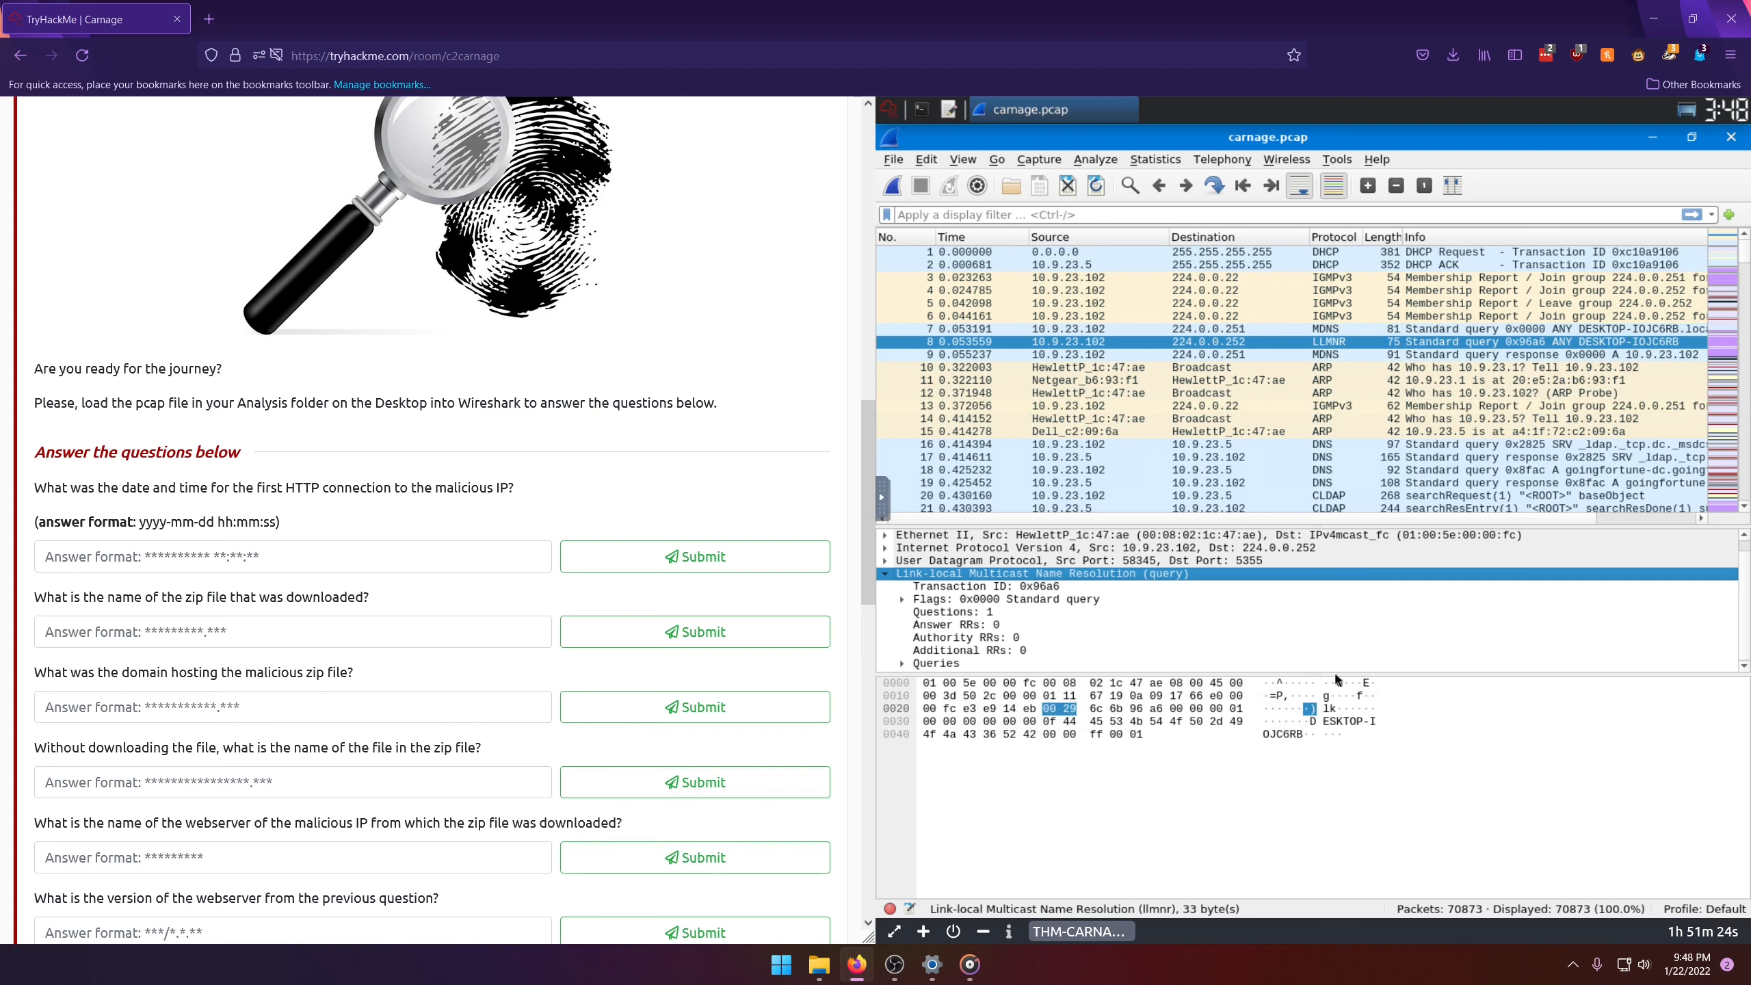
left_click_drag(1336, 679, 1359, 825)
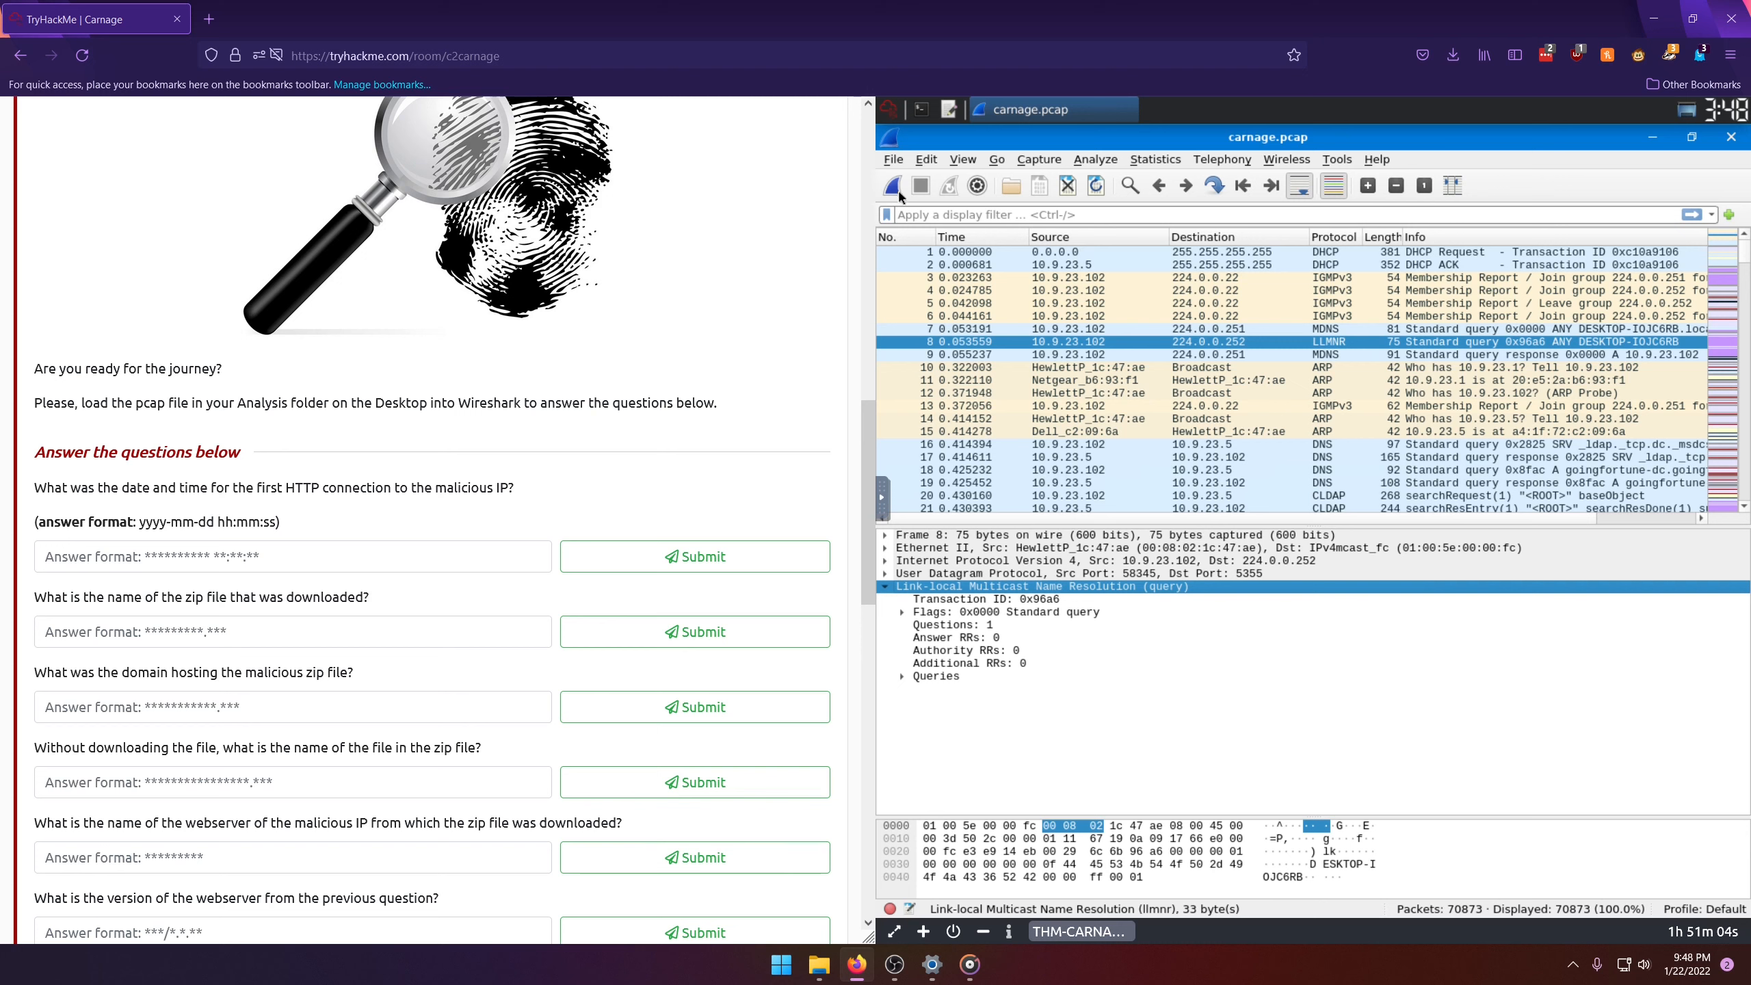
Step: Check the required answer format and set the packet time display to UTC Date and Time of Day
left_click(962, 160)
left_click(960, 160)
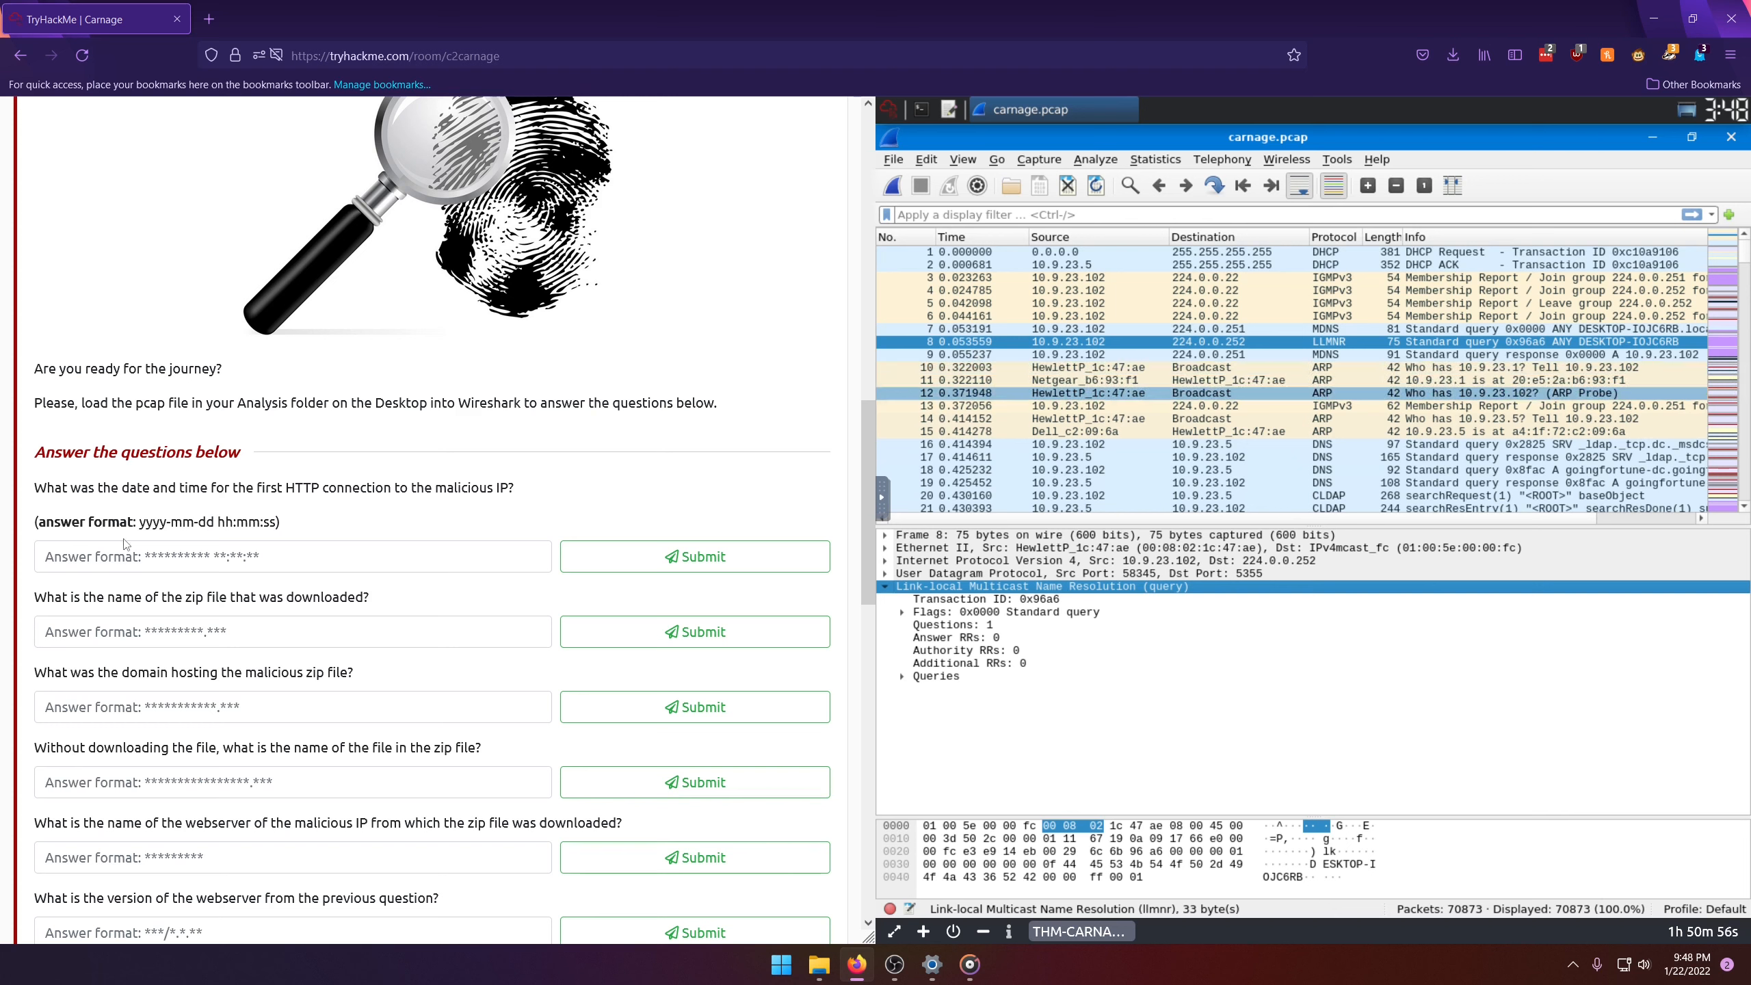
left_click_drag(145, 526, 270, 526)
left_click(586, 483)
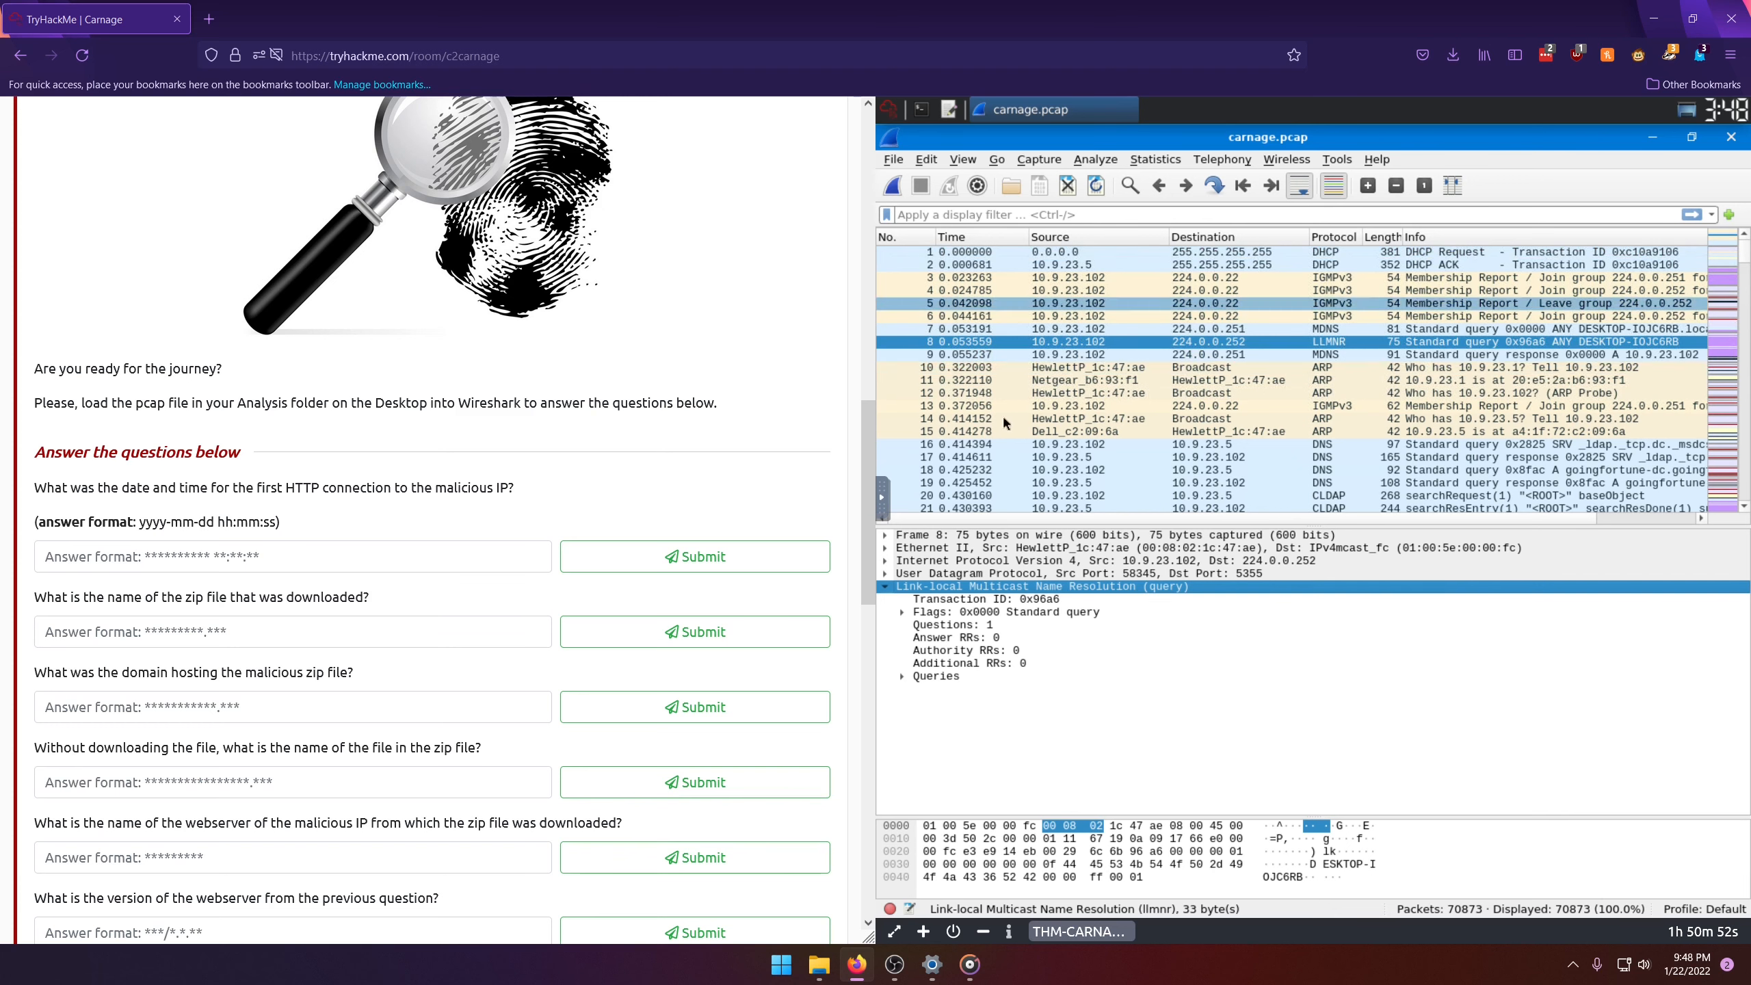
left_click(966, 159)
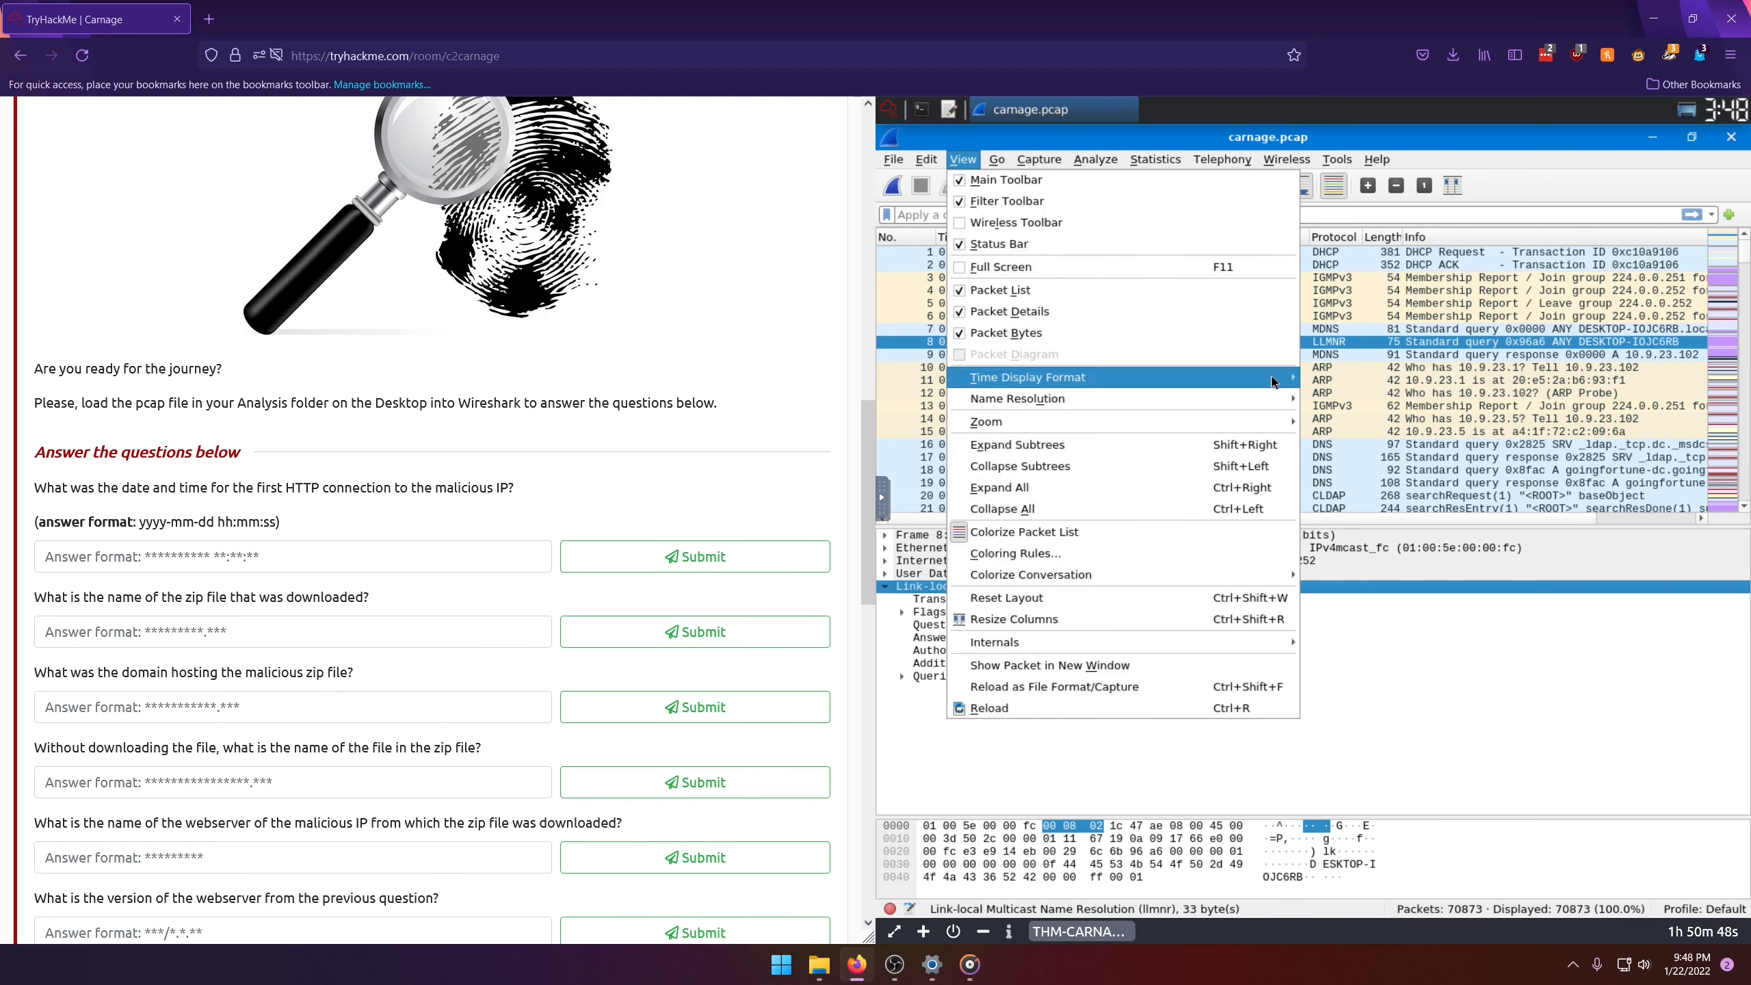
mouse_move(1273, 380)
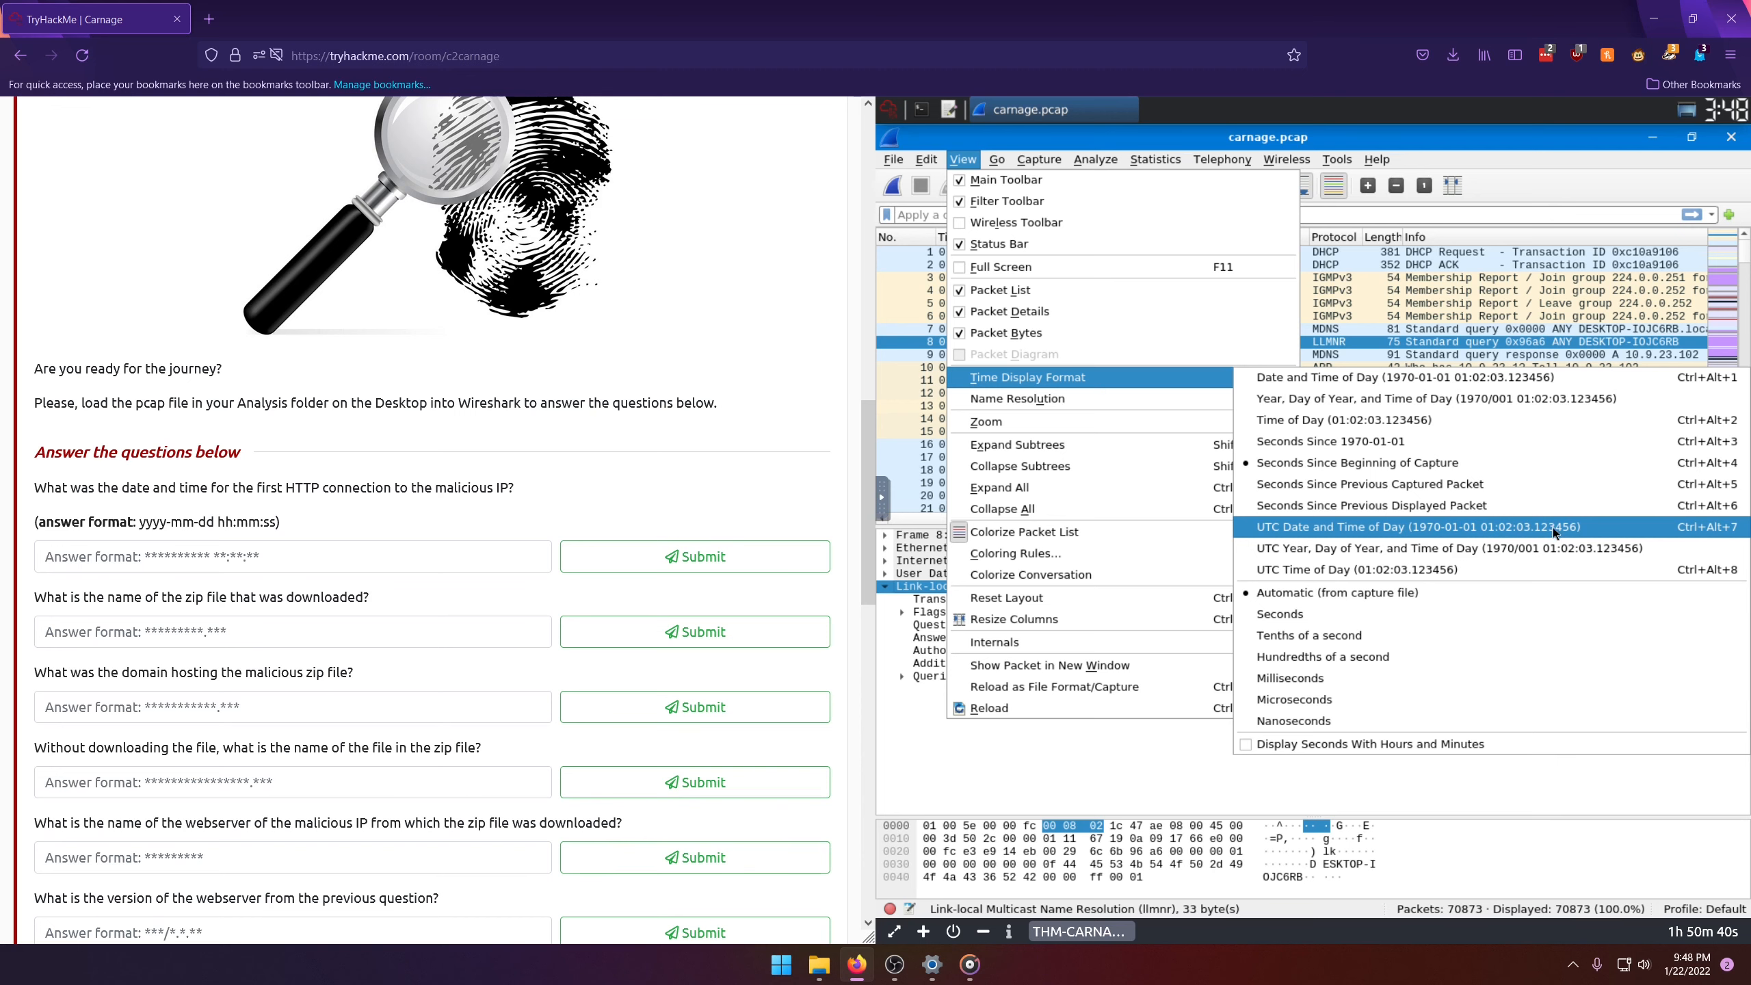
left_click(1505, 525)
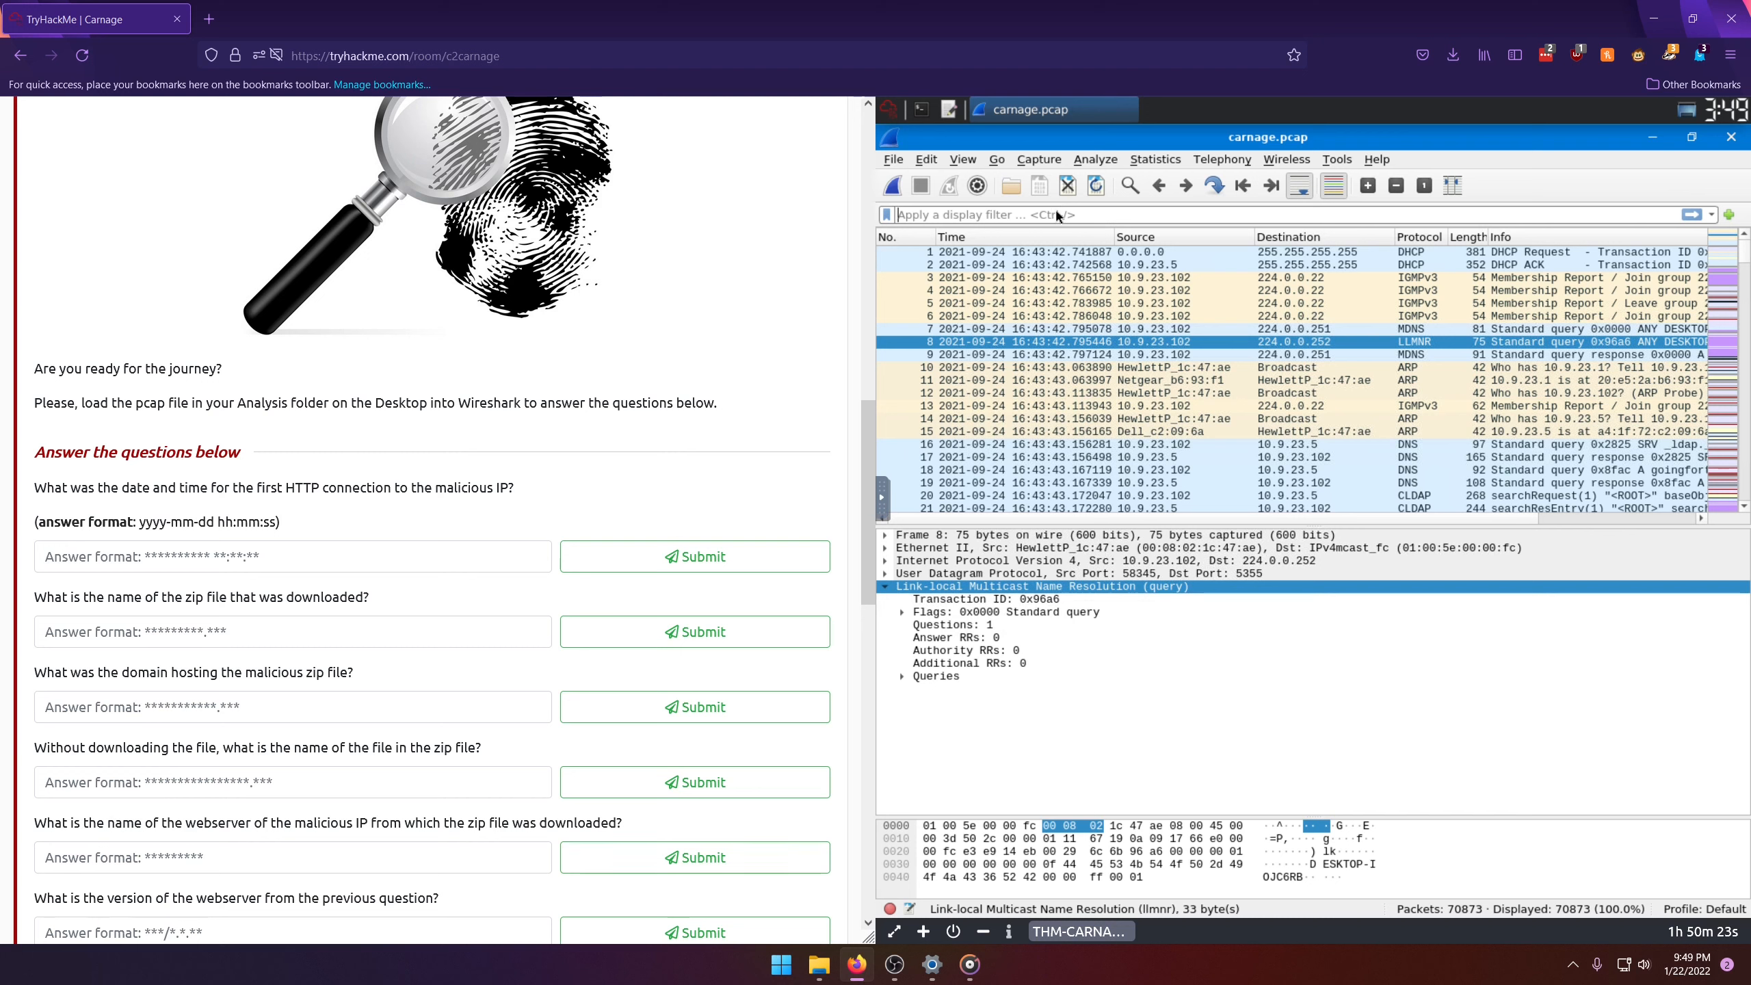
Step: Filter the capture for http traffic and select the first packet in the list
type("http")
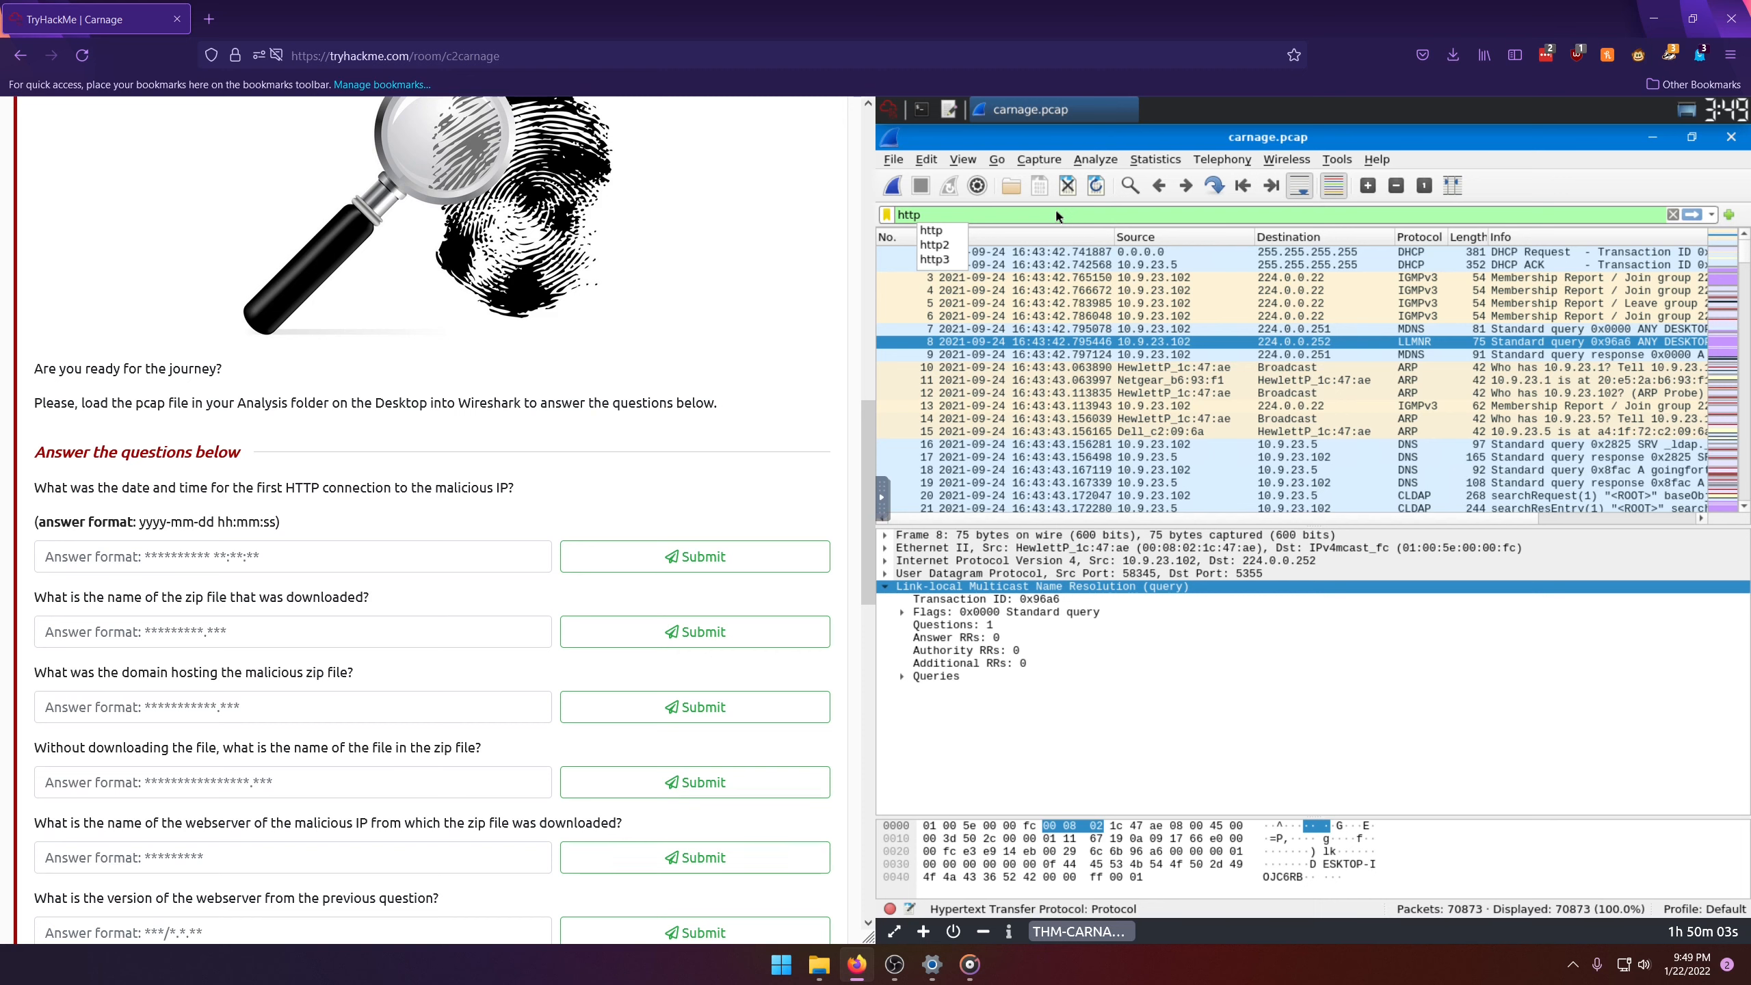
key("Return")
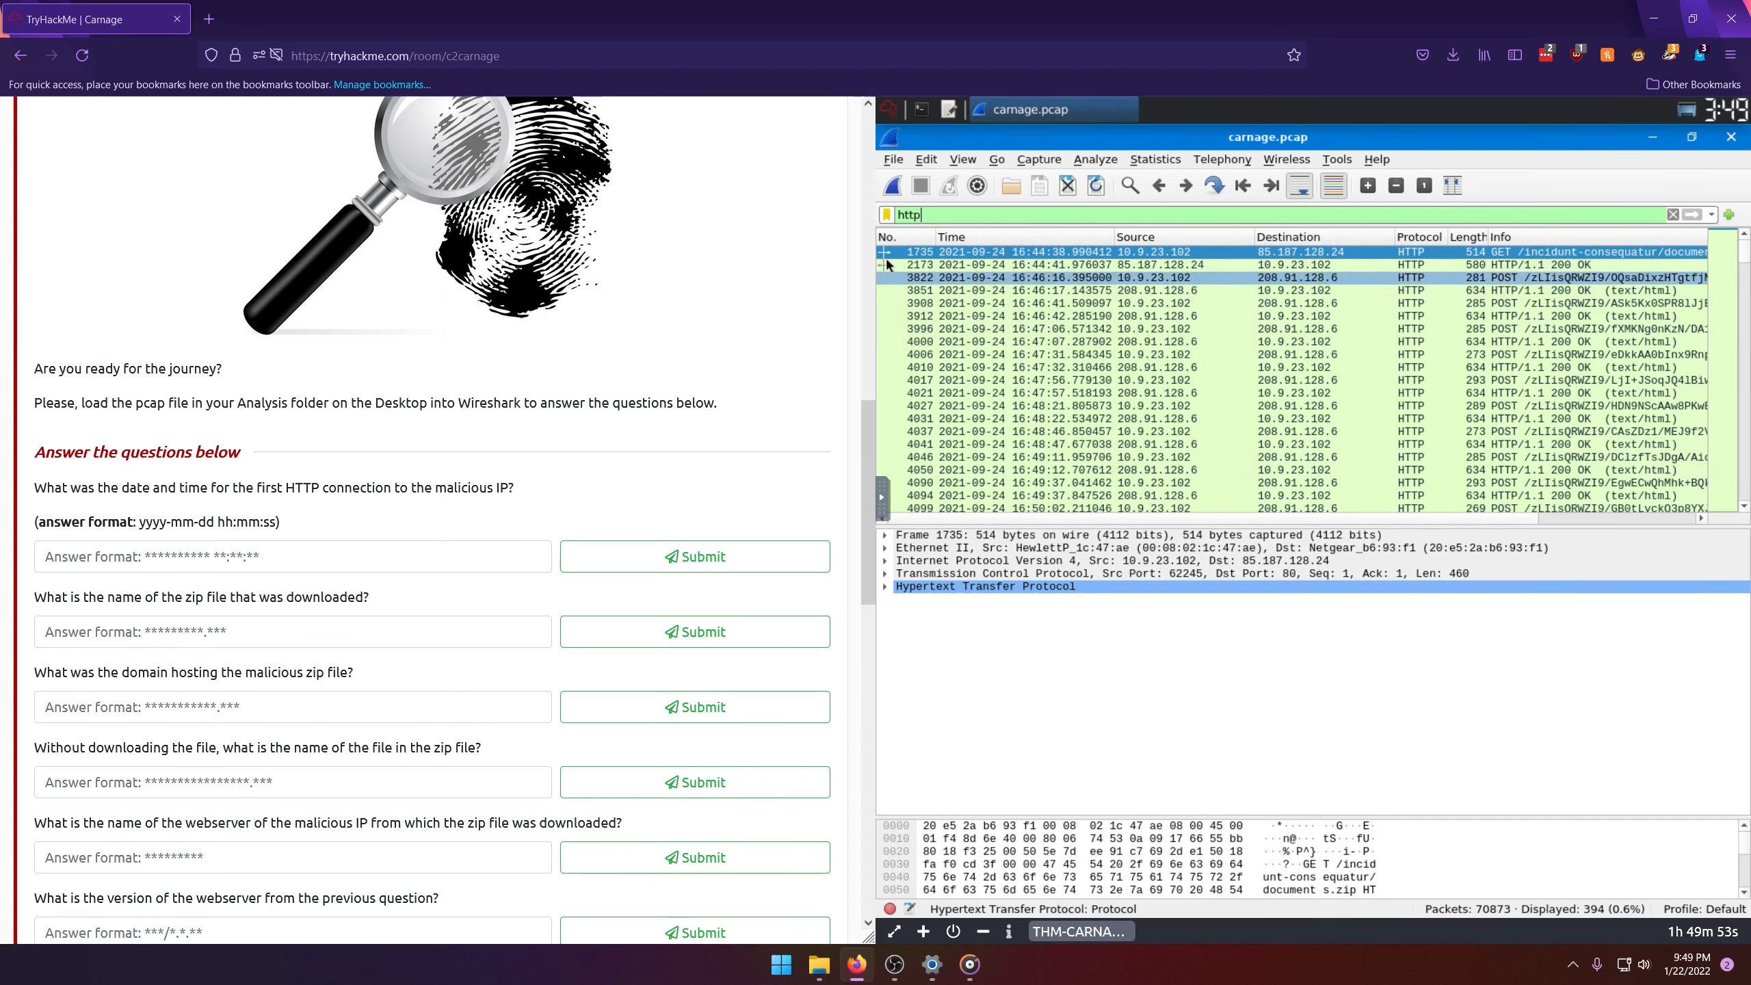
left_click(976, 253)
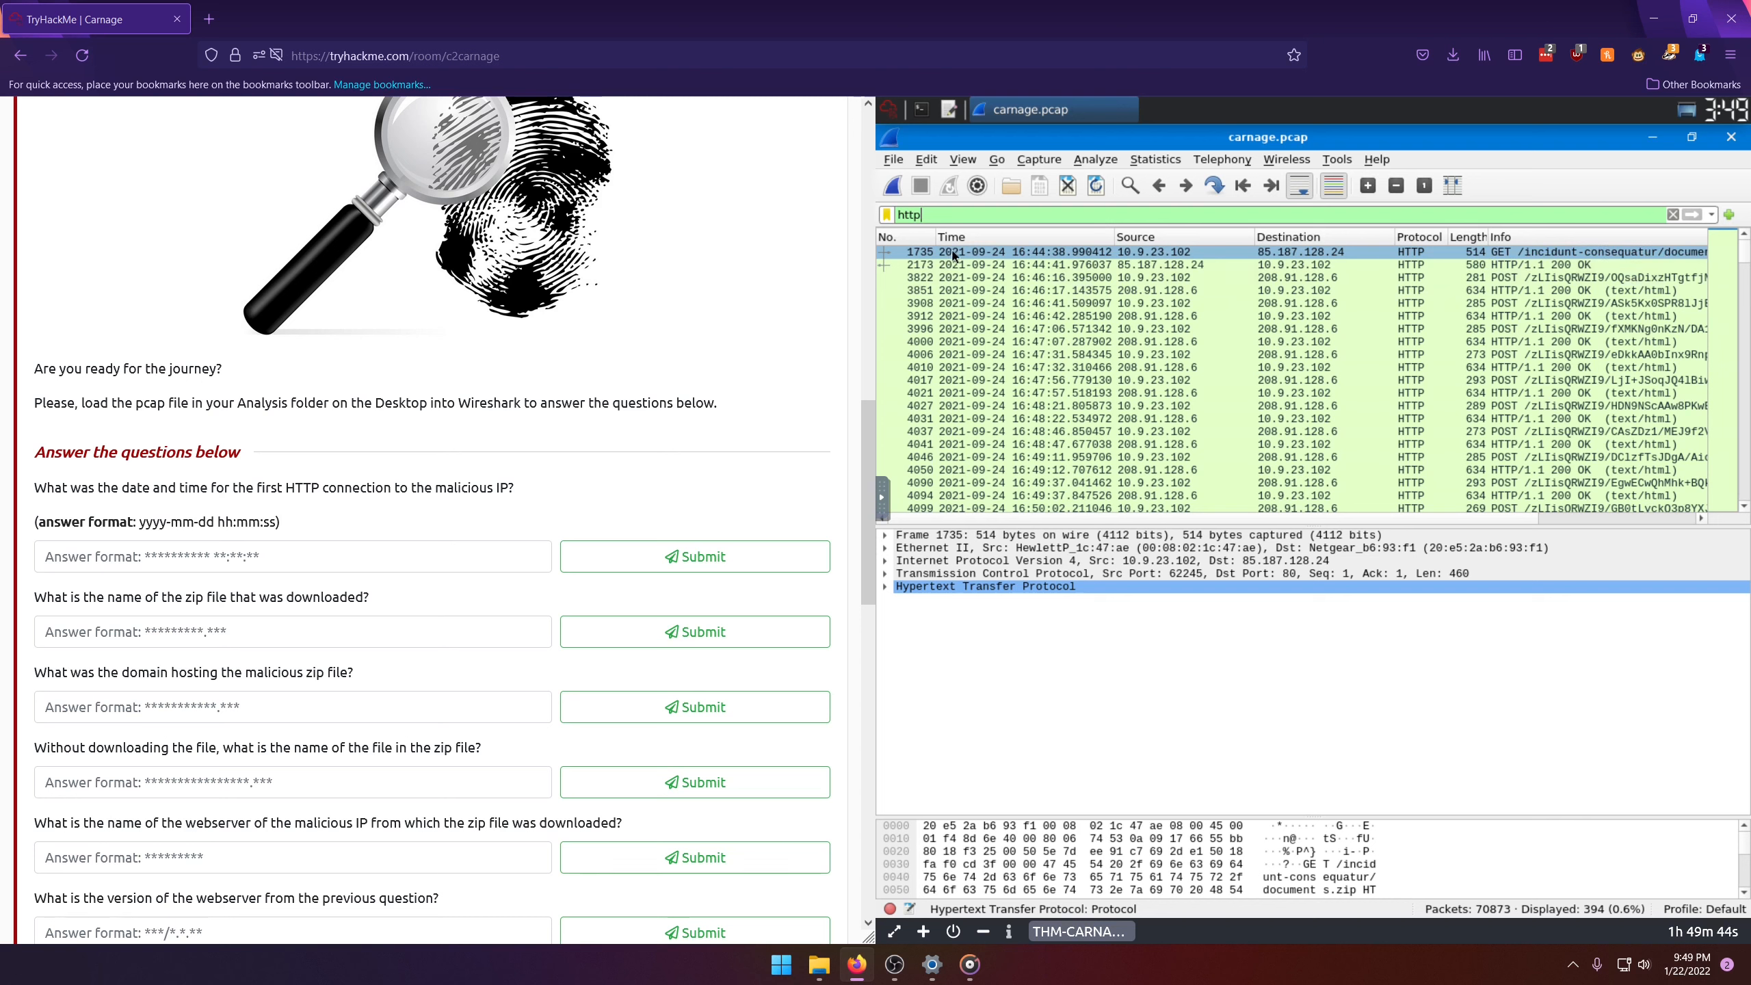
left_click(236, 550)
type("2020")
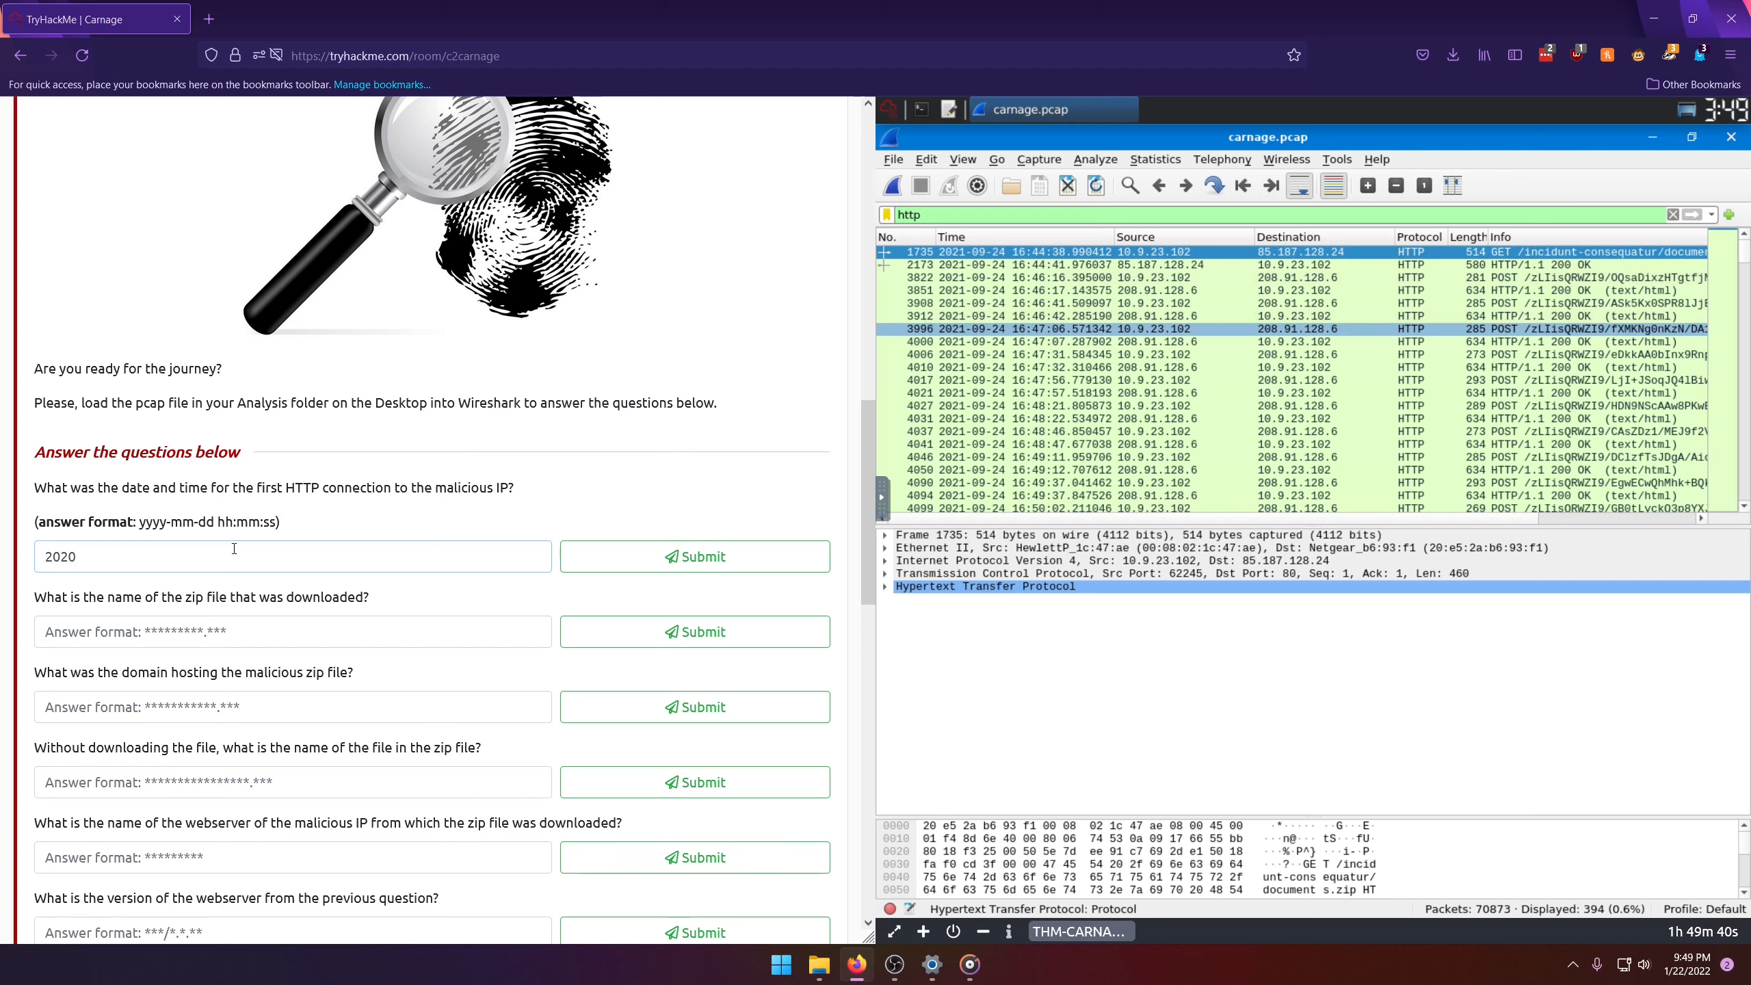
key("BackSpace")
type("1-089")
key("BackSpace")
type("-245")
type(" 1")
type("5")
key("BackSpace")
type("6:44:38")
key("Return")
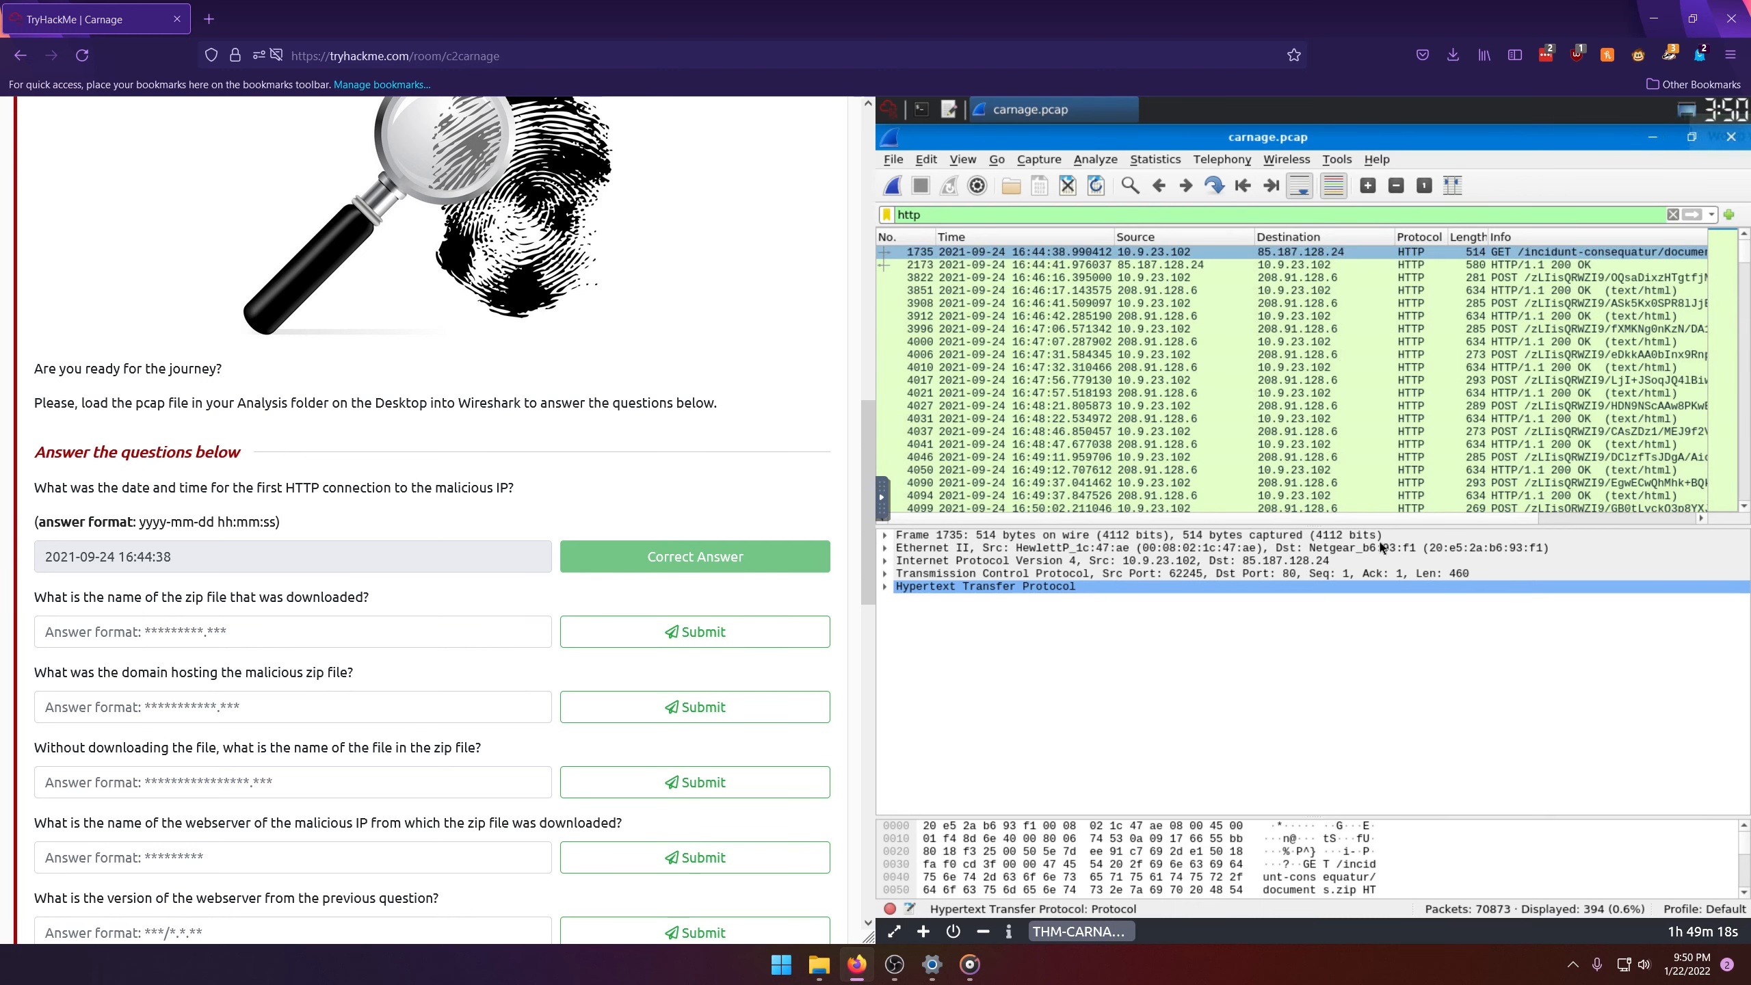
Step: Check the first HTTP request's info and submit documents.zip as the name of the downloaded zip file
scroll(1266, 528, "right", 5)
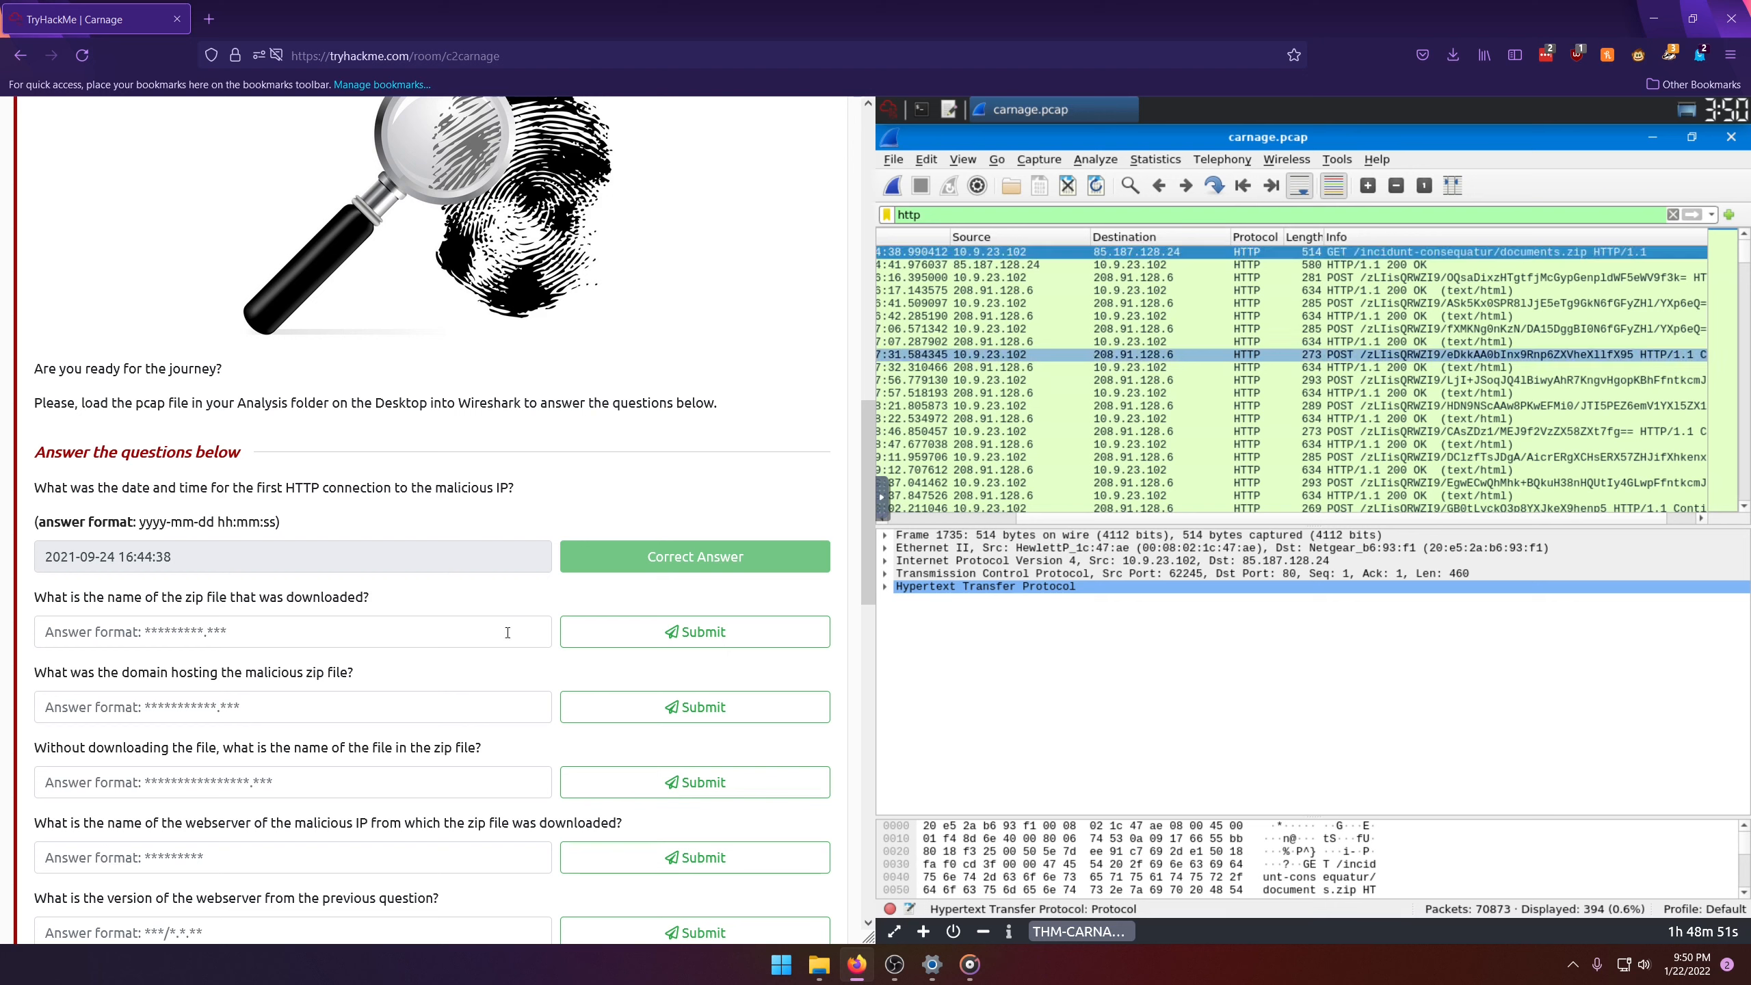
left_click(250, 635)
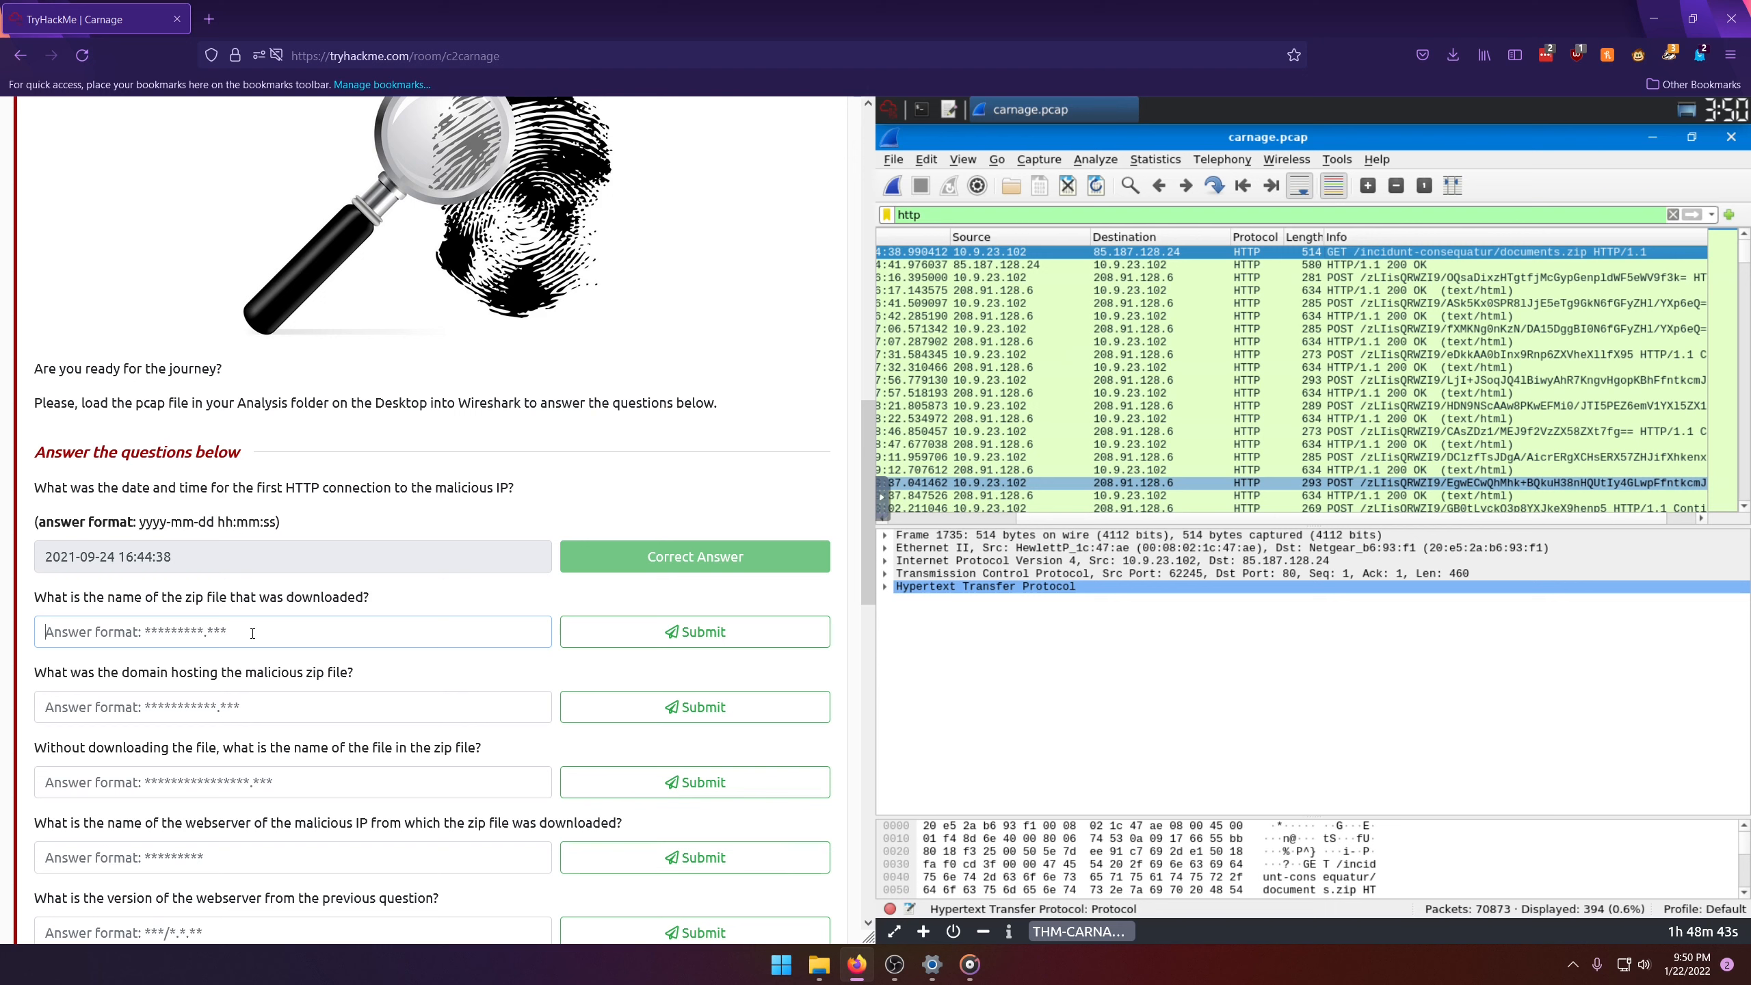
type("documents.zip")
key("Return")
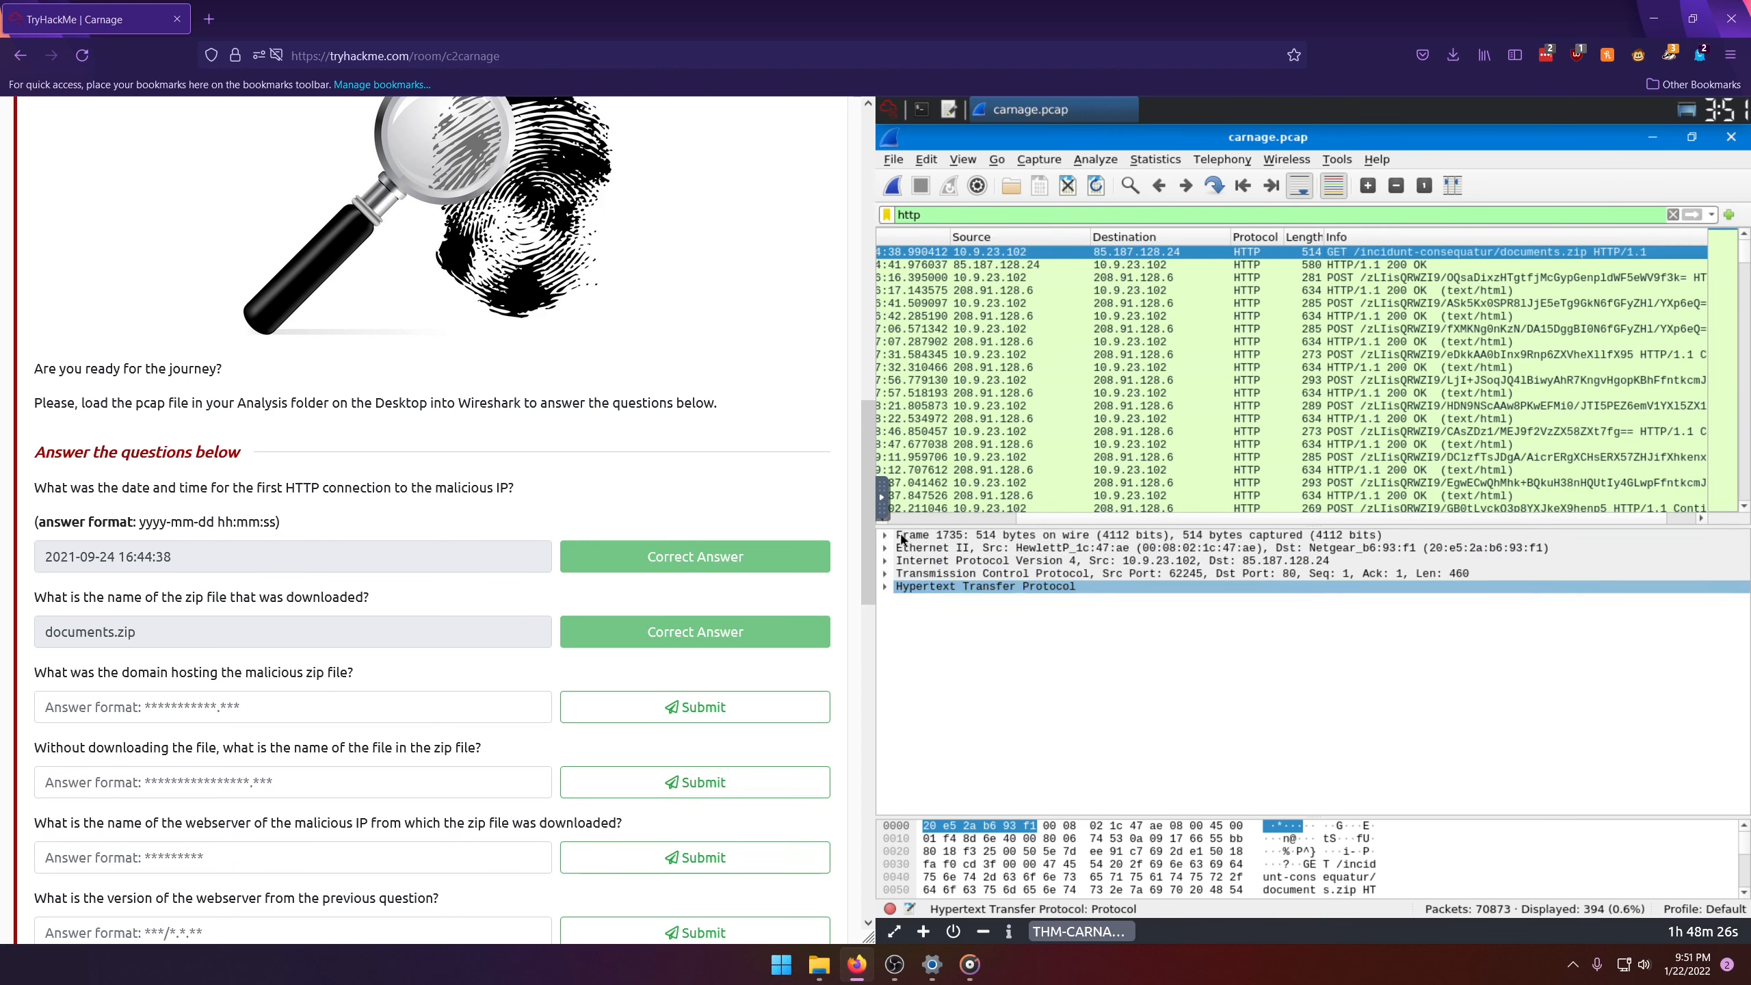
Step: Check the Host header in the documents.zip request's HTTP details and submit attirenepal.com as the domain hosting the malicious zip
left_click(884, 587)
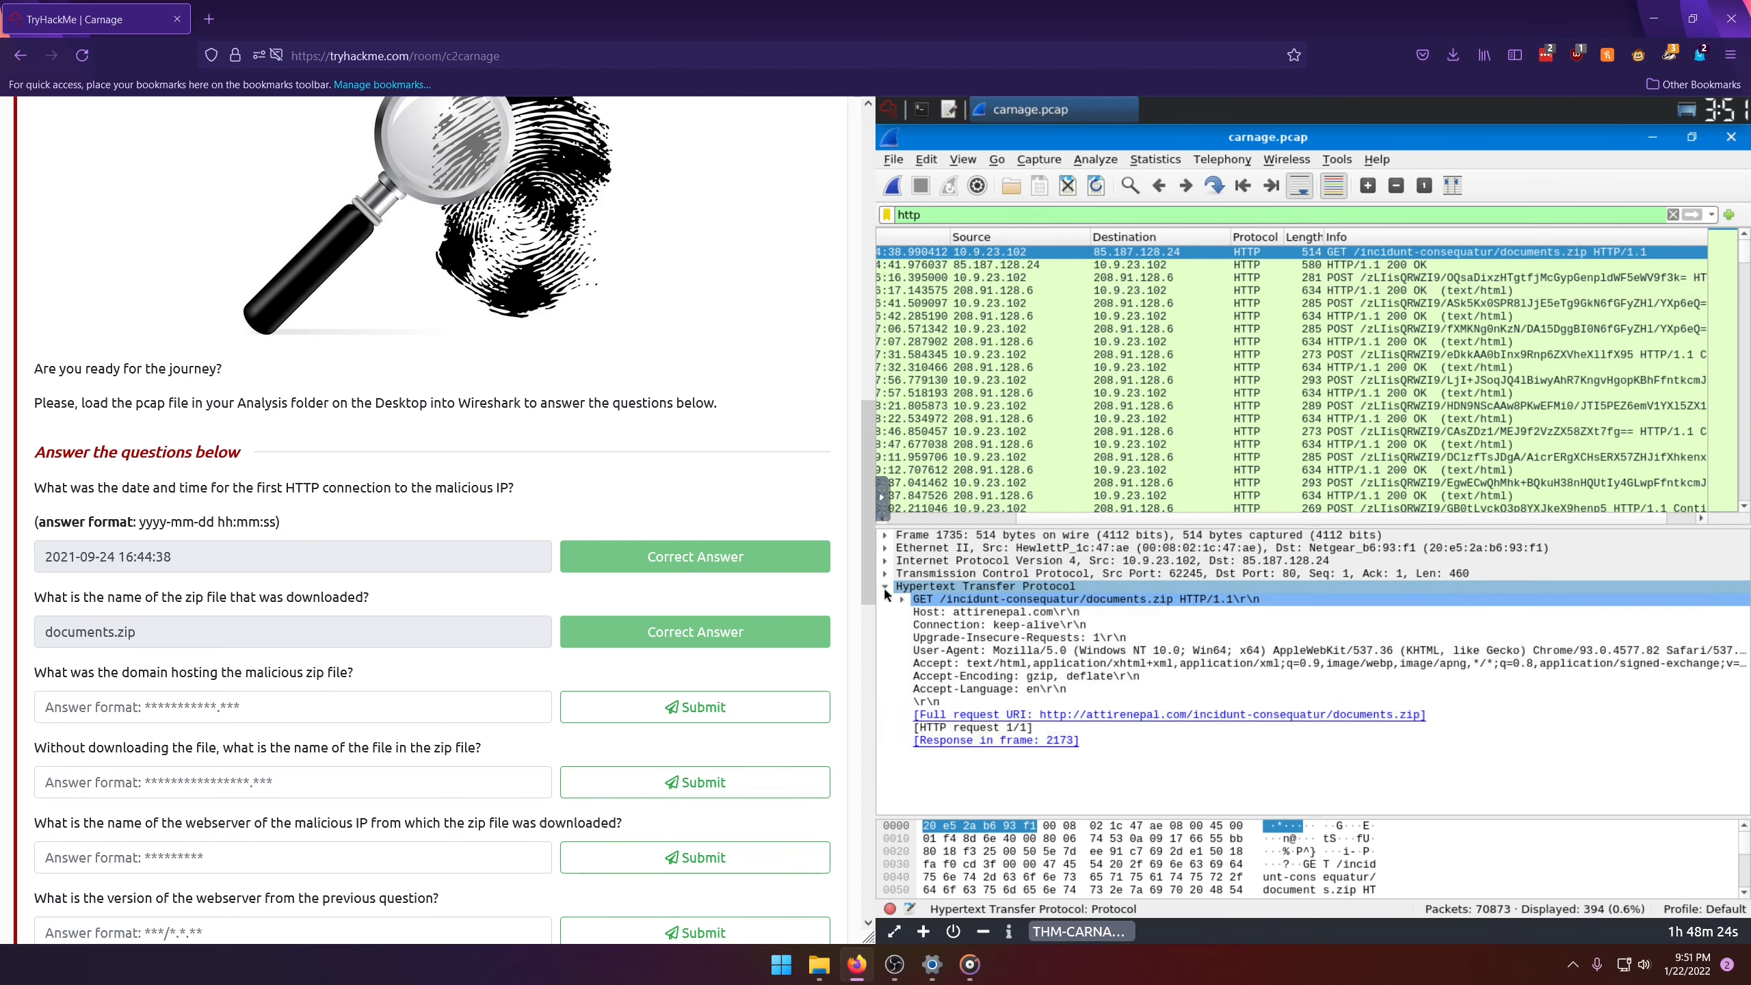
left_click(967, 615)
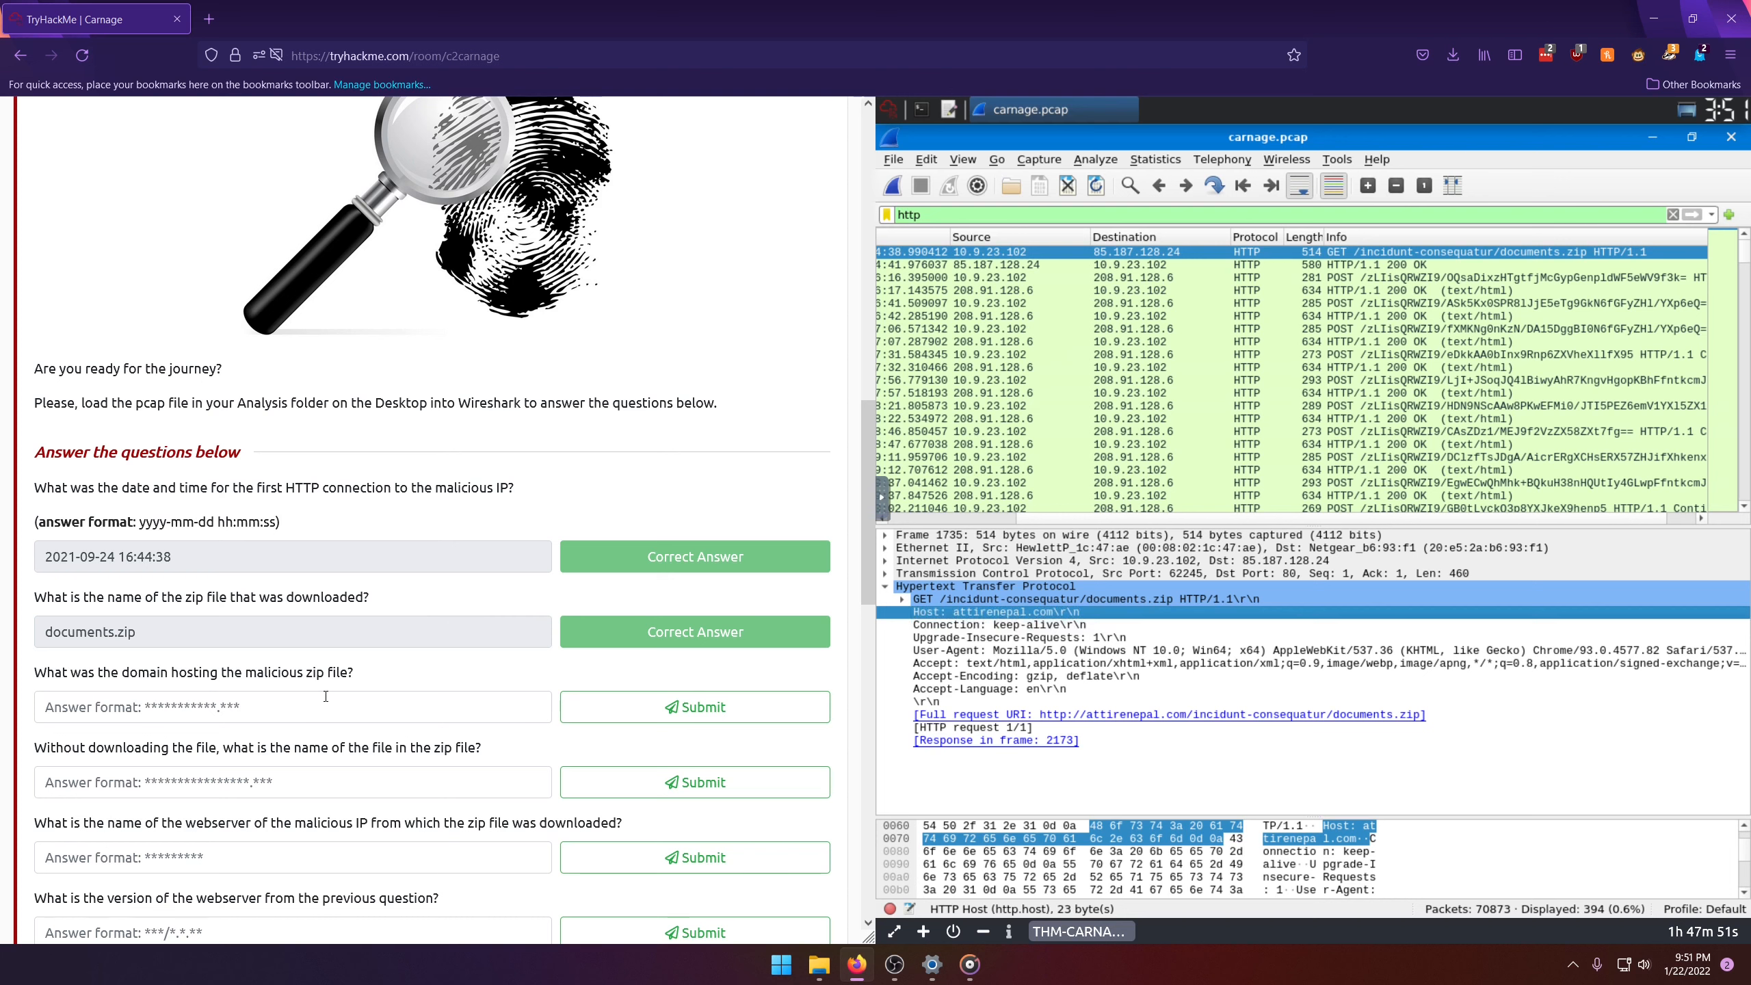
type("atti")
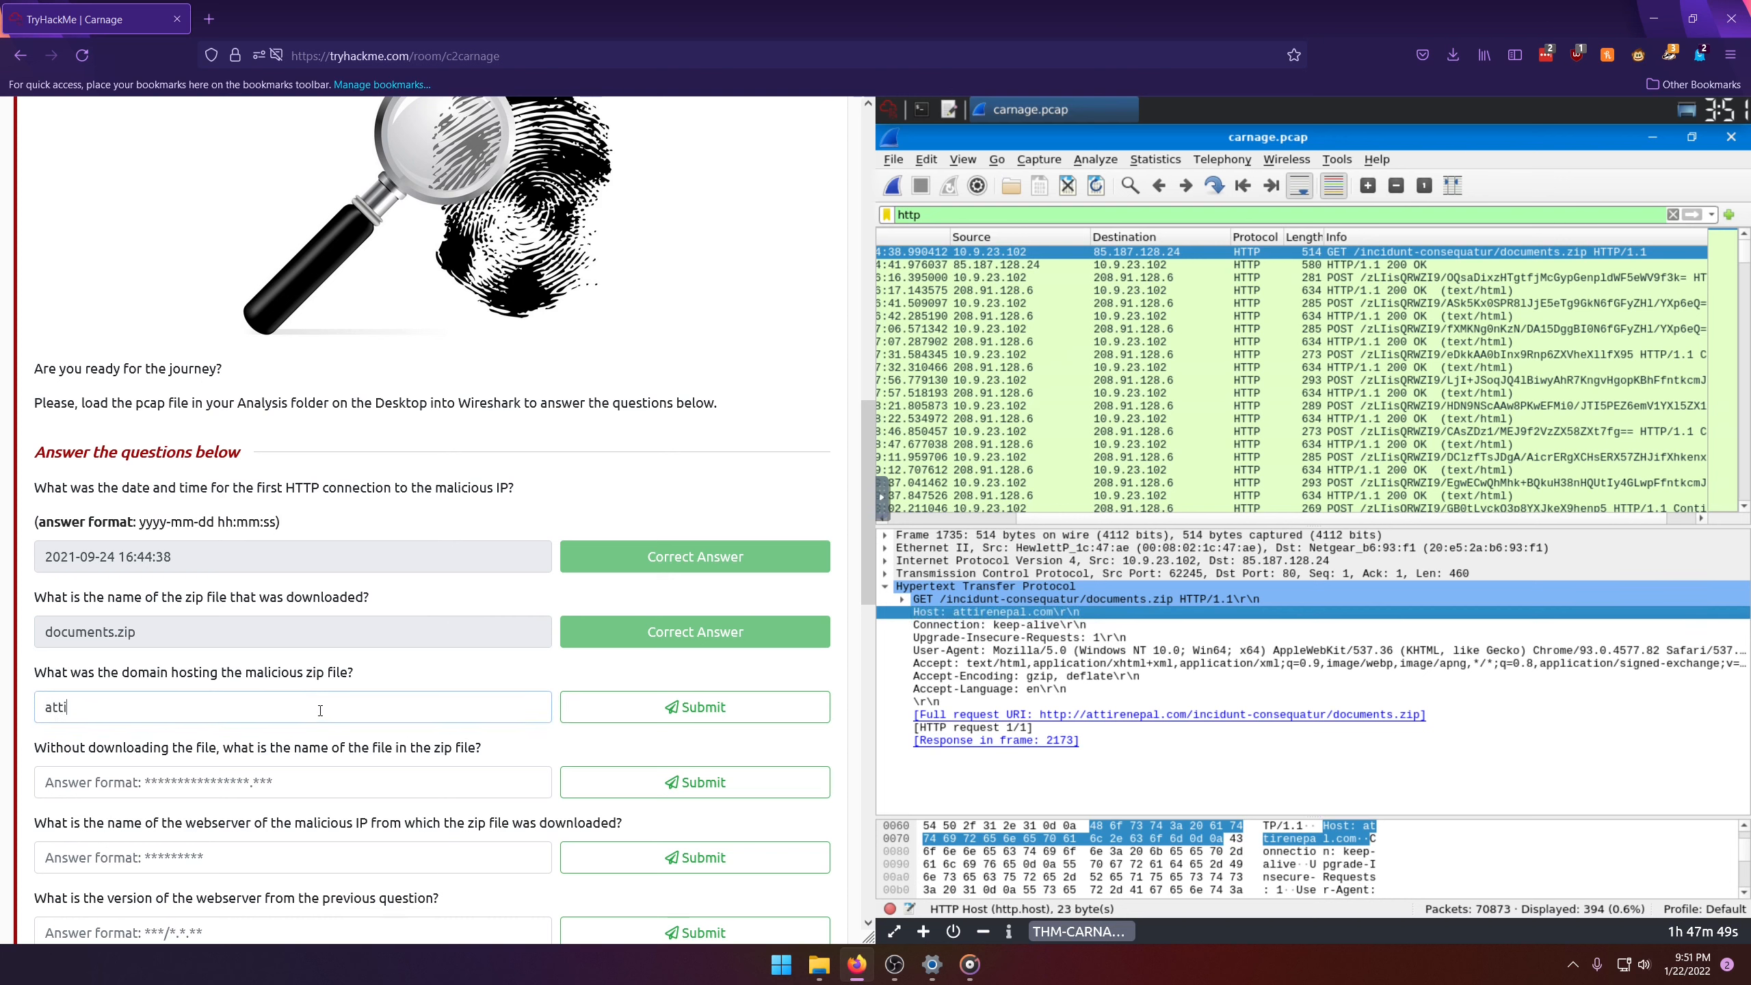
type("renepal.com")
key("Return")
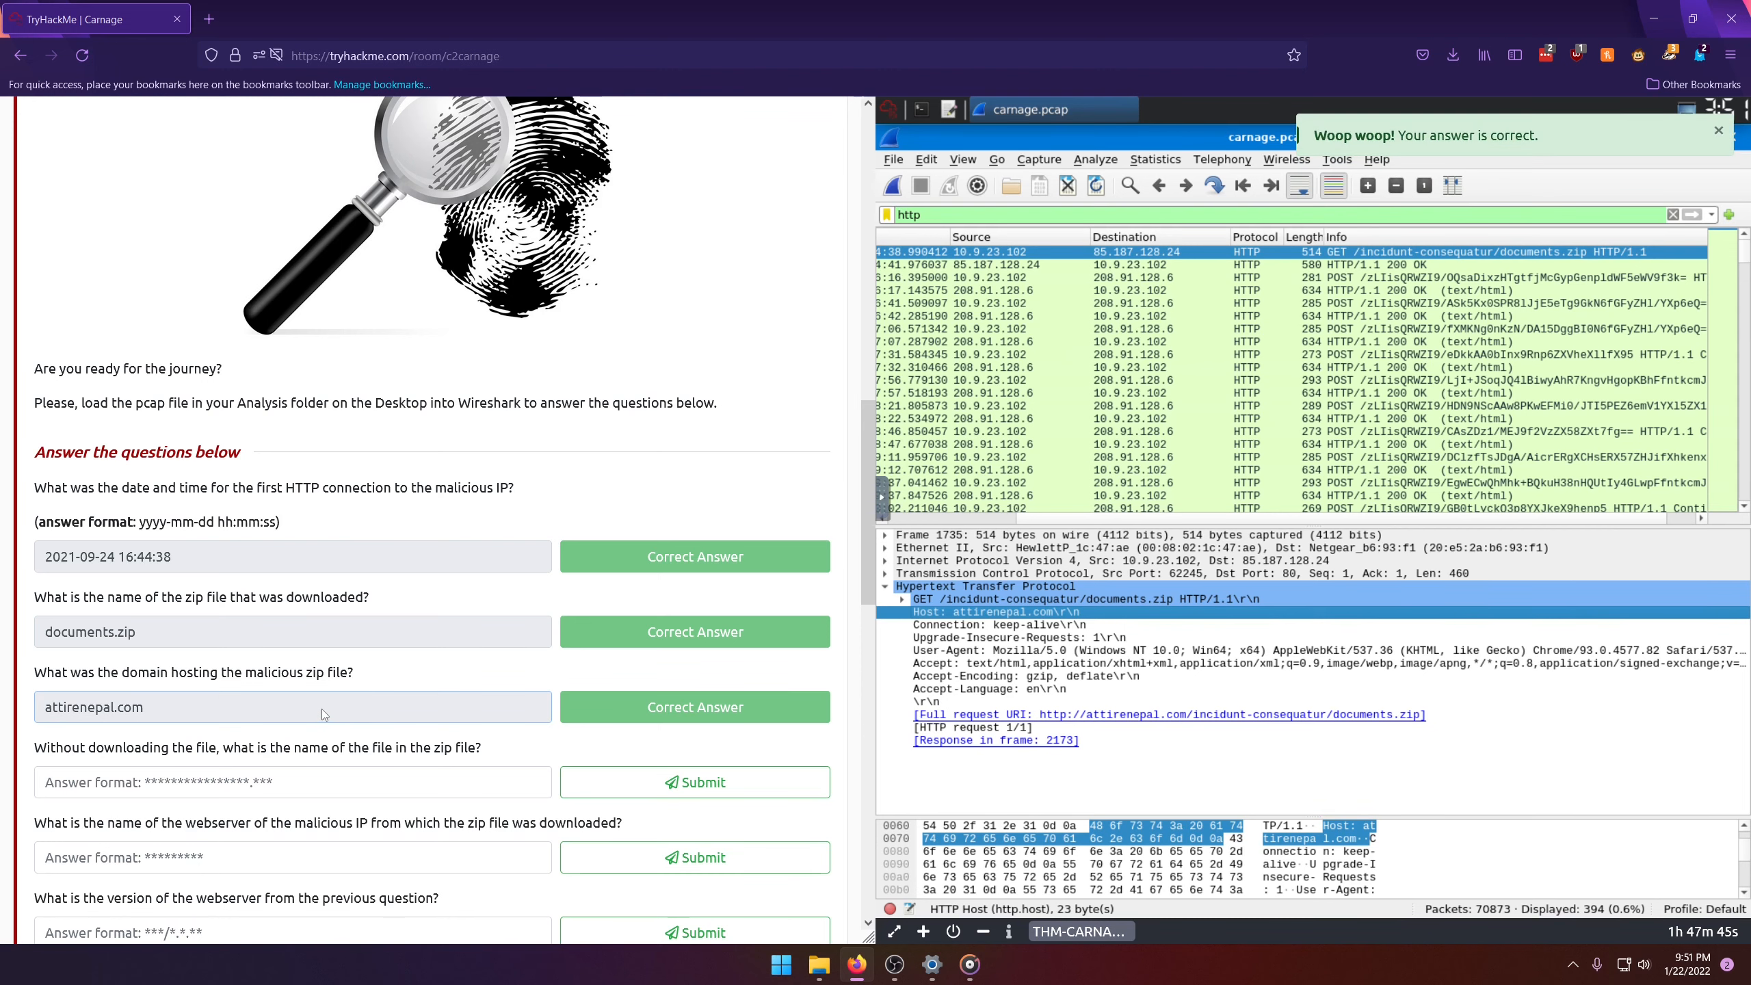
Step: Follow the HTTP stream of the documents.zip request and examine its request and response headers
scroll(322, 709, "down", 1)
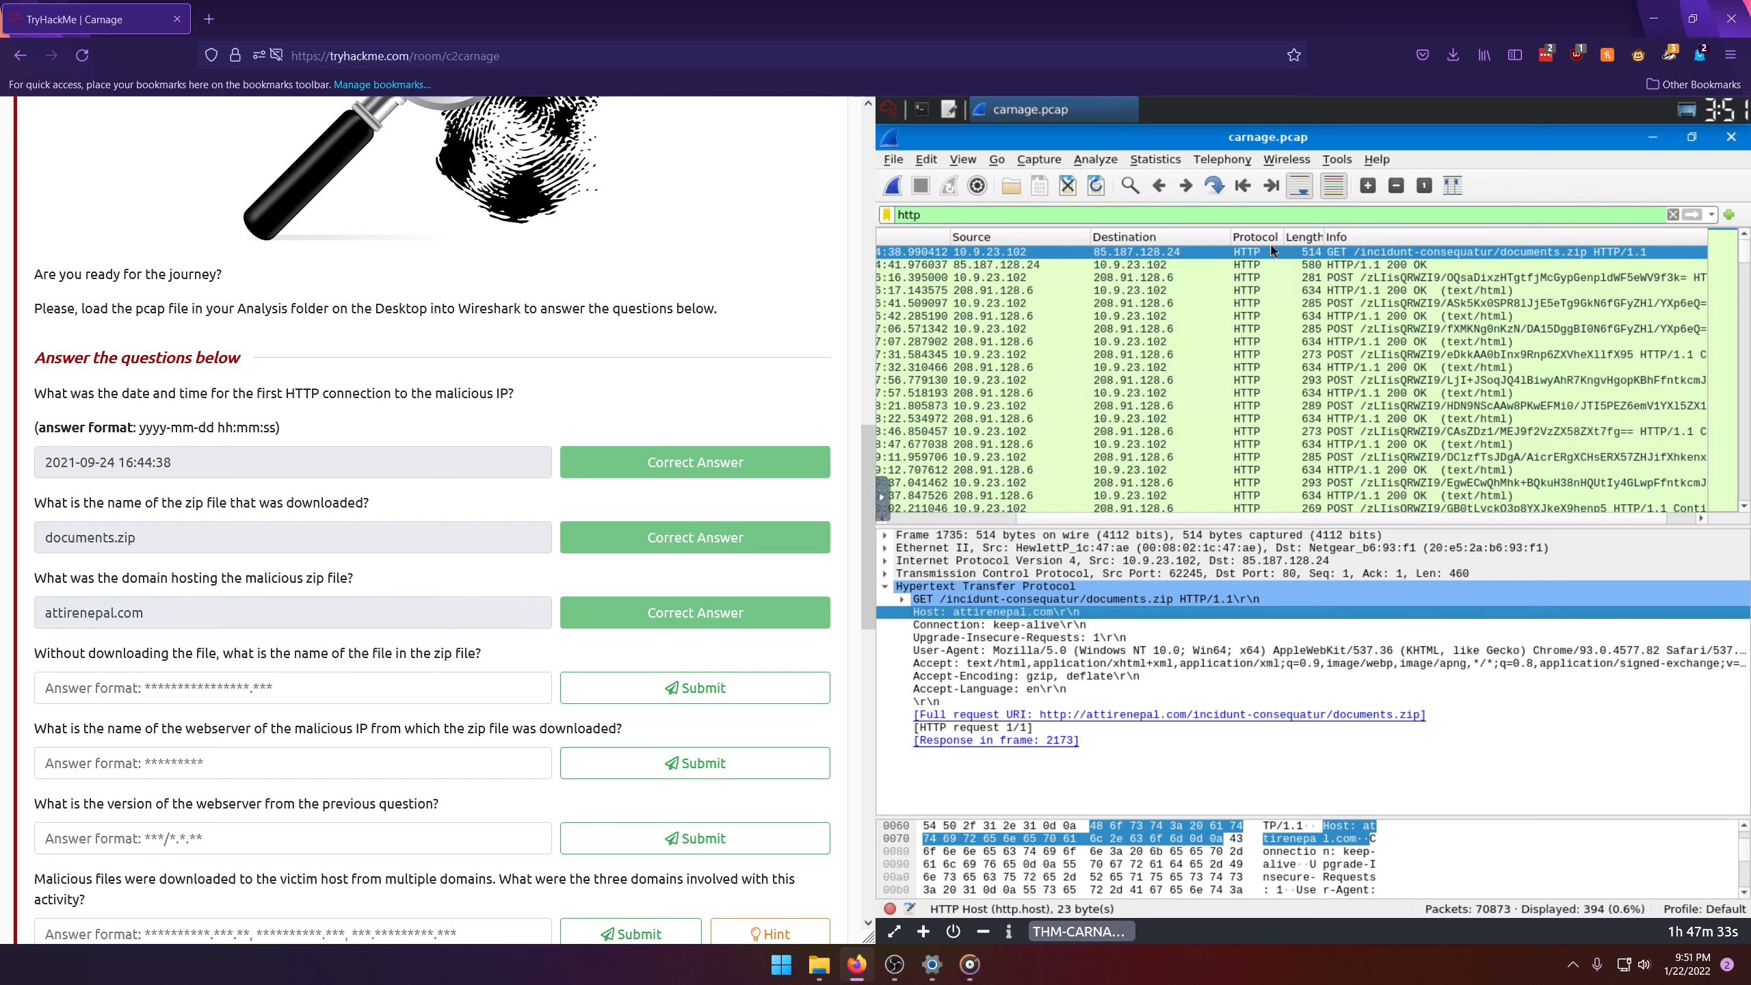
right_click(1187, 255)
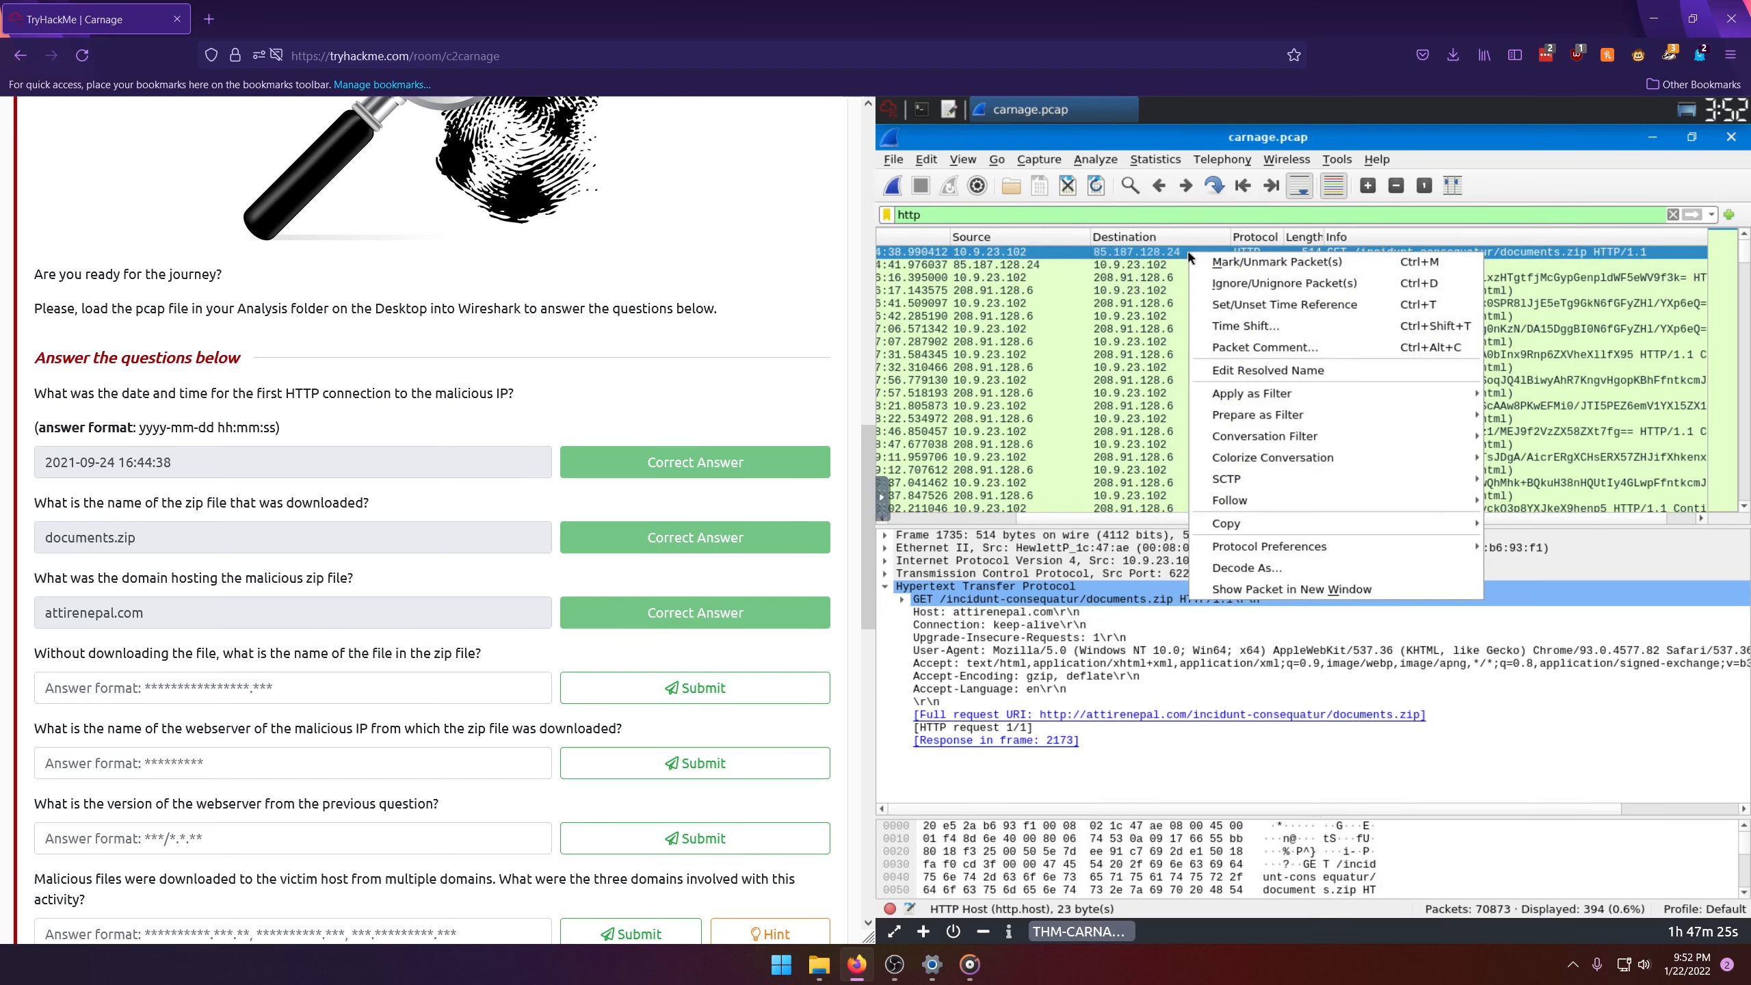
mouse_move(1263, 508)
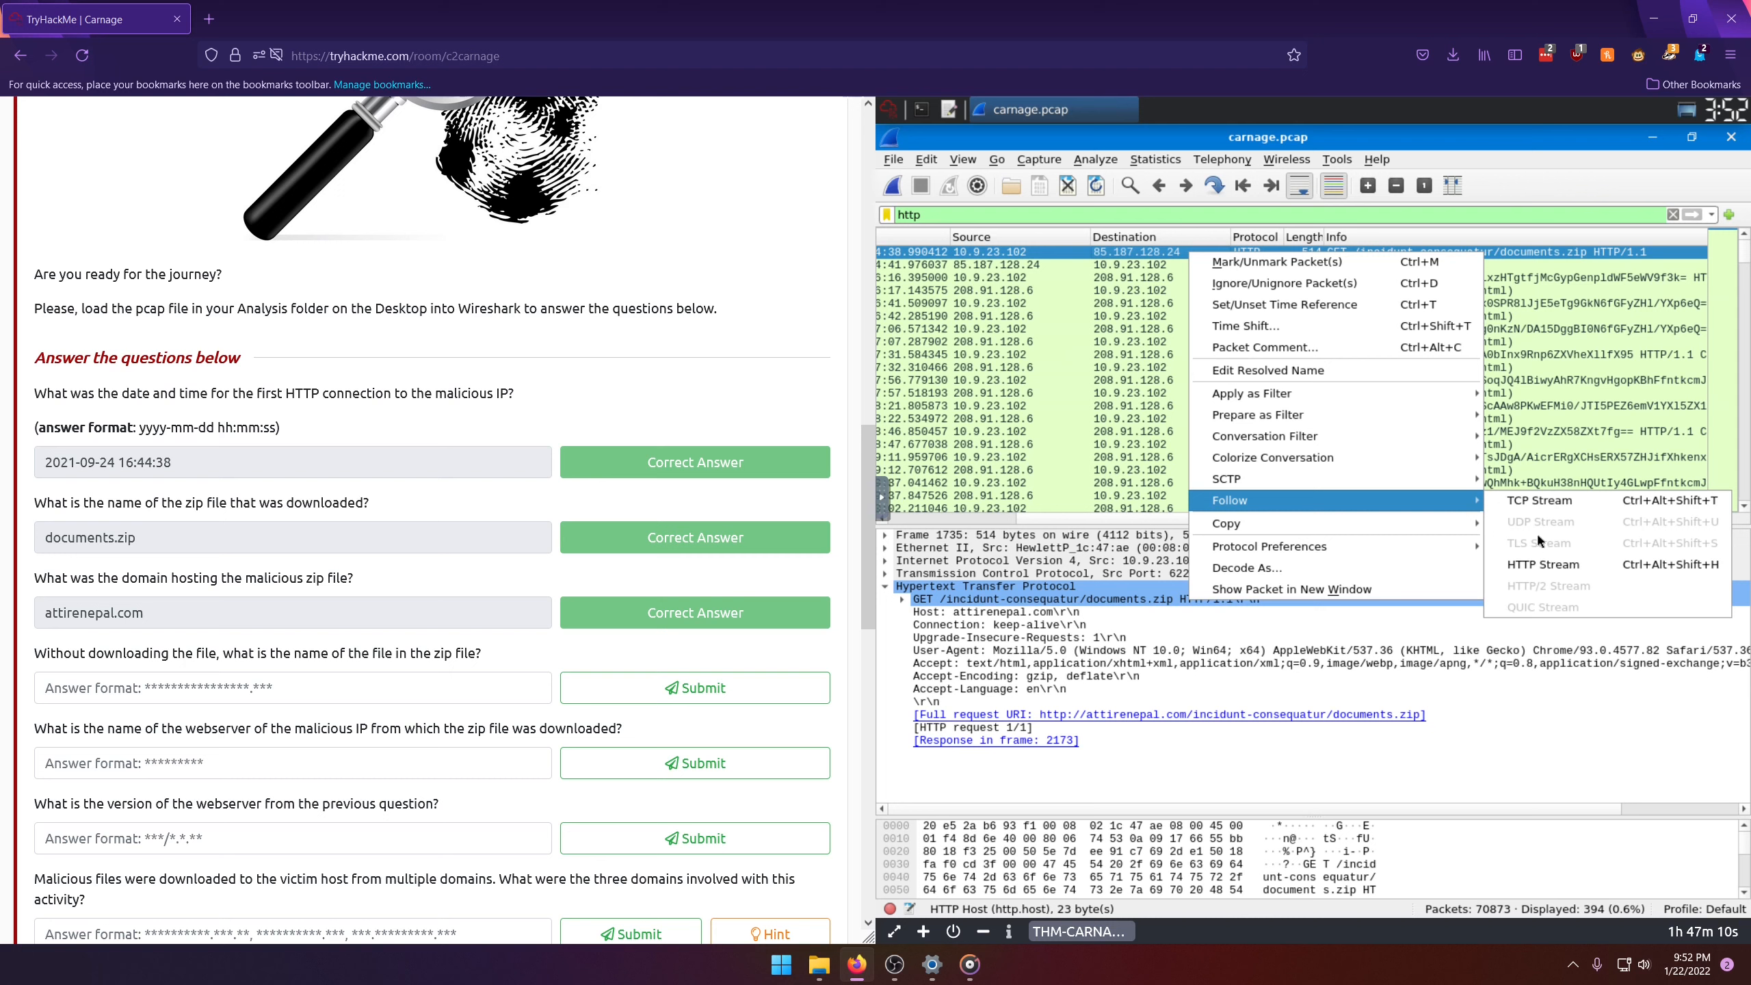
left_click(1562, 564)
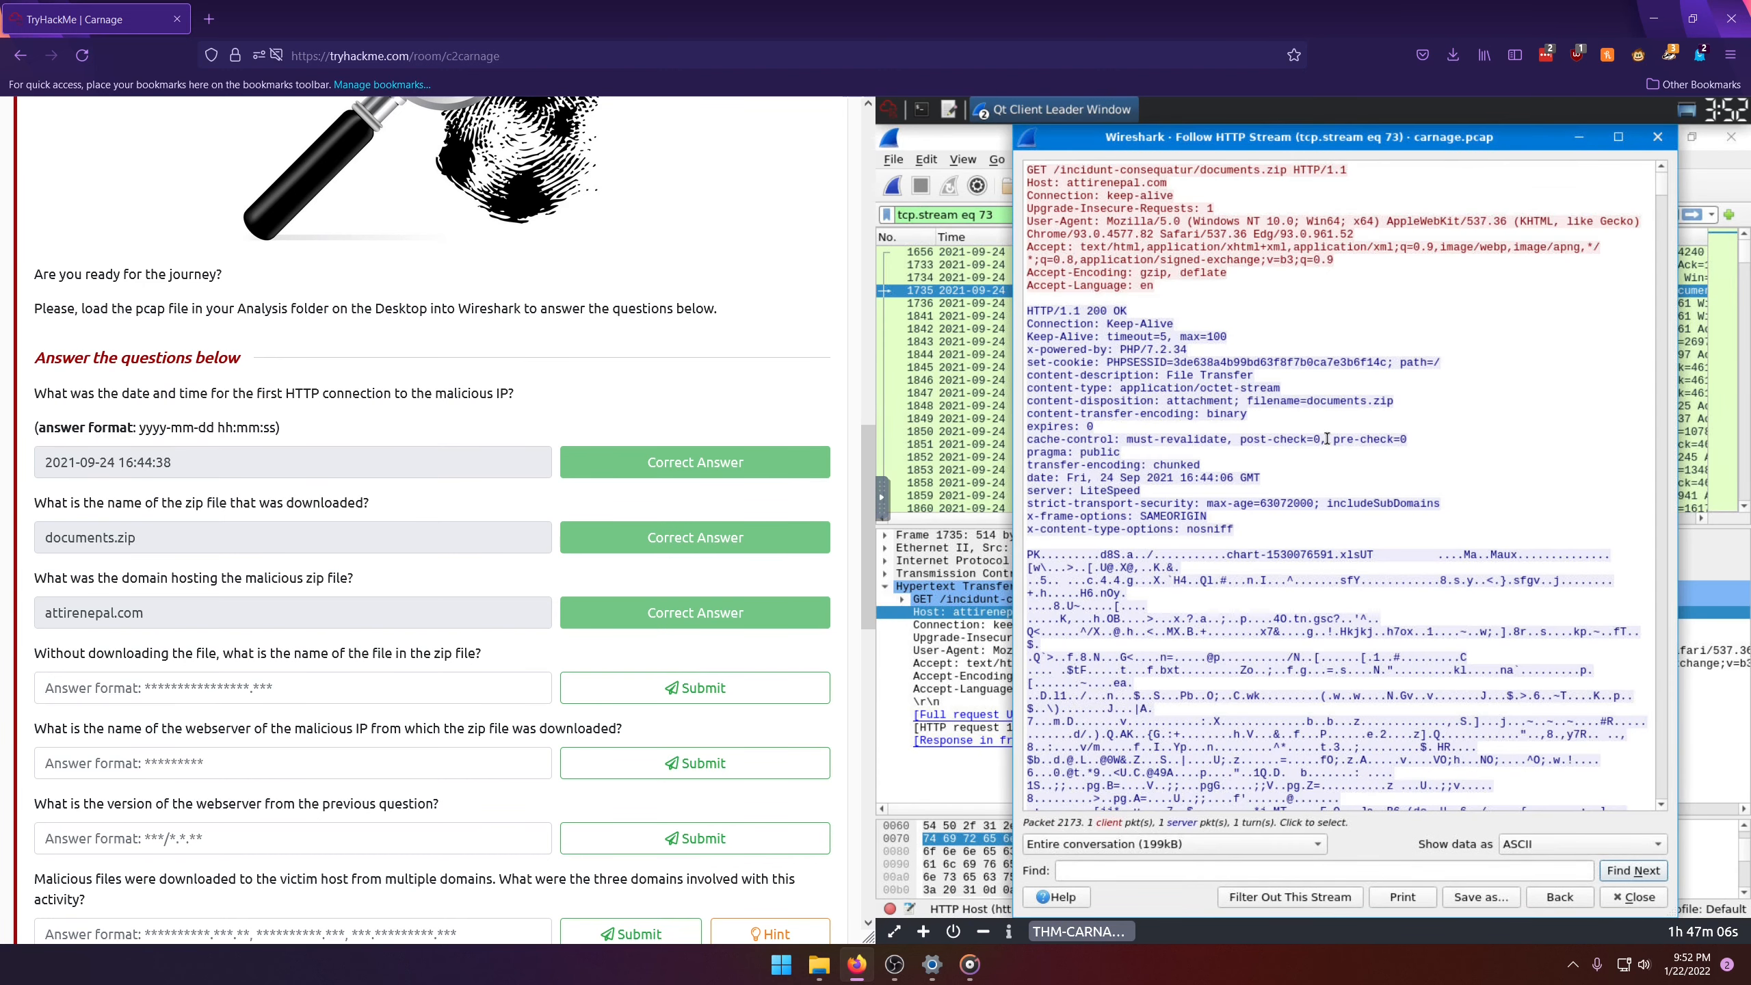
scroll(1237, 407, "down", 3)
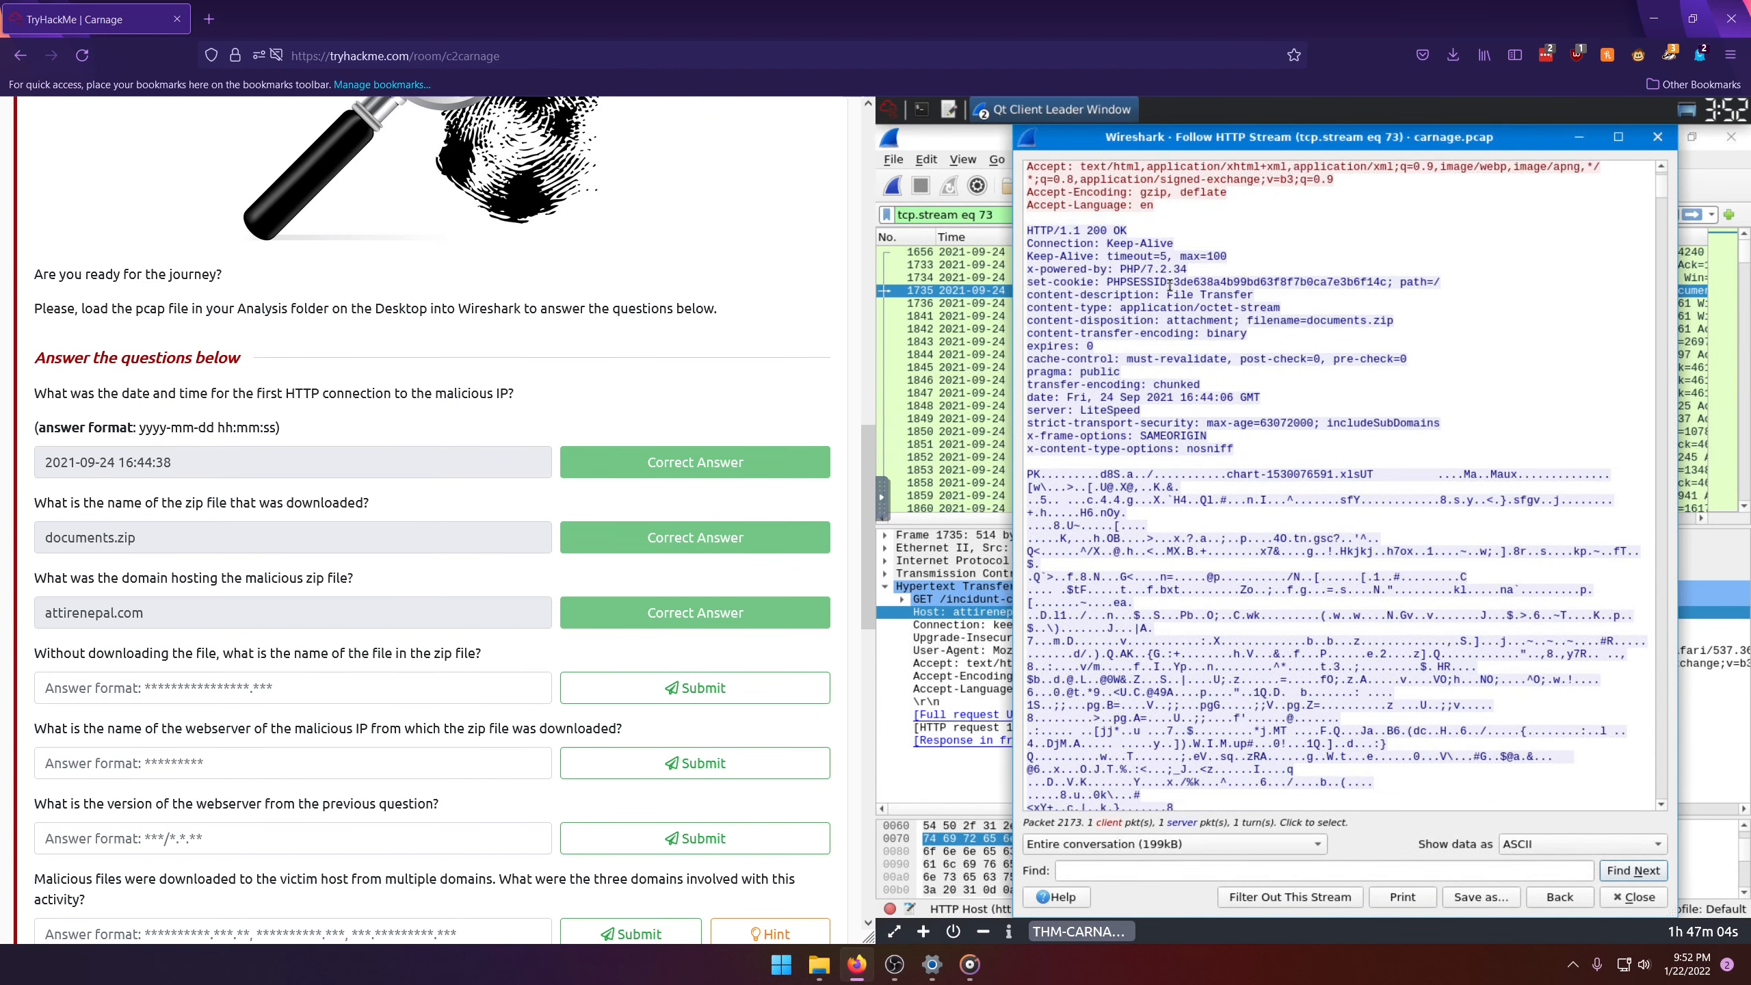
scroll(1096, 310, "up", 2)
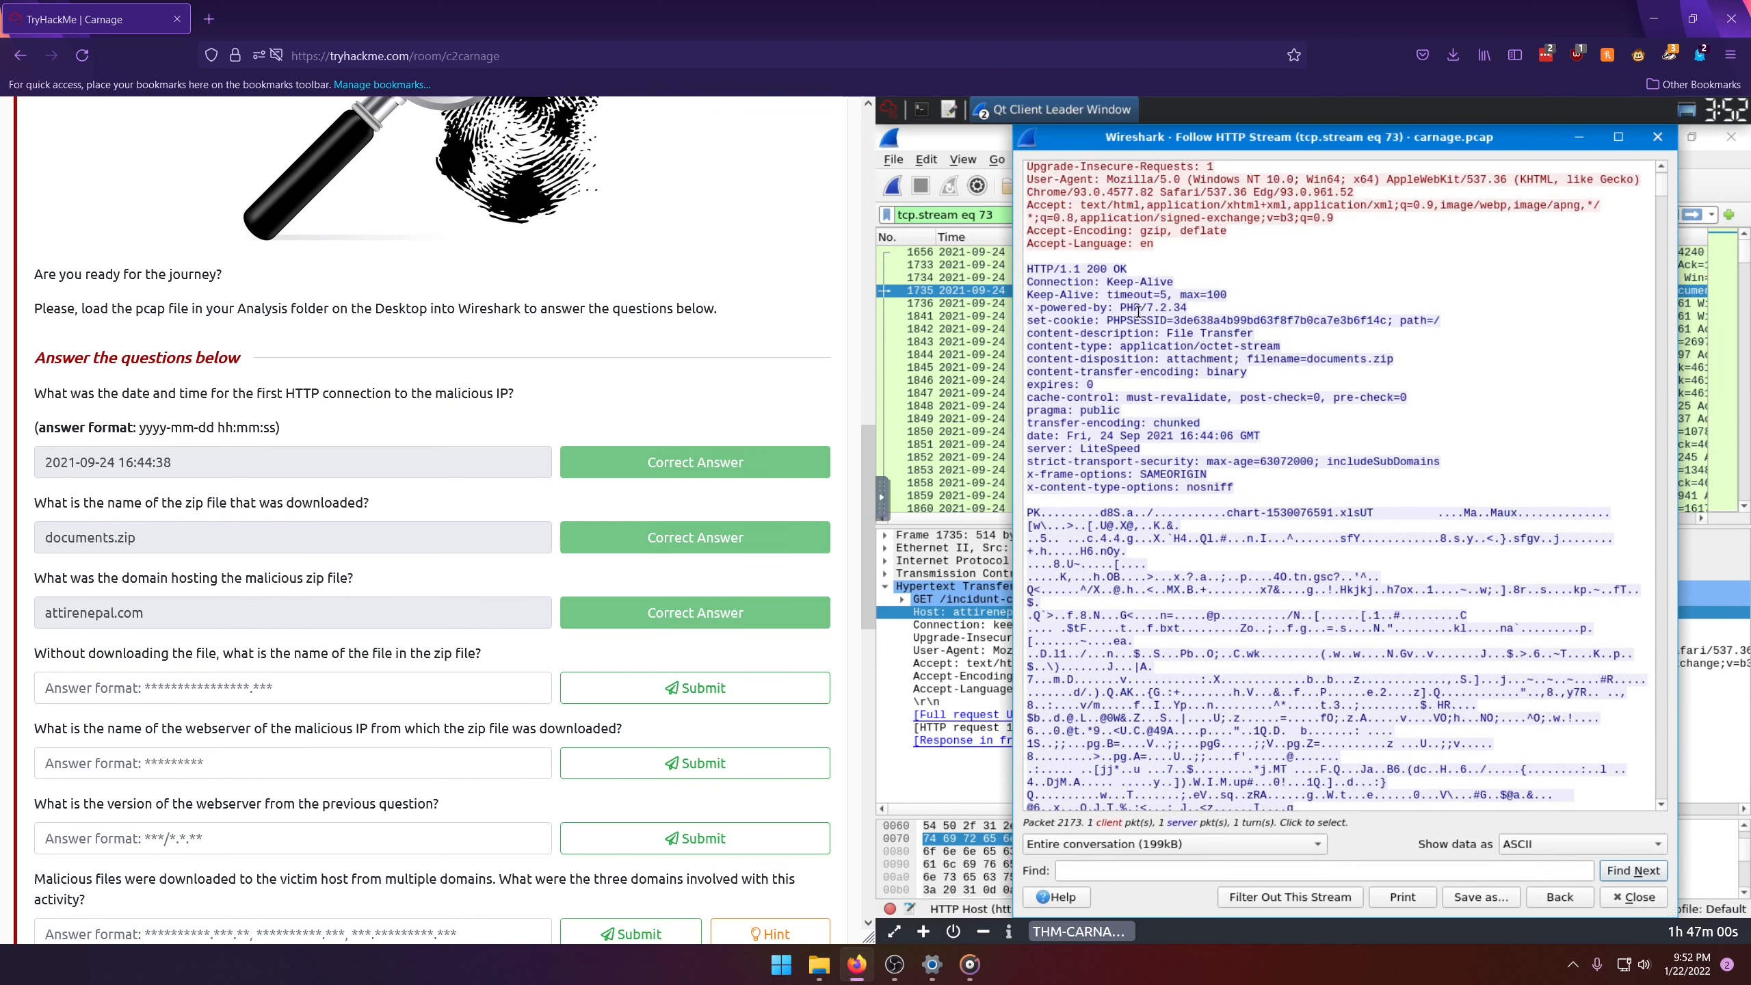
scroll(1110, 290, "up", 1)
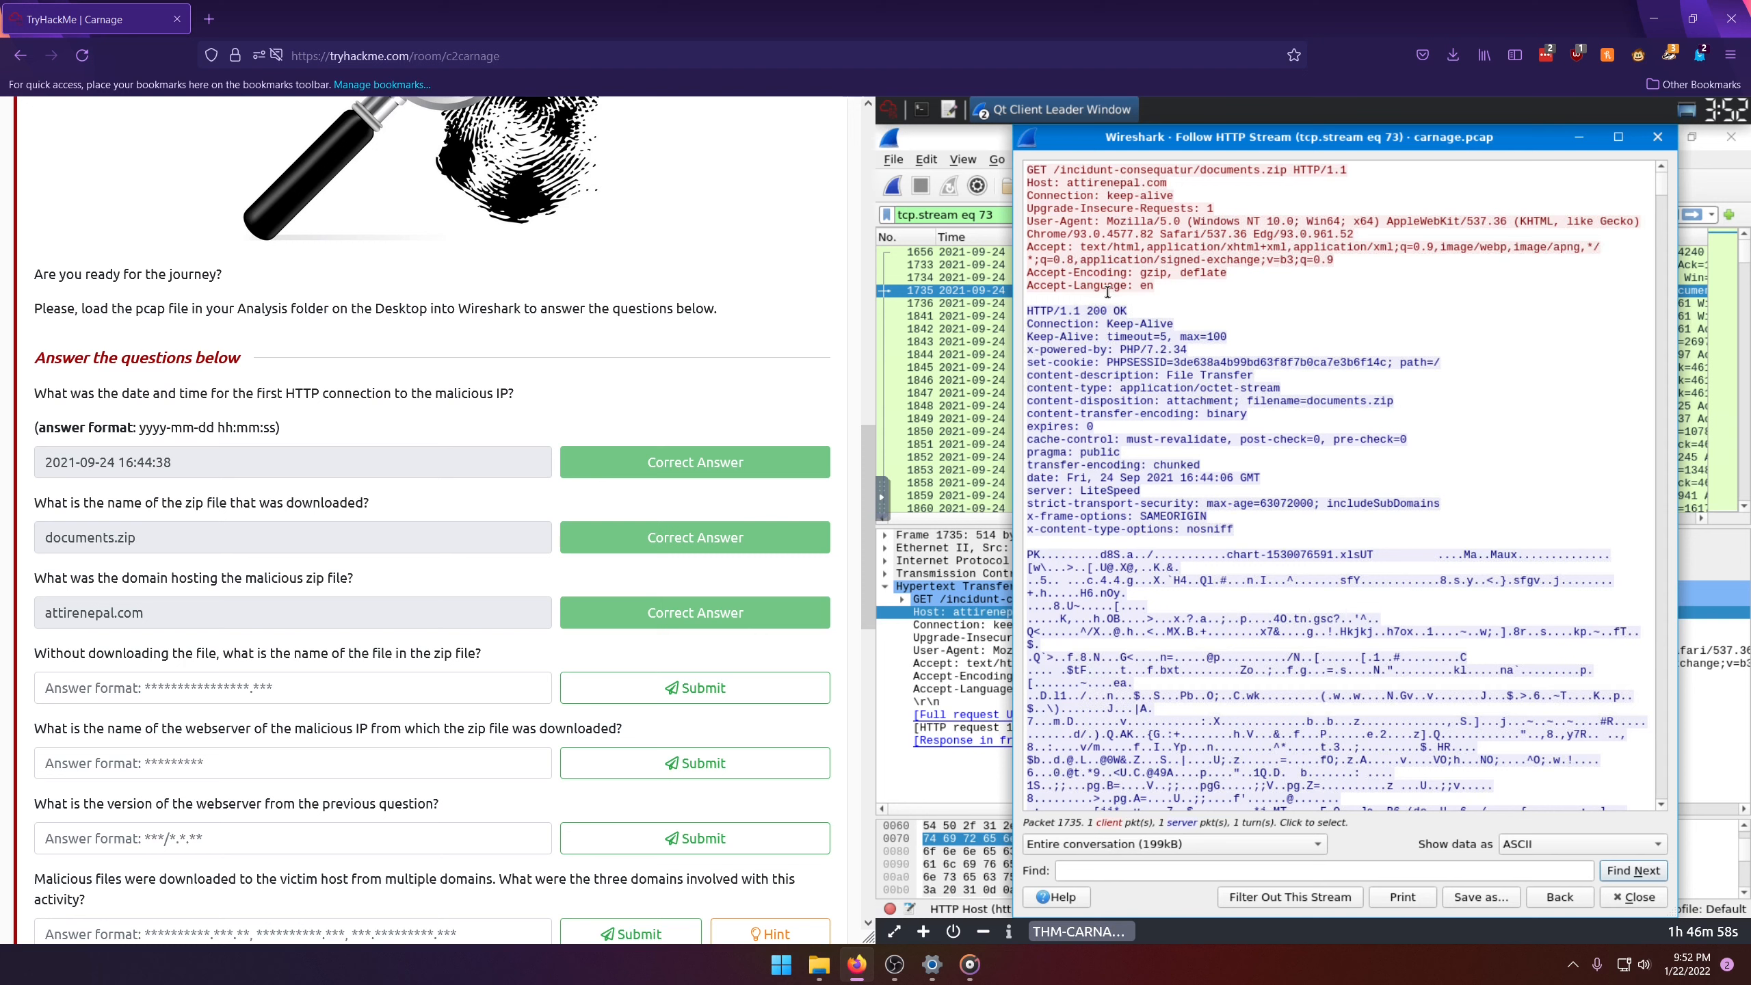
left_click_drag(1074, 323, 1107, 311)
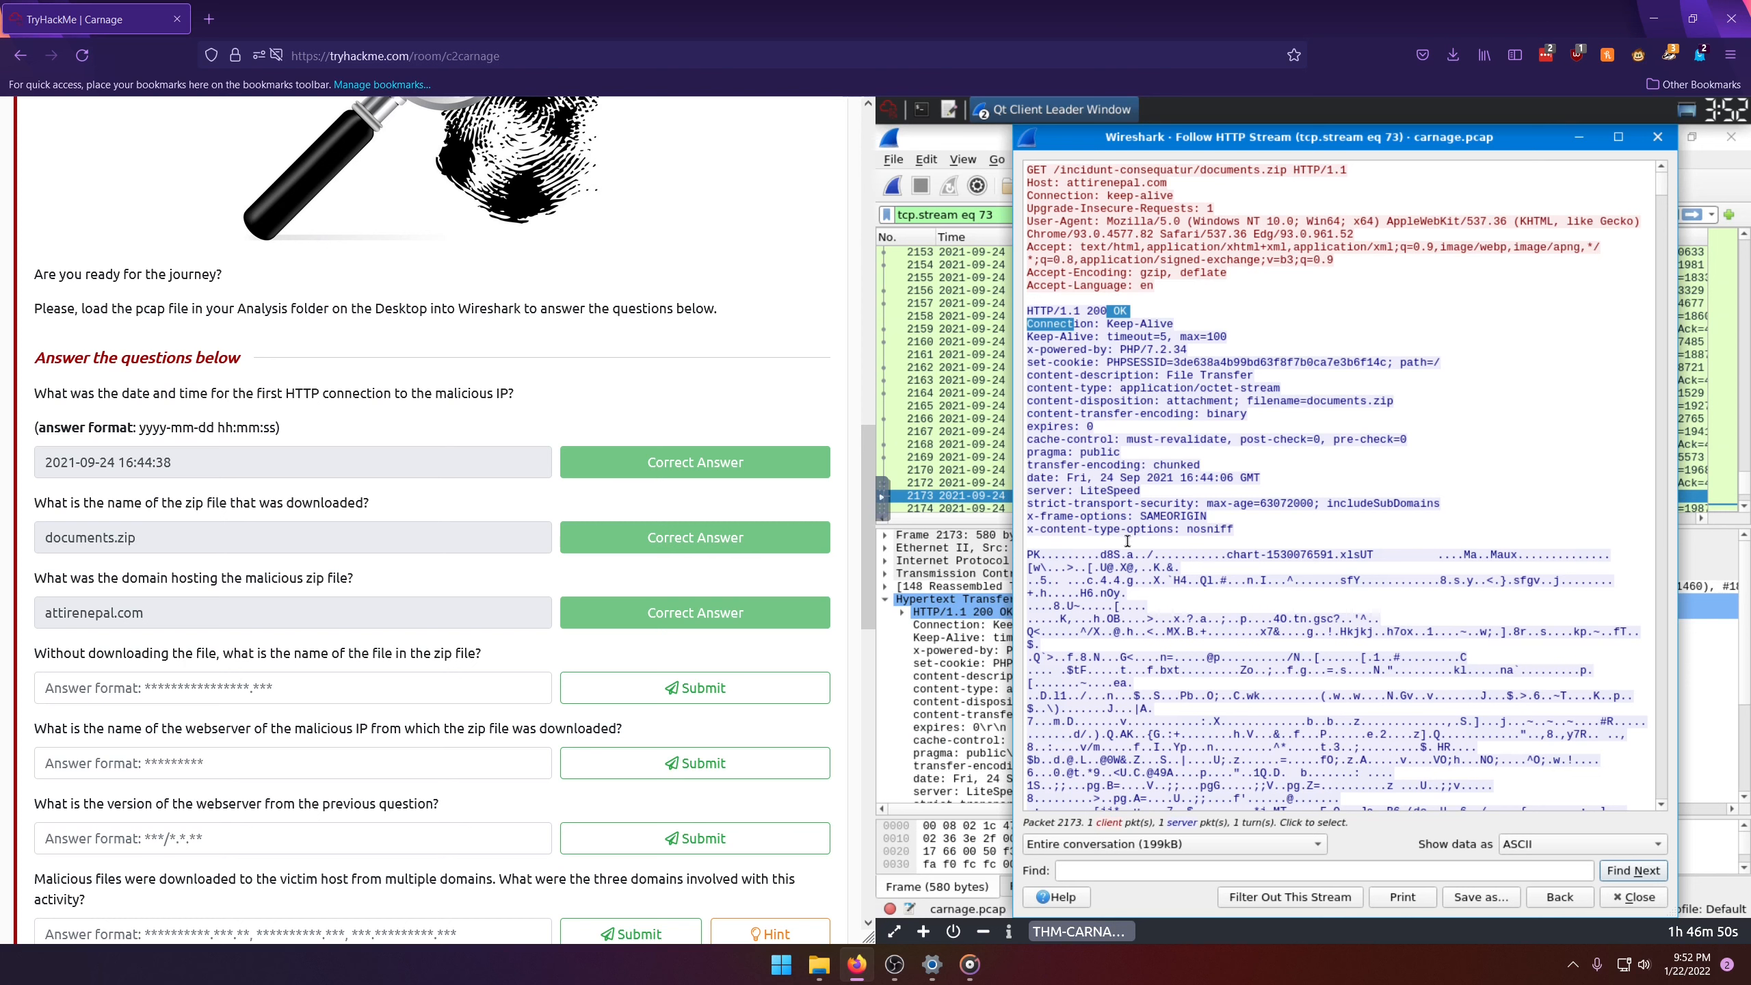
Step: Copy chart-1530076591.xls from the zip data in the HTTP stream and submit it as the name of the file inside the zip
left_click_drag(1029, 550, 1359, 474)
key("ctrl+c")
scroll(1388, 674, "down", 6)
scroll(1399, 671, "down", 3)
scroll(1368, 643, "down", 4)
scroll(1335, 568, "up", 4)
scroll(1335, 568, "up", 7)
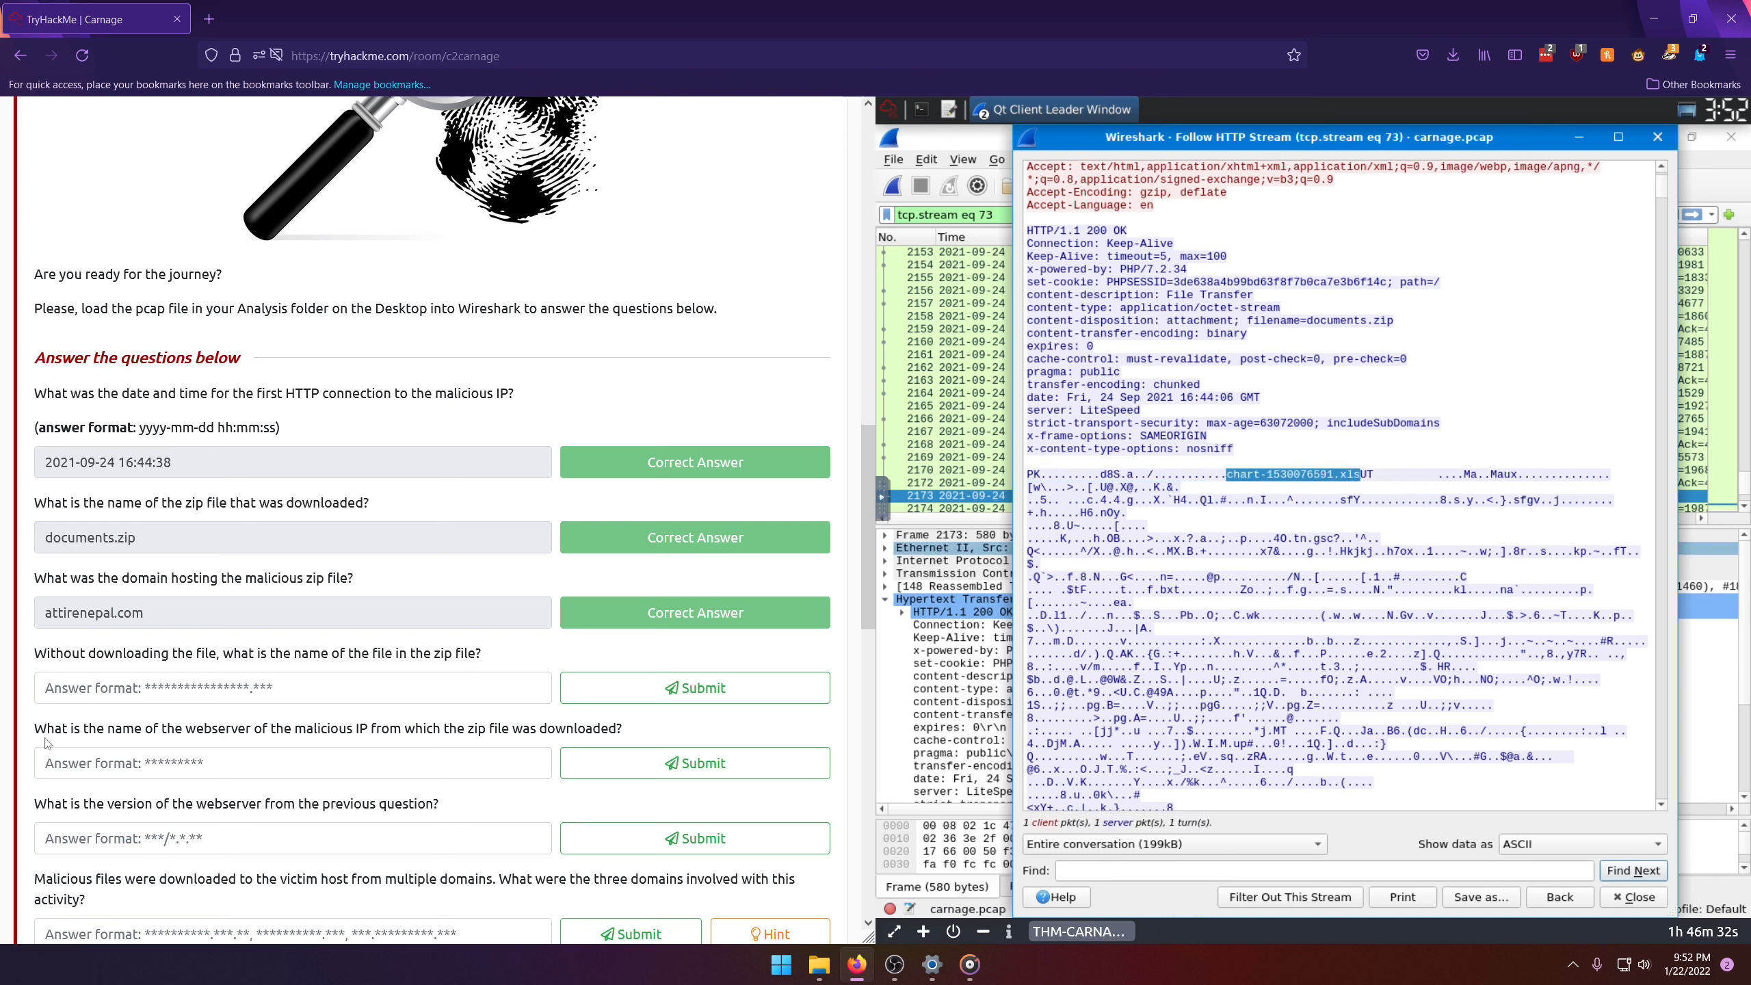
right_click(1258, 481)
left_click(1305, 498)
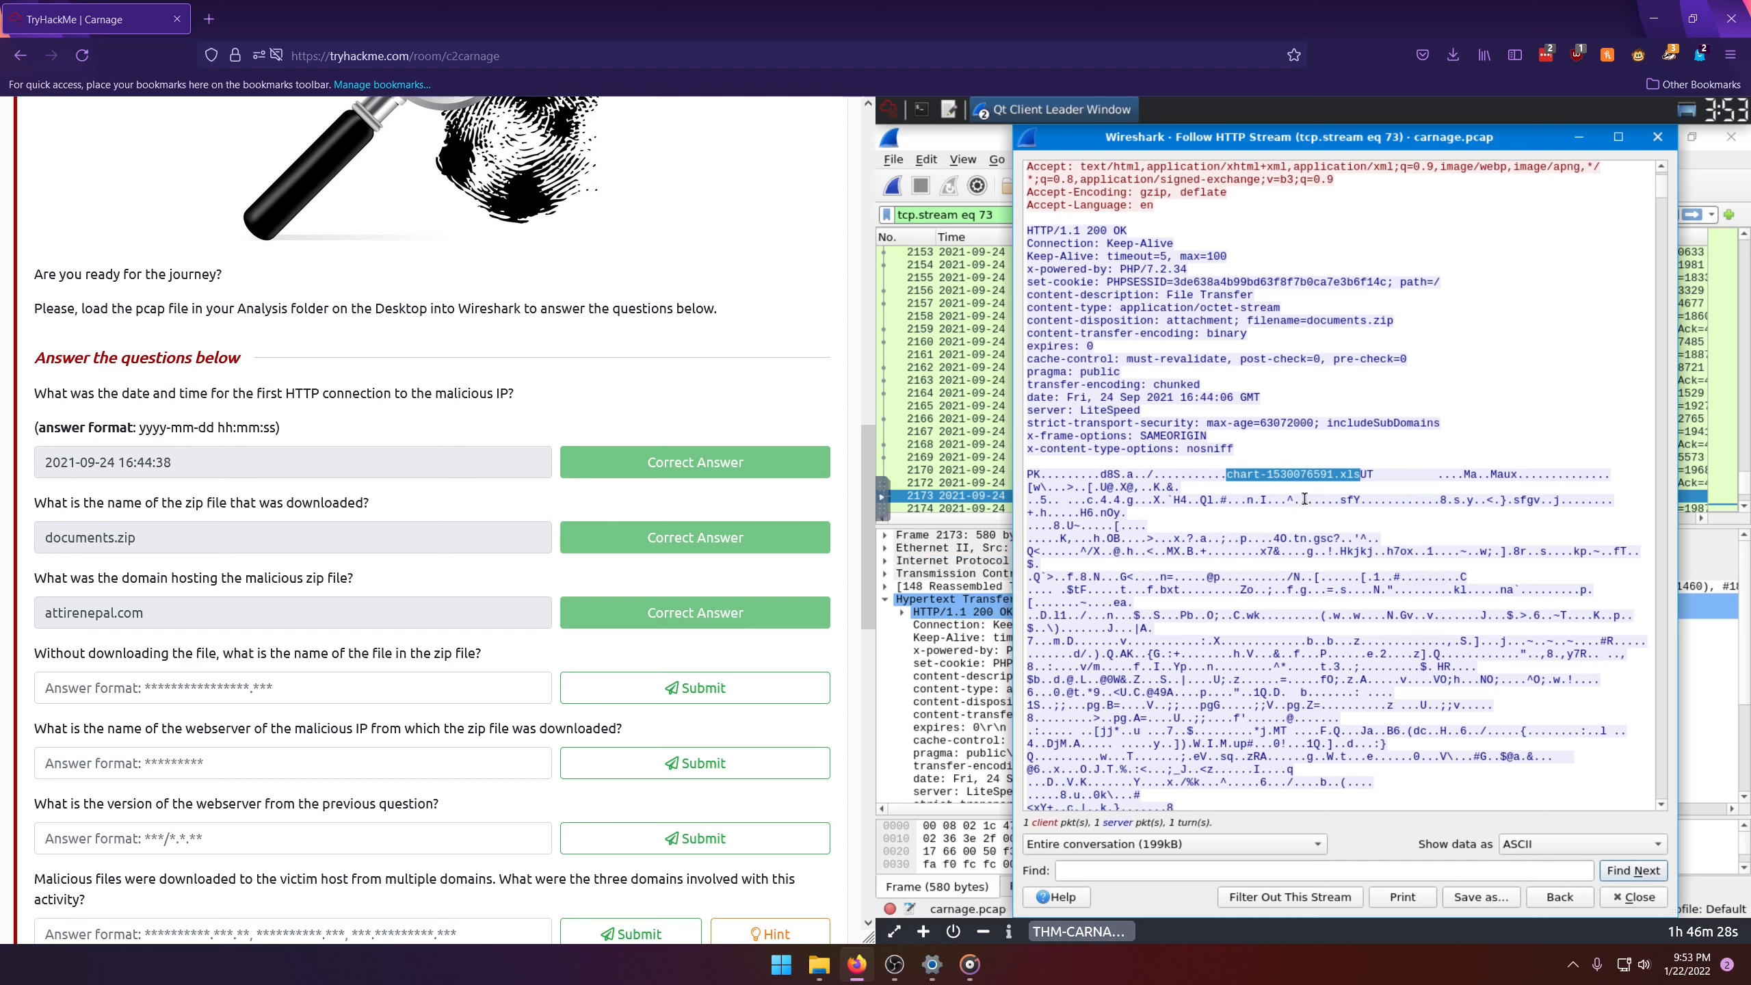
left_click(309, 679)
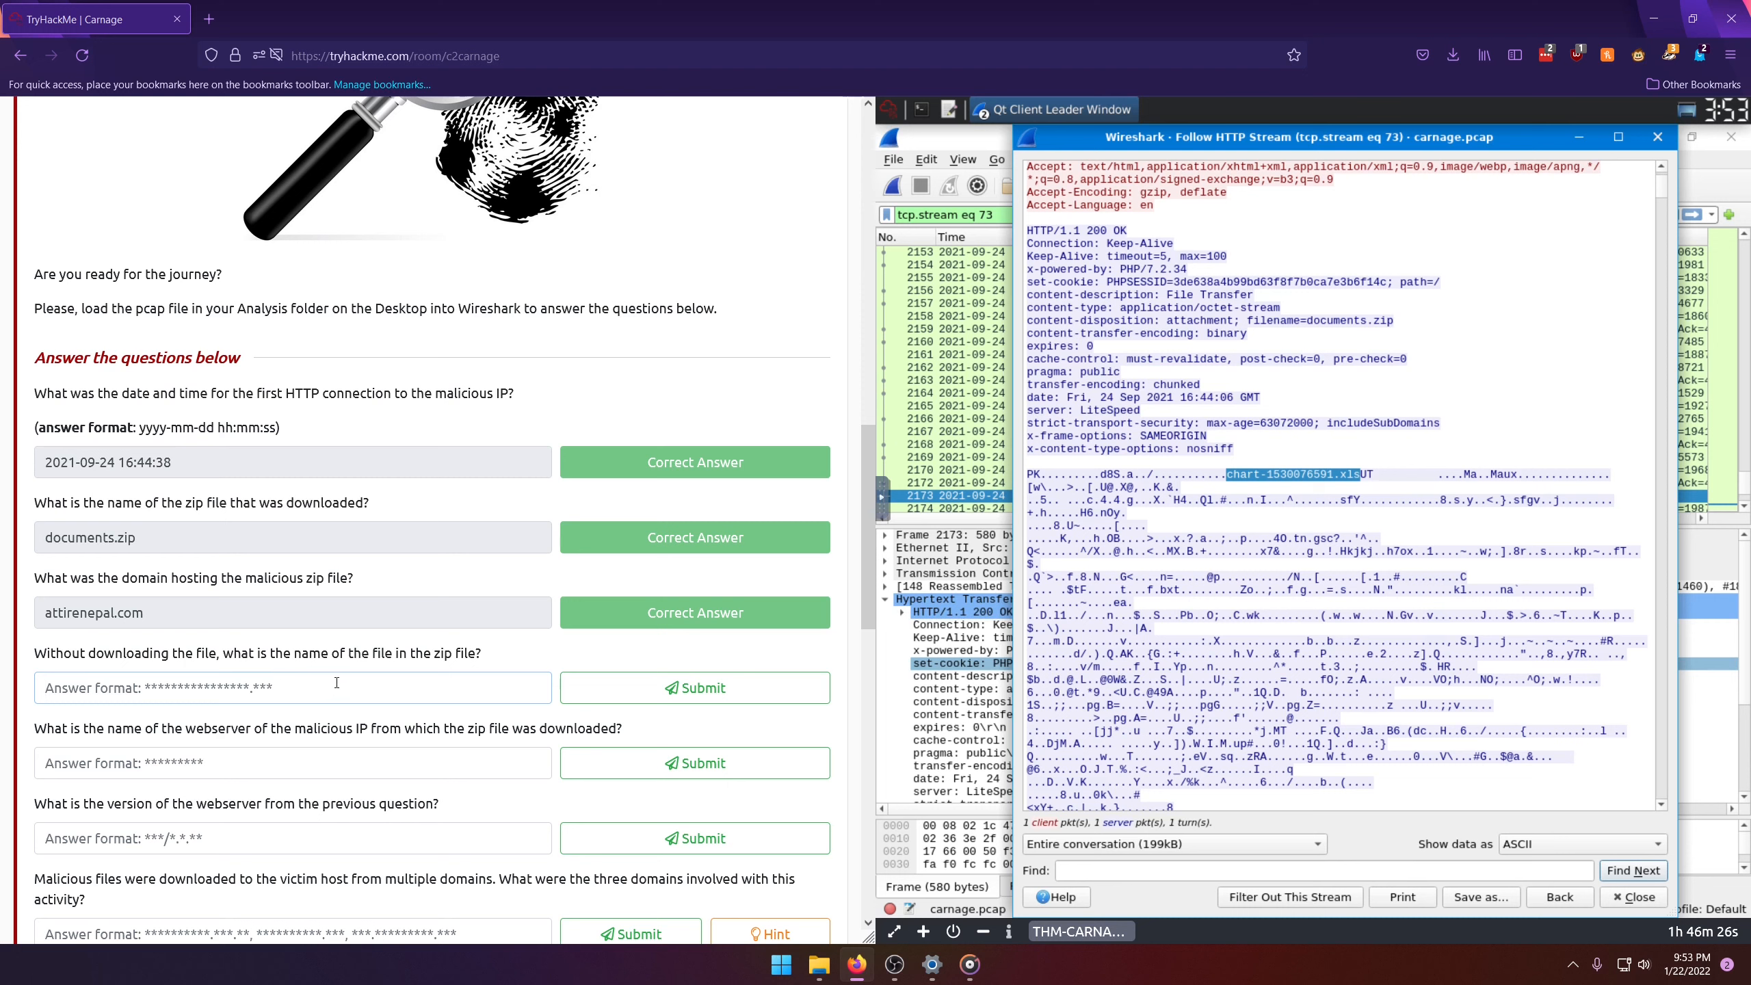
key("ctrl+v")
left_click(642, 683)
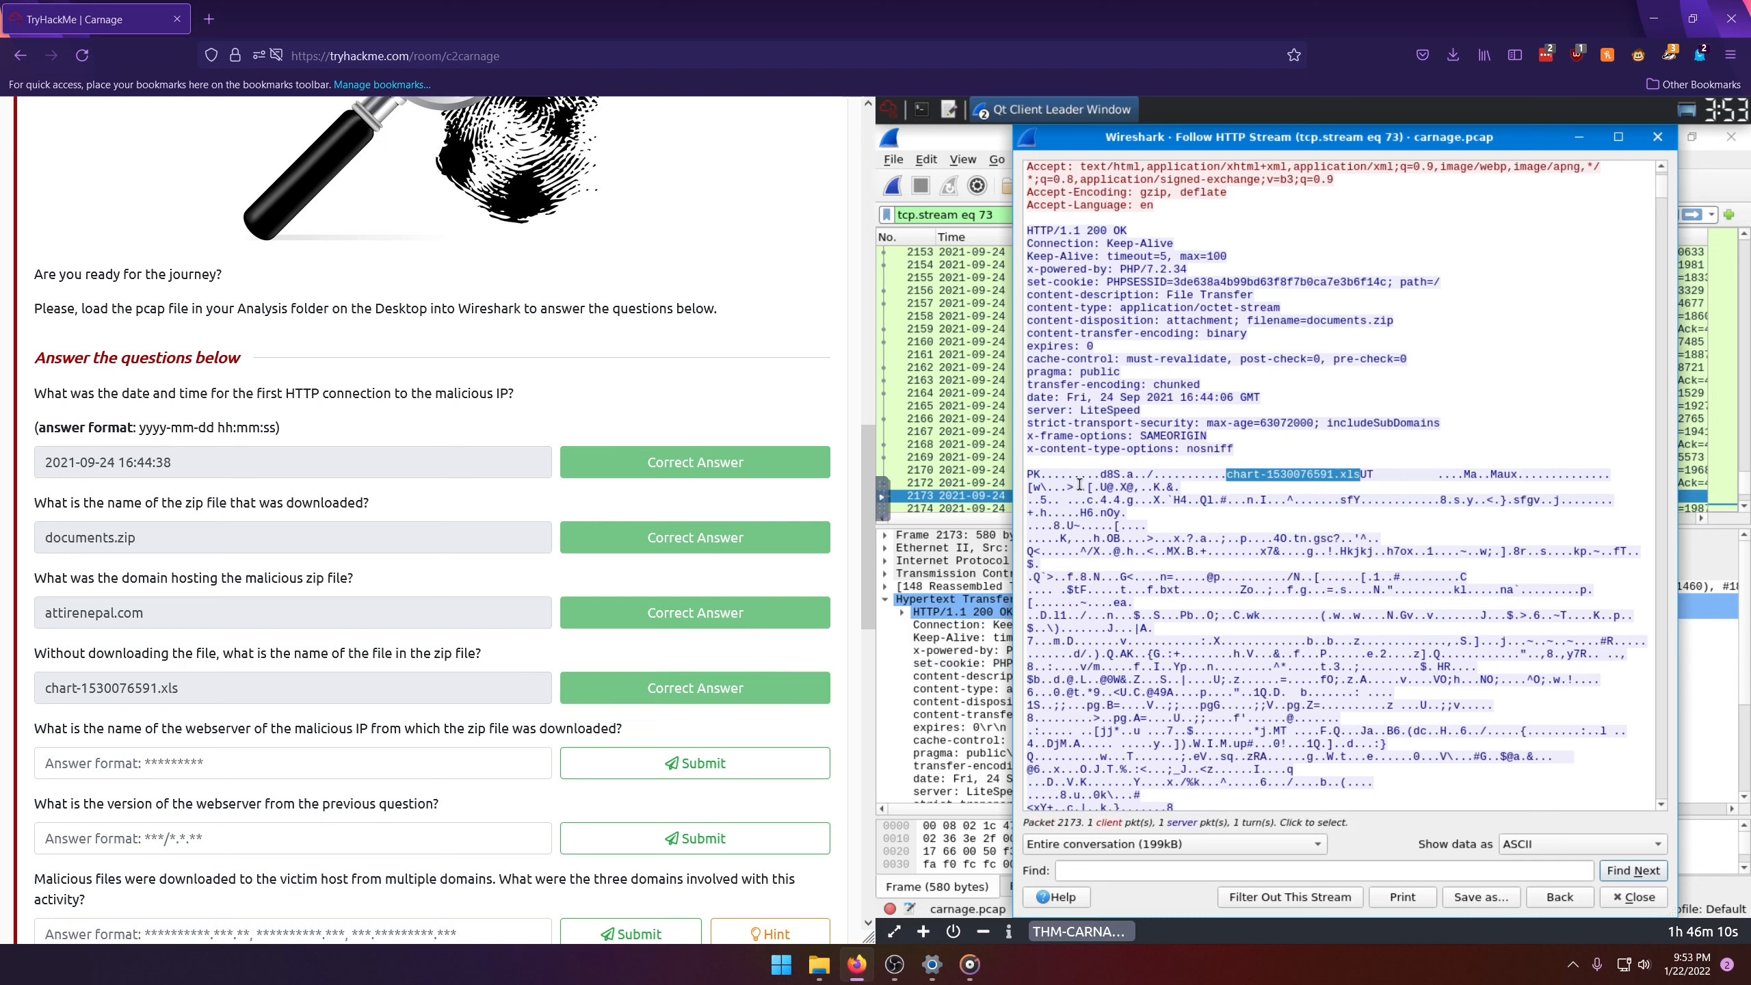
Step: Copy LiteSpeed from the response's server header and submit it as the name of the malicious IP's webserver
left_click(1091, 450)
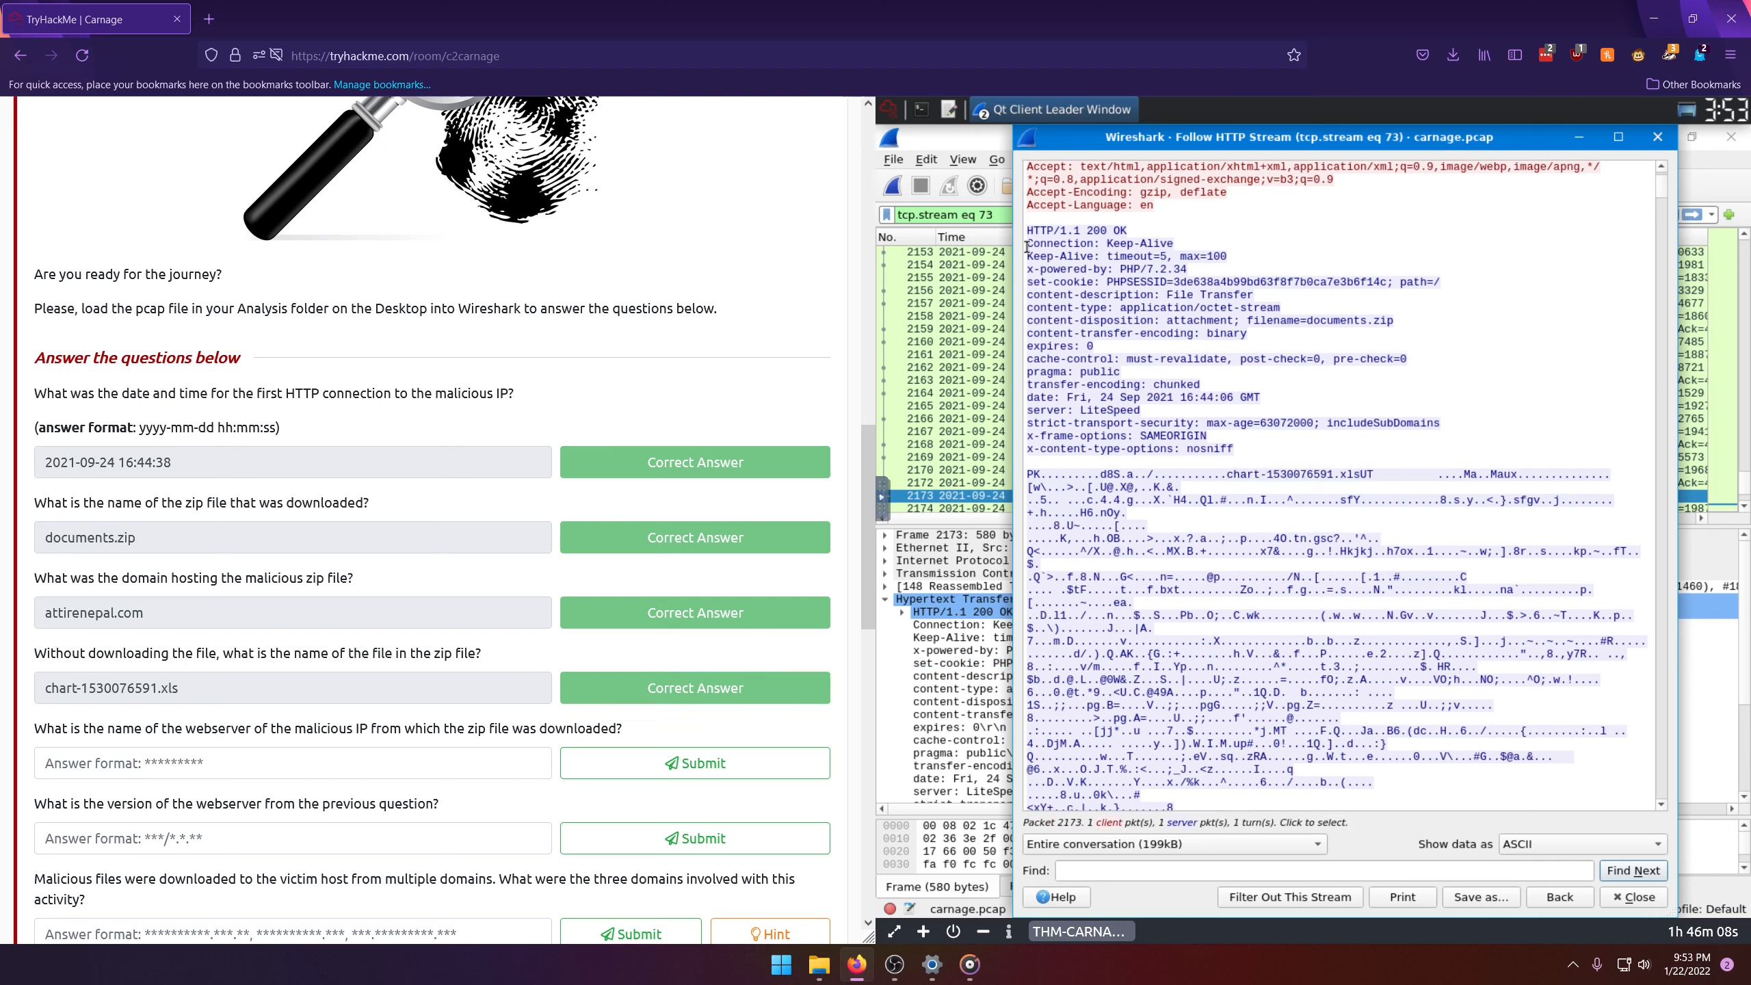
left_click_drag(1027, 243, 1255, 453)
left_click(1043, 412)
left_click_drag(1030, 412, 1048, 412)
left_click_drag(1081, 411, 1142, 409)
key("ctrl+c")
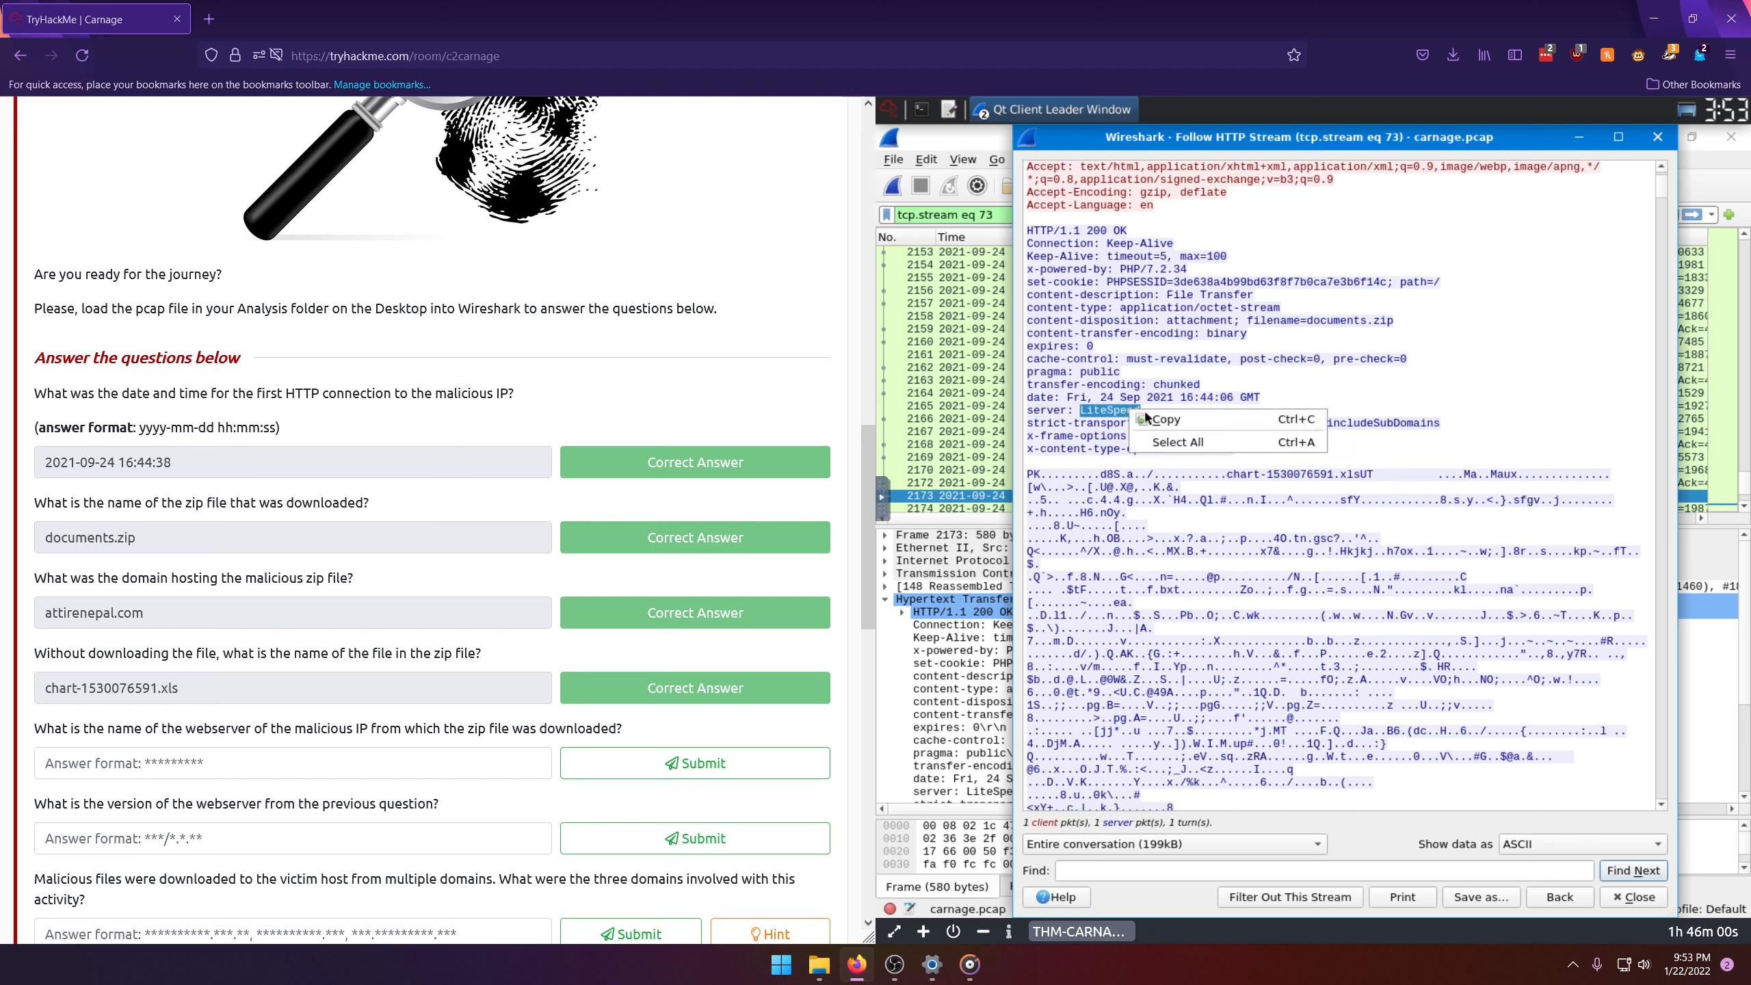
left_click(259, 769)
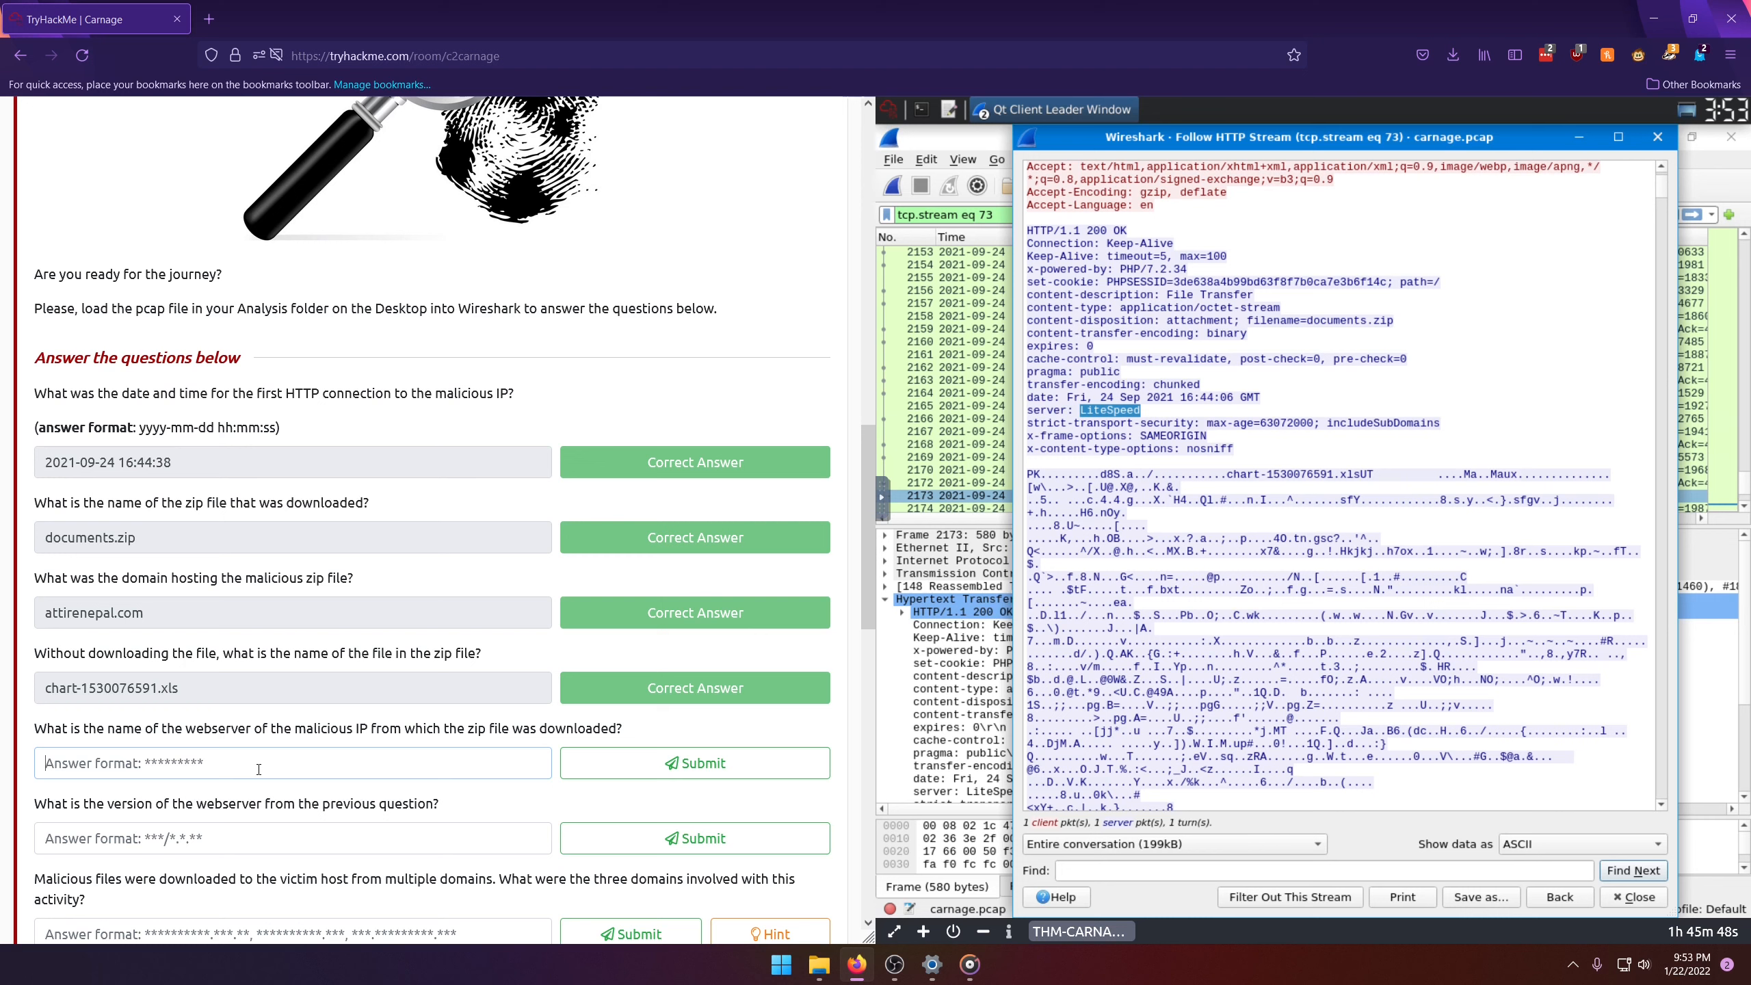
key("ctrl+v")
key("Return")
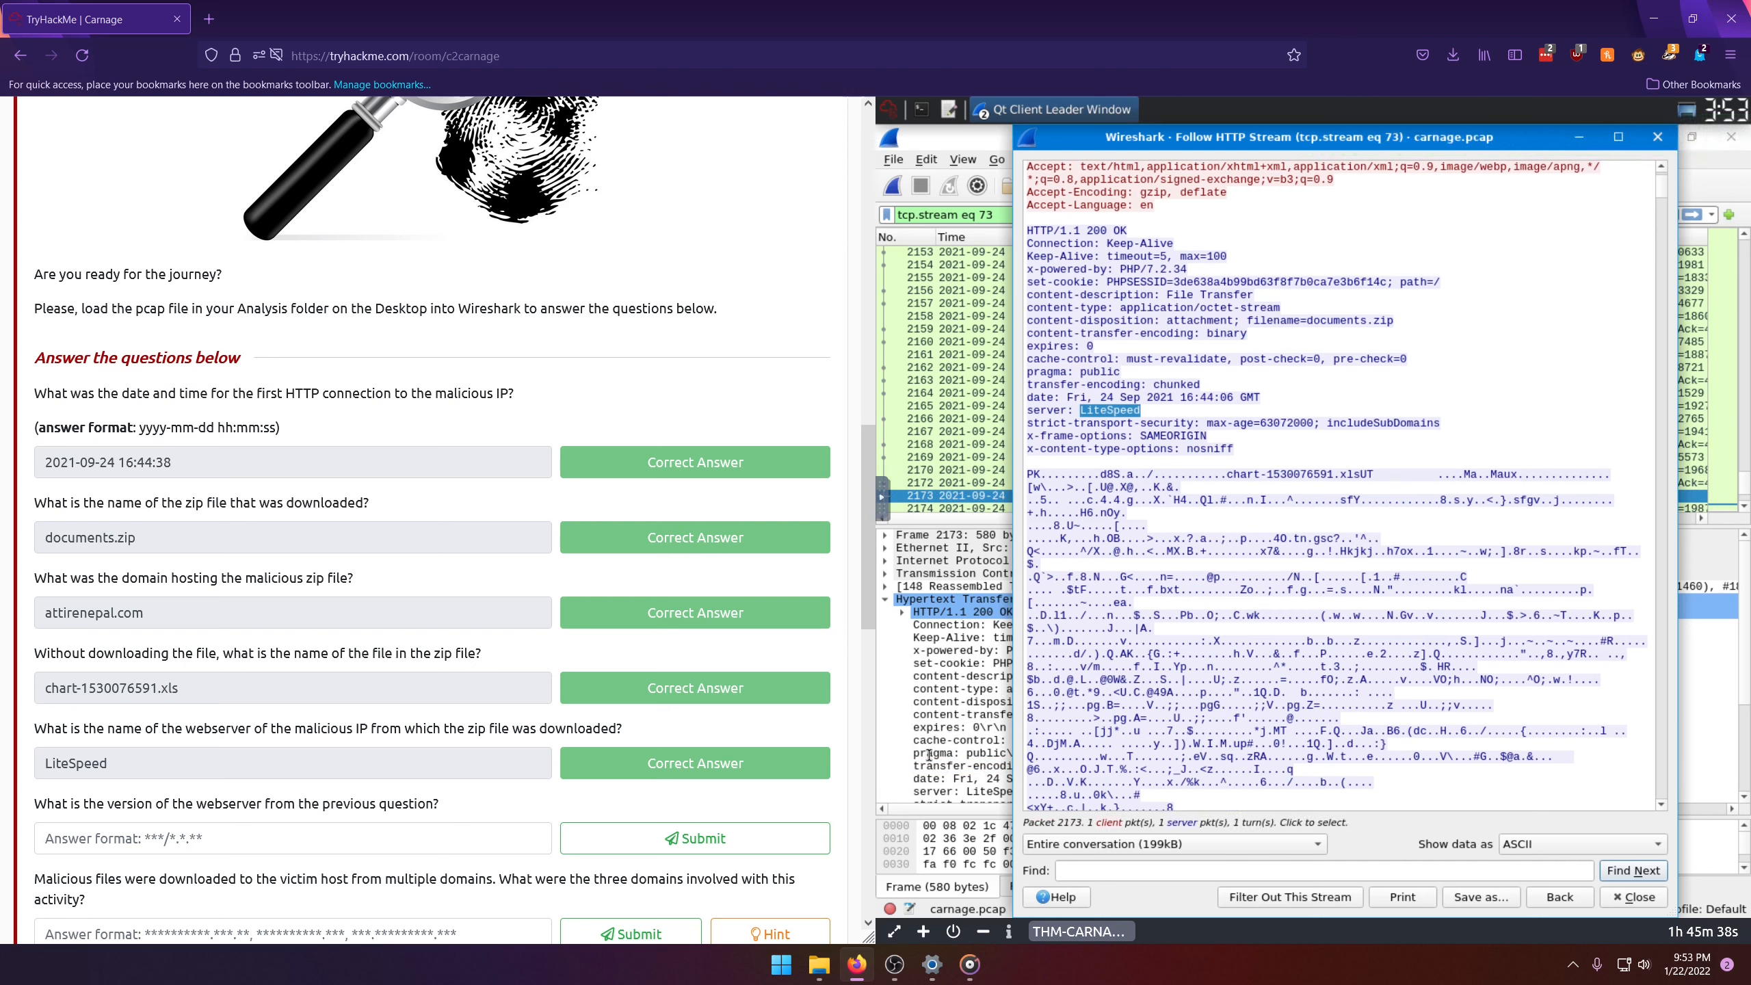
Step: Copy PHP/7.2.34 from the x-powered-by header and submit it as the webserver version
left_click(157, 838)
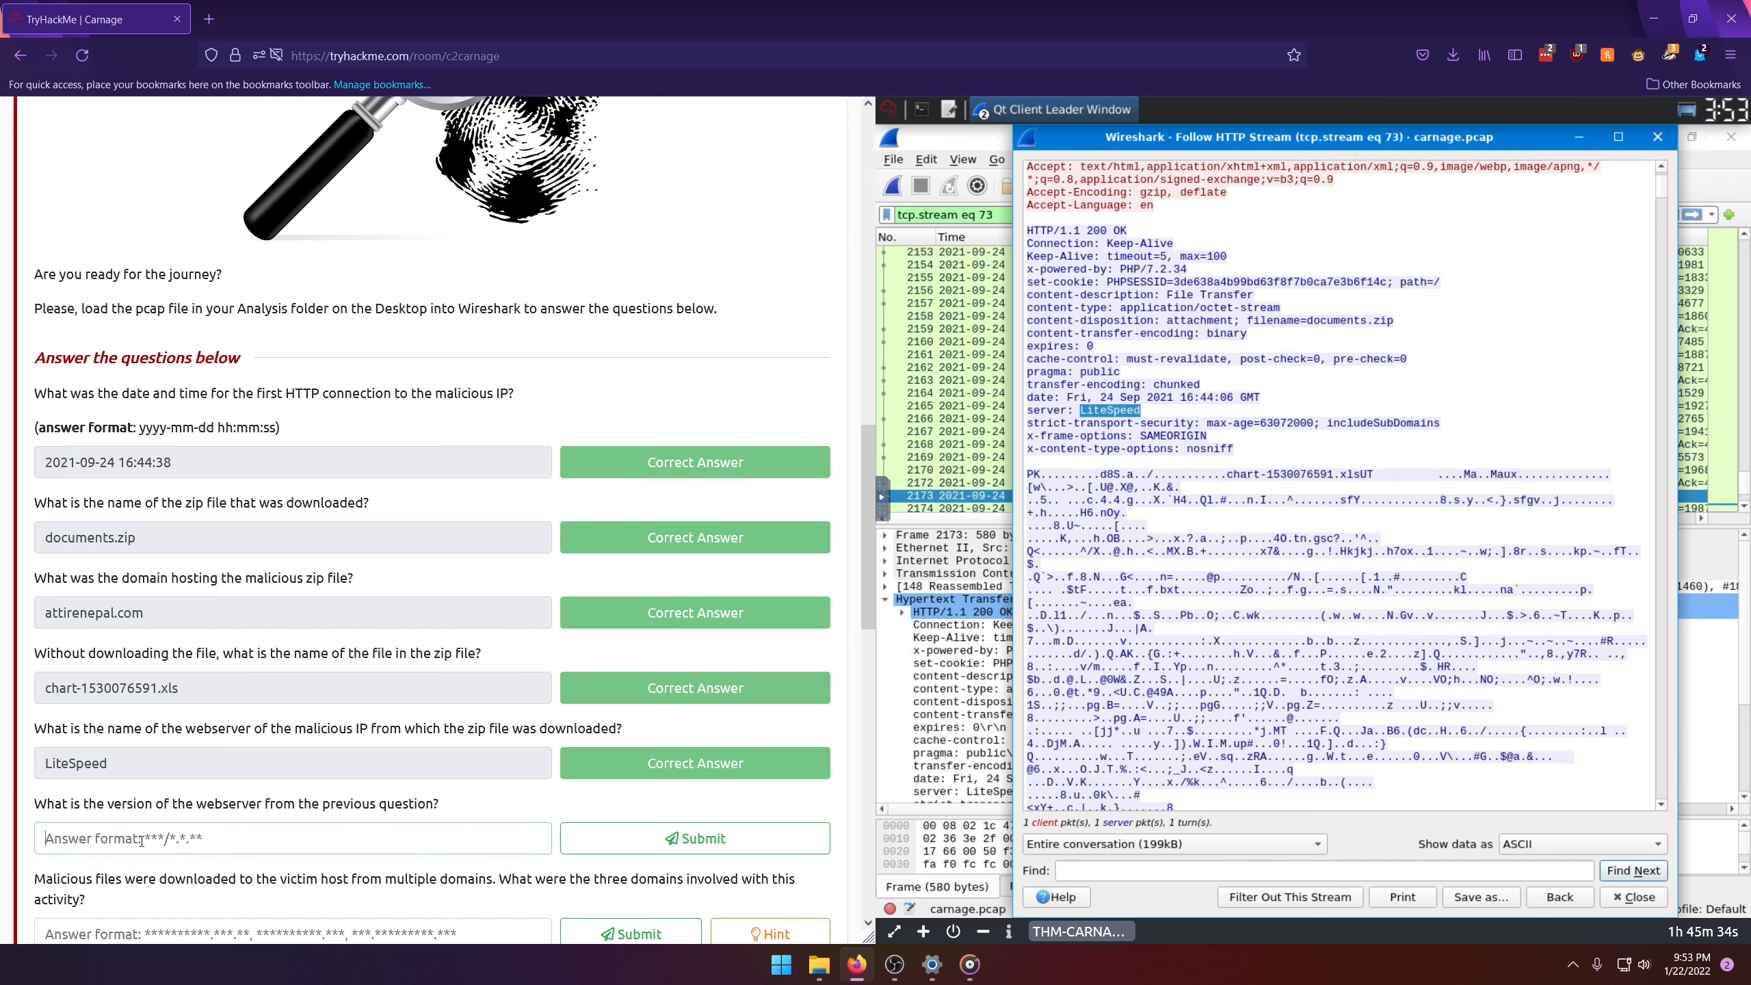
left_click_drag(1120, 269, 1188, 269)
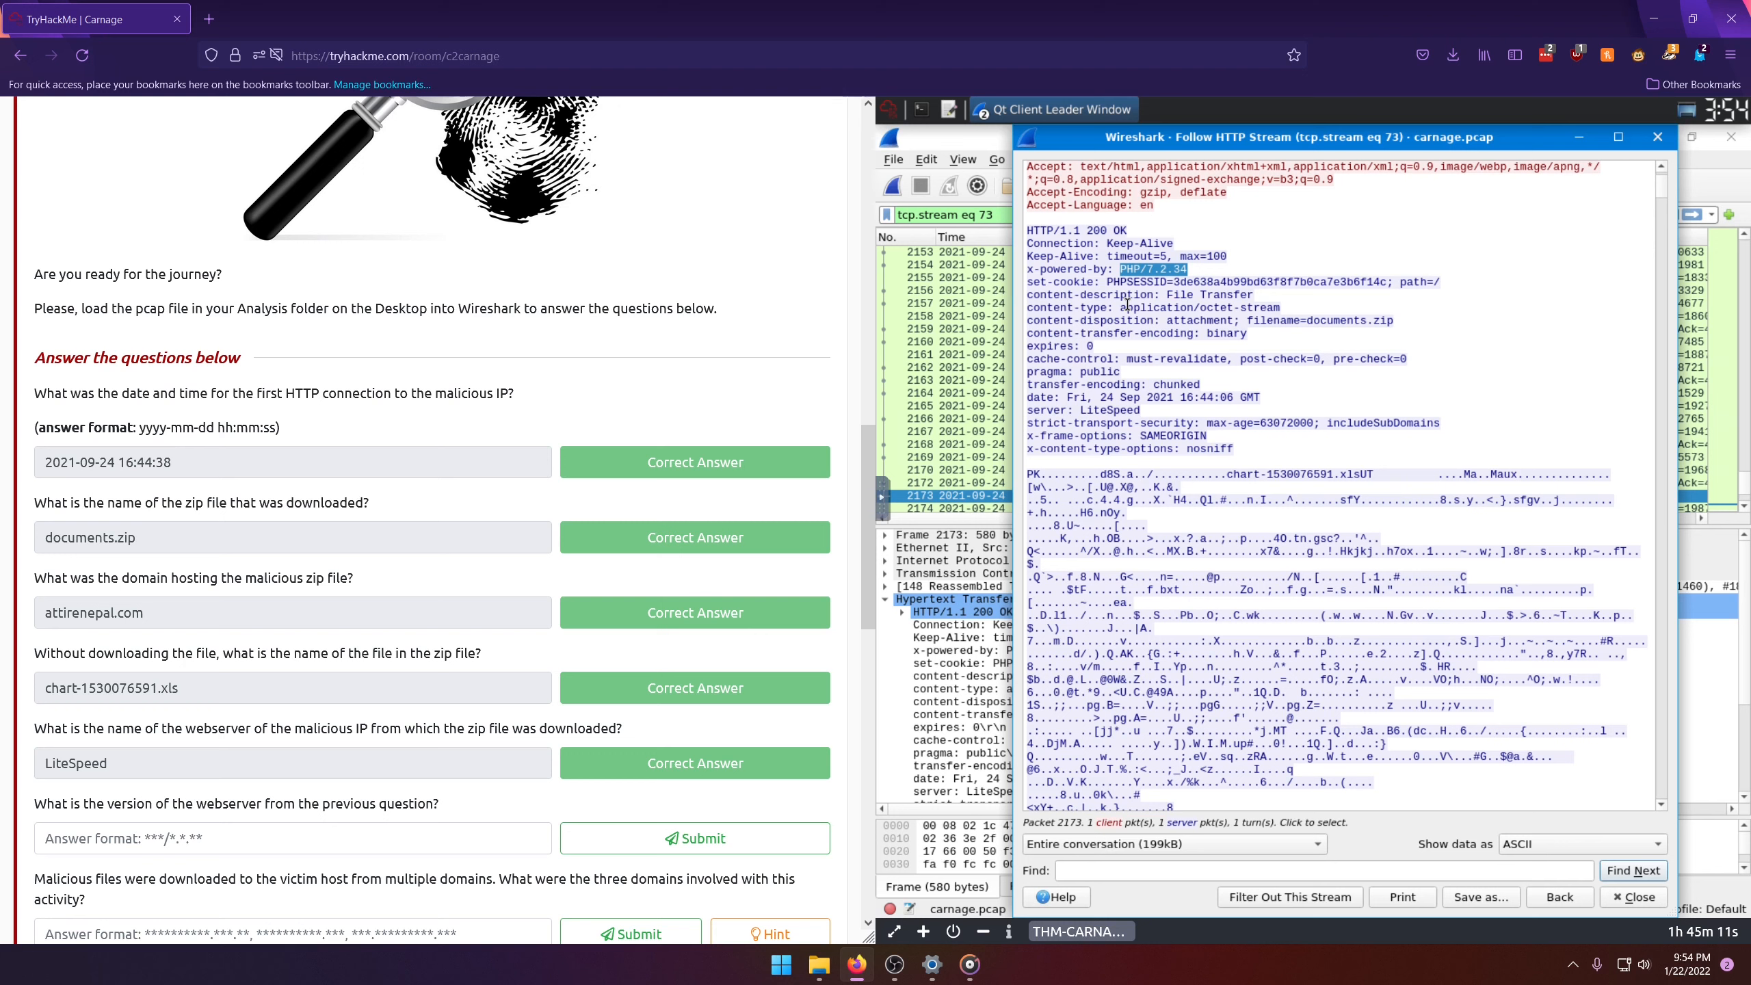
right_click(1158, 269)
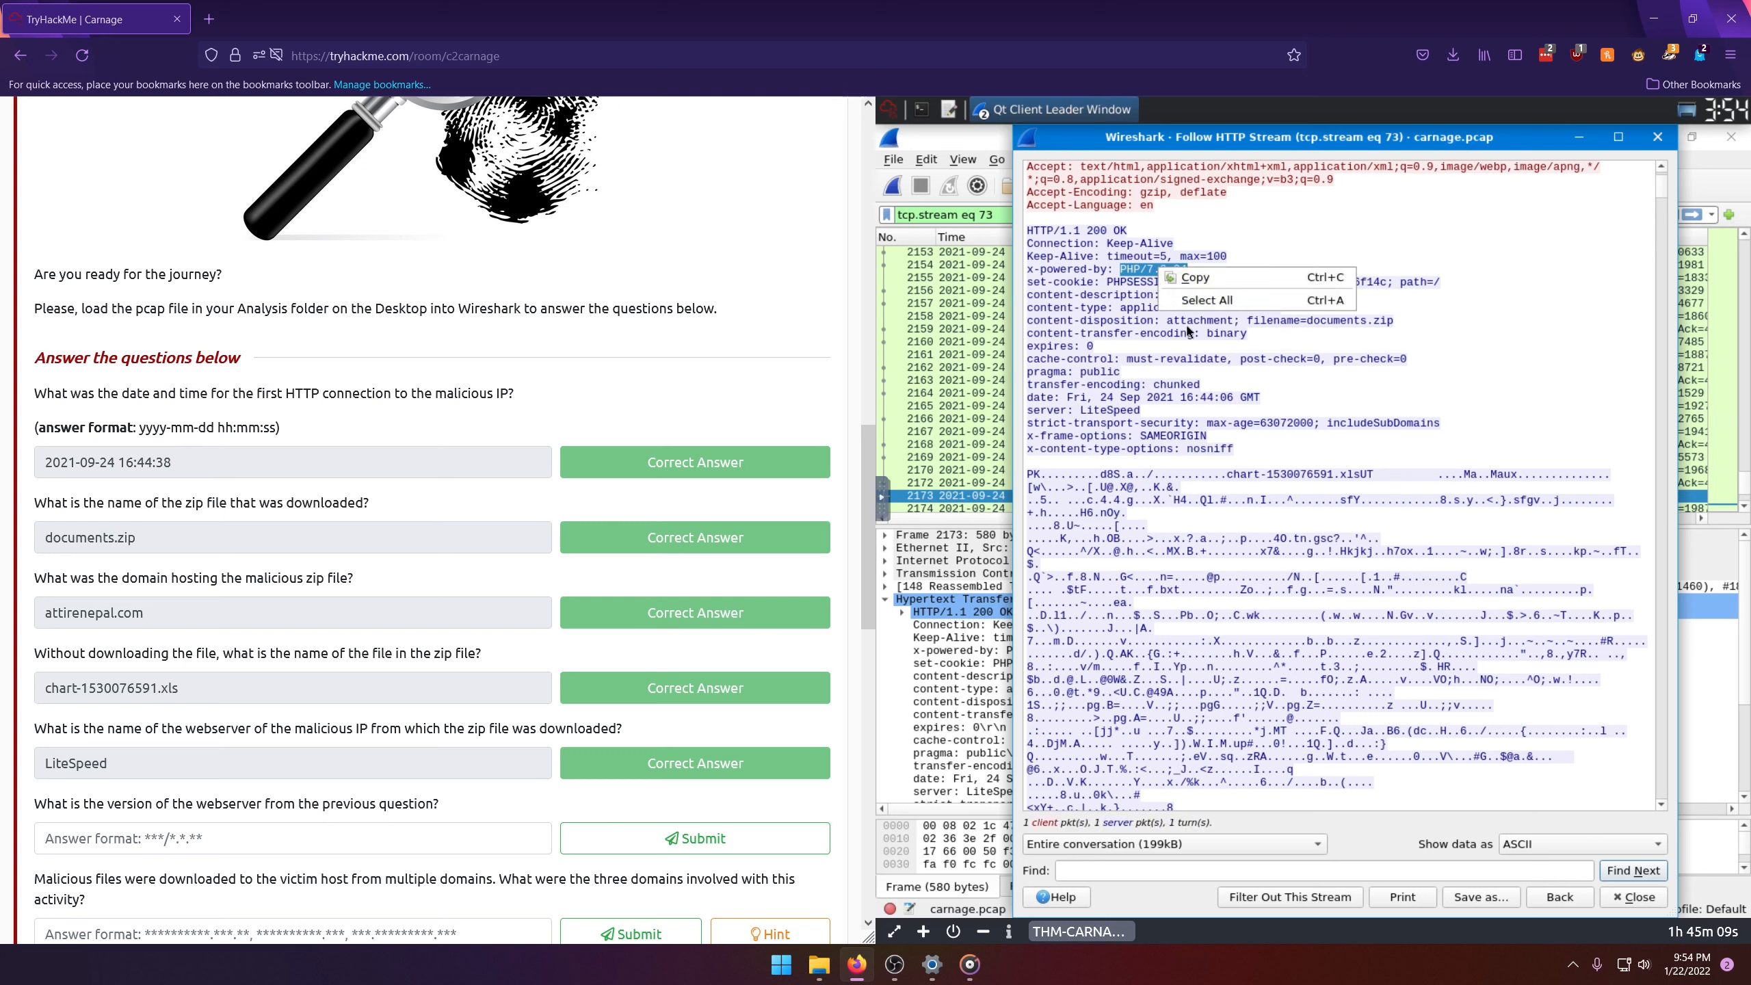
left_click(1221, 277)
left_click(145, 838)
right_click(142, 839)
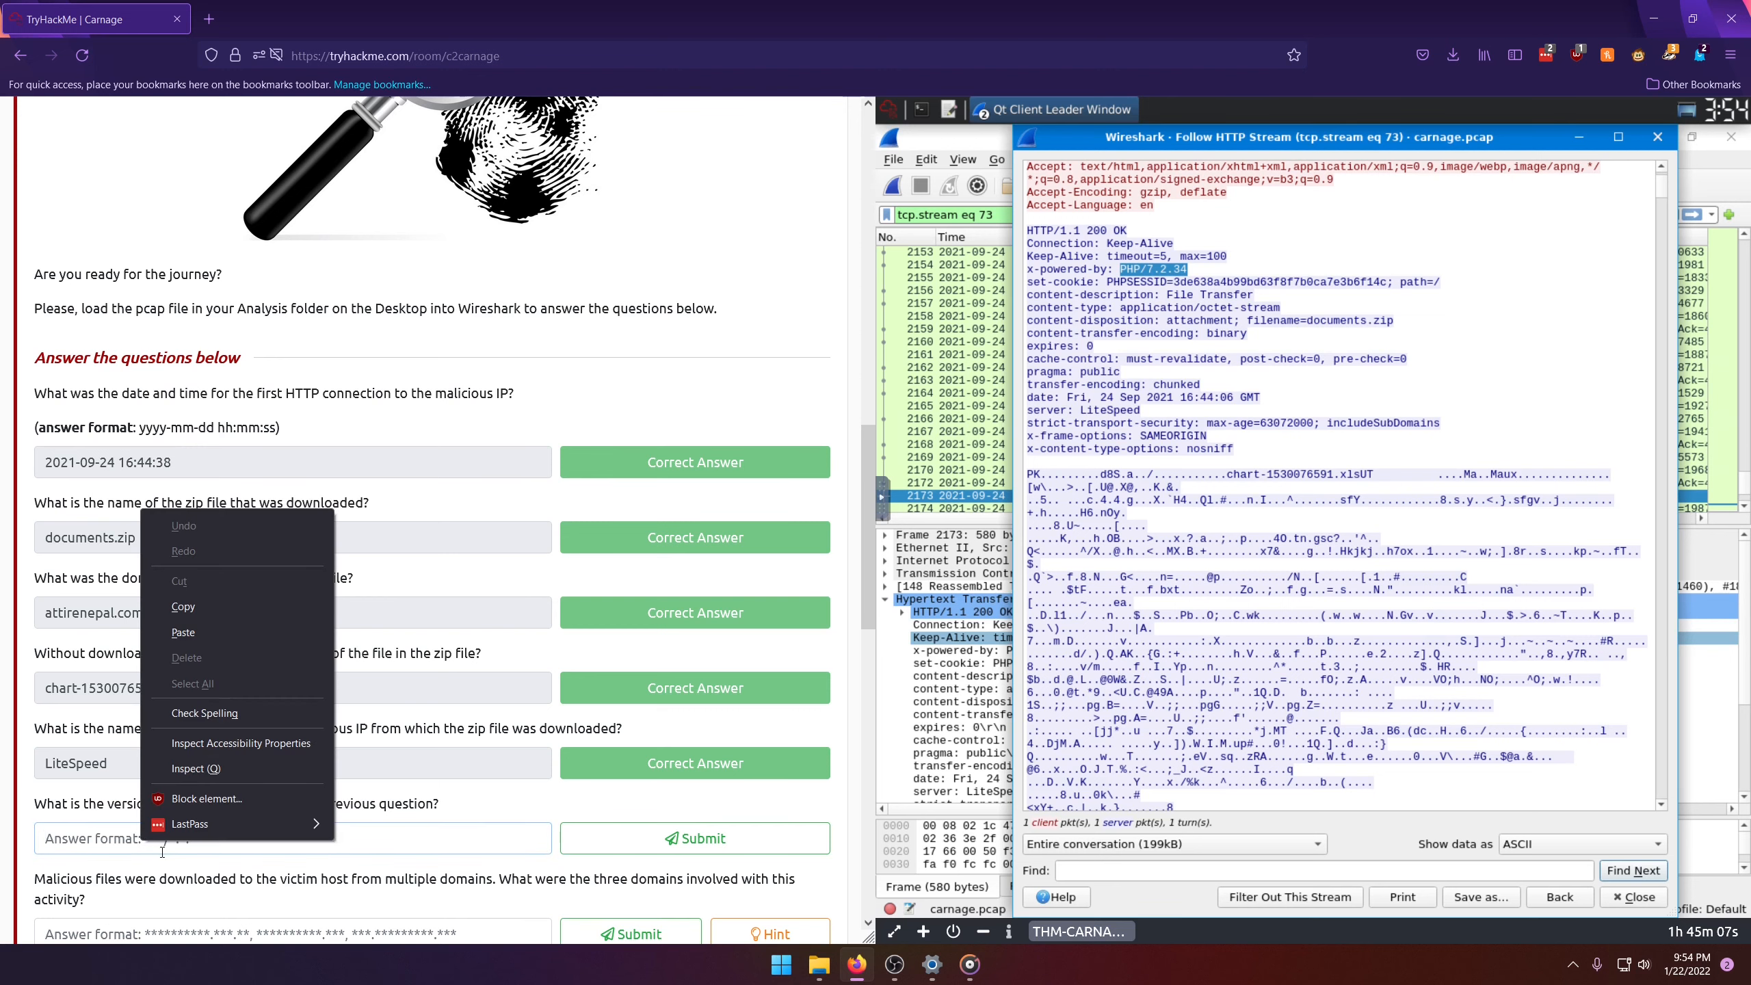
left_click(224, 633)
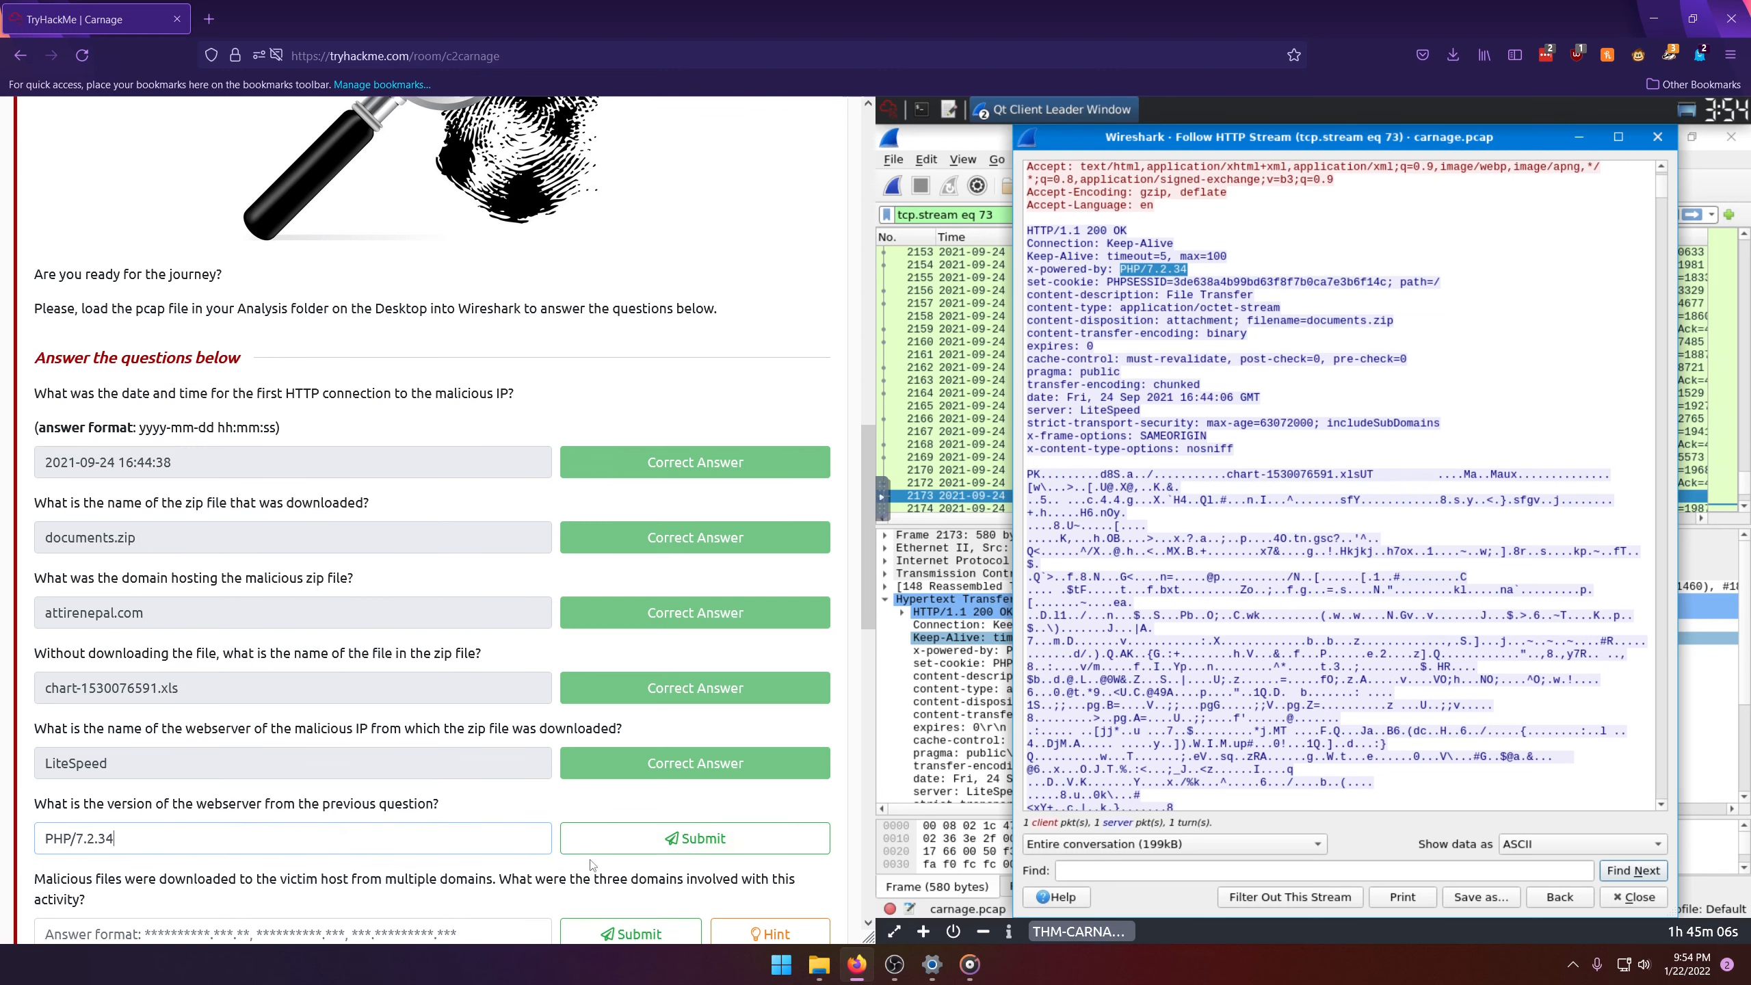
left_click(642, 847)
Step: Read the remaining questions, close the HTTP stream window and clear the display filter to show all packets
scroll(490, 771, "down", 3)
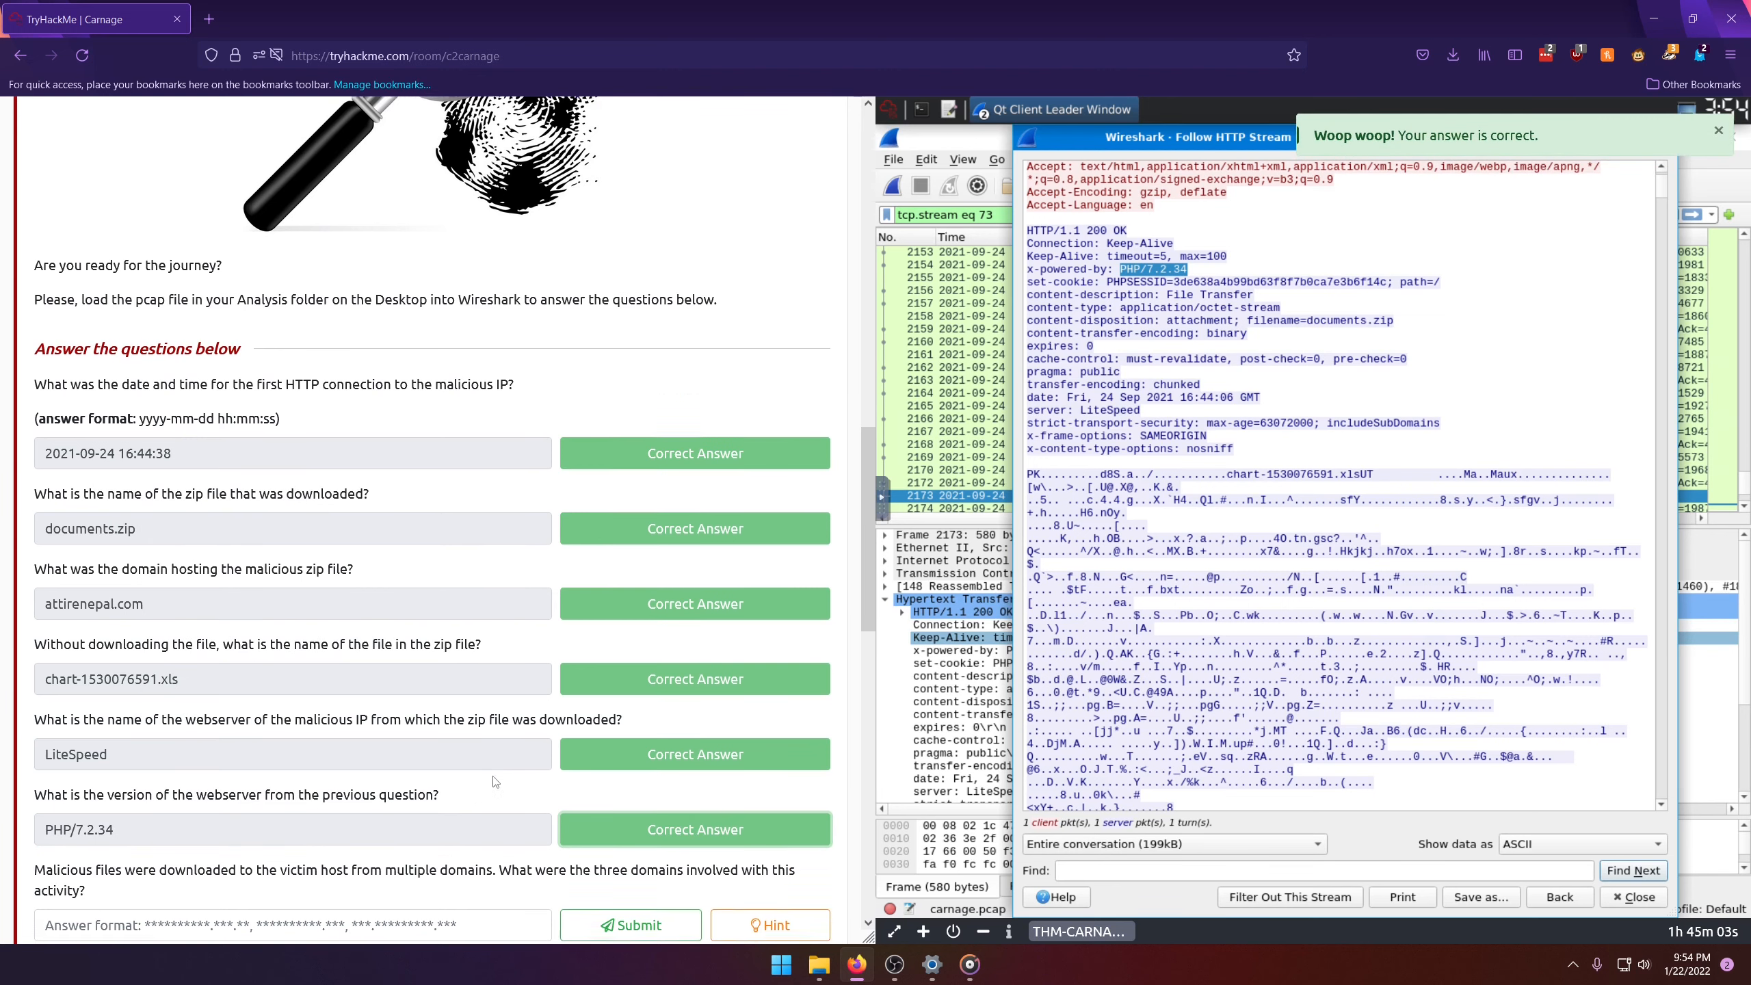
scroll(490, 771, "down", 2)
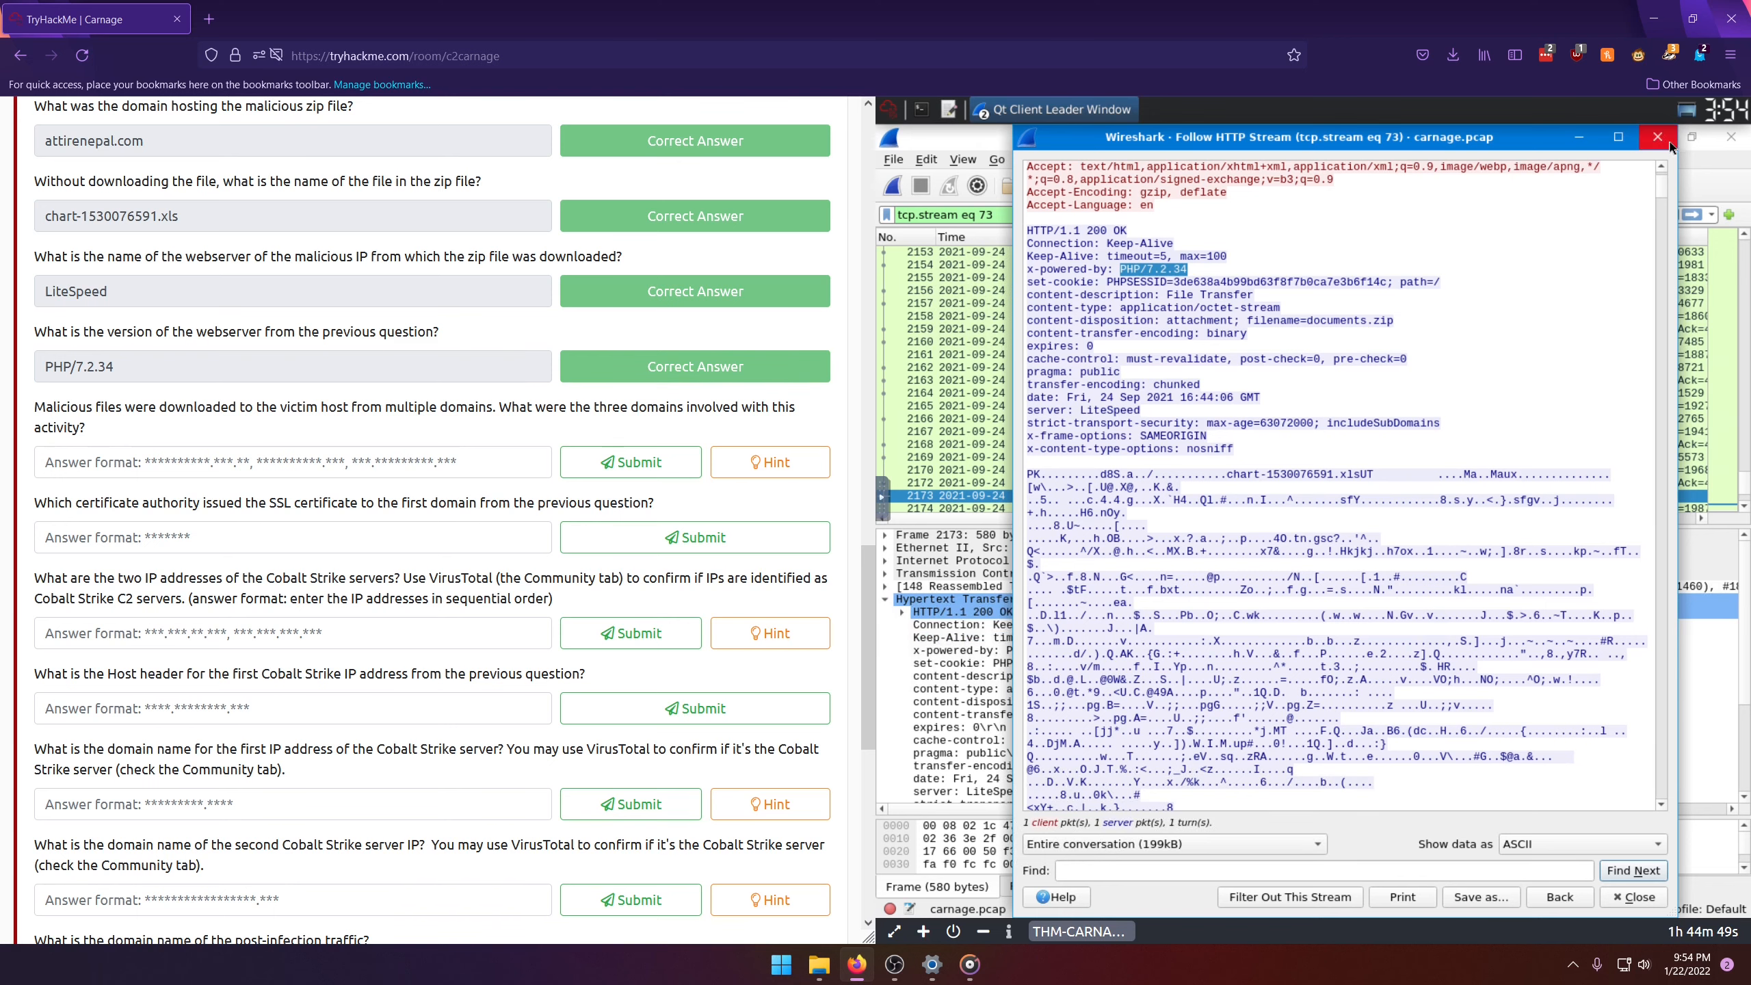
key("Escape")
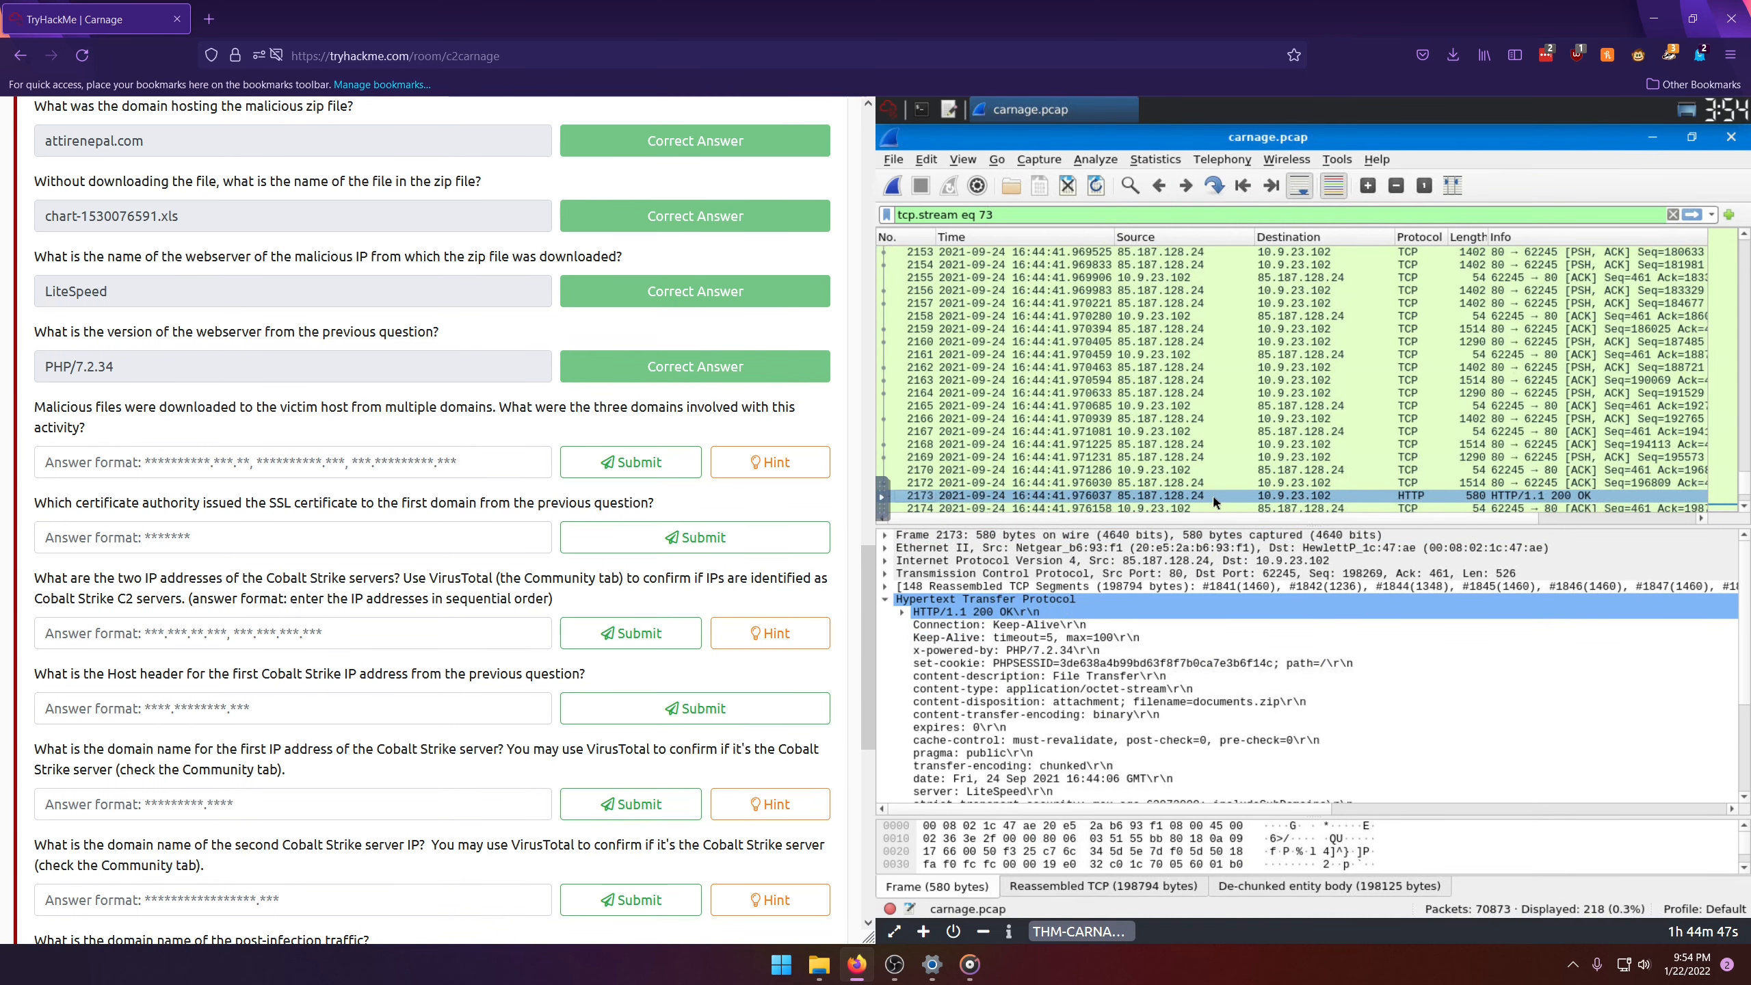
left_click(1673, 215)
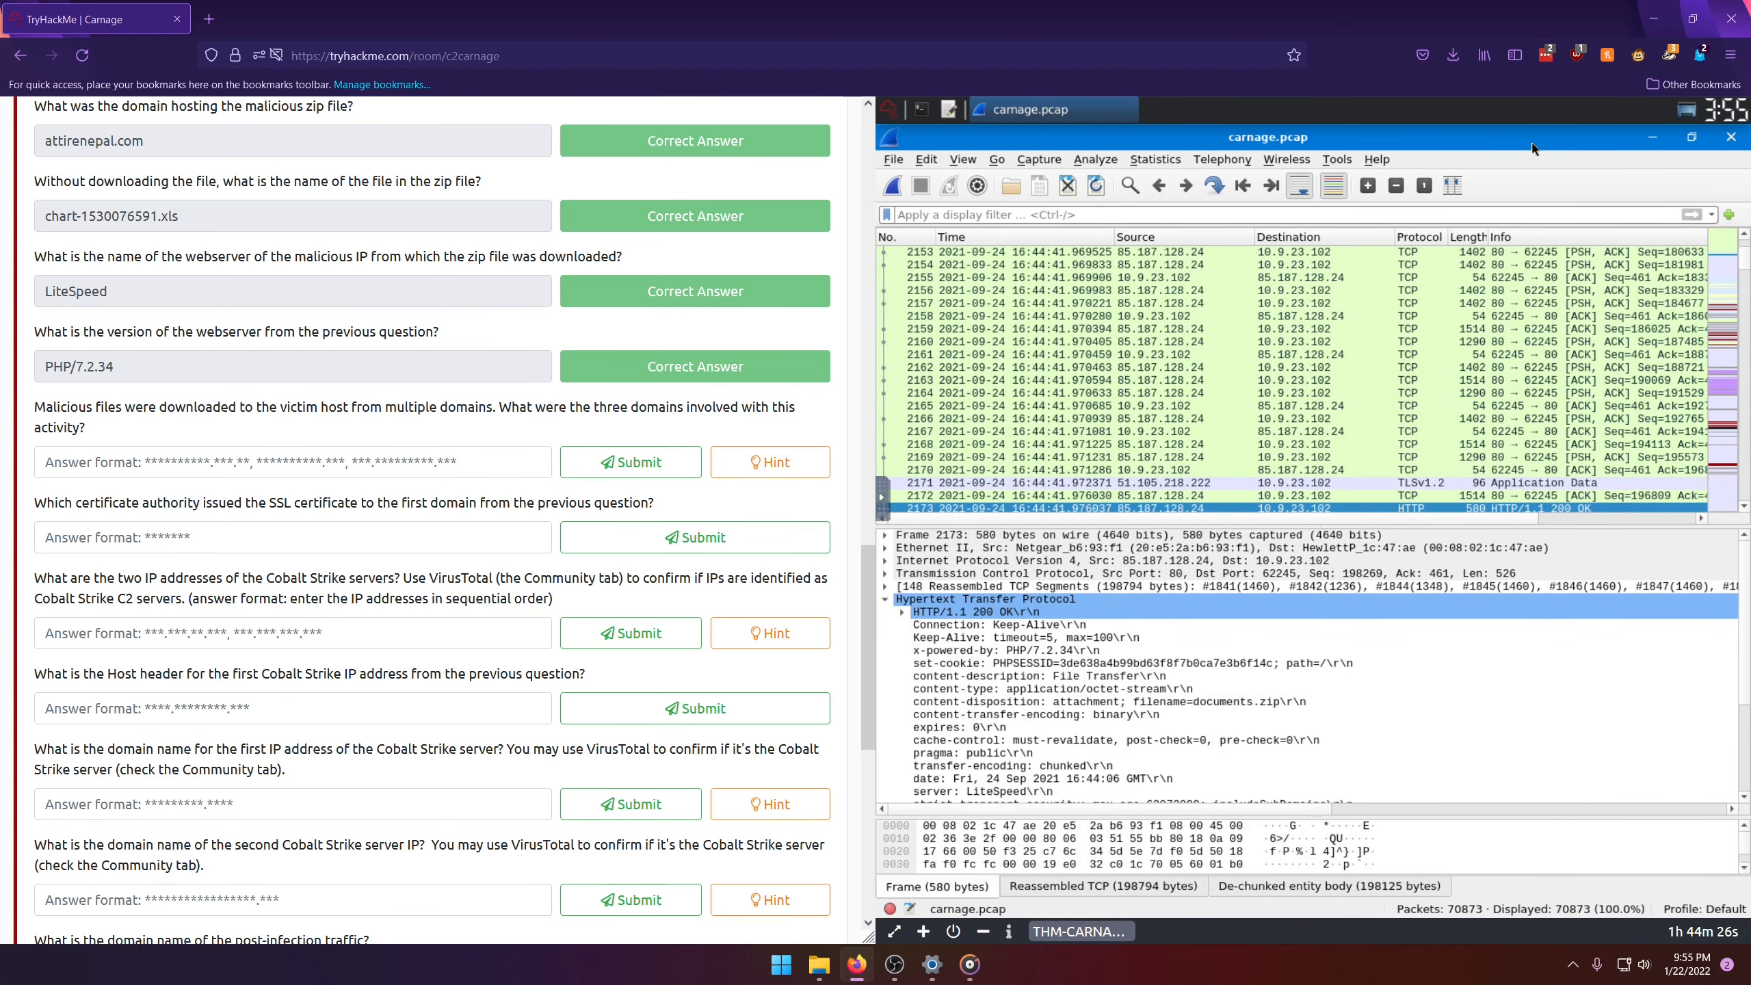
Step: Open the capture's conversation statistics and list the TCP conversations sorted by packet count in descending order
left_click(1161, 160)
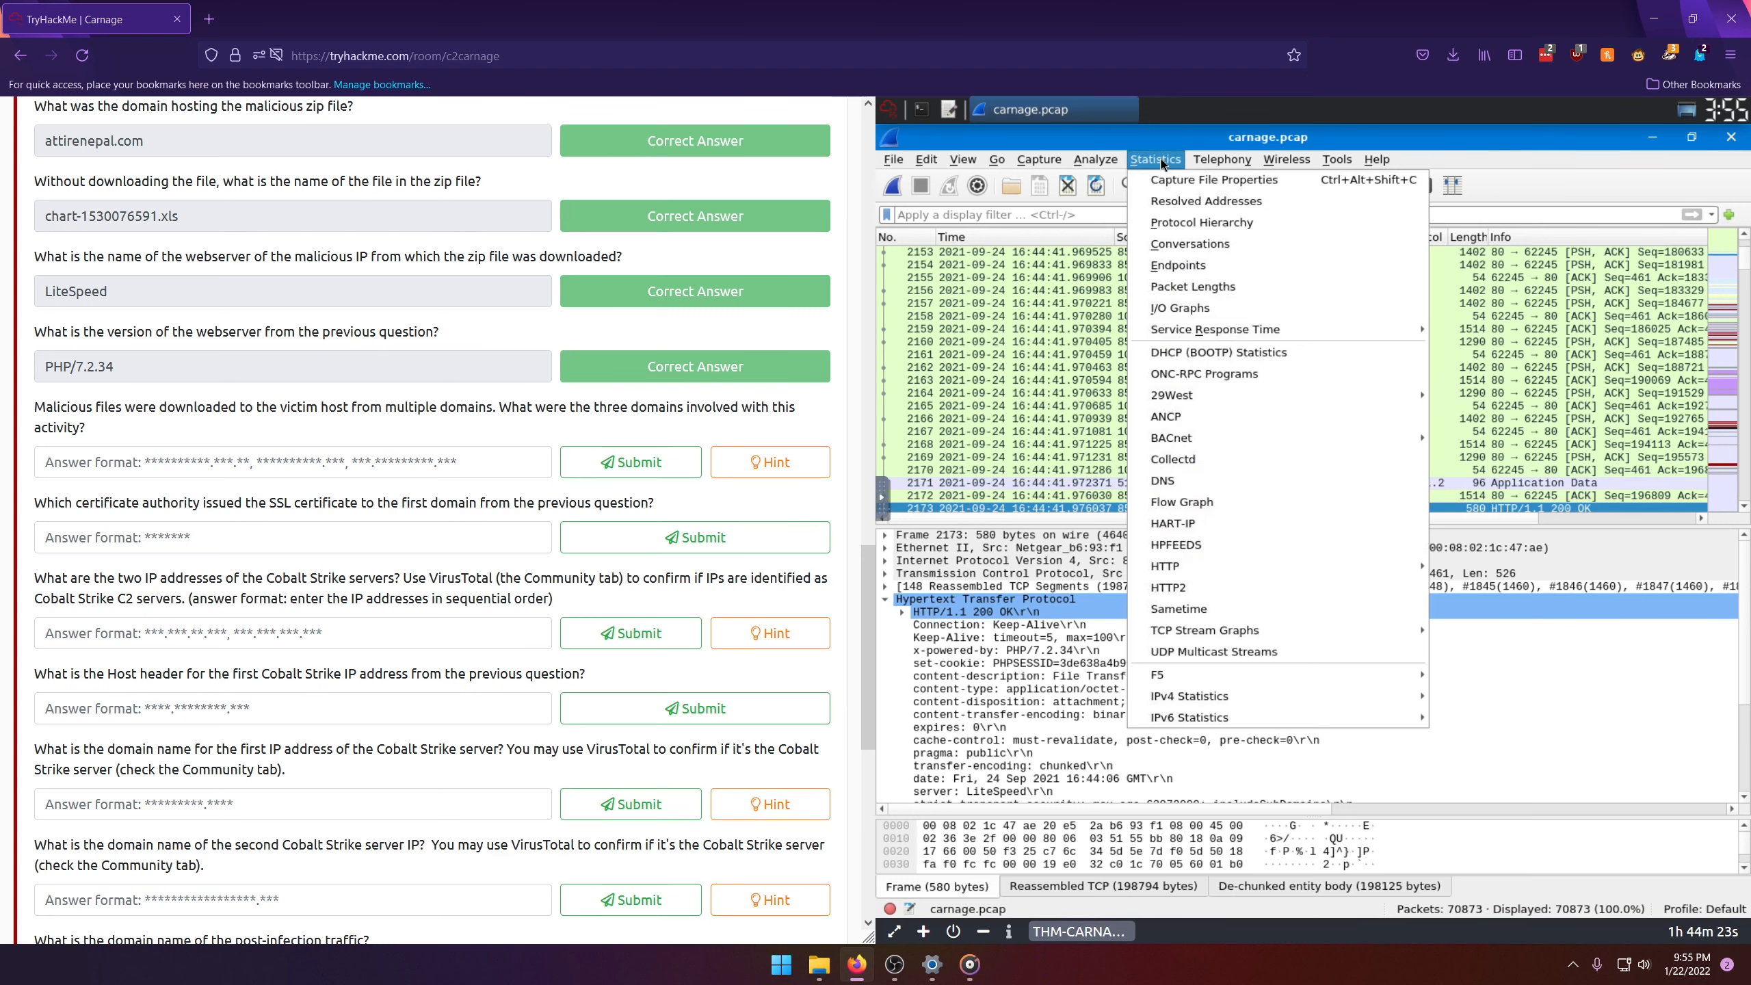
left_click(1172, 243)
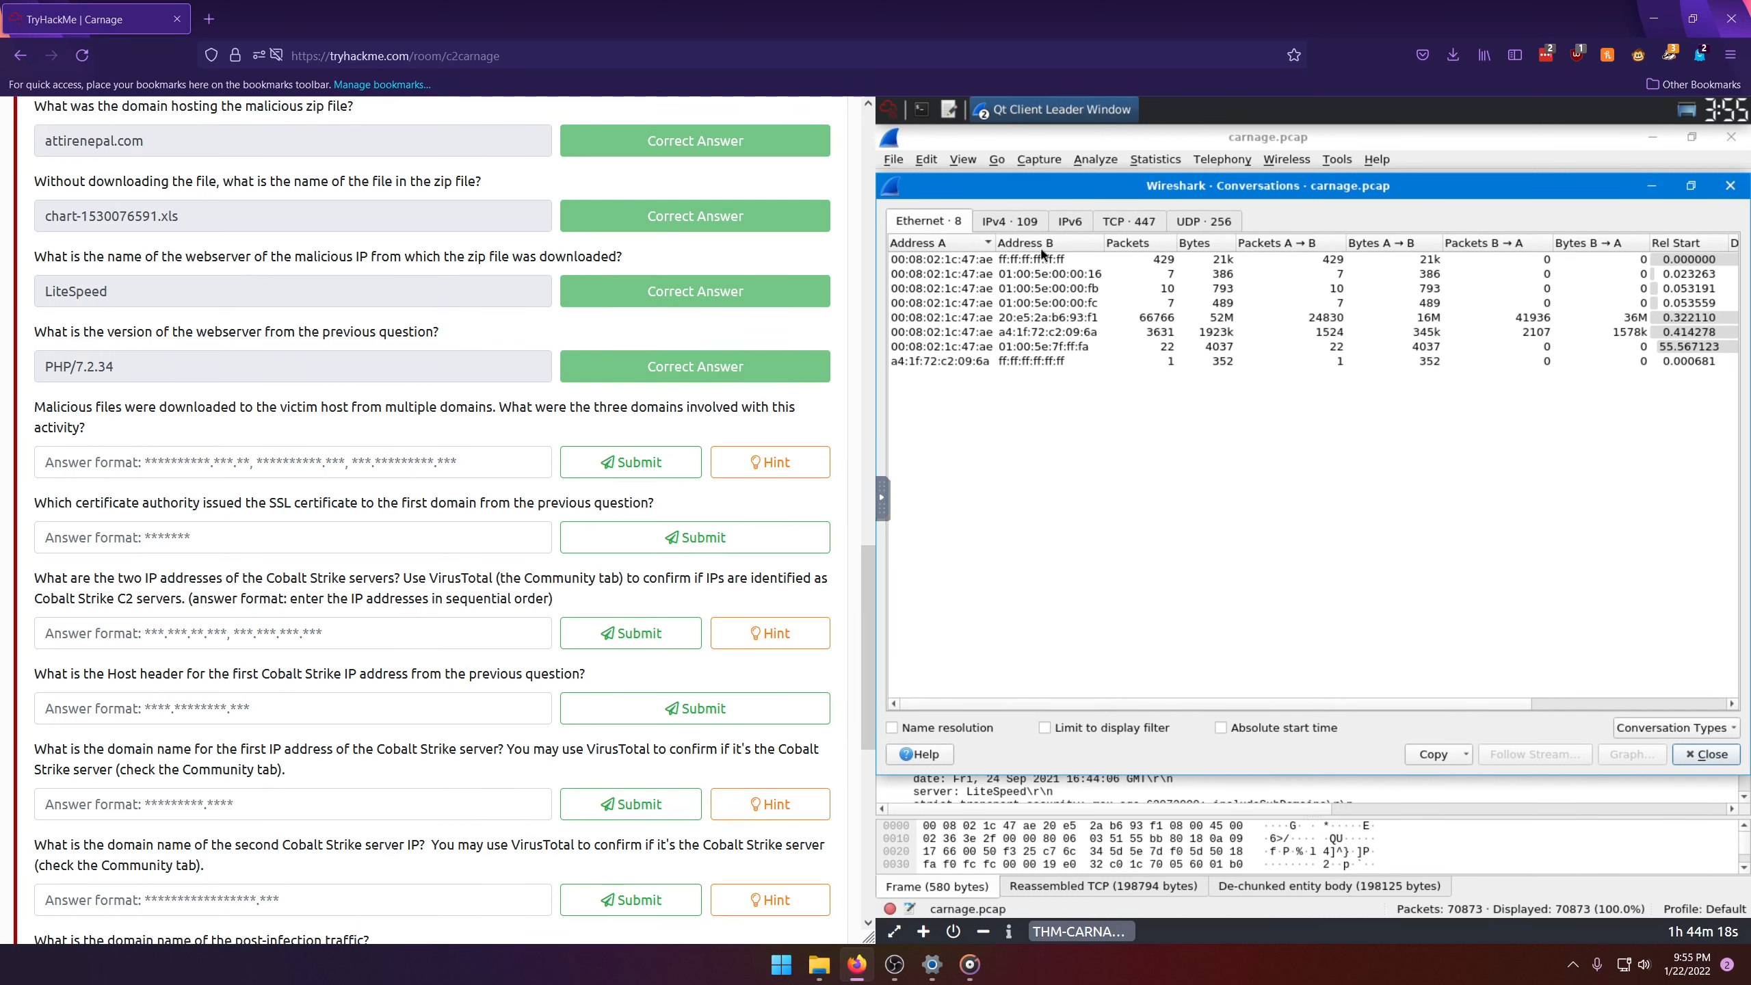
left_click_drag(1302, 187, 1301, 378)
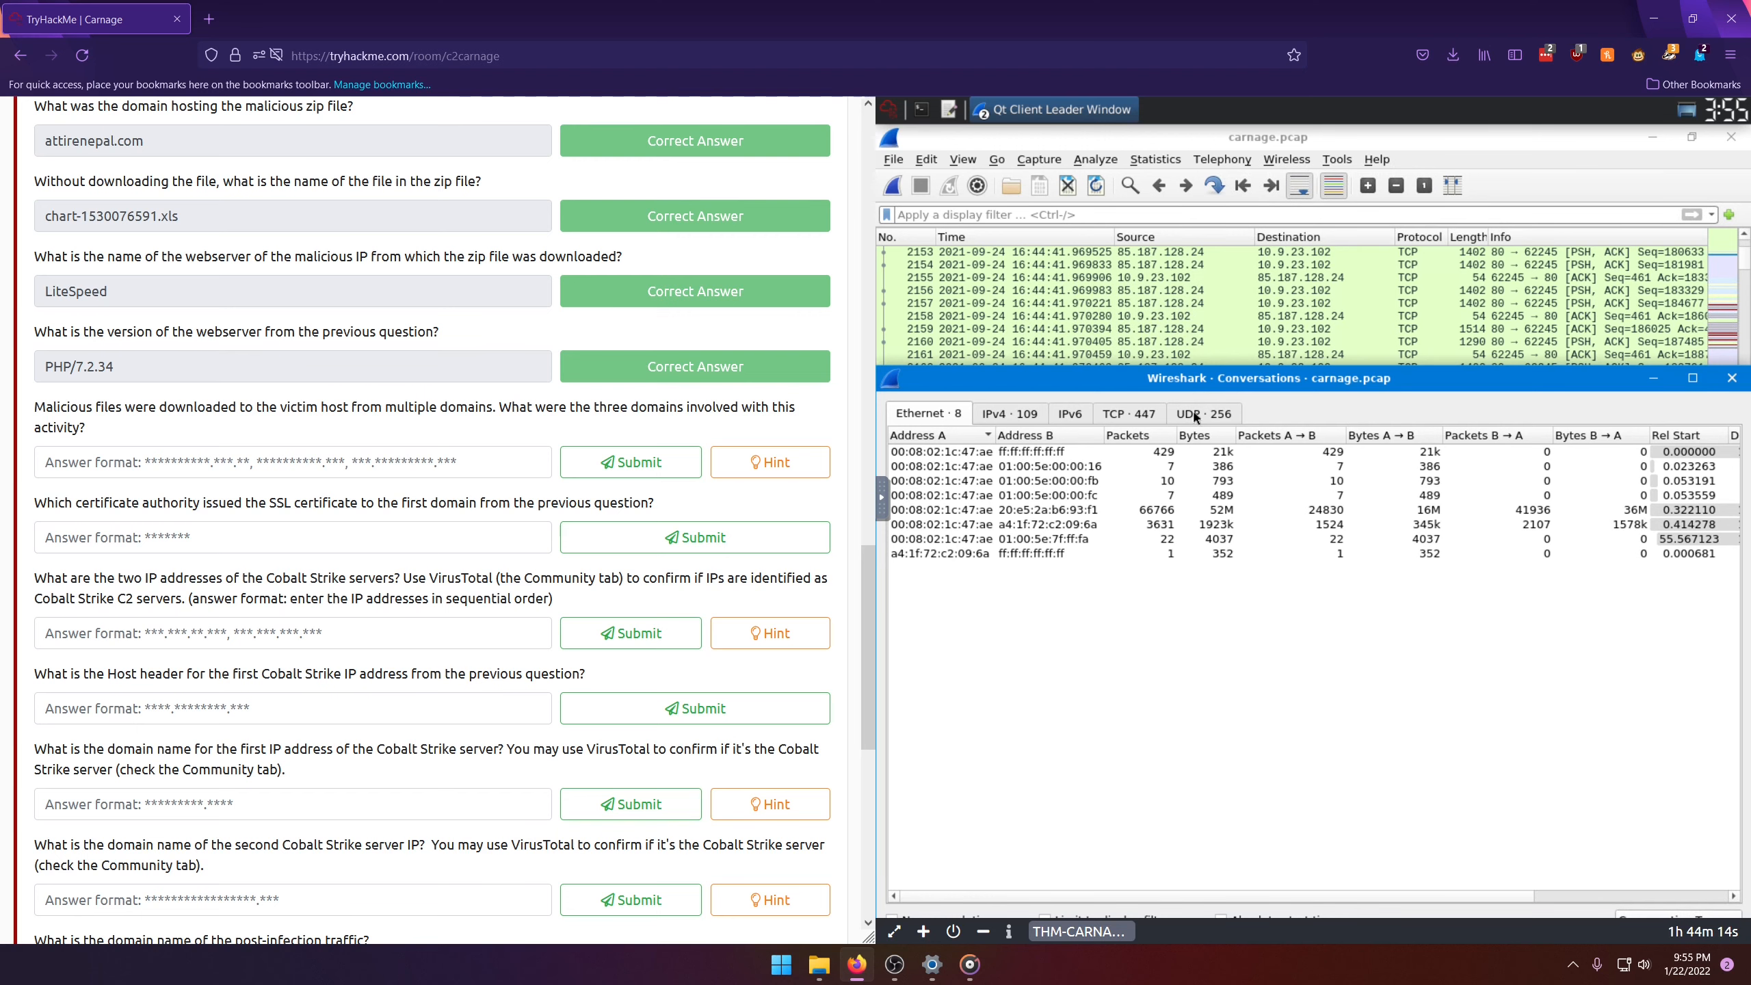
left_click(1108, 417)
left_click_drag(1185, 385, 1207, 223)
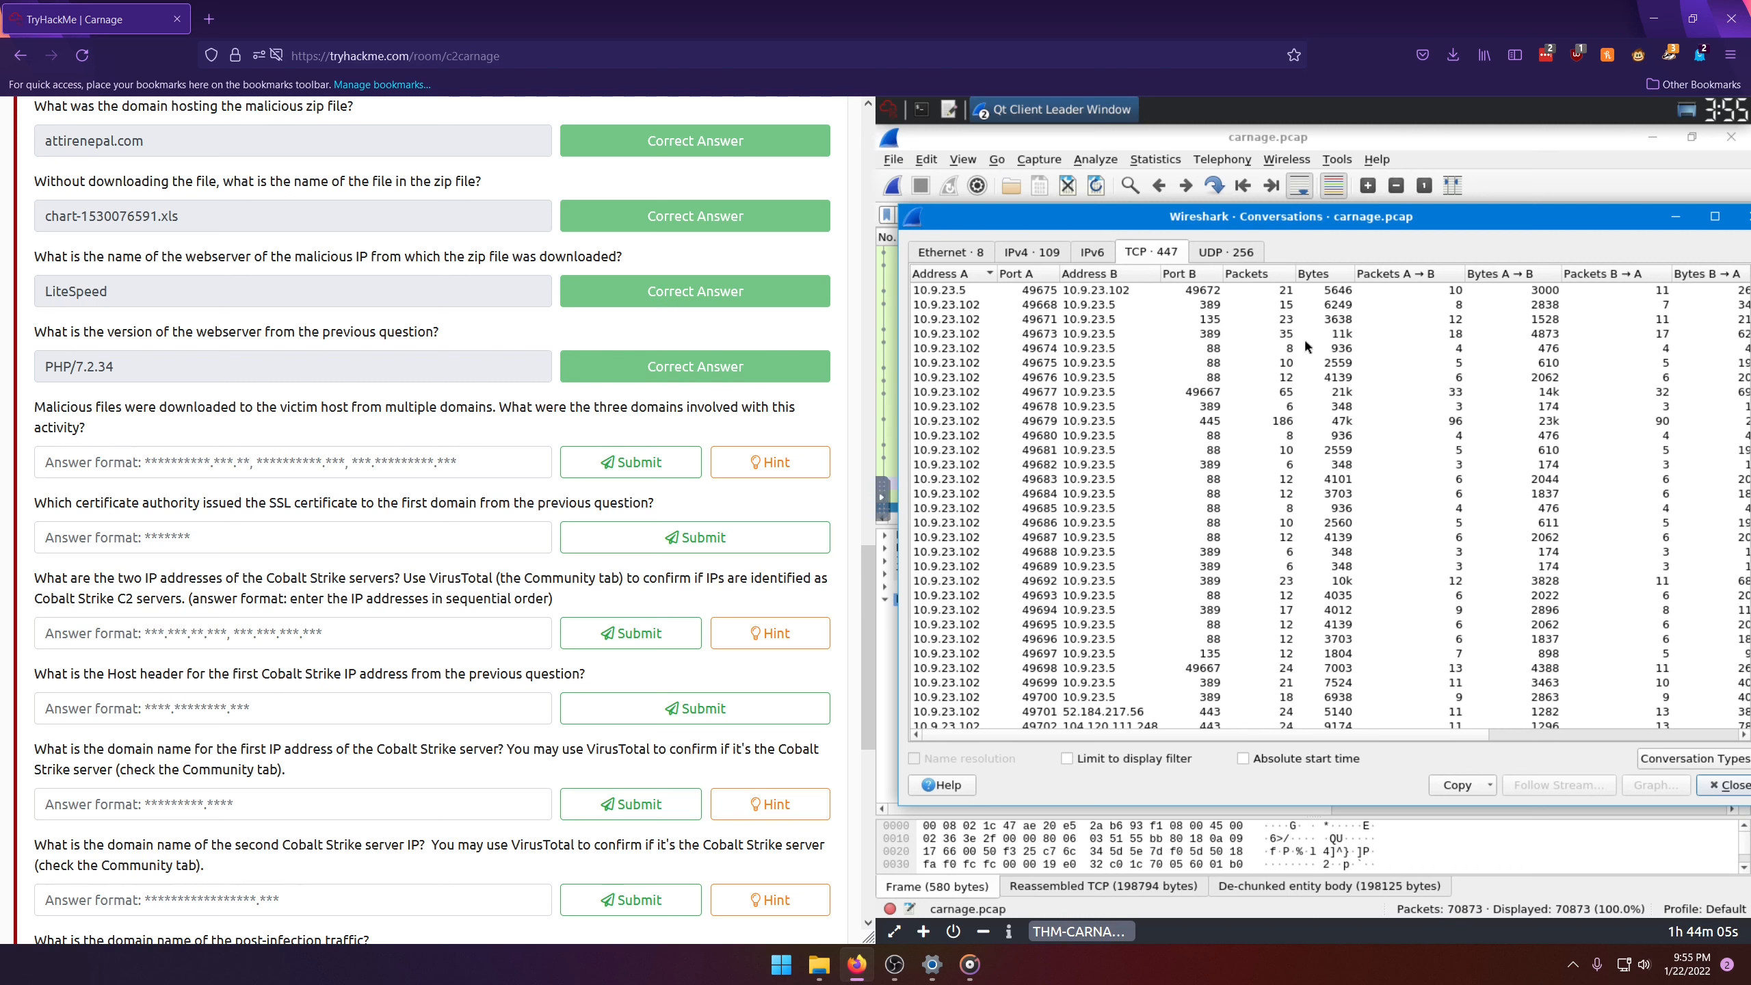
left_click(1239, 275)
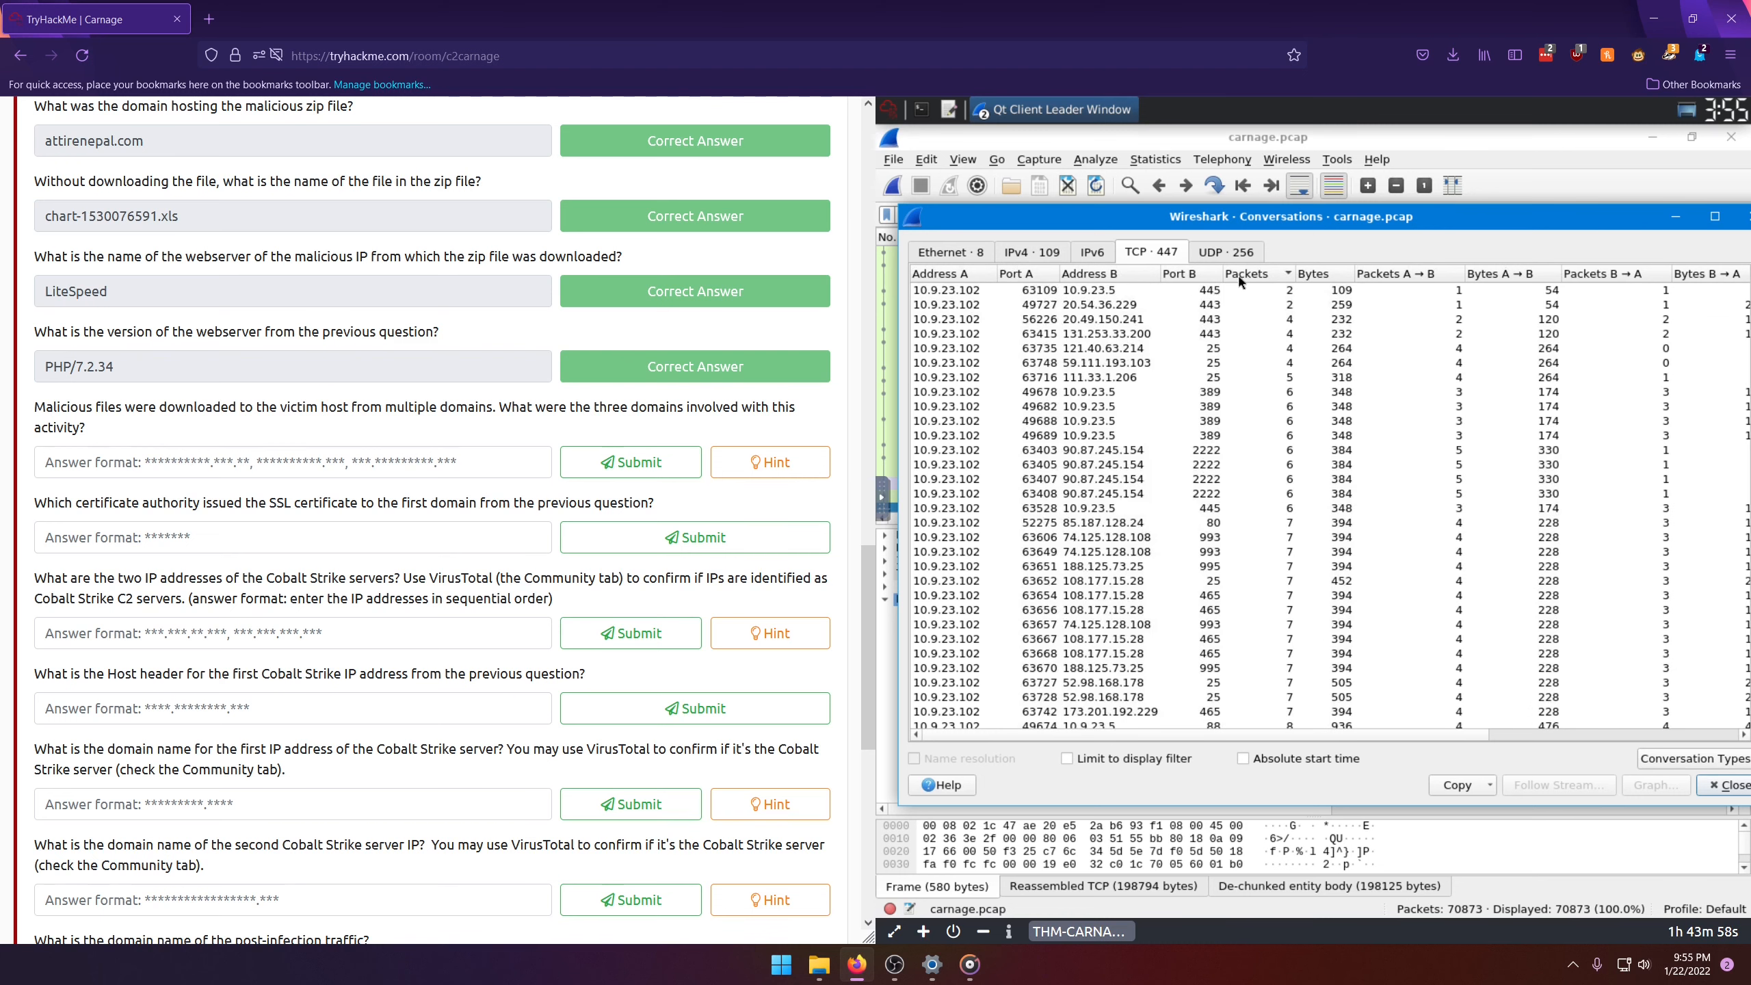
left_click(1239, 276)
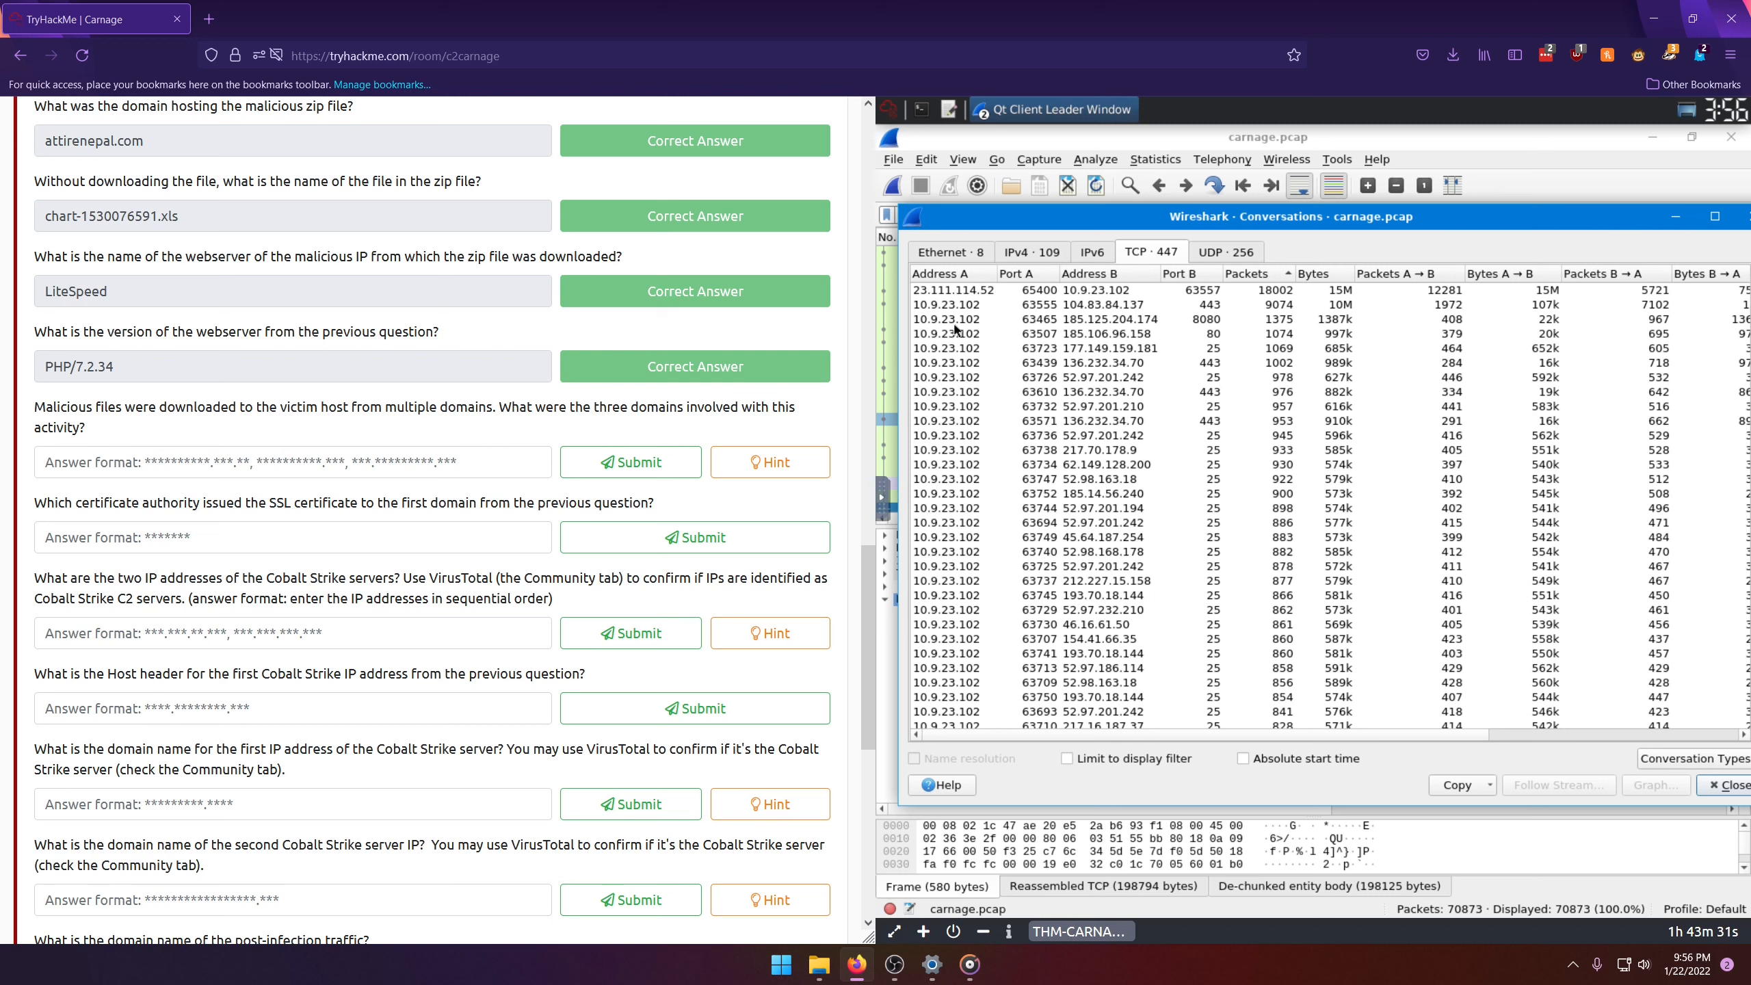
Step: Examine the addresses and ports of the busiest TCP conversations, and close the conversation statistics window
left_click(1100, 321)
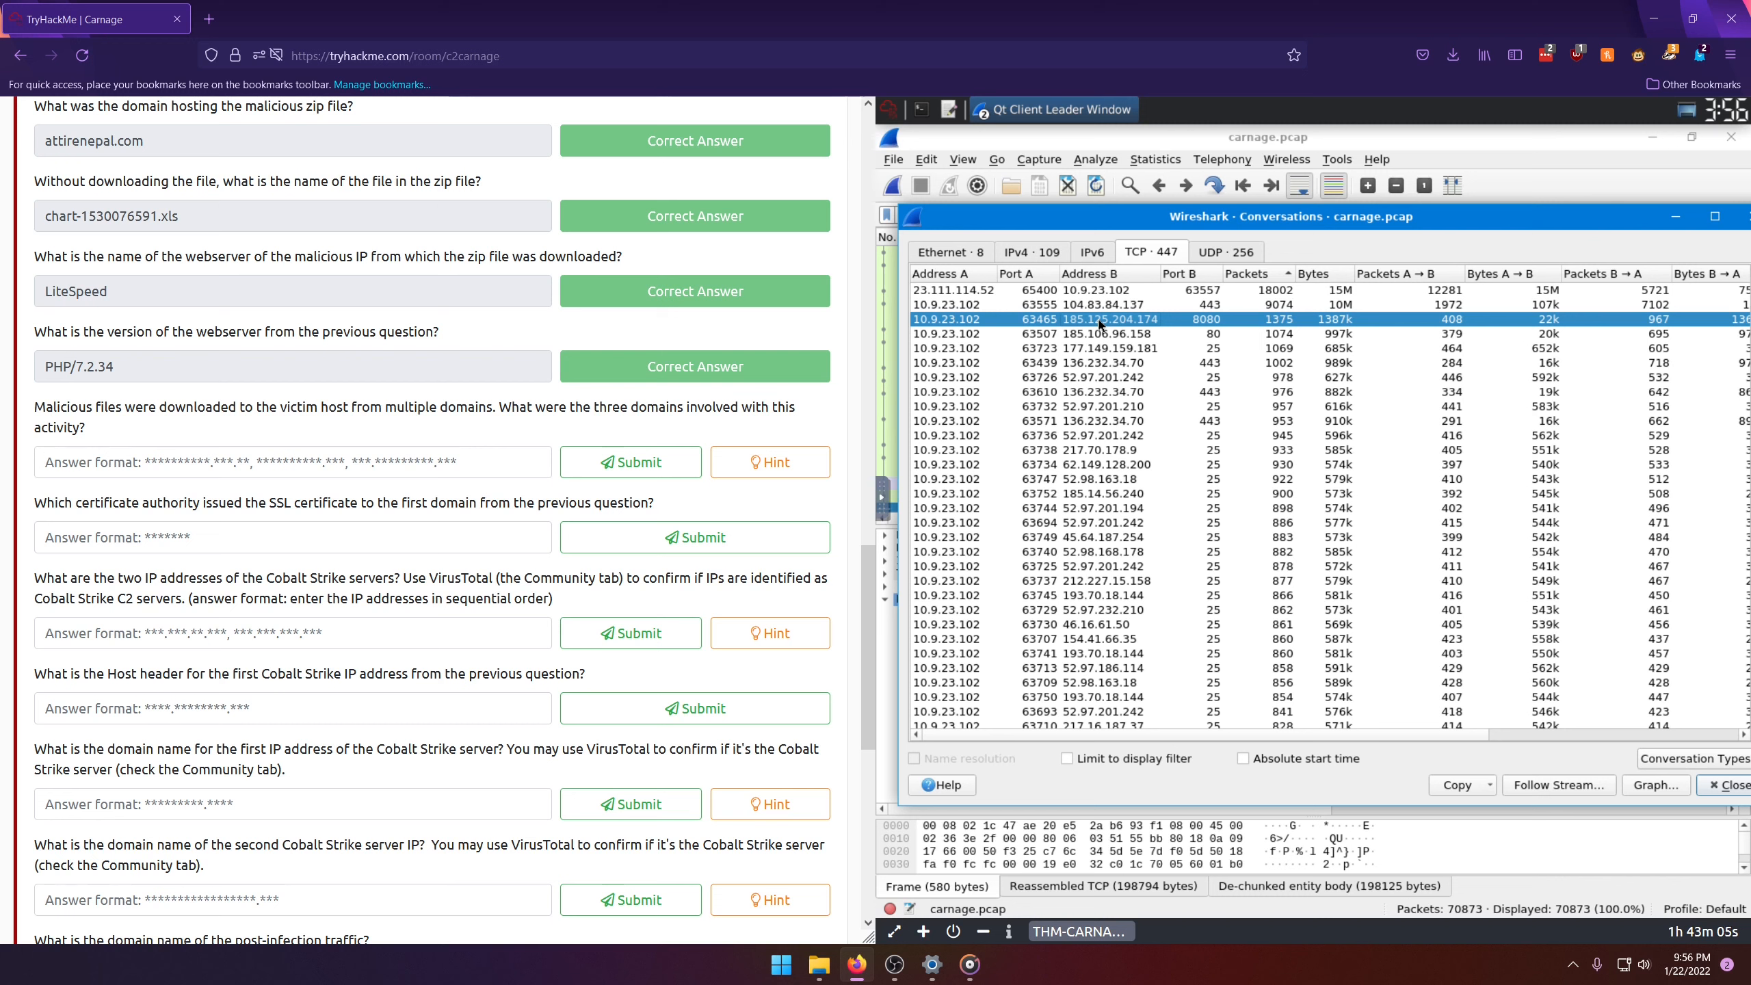
left_click(1043, 308)
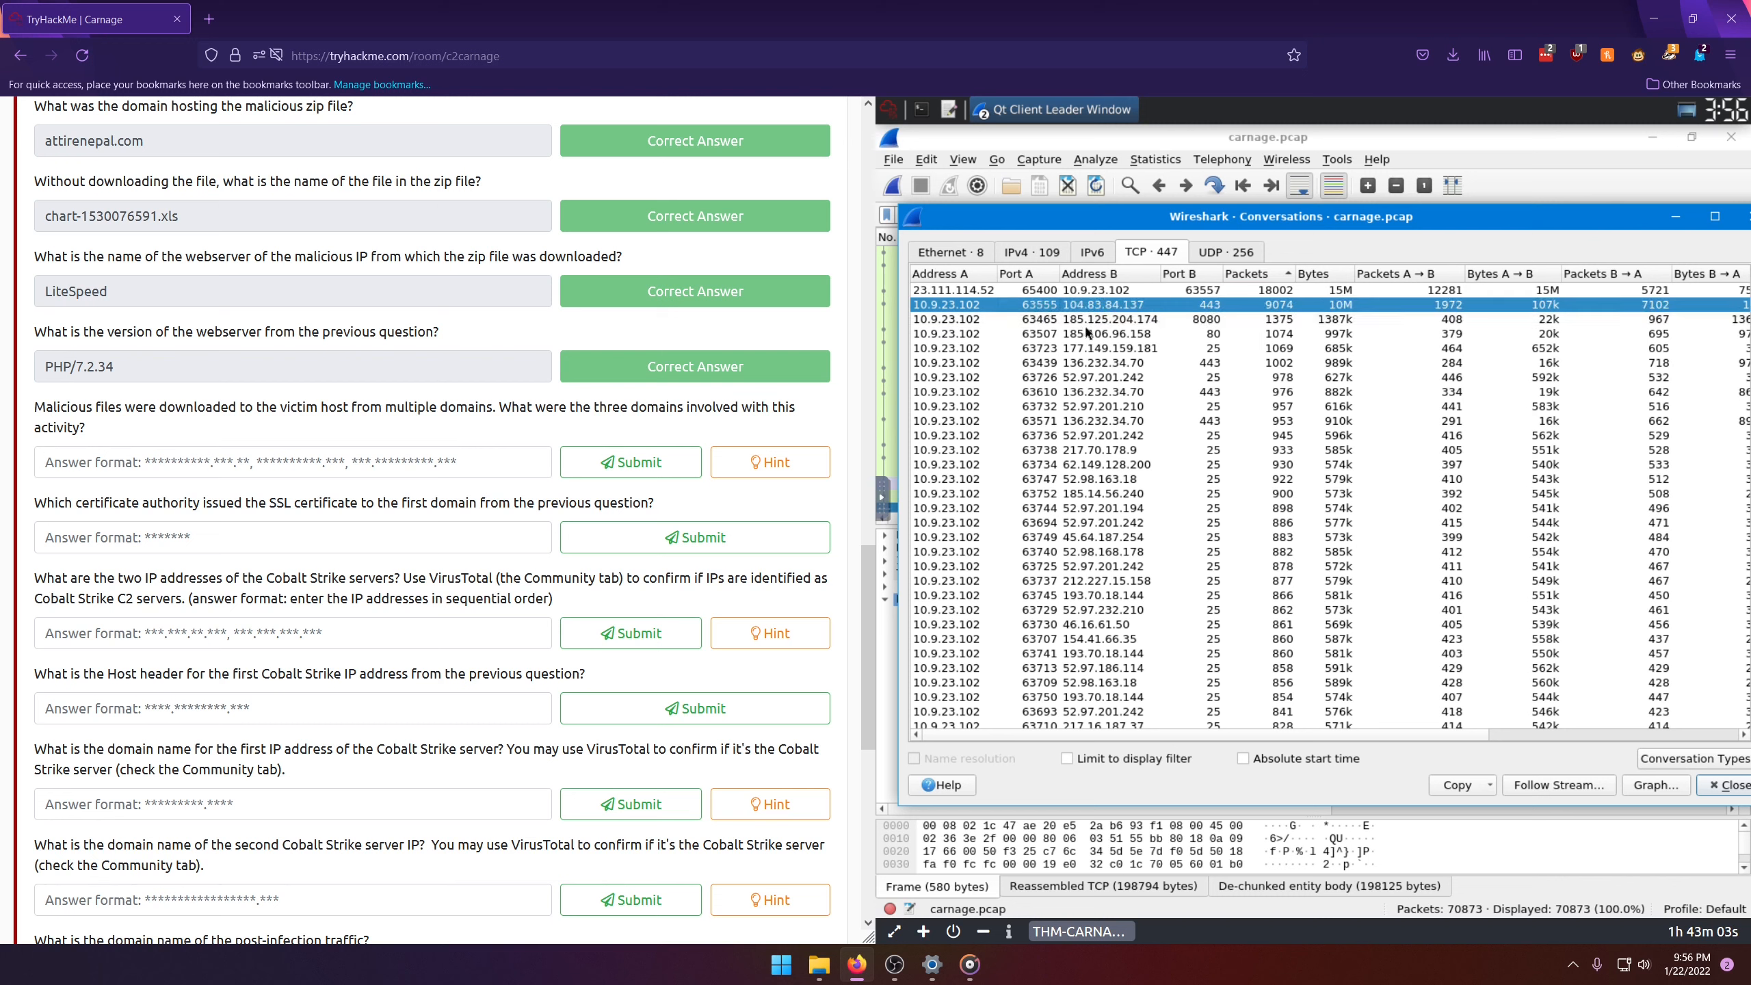
left_click(1085, 333)
left_click(1111, 319)
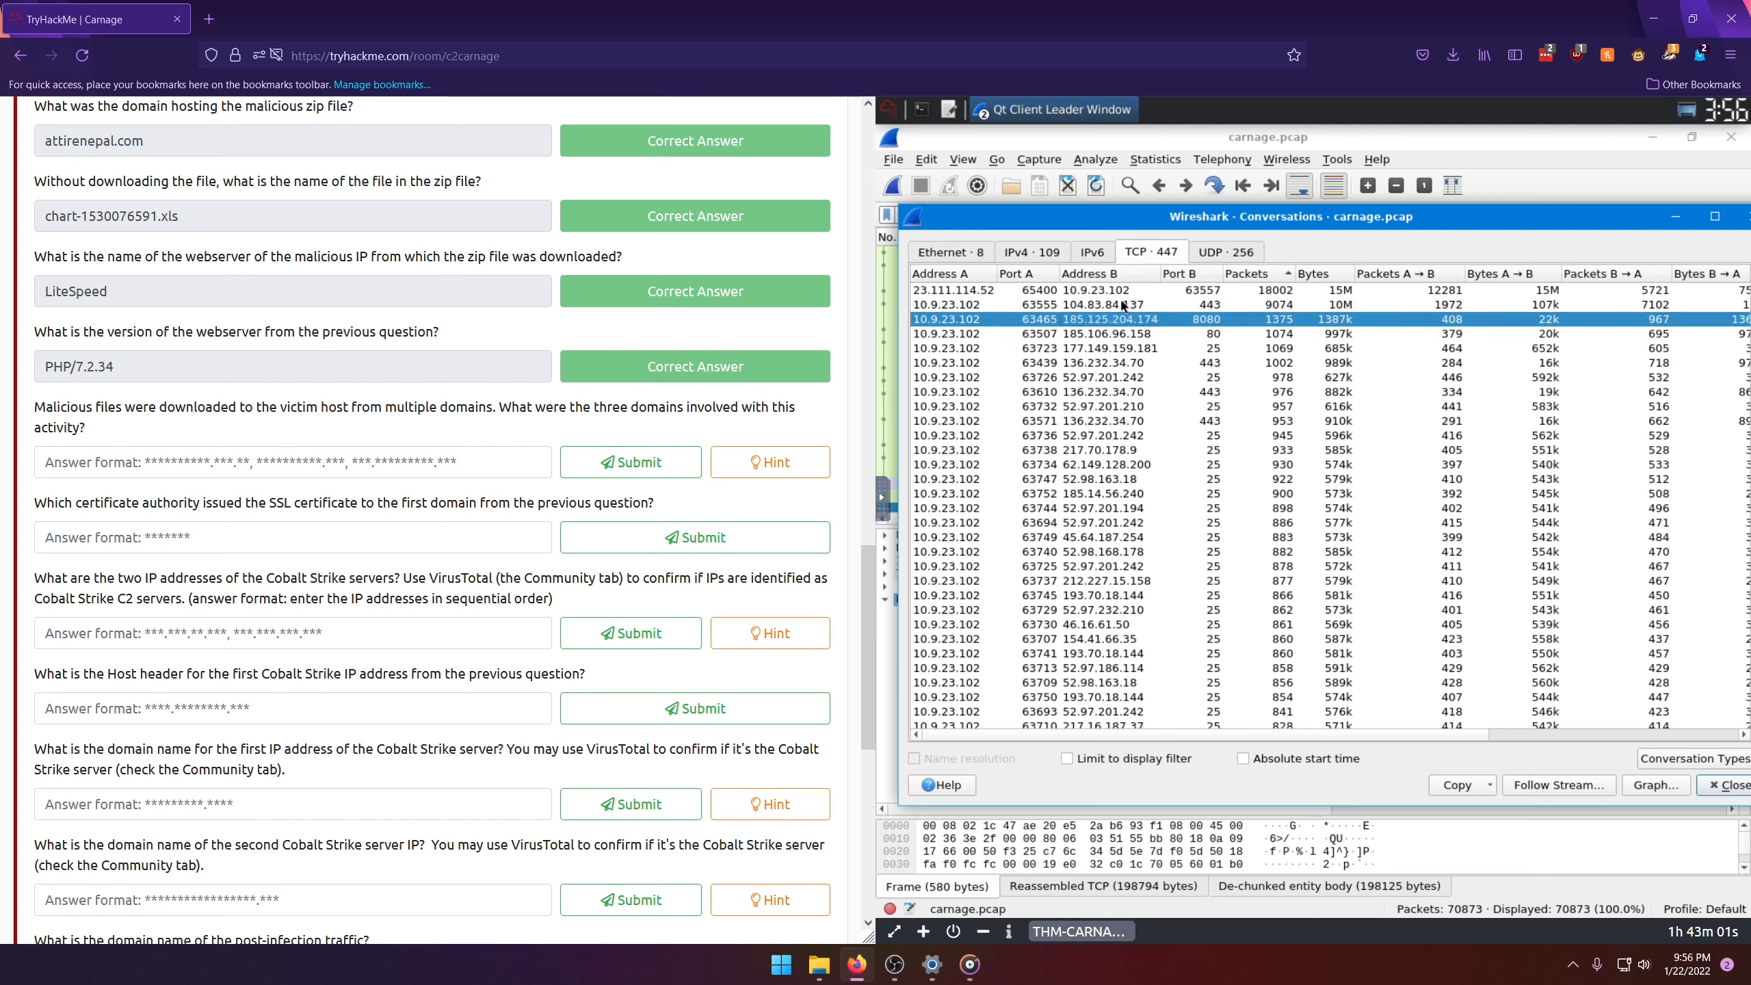
left_click(1122, 306)
left_click(1176, 293)
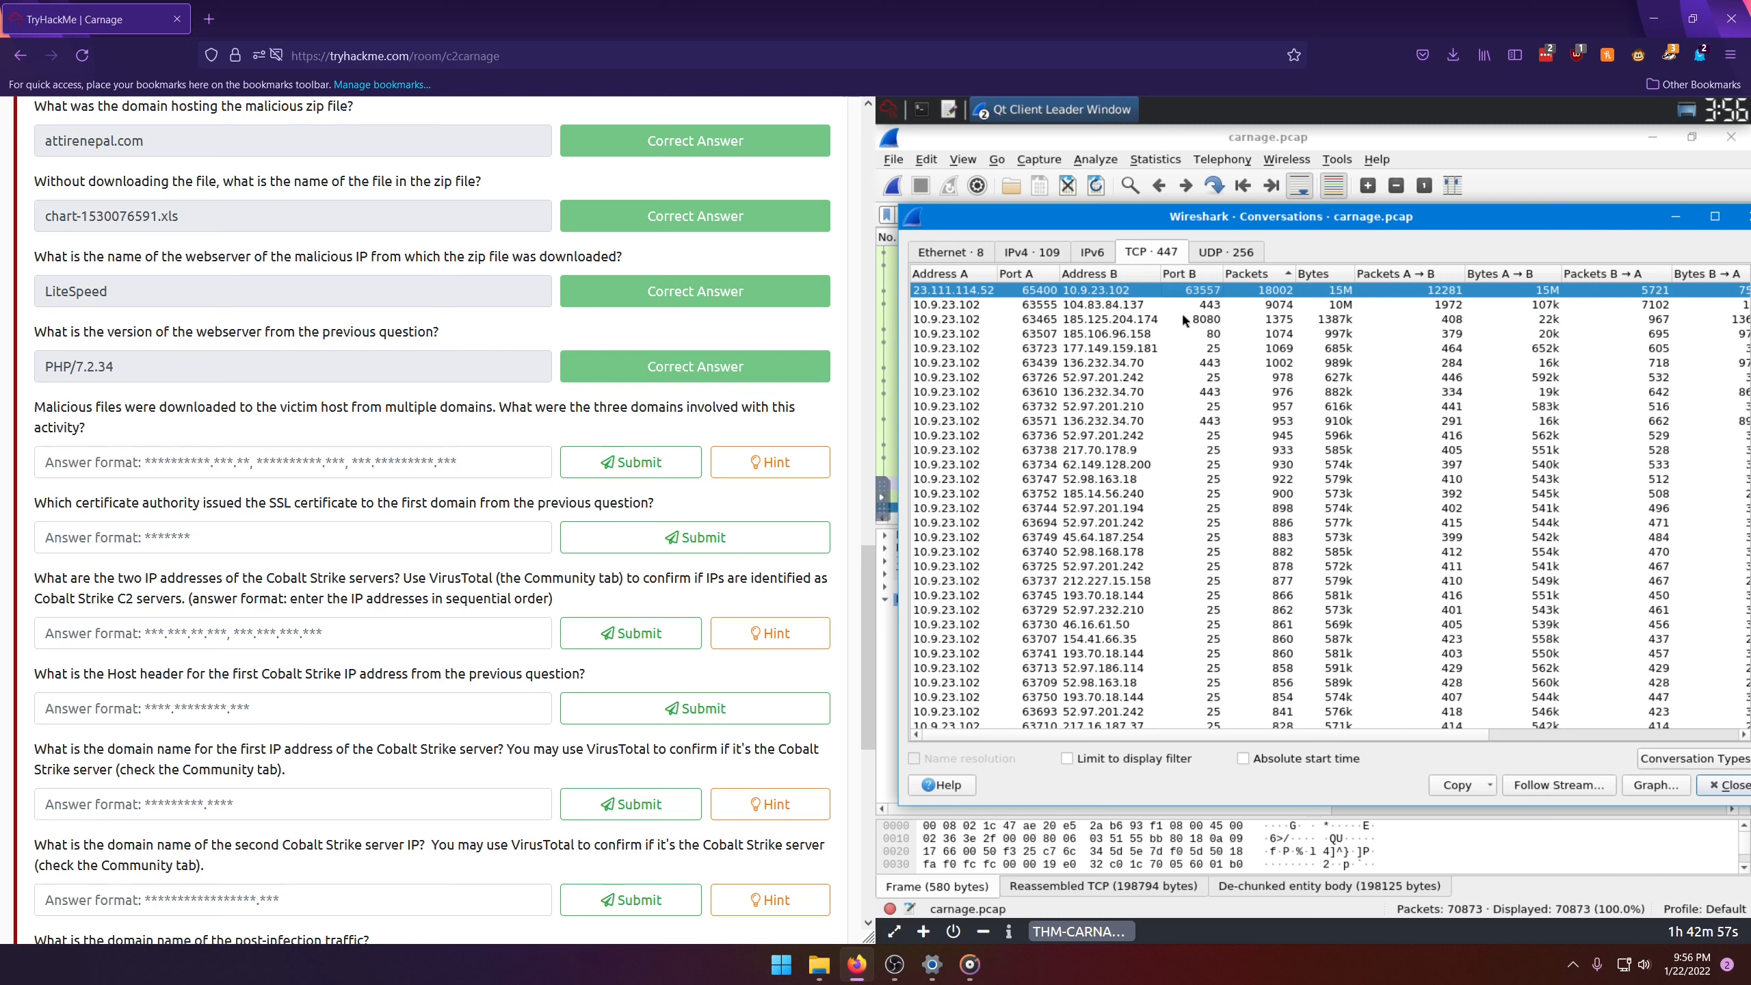
left_click(1111, 312)
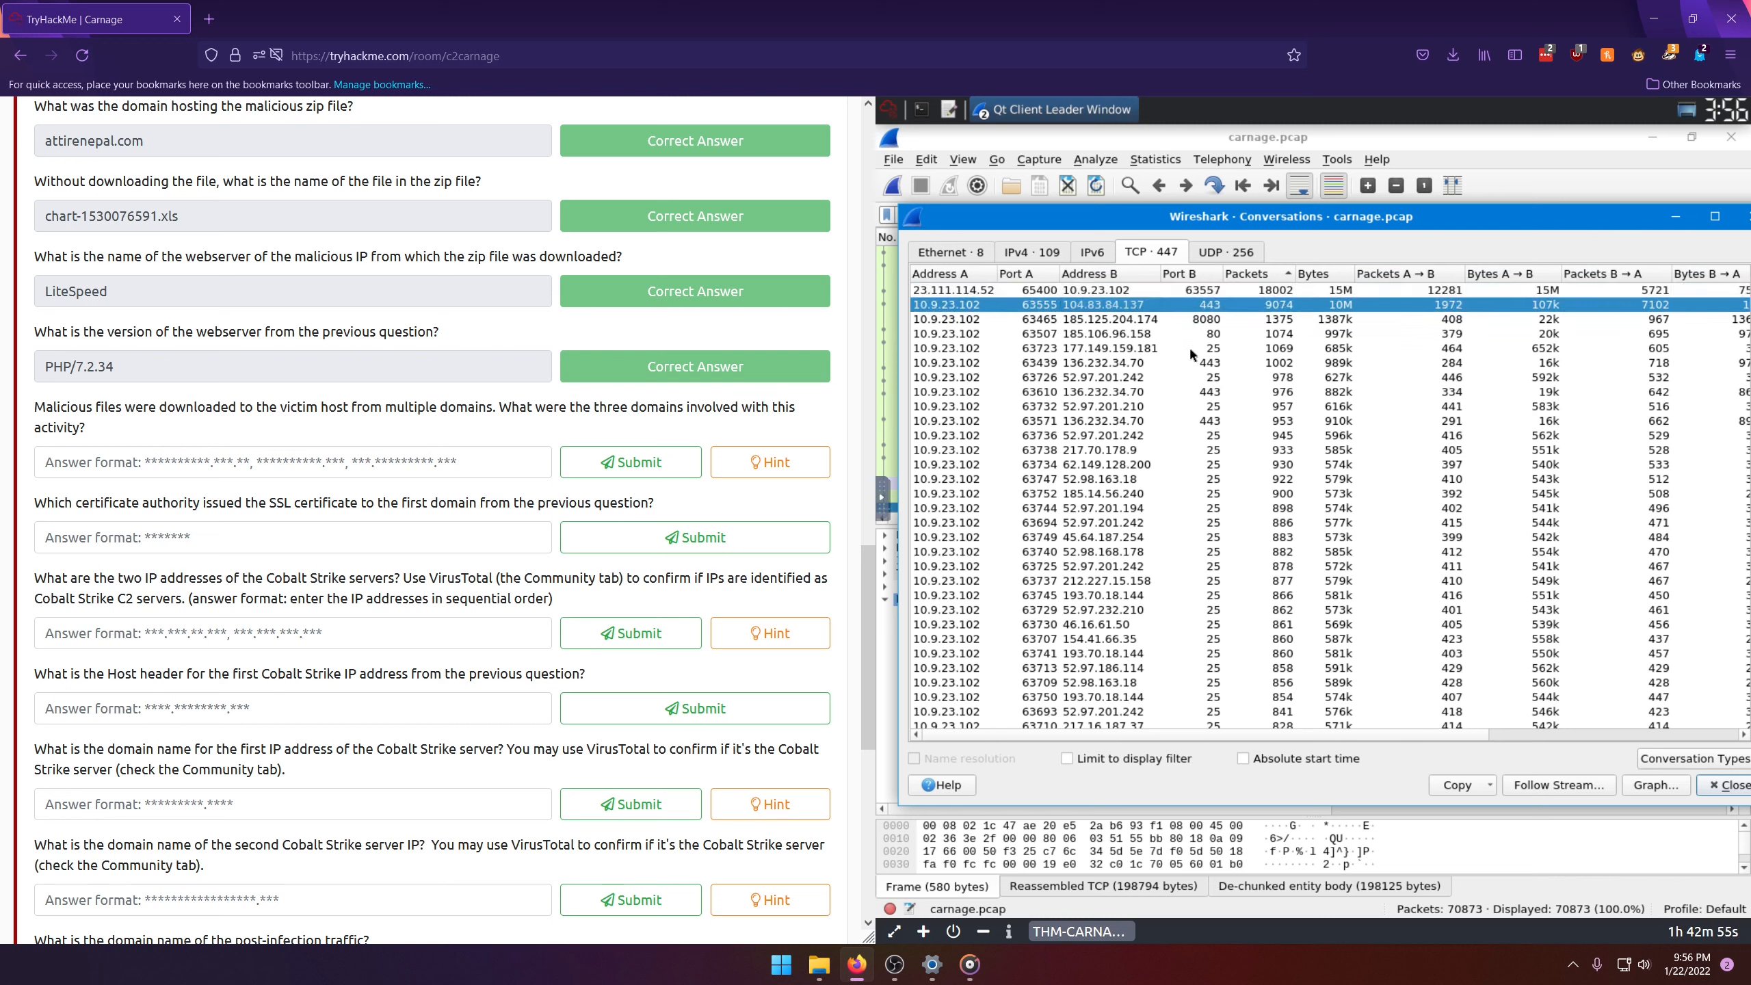
left_click(1165, 321)
left_click(1155, 332)
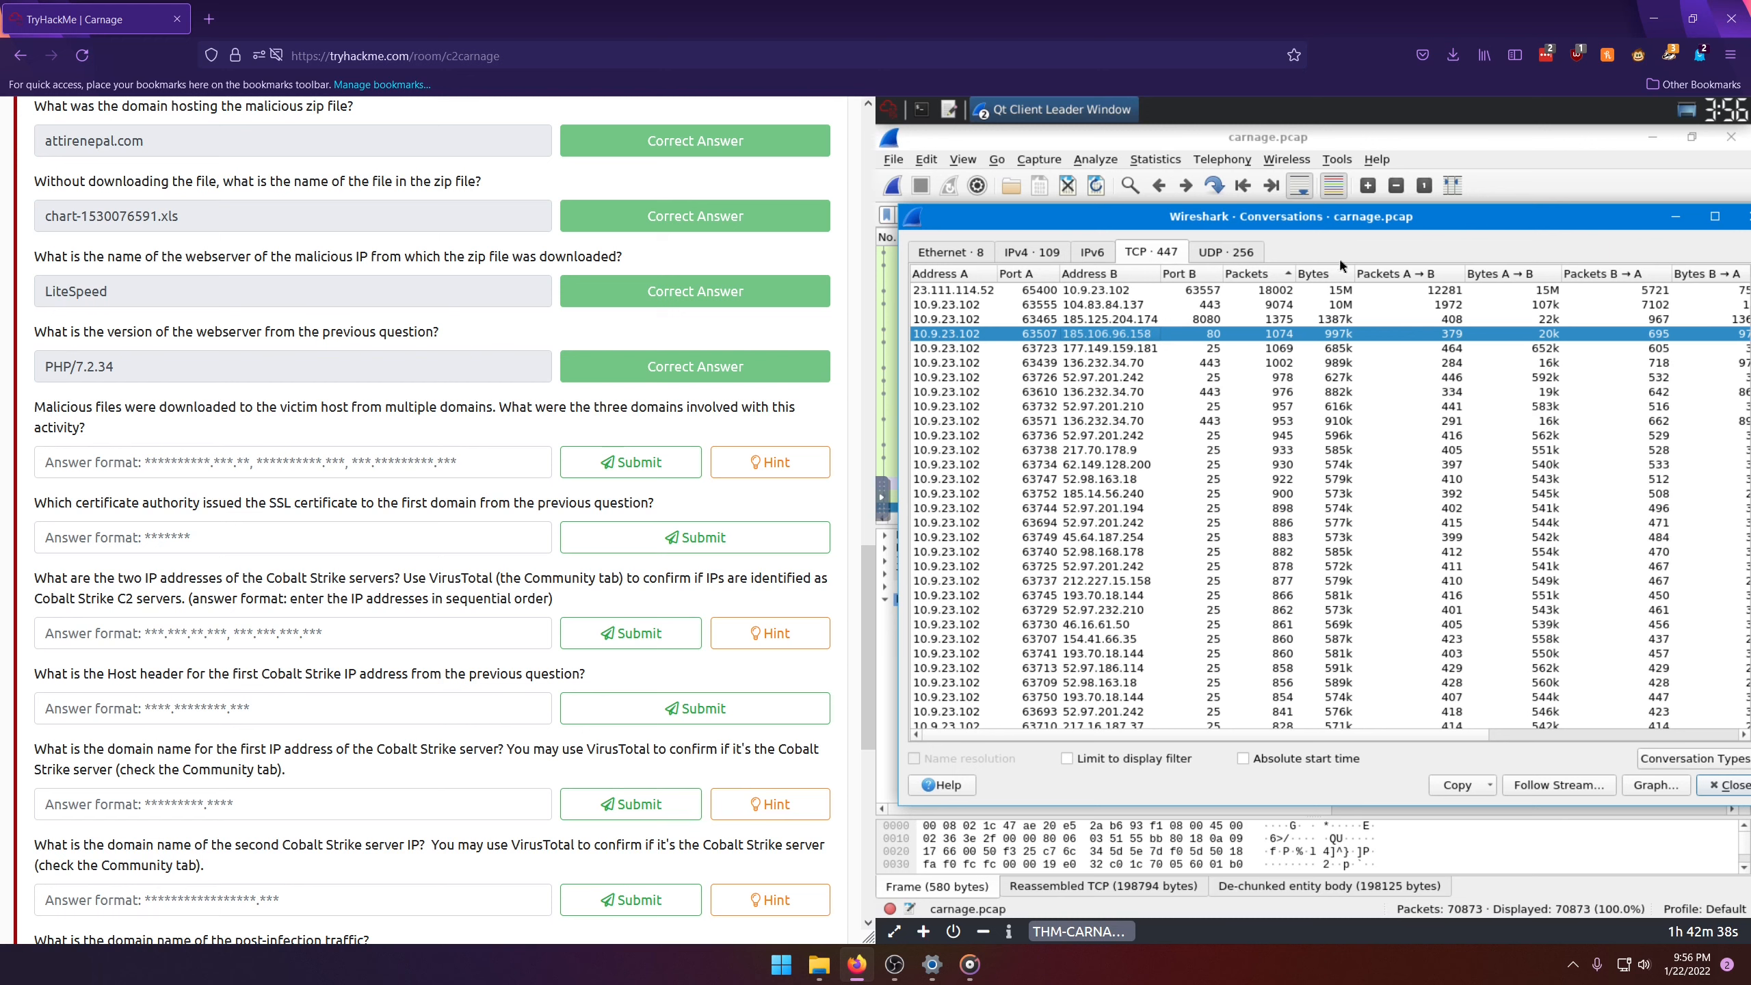
left_click_drag(1290, 238, 1111, 267)
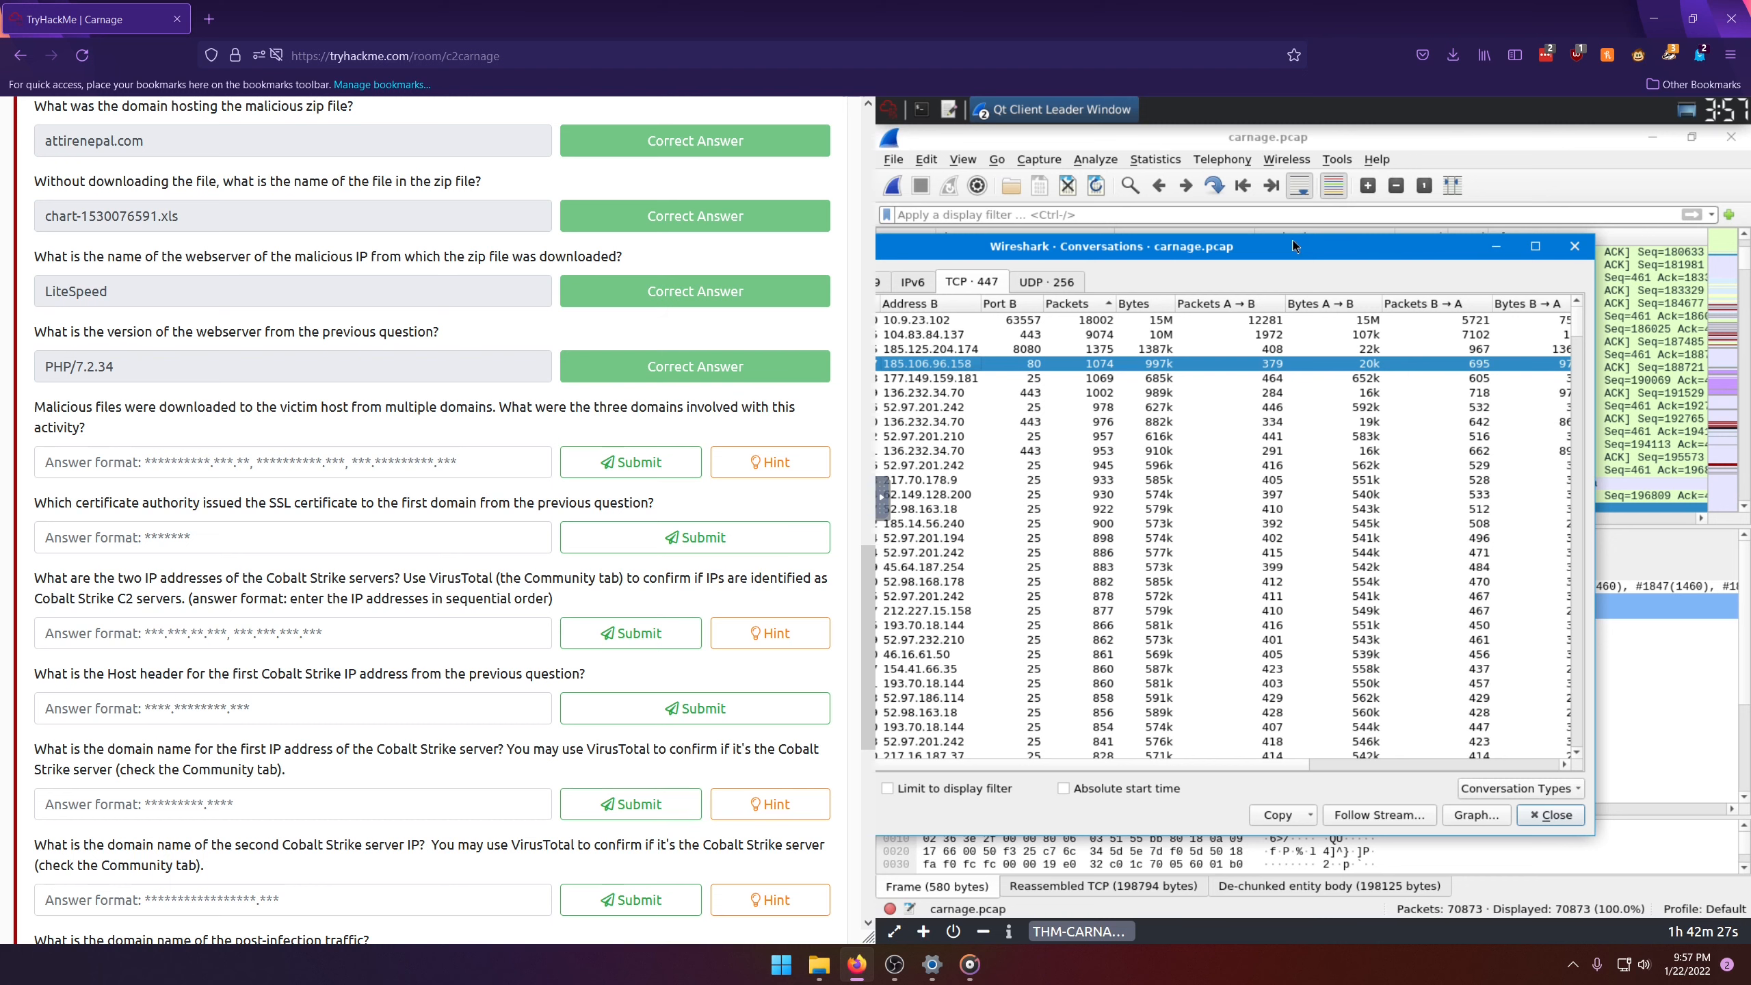
left_click_drag(1295, 246, 1440, 225)
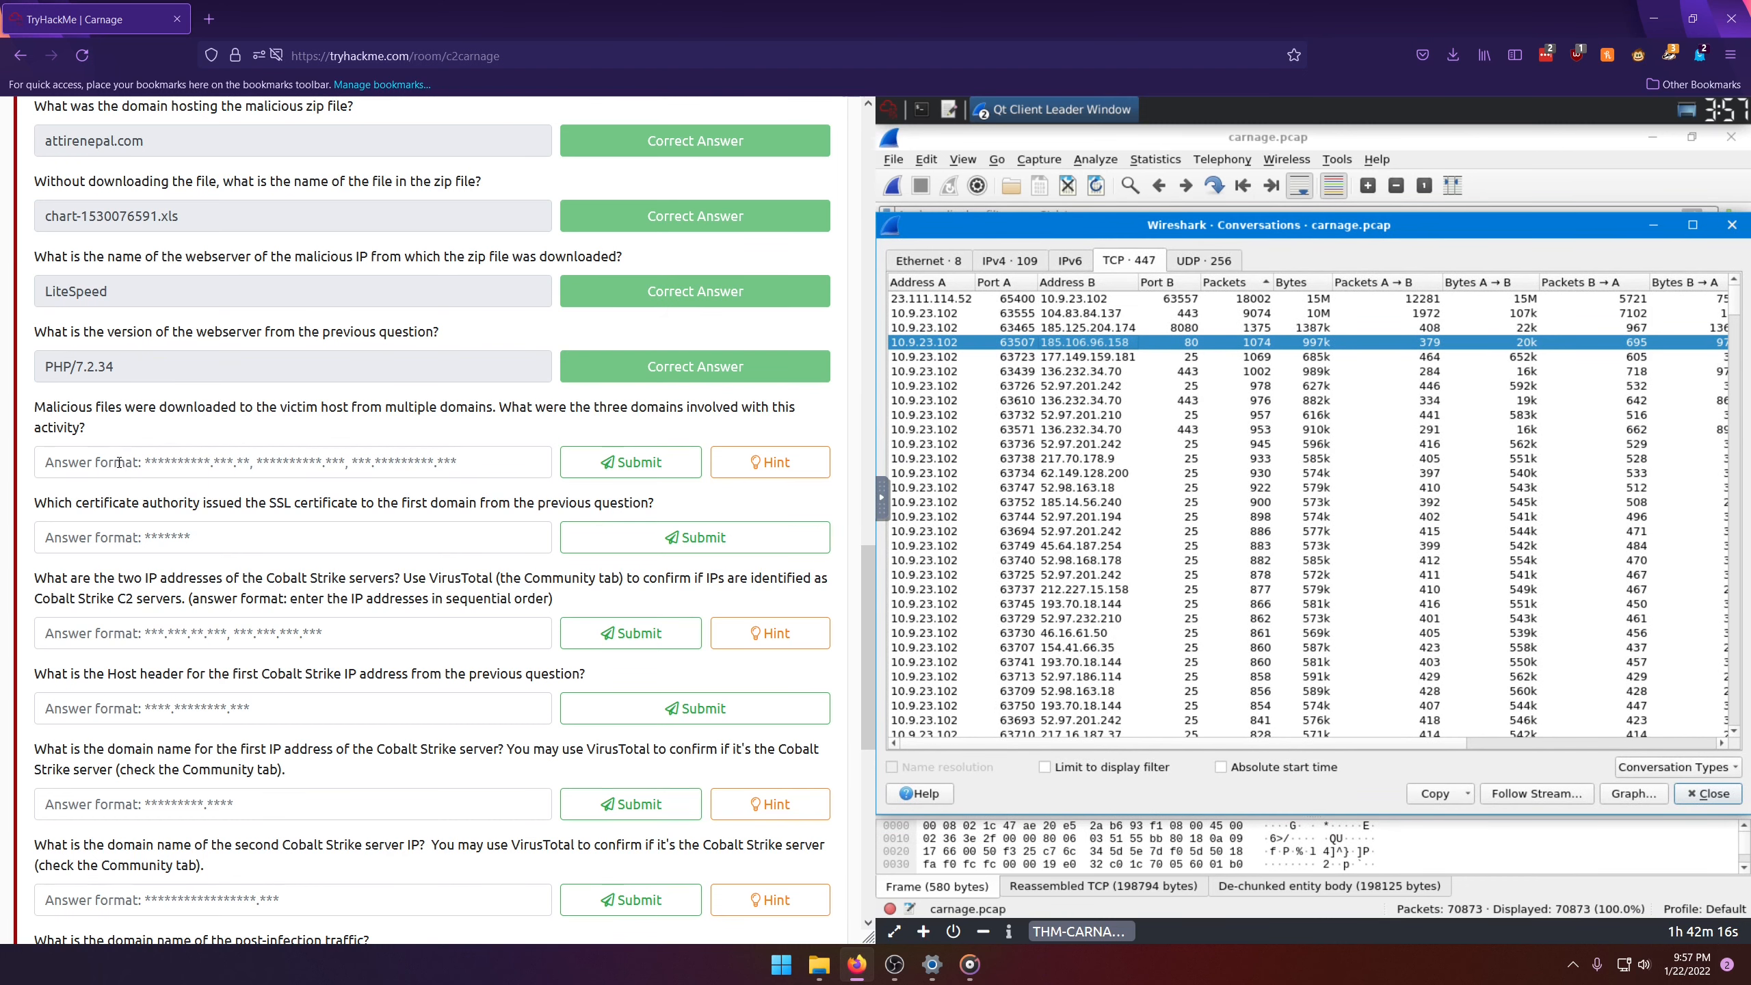
left_click(174, 461)
key("Escape")
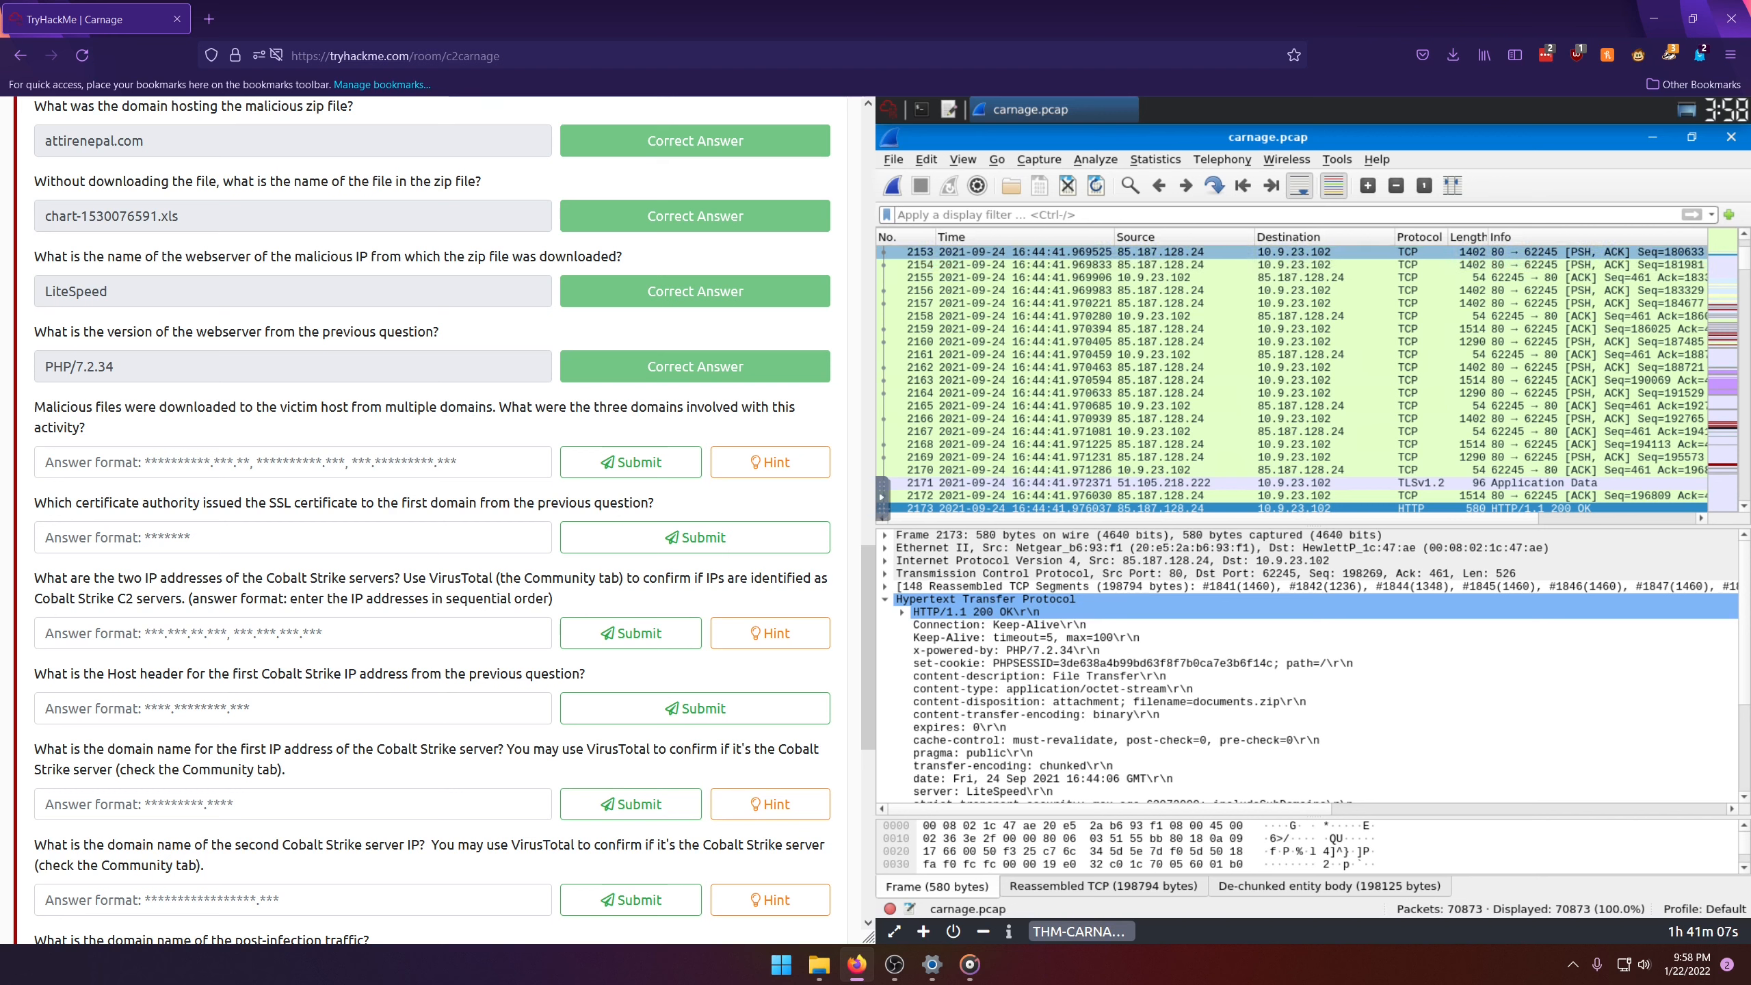
Step: Filter the packet list to TCP port 443 traffic with tcp.port == 443
left_click(1276, 308)
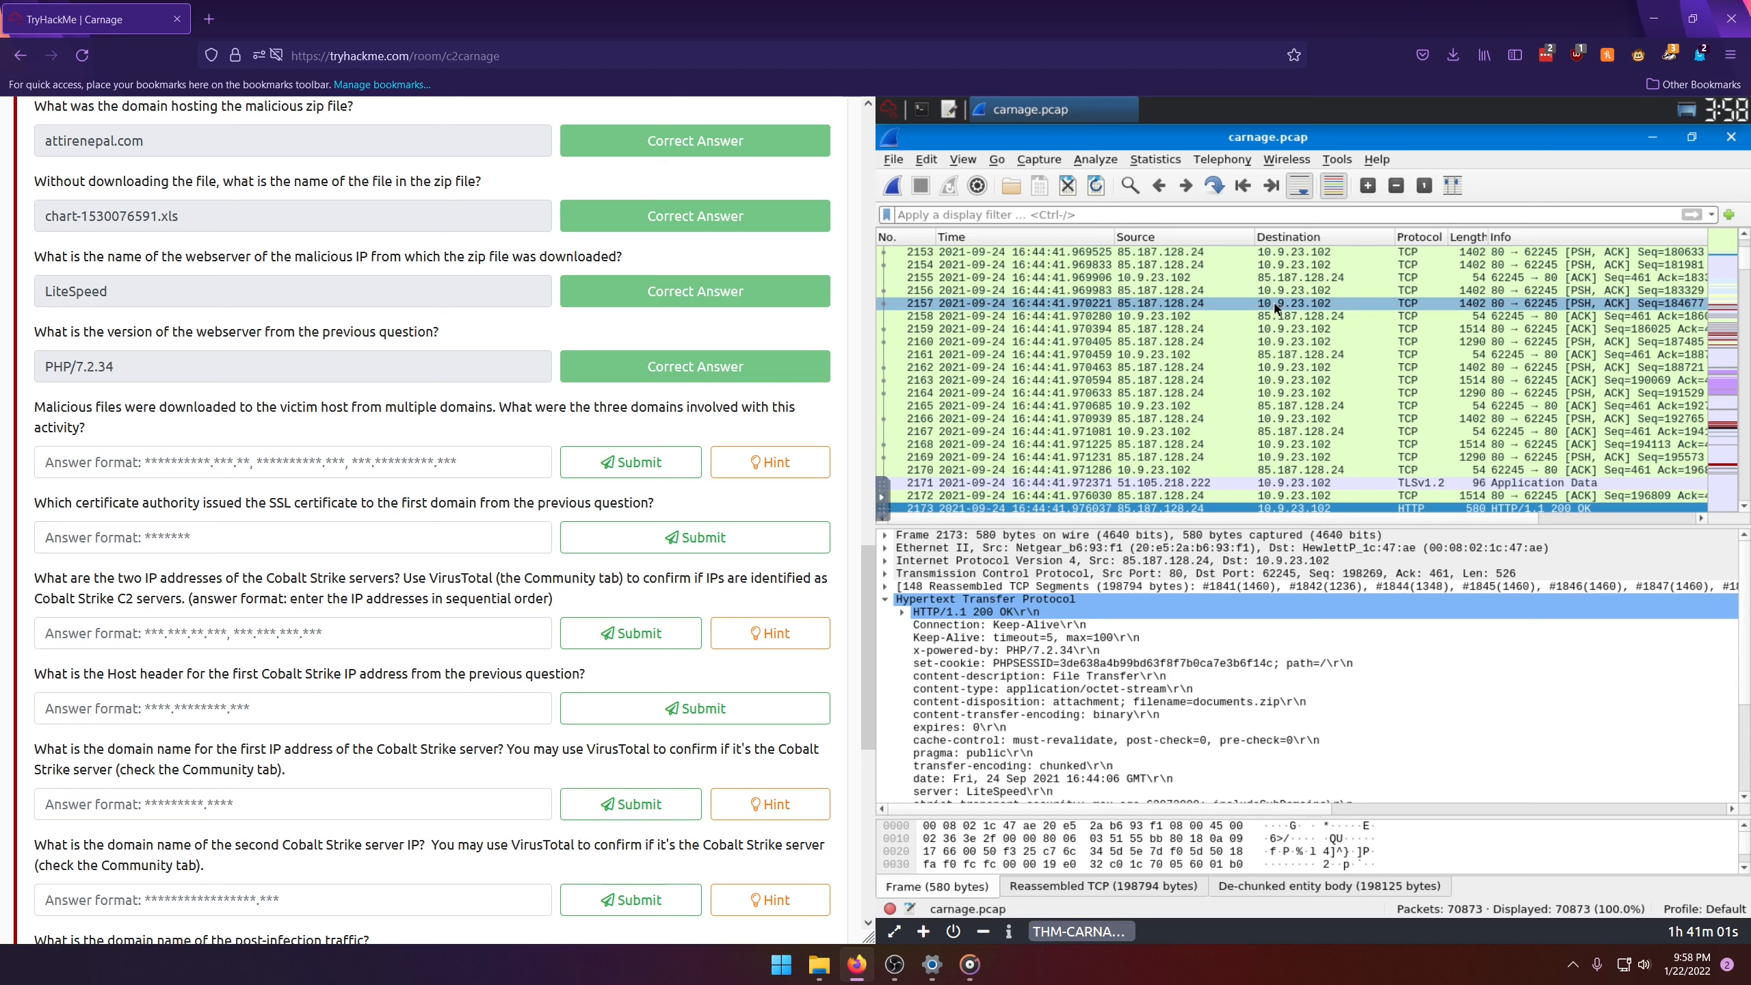
left_click(1292, 318)
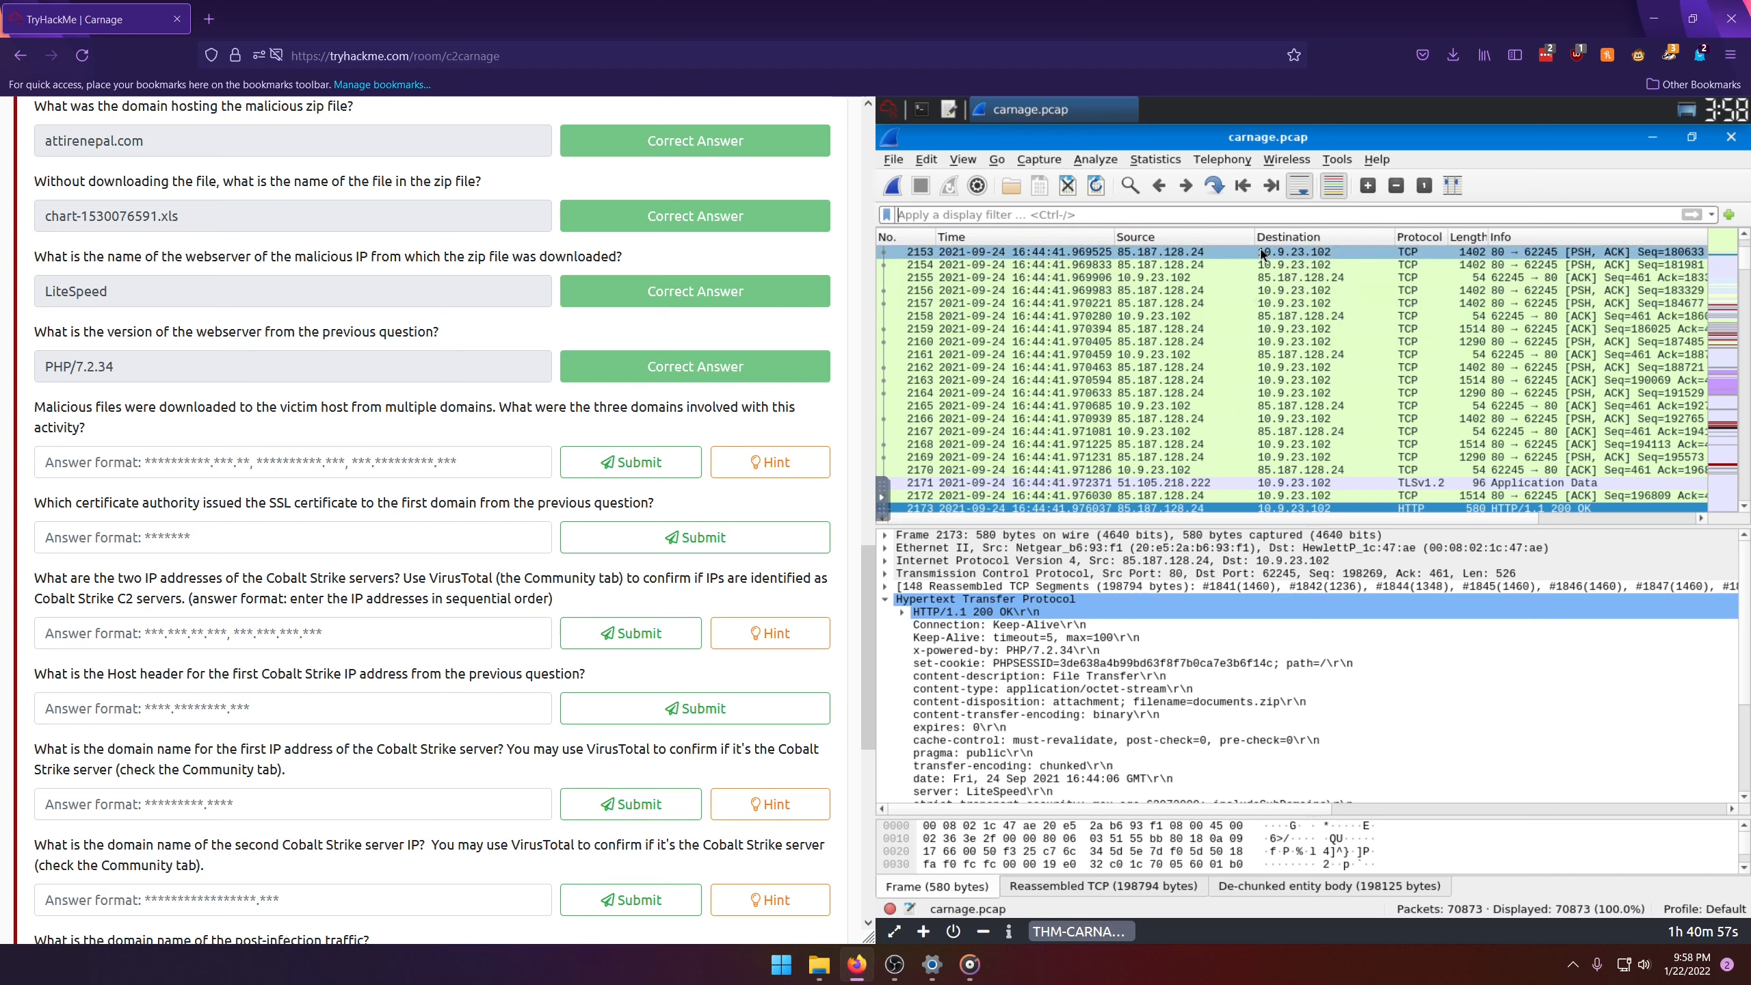
left_click(1156, 210)
type("tcp.")
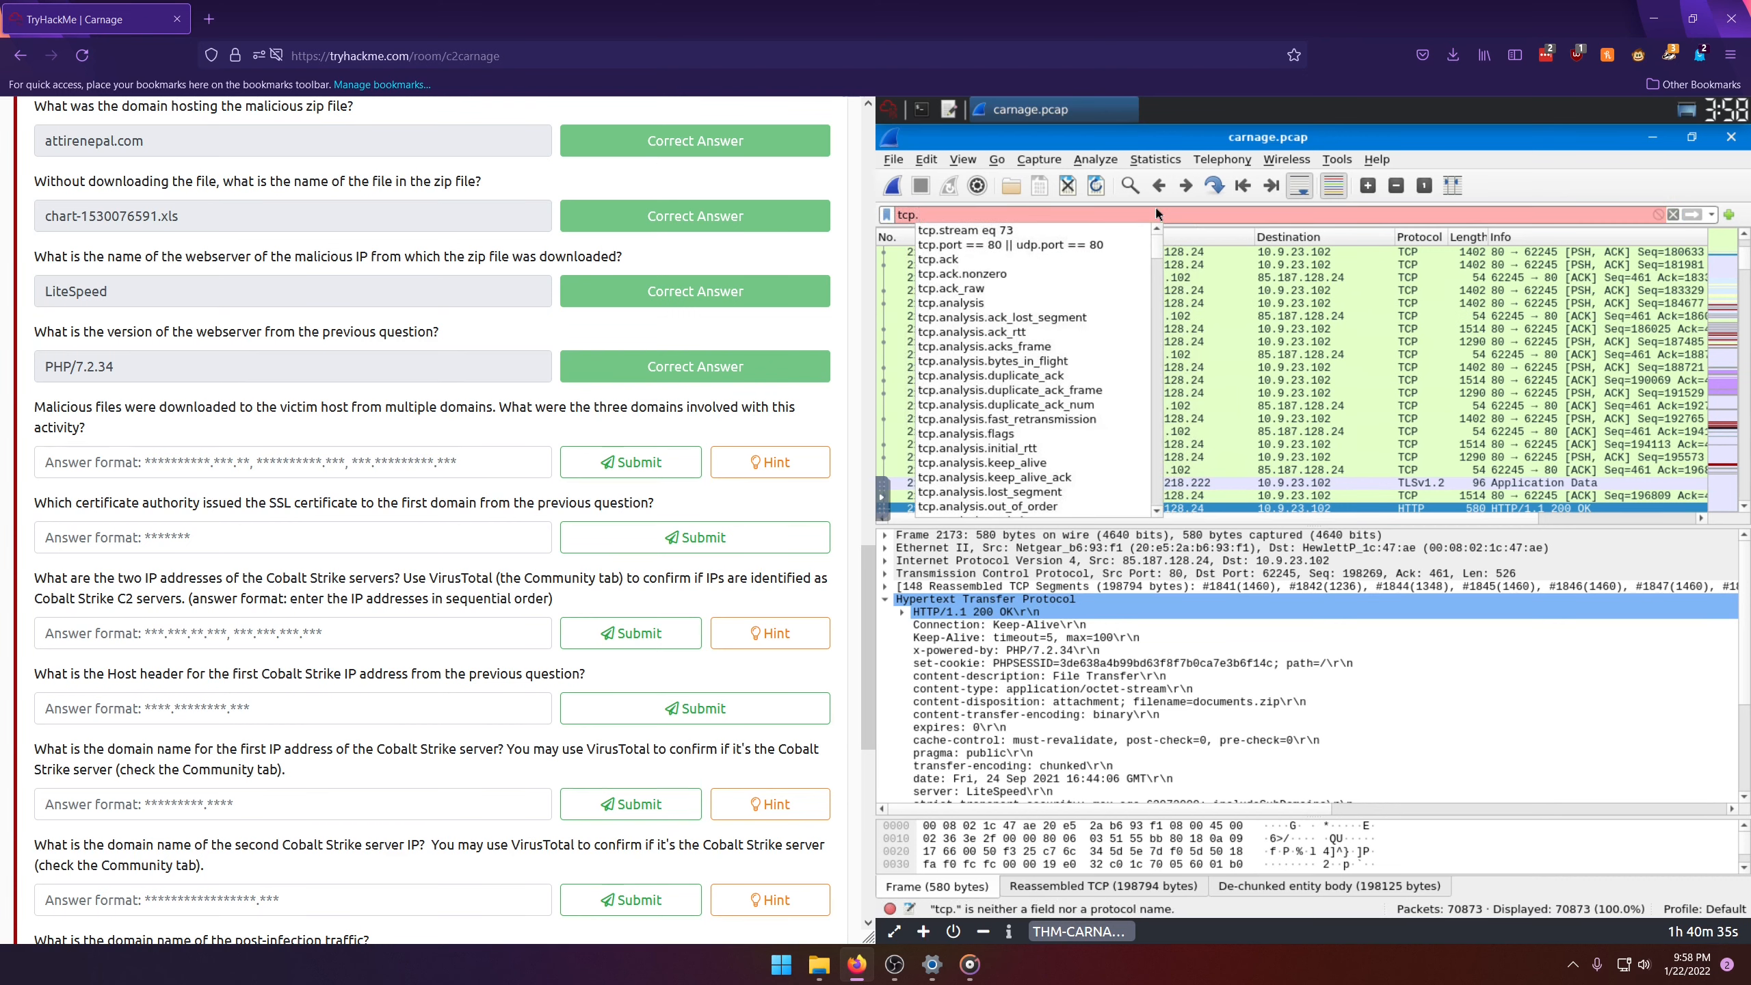
type("port ==")
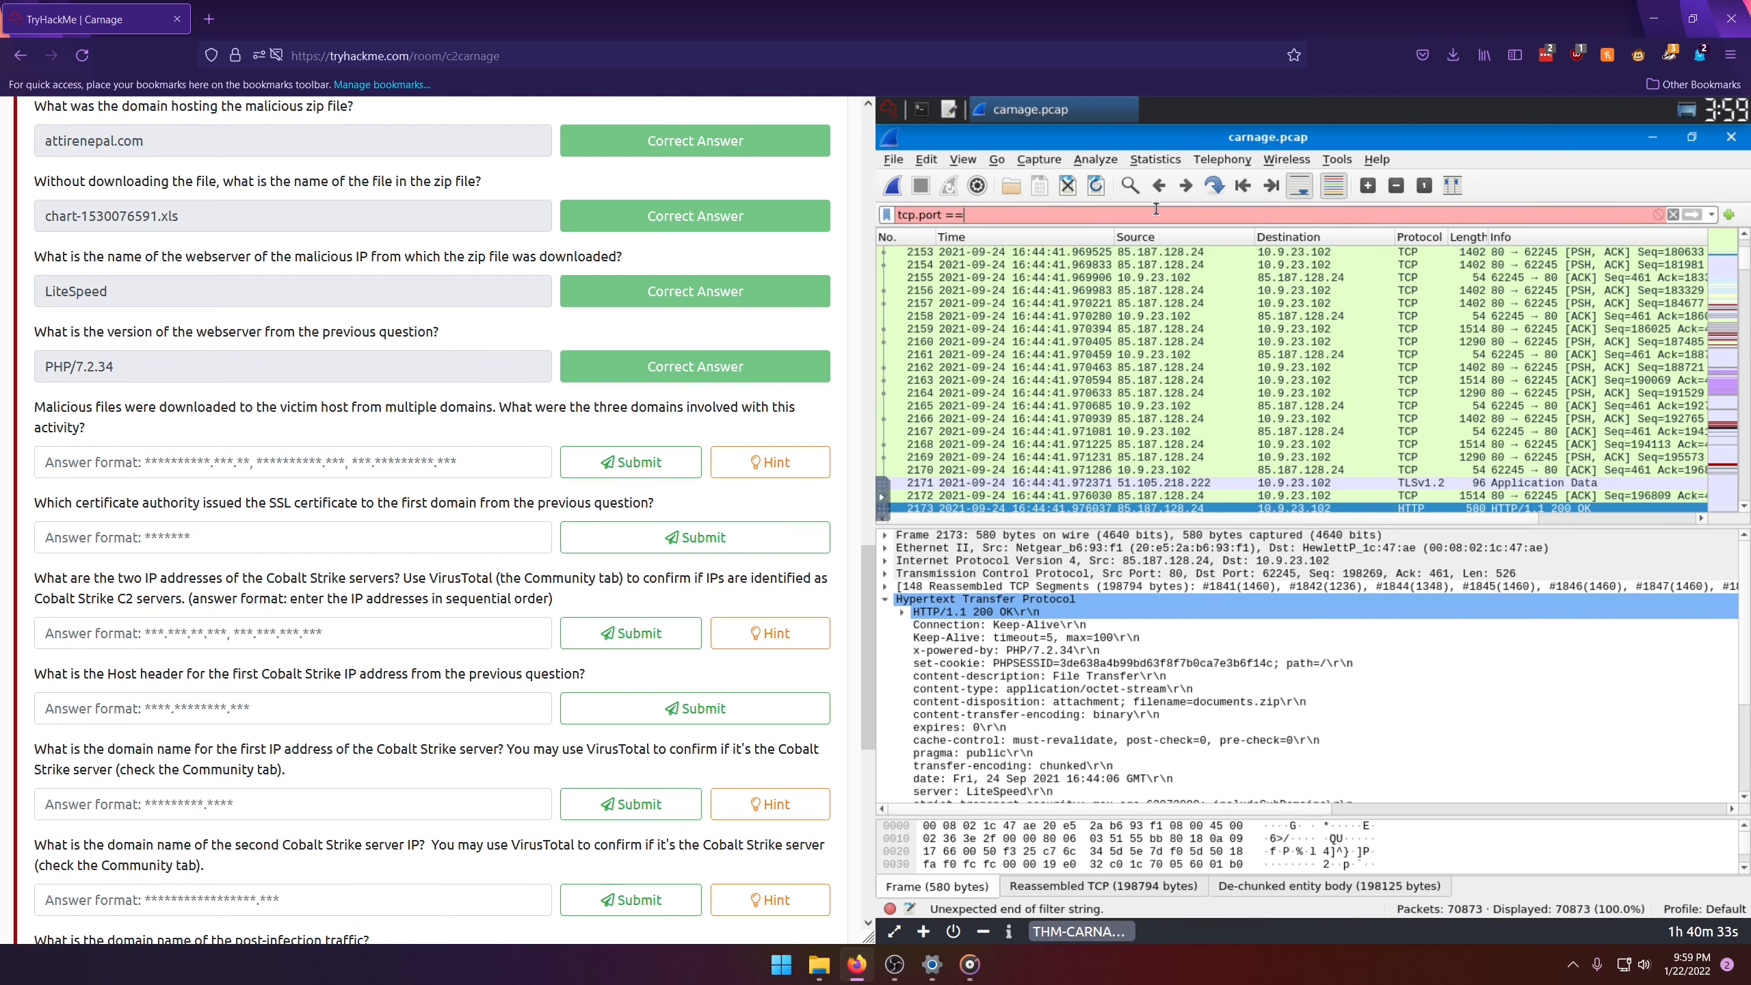
type(" 443")
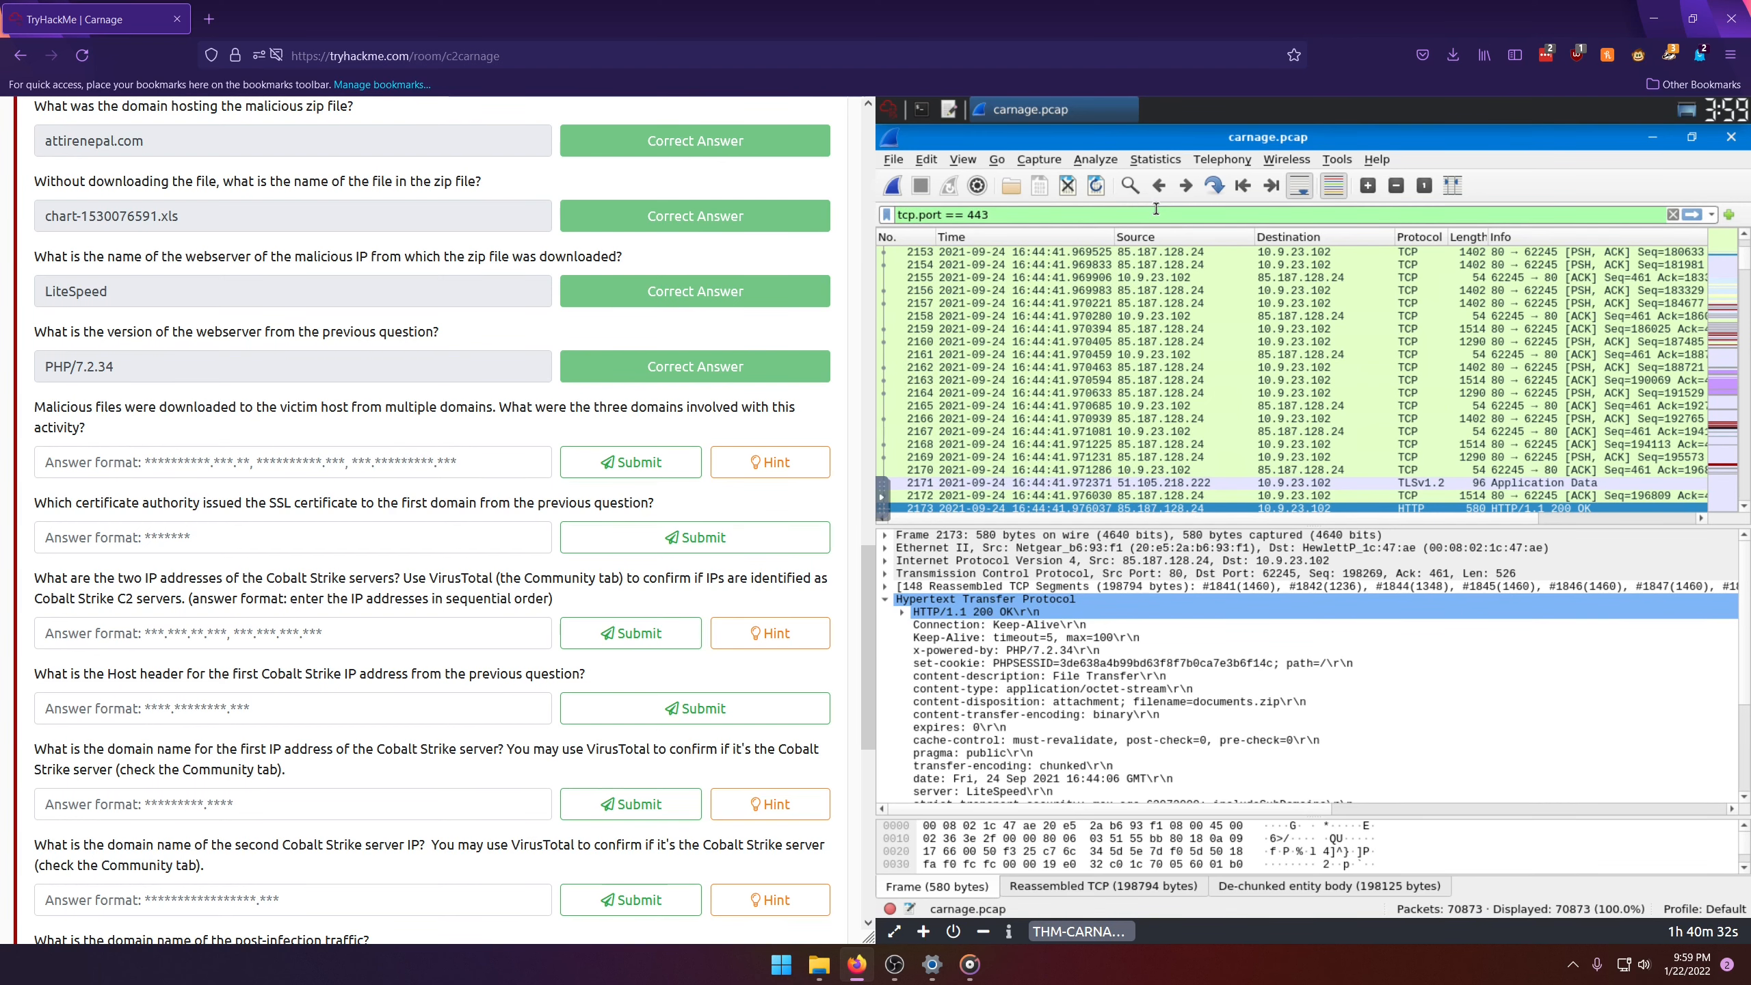
key("Return")
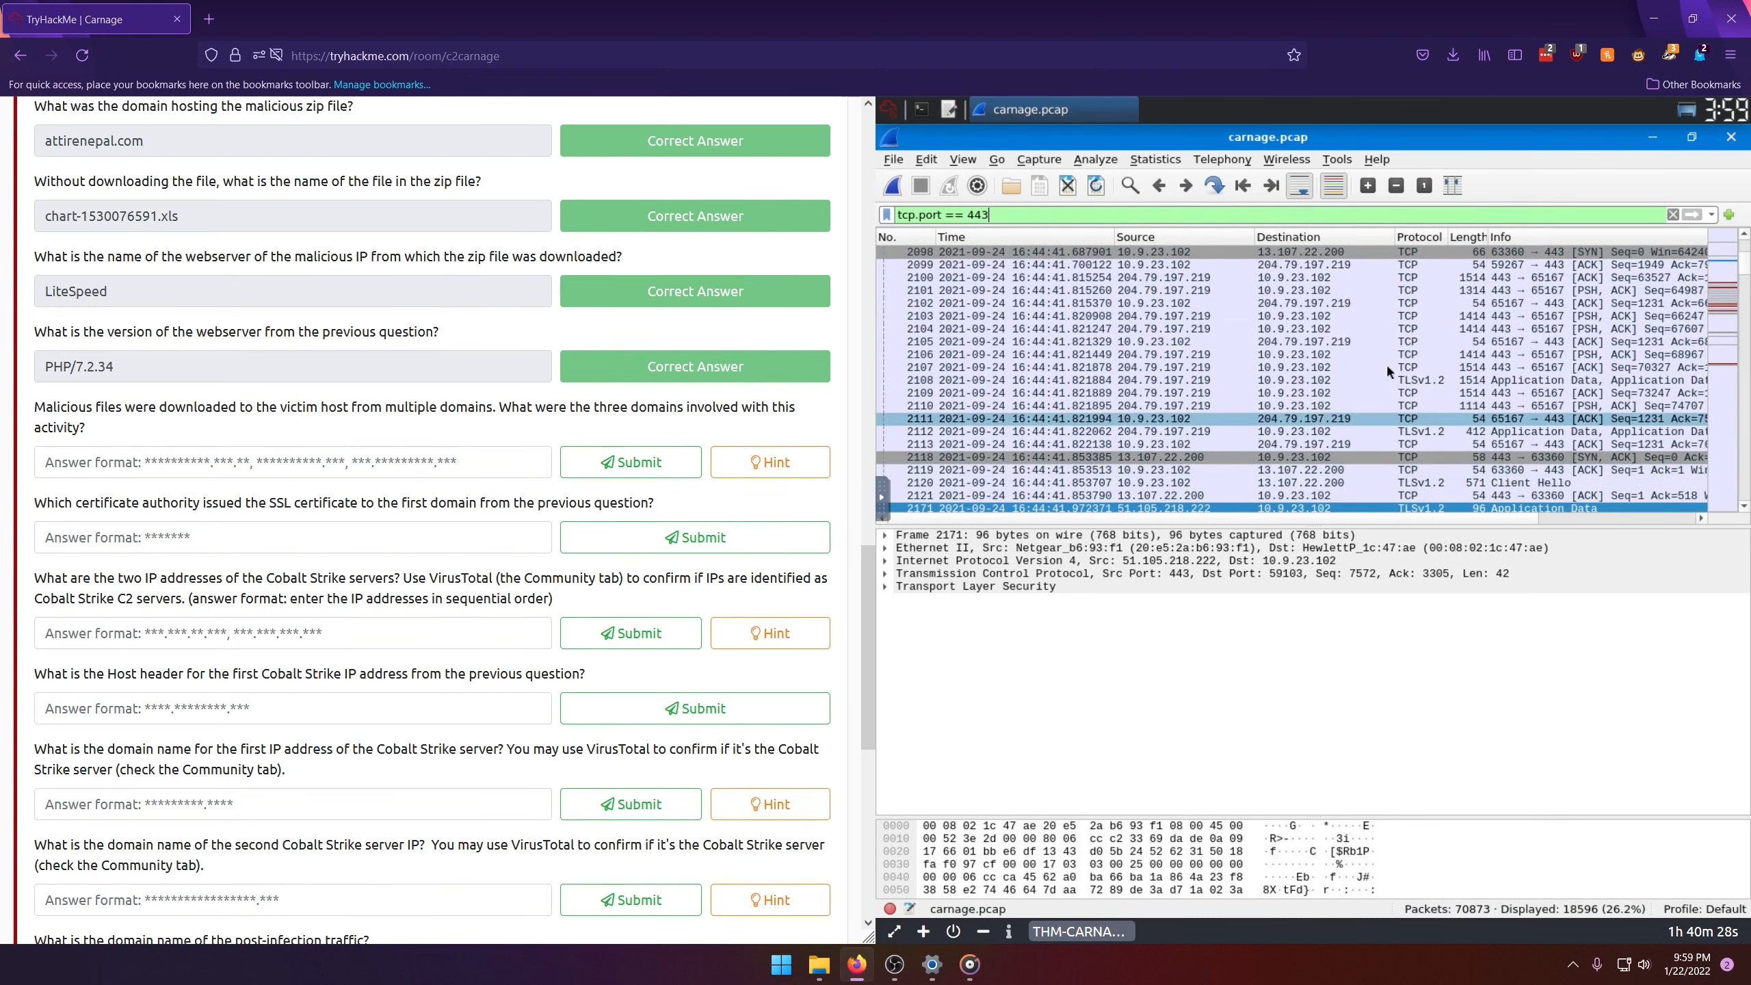
Step: Expand the TLS handshake details of Client Hello packet 2120 down to the Server Name Indication extension
scroll(1387, 371, "down", 3)
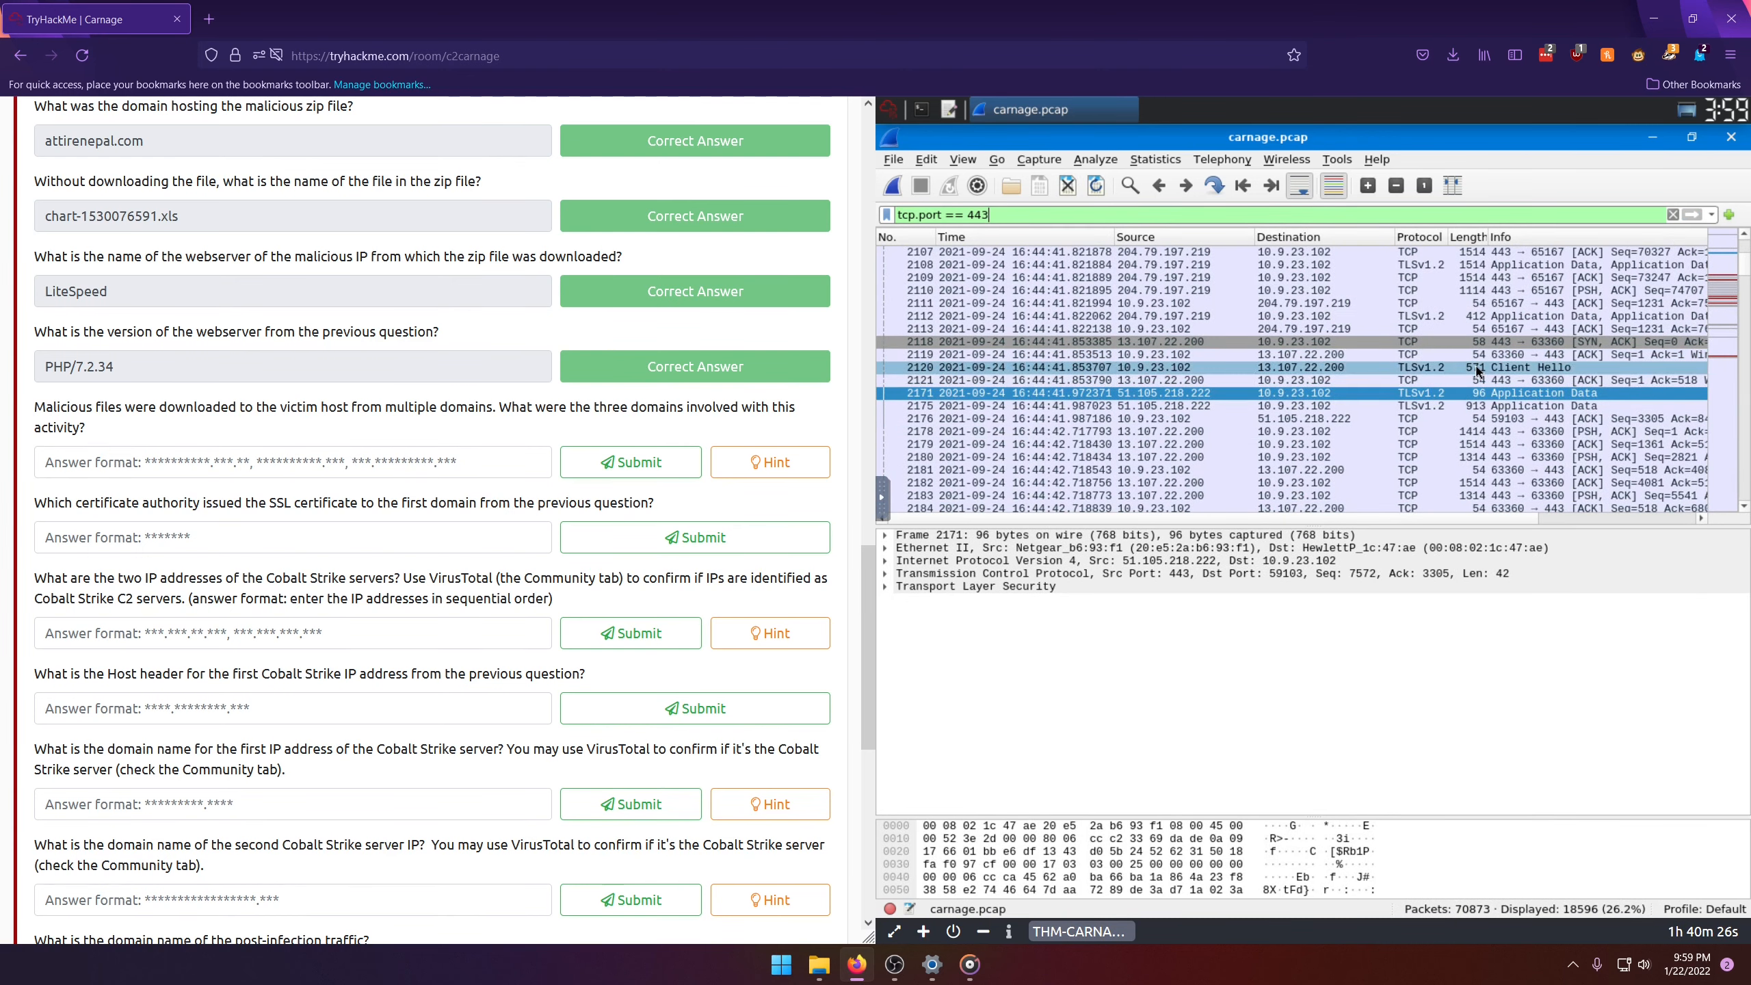
left_click(1476, 372)
left_click(885, 586)
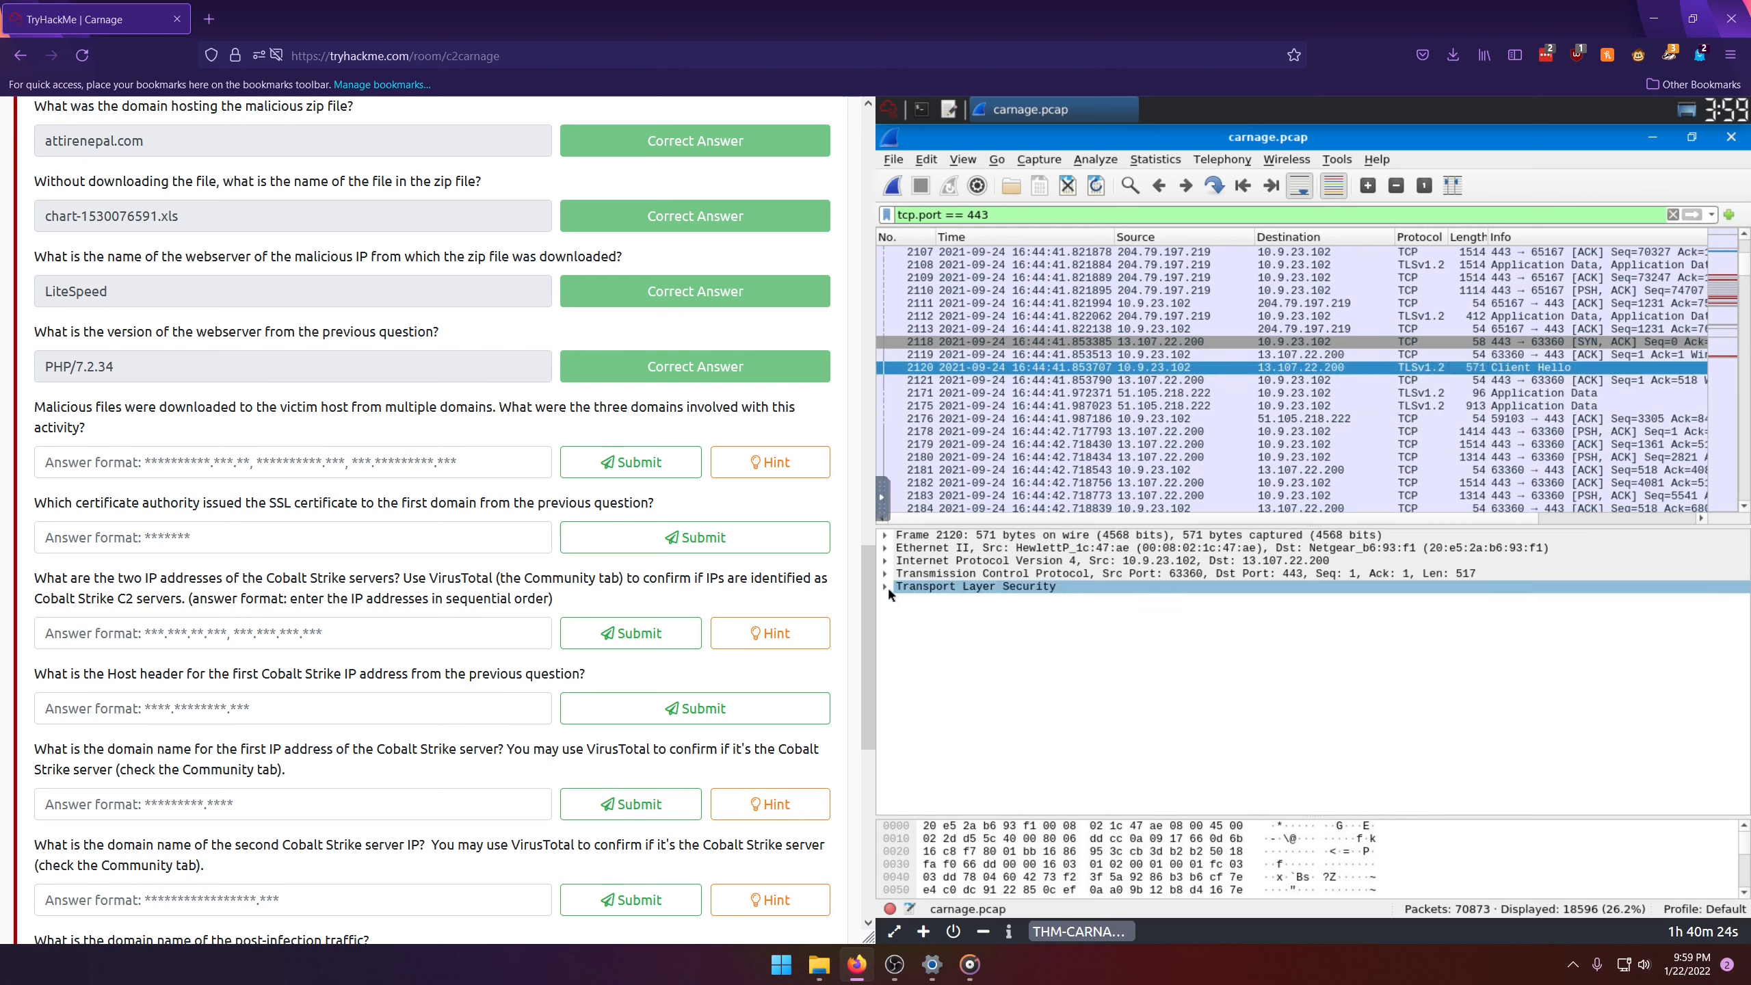
left_click(903, 599)
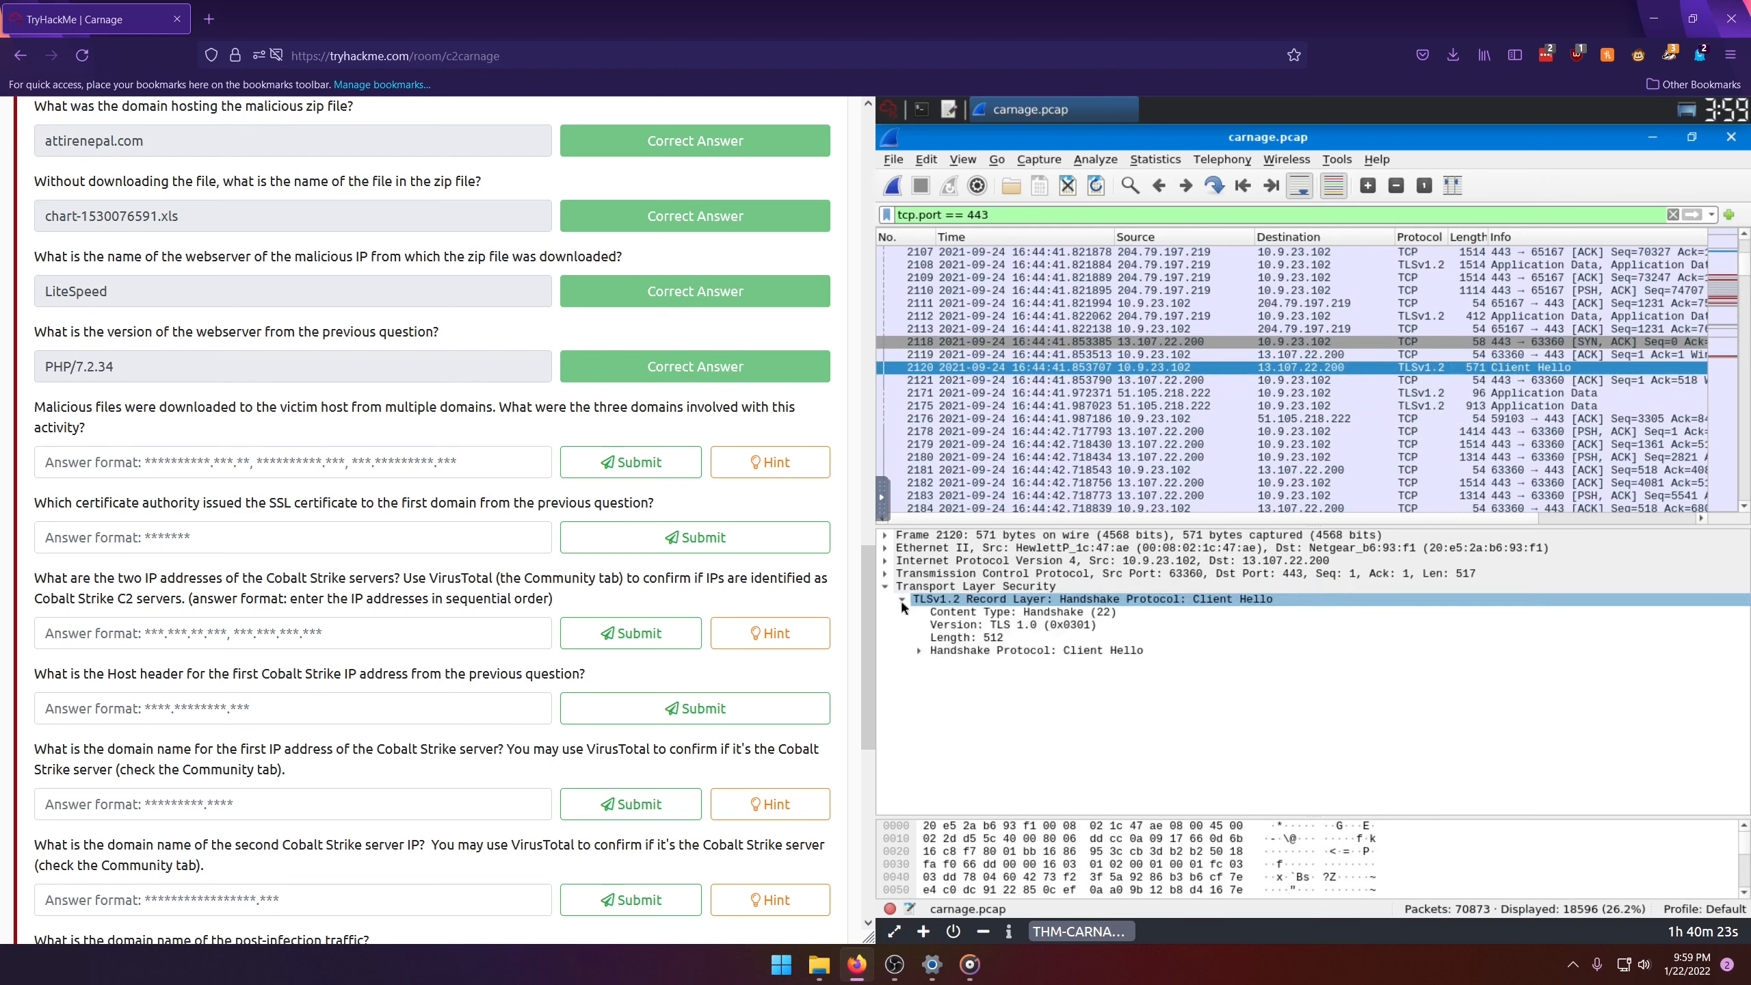
left_click(918, 651)
scroll(913, 669, "down", 1)
scroll(913, 676, "down", 4)
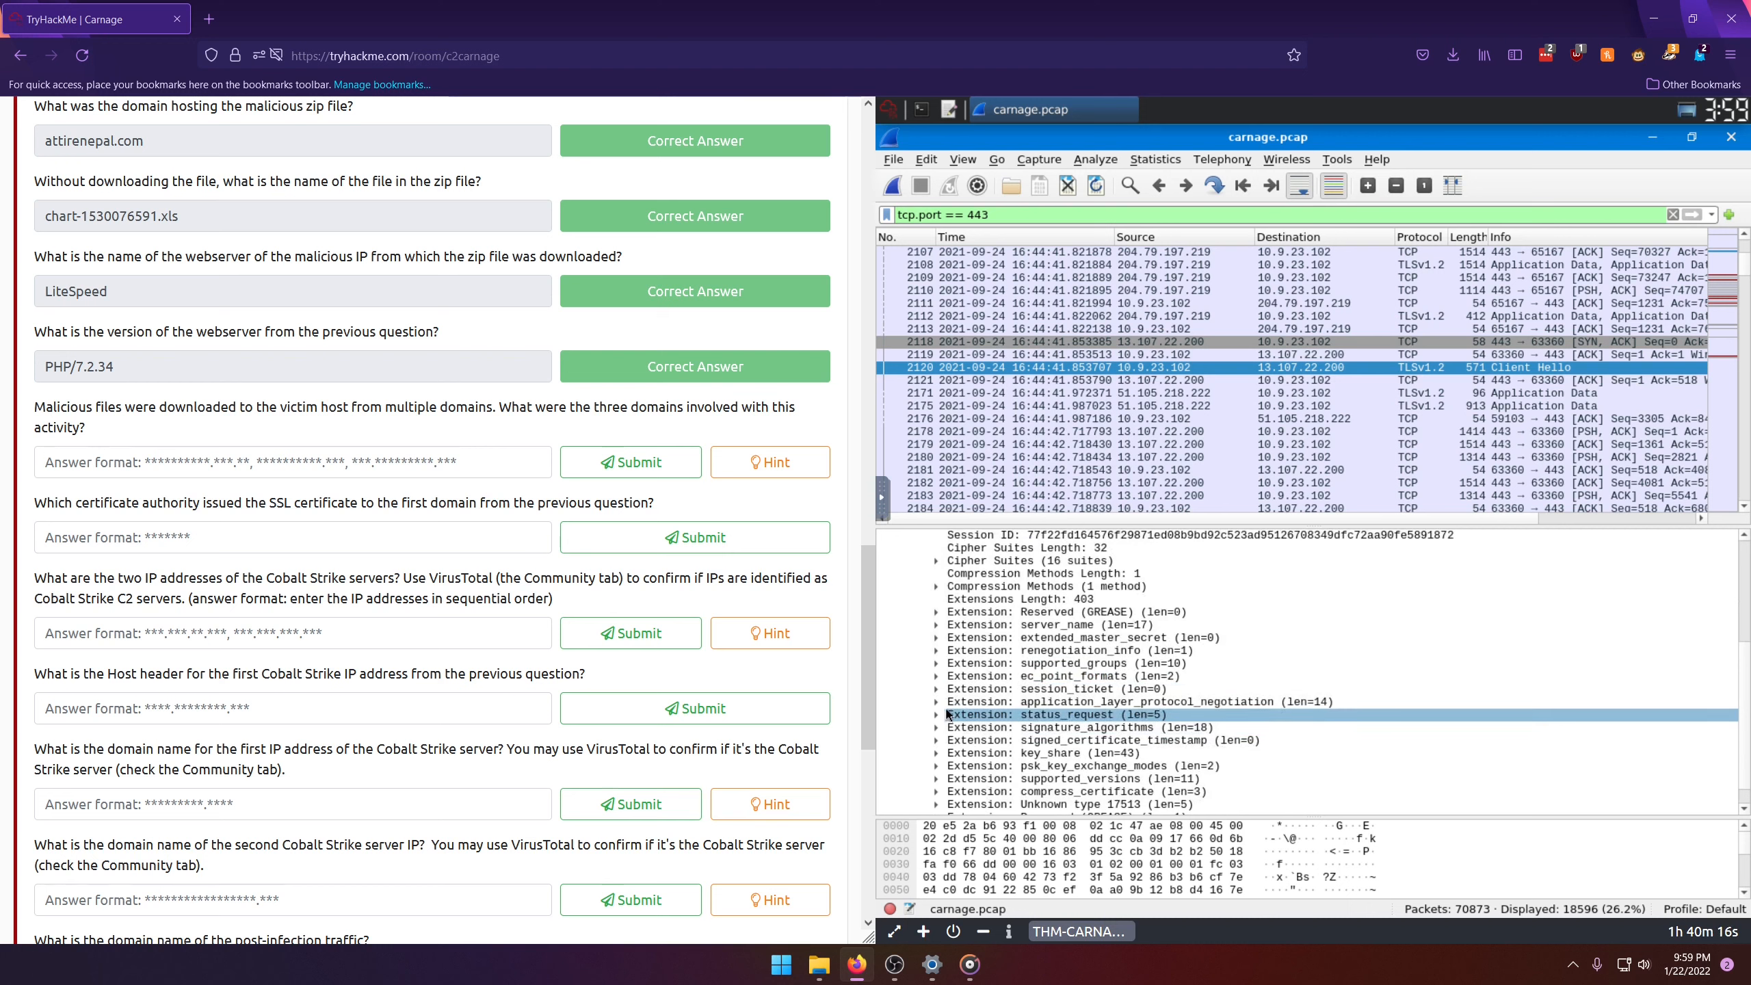
scroll(944, 689, "down", 1)
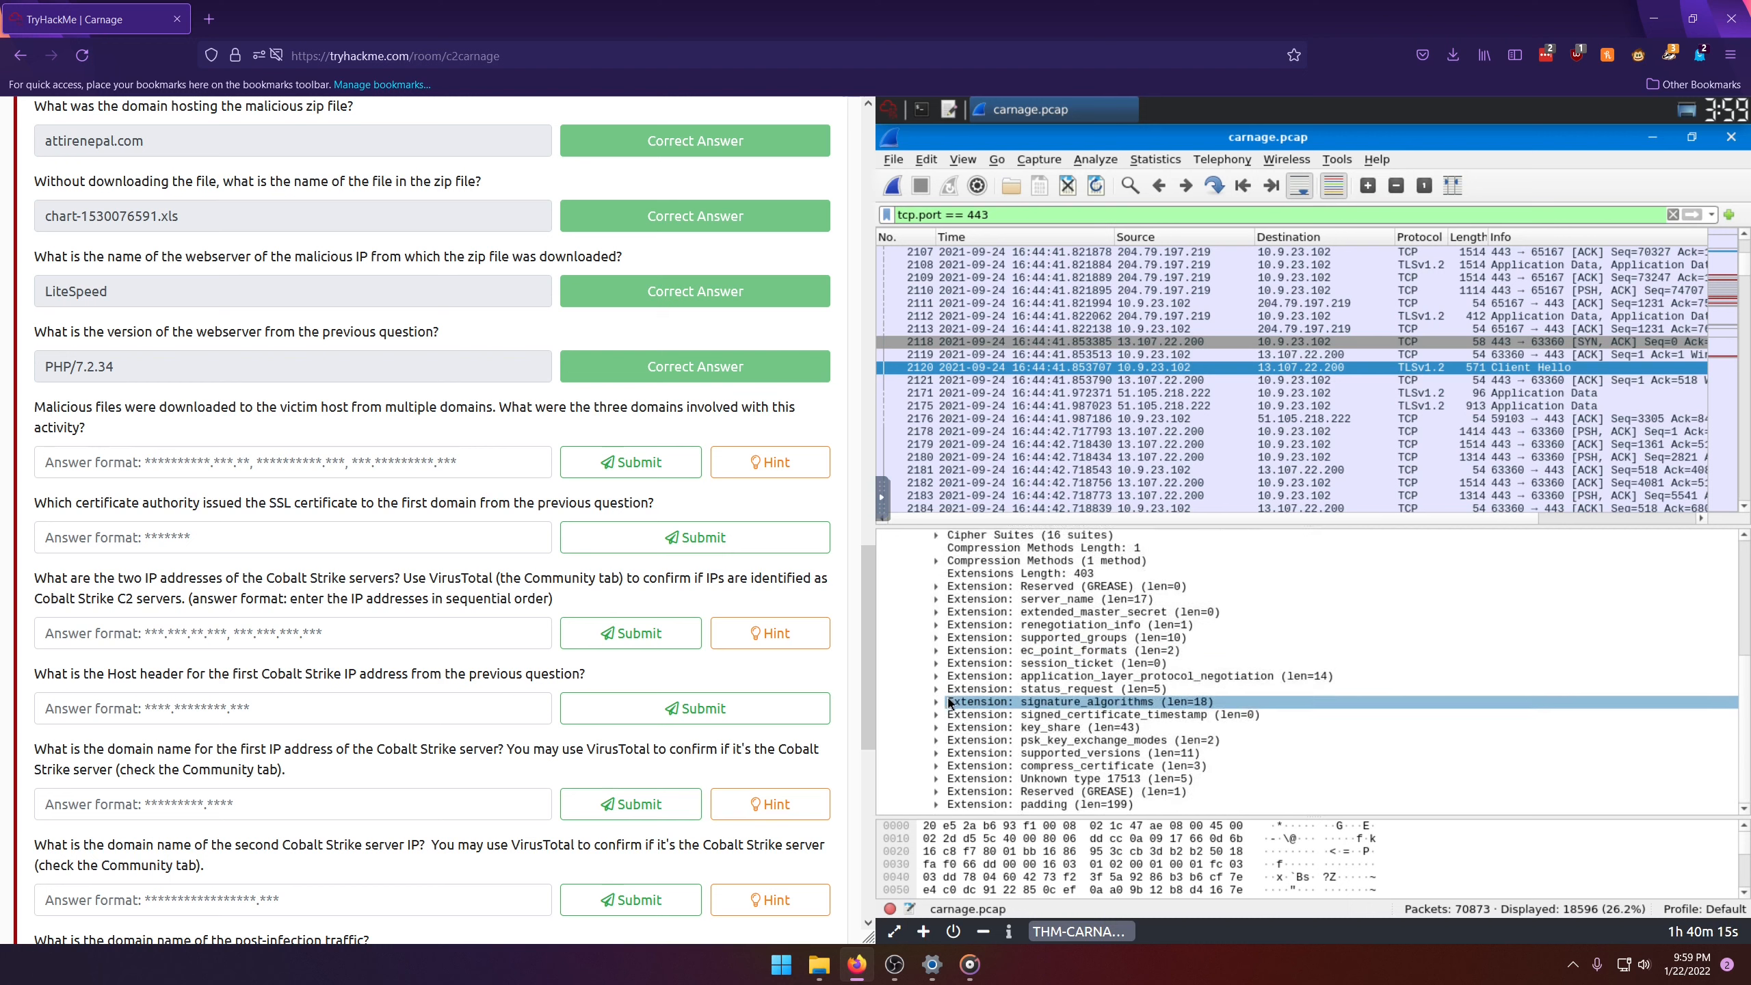
left_click(936, 599)
left_click(953, 639)
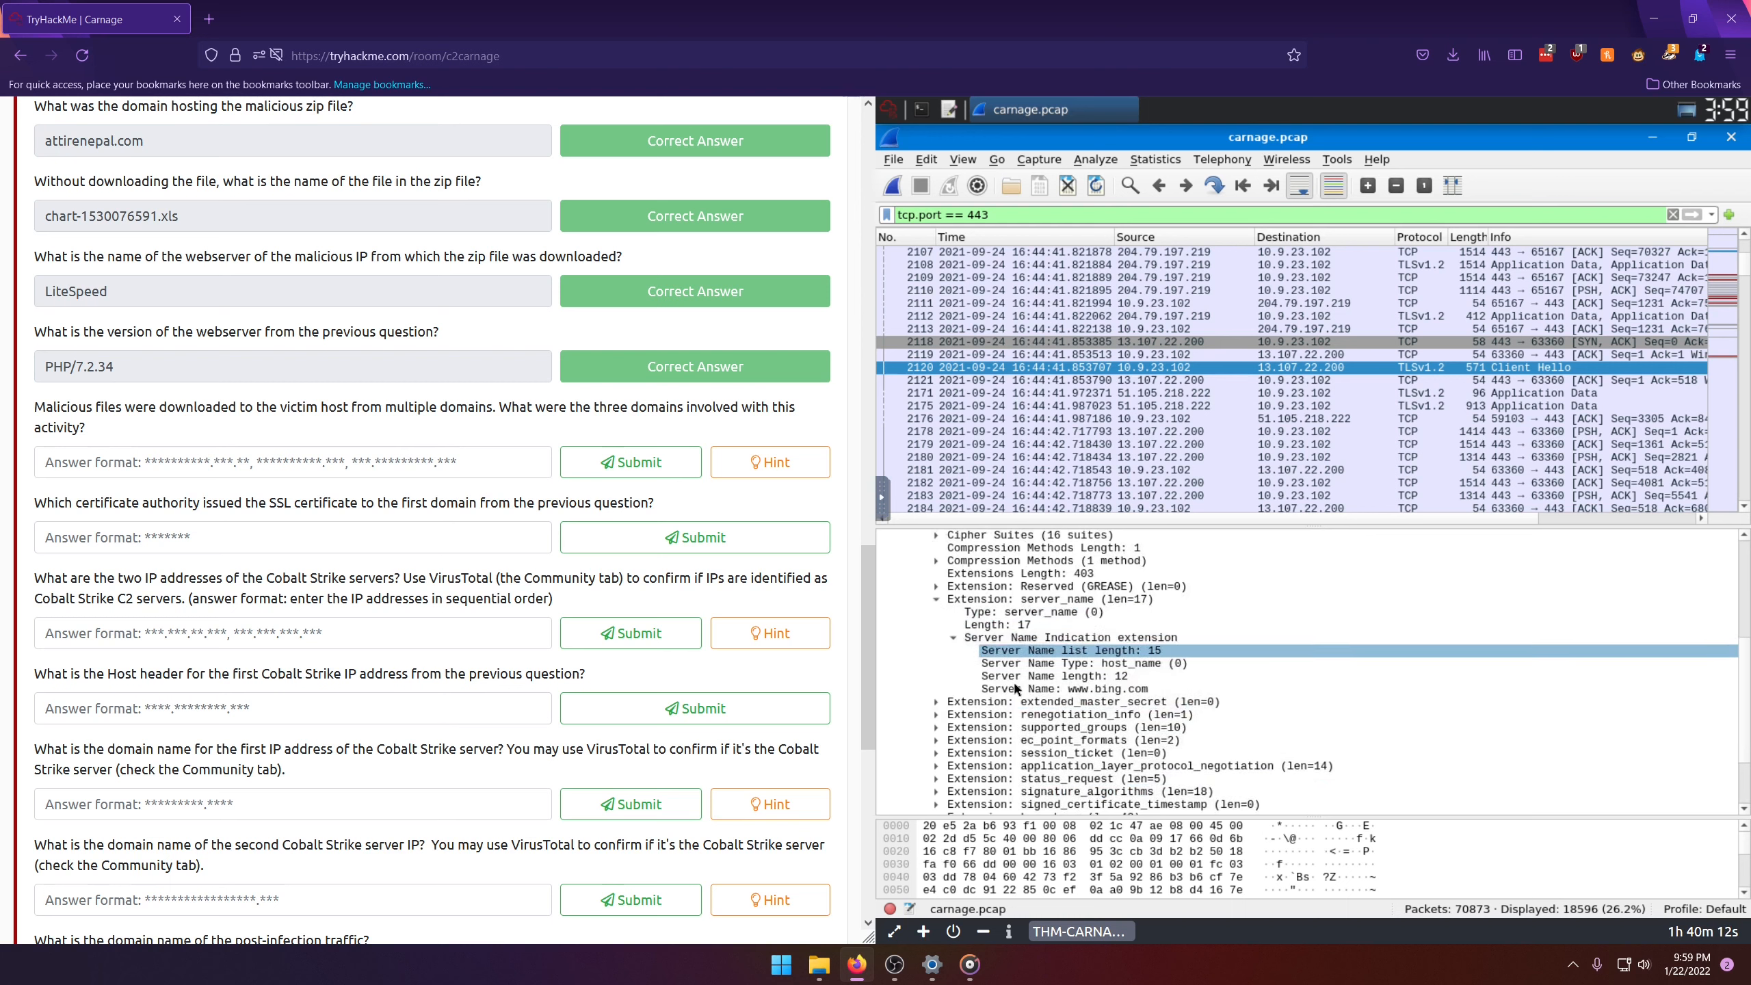
Step: Add the handshake's Server Name field as a packet list column and place it between Time and Source
left_click(1100, 688)
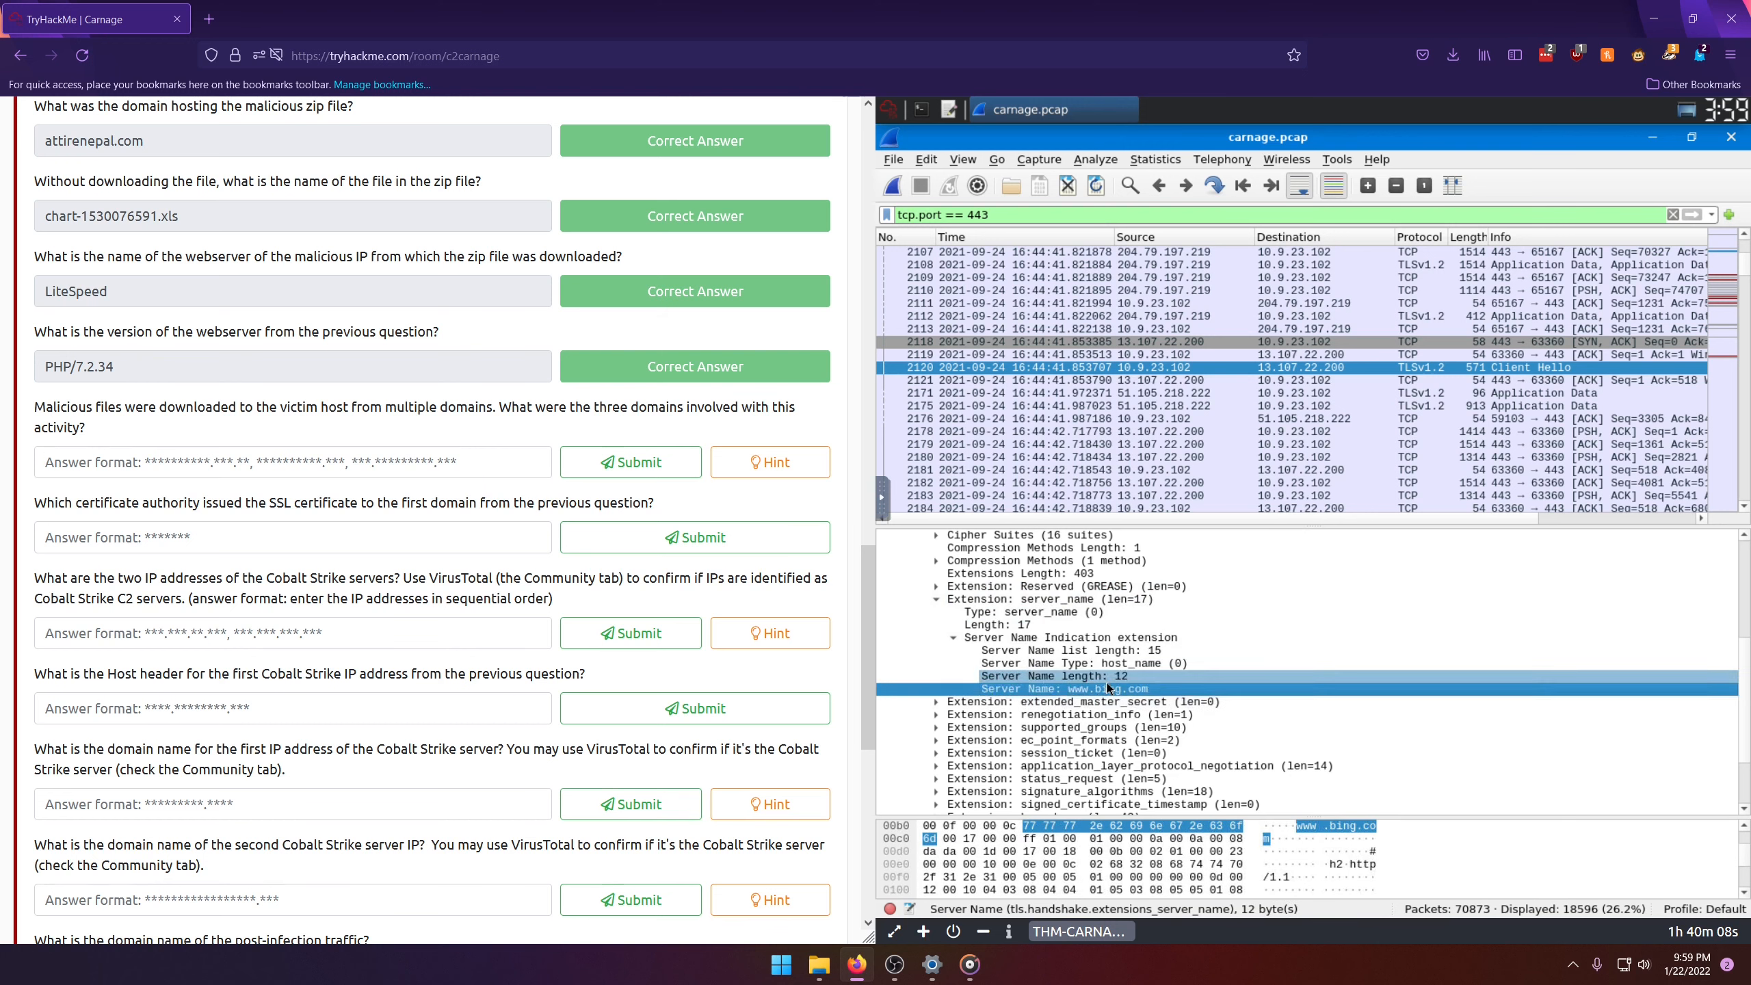
right_click(1106, 688)
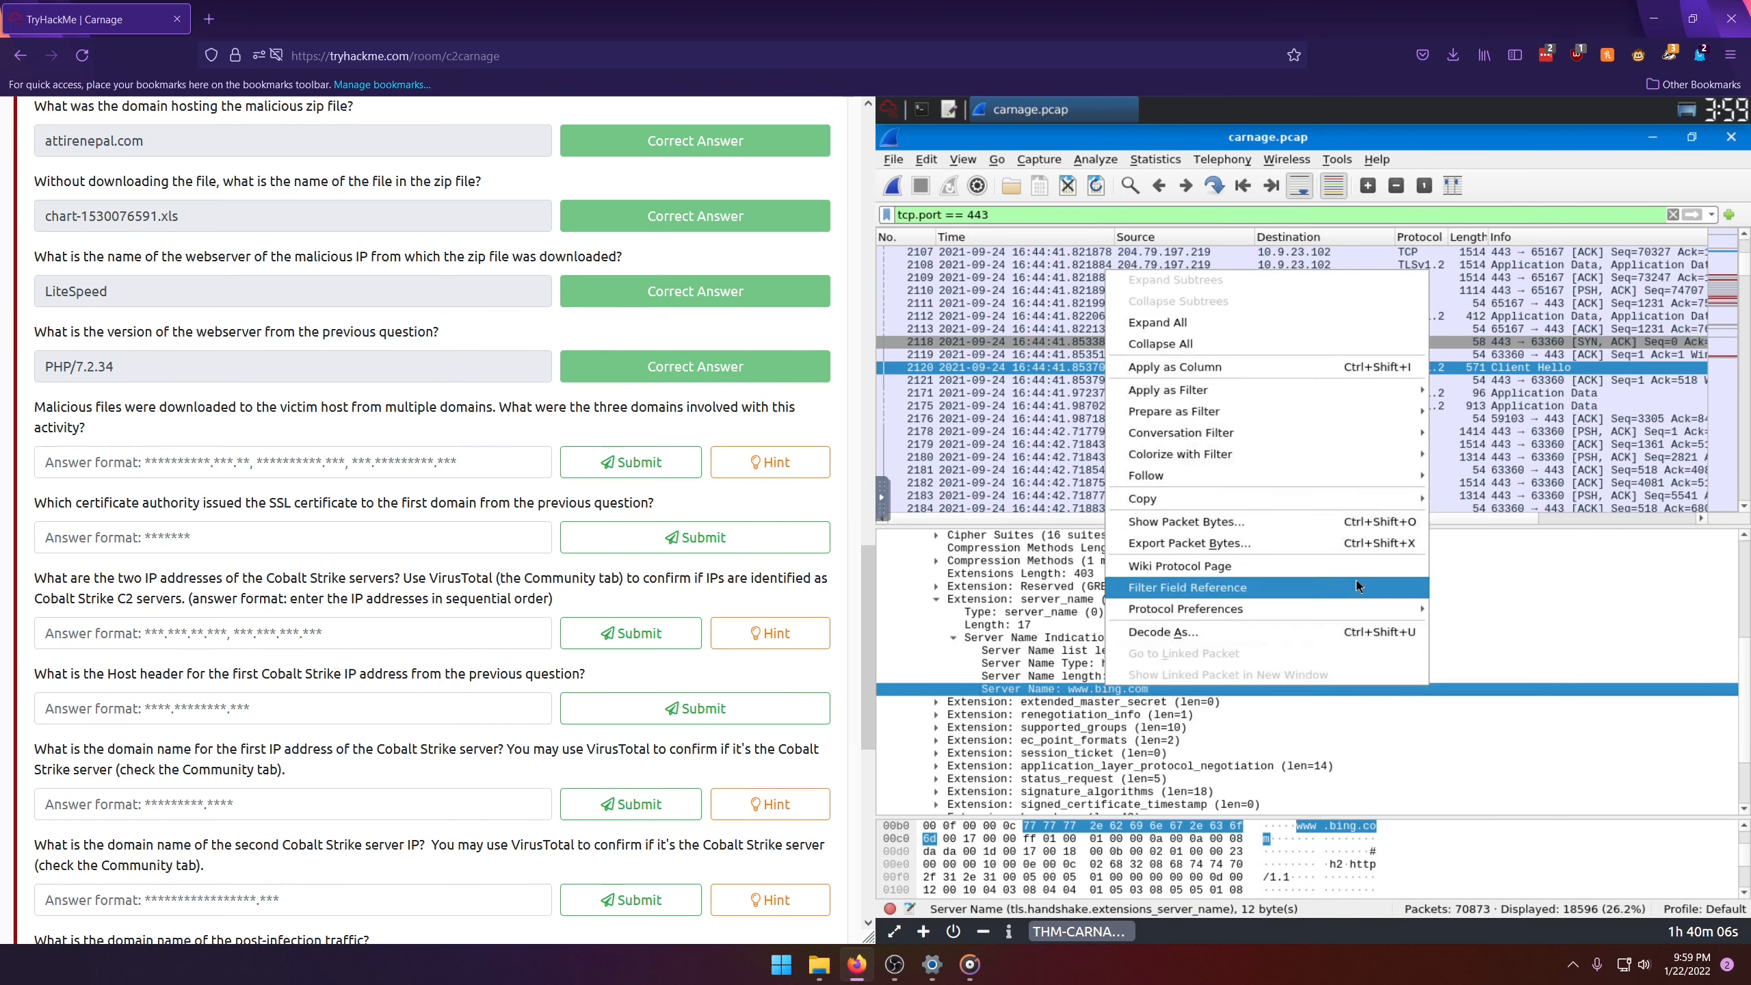
left_click(1277, 370)
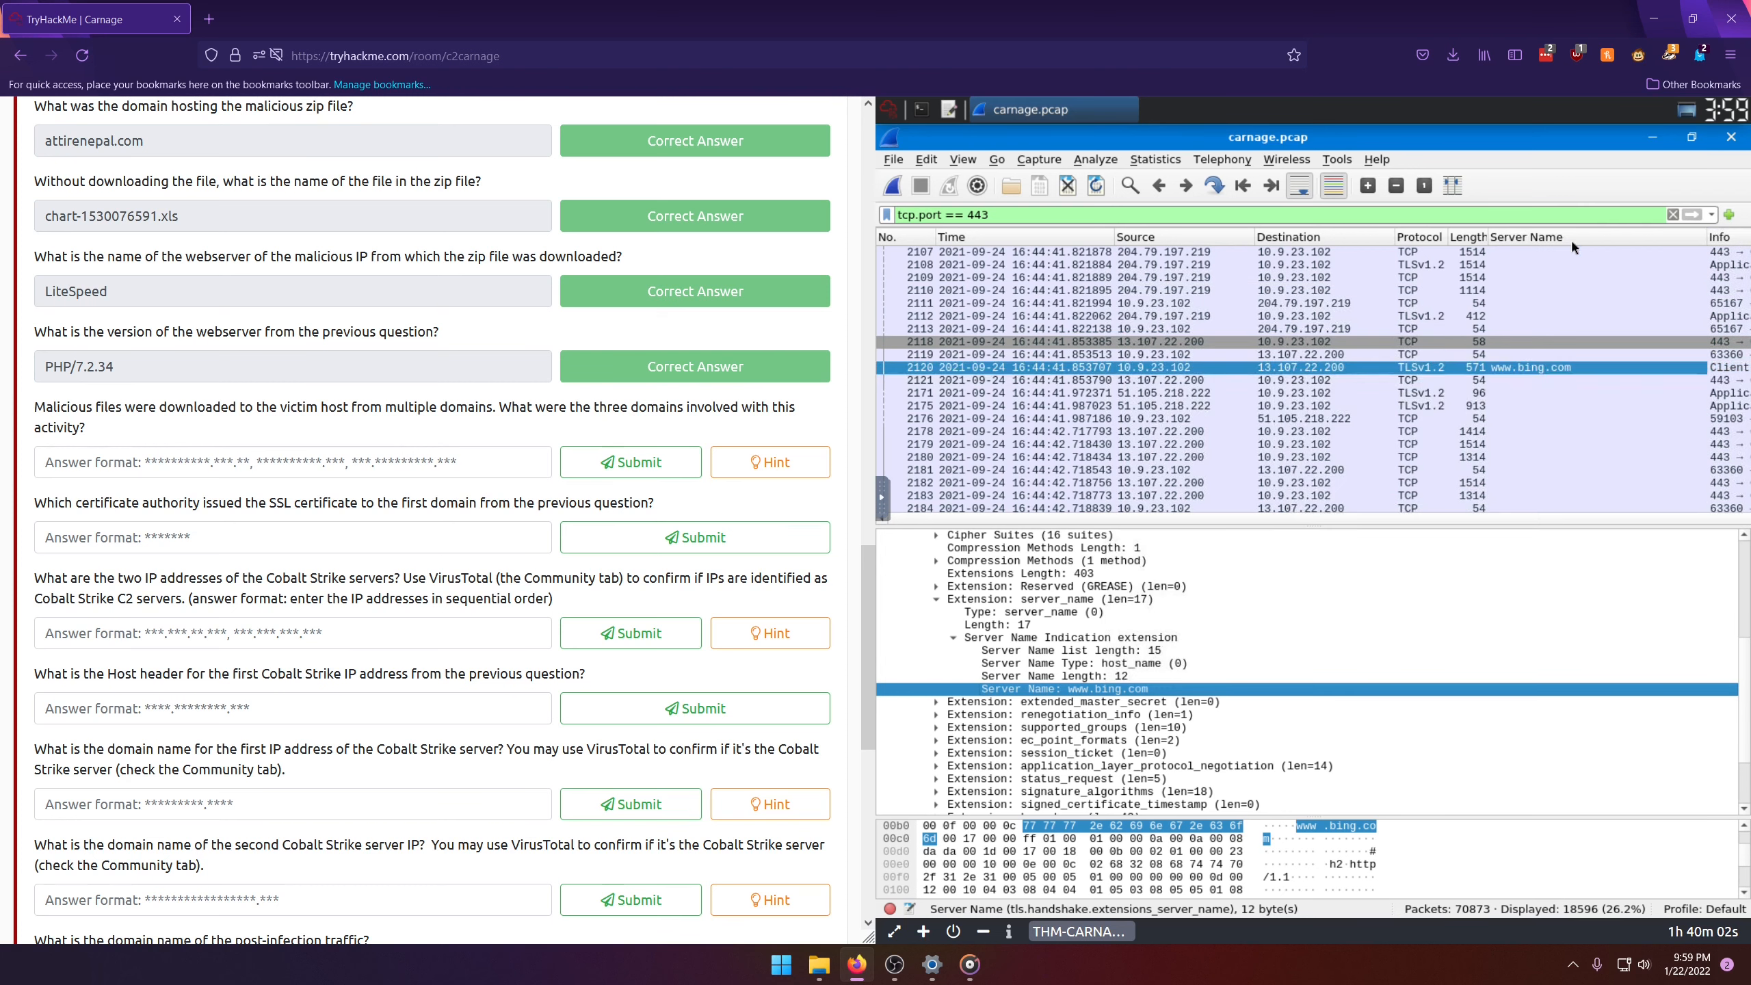
left_click_drag(1571, 238, 1179, 245)
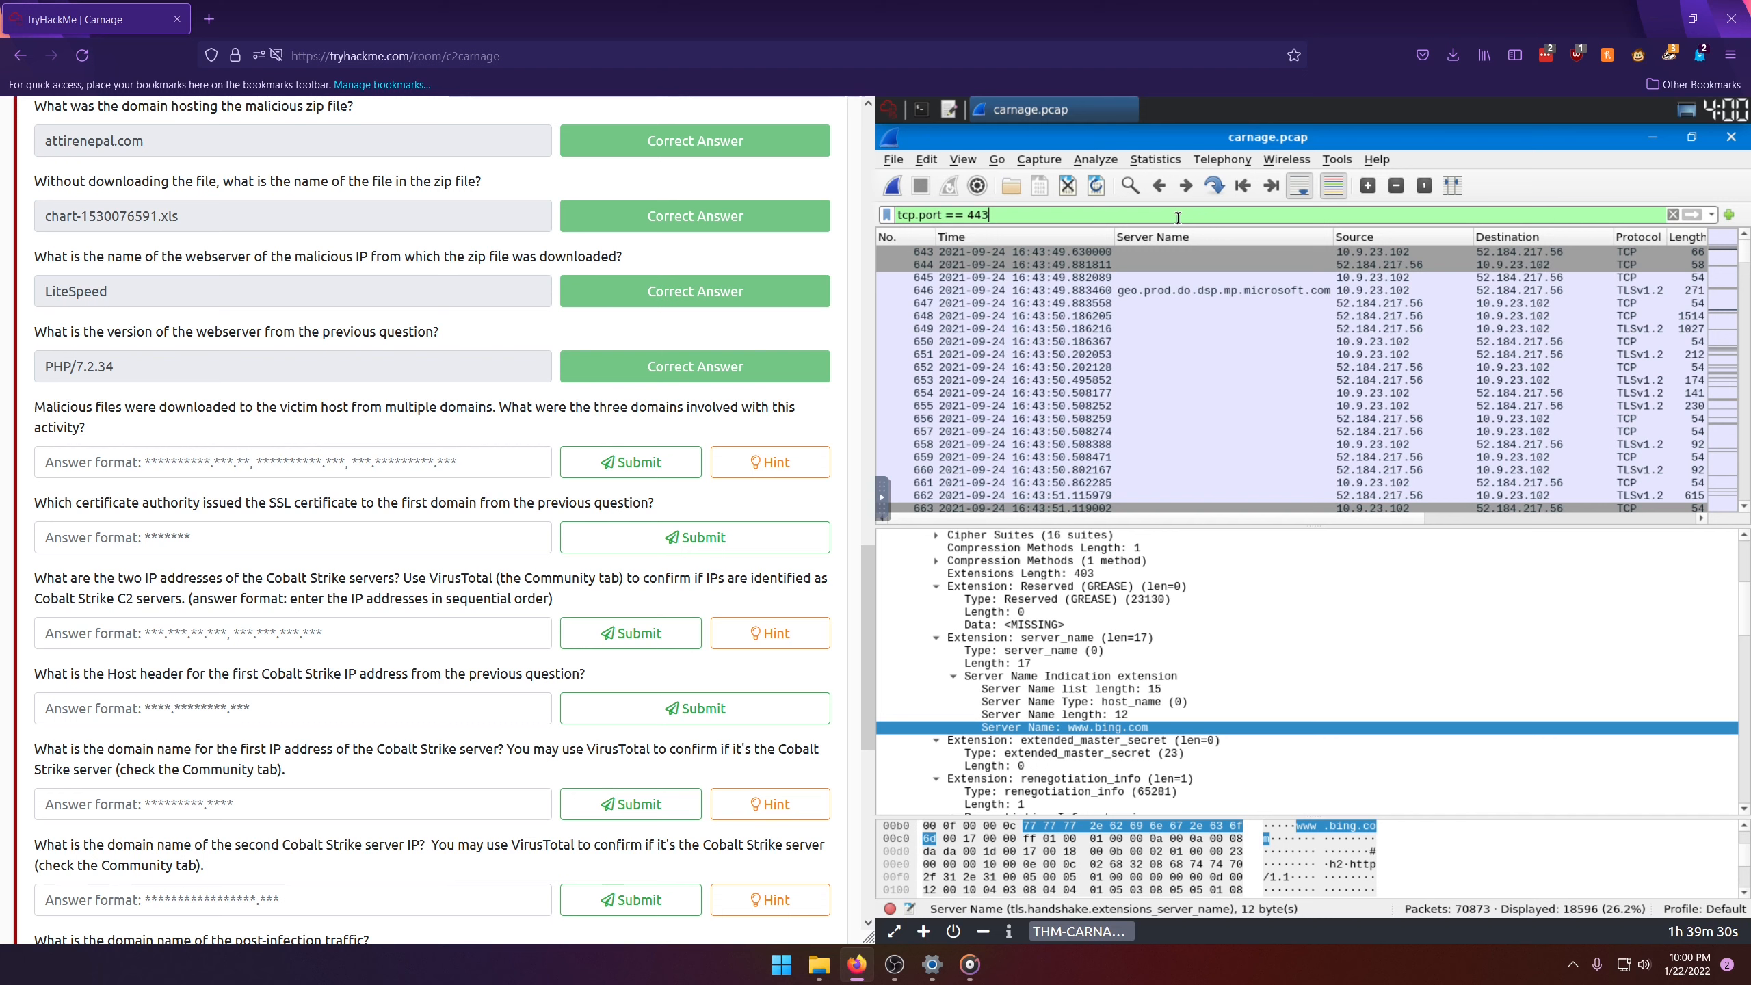
Step: Extend the display filter expression to (tcp.port == 443 or tcp.port == 80 or tcp.port == 8080)
key("Home")
type("(")
key("BackSpace")
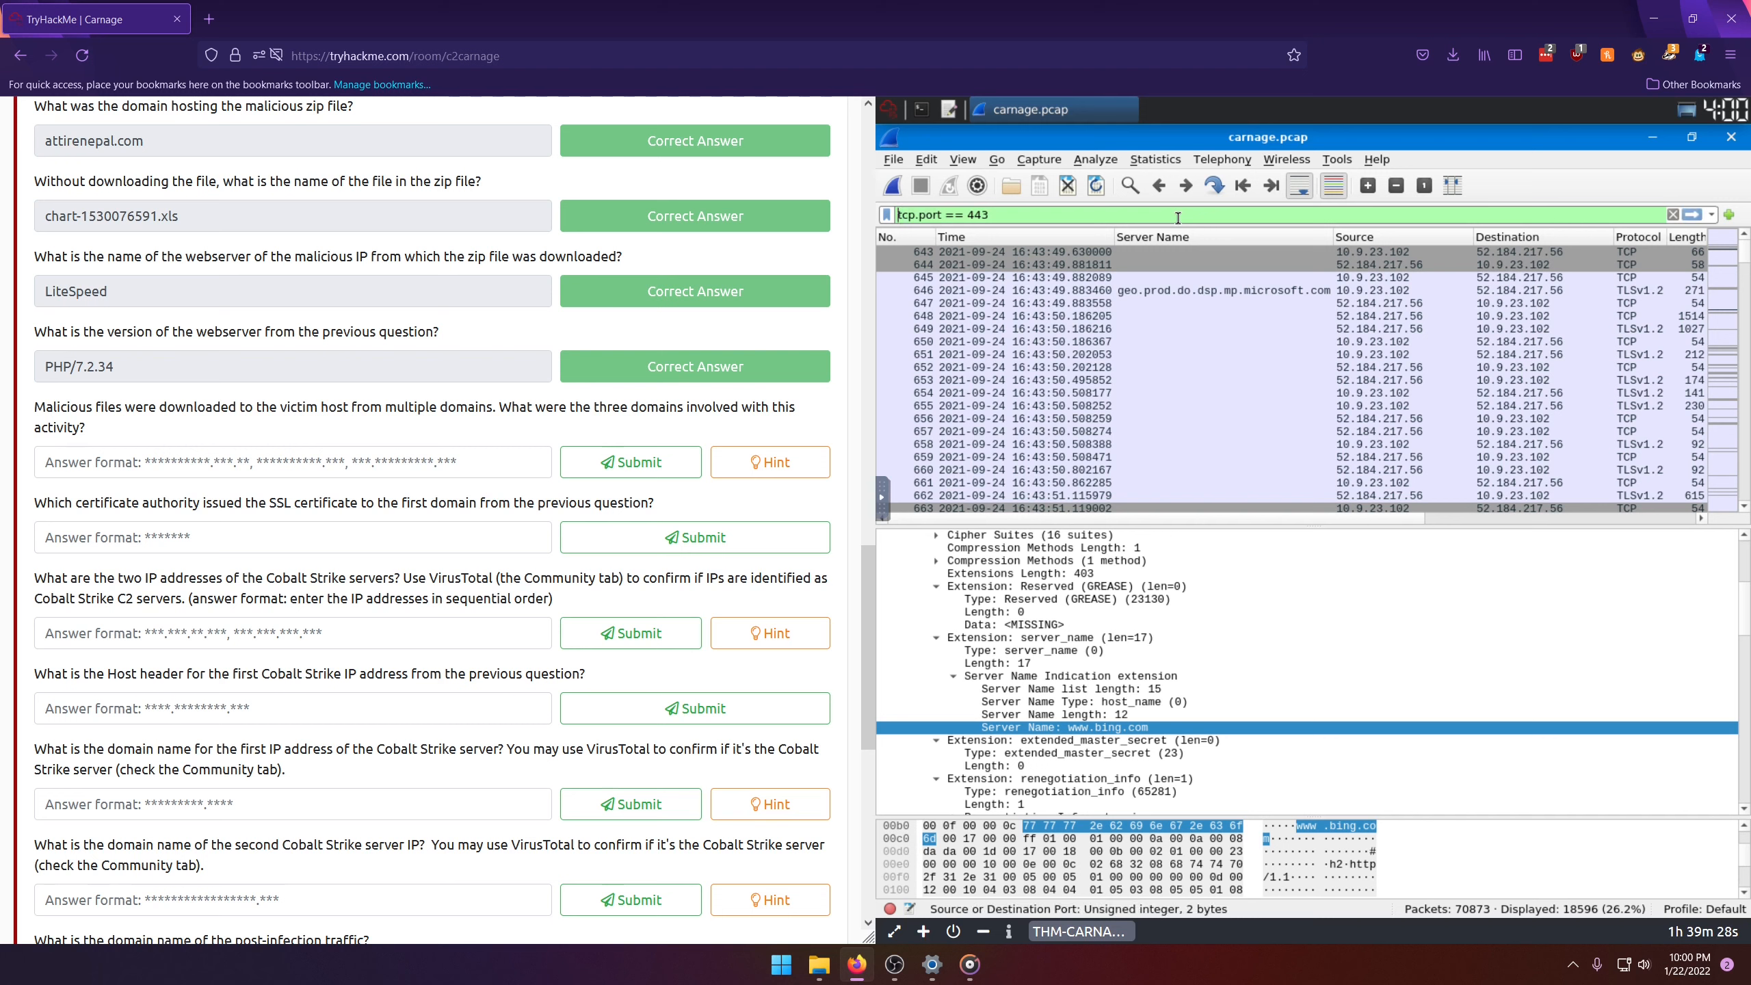
type("(tcp.port")
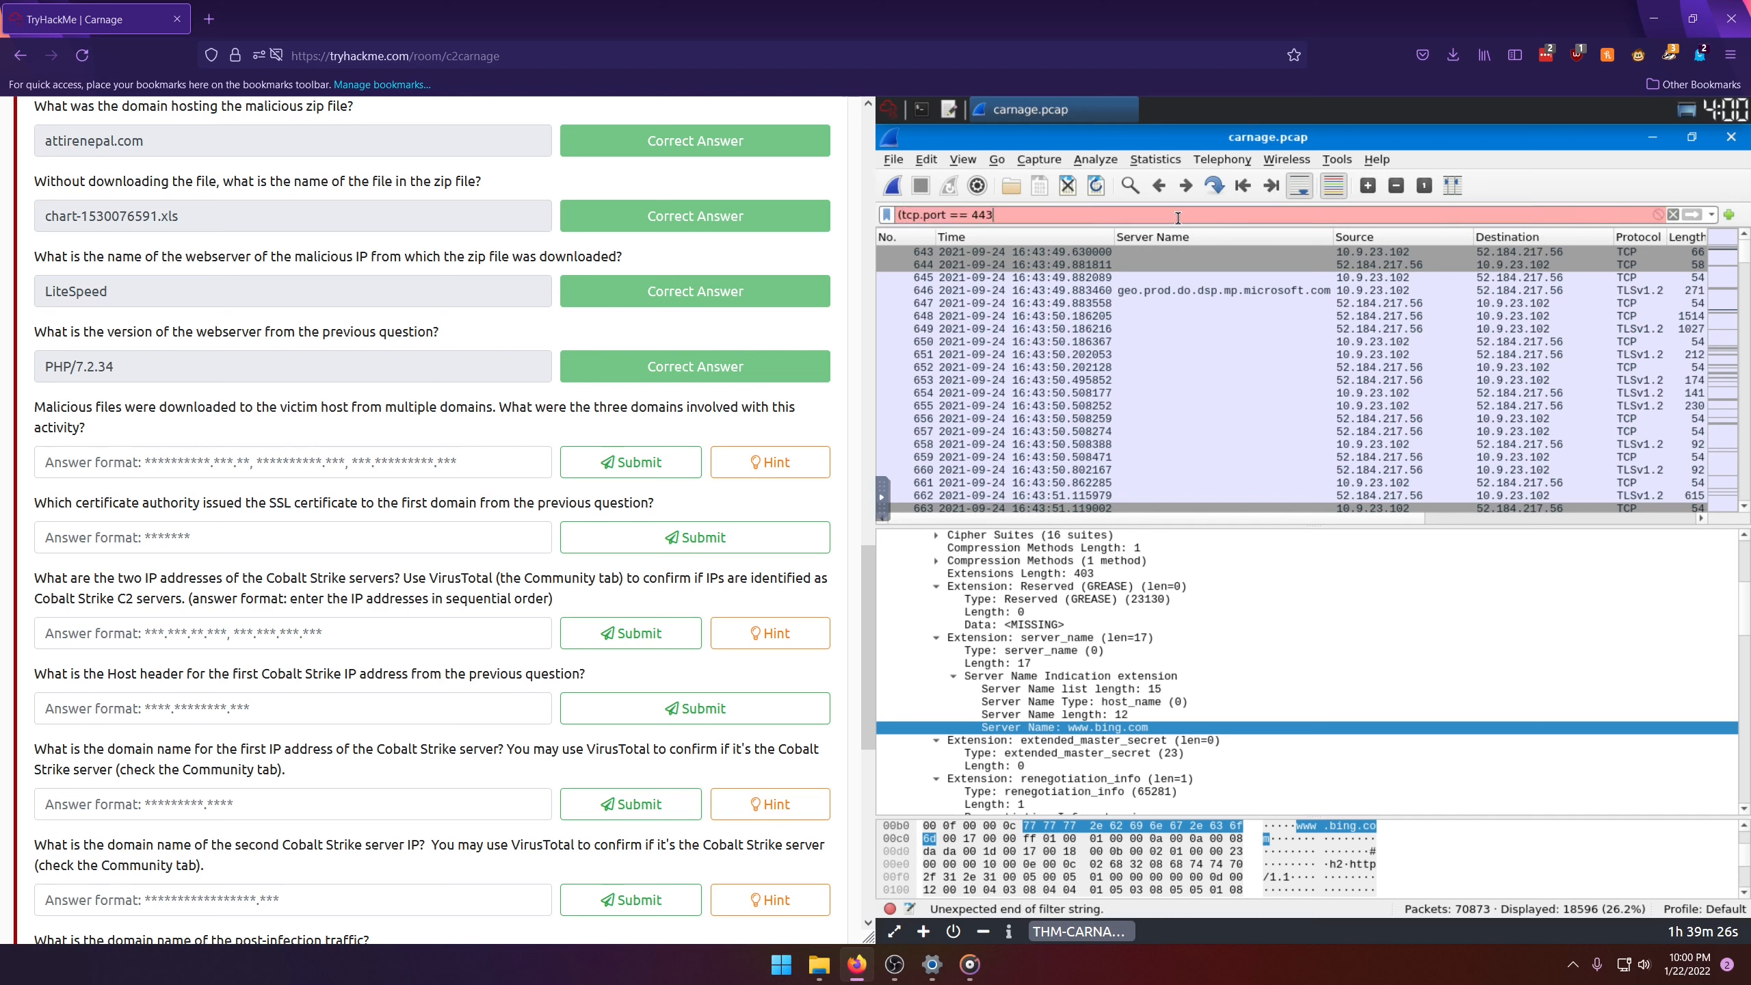
type(" == 443 or tcp.port == 80 or t")
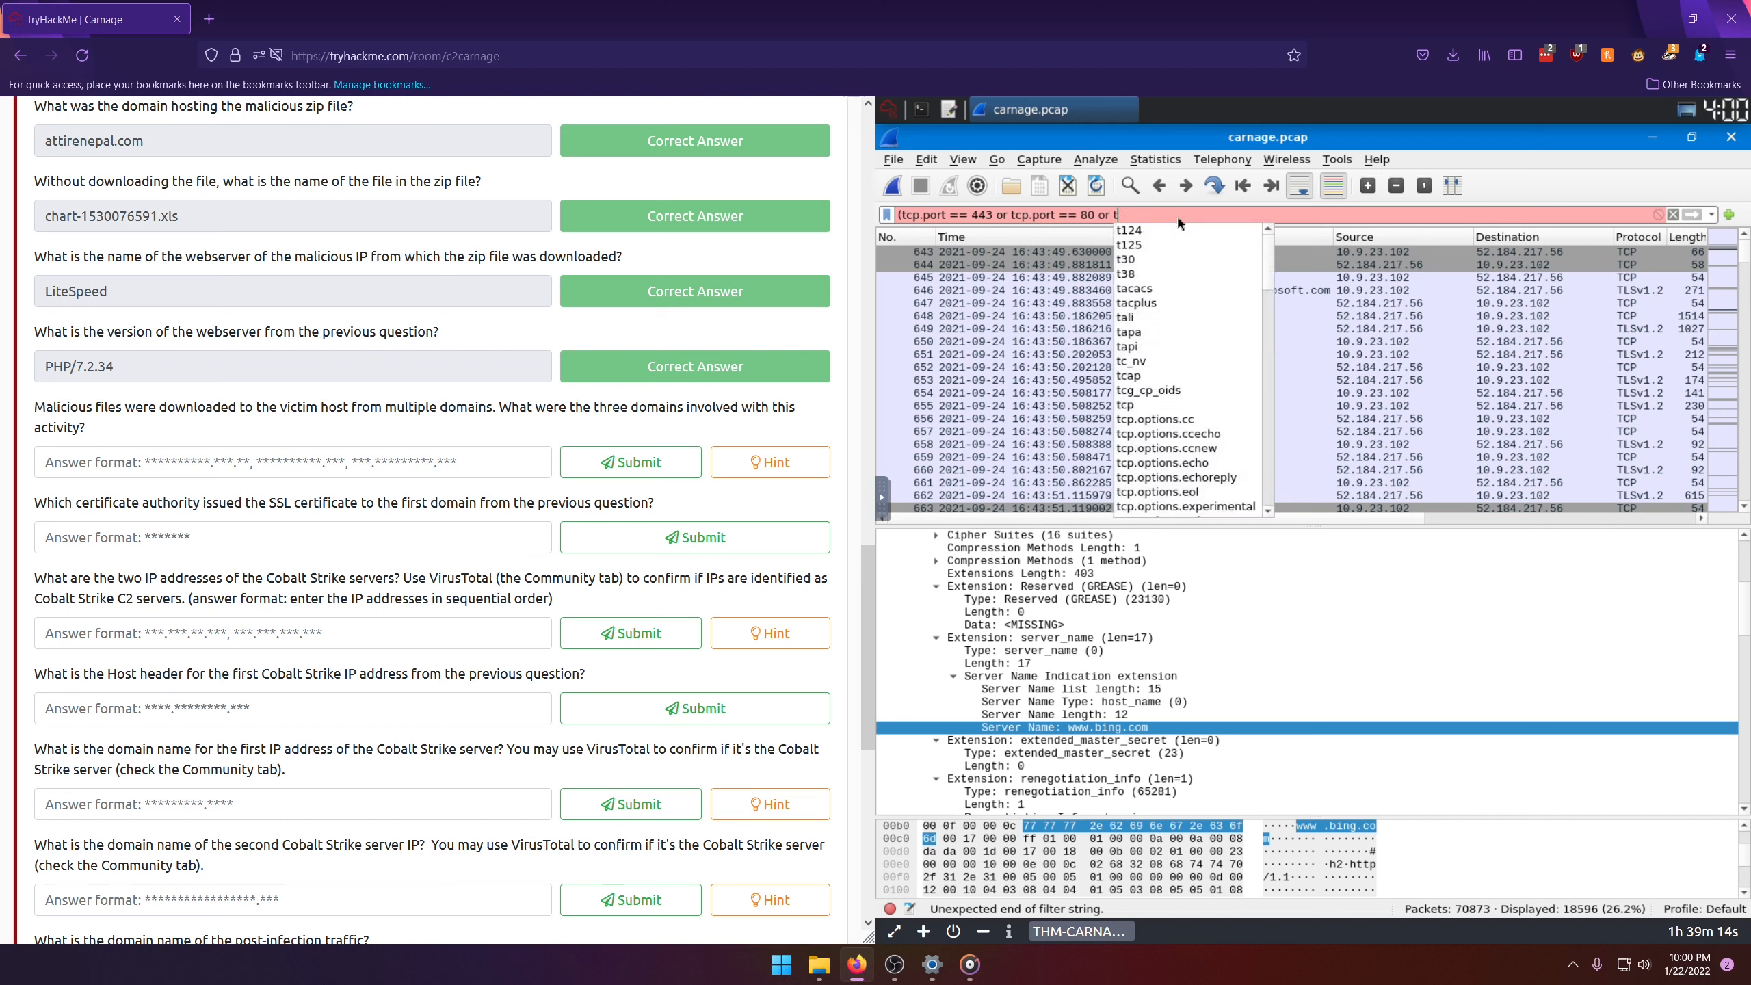
type("cp.port == 9-9")
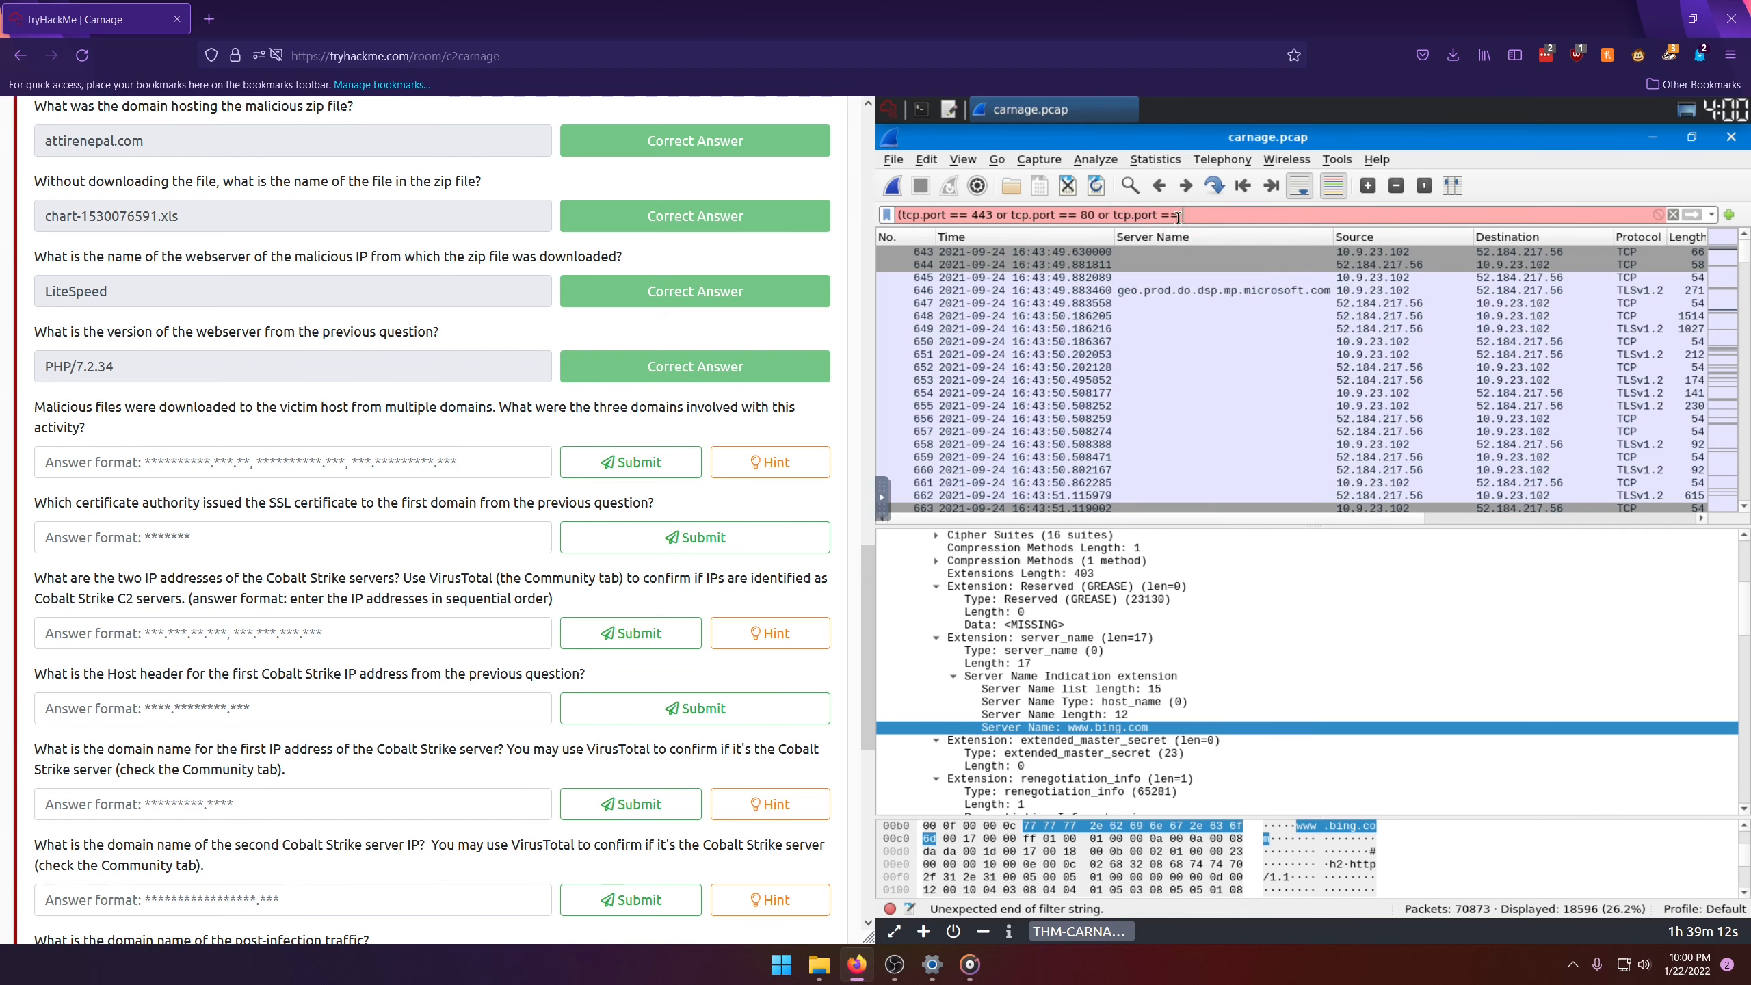
key("BackSpace")
key("BackSpace")
key("BackSpace")
type("8080)")
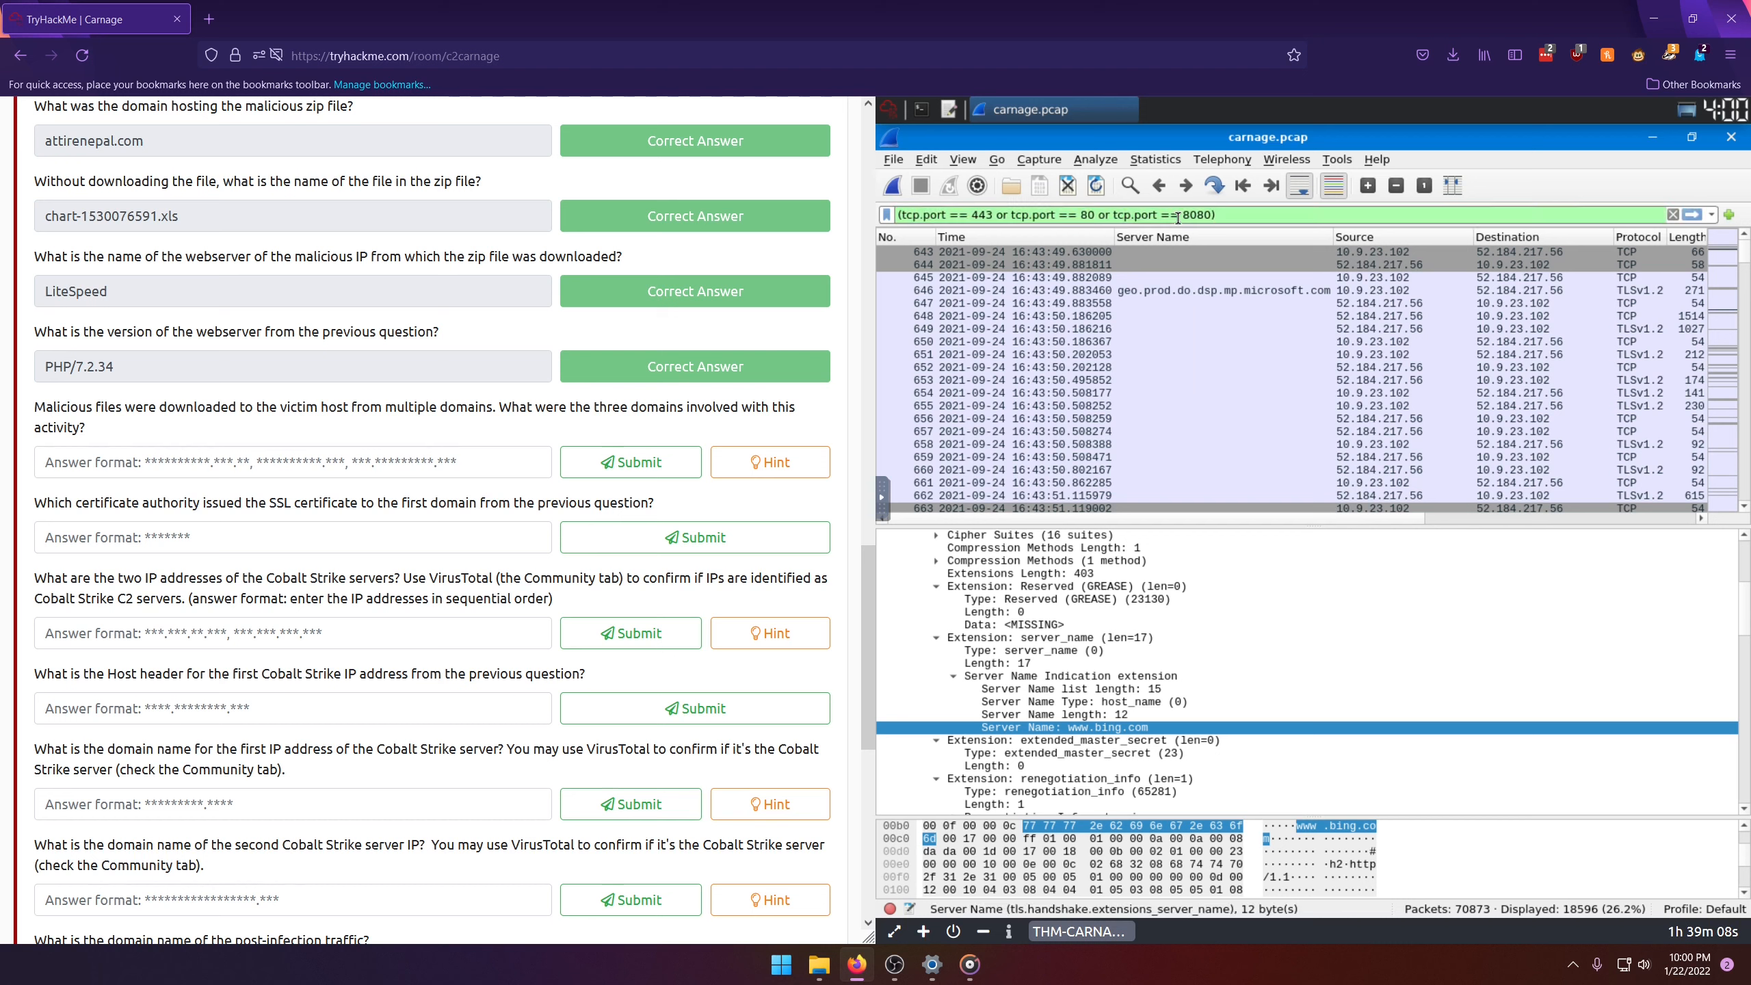
type(" and")
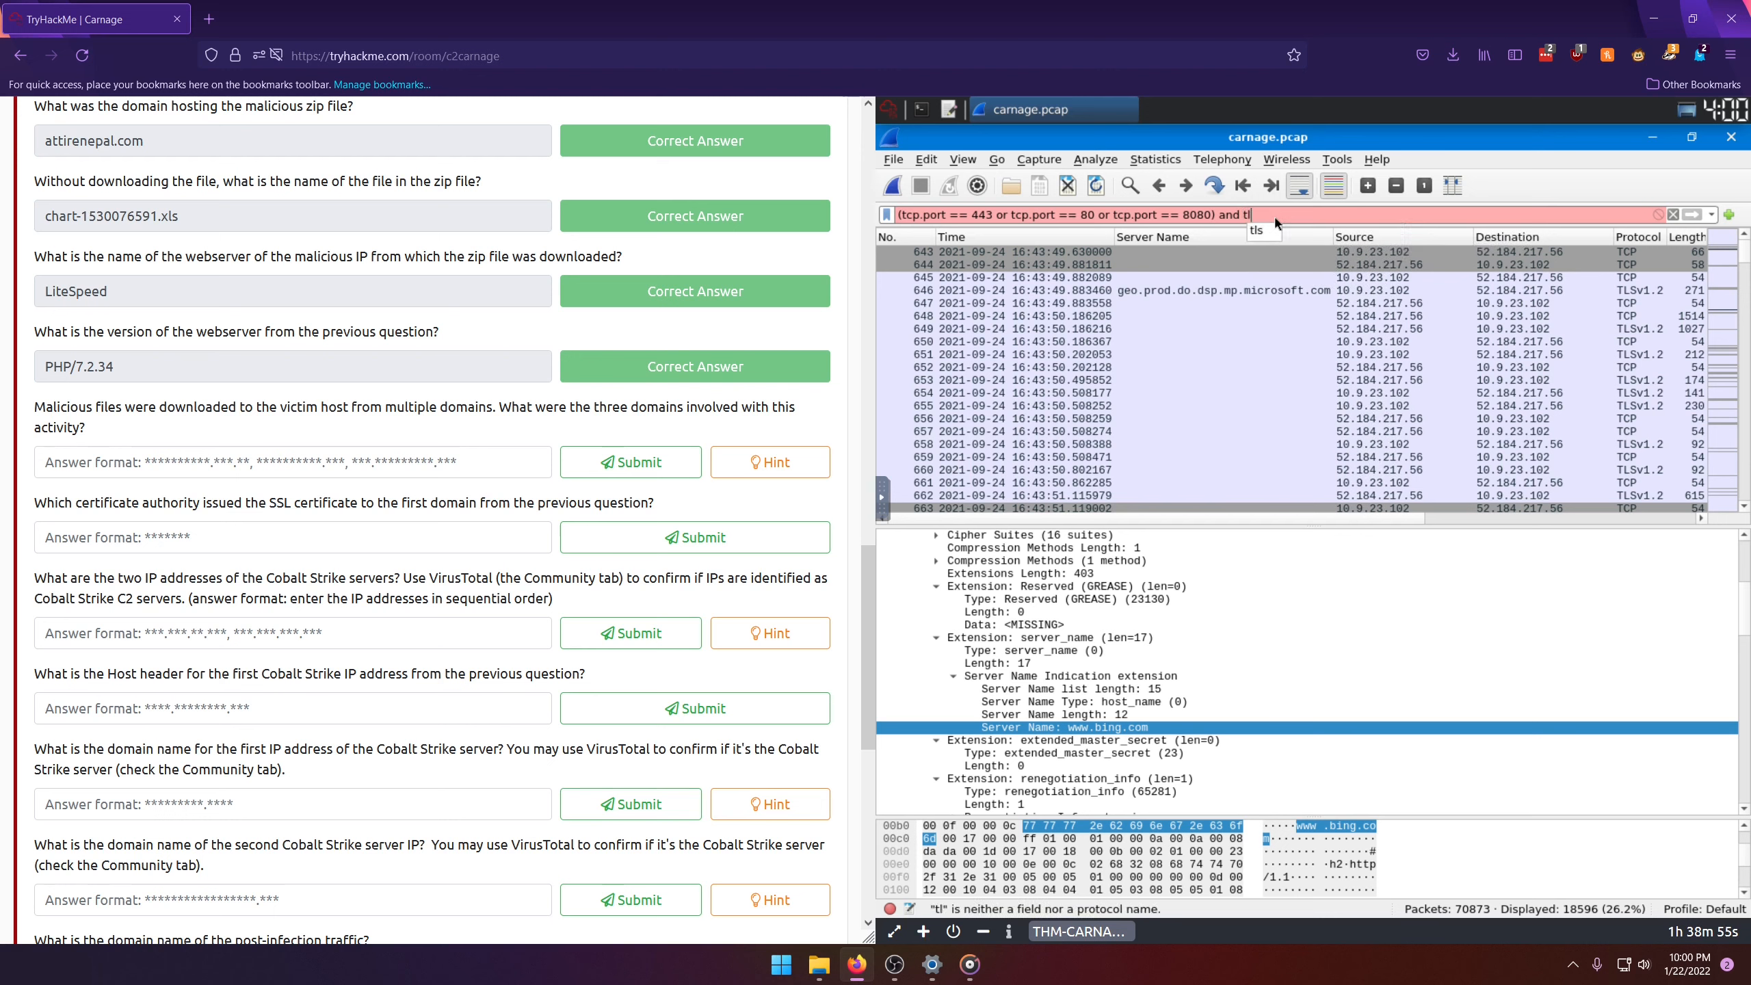
type("tls.handsxh")
key("BackSpace")
key("BackSpace")
key("BackSpace")
key("BackSpace")
key("BackSpace")
key("BackSpace")
key("BackSpace")
key("BackSpace")
key("BackSpace")
key("BackSpace")
key("BackSpace")
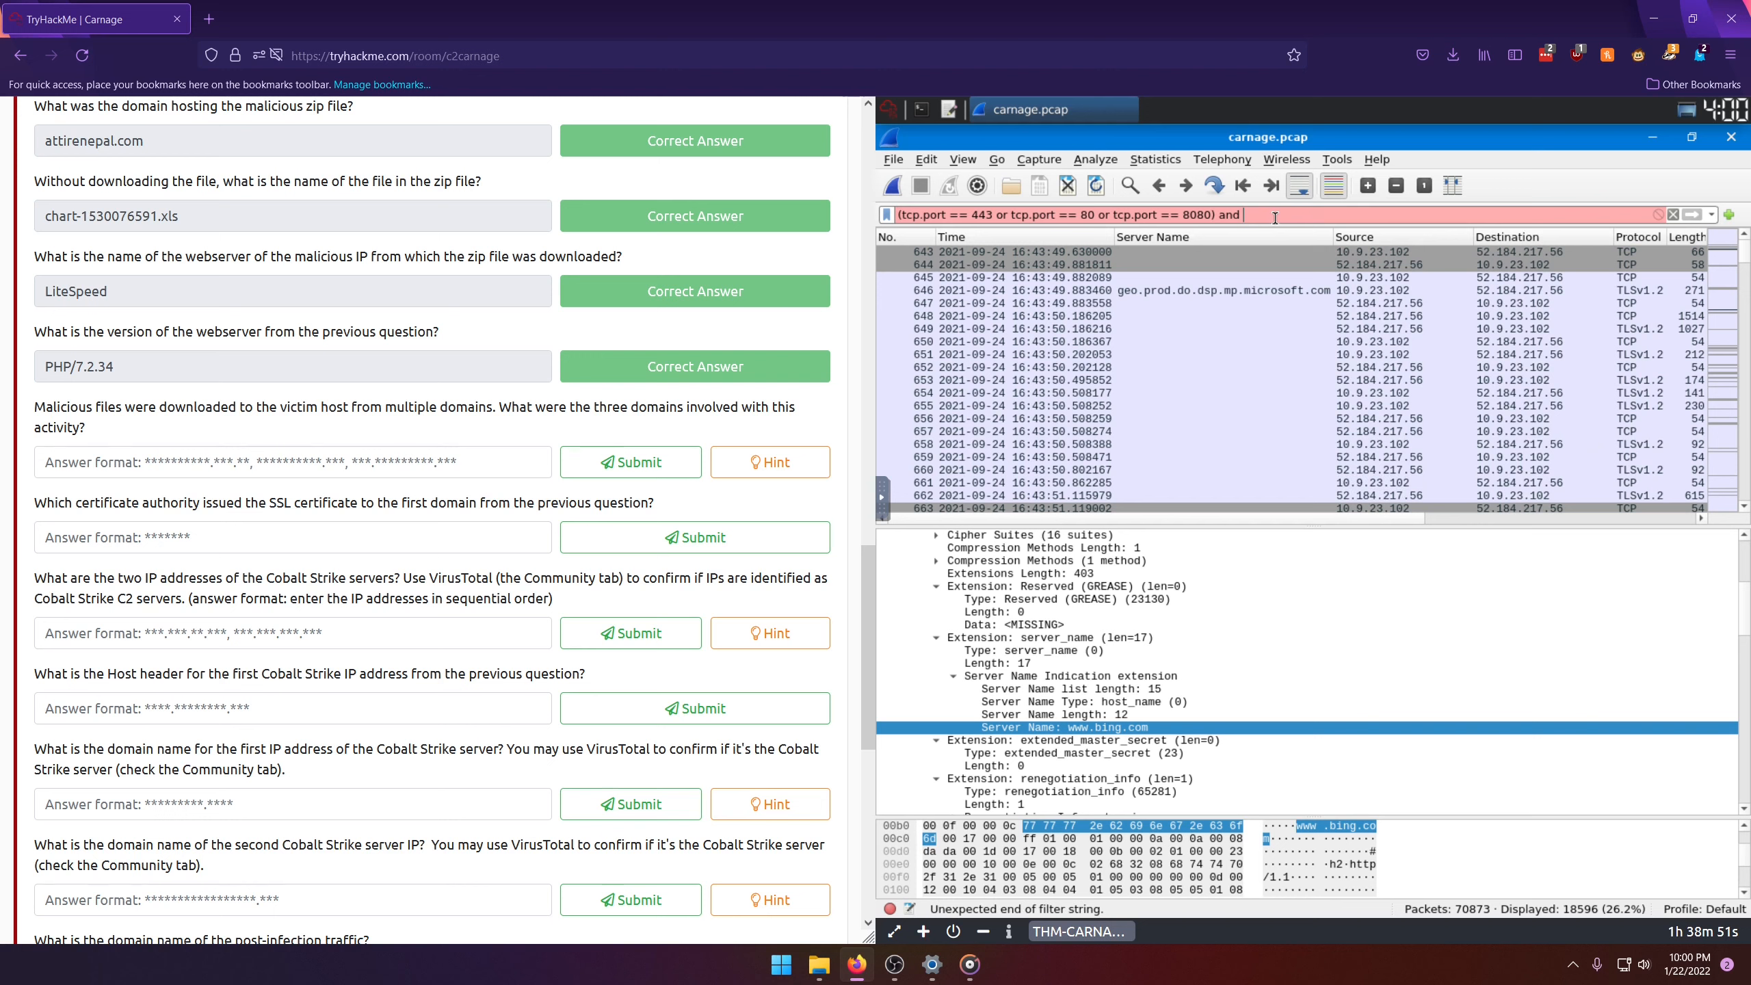
right_click(1015, 729)
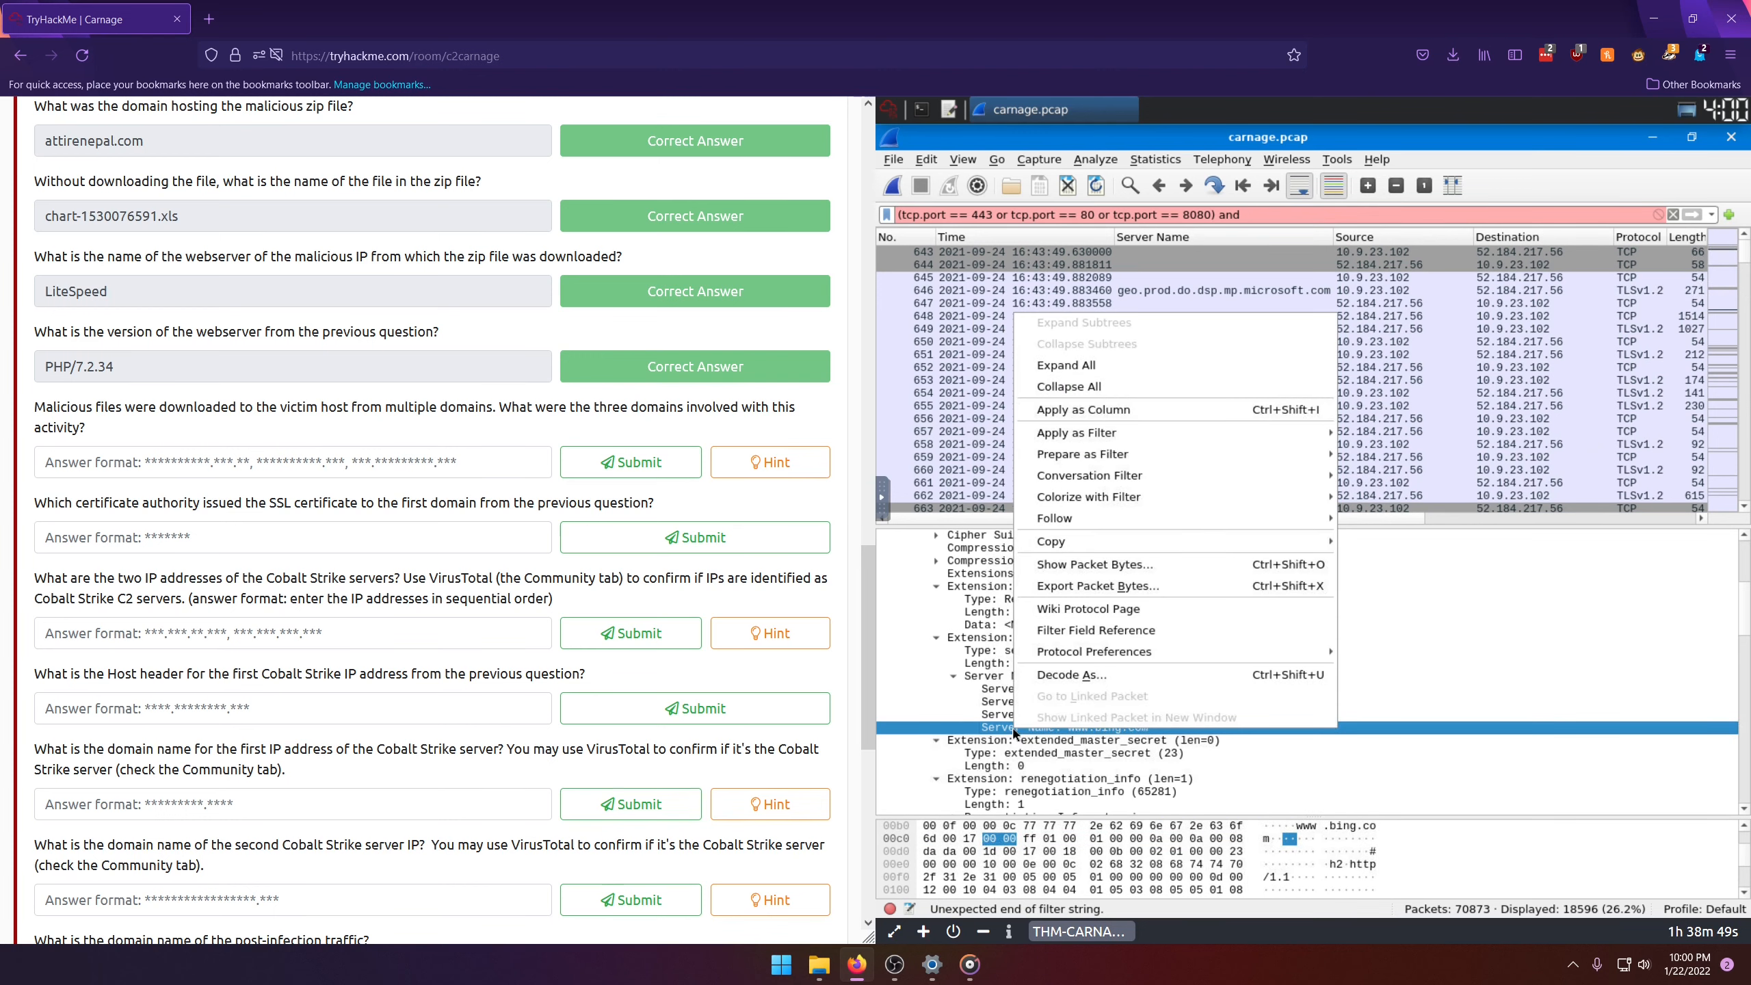
mouse_move(1281, 442)
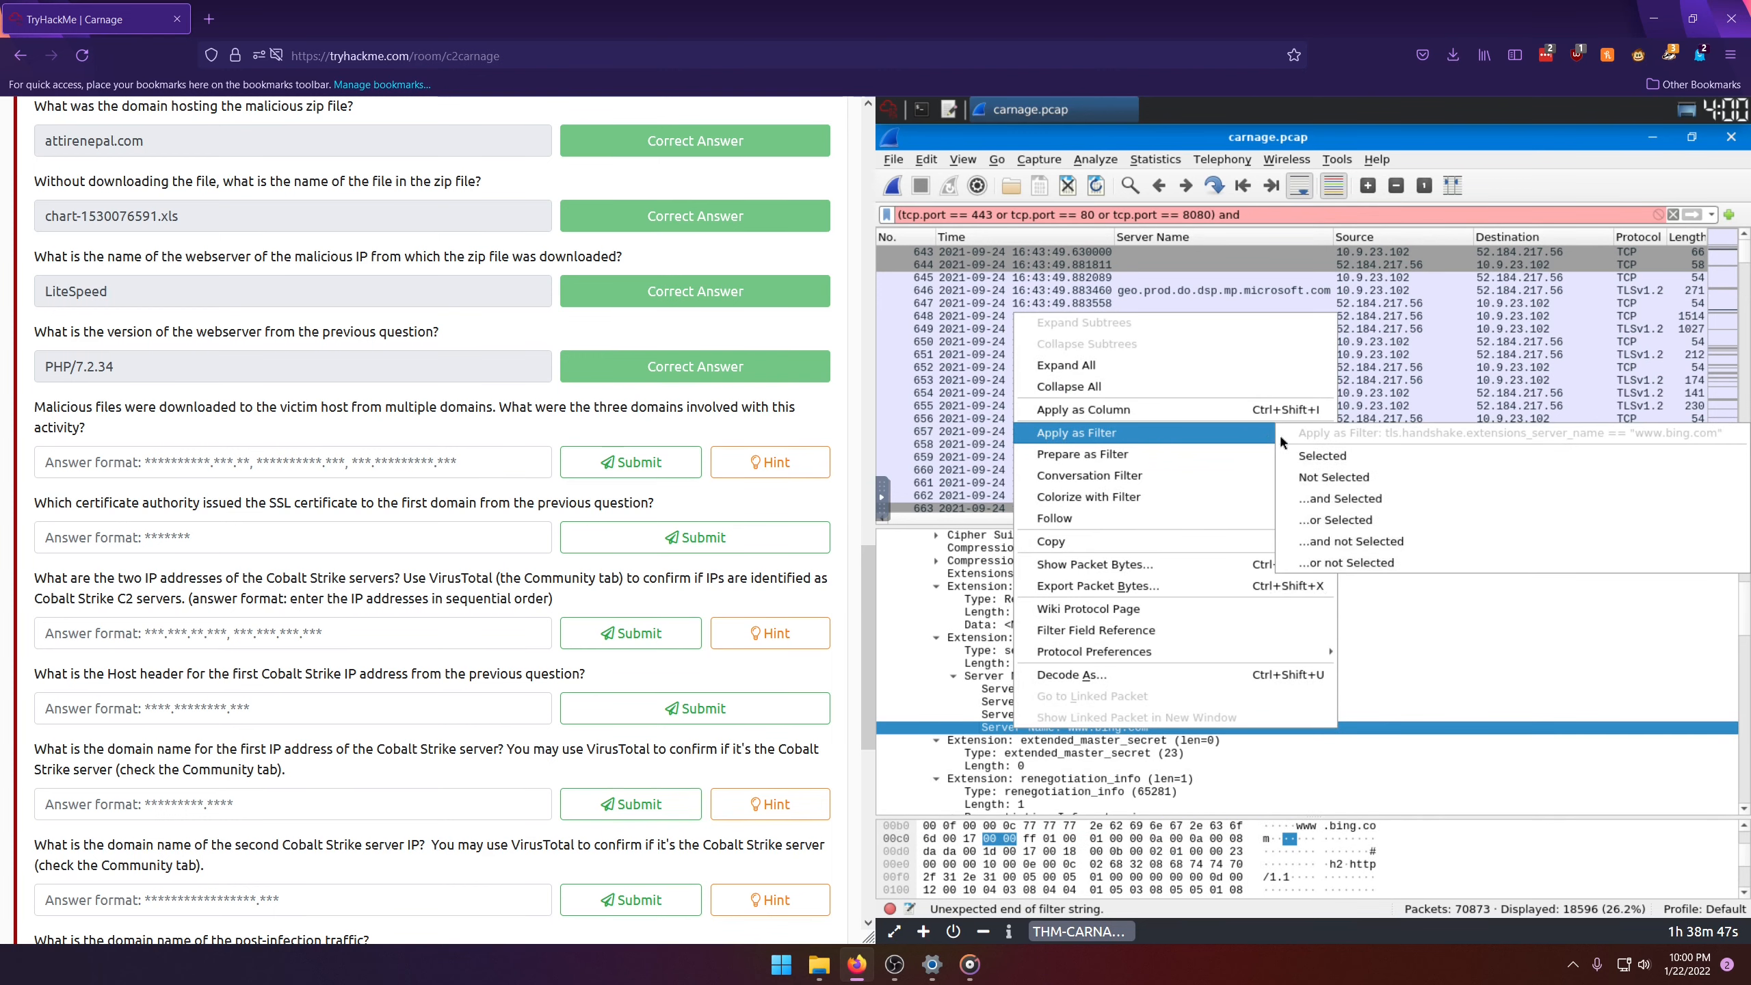
left_click(1353, 500)
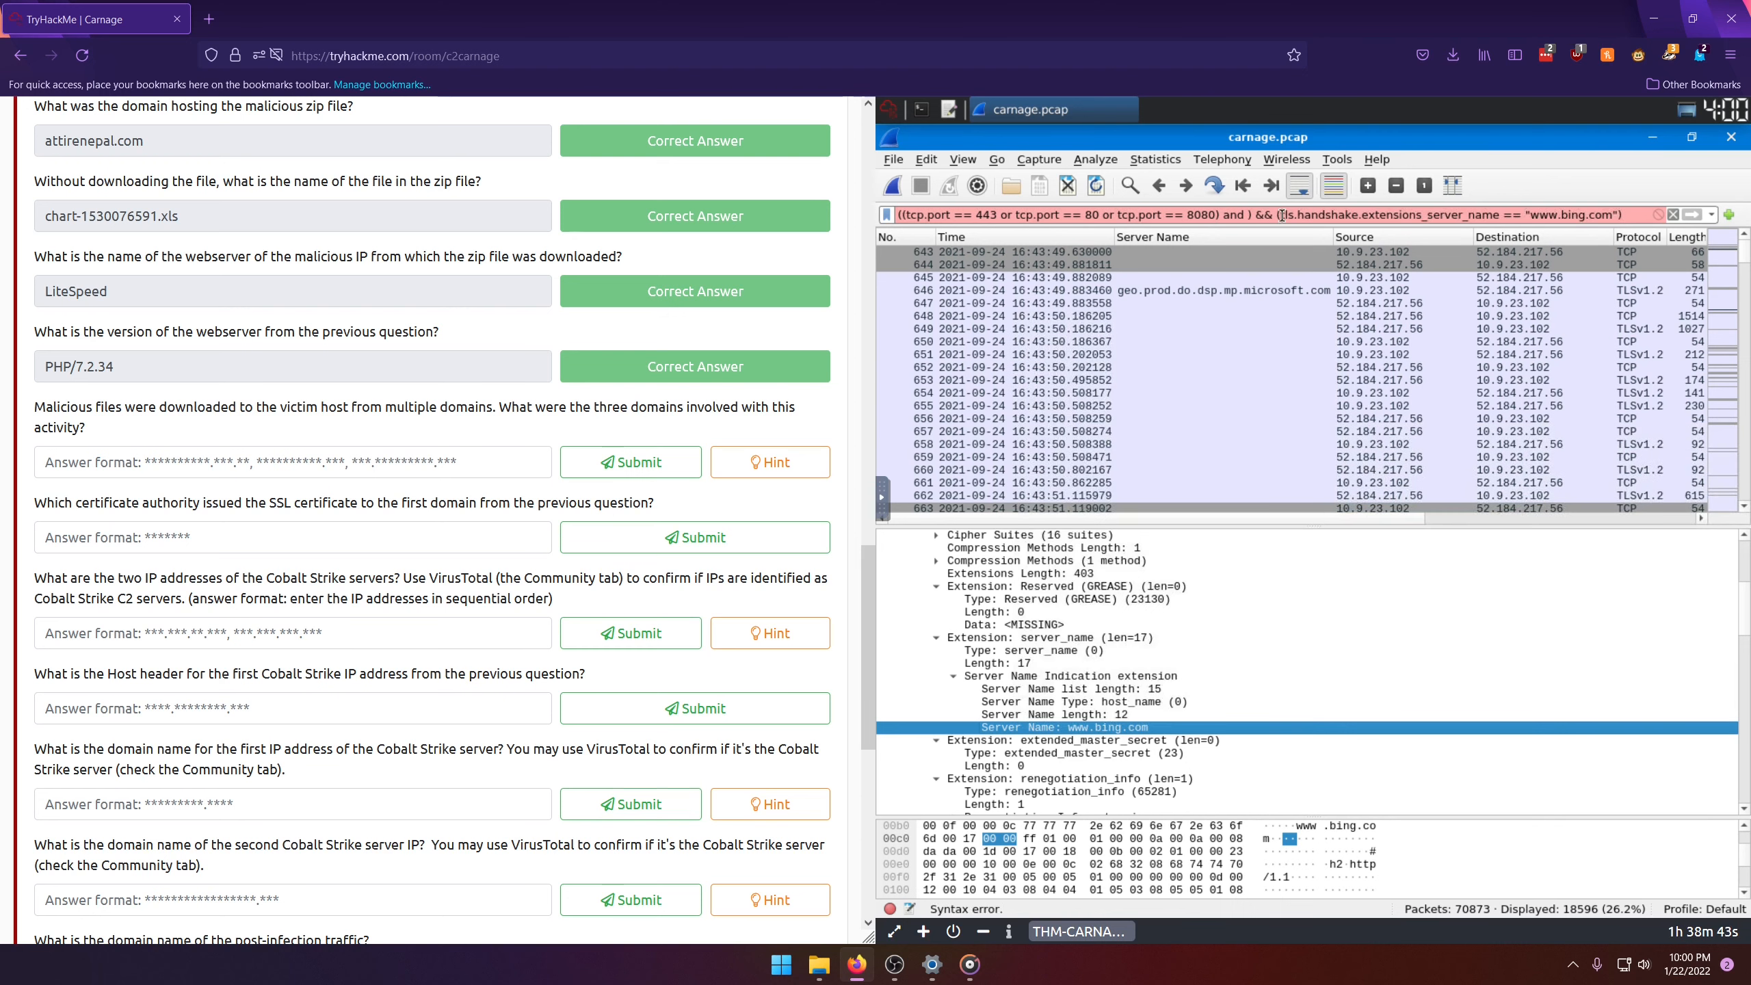
Step: Clean up the join between the two filter conditions so the port group is linked to the server name condition by a single "and"
key("BackSpace")
key("BackSpace")
key("BackSpace")
key("BackSpace")
key("BackSpace")
key("BackSpace")
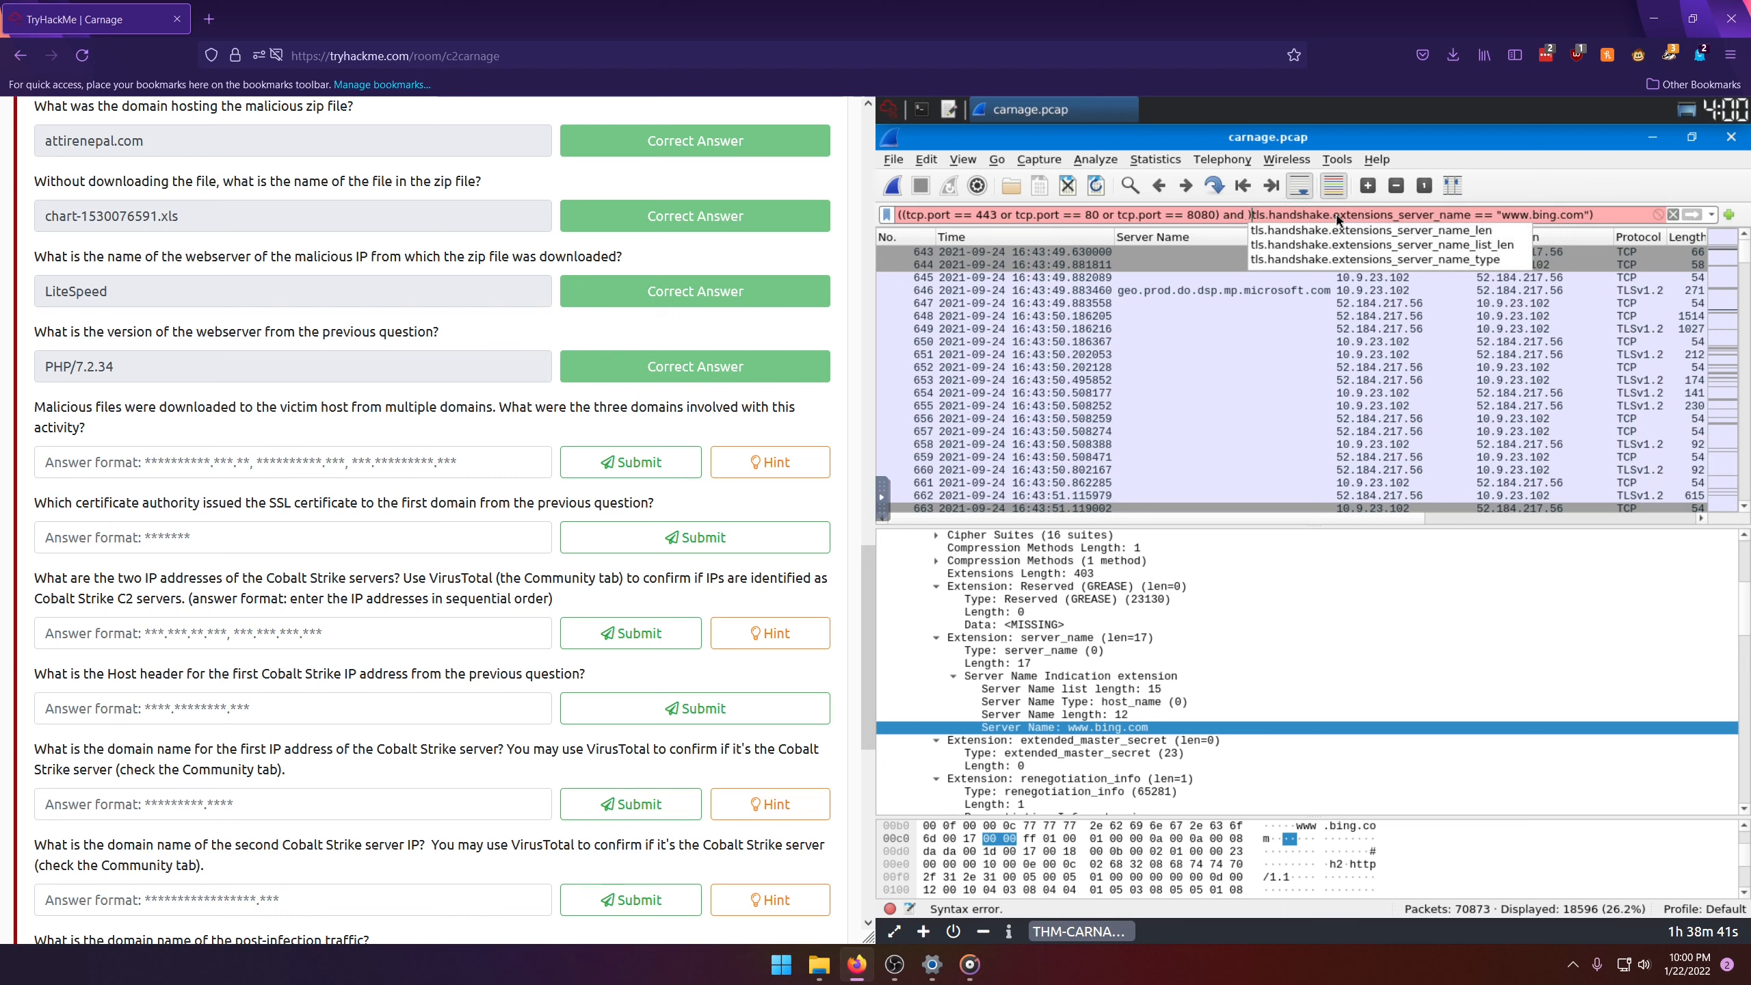
key("BackSpace")
key("BackSpace")
key("BackSpace")
key("BackSpace")
key("BackSpace")
key("BackSpace")
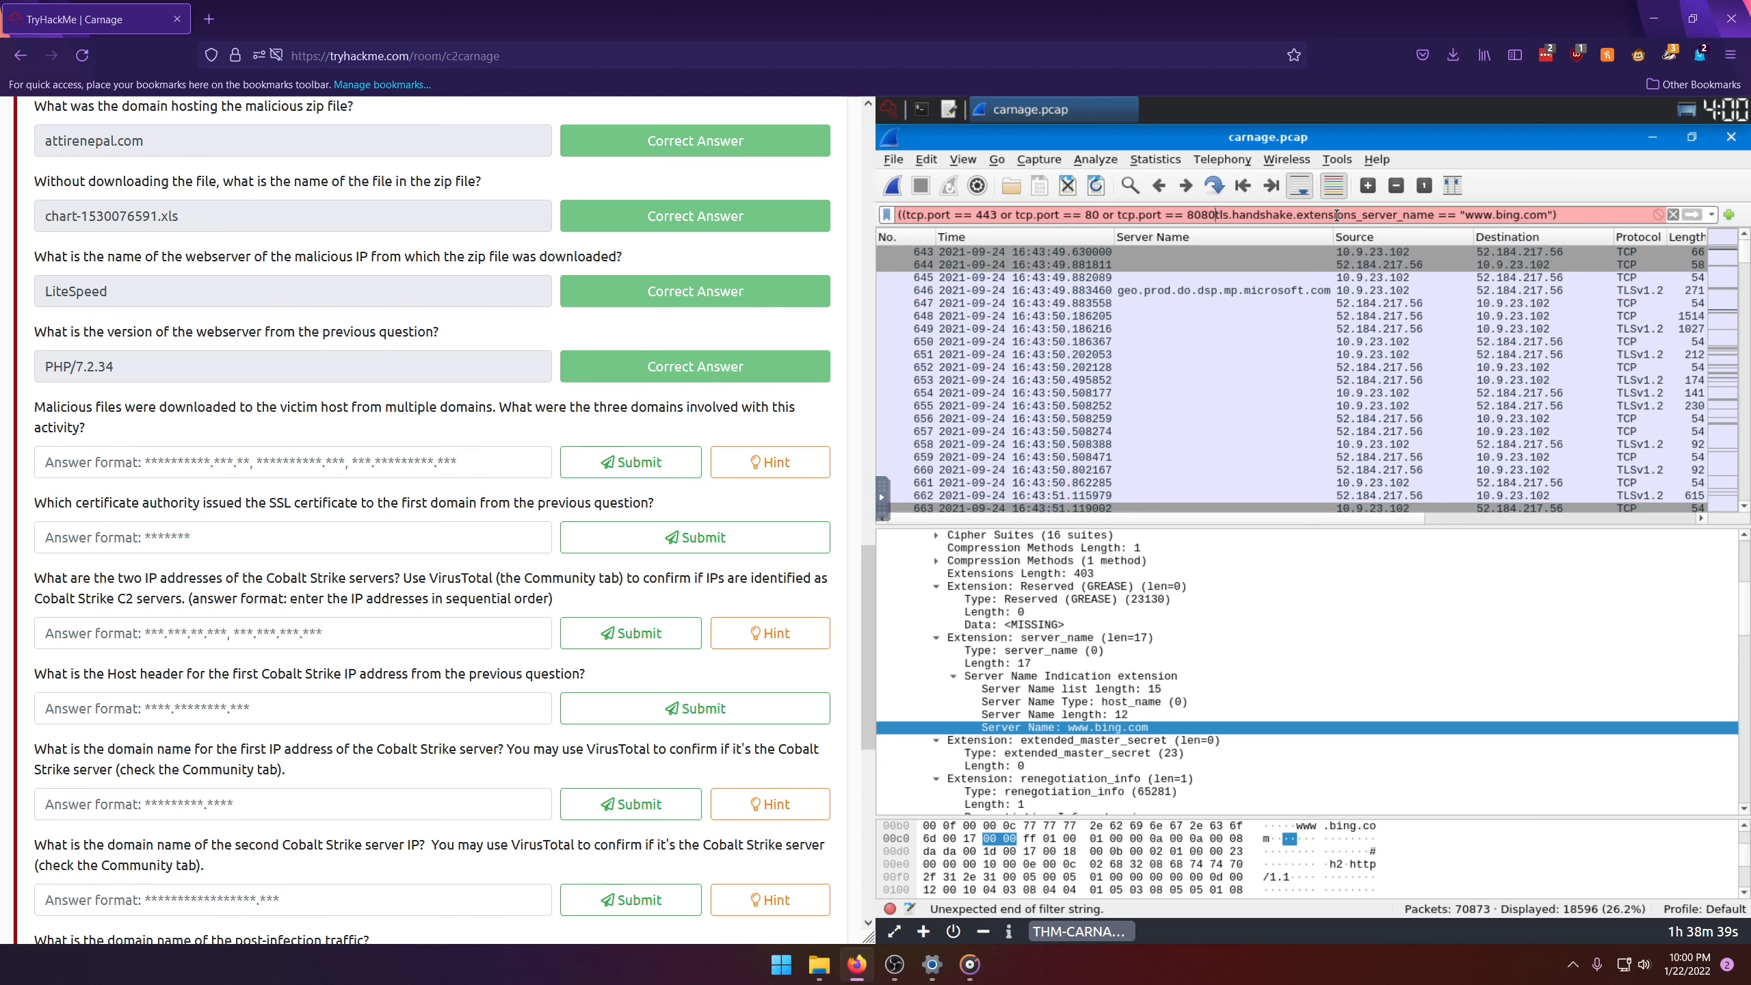
type(") ")
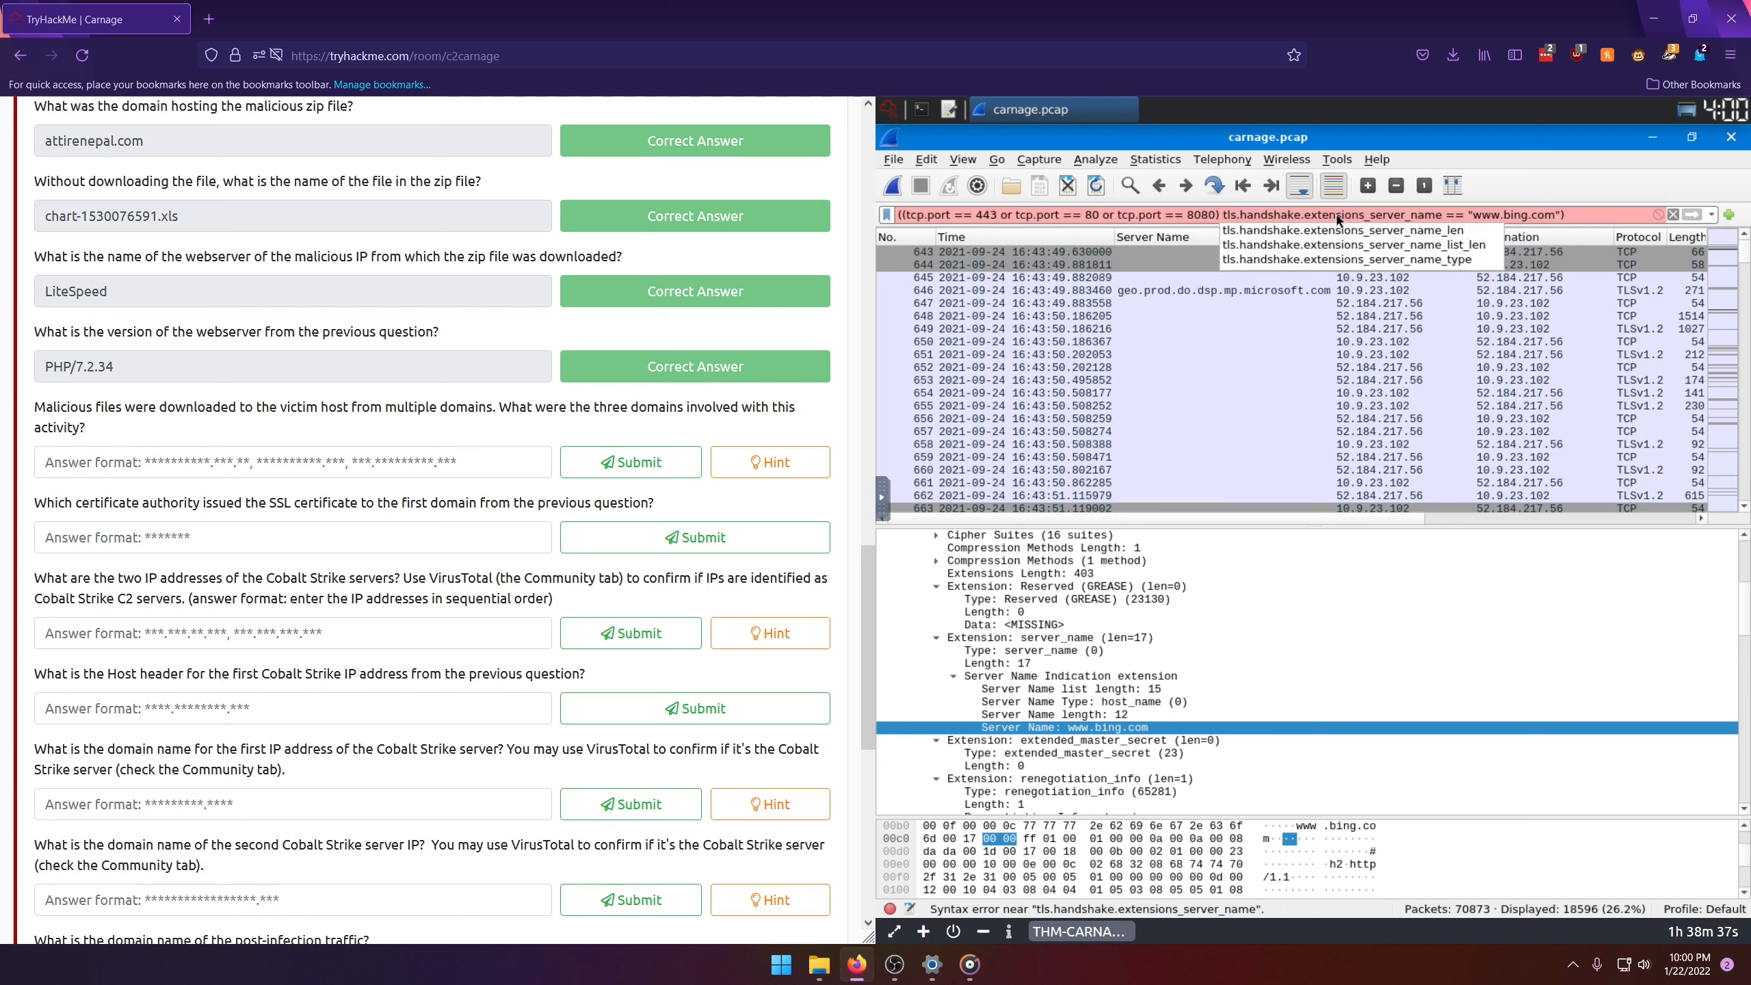
type("and")
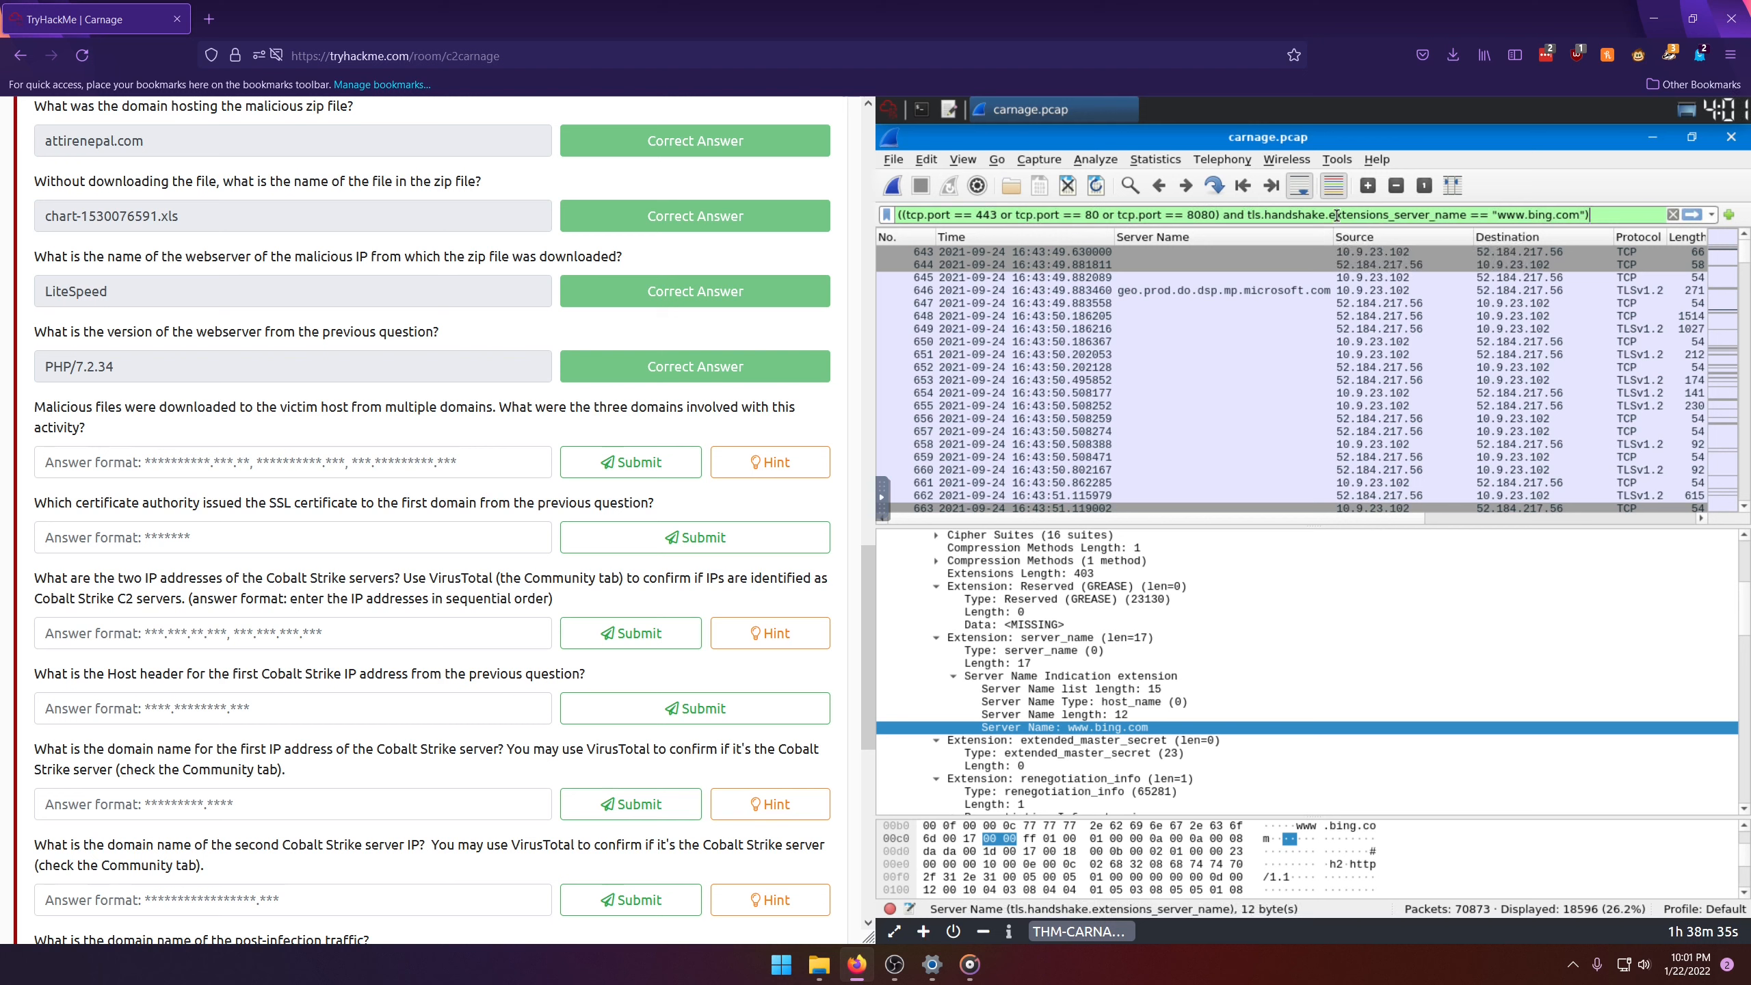
Step: Change the filter's server name condition to tls.handshake.extensions_server_name != ""
key("BackSpace")
key("BackSpace")
key("BackSpace")
key("BackSpace")
key("BackSpace")
key("BackSpace")
key("BackSpace")
key("BackSpace")
key("BackSpace")
key("BackSpace")
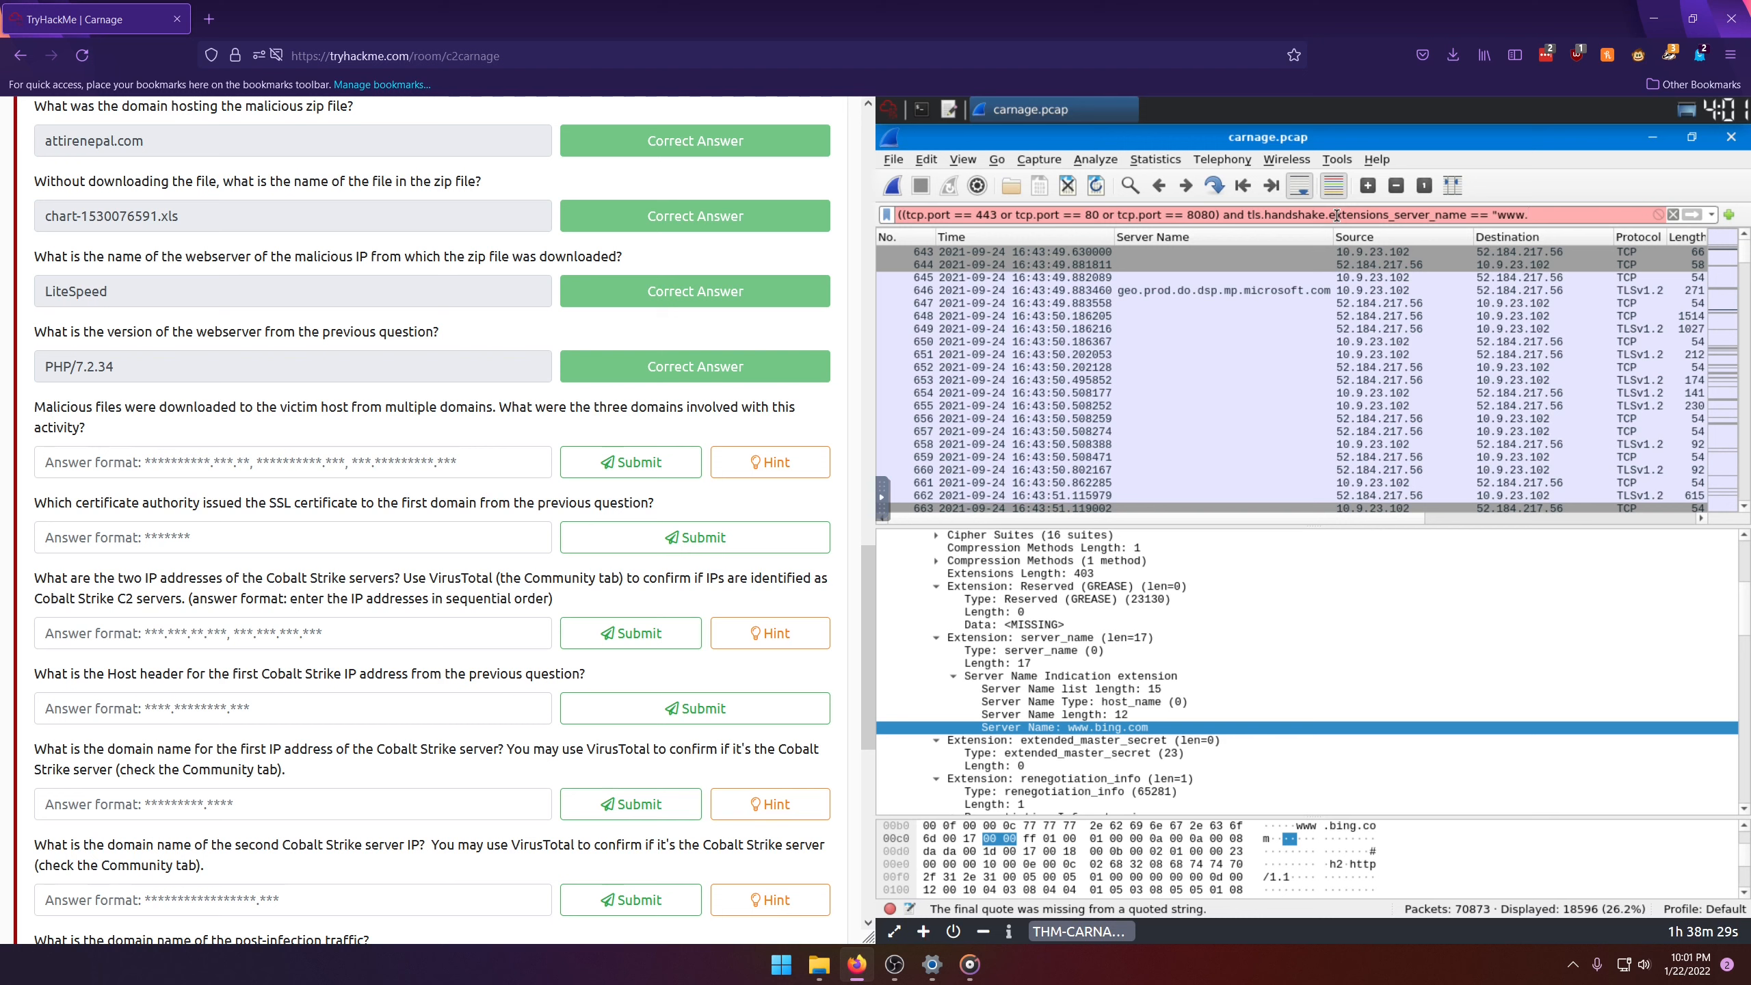
key("BackSpace")
key("BackSpace")
key("BackSpace")
key("BackSpace")
key("BackSpace")
key("BackSpace")
key("BackSpace")
key("BackSpace")
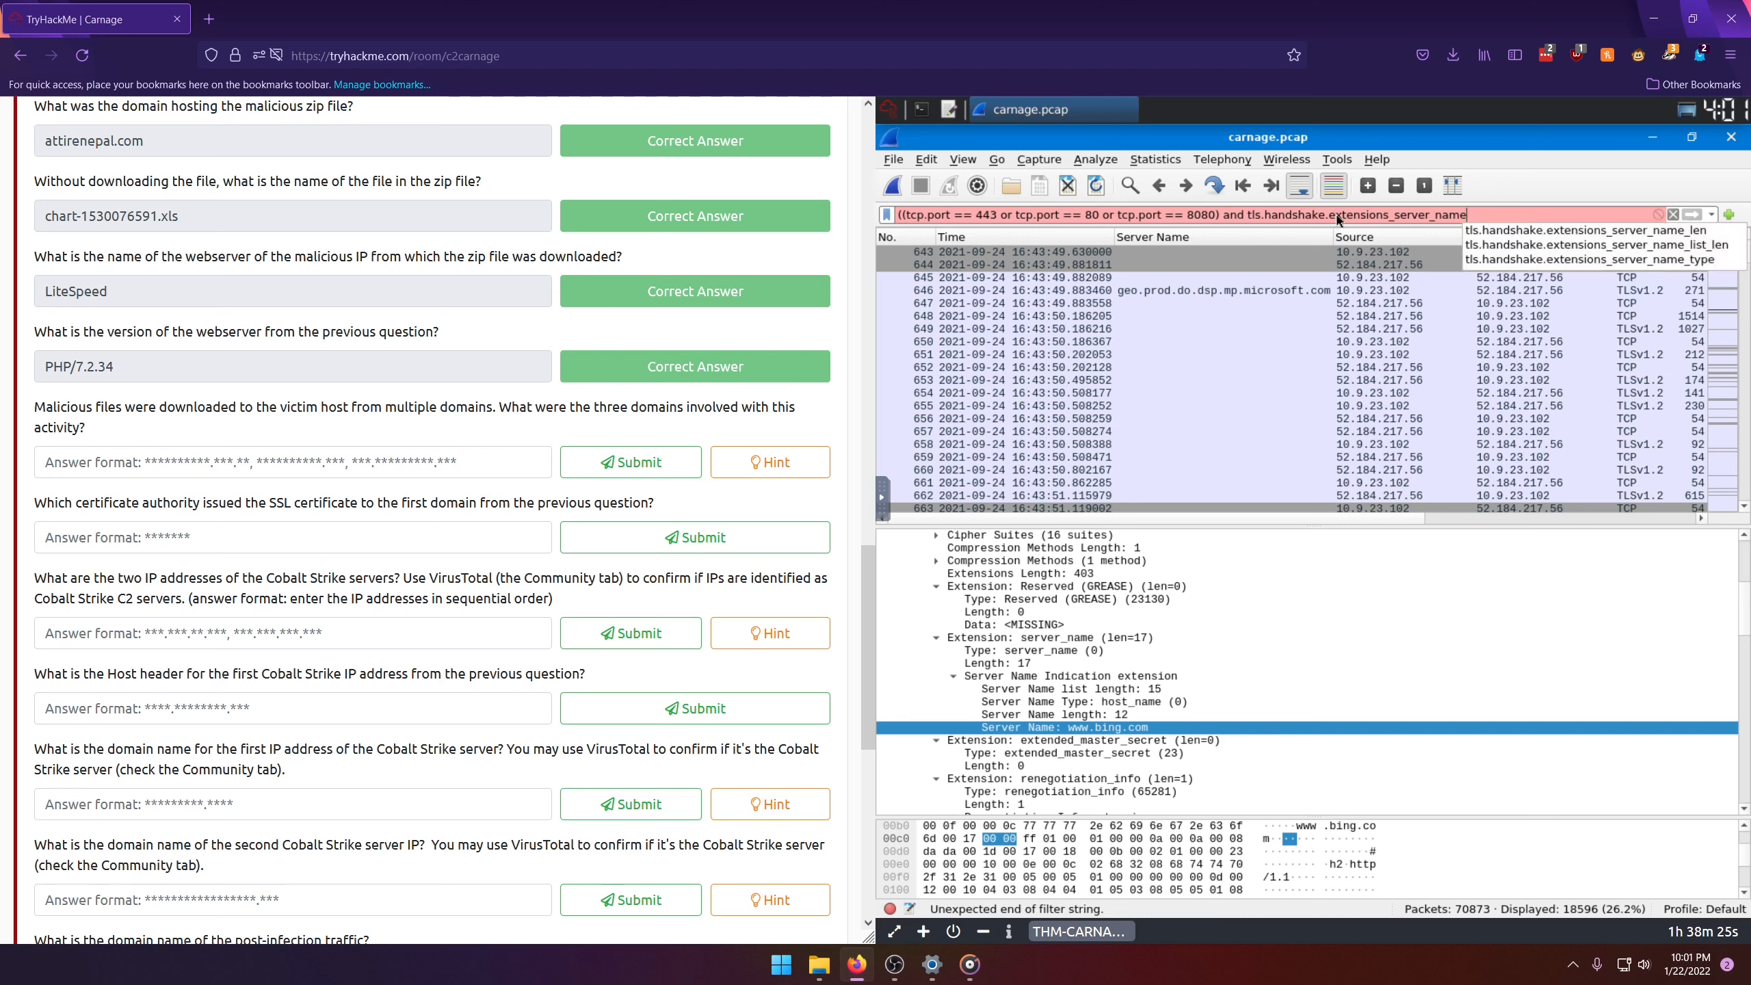
type("Q")
key("BackSpace")
type("j!!")
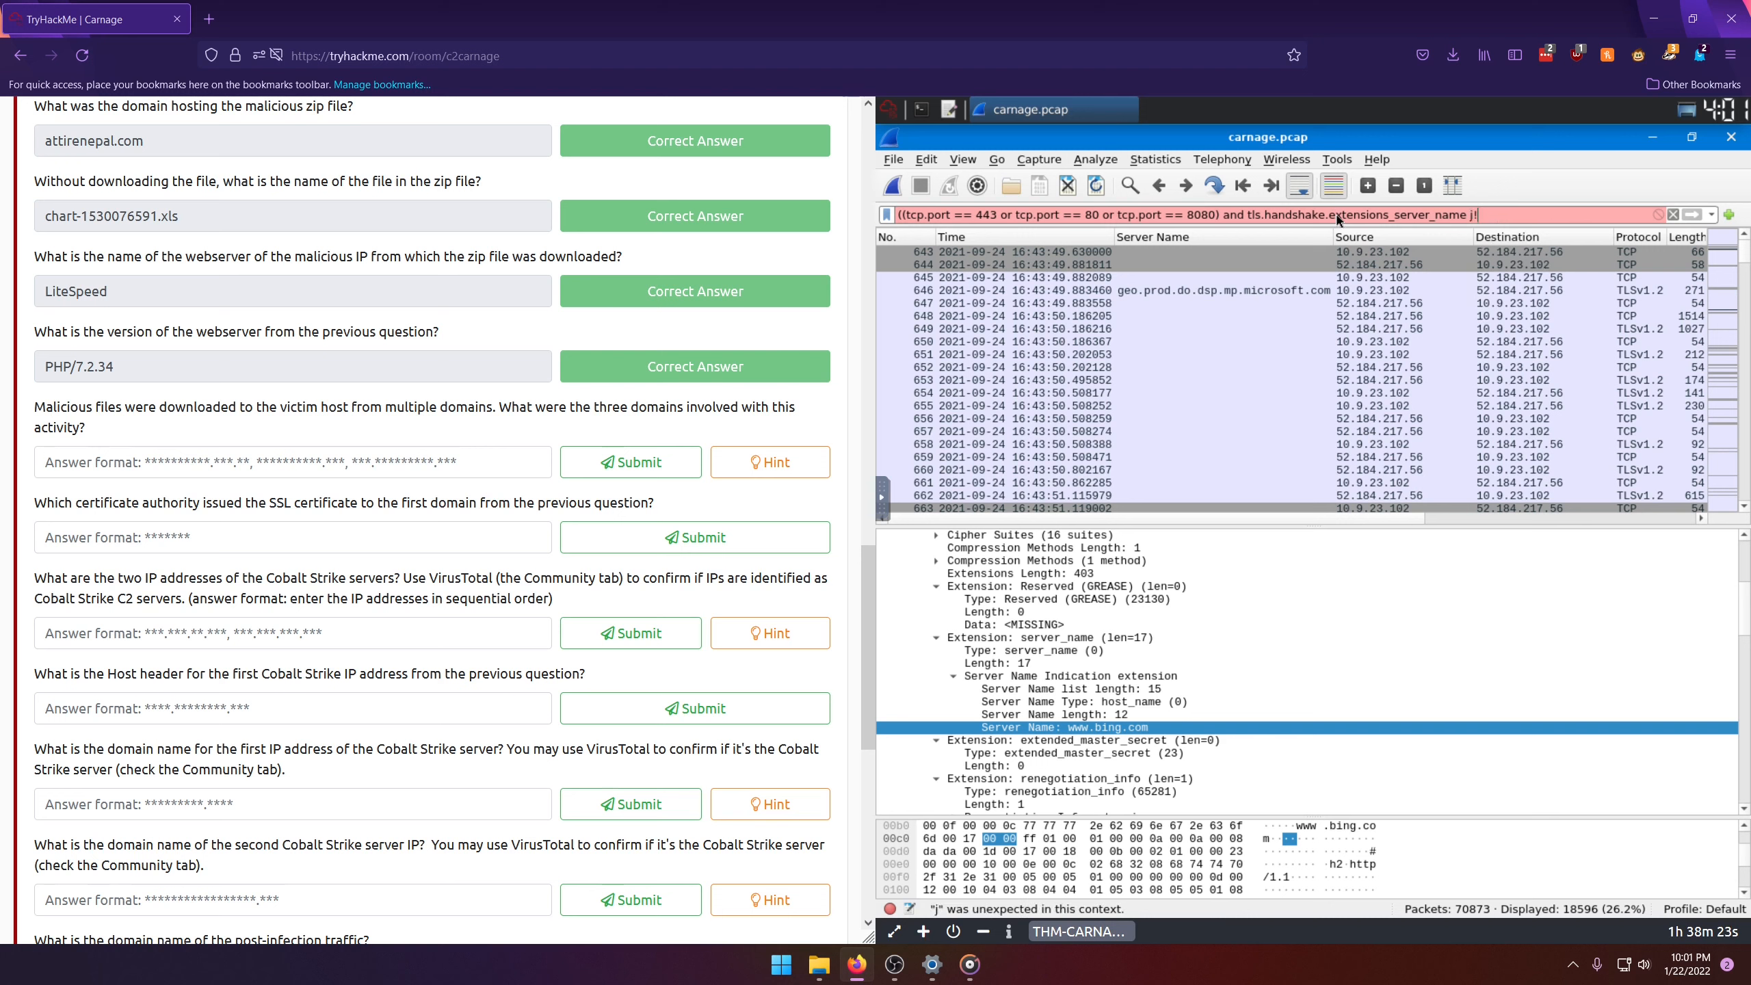
key("BackSpace")
key("BackSpace")
key("BackSpace")
type("!=")
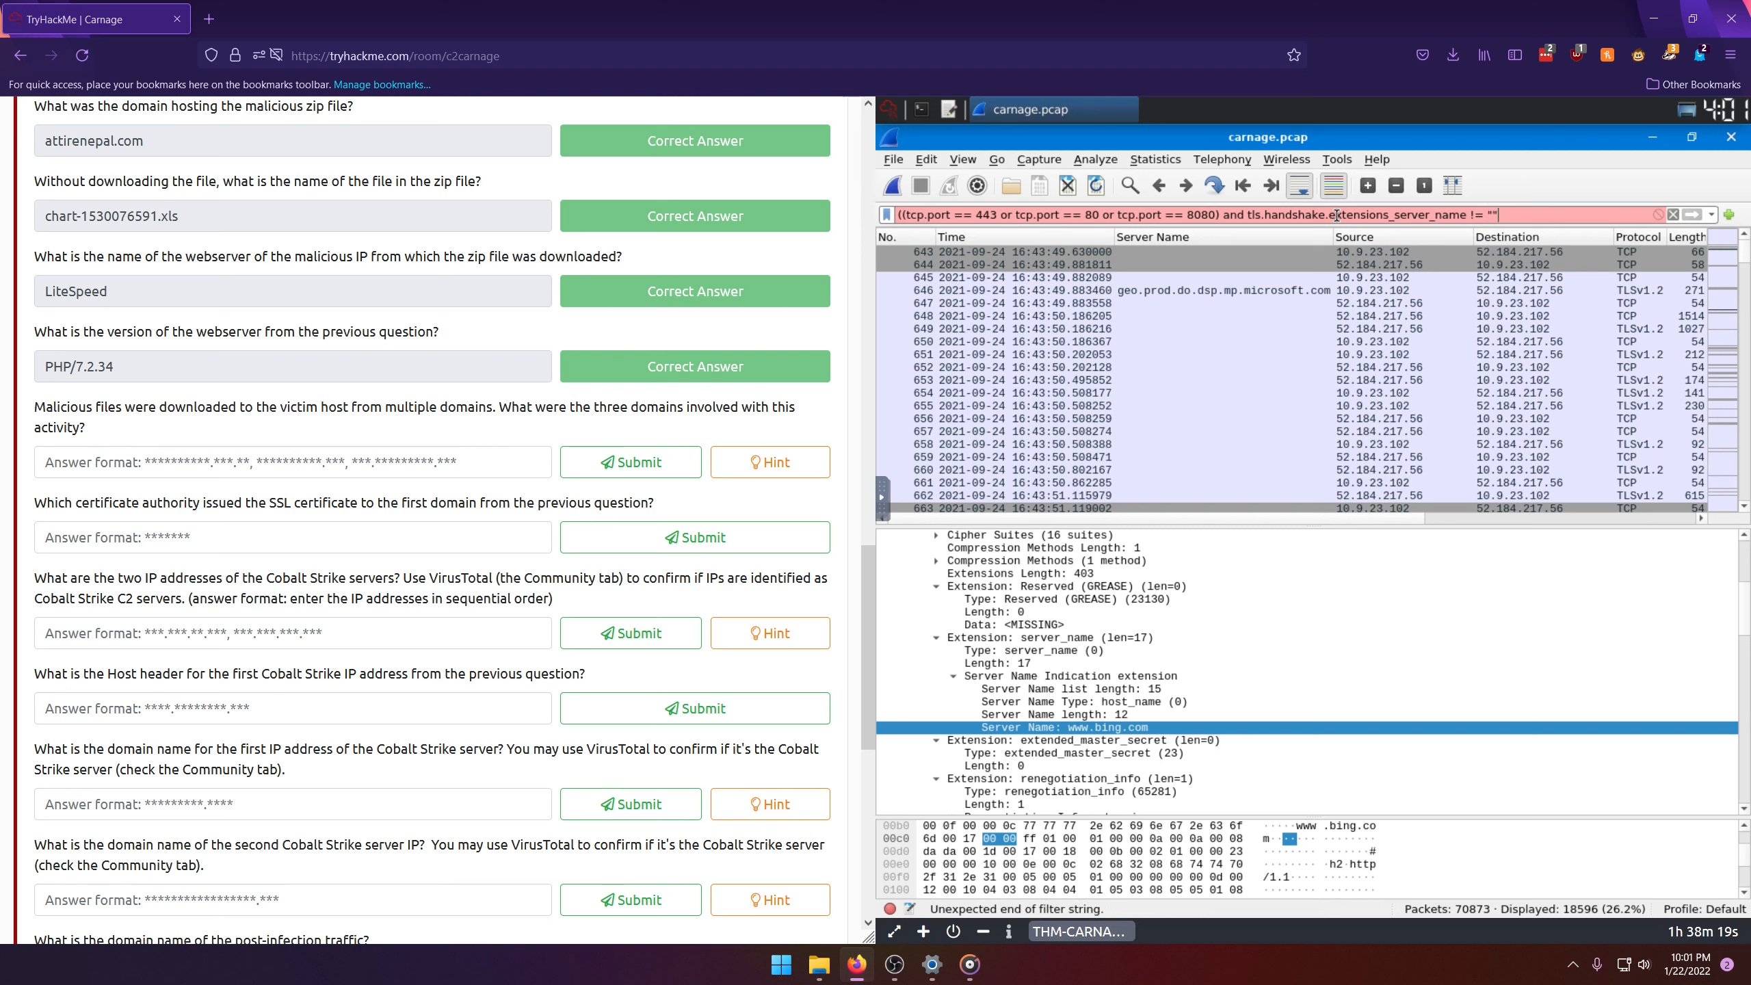
Step: Remove the extra opening parenthesis at the start of the display filter and apply the filter
left_click(904, 215)
key("BackSpace")
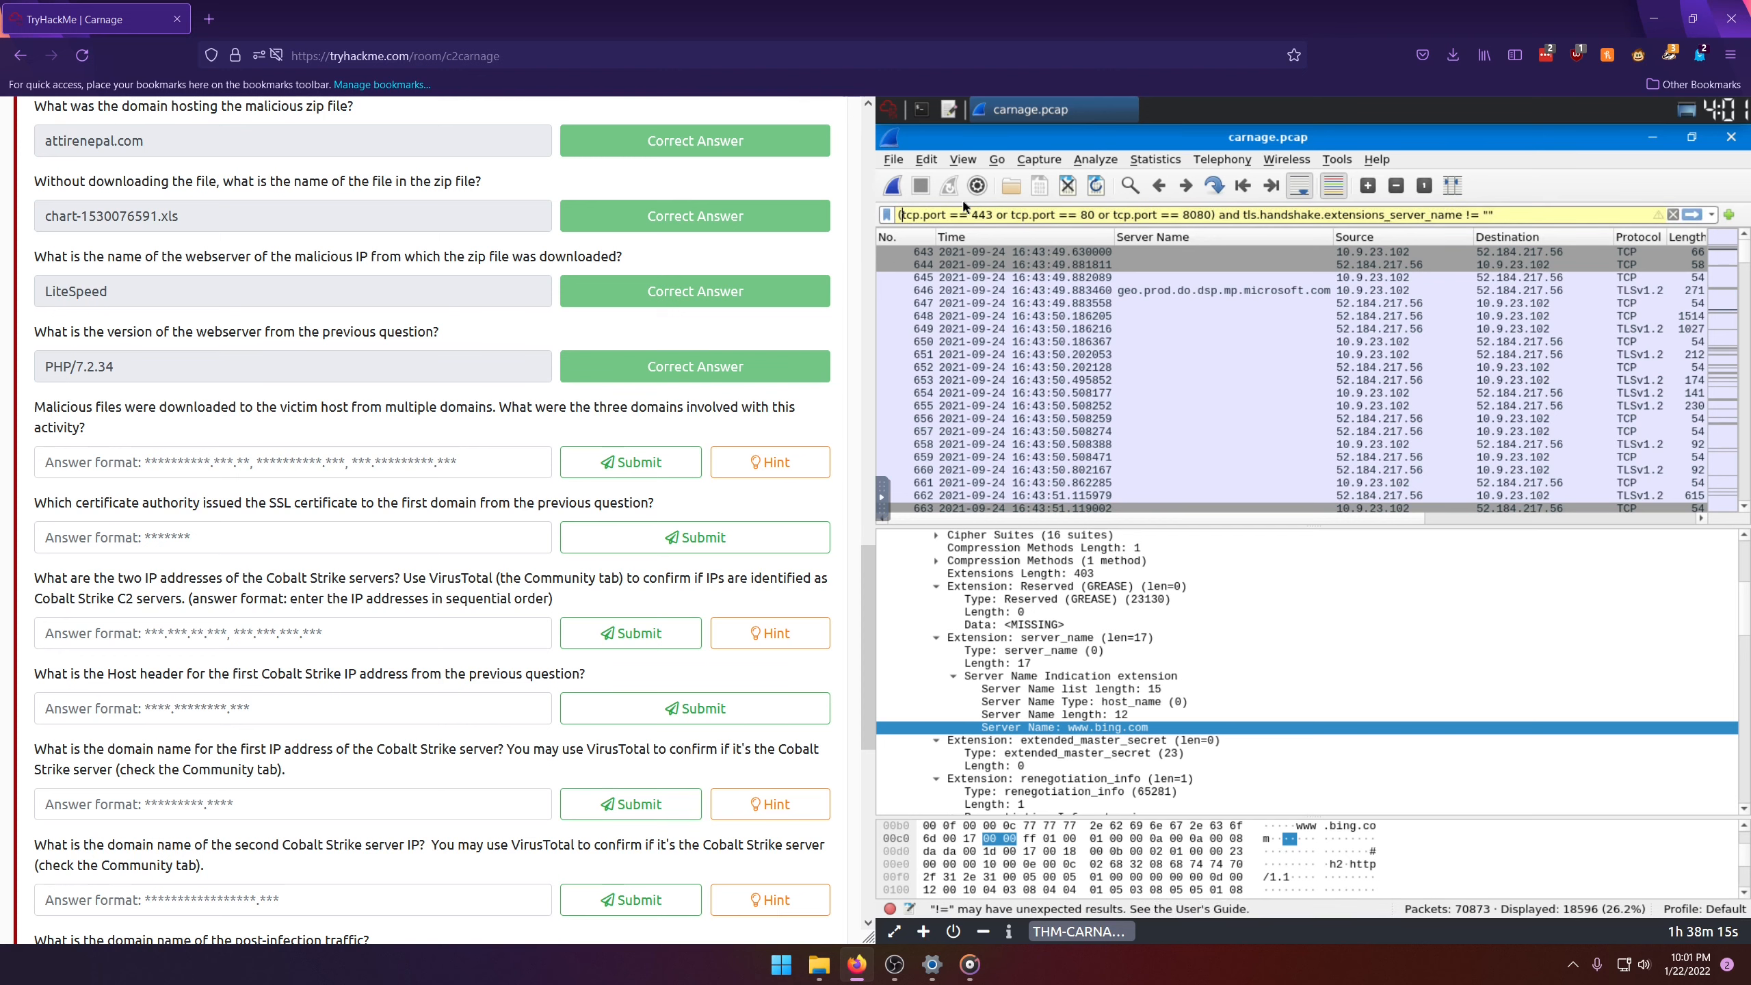
key("Return")
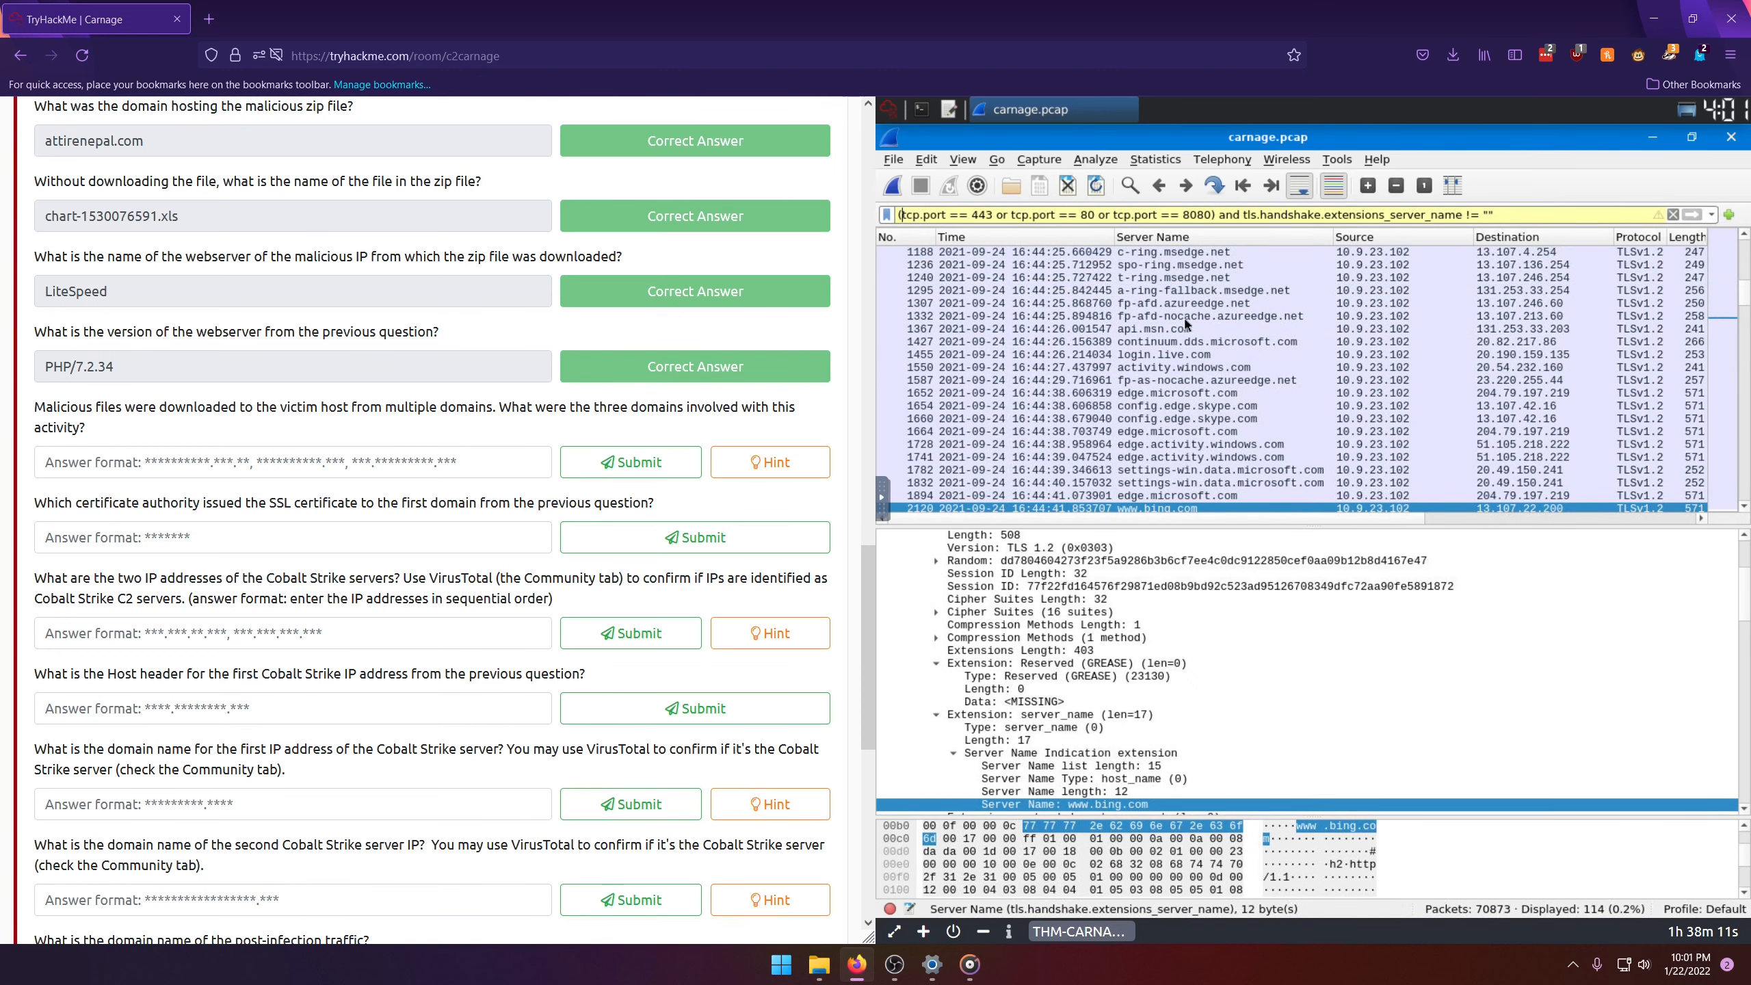
Step: Sort the filtered packet list alphabetically by Server Name in ascending order
scroll(1172, 311, "up", 5)
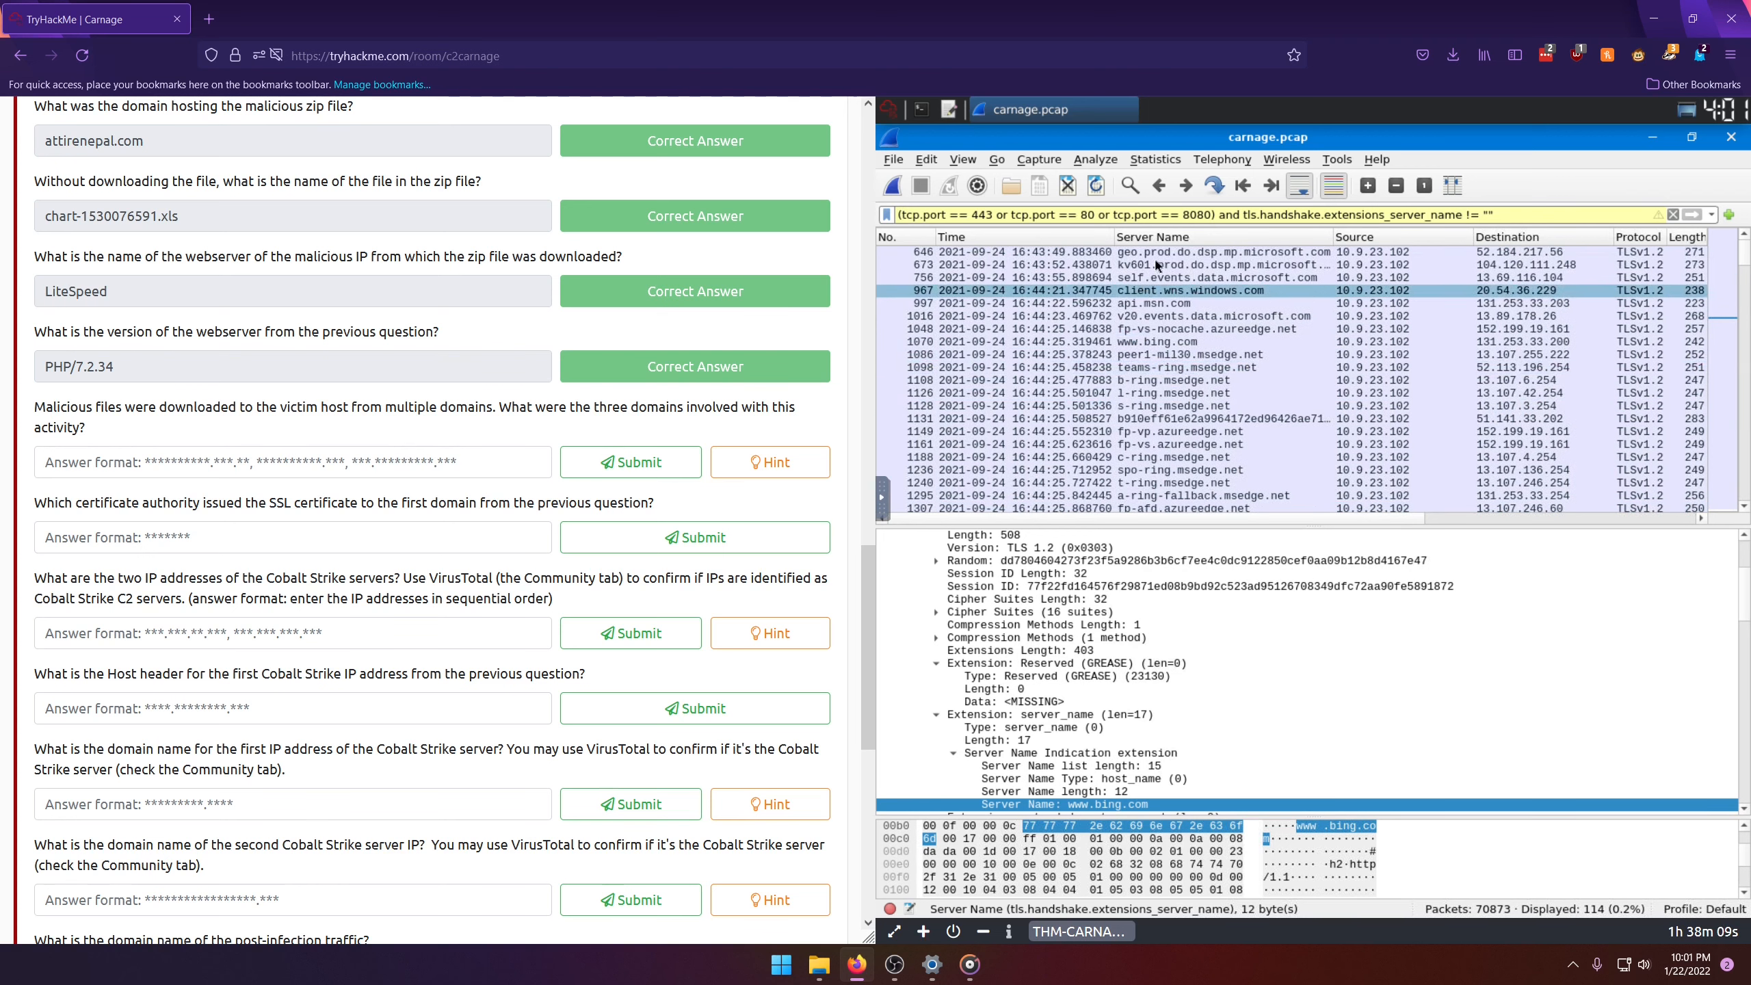
left_click(1162, 239)
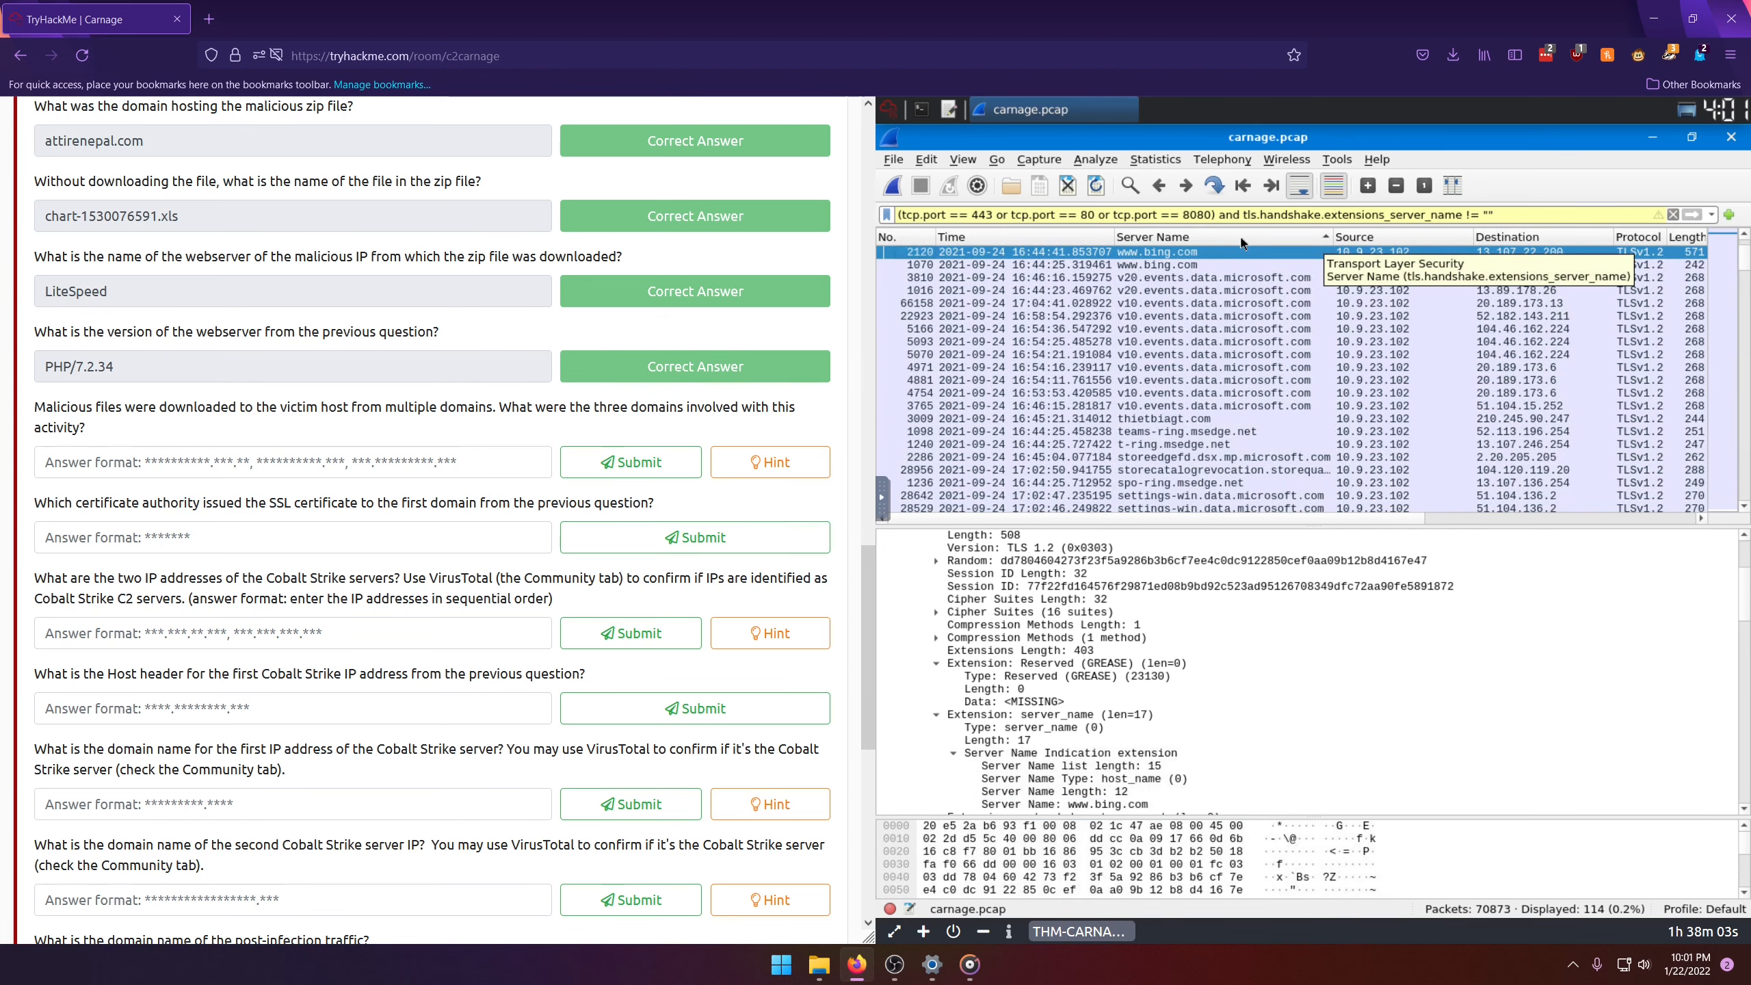
left_click(1140, 240)
left_click(1140, 240)
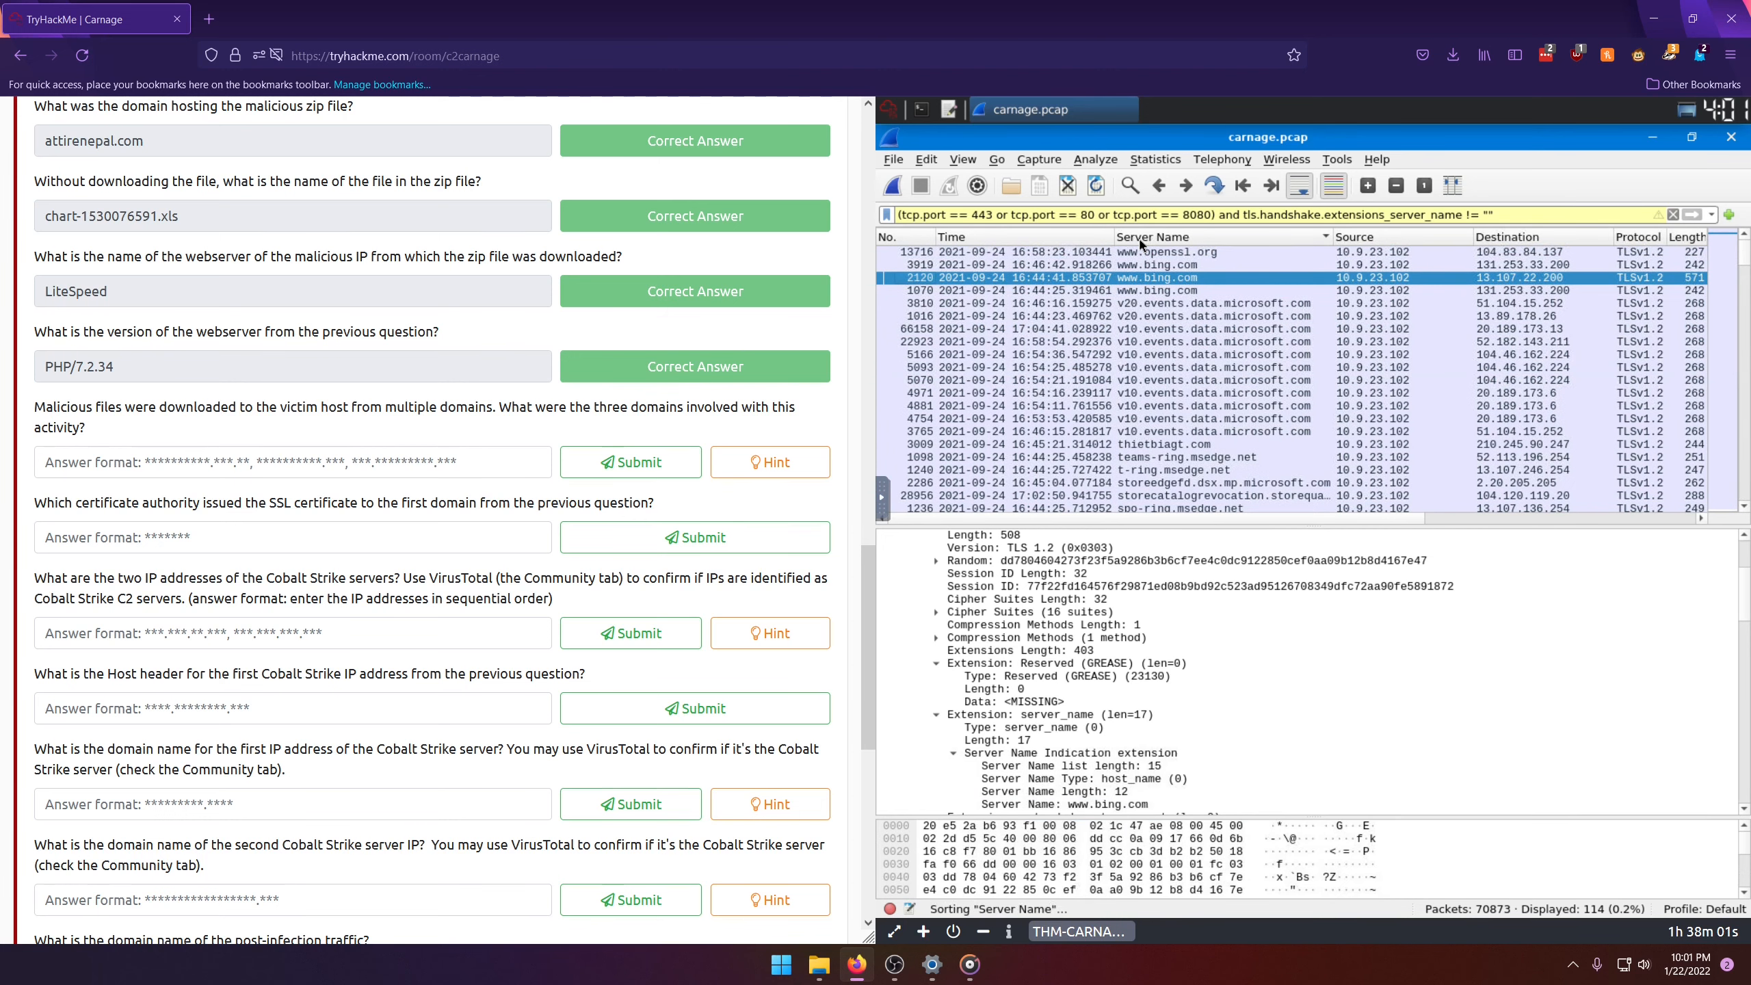
Step: Look through the sorted server names for a domain matching the first part of the answer format and select the finejewels.com.au packet
scroll(1096, 343, "up", 15)
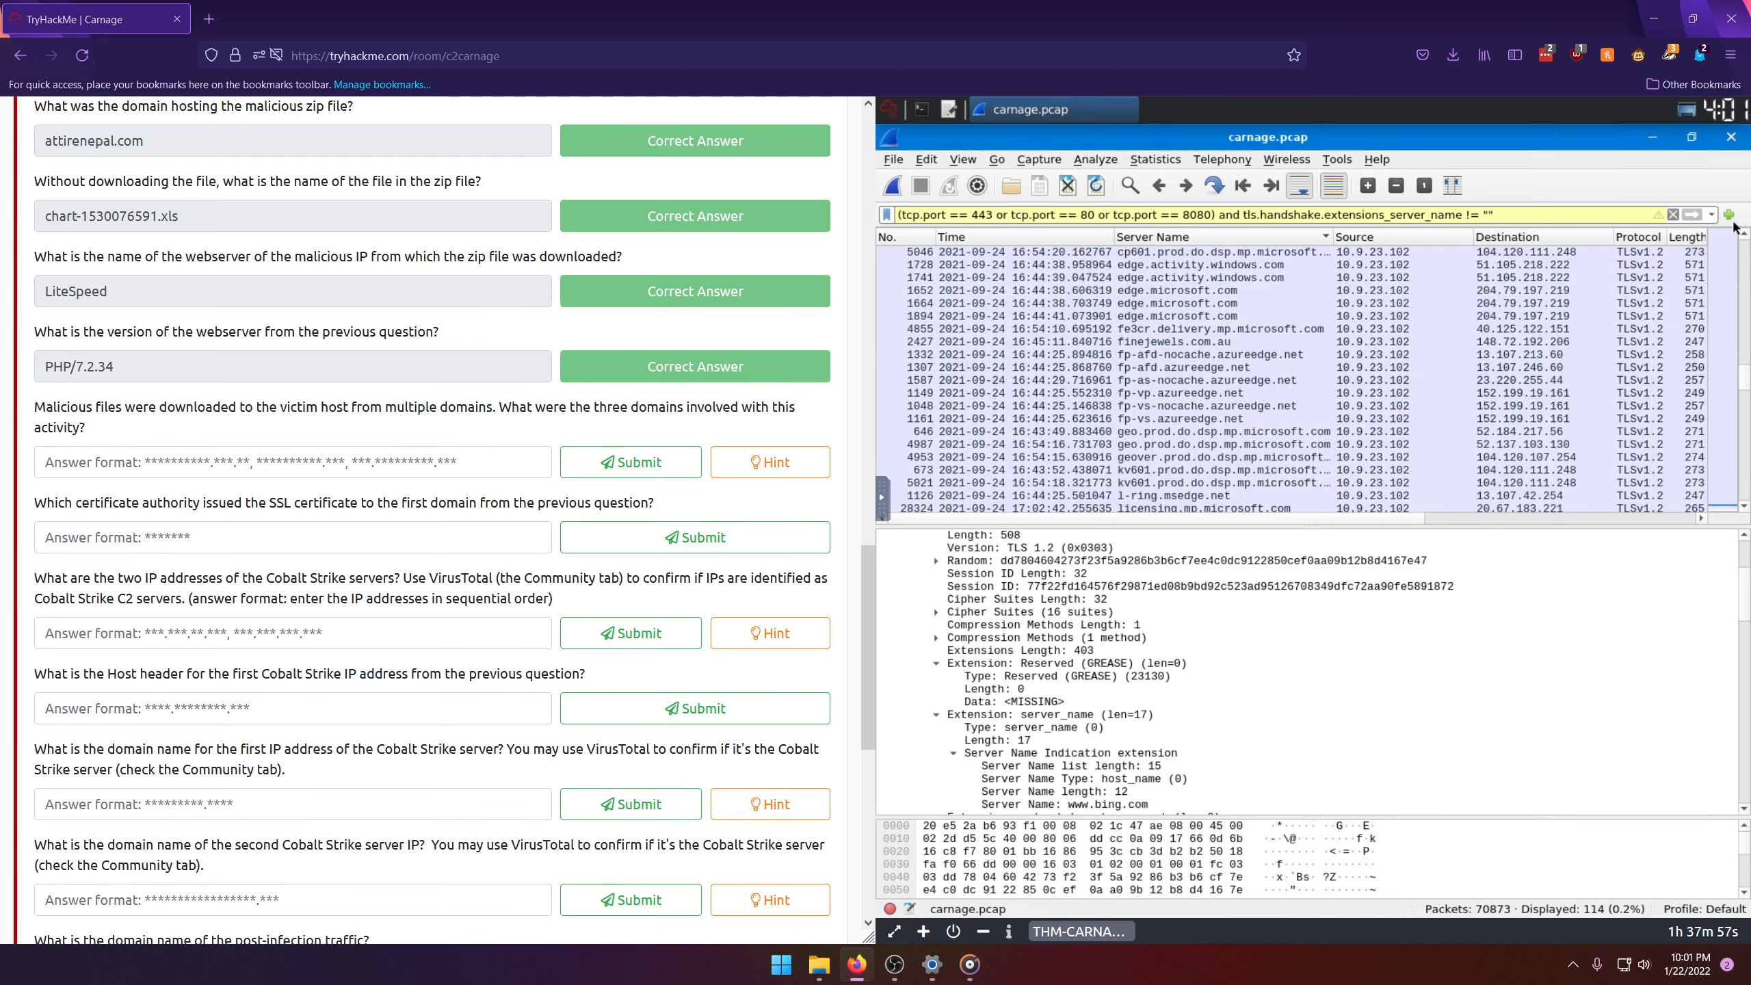
scroll(1748, 275, "up", 10)
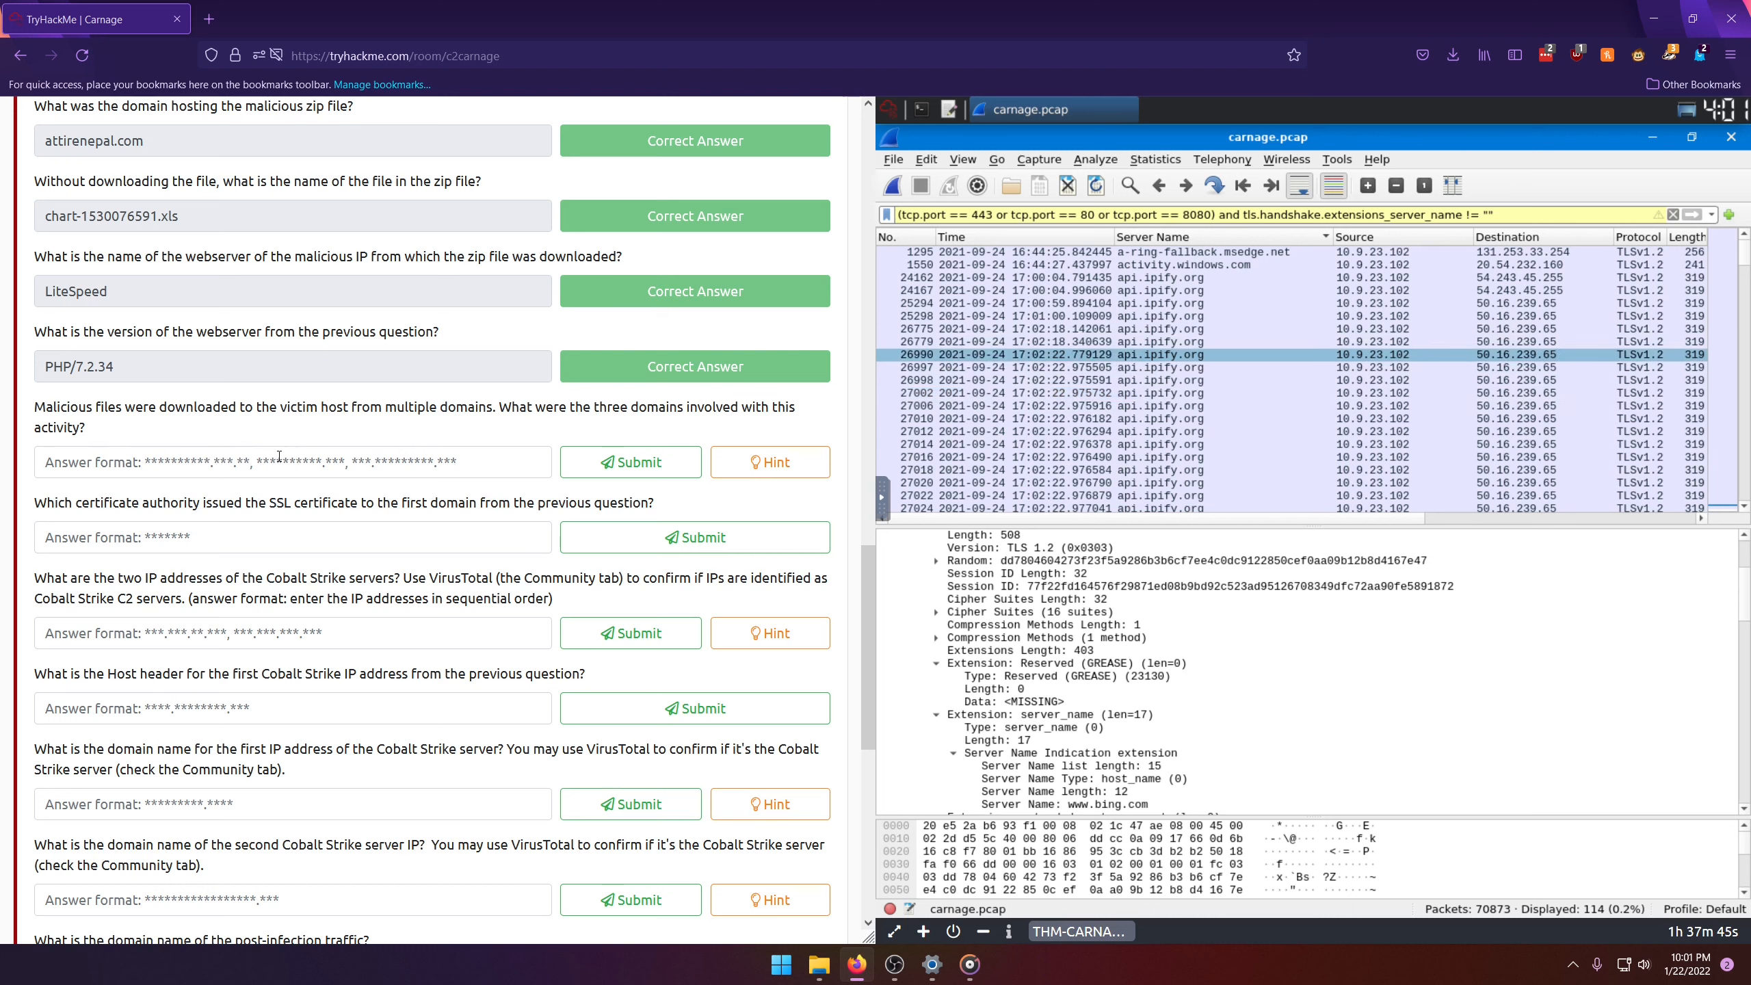
scroll(1114, 395, "down", 5)
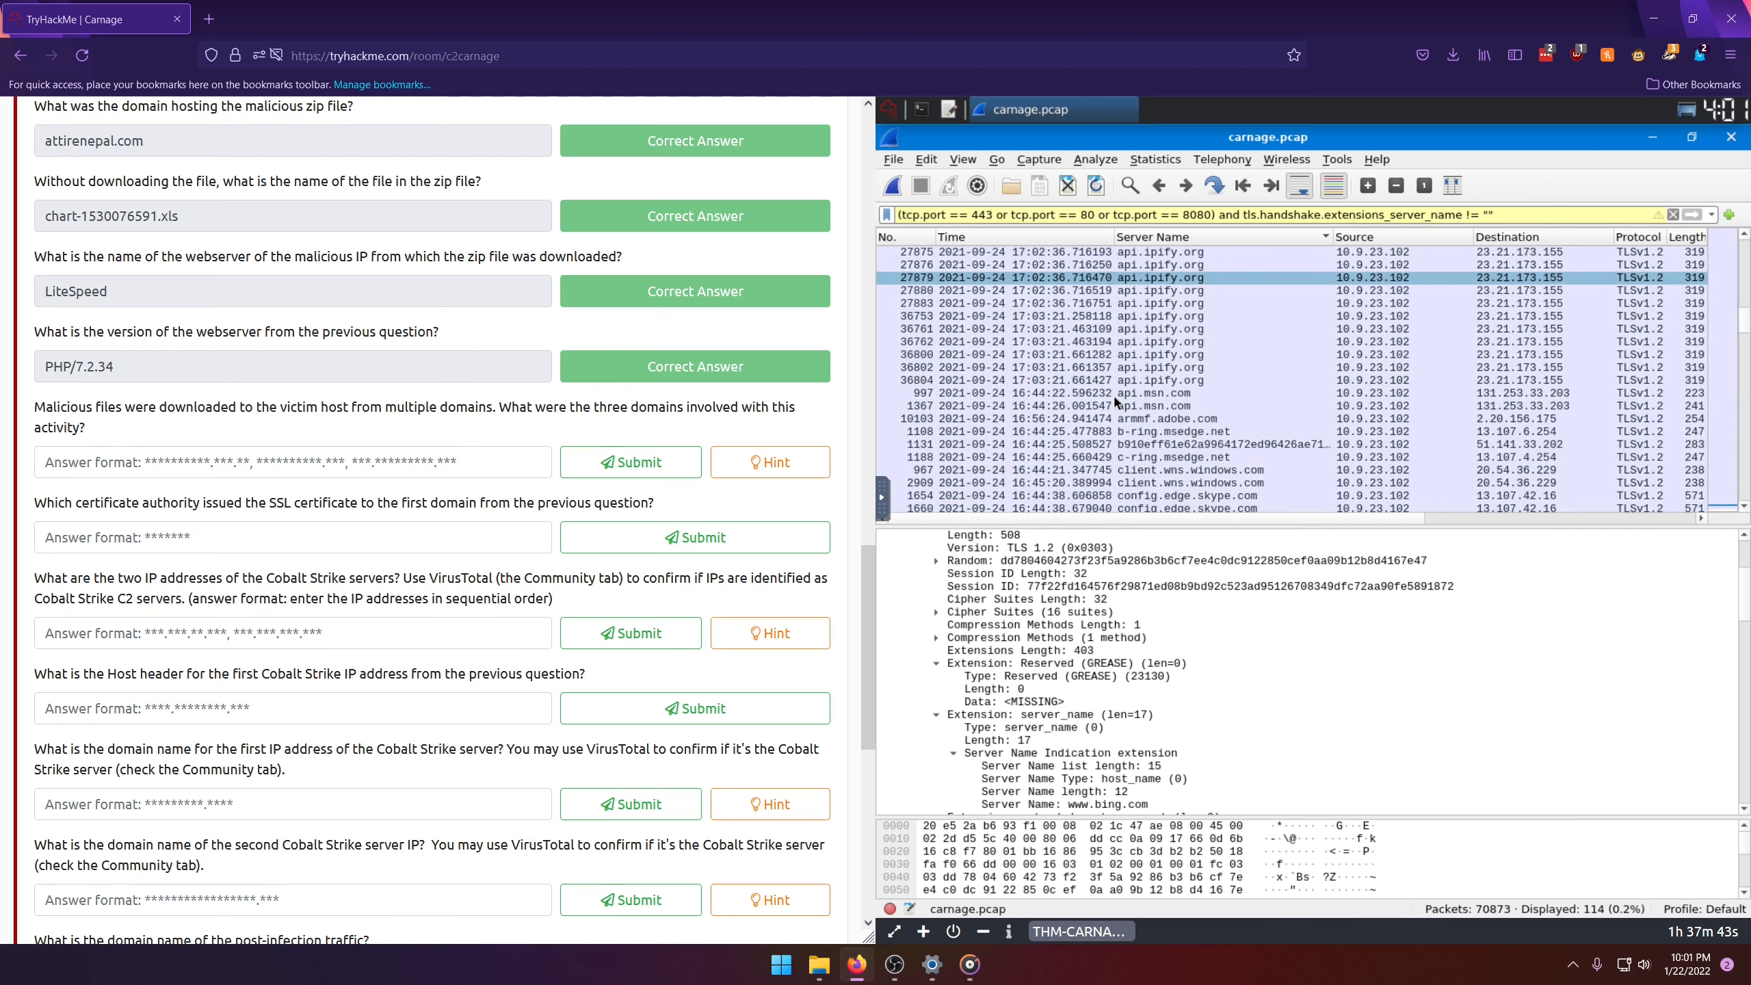
scroll(1191, 413, "down", 2)
scroll(1193, 418, "down", 3)
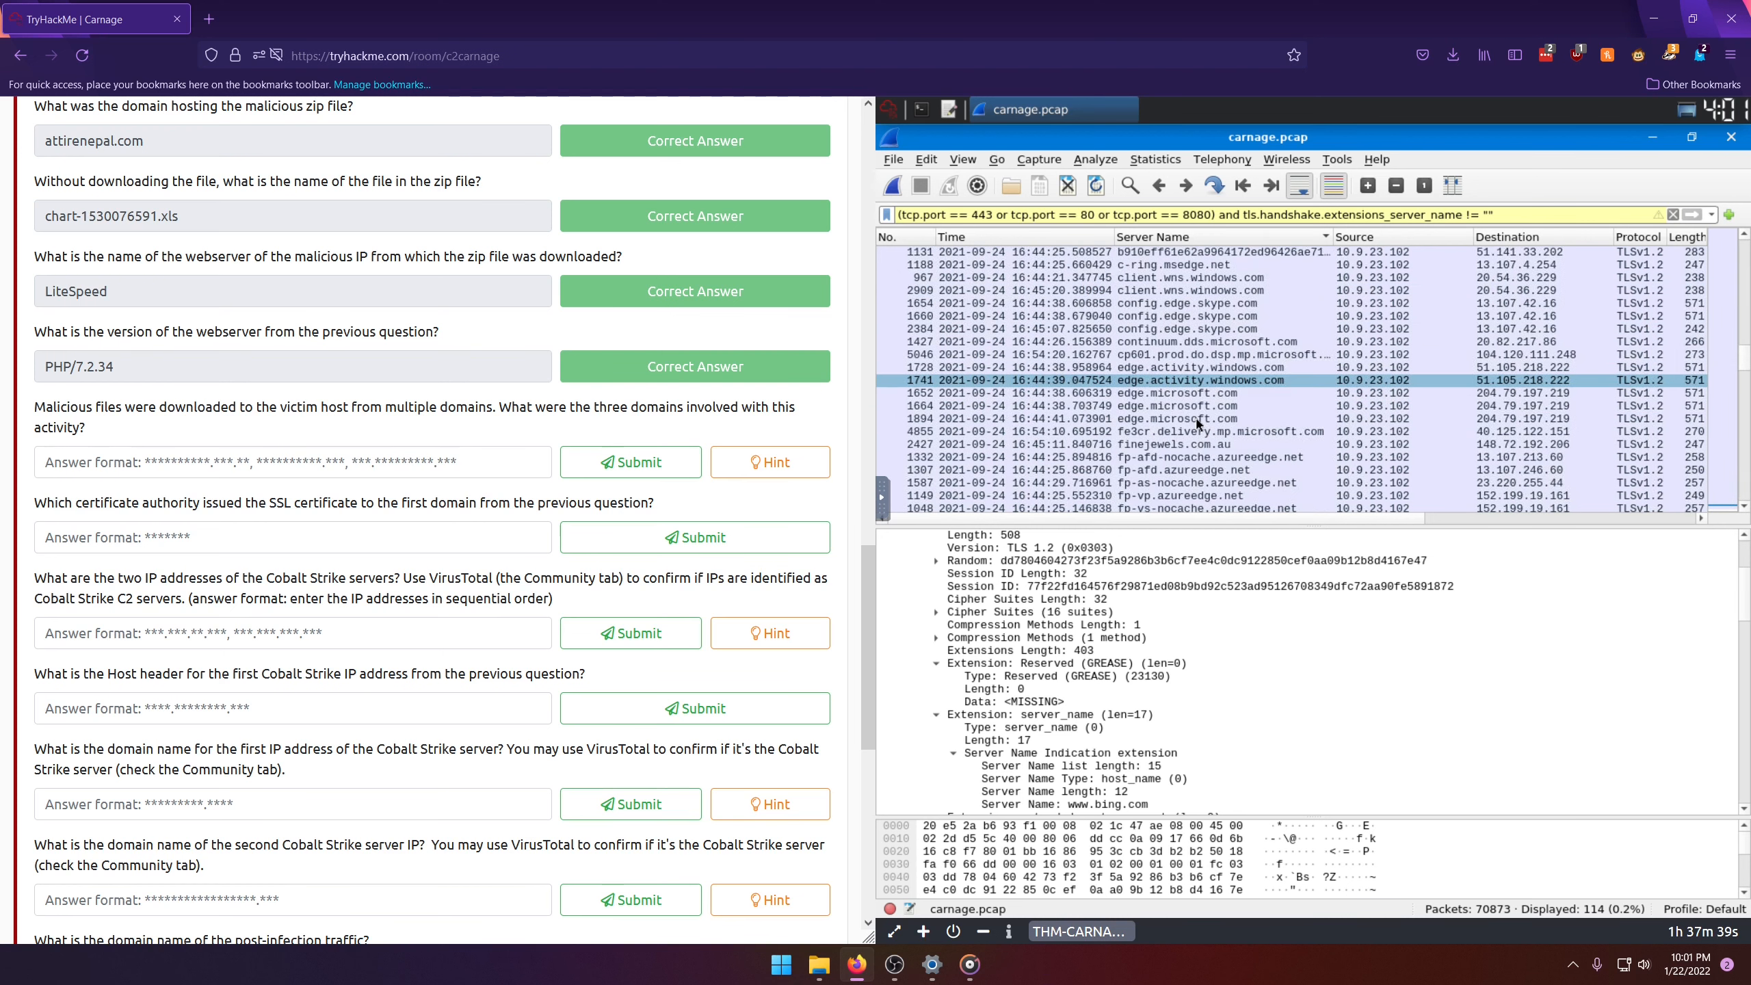
scroll(1193, 422, "down", 4)
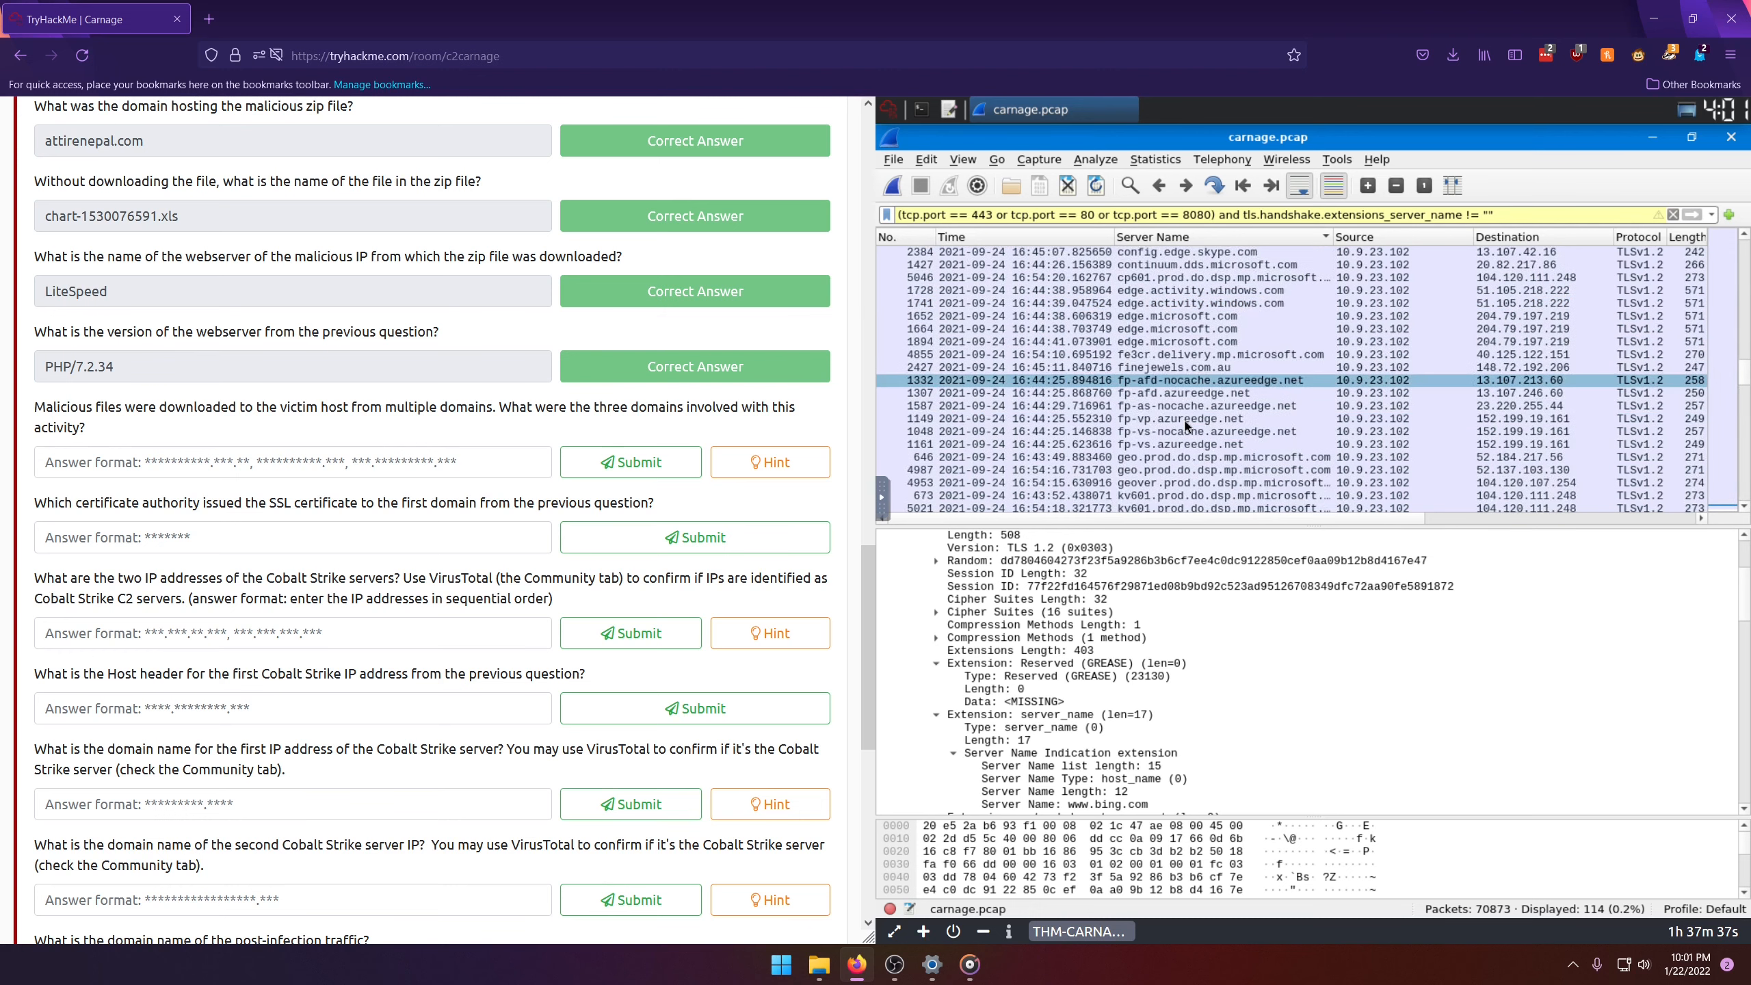
scroll(1186, 426, "up", 2)
left_click(262, 464)
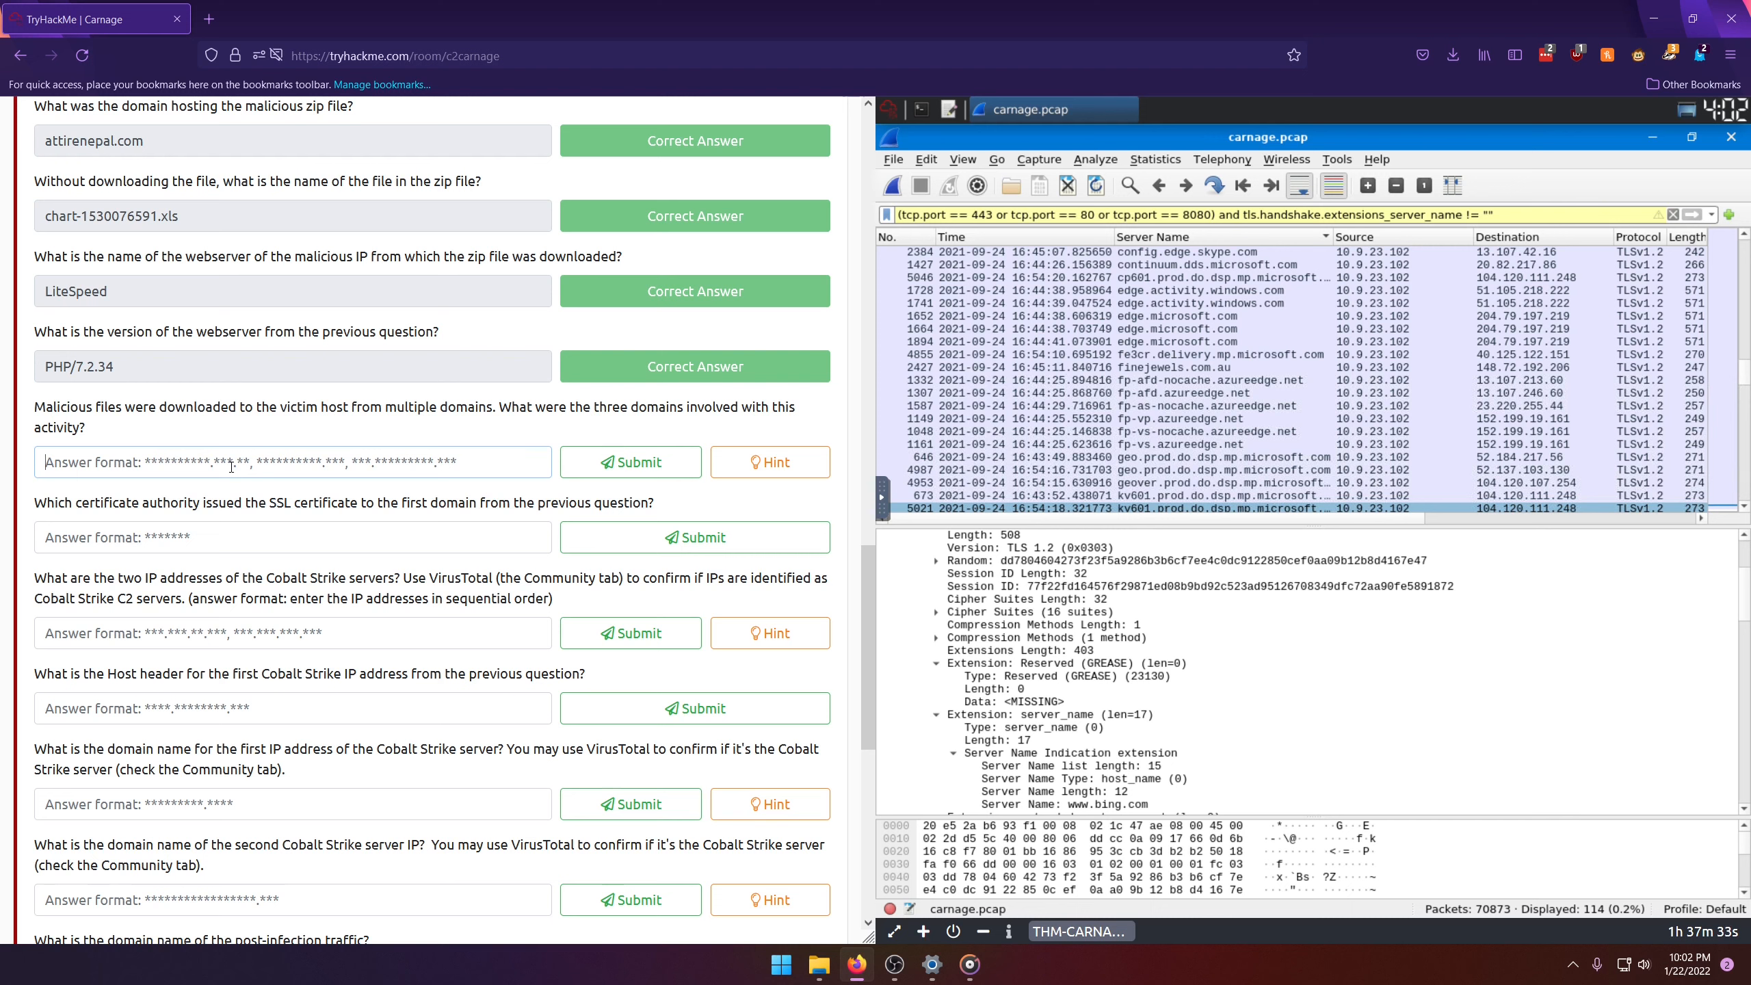
key("Up")
key("Up")
key("Up")
key("Up")
key("Up")
key("Up")
key("Up")
key("Up")
key("Up")
key("Up")
key("Up")
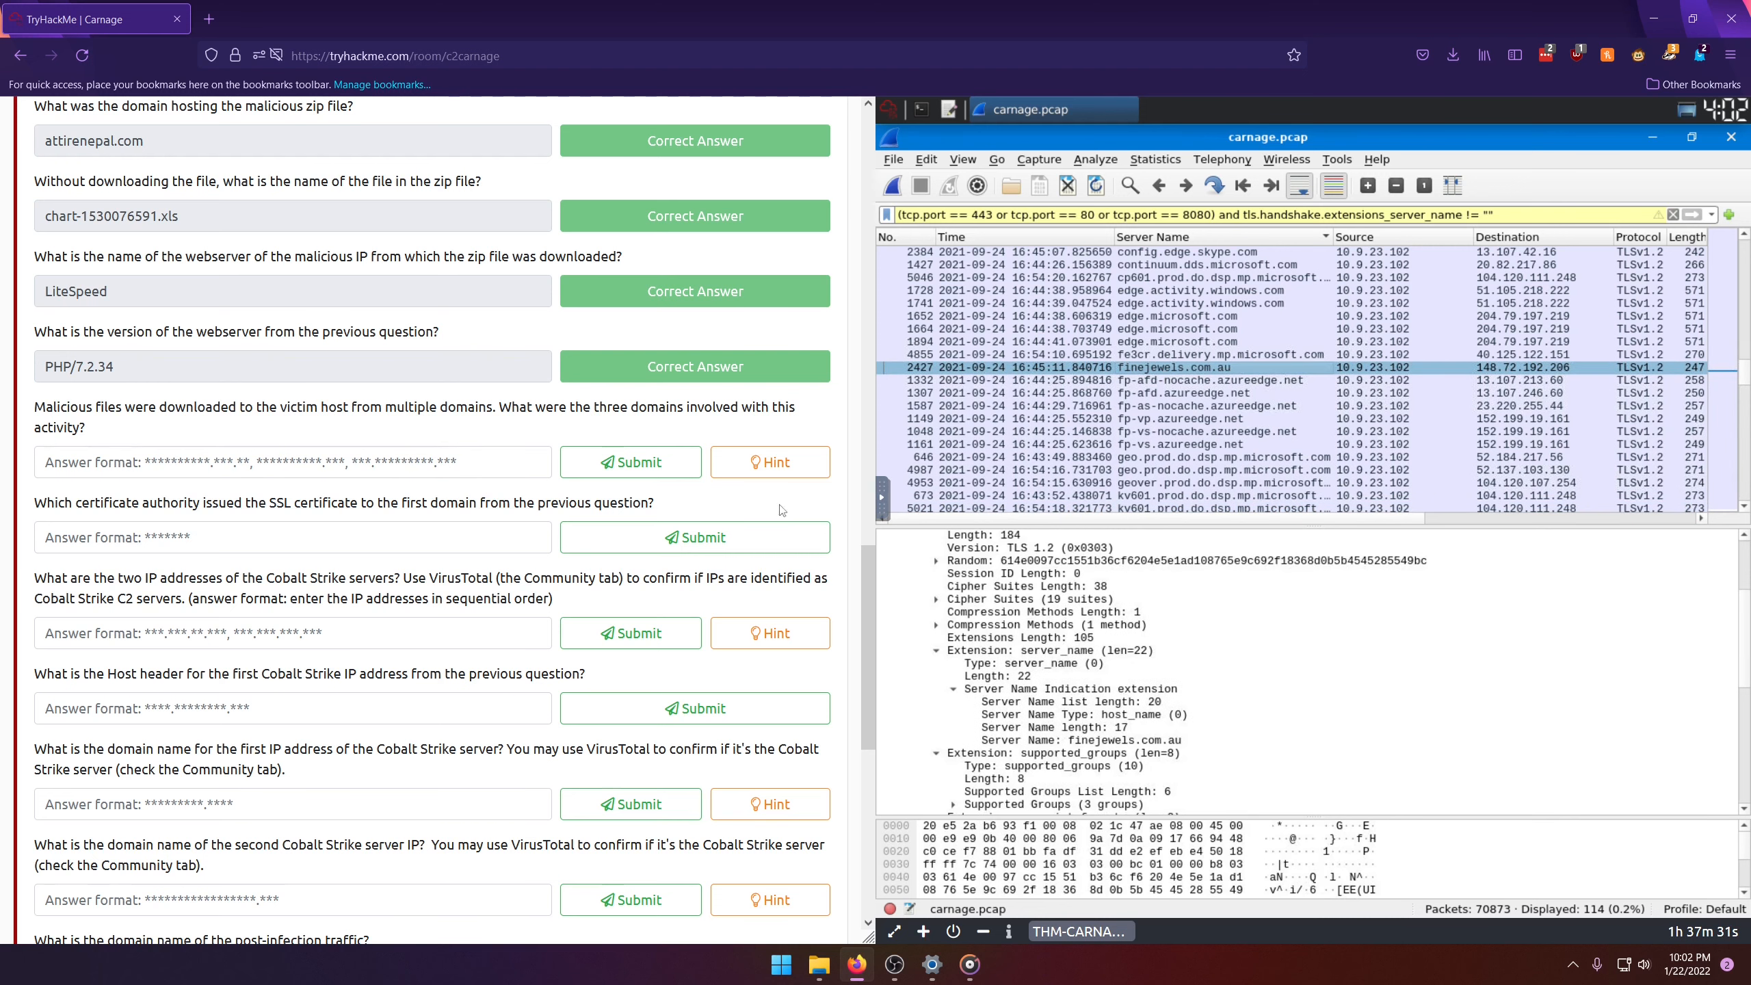
left_click(128, 463)
type("finejewel")
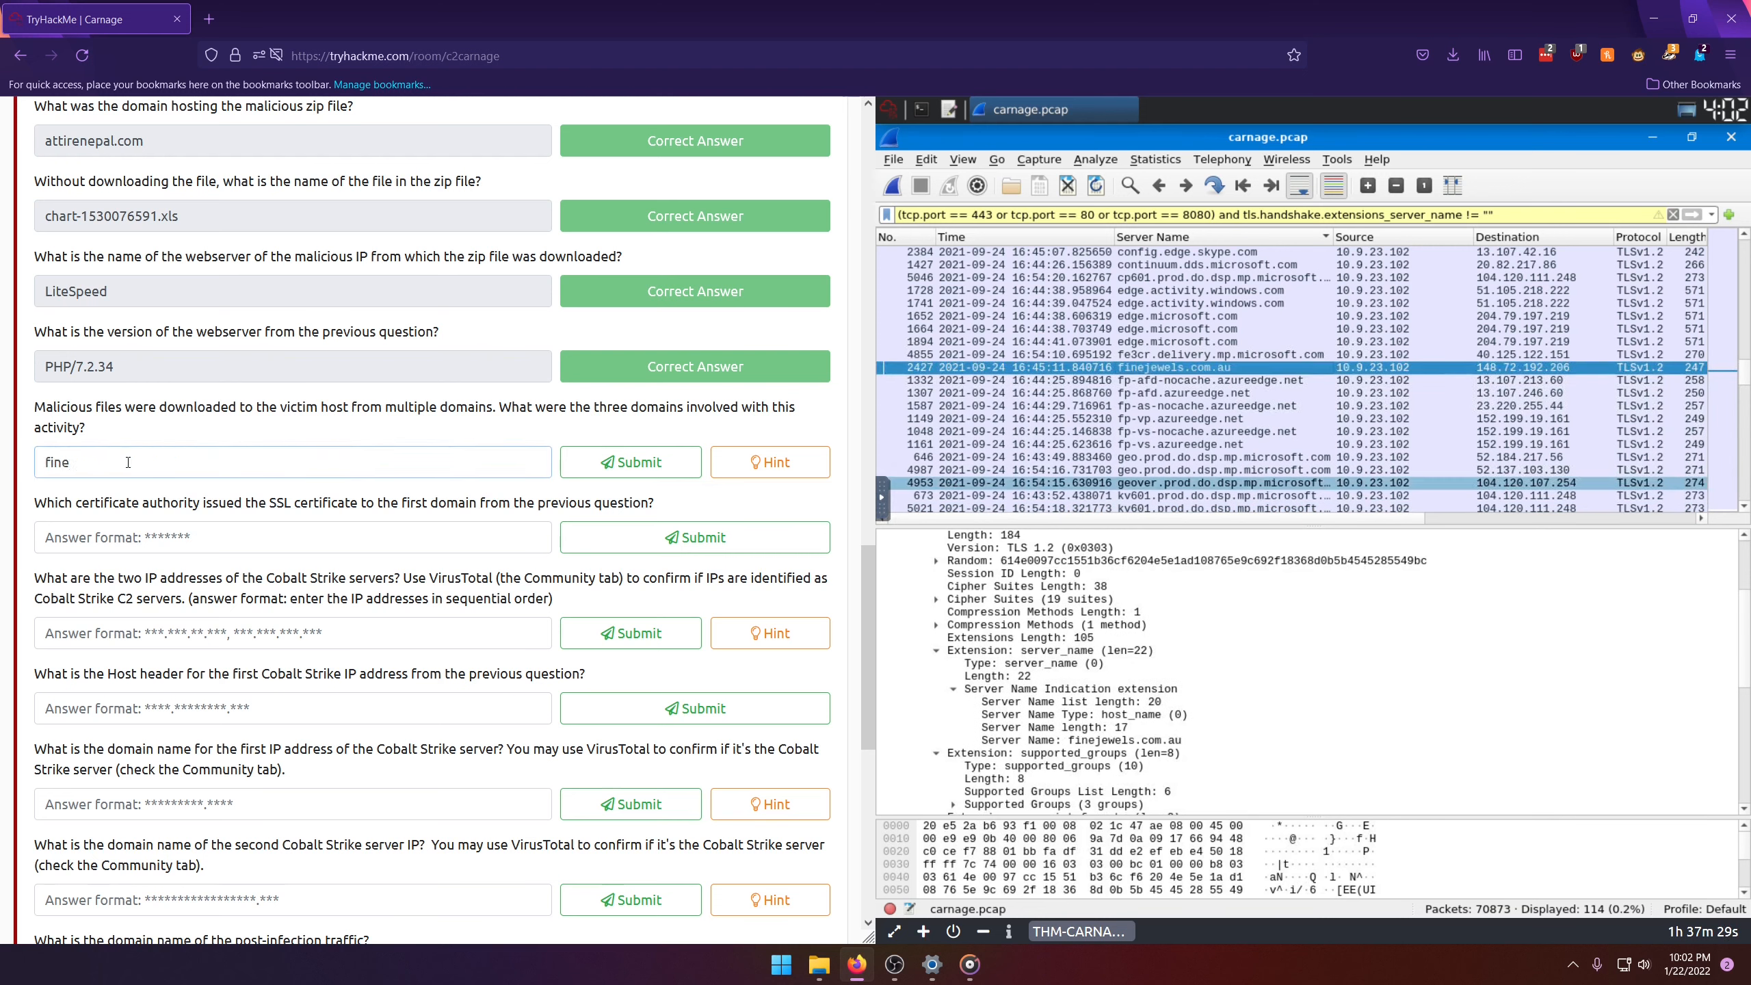
key("BackSpace")
key("BackSpace")
key("BackSpace")
key("BackSpace")
key("BackSpace")
key("BackSpace")
key("BackSpace")
key("BackSpace")
key("BackSpace")
Step: Open Notepad and note the first domain as "finejewels.com.au,"
key("super+r")
type("notepad")
key("Return")
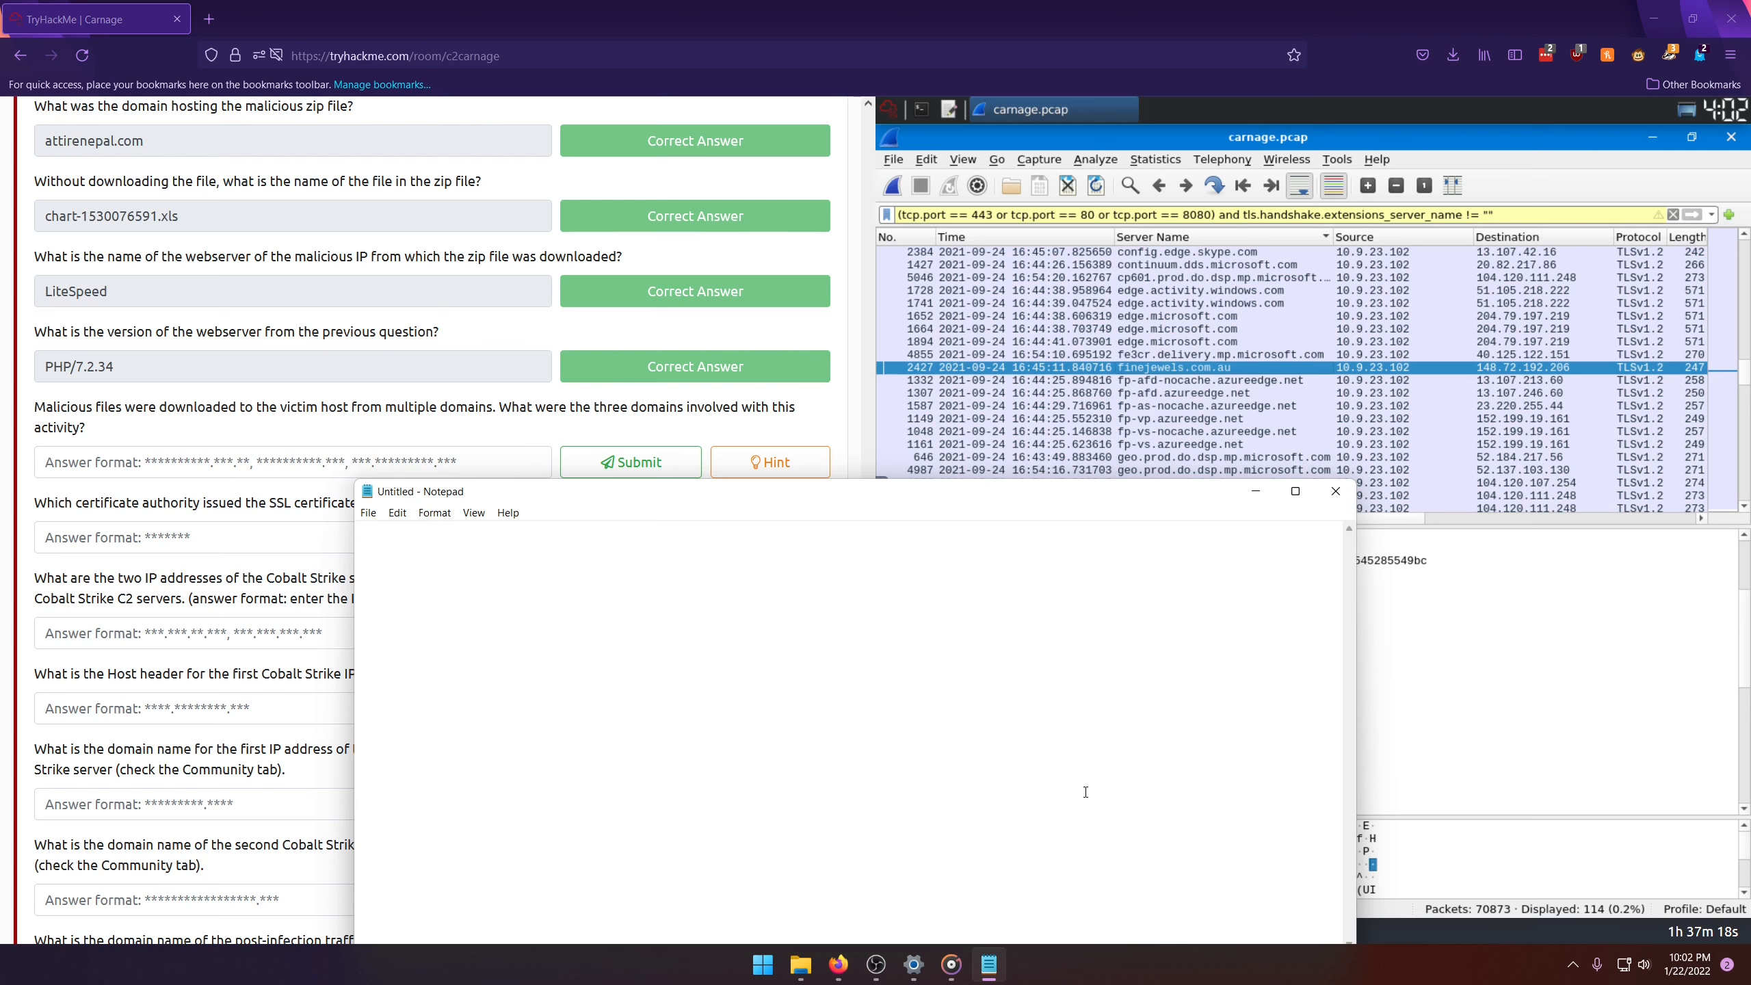
type("fine")
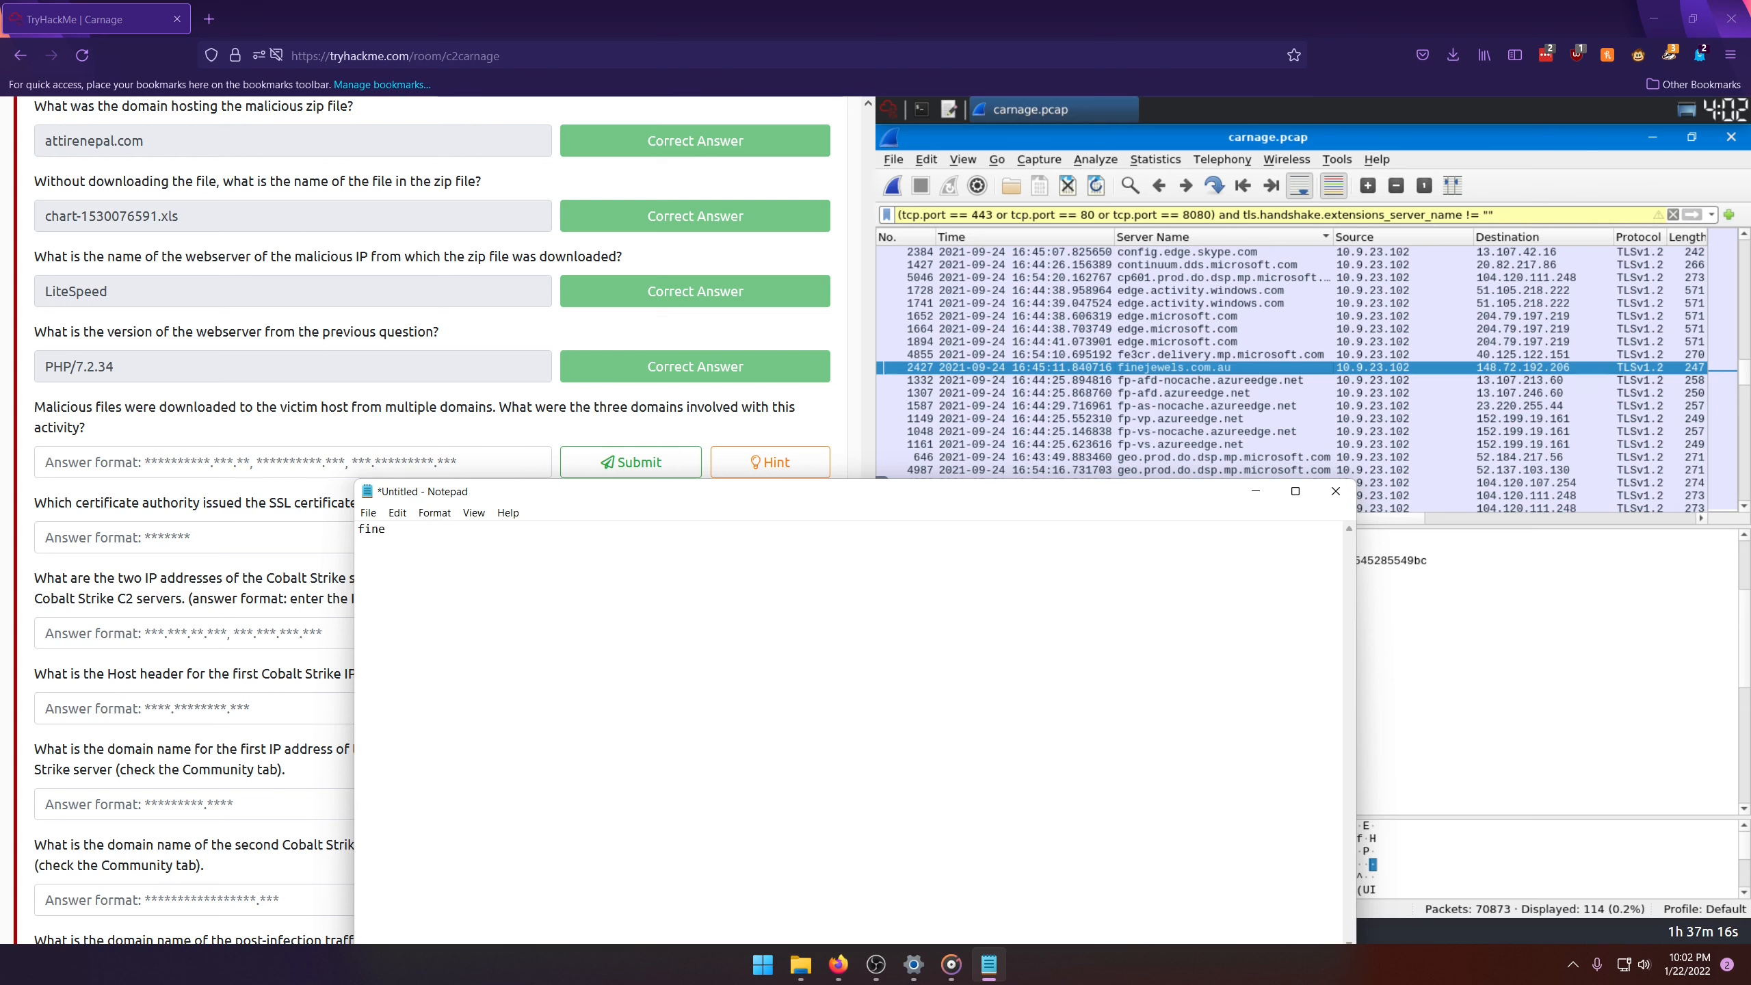
type("jewe")
key("BackSpace")
key("BackSpace")
type("ewels.com.au,")
Step: Search the remaining server names for another suspicious domain, select the new.americold.com packet, and switch back to Notepad
scroll(1193, 403, "down", 1)
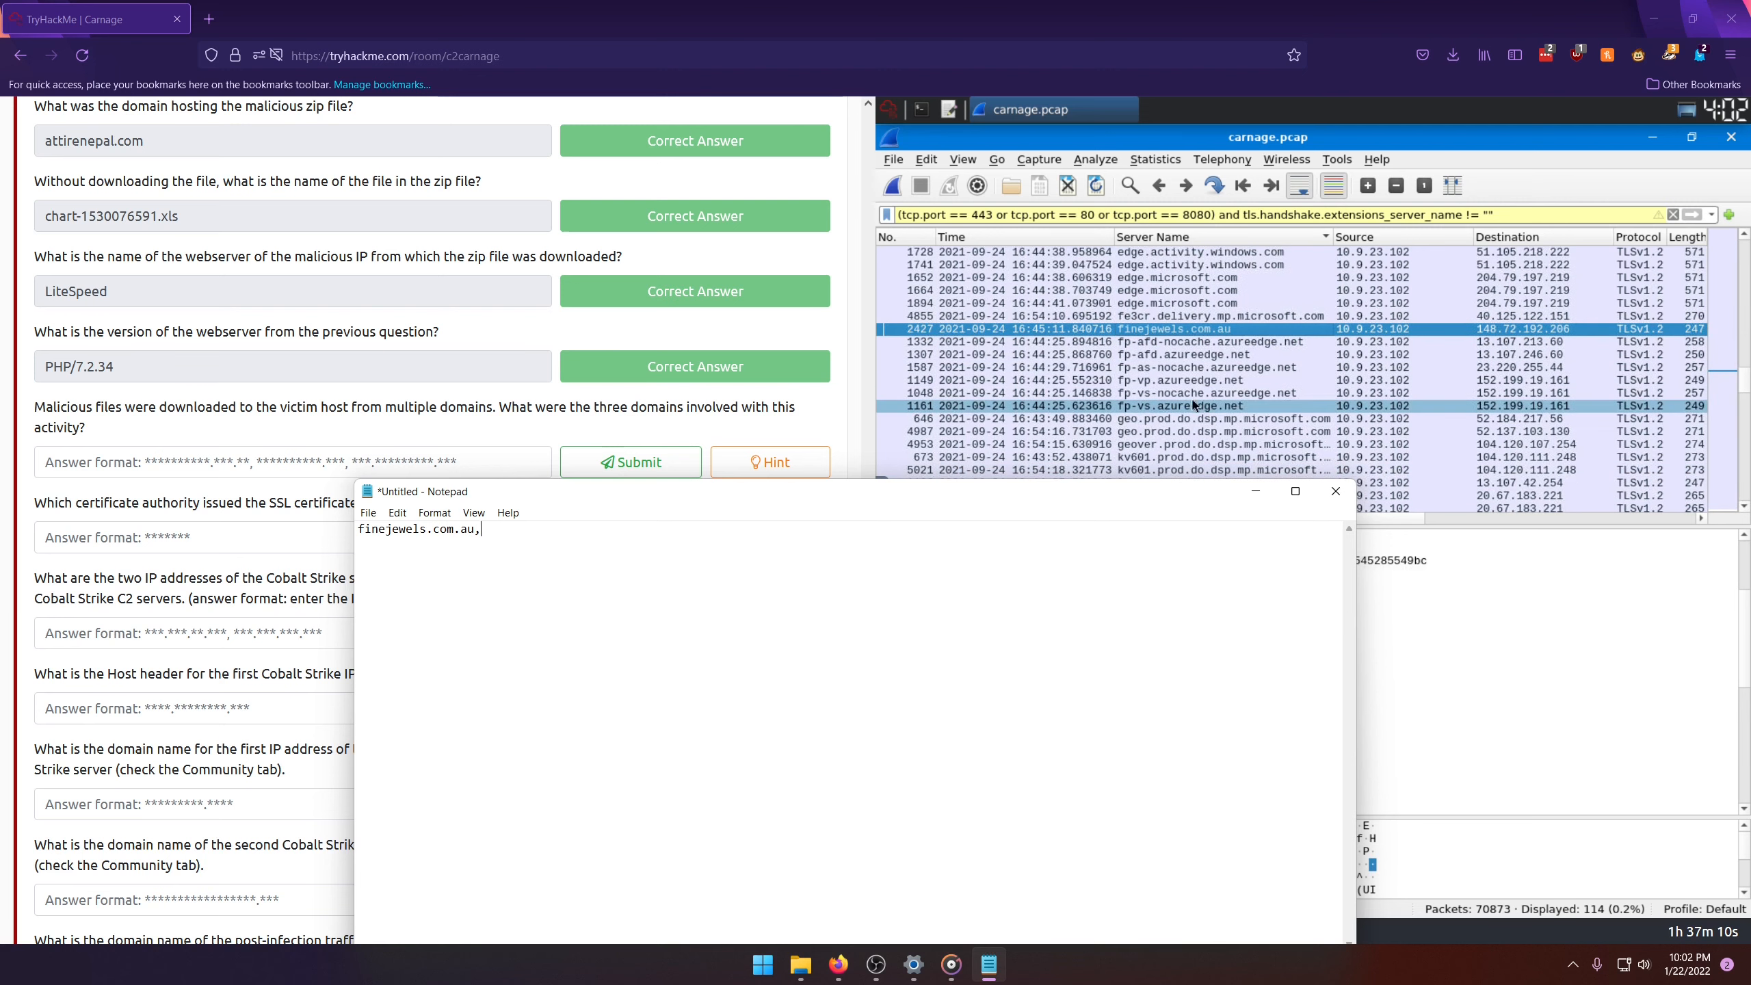
scroll(1194, 404, "down", 2)
scroll(1191, 417, "down", 4)
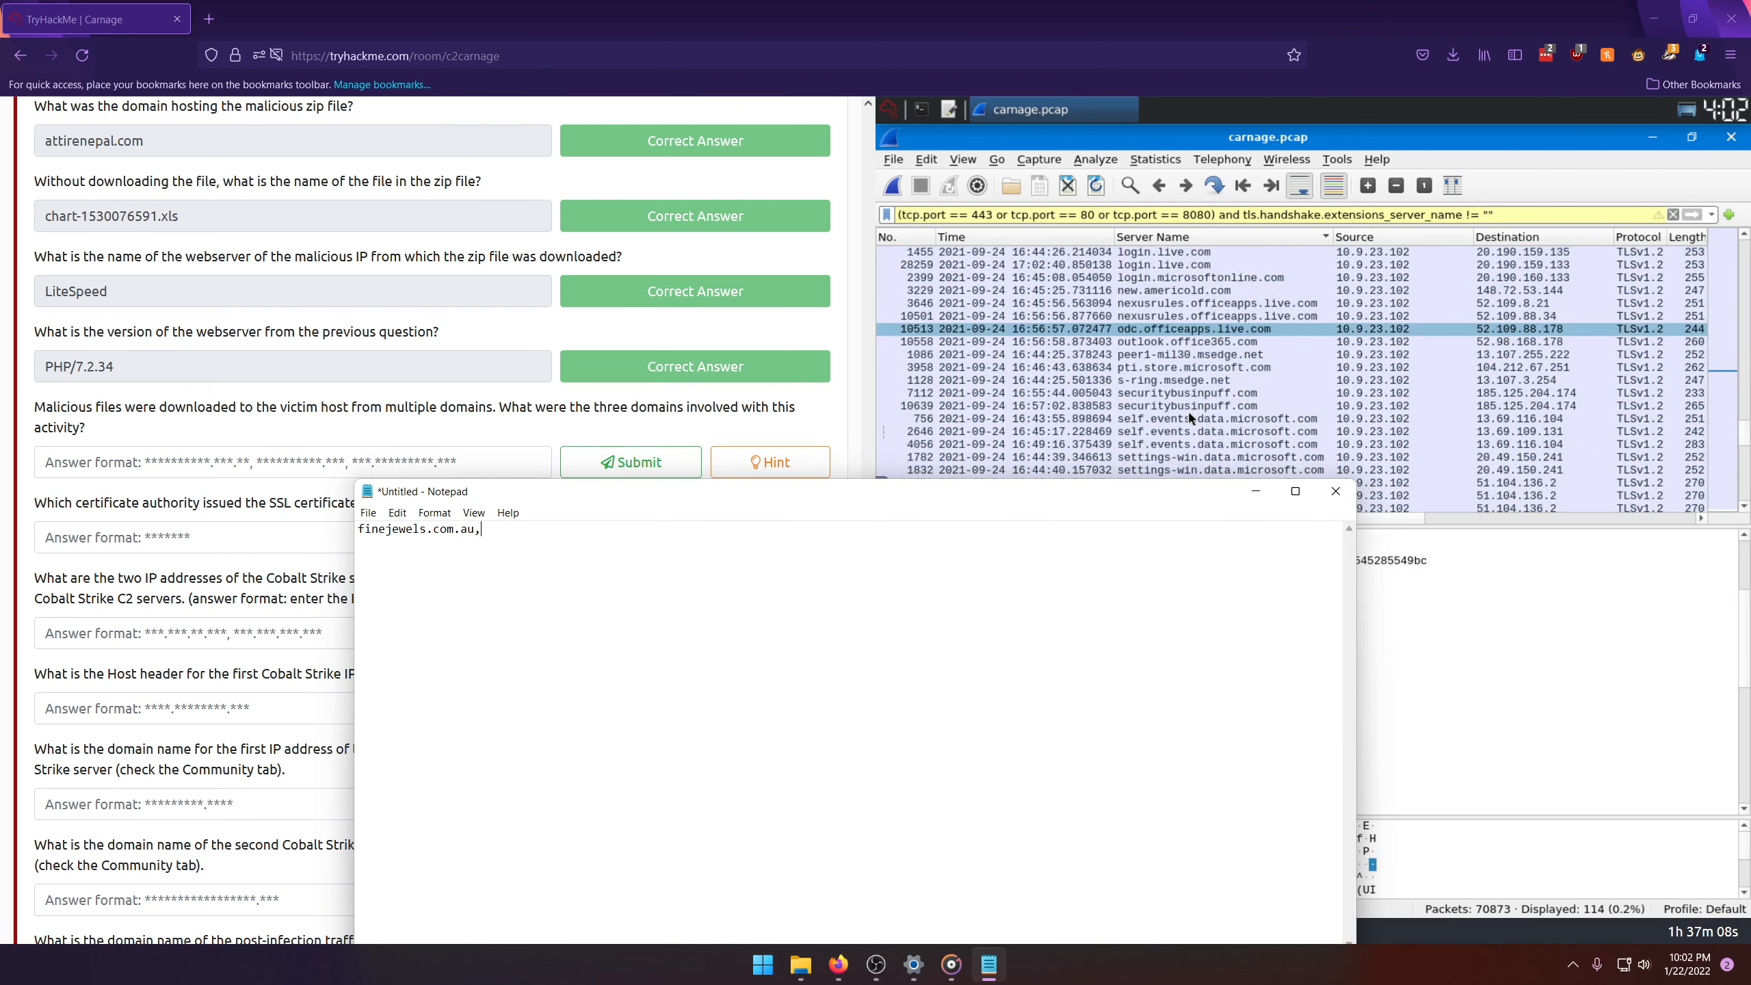
left_click(1188, 418)
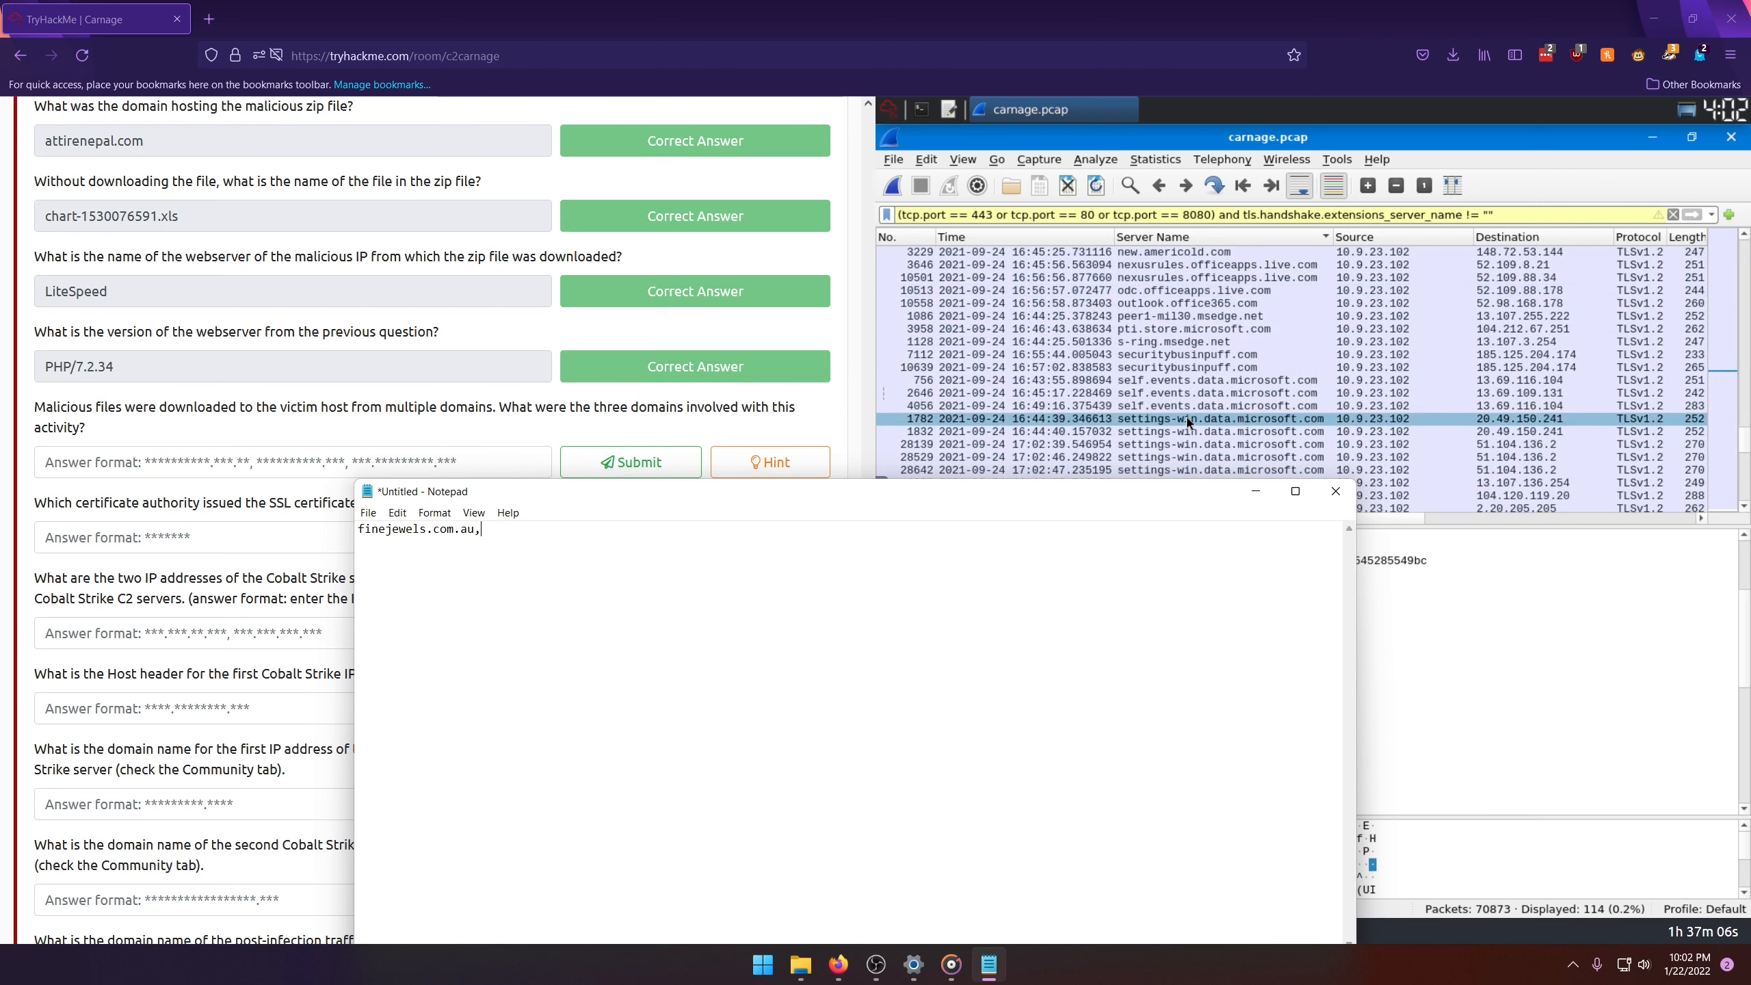
scroll(1180, 420, "down", 4)
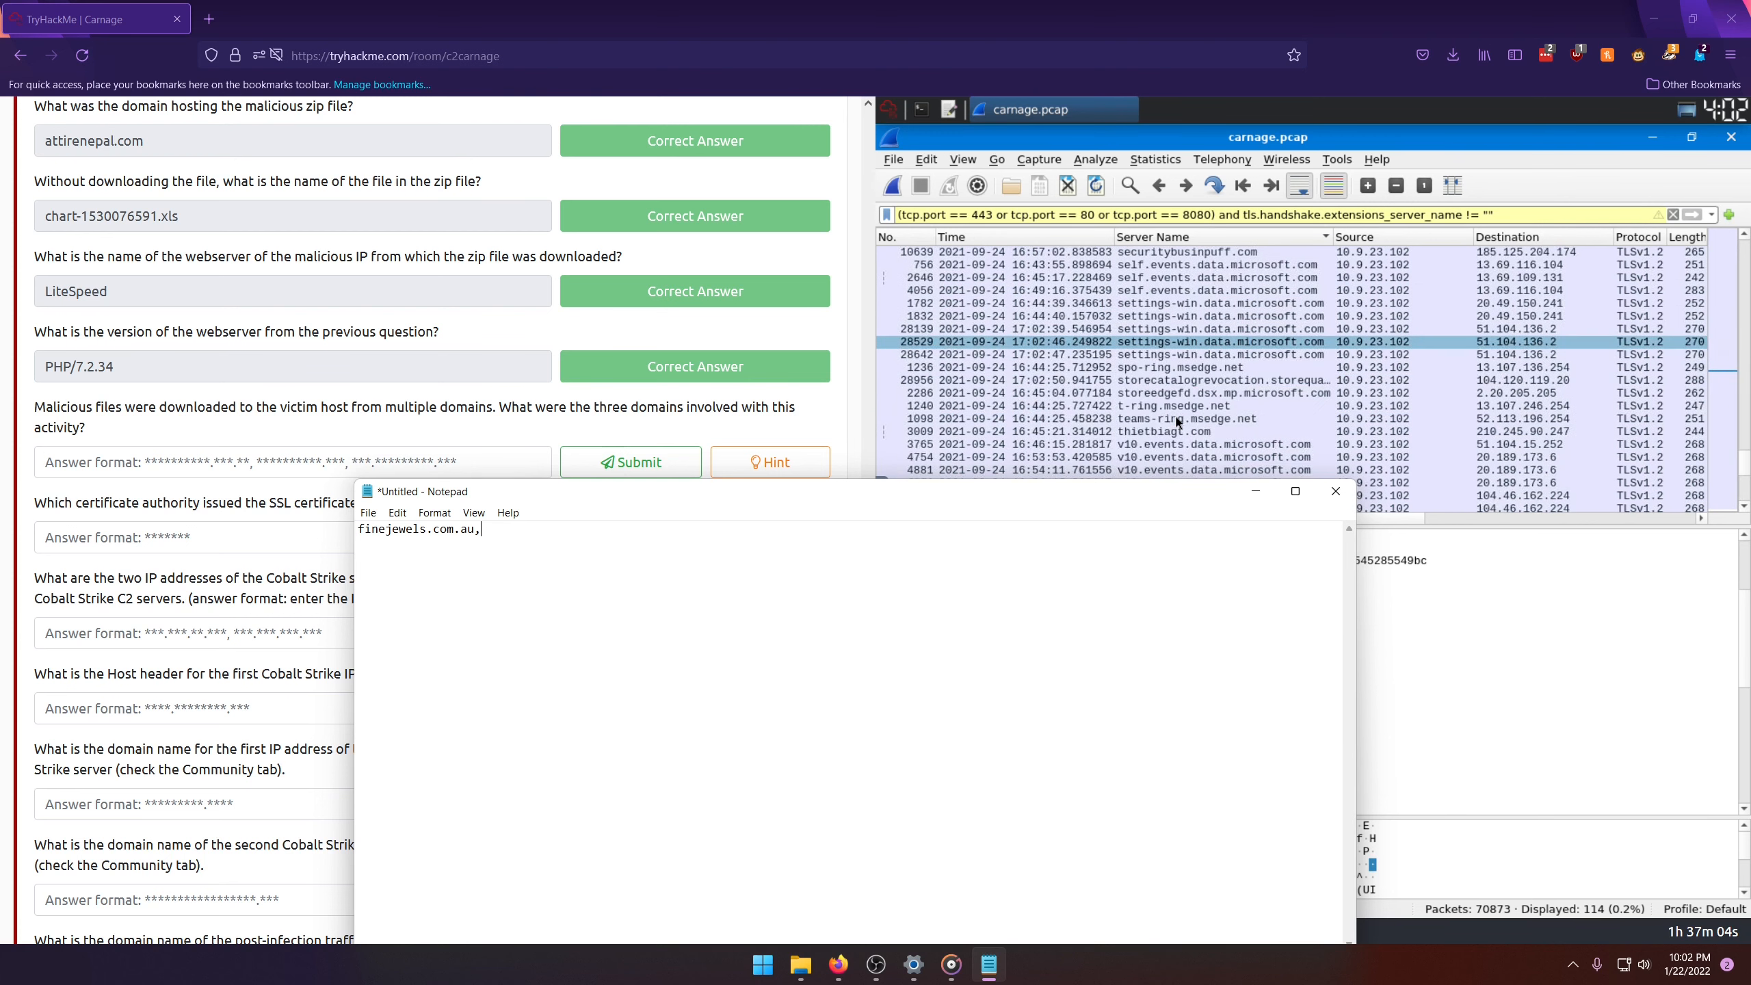
scroll(1175, 420, "up", 4)
scroll(1176, 420, "up", 2)
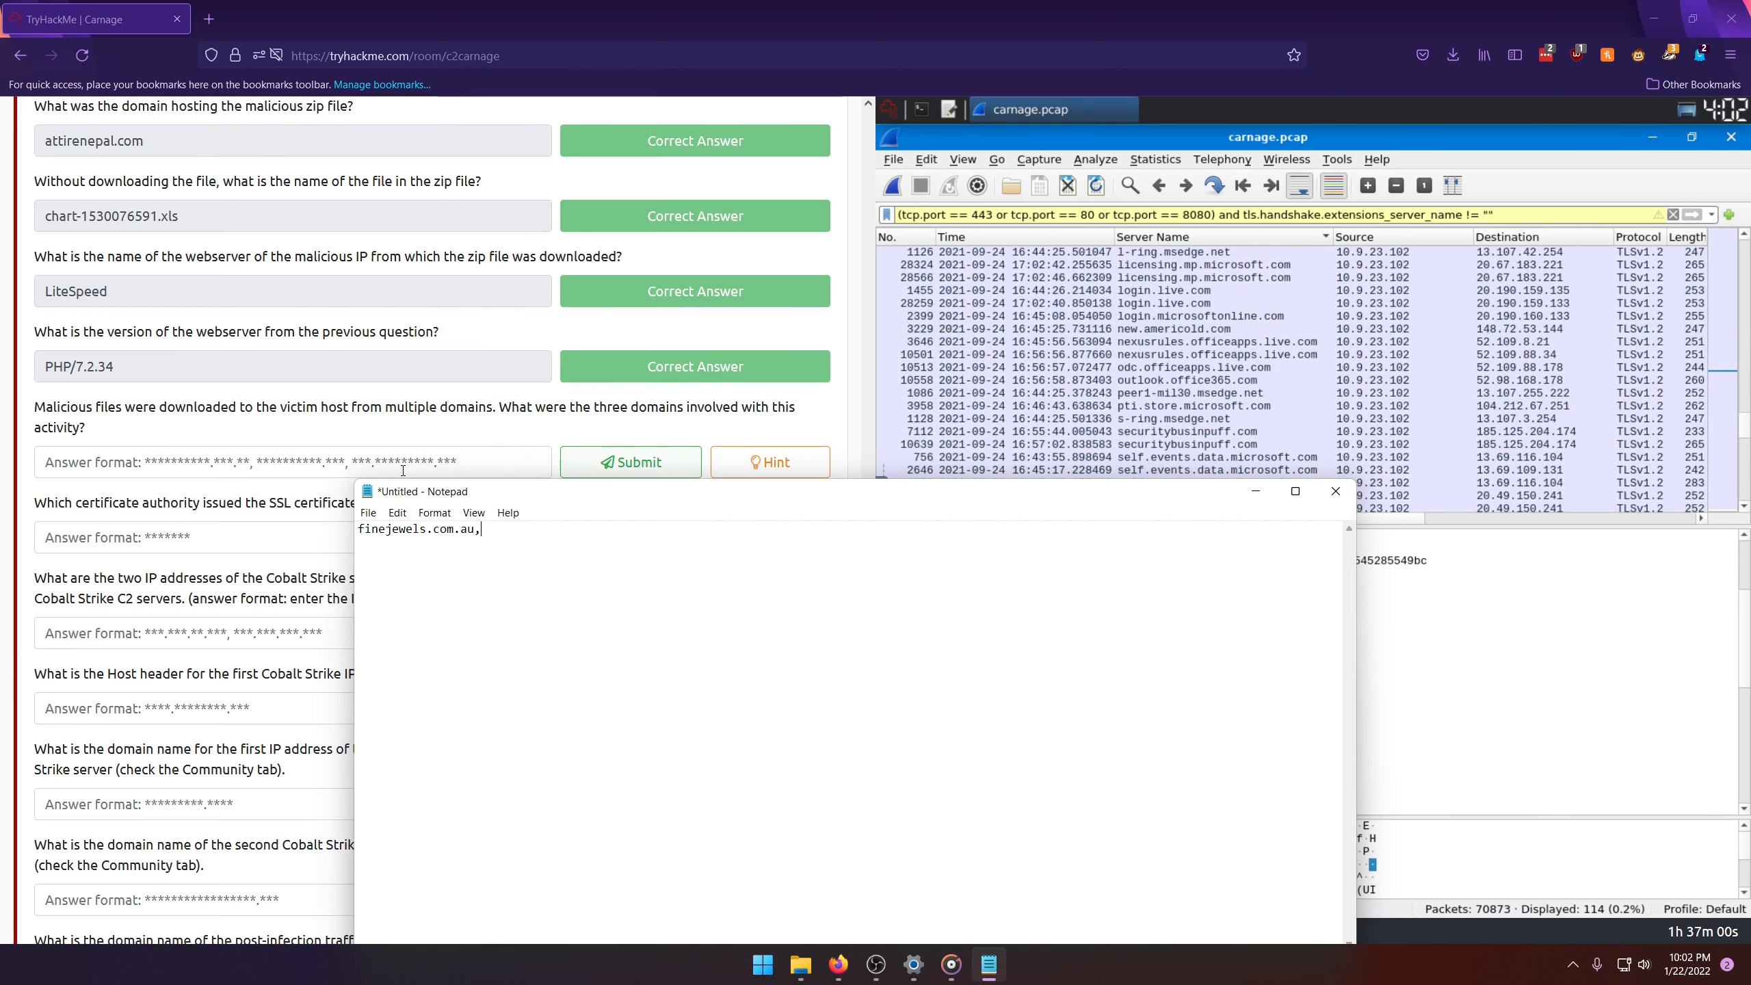
left_click(1167, 329)
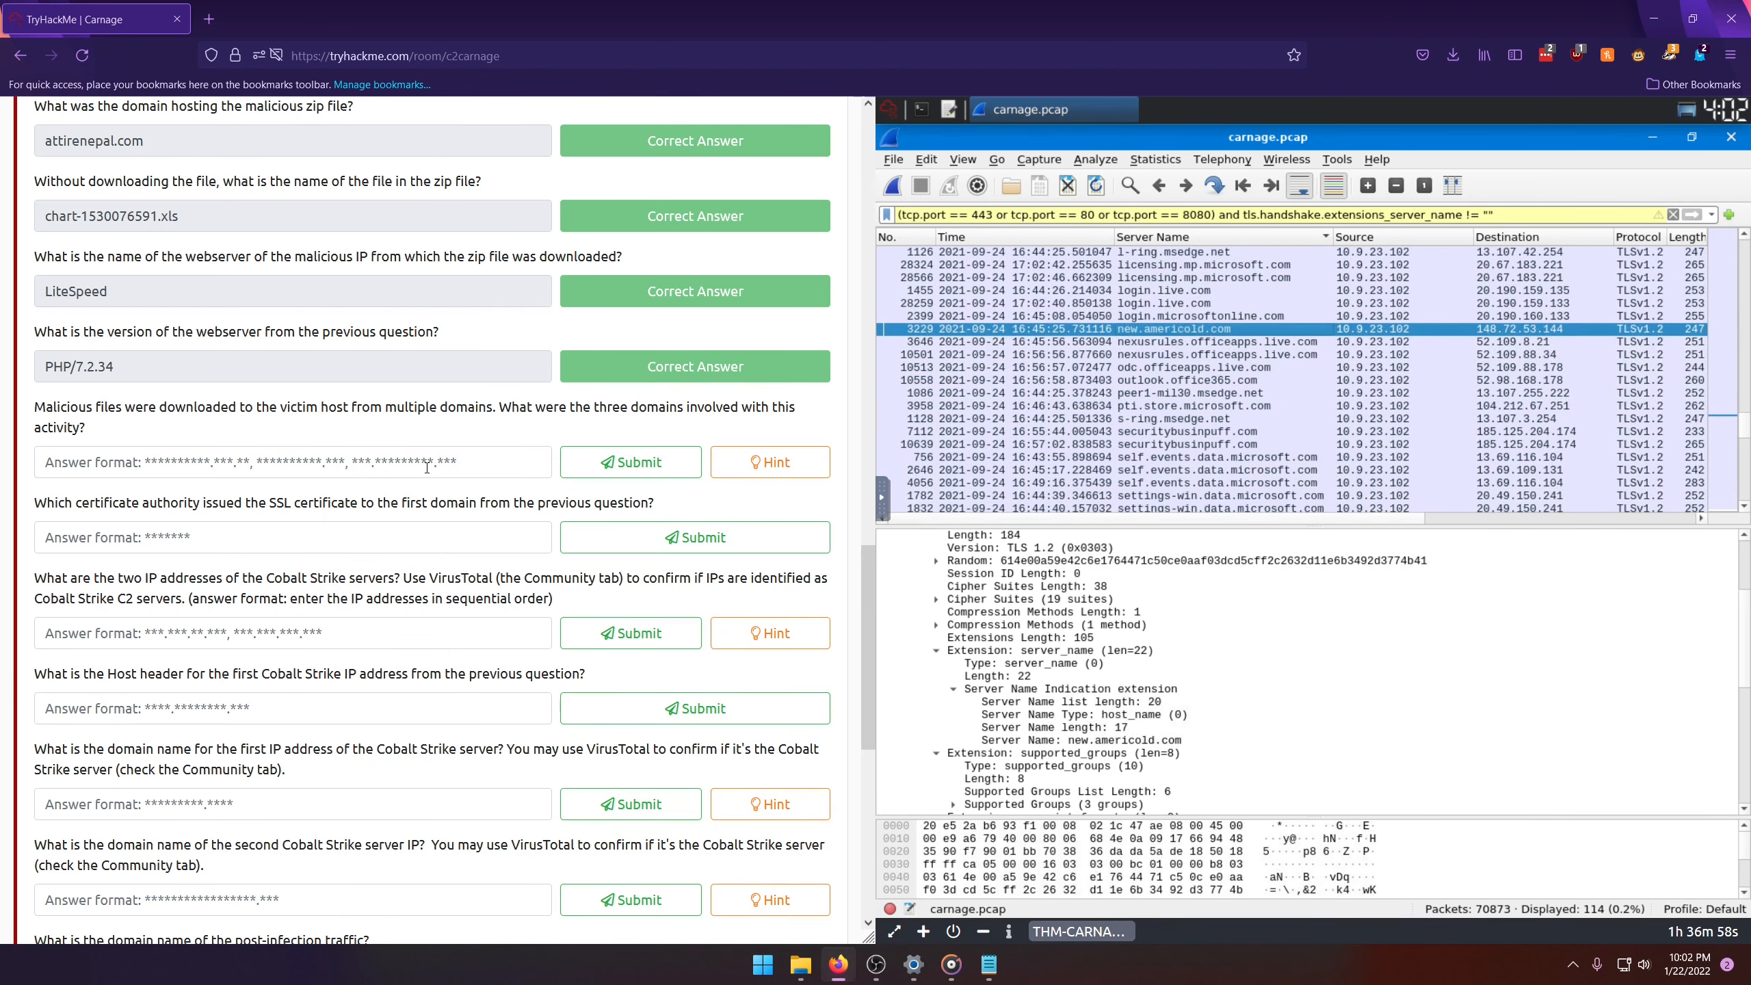
left_click(364, 466)
left_click(989, 966)
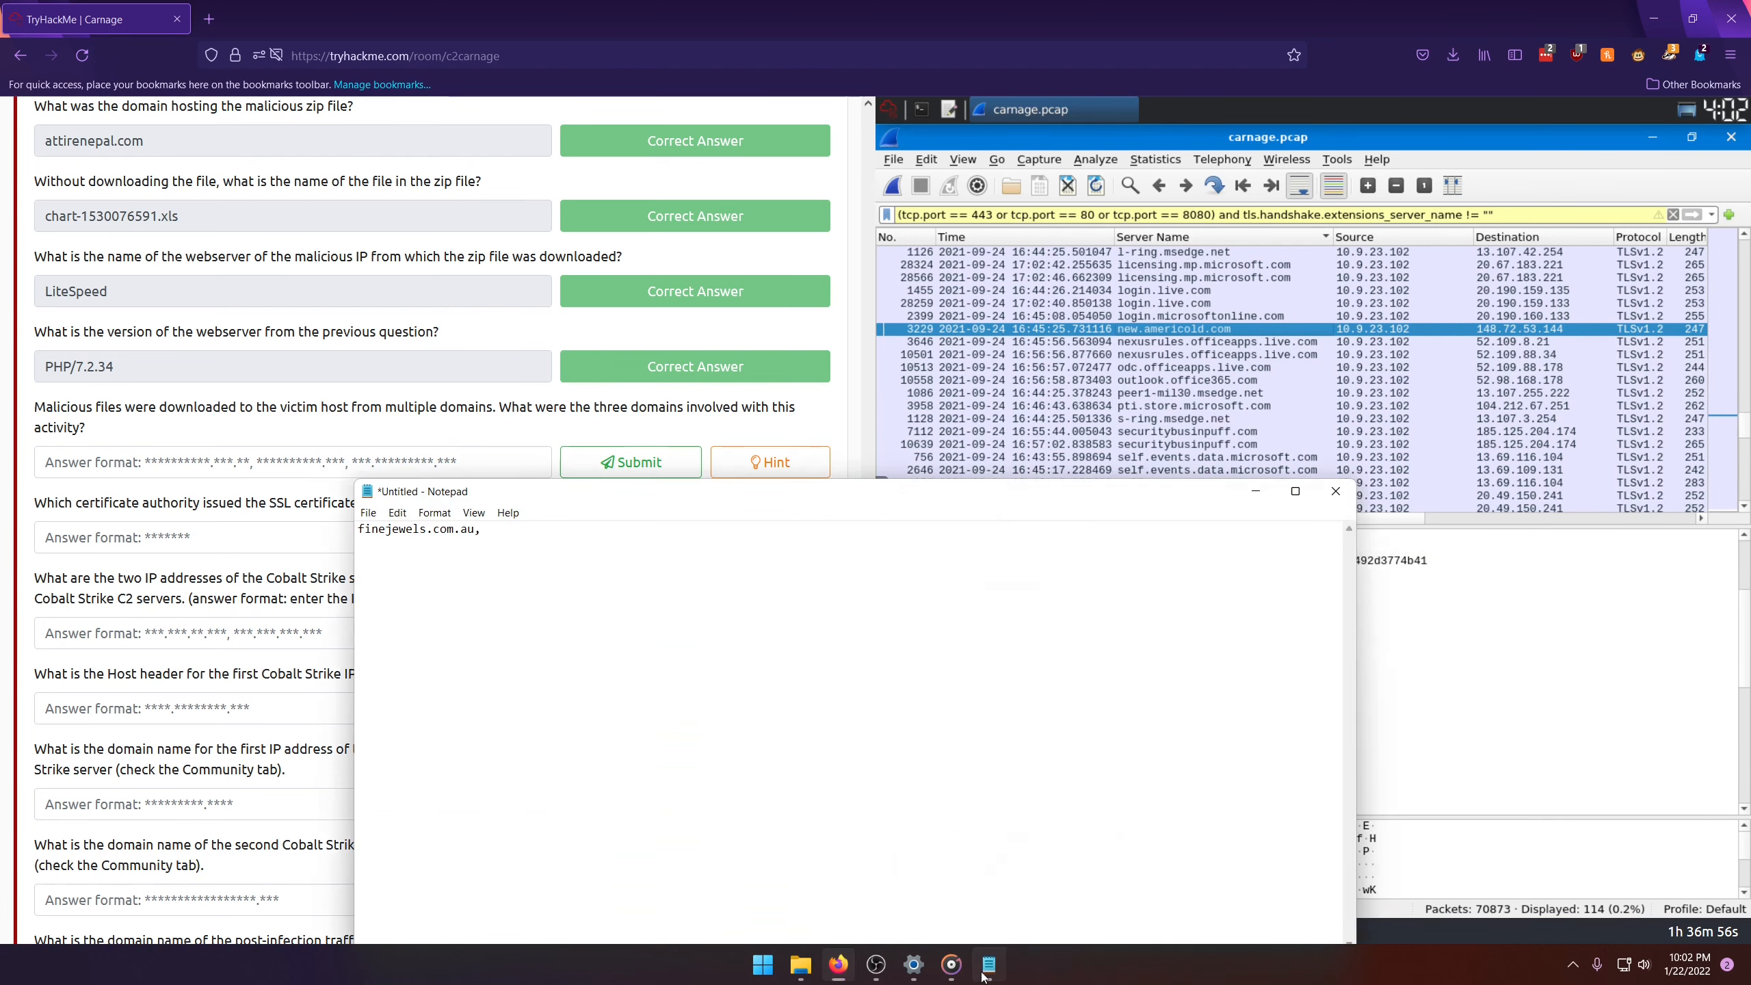
Step: Append "new.americold.com" after the first domain in the Notepad note, without a trailing comma
type("new")
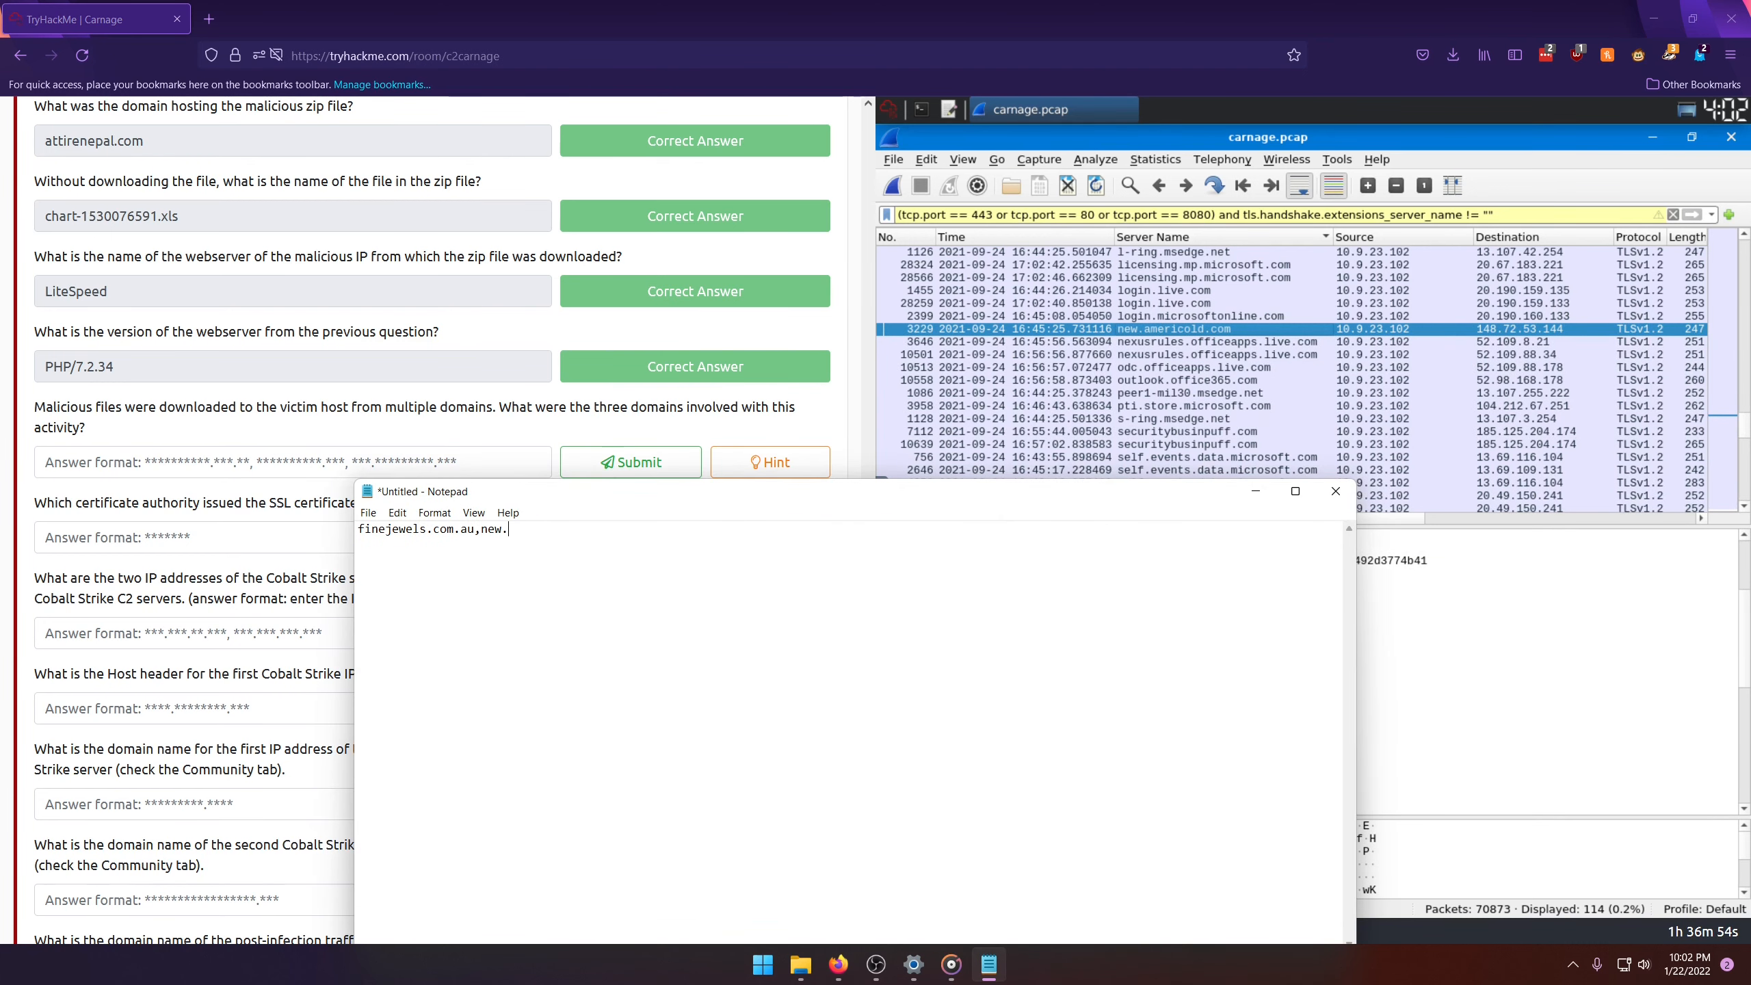
type(".americold.com,")
key("BackSpace")
key("BackSpace")
Step: Return to Wireshark, look through the remaining server names for the third suspicious domain, and select the thietbiagt.com packet
left_click(1323, 138)
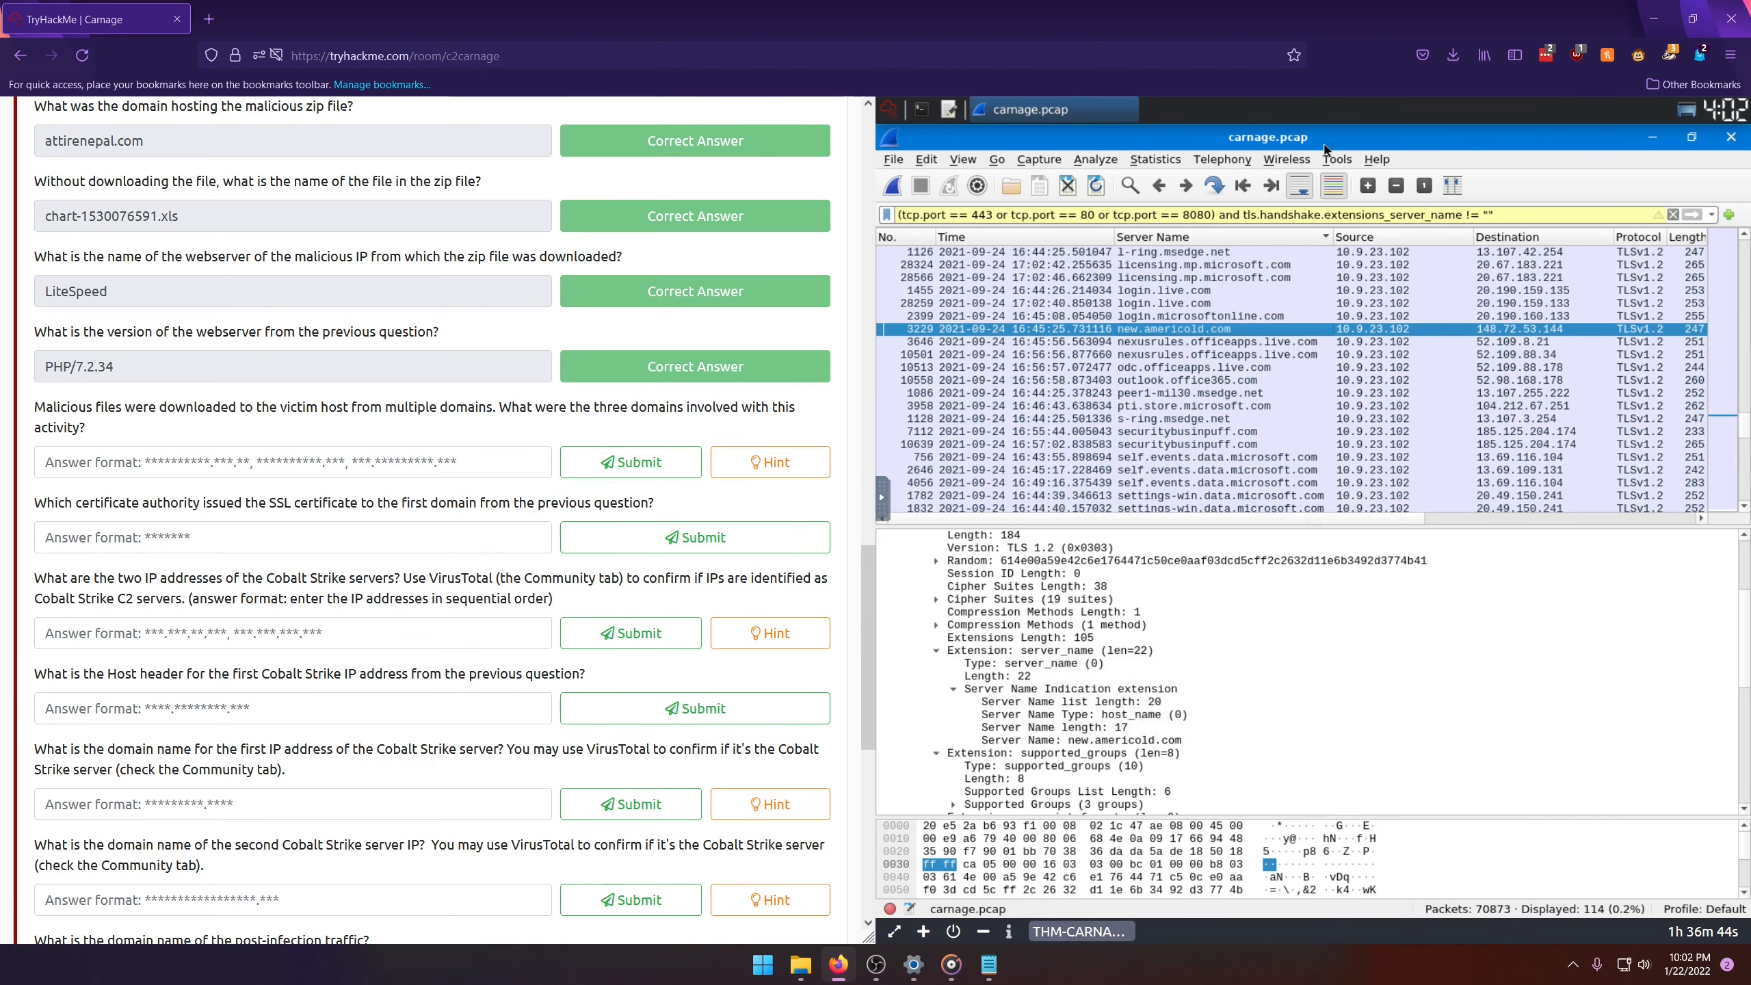
scroll(1245, 412, "down", 1)
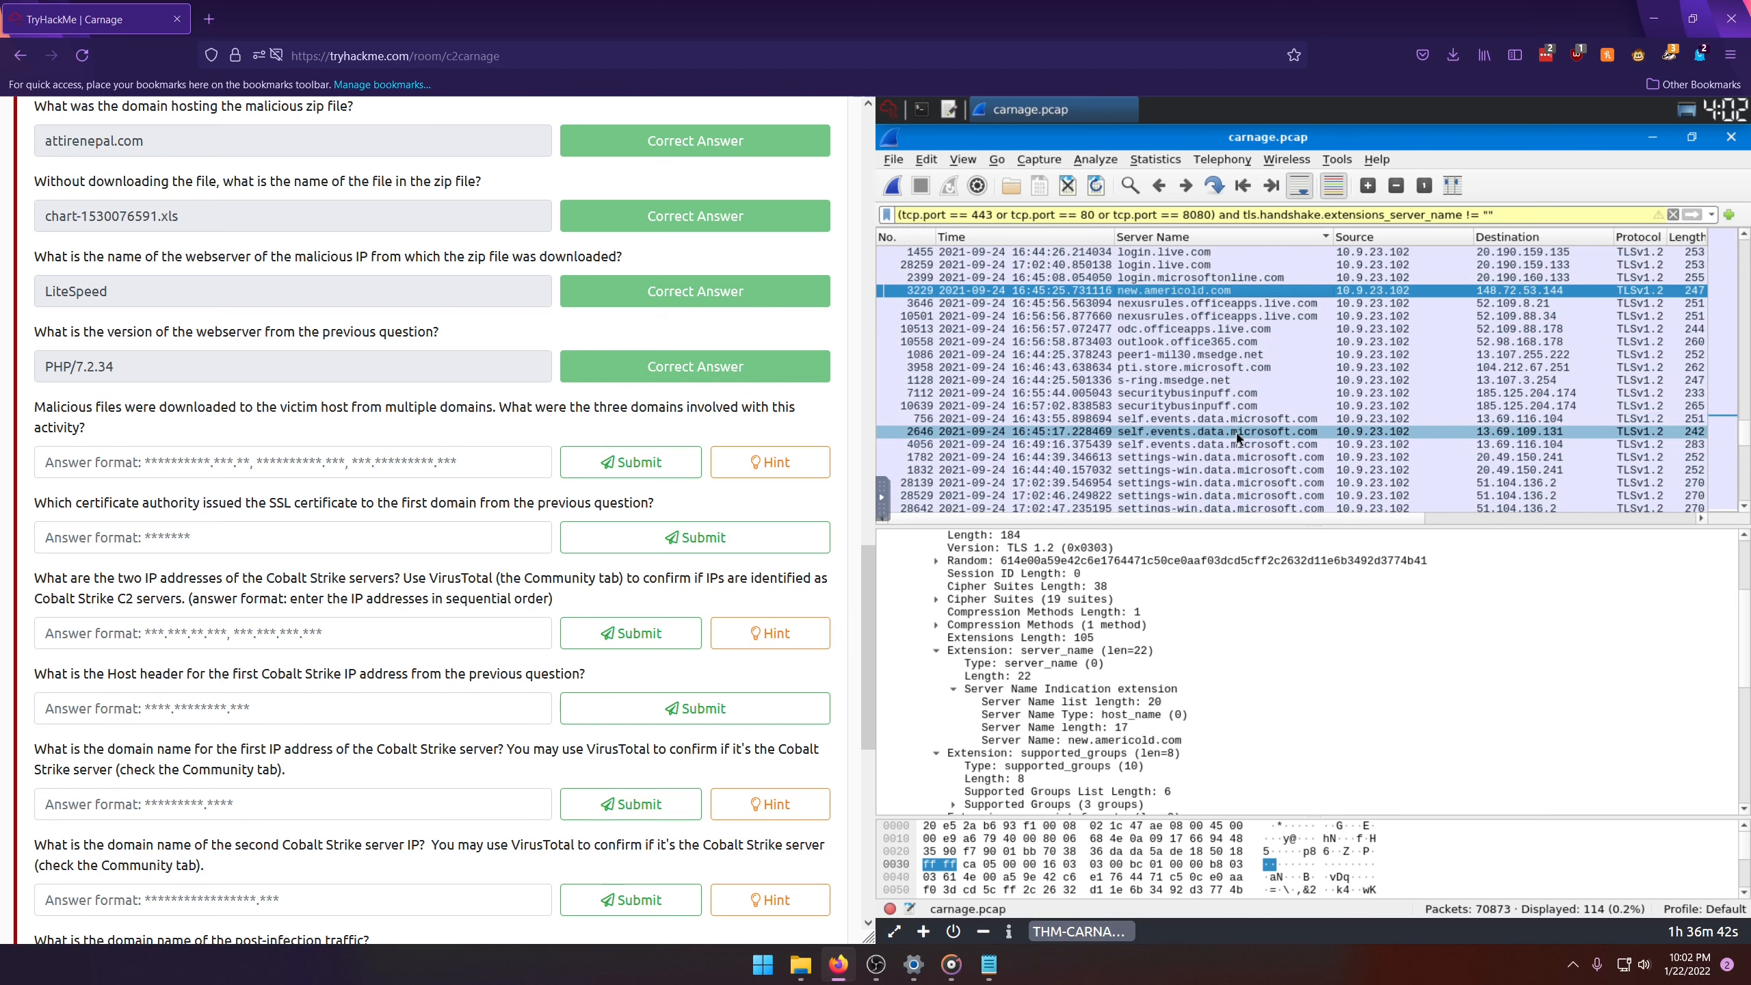
scroll(1237, 436, "down", 1)
scroll(1241, 442, "down", 5)
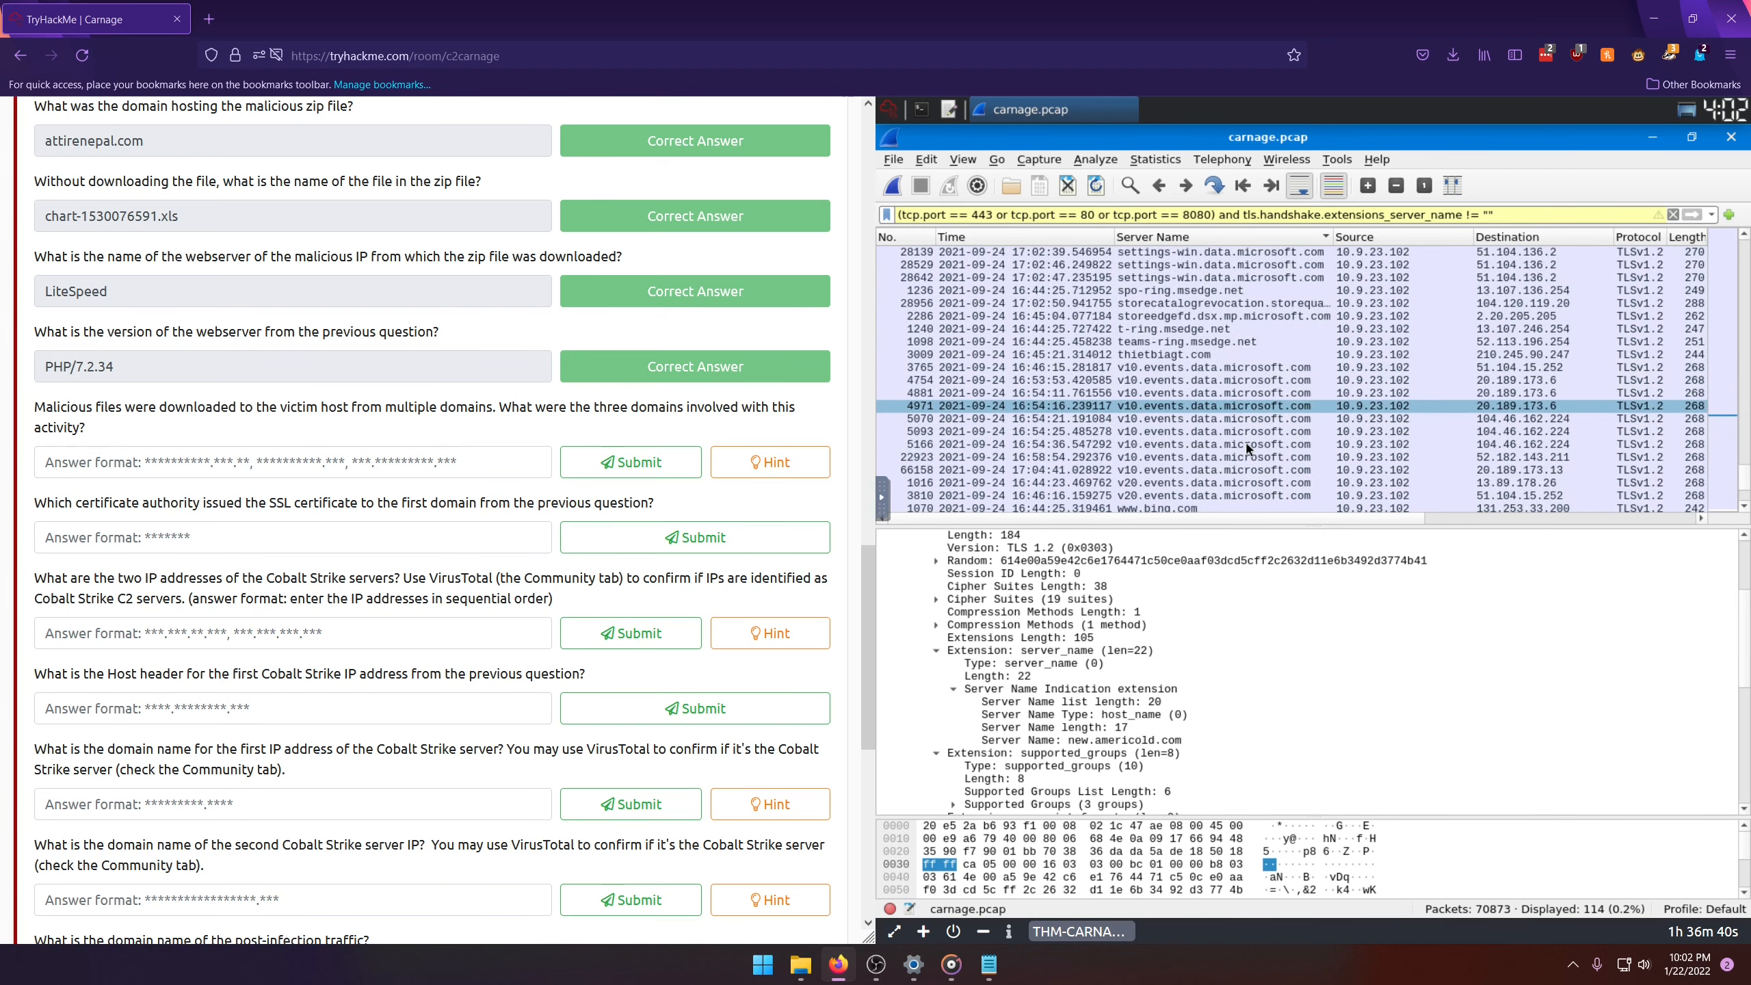
left_click(1131, 354)
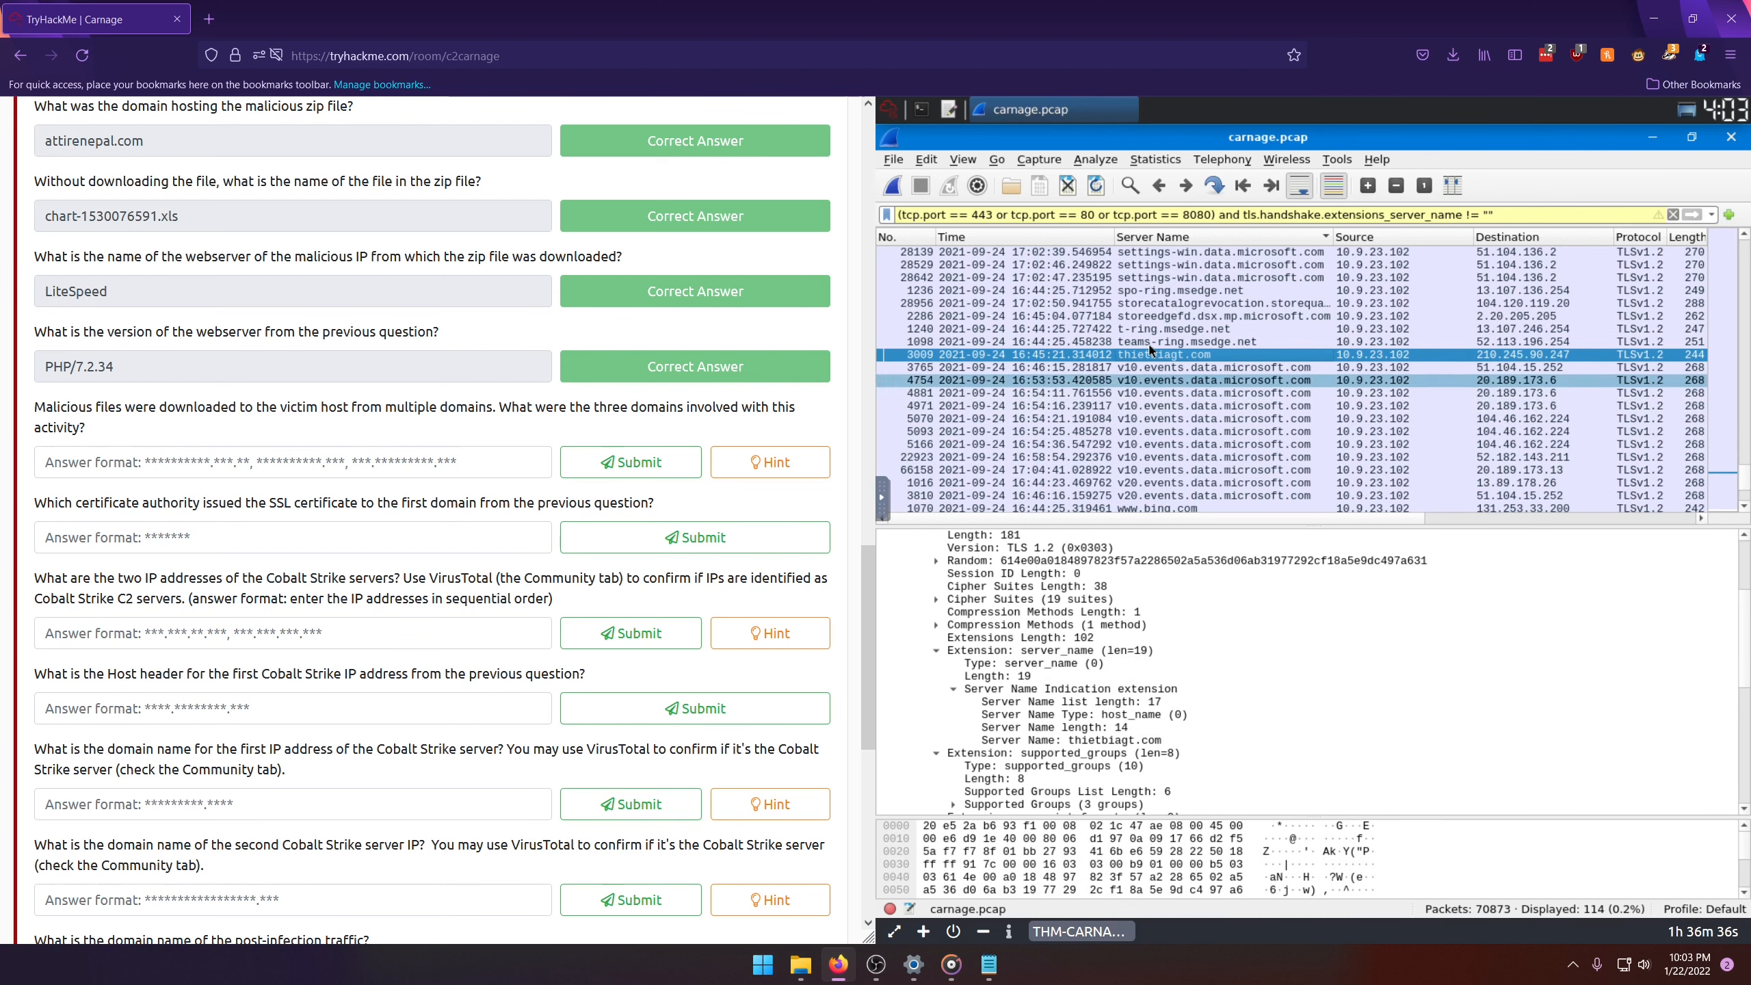
Step: Insert "thietbiagt.com," between finejewels.com.au and new.americold.com in the Notepad note
left_click(991, 964)
left_click(480, 531)
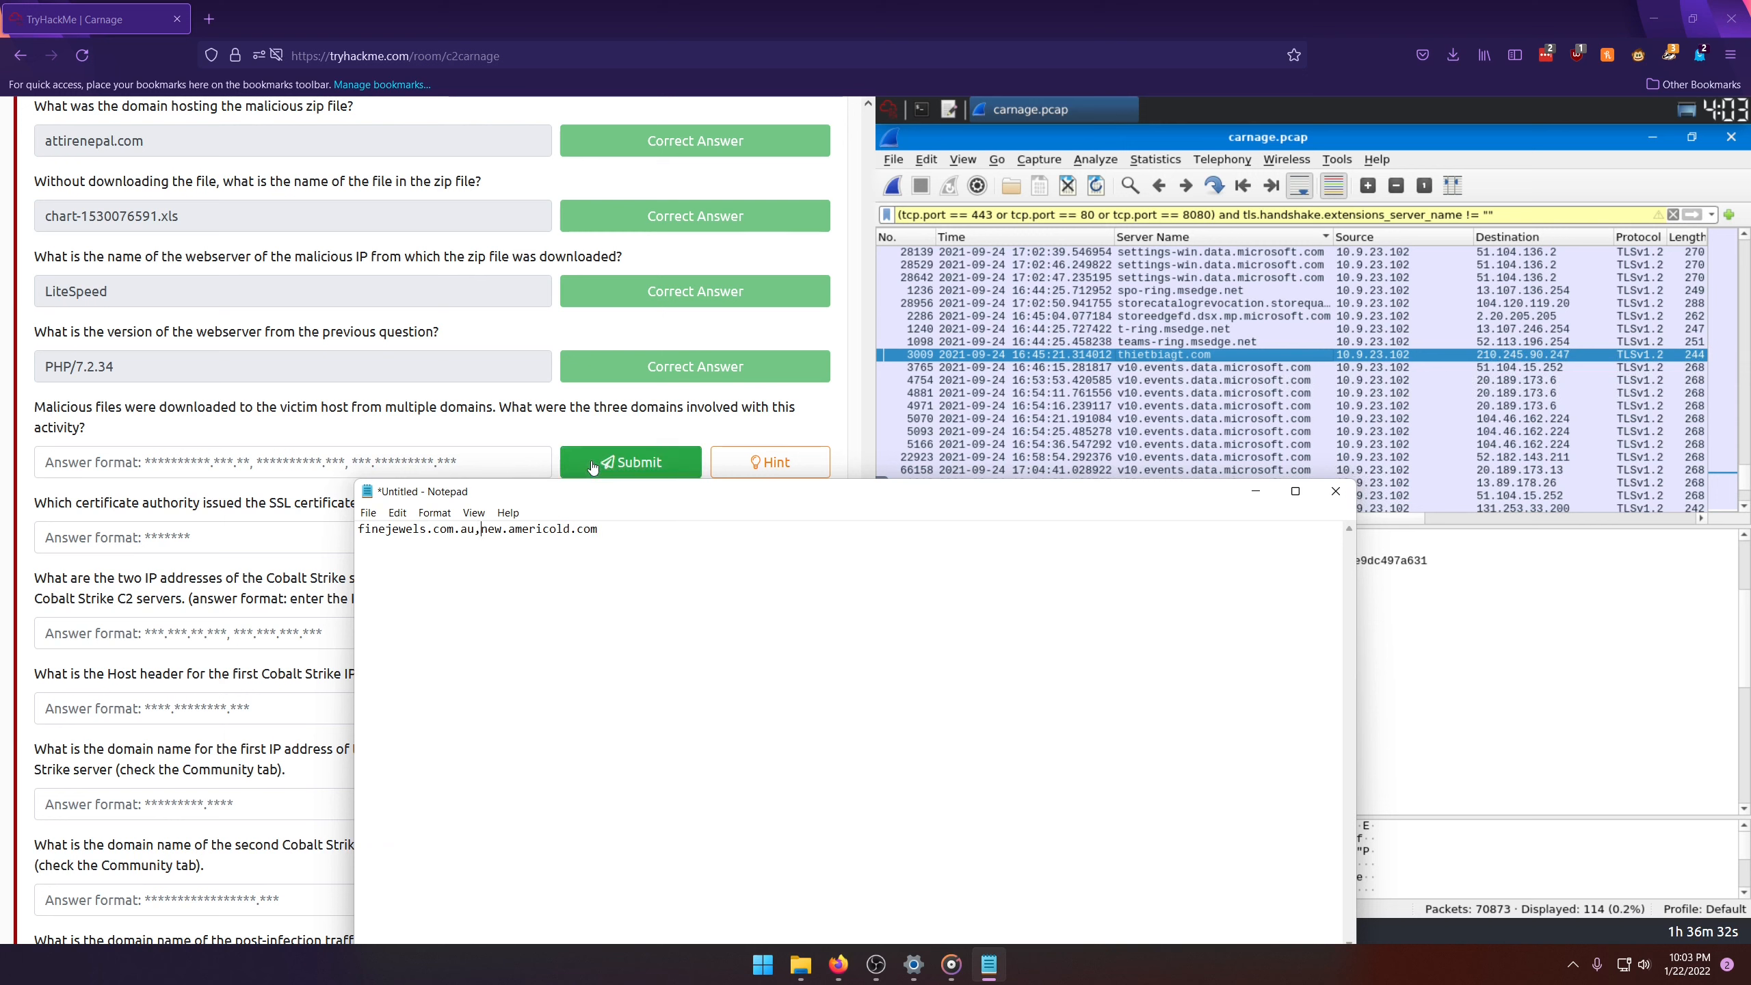
type("thietbiagt.com,")
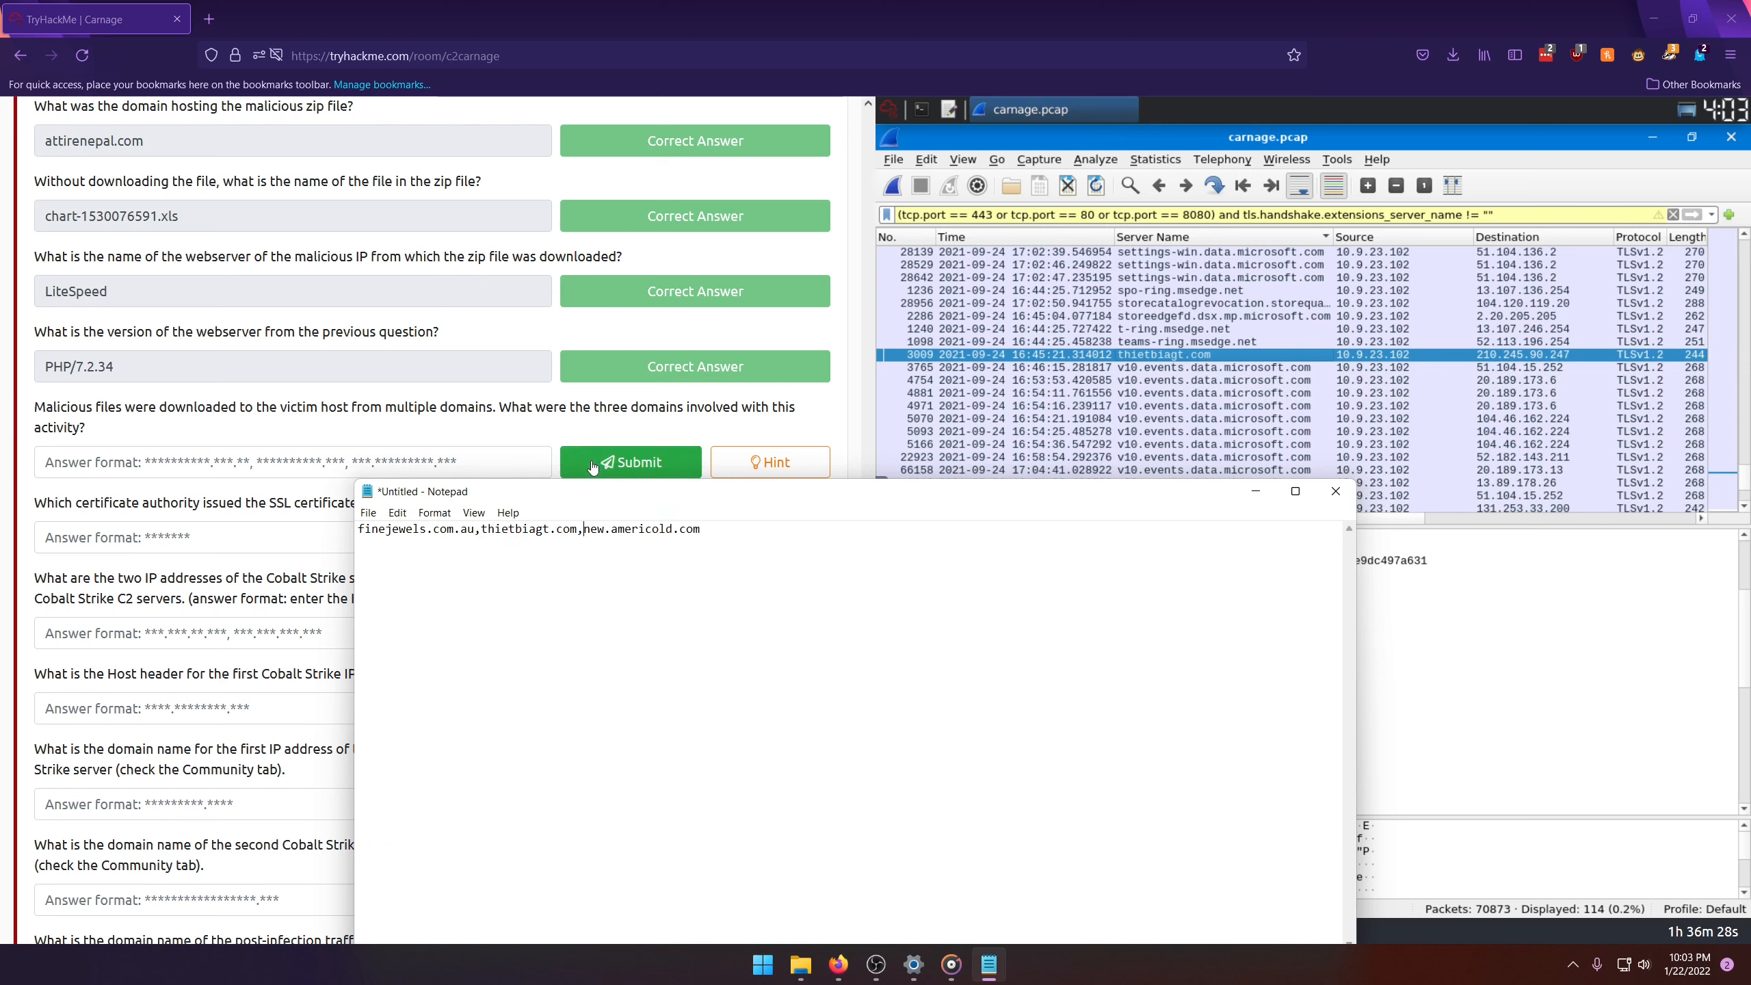
Step: Copy the domain list from Notepad and submit "finejewels.com.au,thietbiagt.com,new.americold.com" as the answer to the three malicious domains question
key("ctrl+a")
key("ctrl+c")
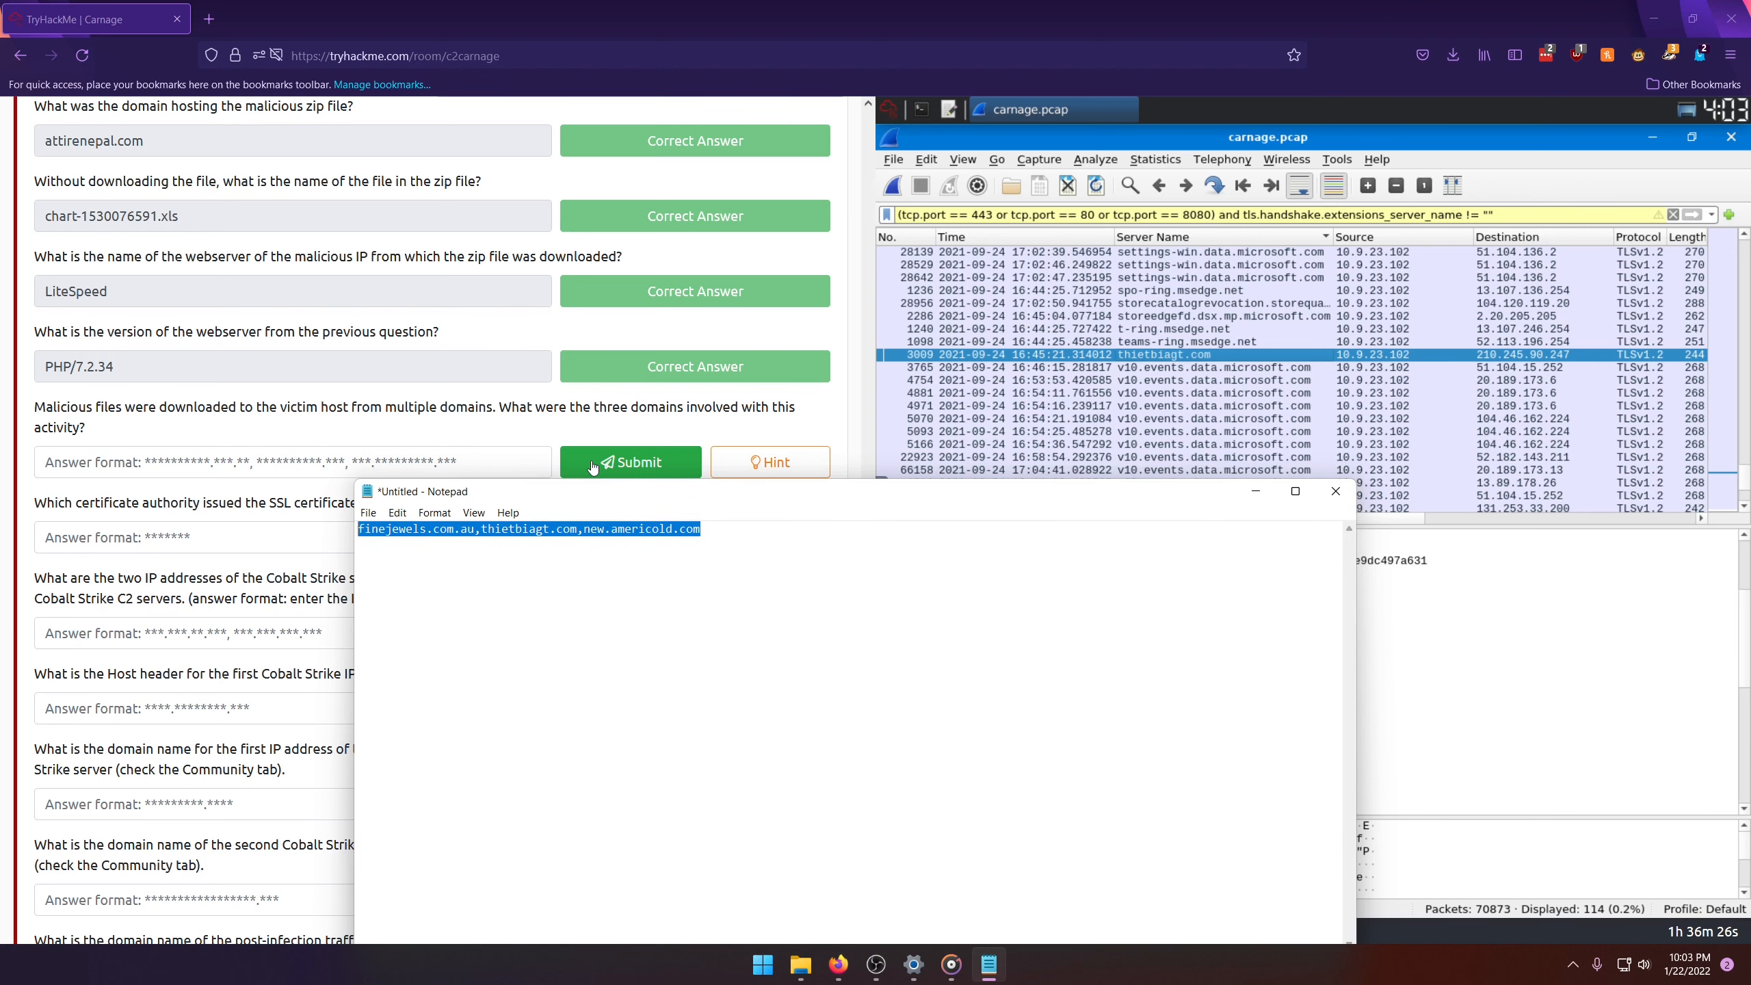
left_click(290, 463)
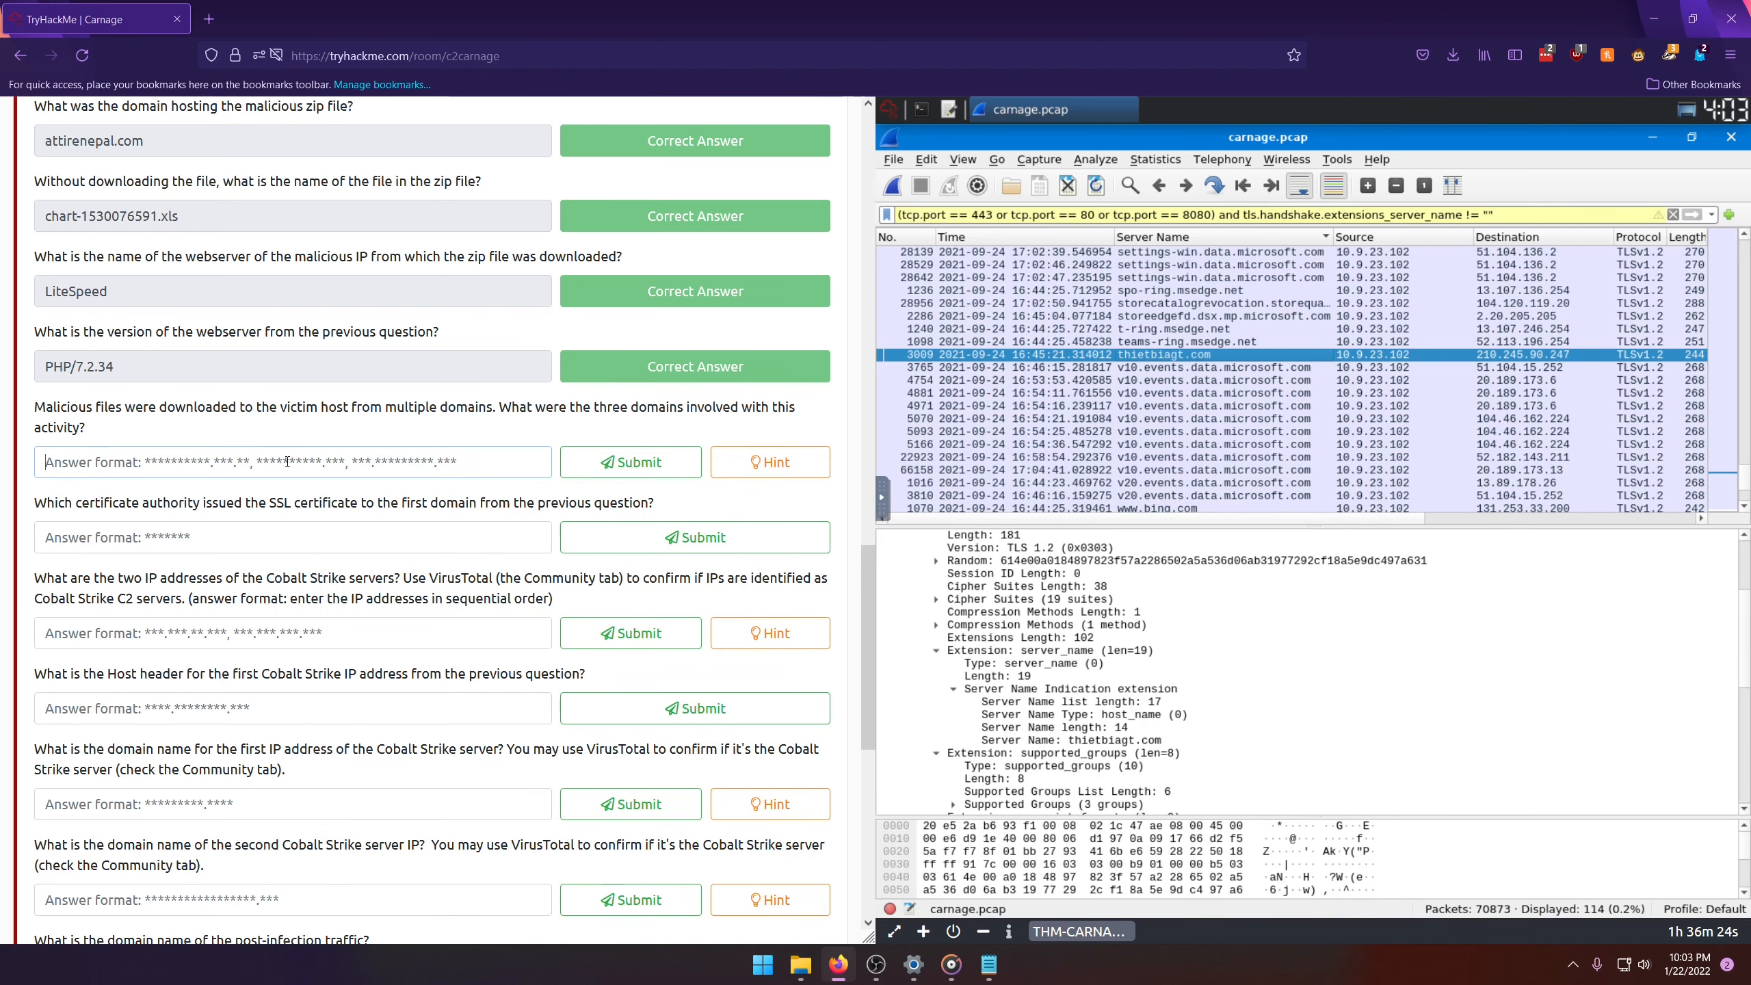
key("ctrl+v")
key("Return")
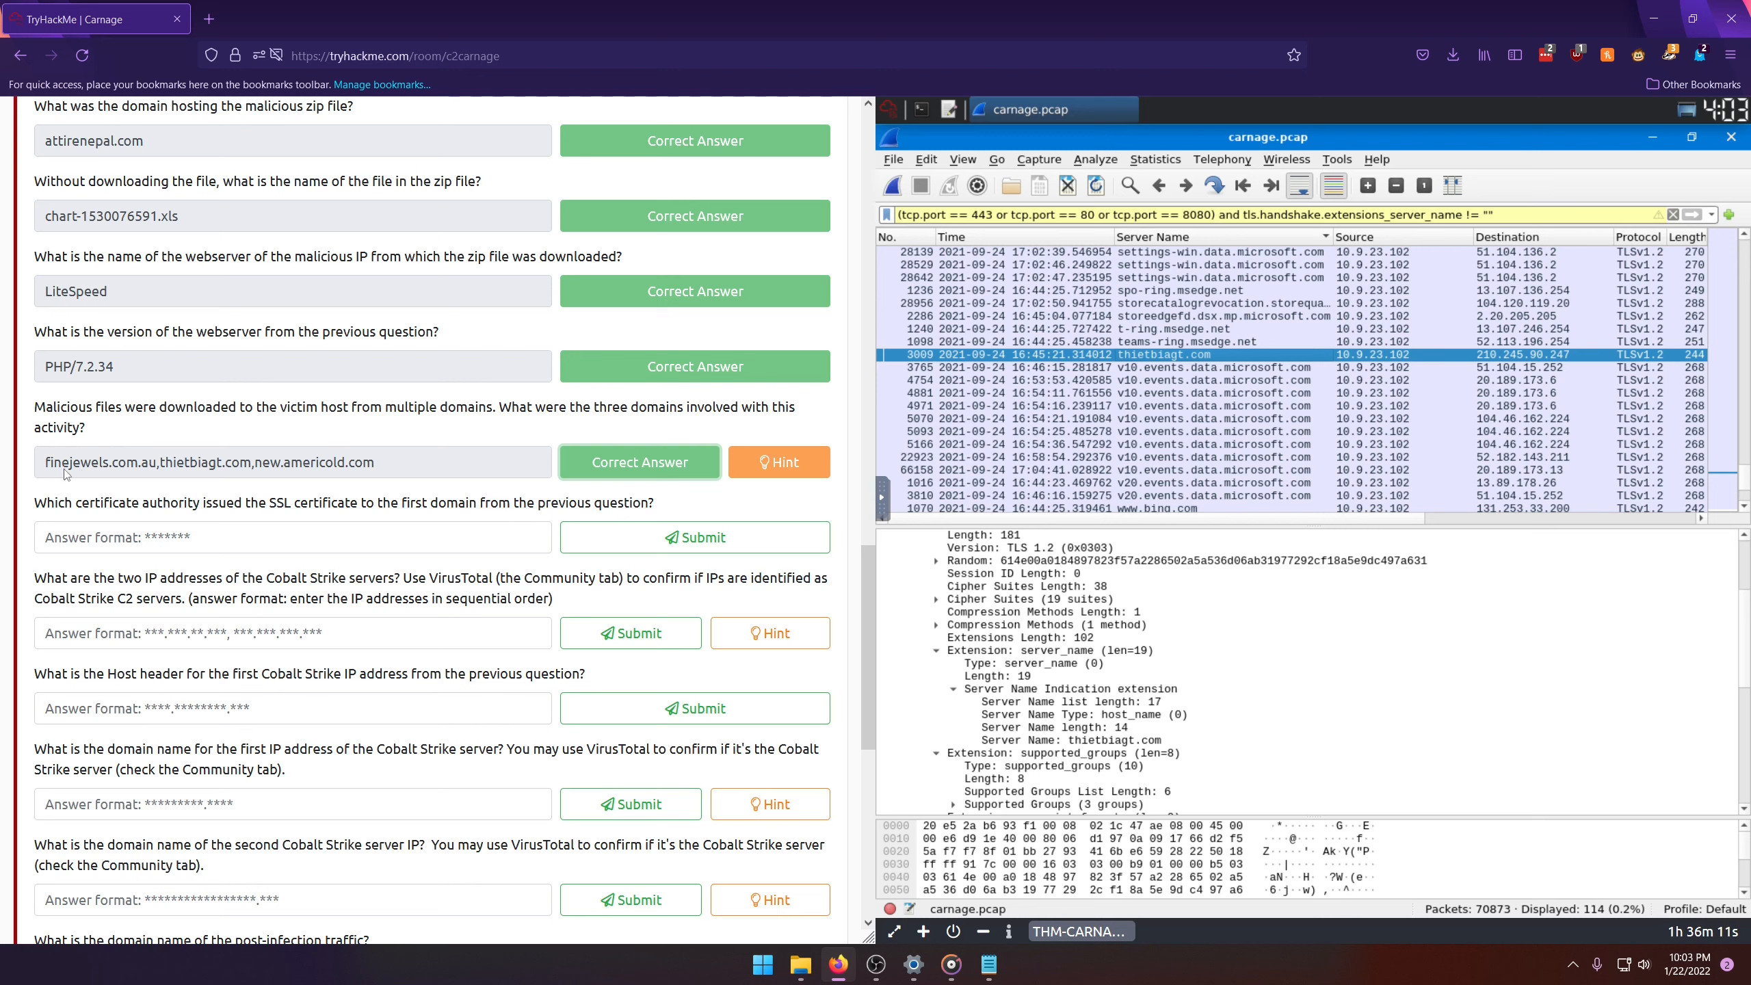
Step: Find and select the finejewels.com.au packet in Wireshark and collapse its Transport Layer Security details
scroll(1210, 394, "up", 10)
scroll(1210, 394, "up", 10)
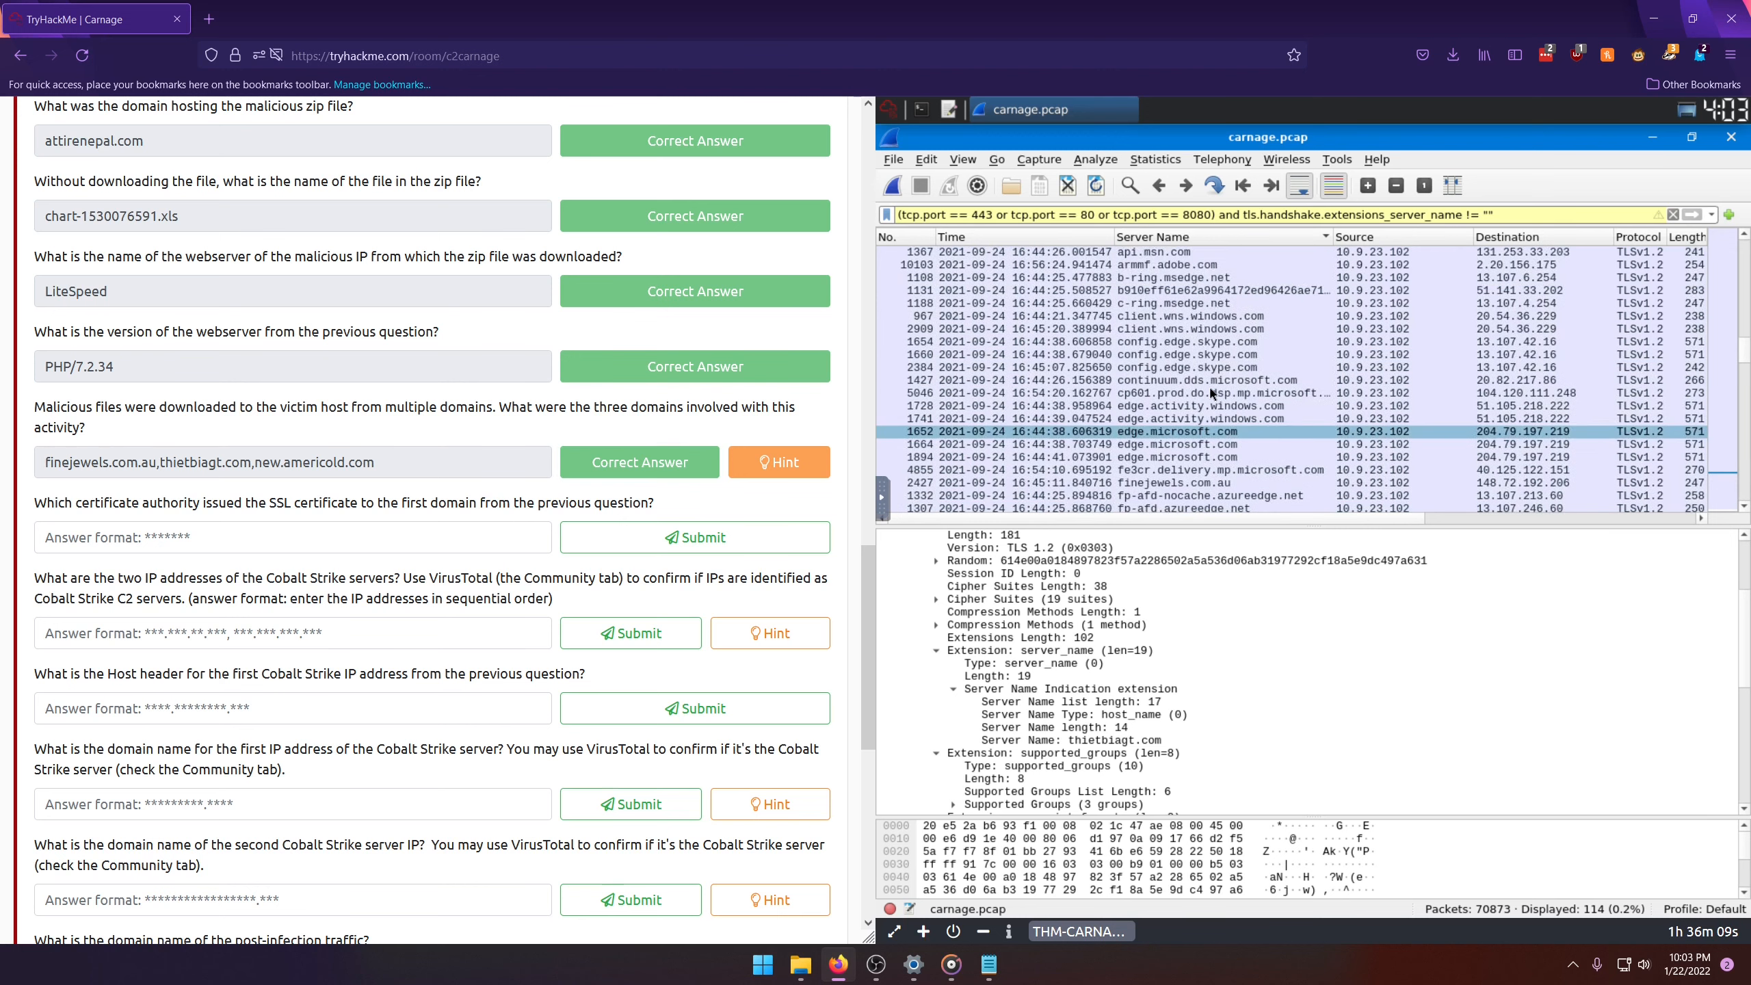
scroll(1196, 412, "down", 4)
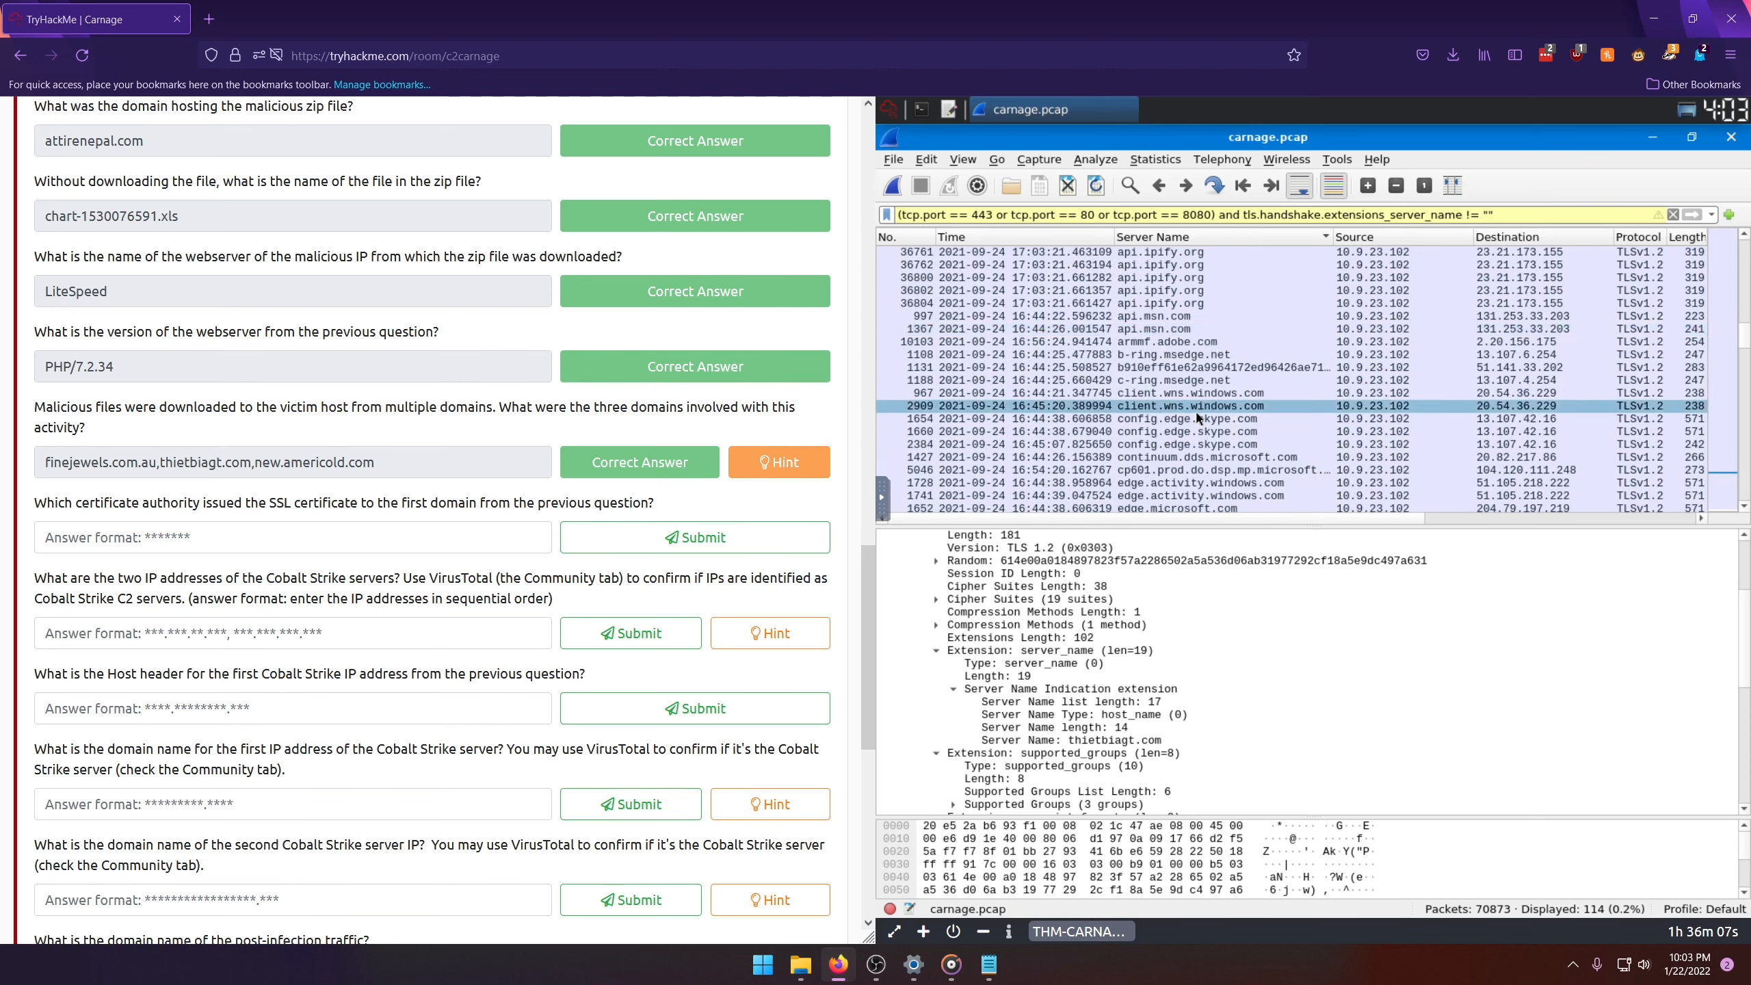
left_click(1194, 407)
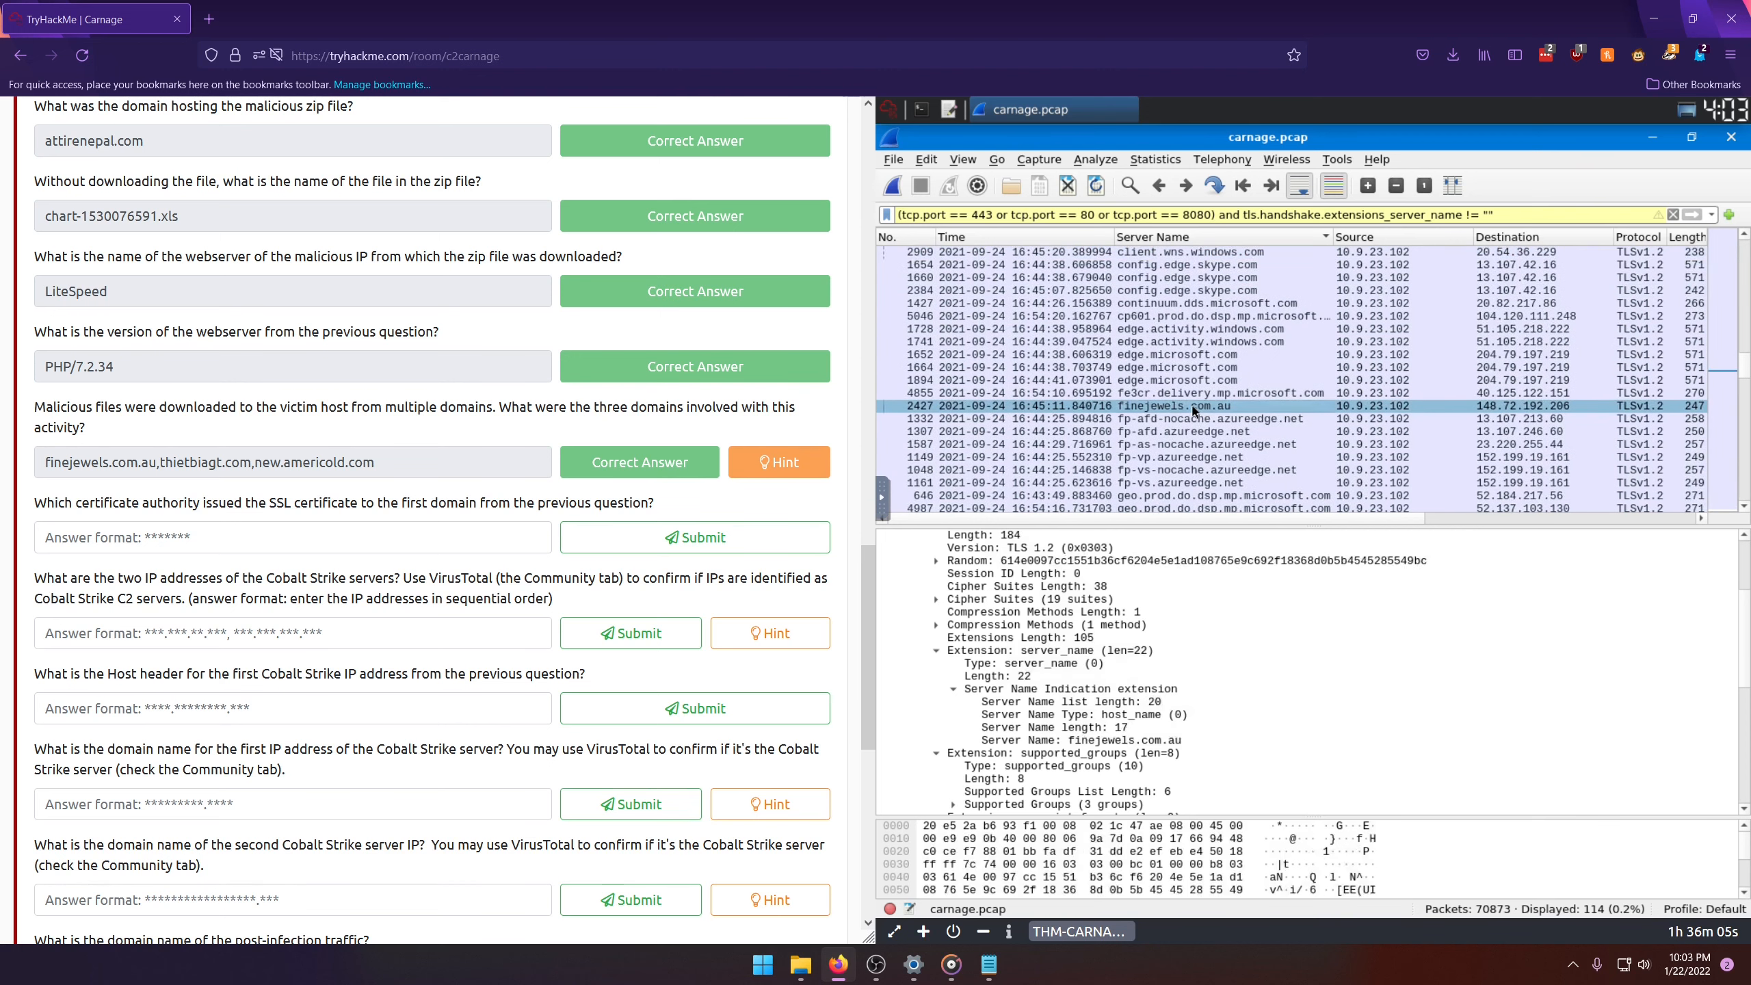
scroll(977, 621, "up", 4)
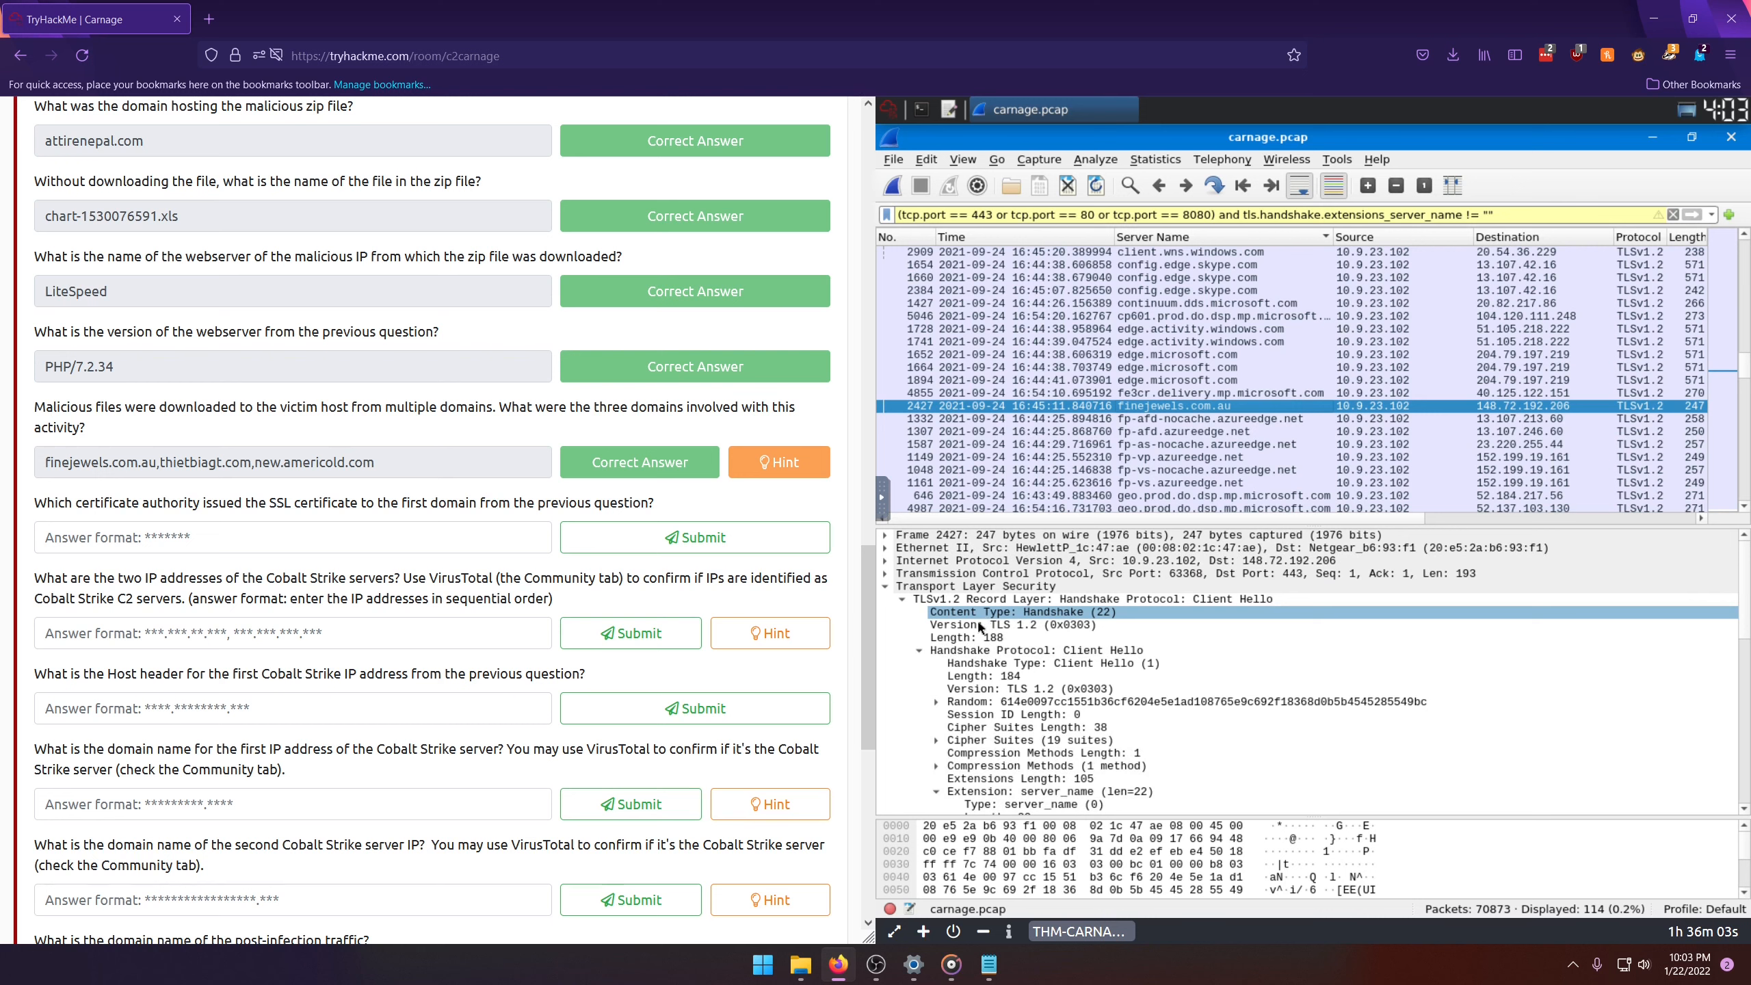
left_click(878, 585)
left_click(883, 586)
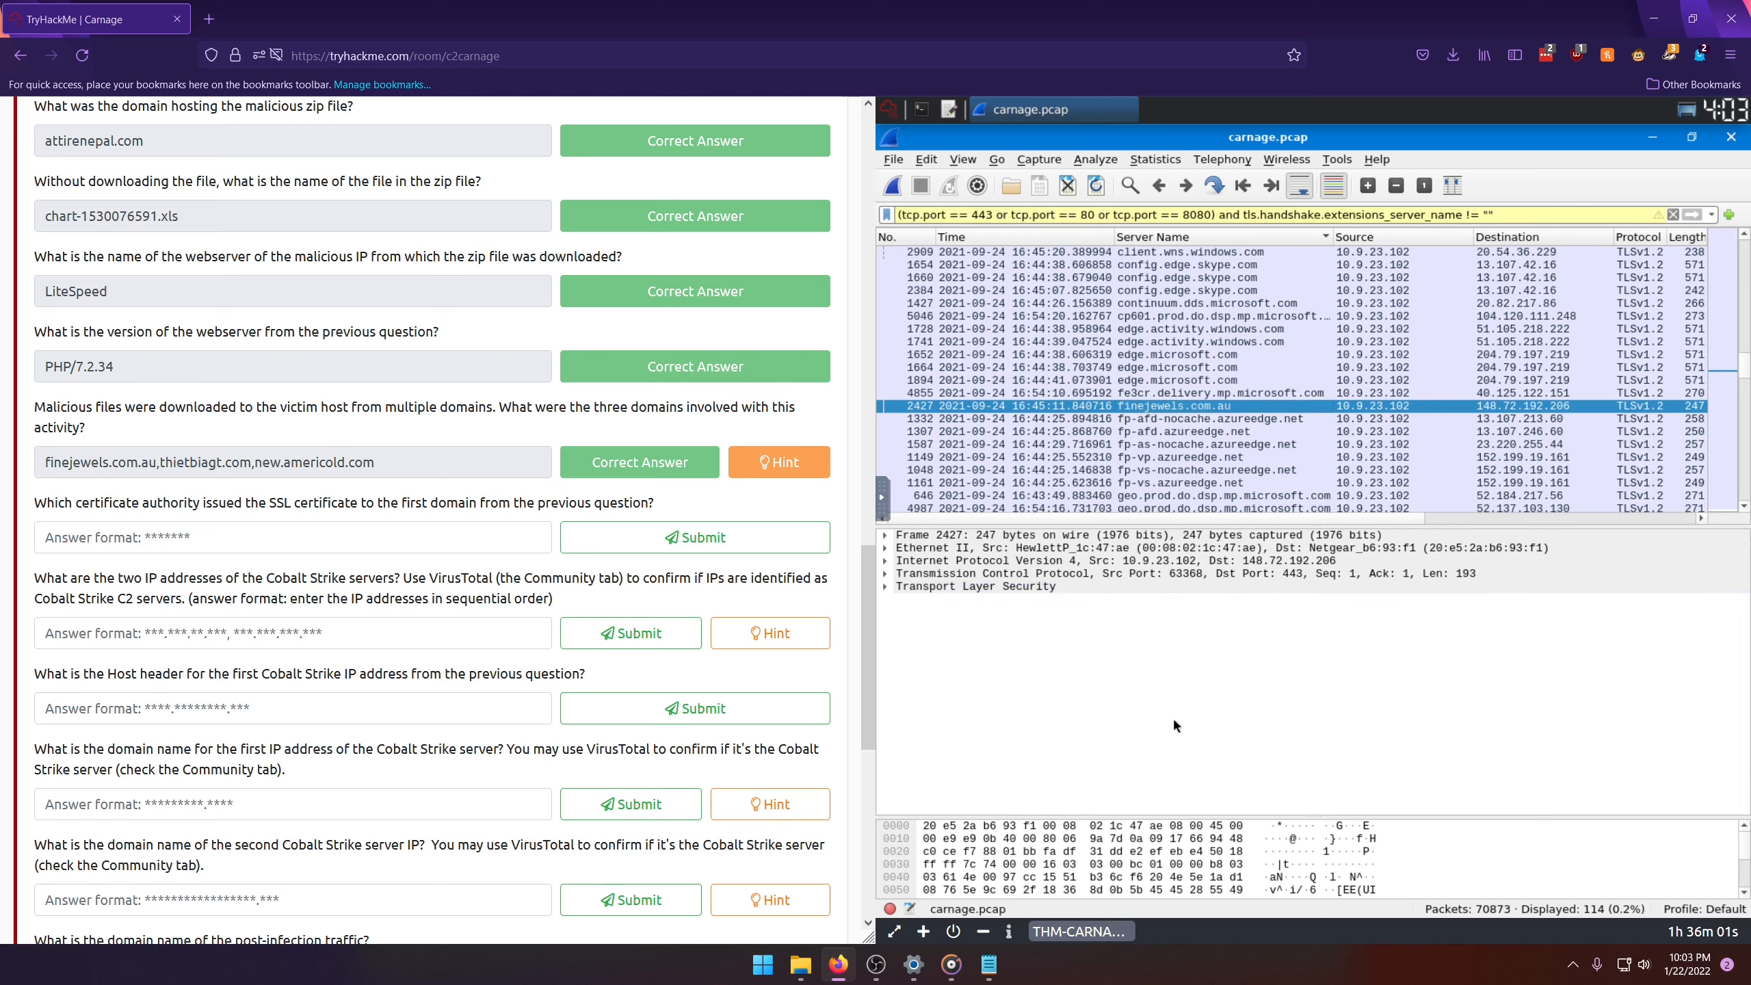
Step: Follow the TCP stream of the finejewels.com.au packet and examine its certificate text for the issuing authority
right_click(1108, 413)
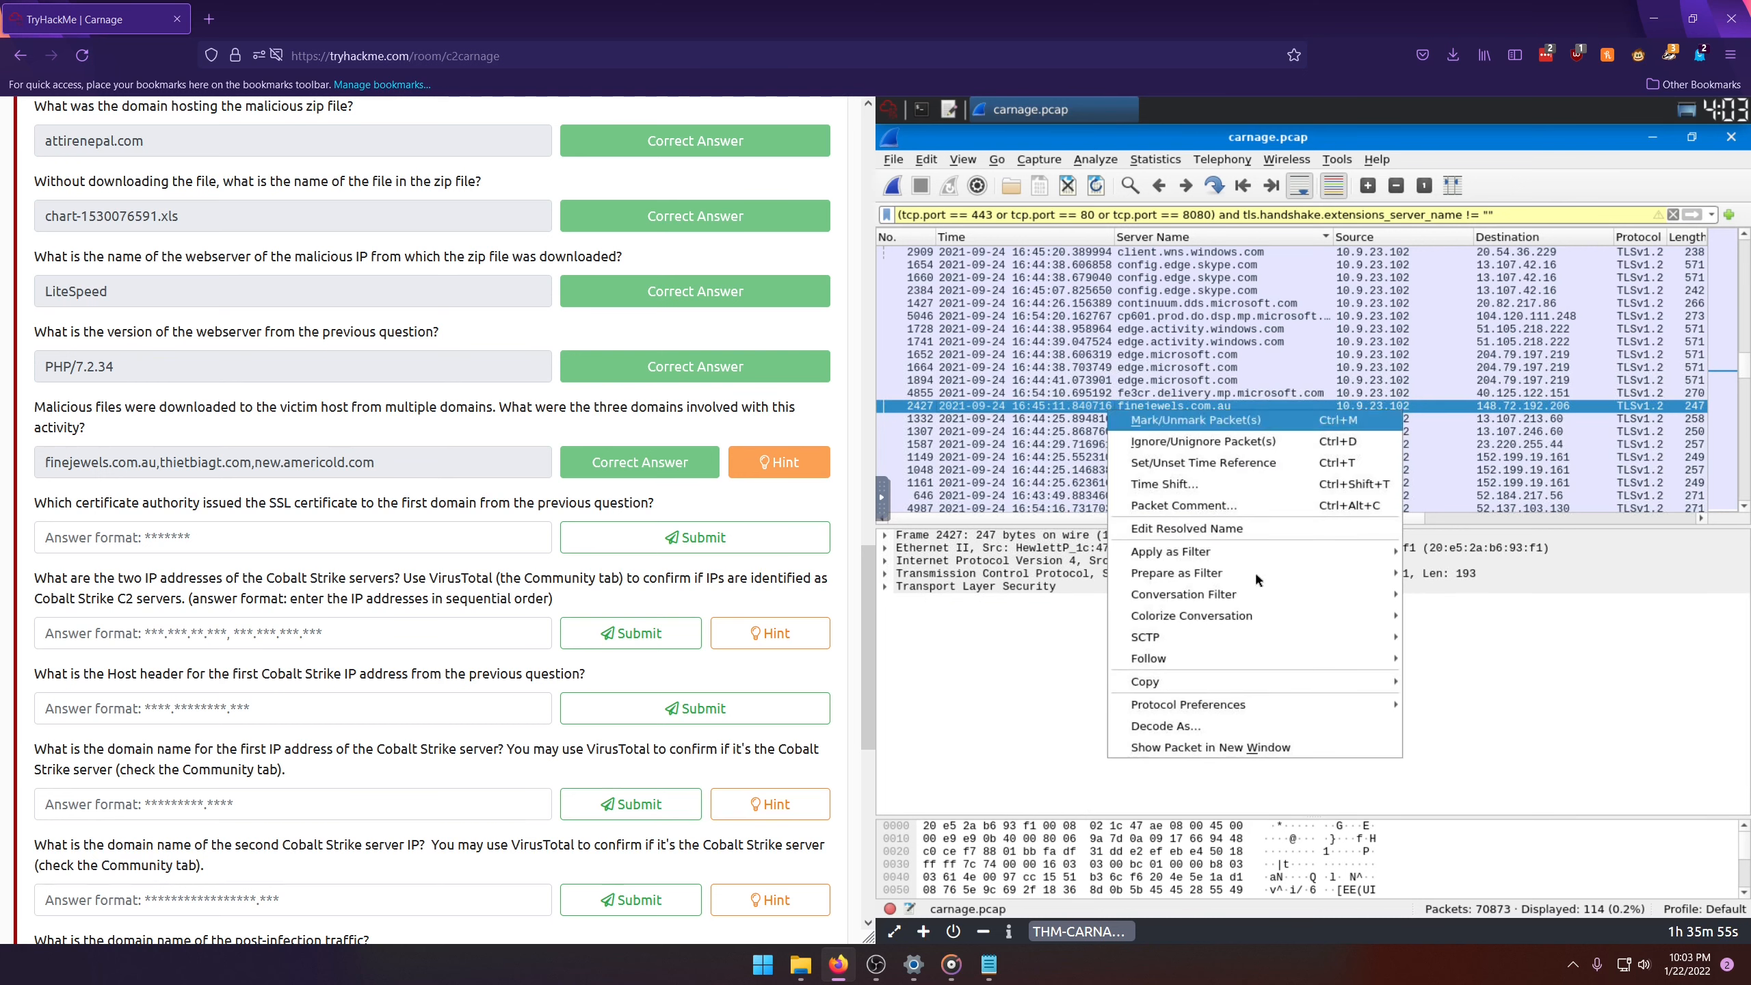
mouse_move(1267, 660)
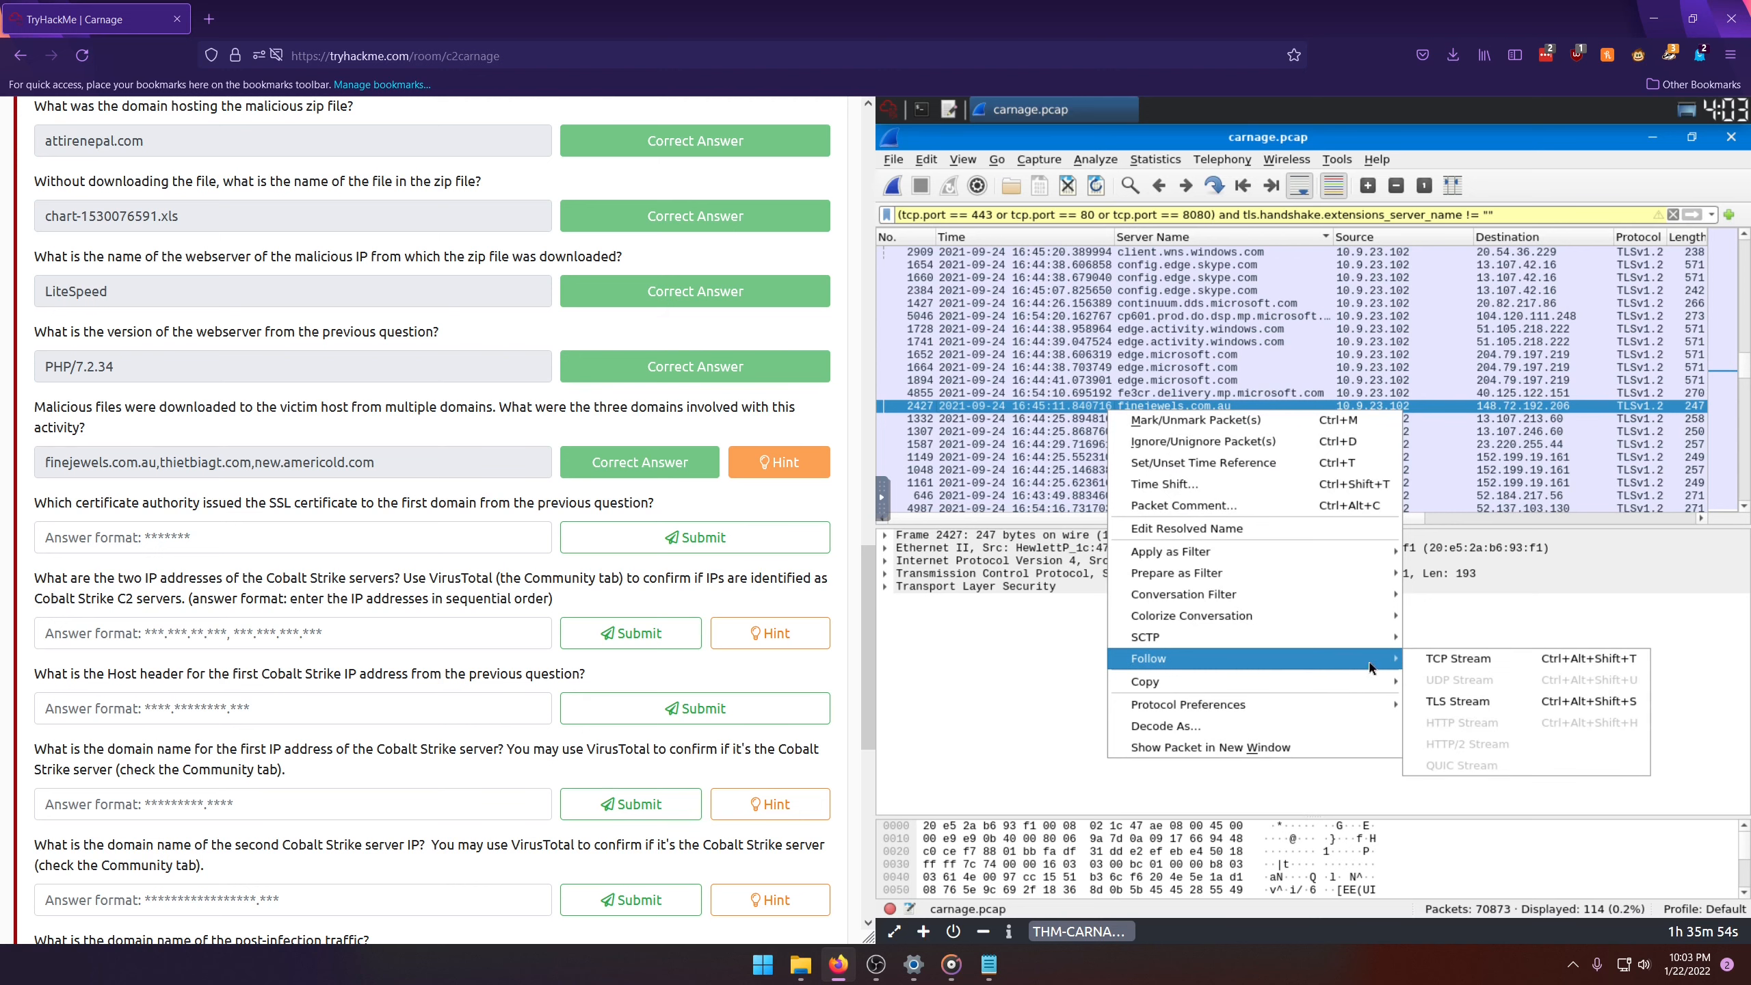
left_click(1440, 661)
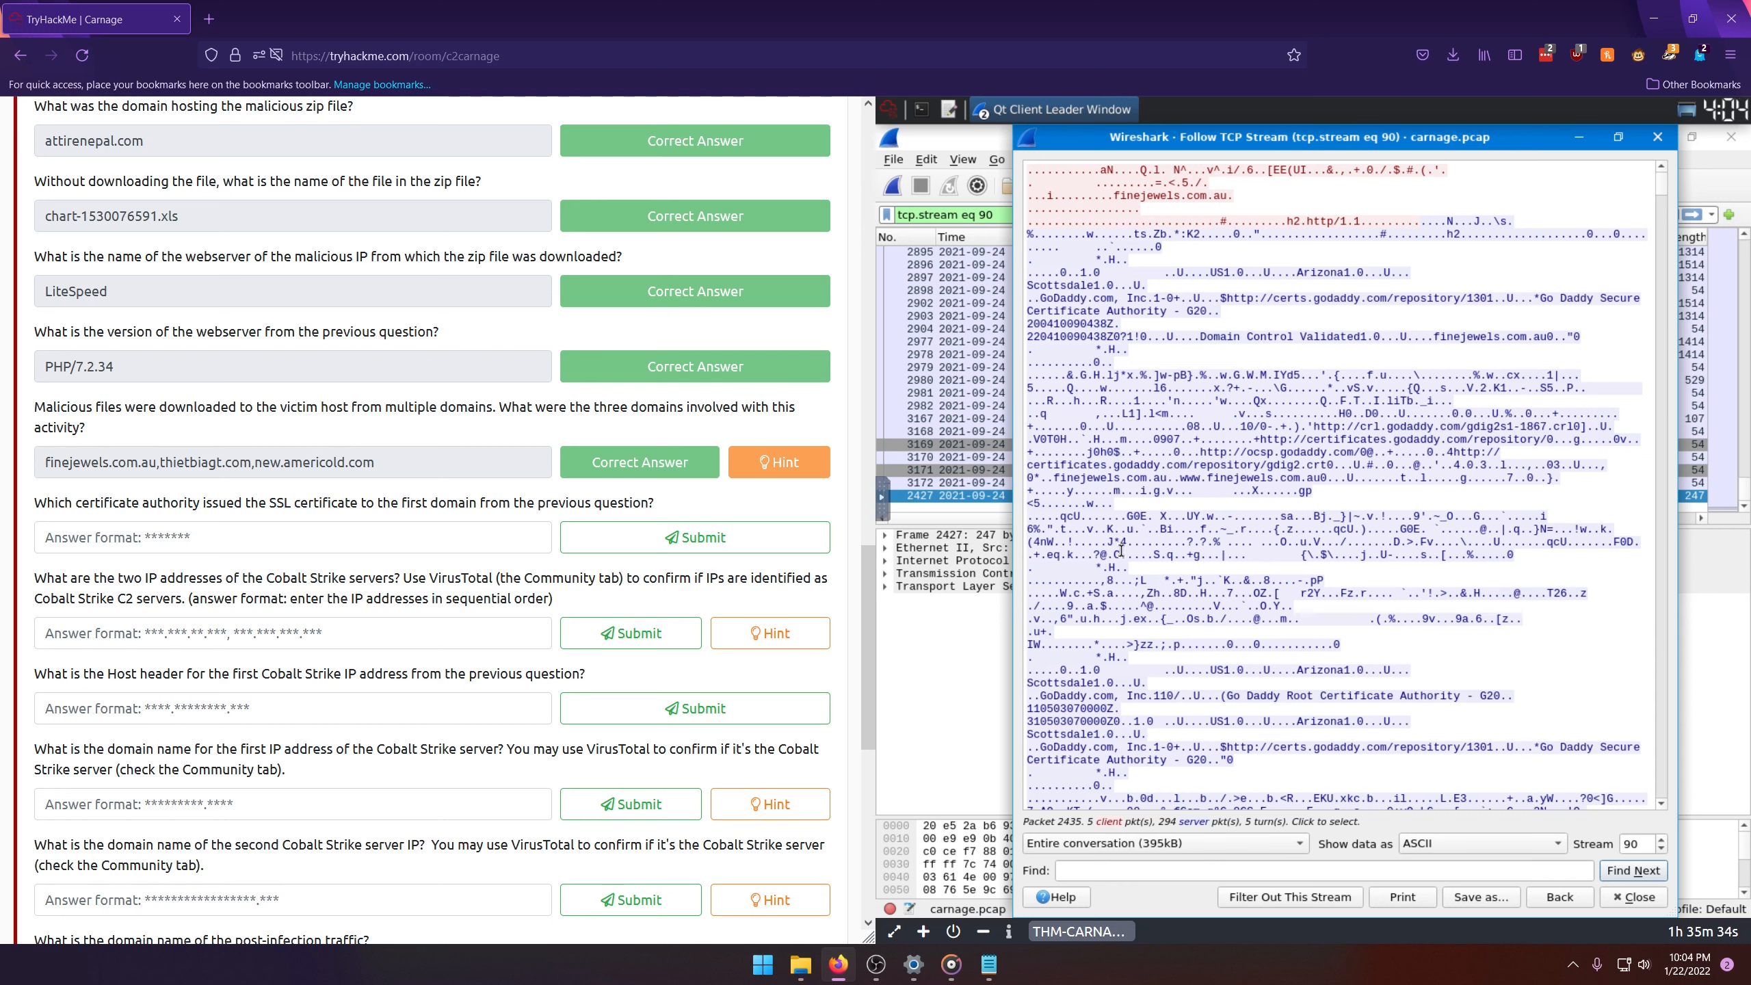
scroll(1160, 539, "down", 2)
scroll(1160, 539, "up", 2)
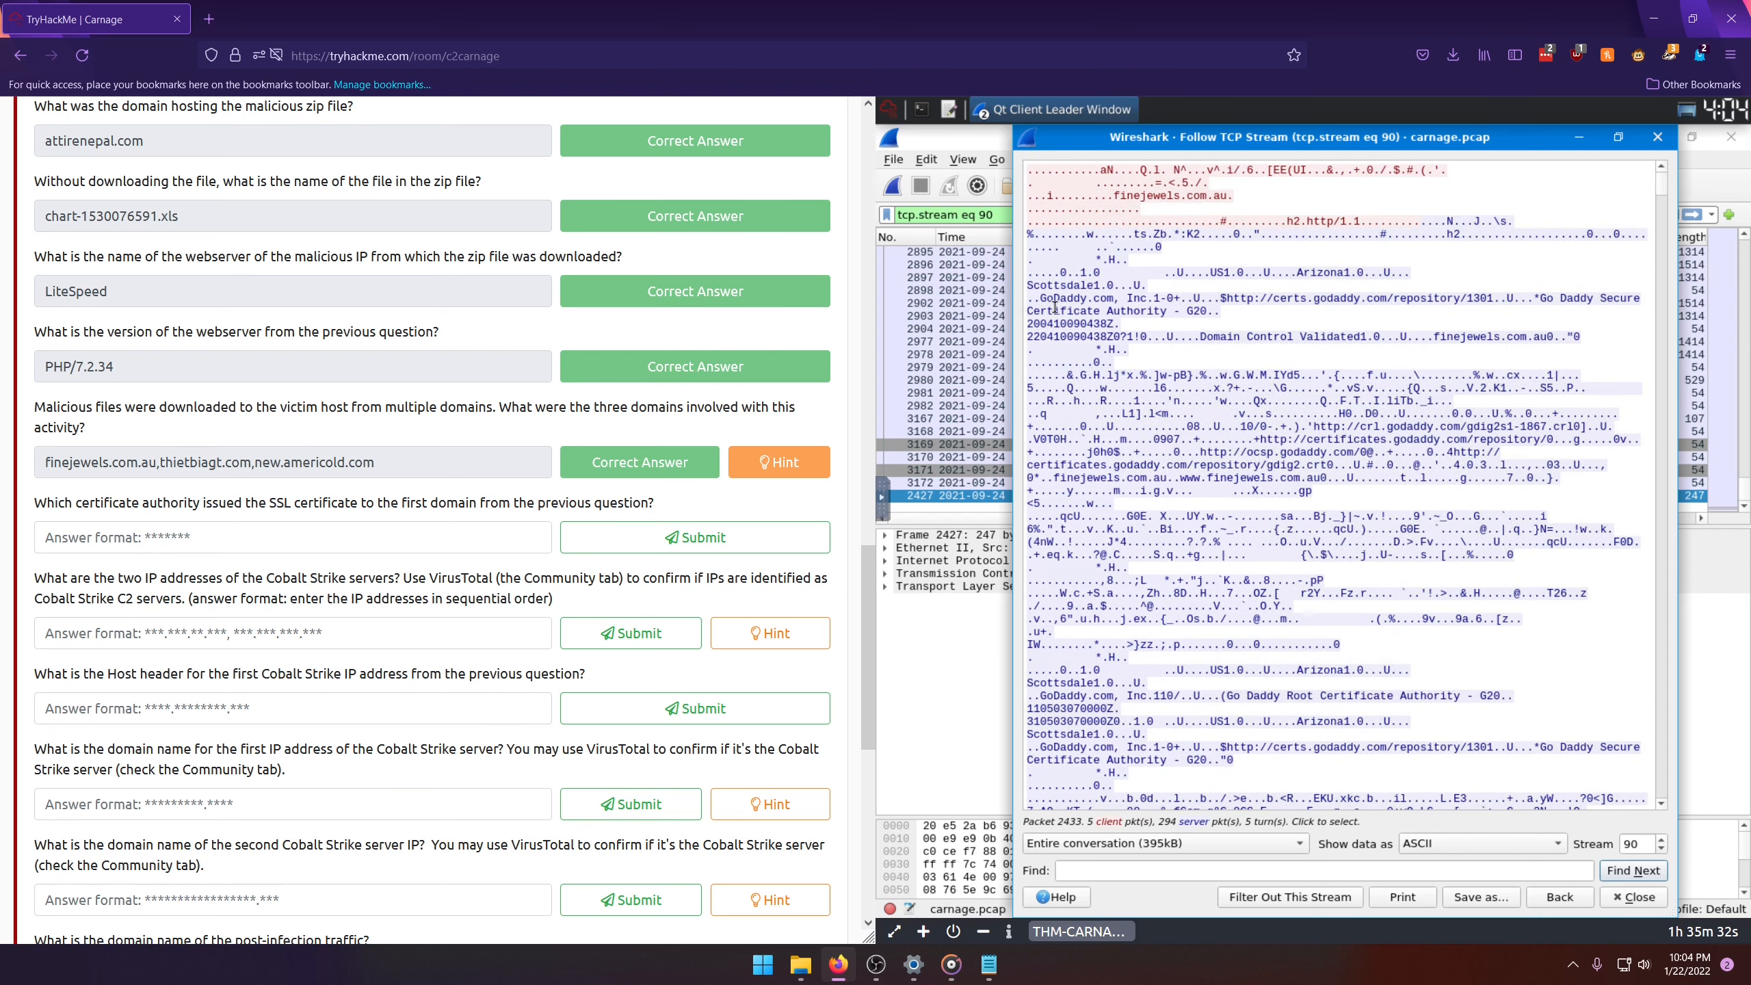
double_click(1136, 312)
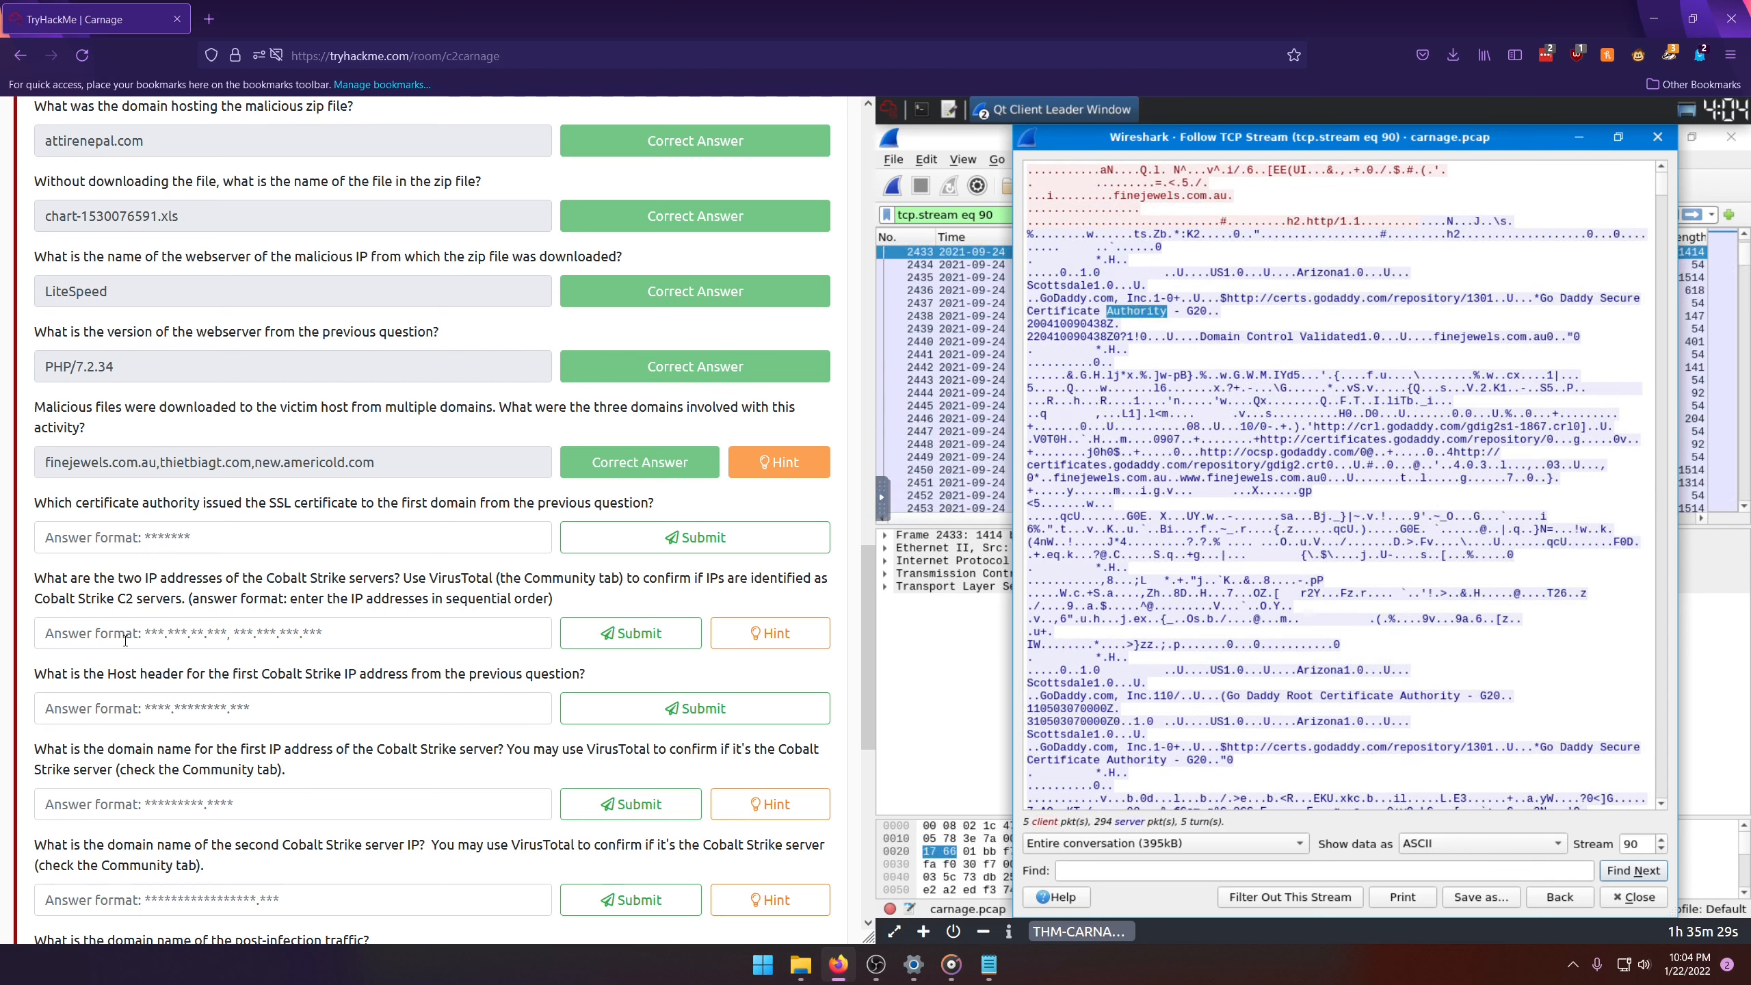
Step: Enter "GoDaddy" as the SSL certificate authority answer, check the spelling against the stream text, and submit it
left_click(122, 543)
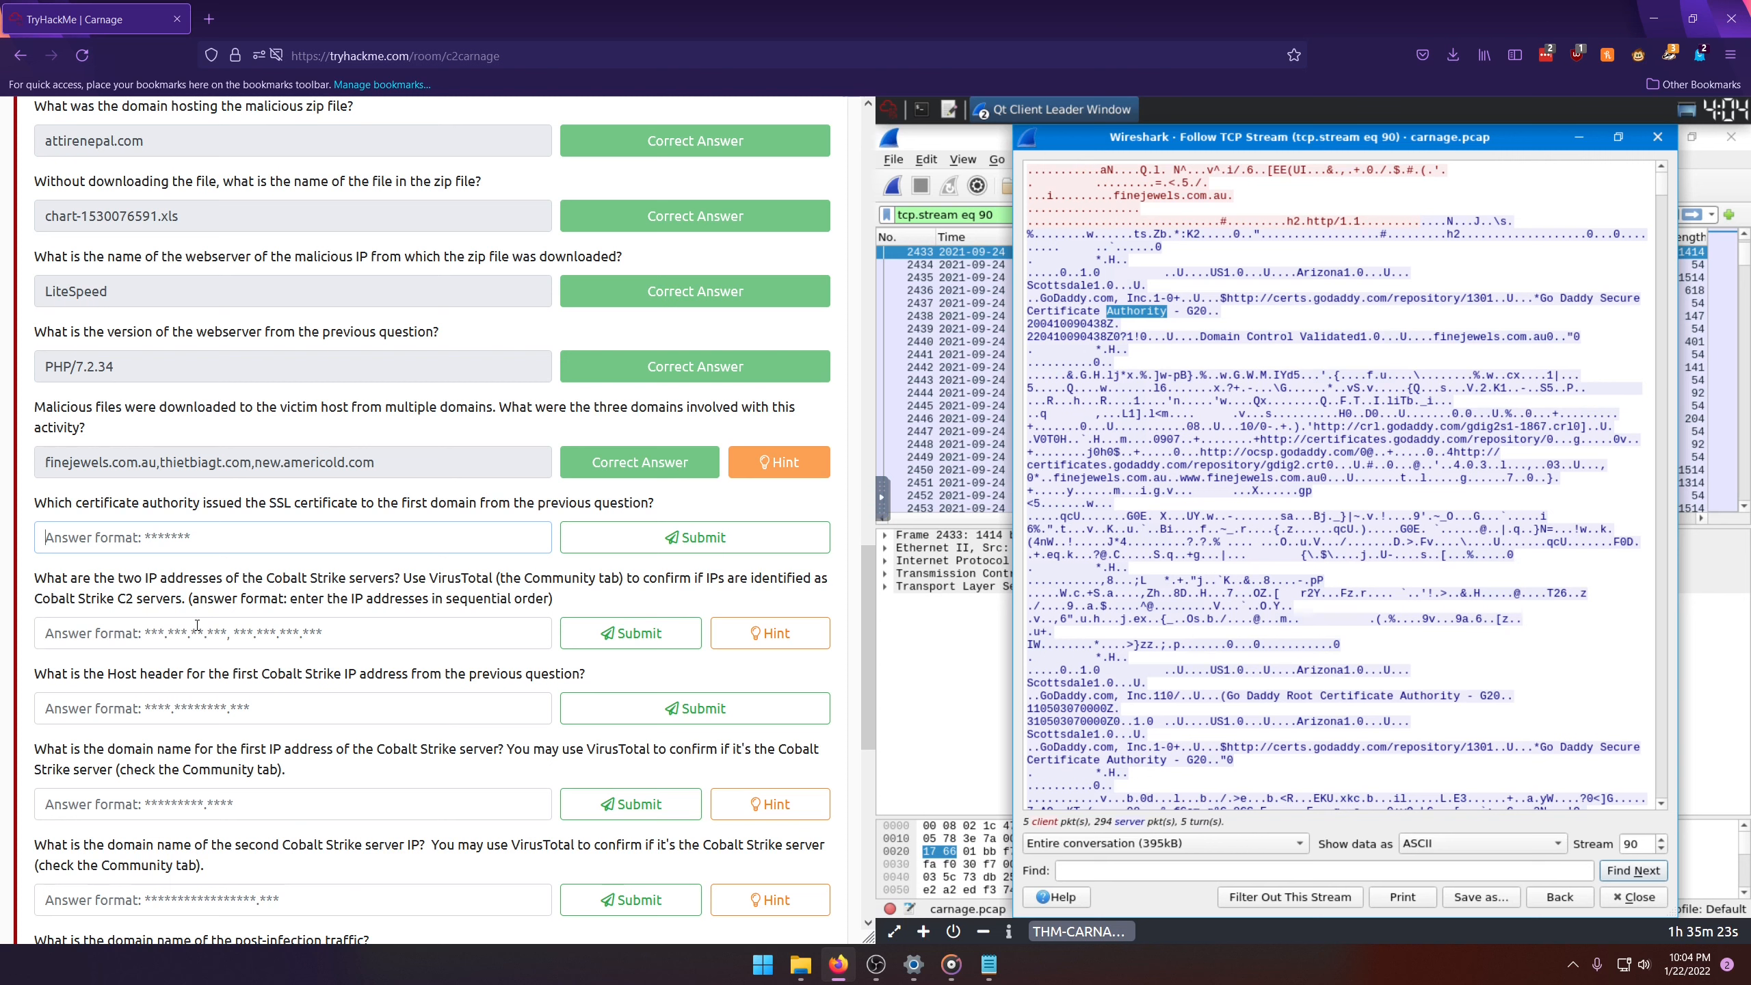
type("GoDaddy")
double_click(1061, 300)
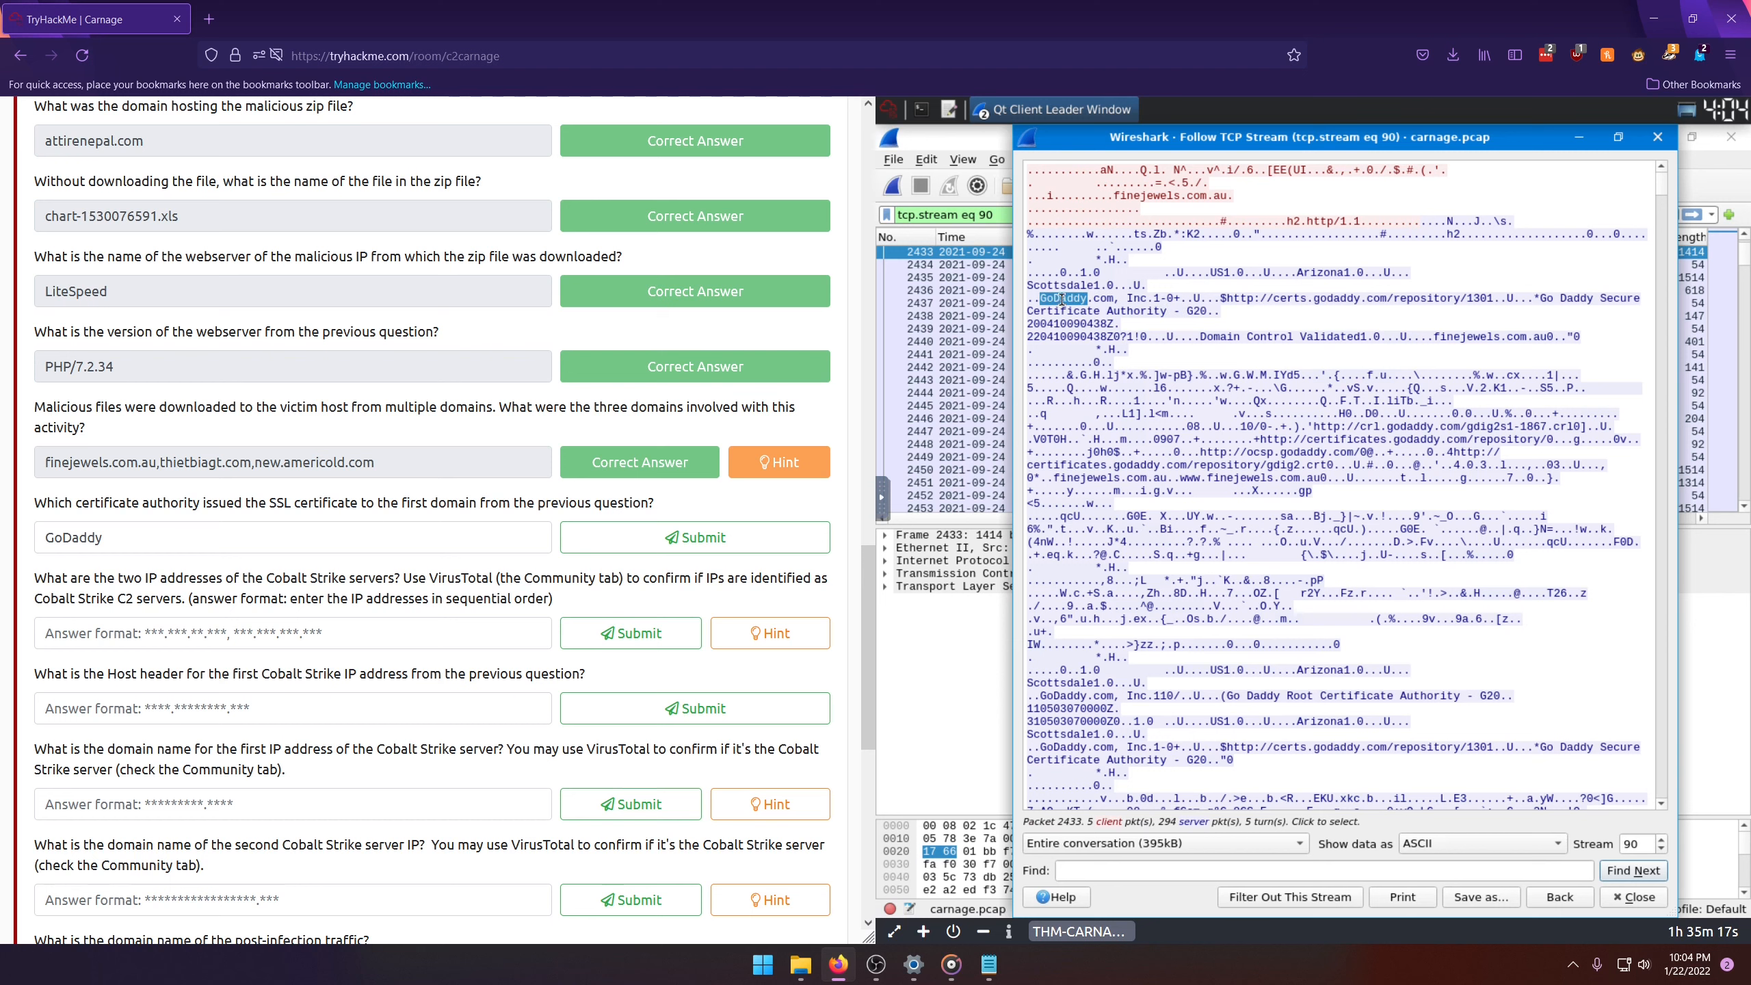
double_click(1065, 709)
double_click(1263, 695)
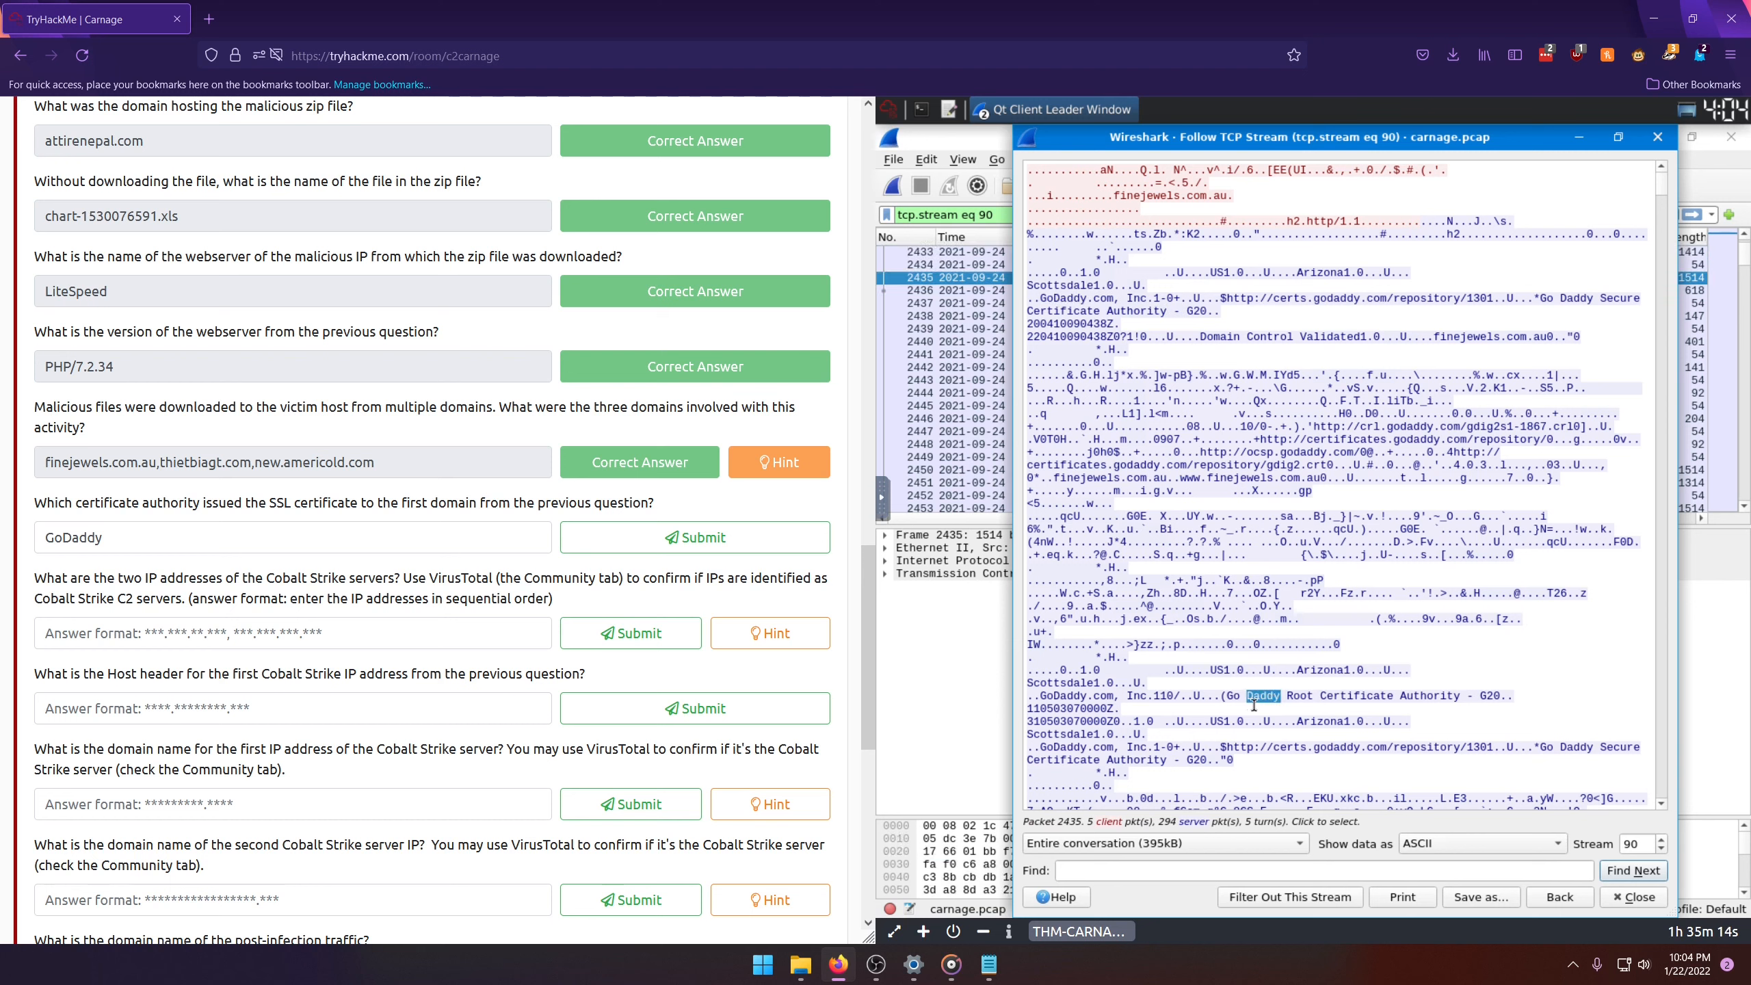
left_click(695, 538)
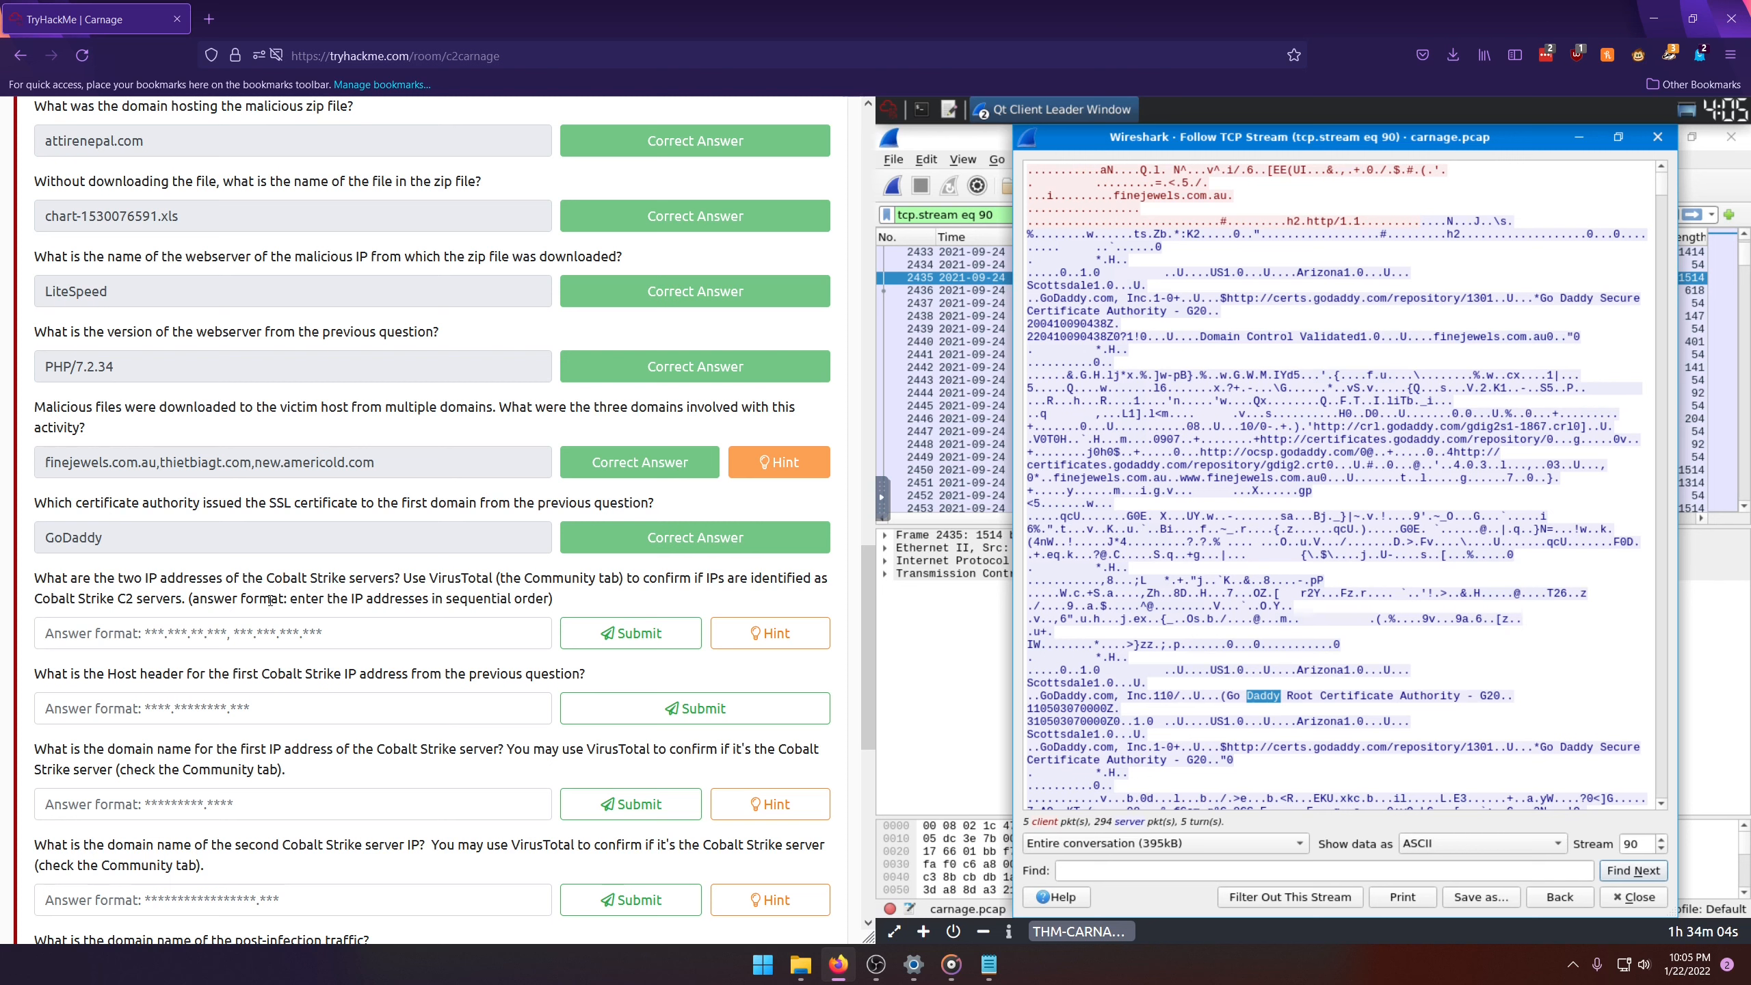
Step: In a new browser tab, search Google for "mitre attack framework cobalt strike" and open the MITRE ATT&CK Cobalt Strike software page
left_click(211, 28)
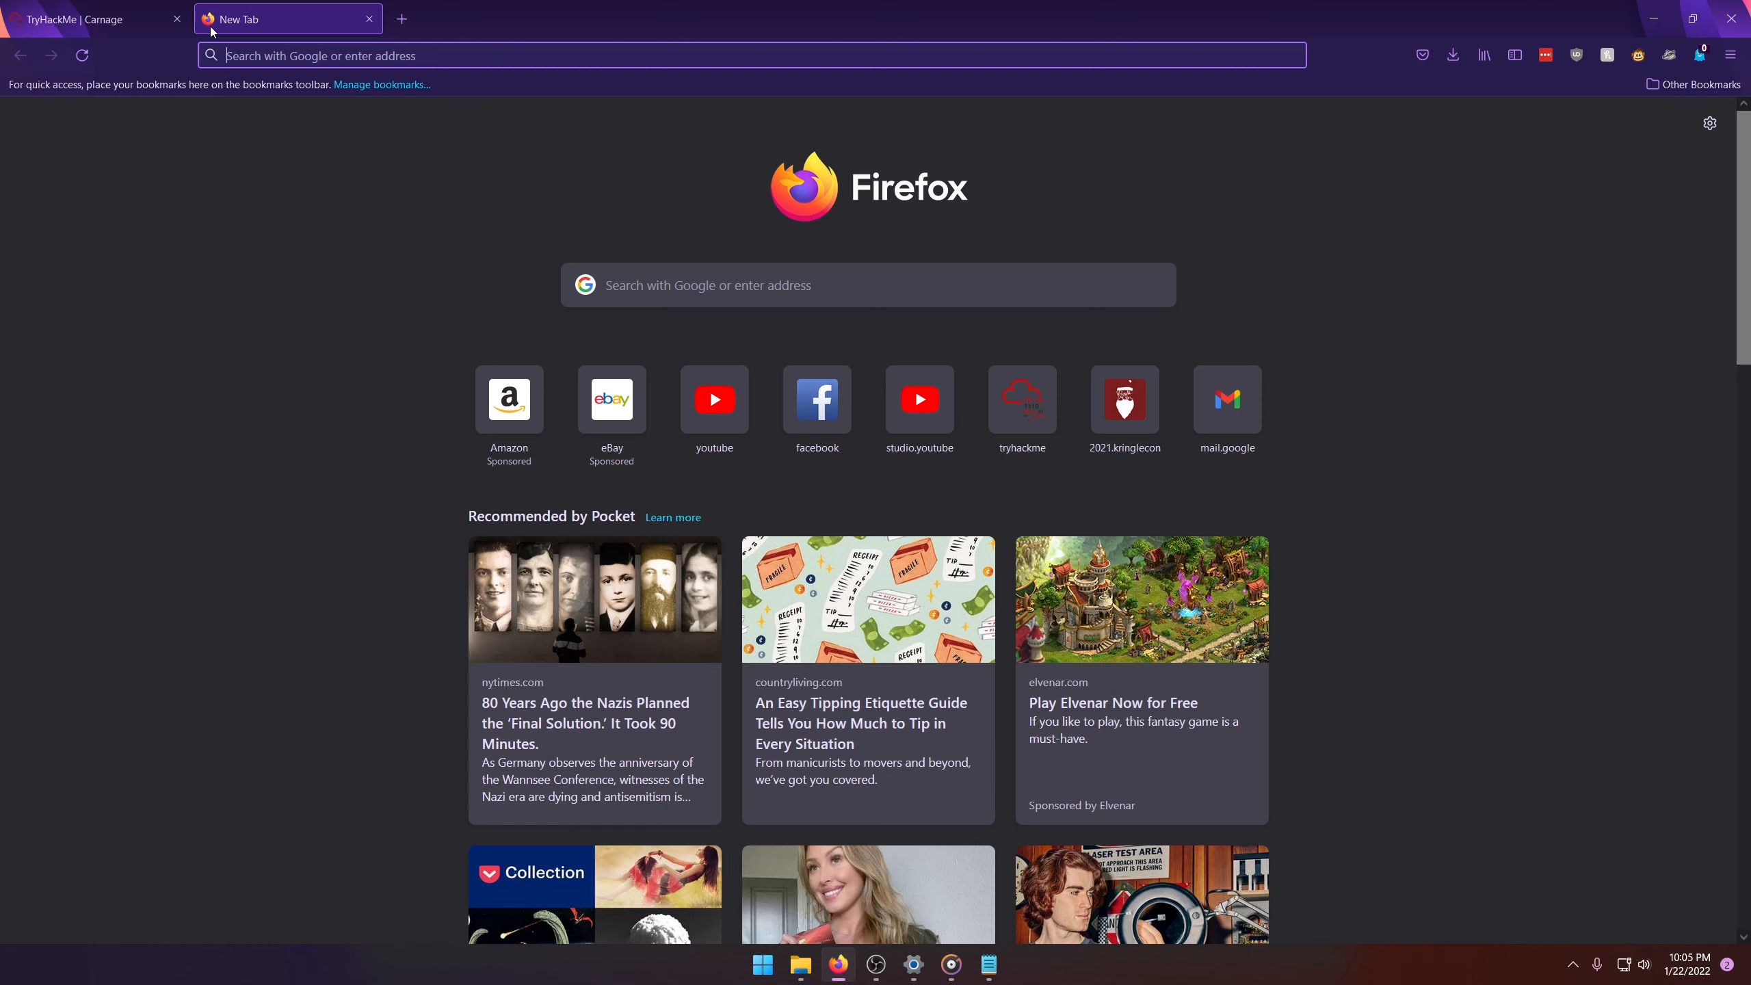
type("google.com")
key("Return")
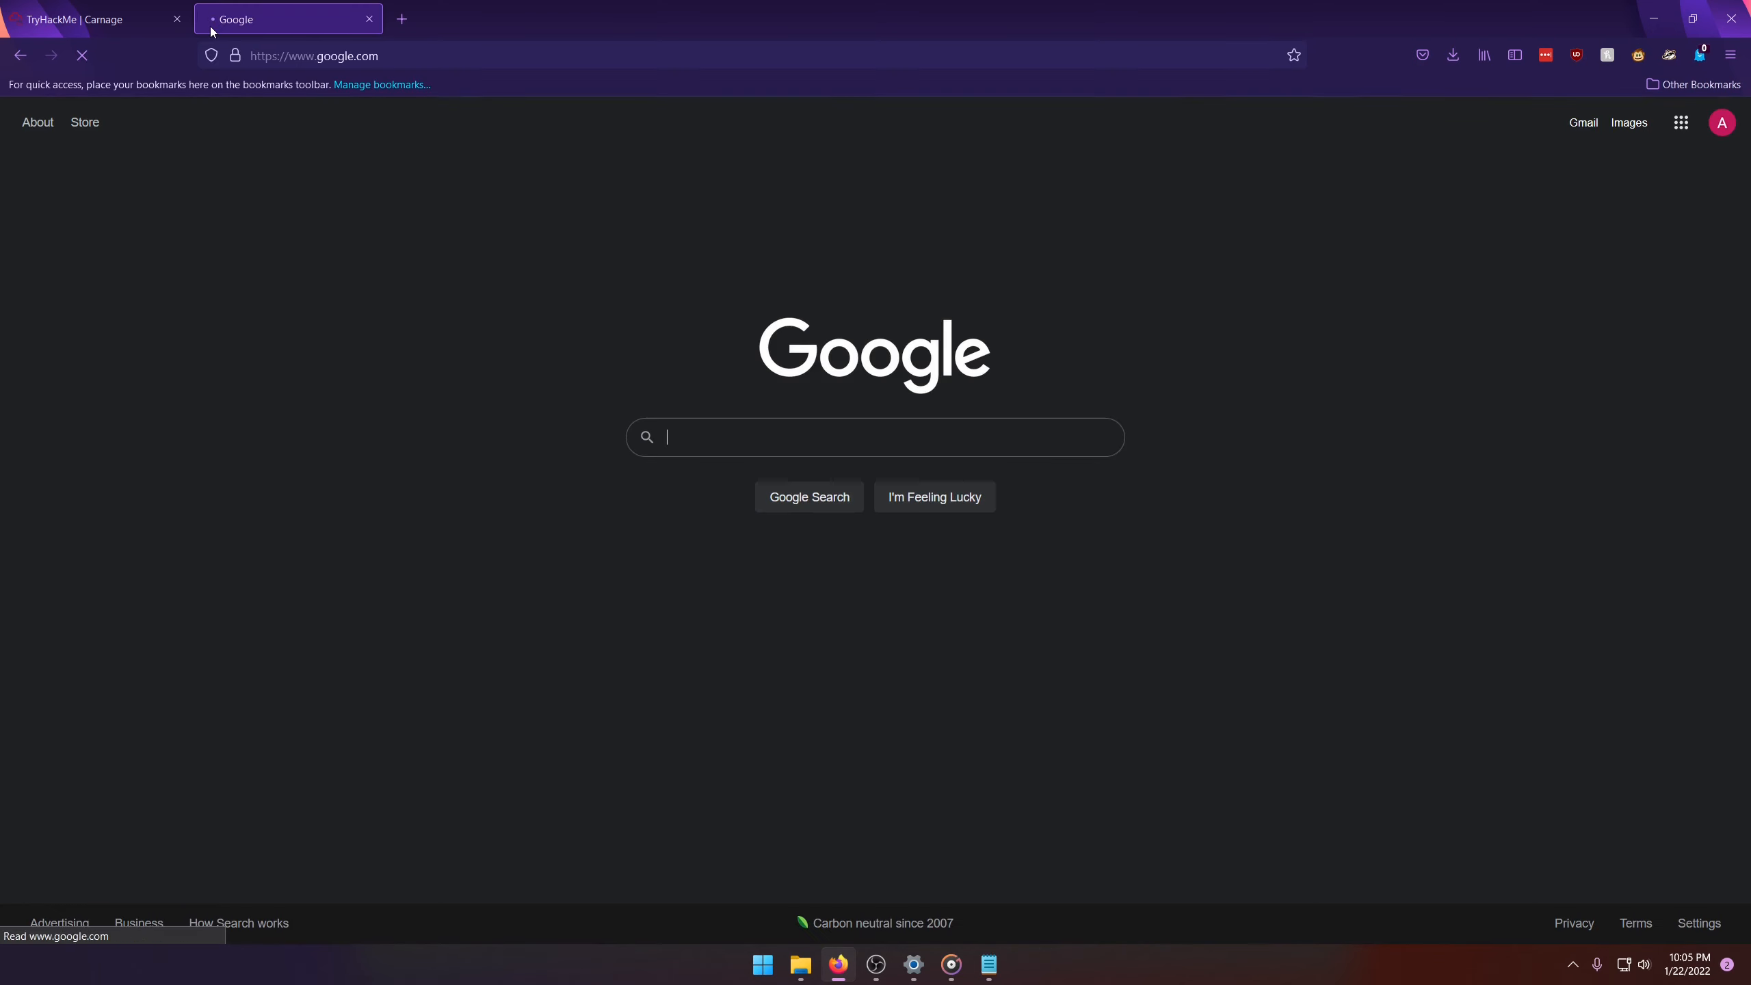
type("mitre atta")
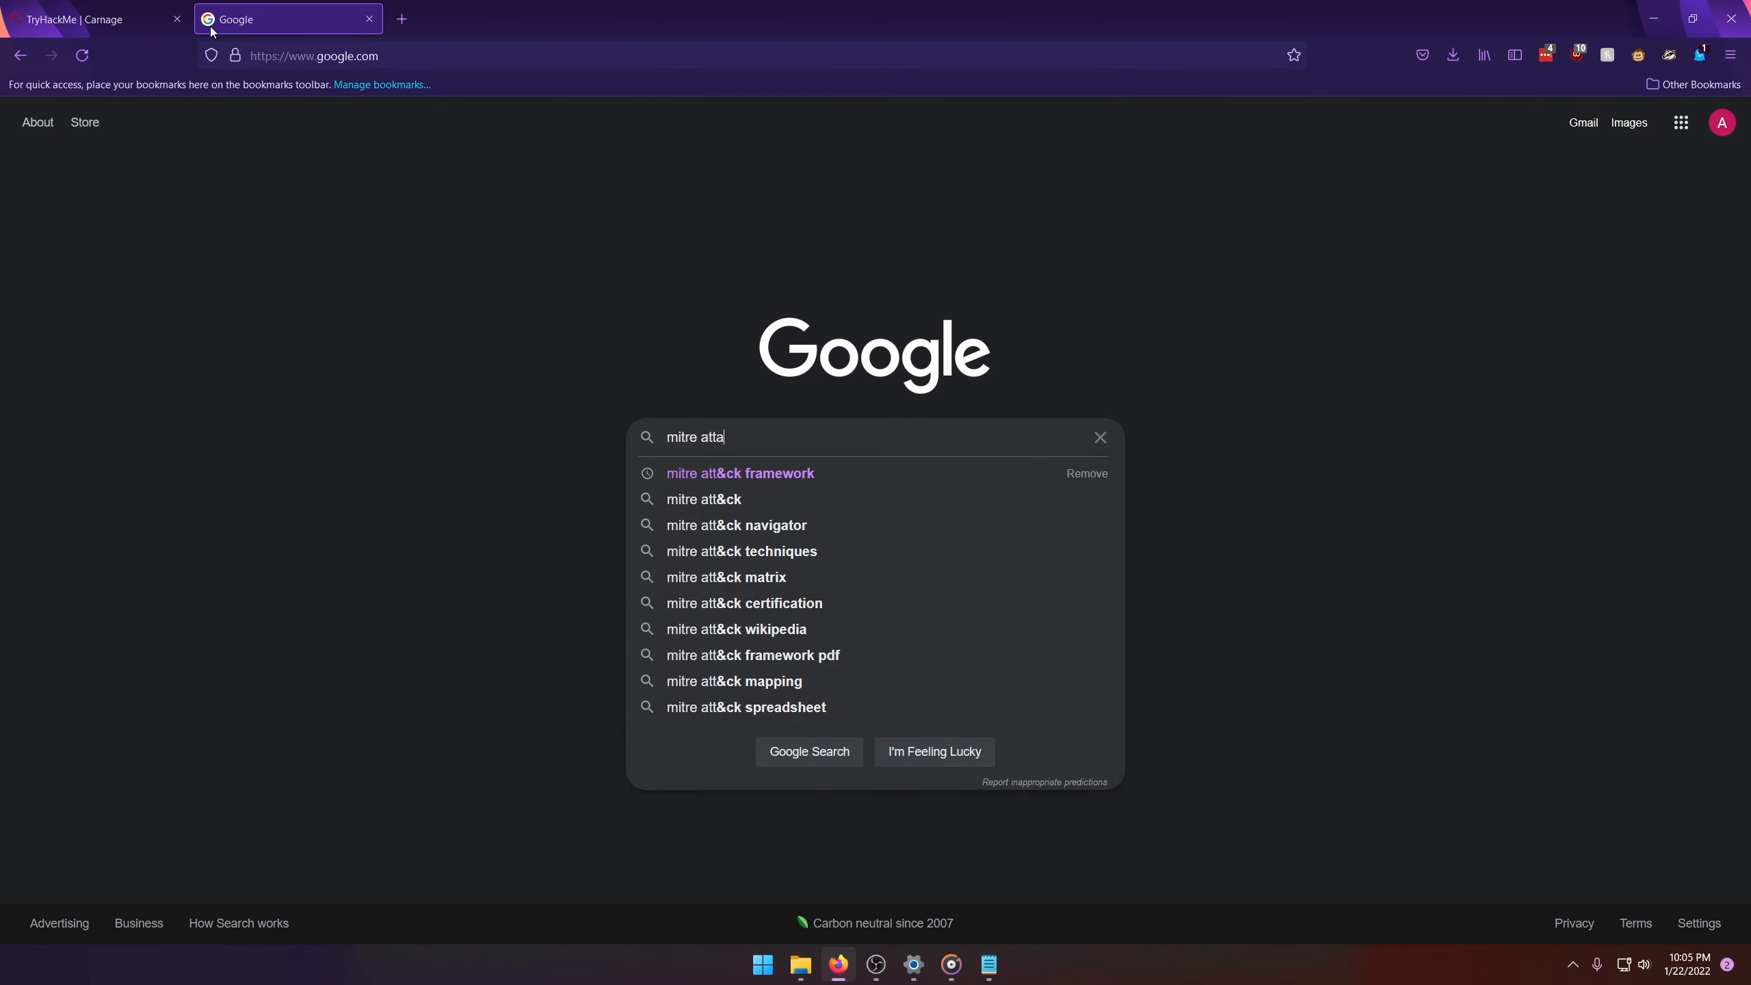
type("ck framework")
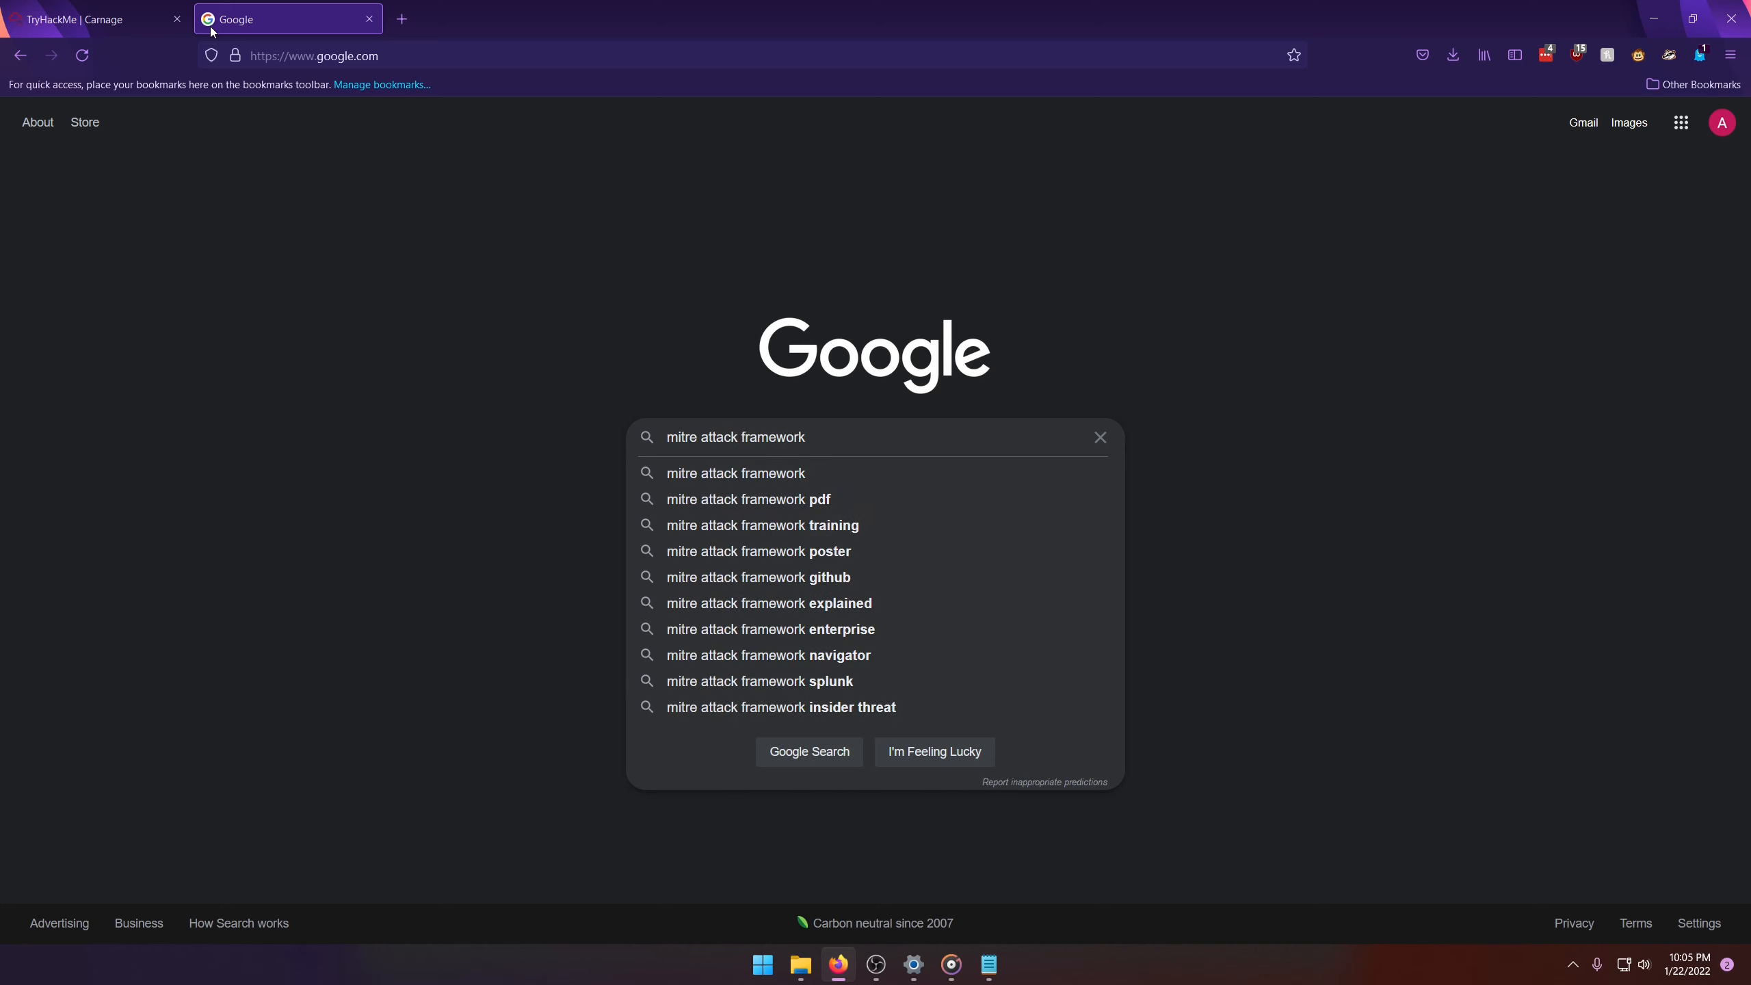
type(" cobalt")
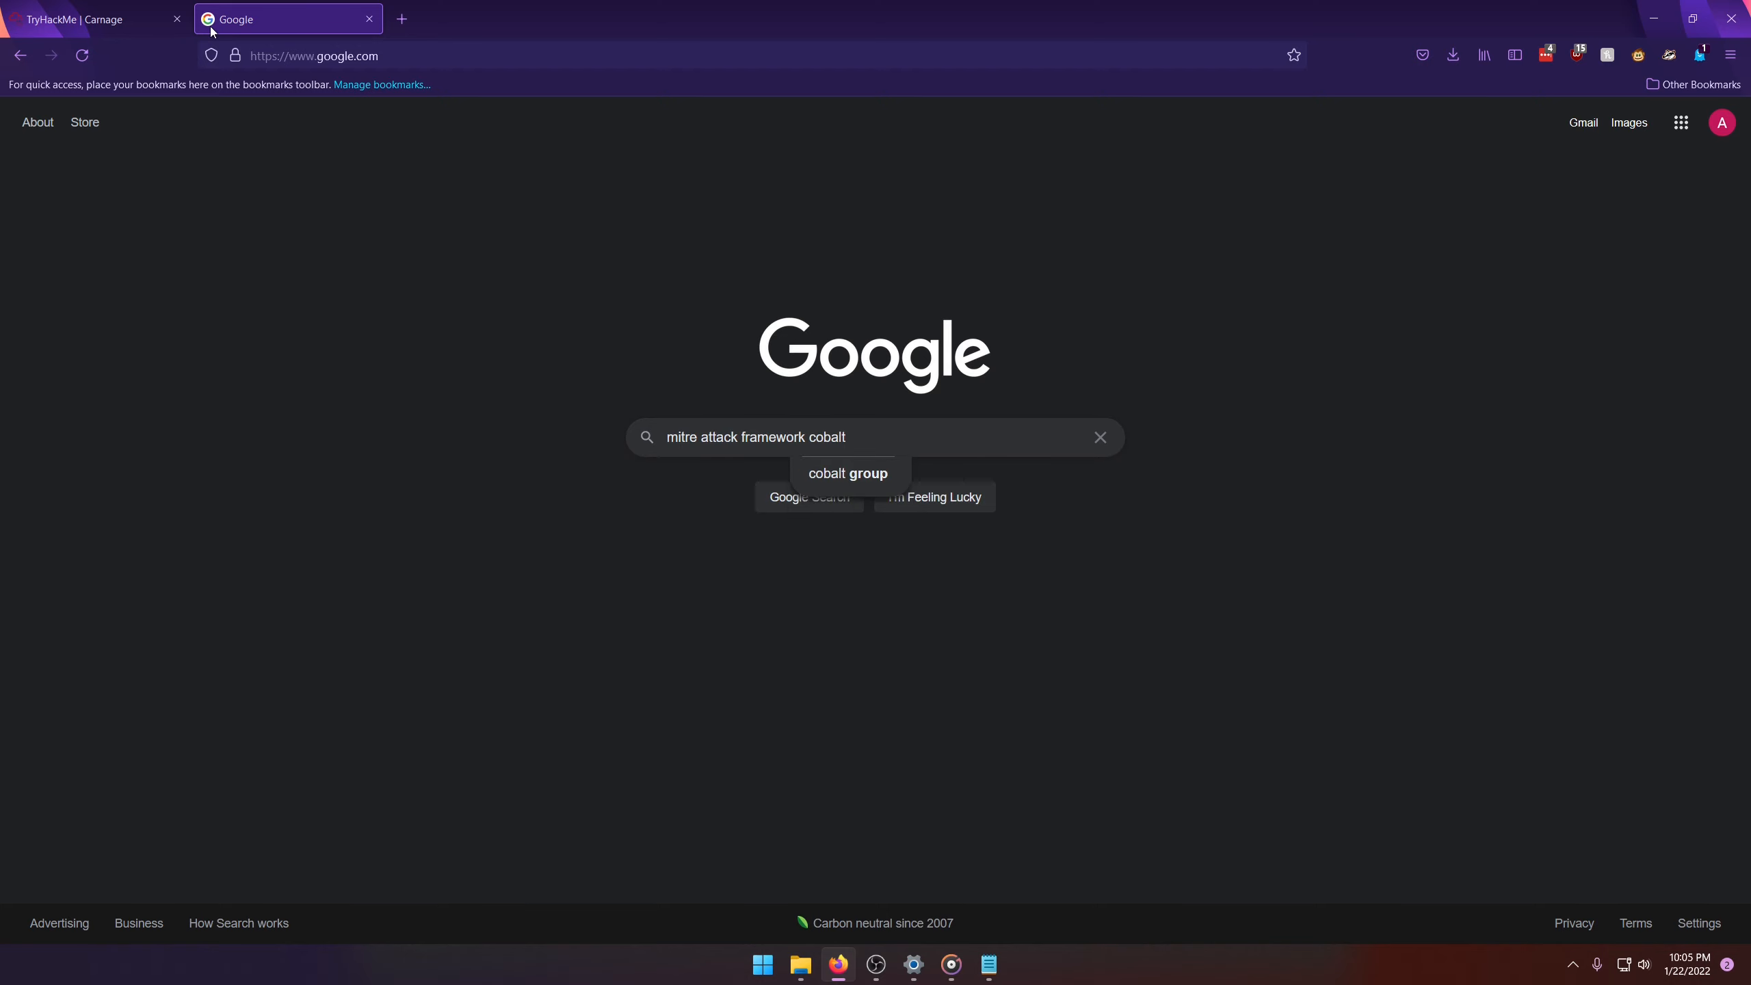
type(" strike")
key("Return")
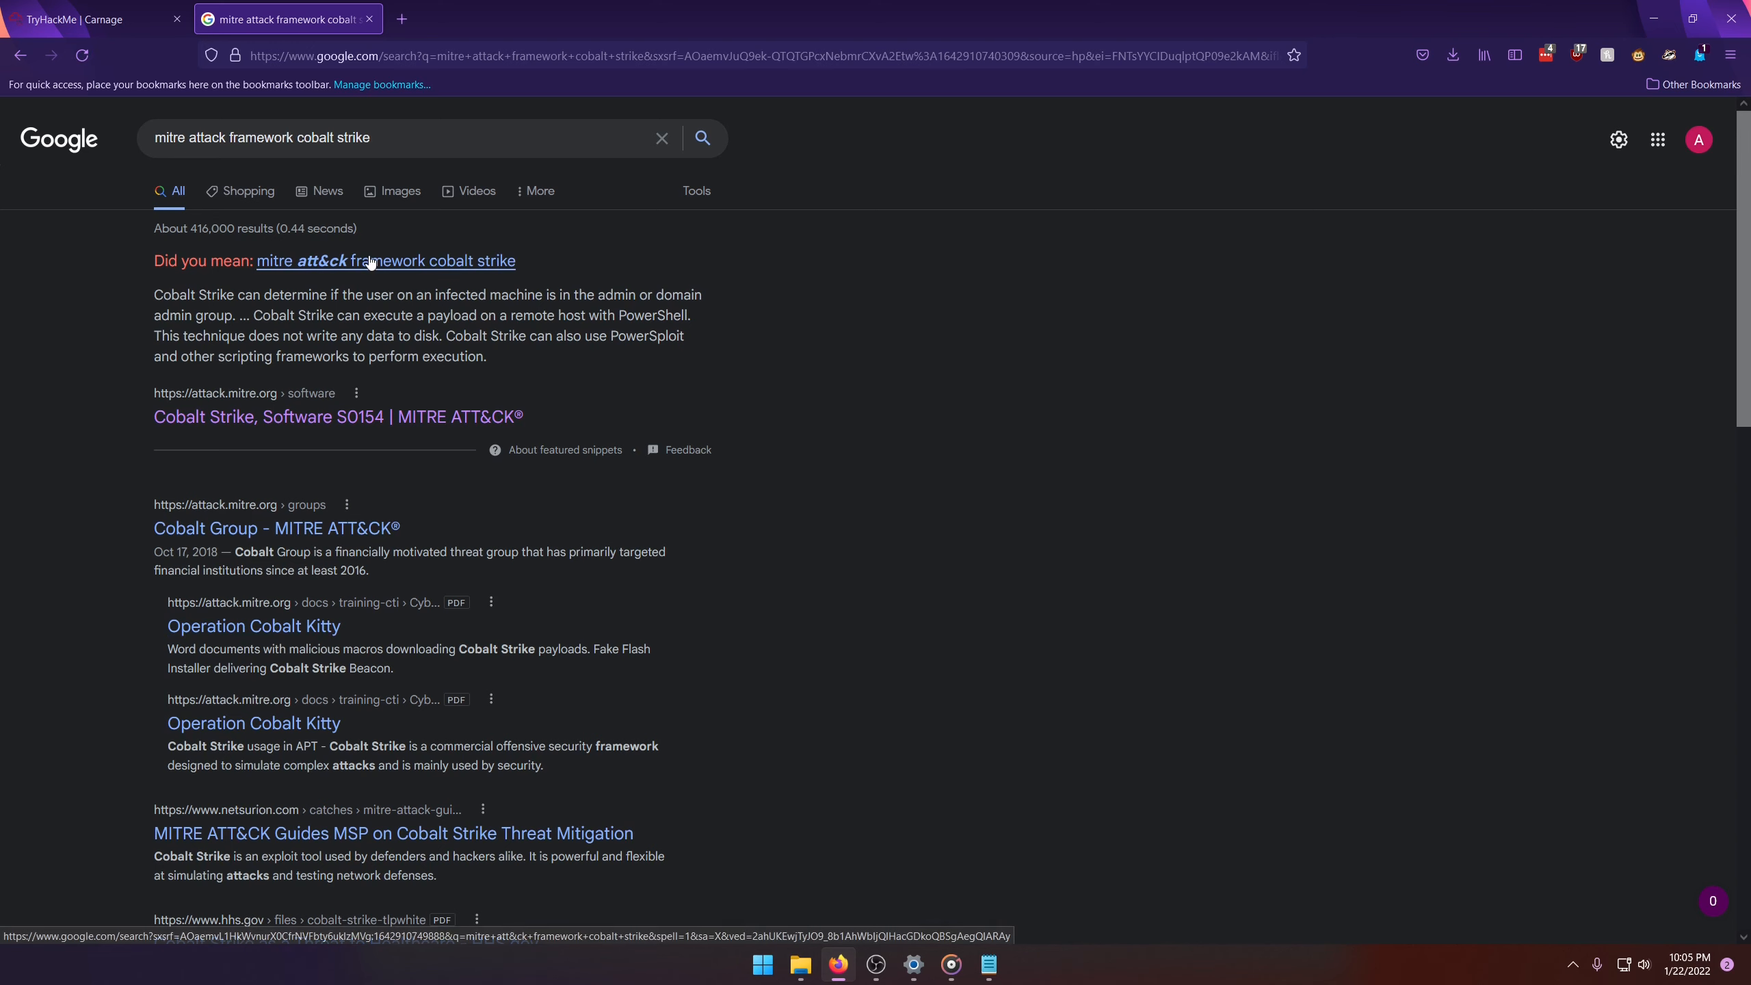
left_click(369, 420)
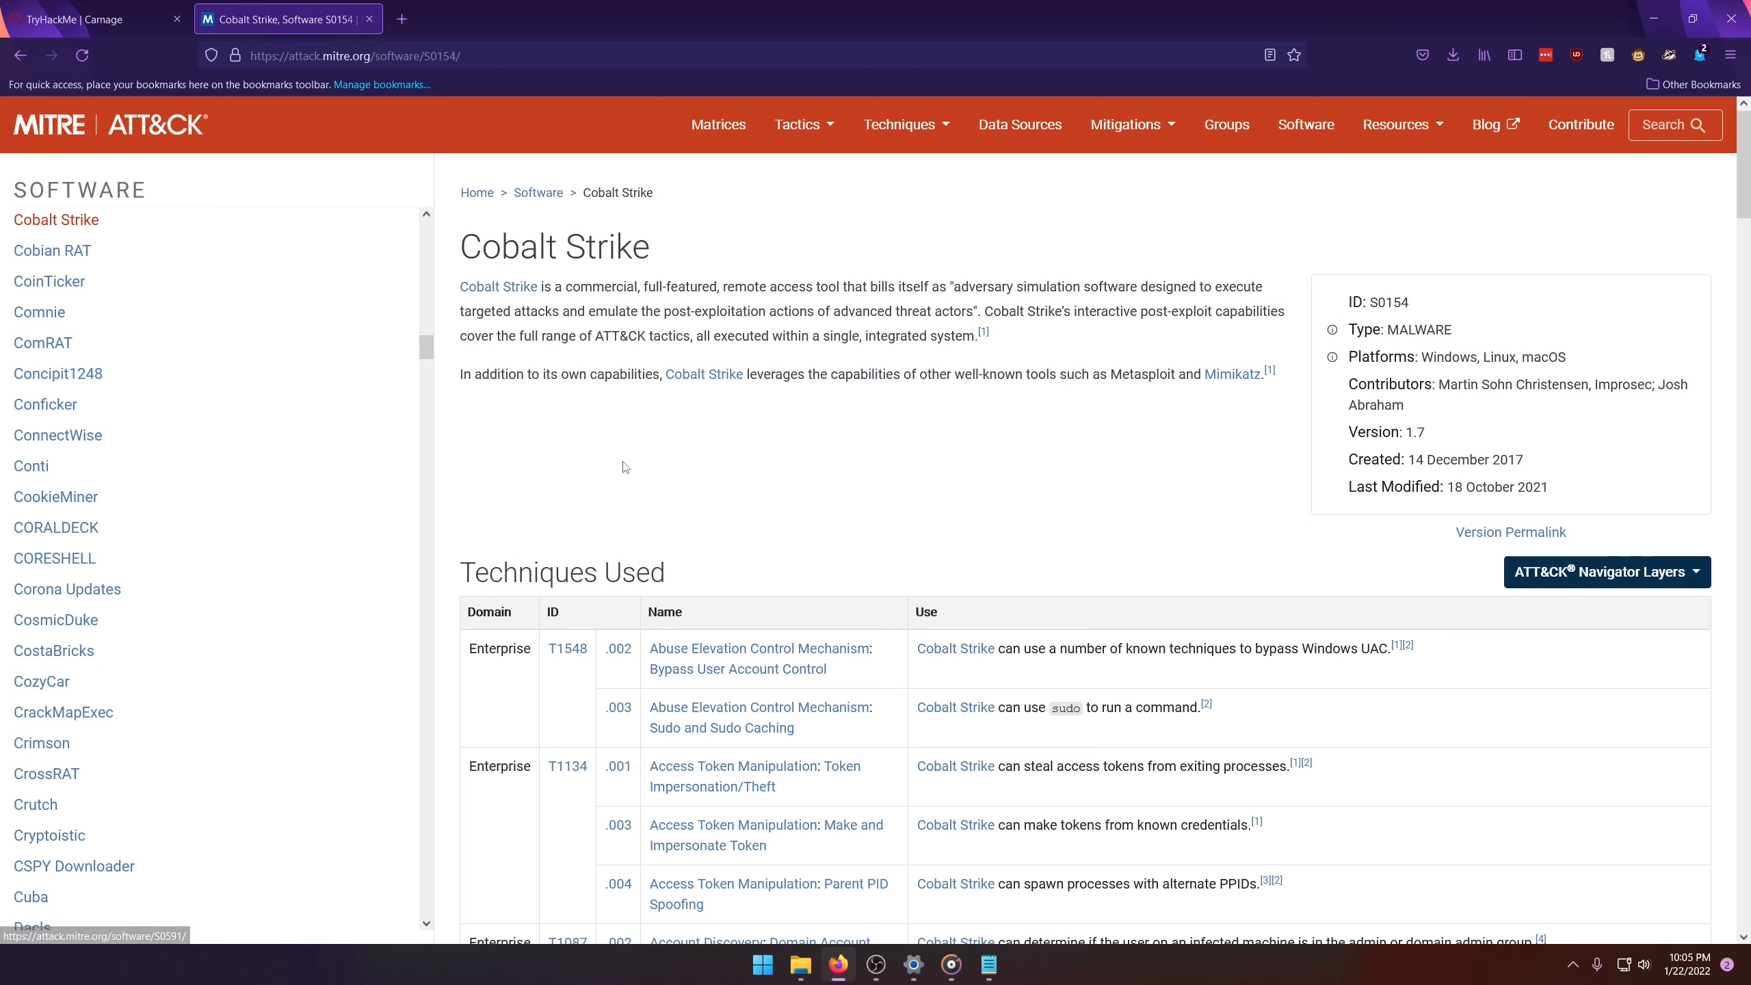
Step: Examine the Web Protocols and DNS entries in the Techniques Used table for how Cobalt Strike communicates
scroll(620, 473, "down", 5)
scroll(620, 473, "up", 5)
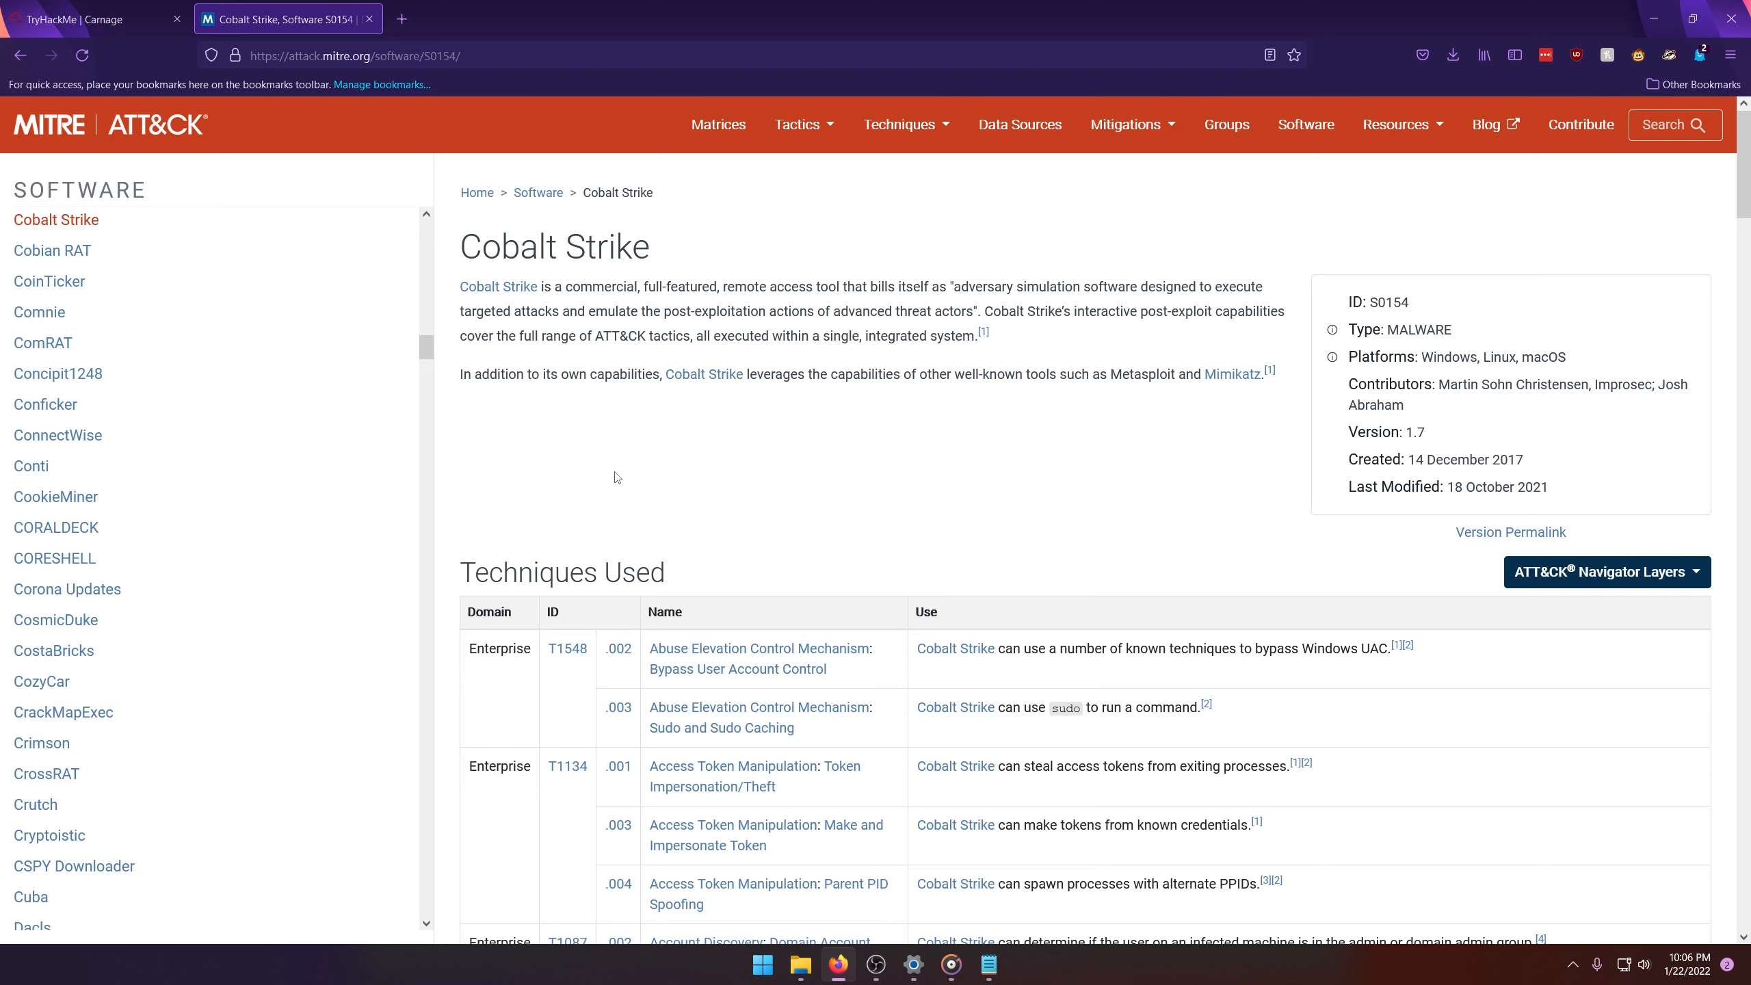
scroll(521, 633, "down", 3)
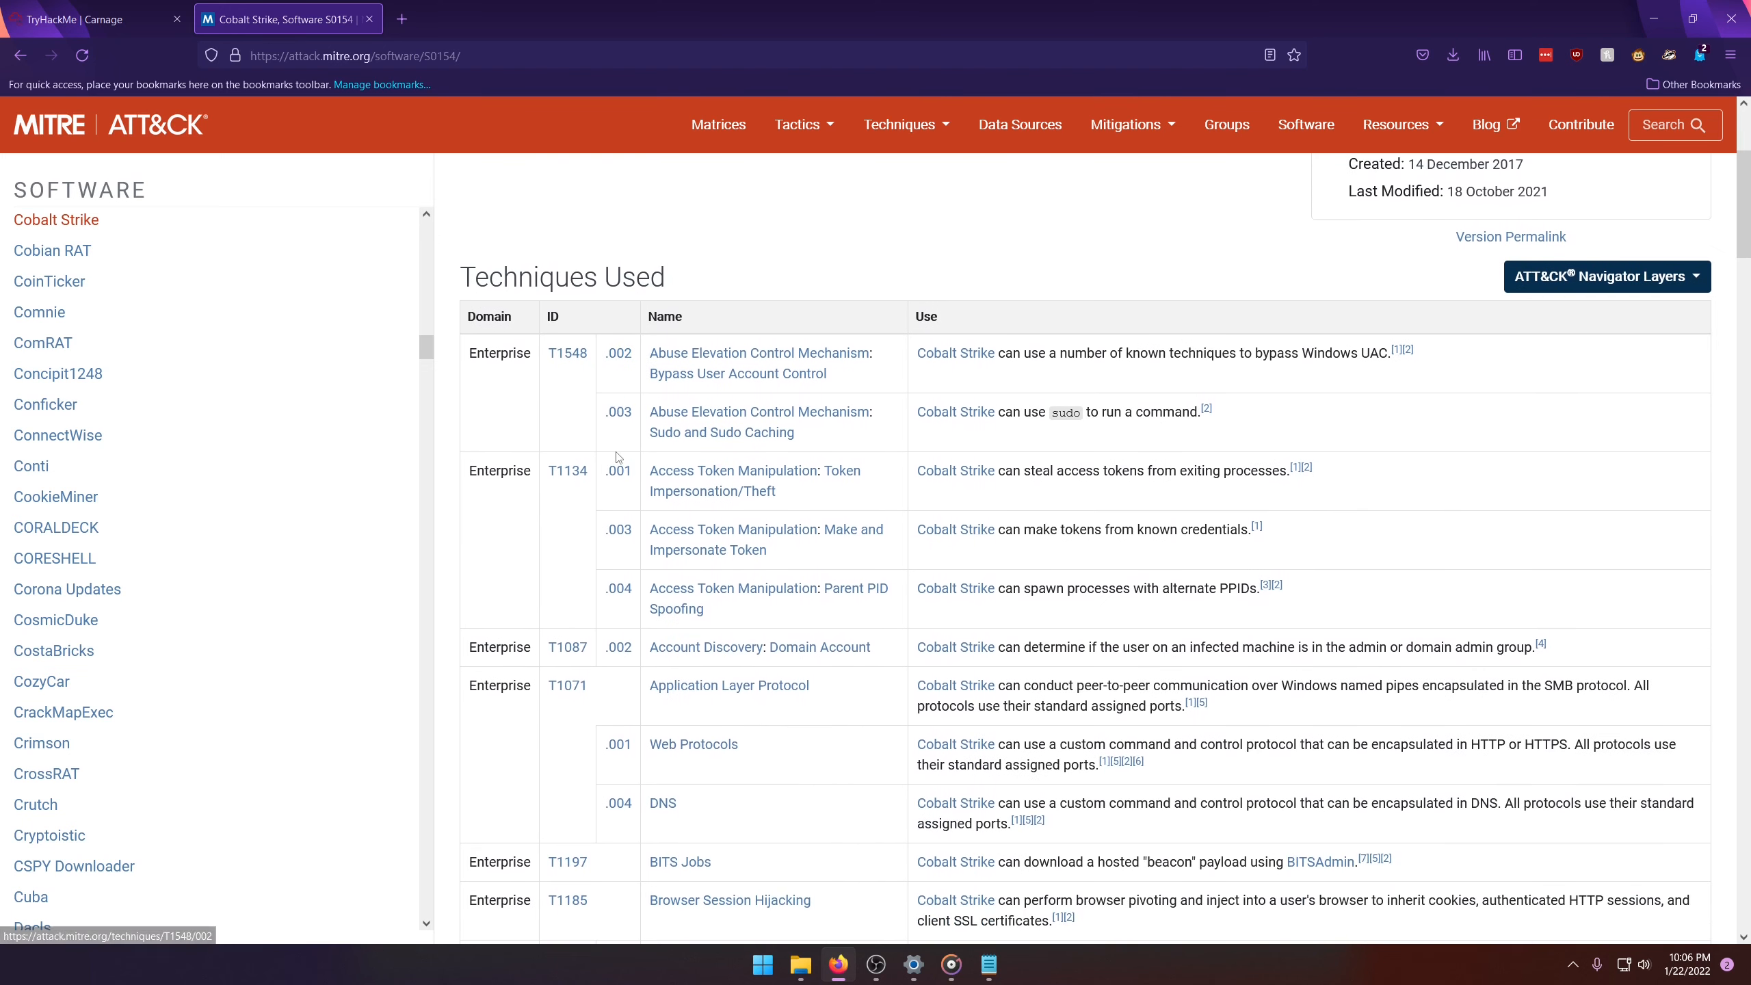
scroll(521, 633, "down", 2)
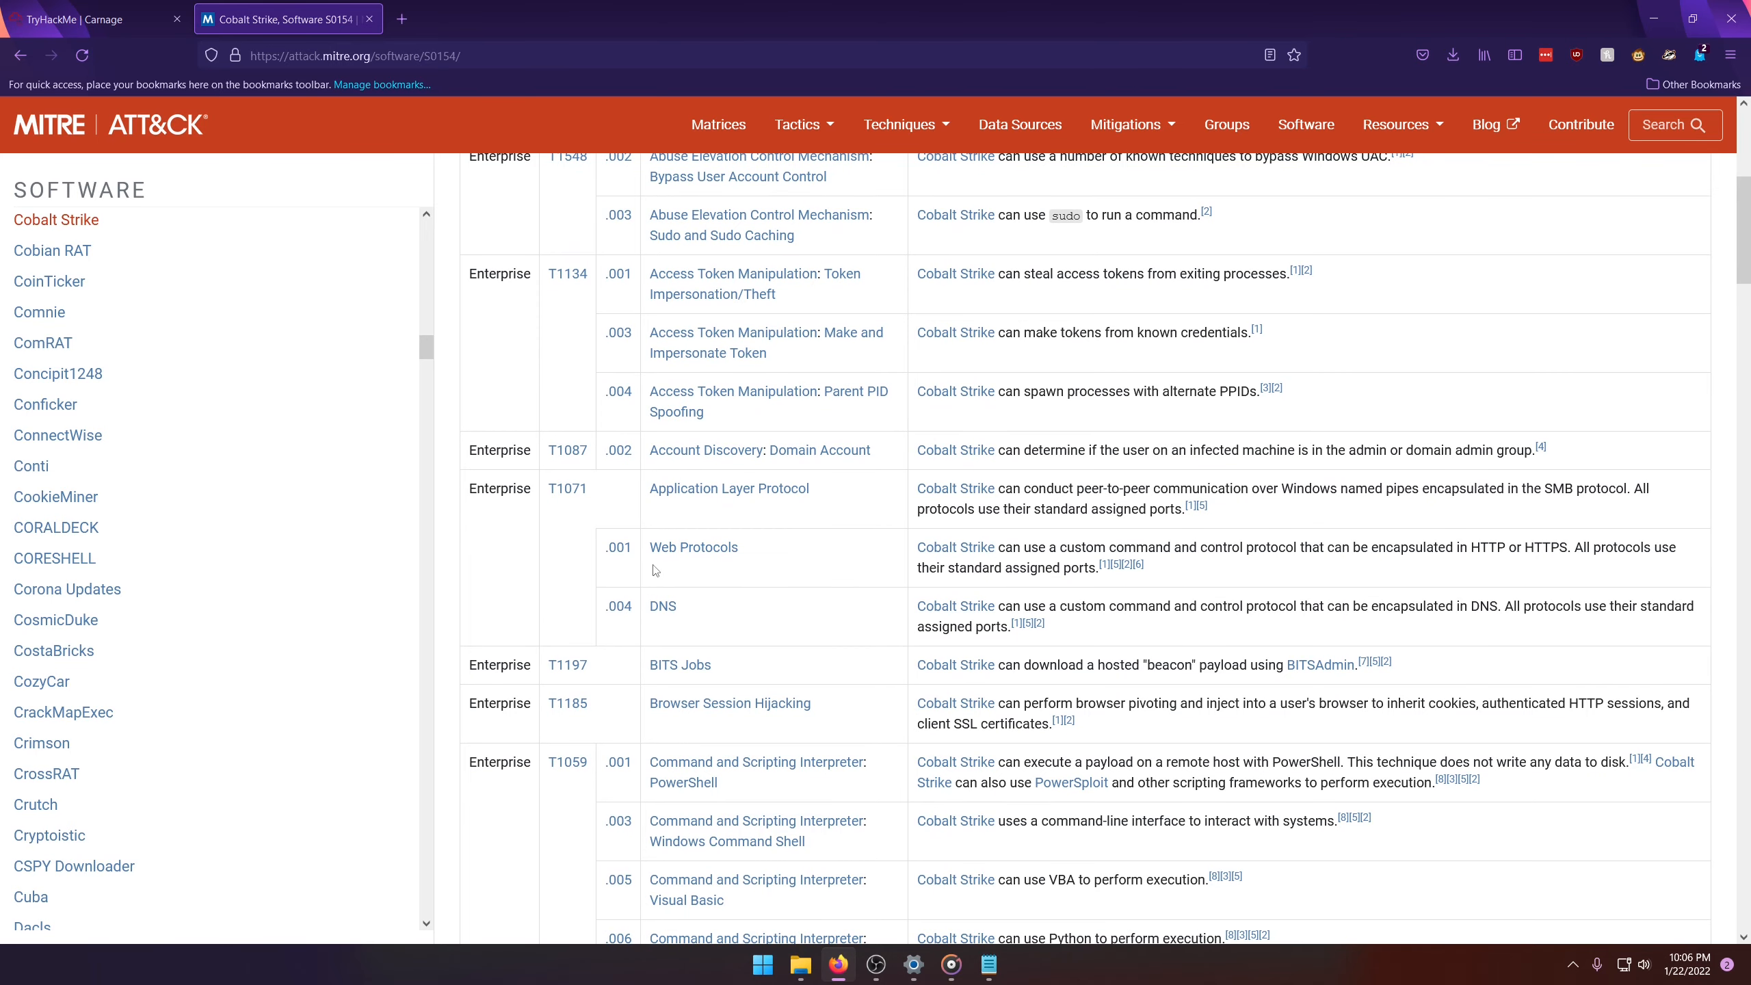
mouse_move(673, 572)
left_mouse_down()
mouse_move(768, 578)
mouse_move(675, 598)
left_mouse_up()
left_click(830, 593)
left_click_drag(688, 568, 1568, 567)
left_click(1506, 572)
left_click_drag(1470, 608, 1497, 612)
left_click(703, 632)
left_click_drag(793, 620, 1239, 645)
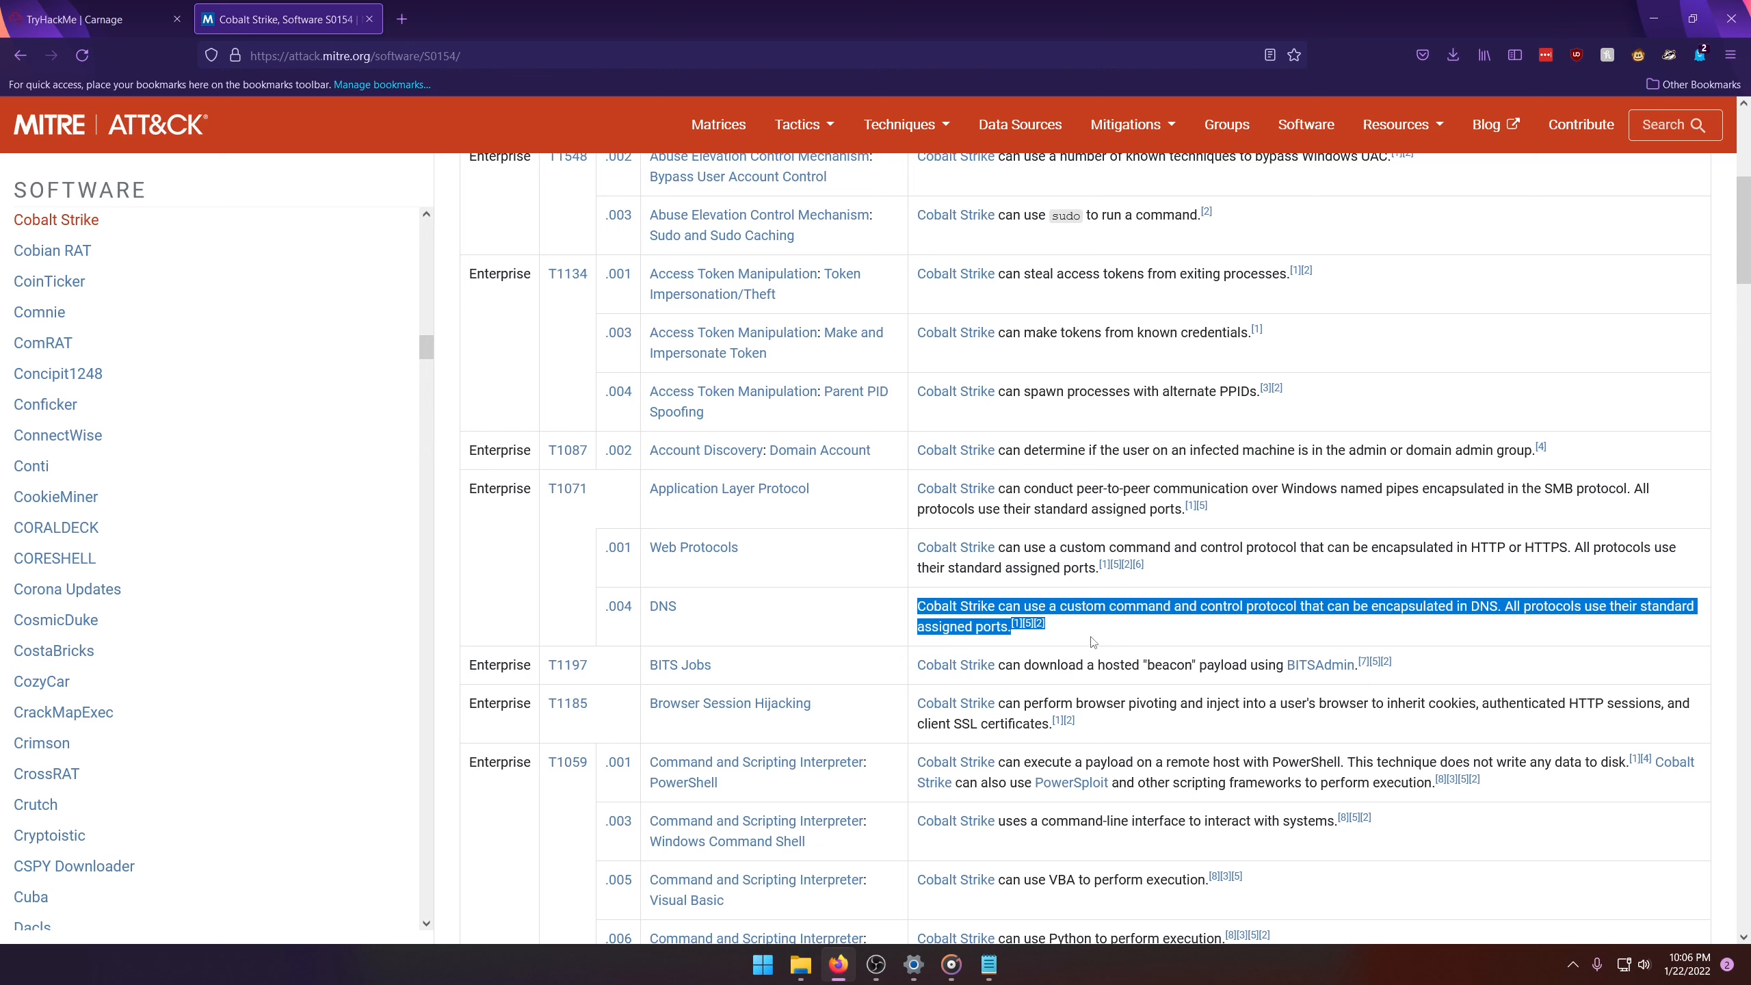
Step: Highlight the HTTP or HTTPS wording in the Web Protocols entry of Cobalt Strike's techniques table
left_click_drag(1273, 586, 1462, 557)
left_click(1462, 551)
double_click(1463, 551)
left_click(1483, 558)
left_click_drag(1576, 551, 1438, 549)
Step: Back in Wireshark, close the followed stream, open the capture's Conversations statistics, and sort the TCP conversations by Port B in descending order
left_click(76, 19)
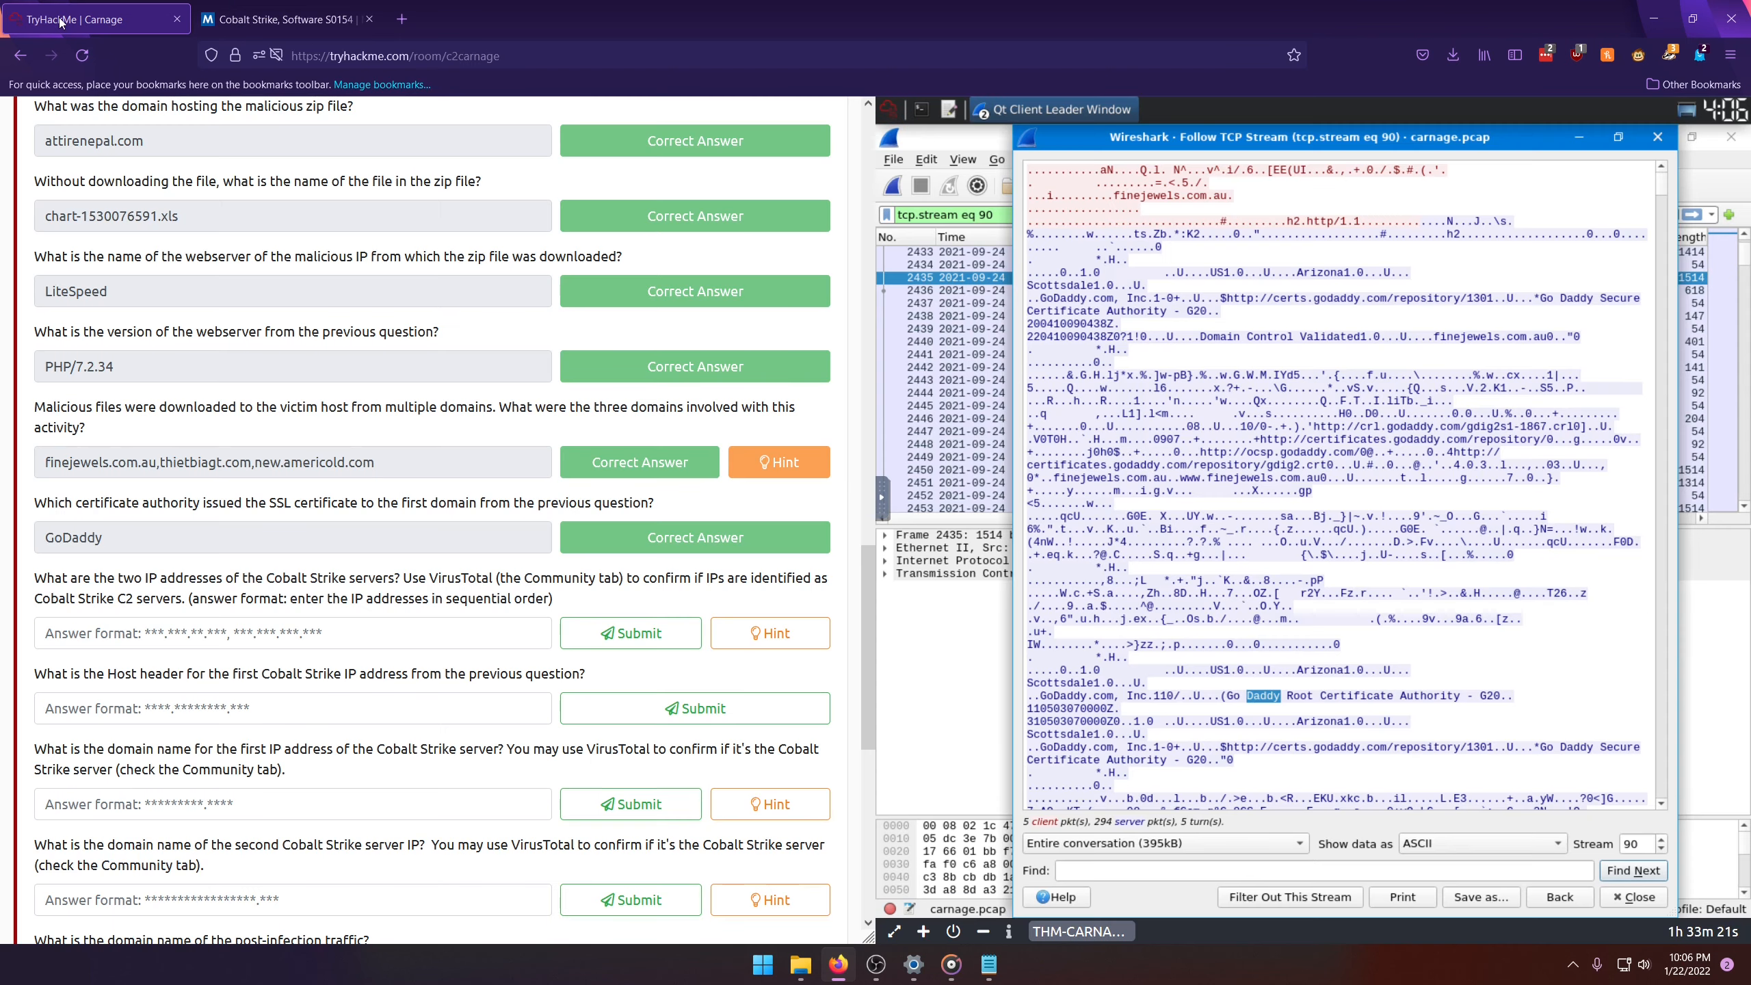
left_click(1658, 142)
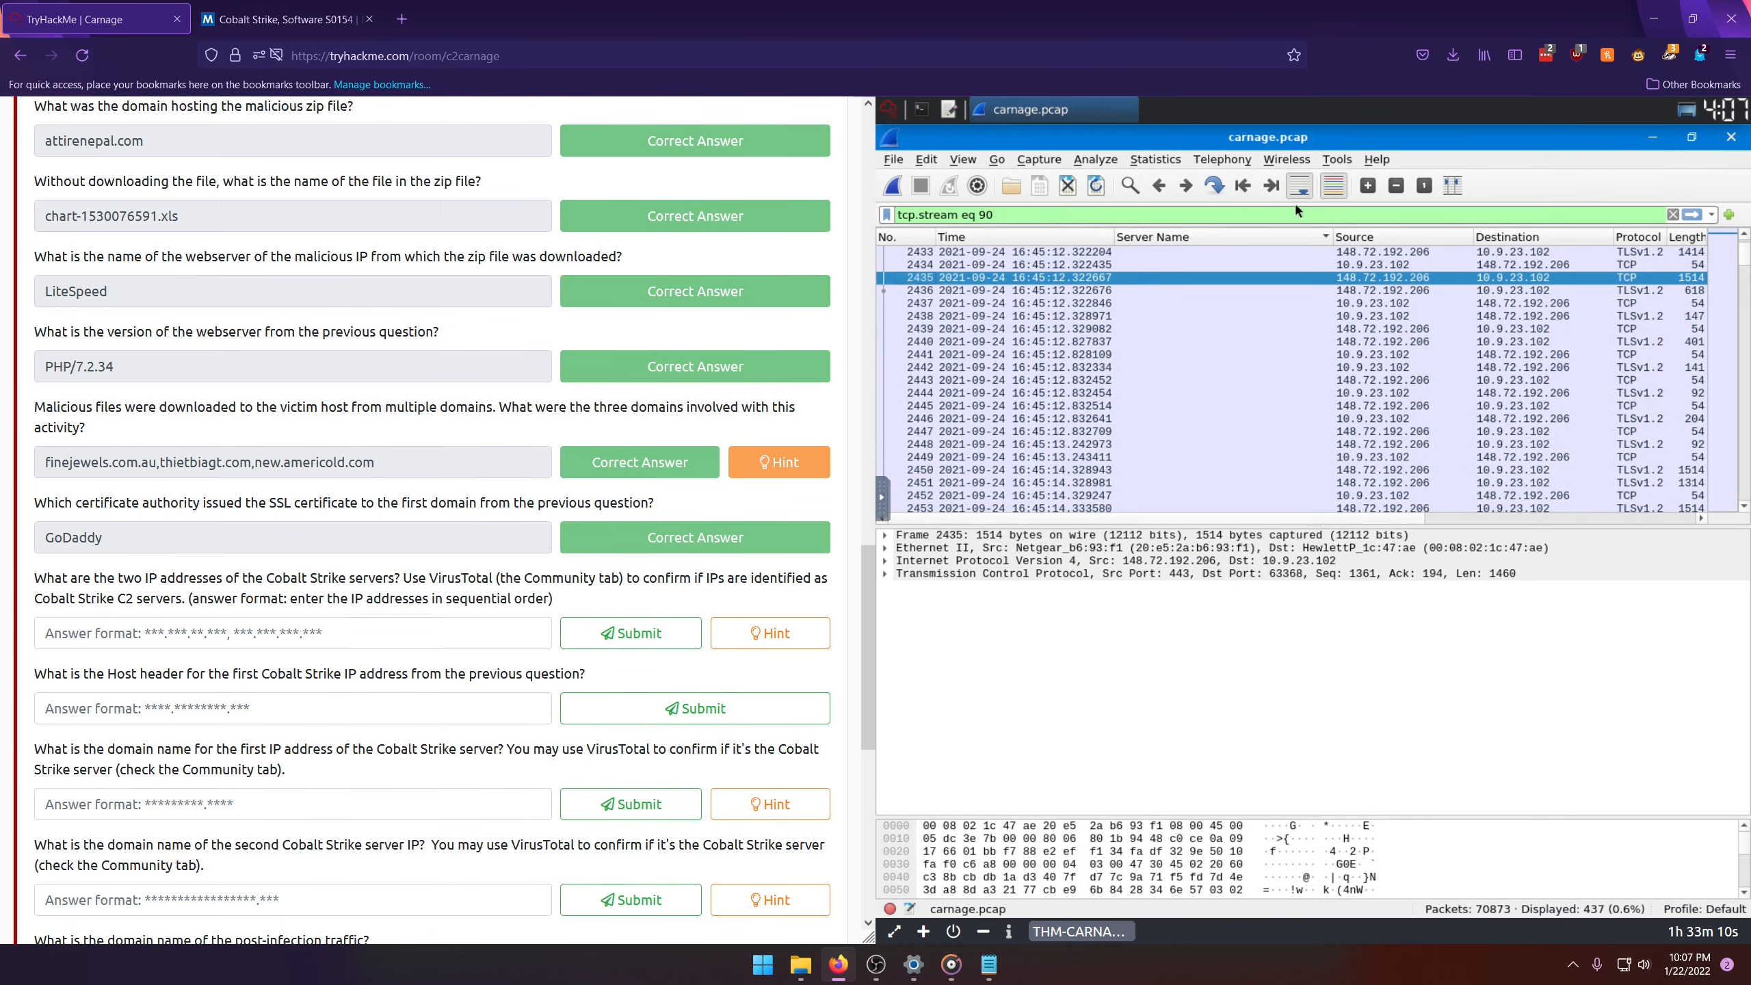
left_click(1156, 159)
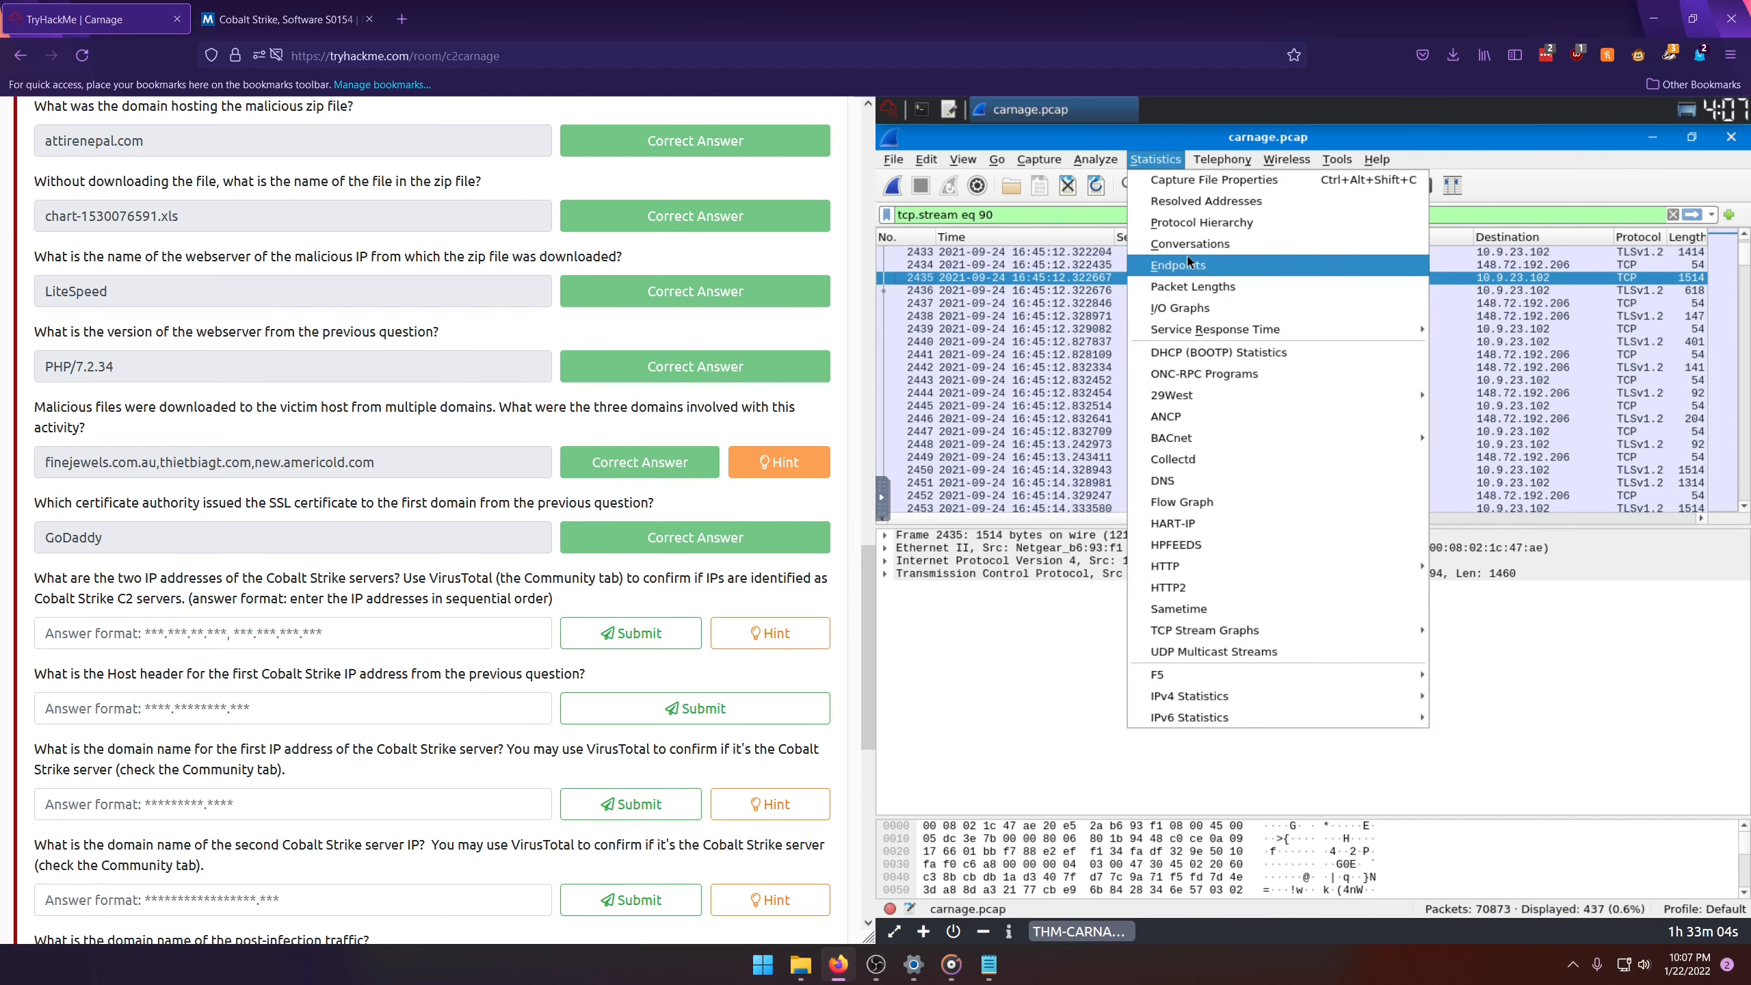
left_click(1184, 245)
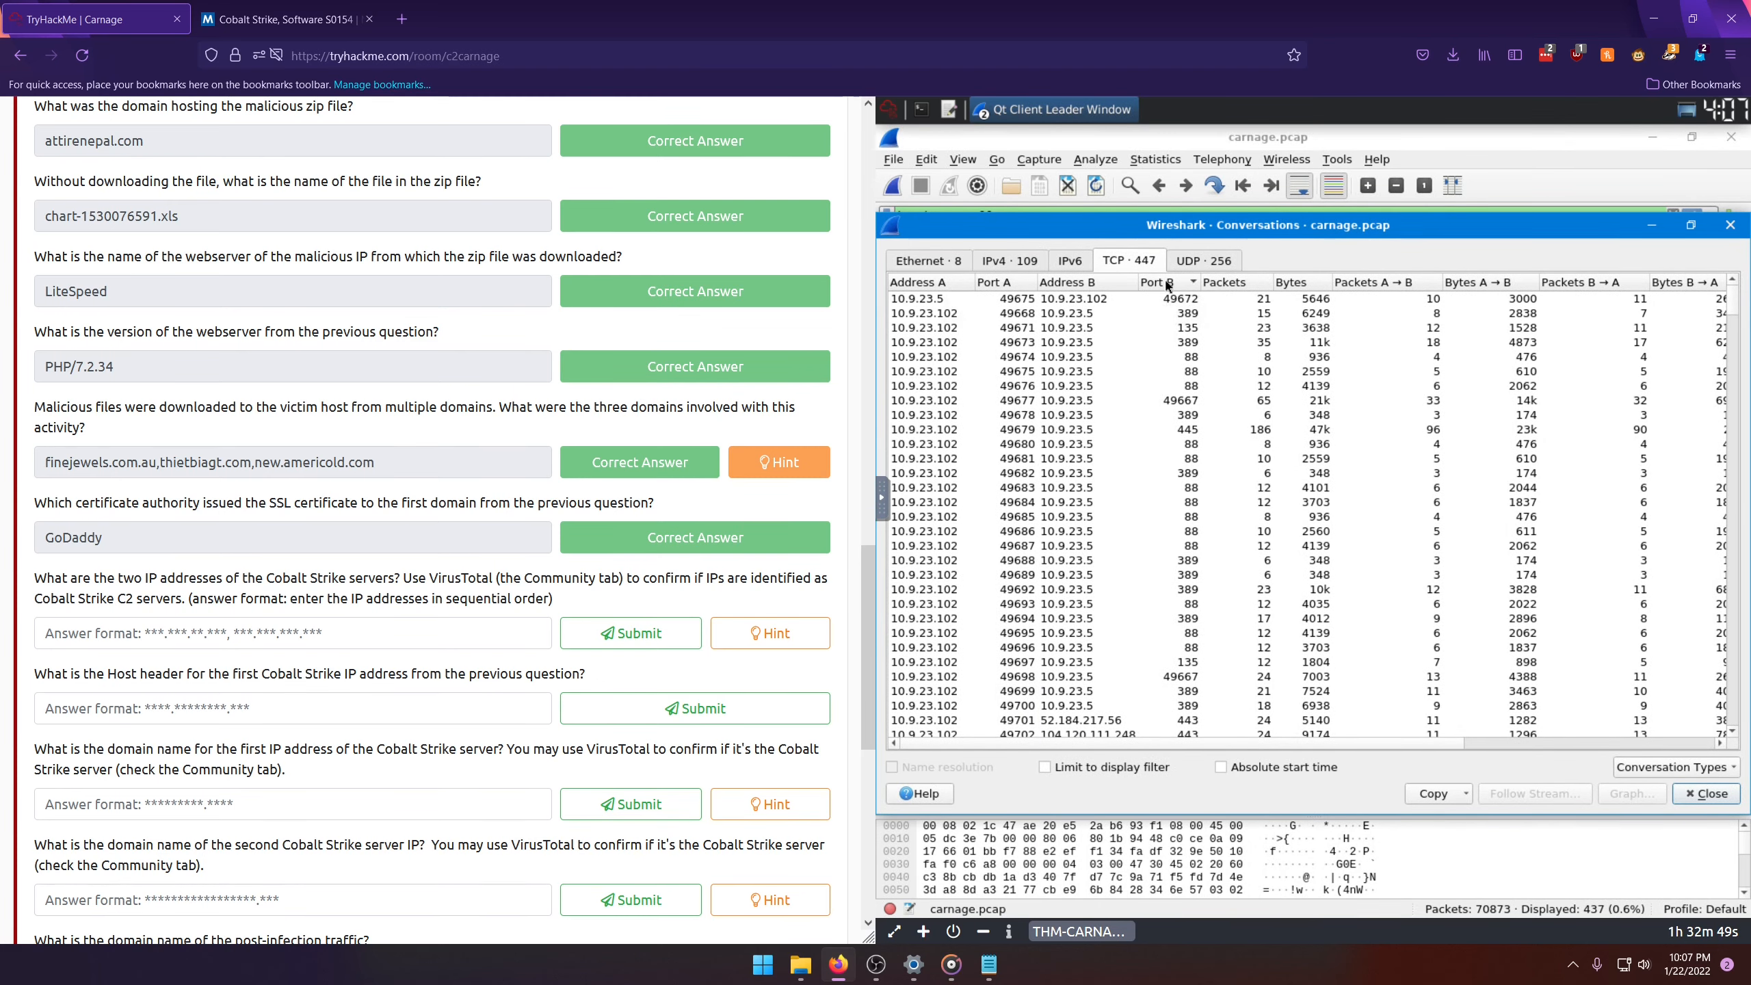
left_click(1168, 286)
left_click(1165, 284)
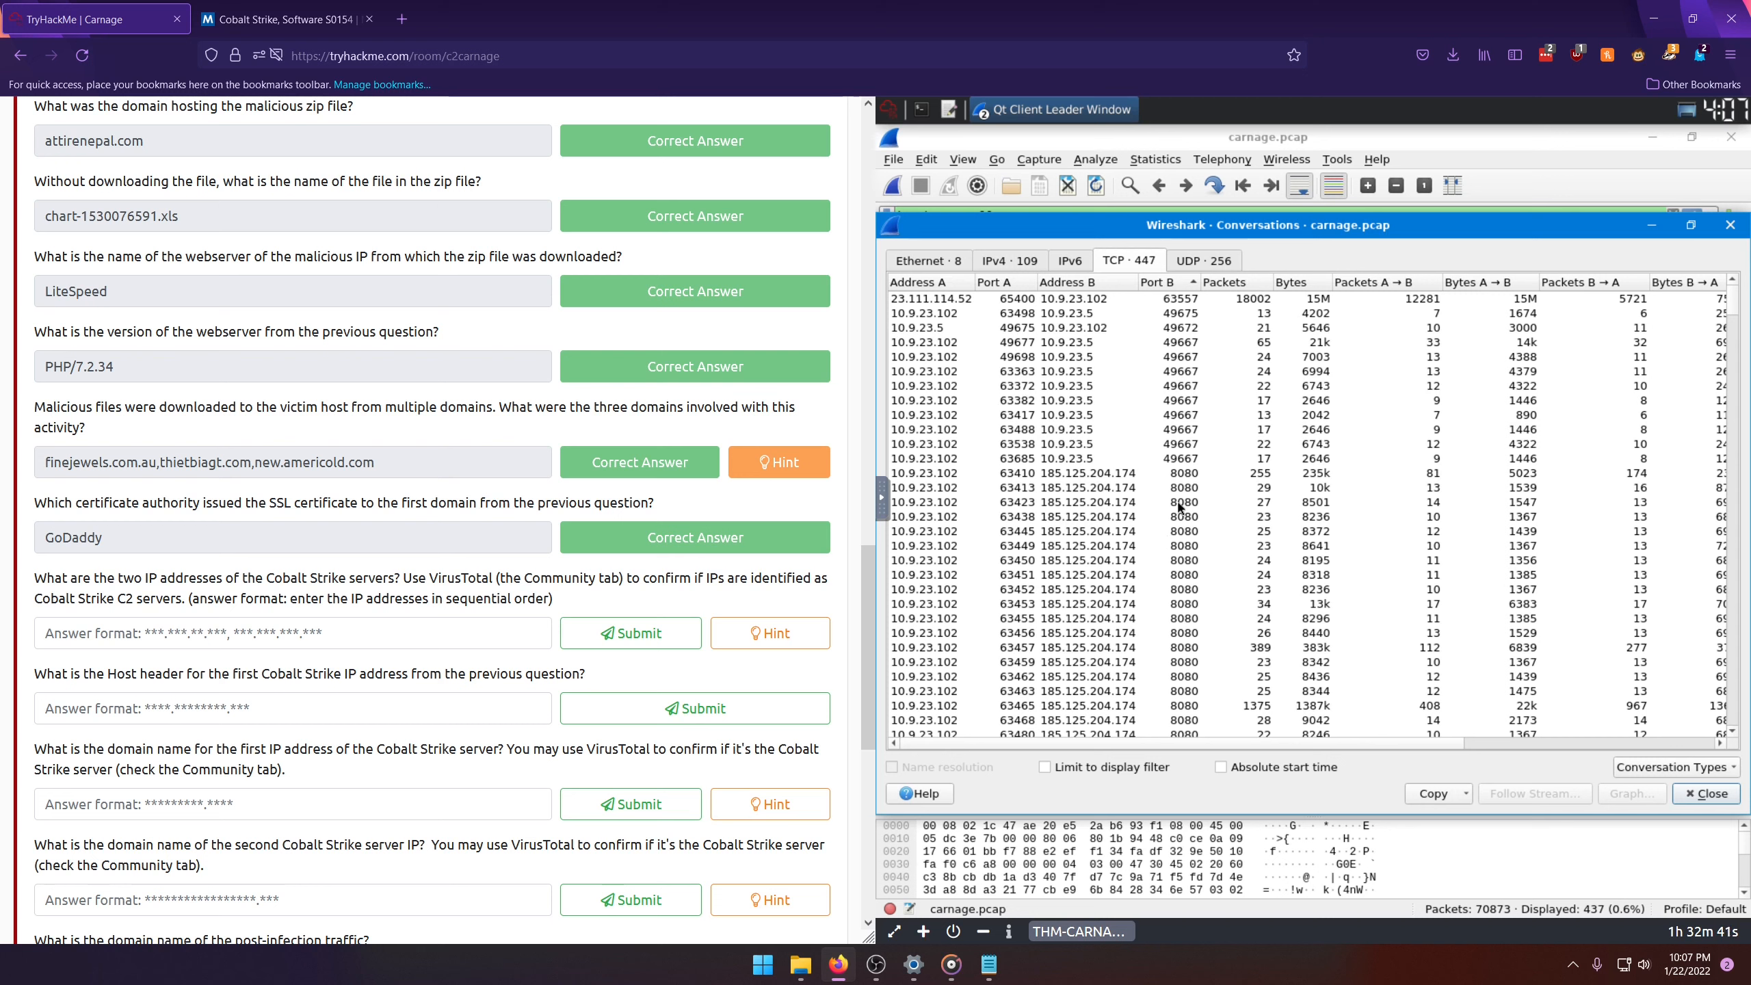
Step: Review the TCP conversations on port 8080 and select the first one with 185.125.204.174
scroll(1104, 407, "down", 2)
scroll(1128, 419, "down", 2)
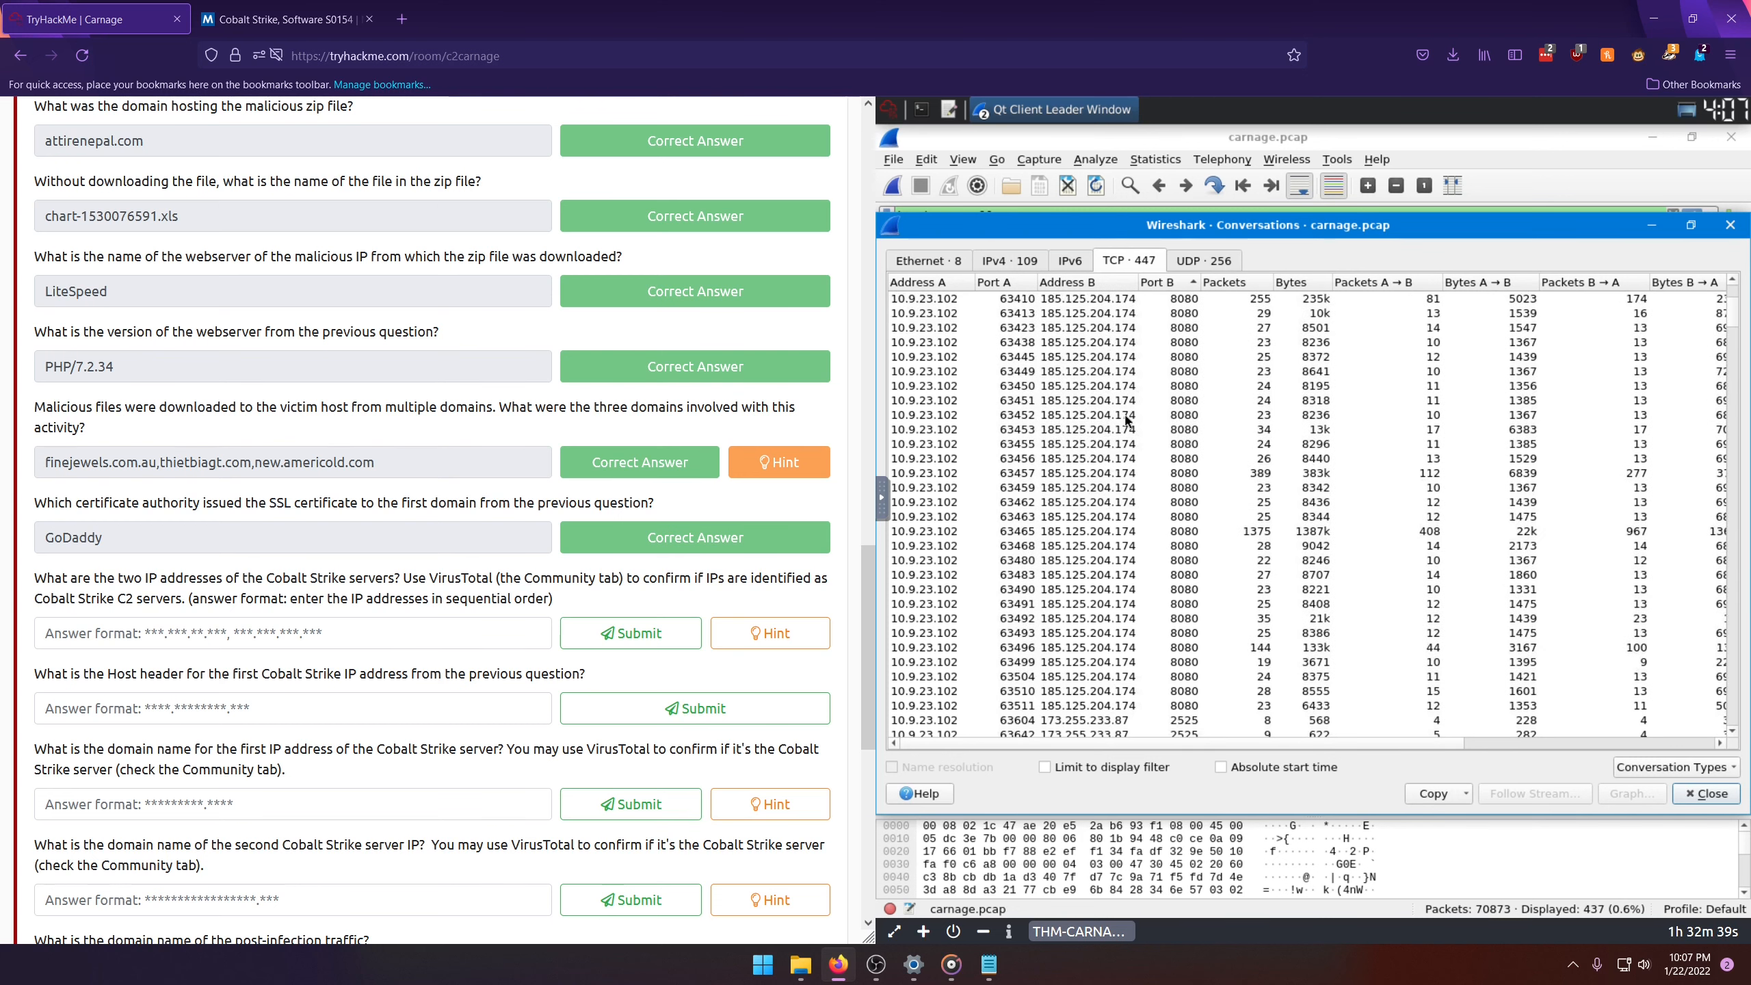
scroll(1122, 452, "down", 2)
left_click(1077, 400)
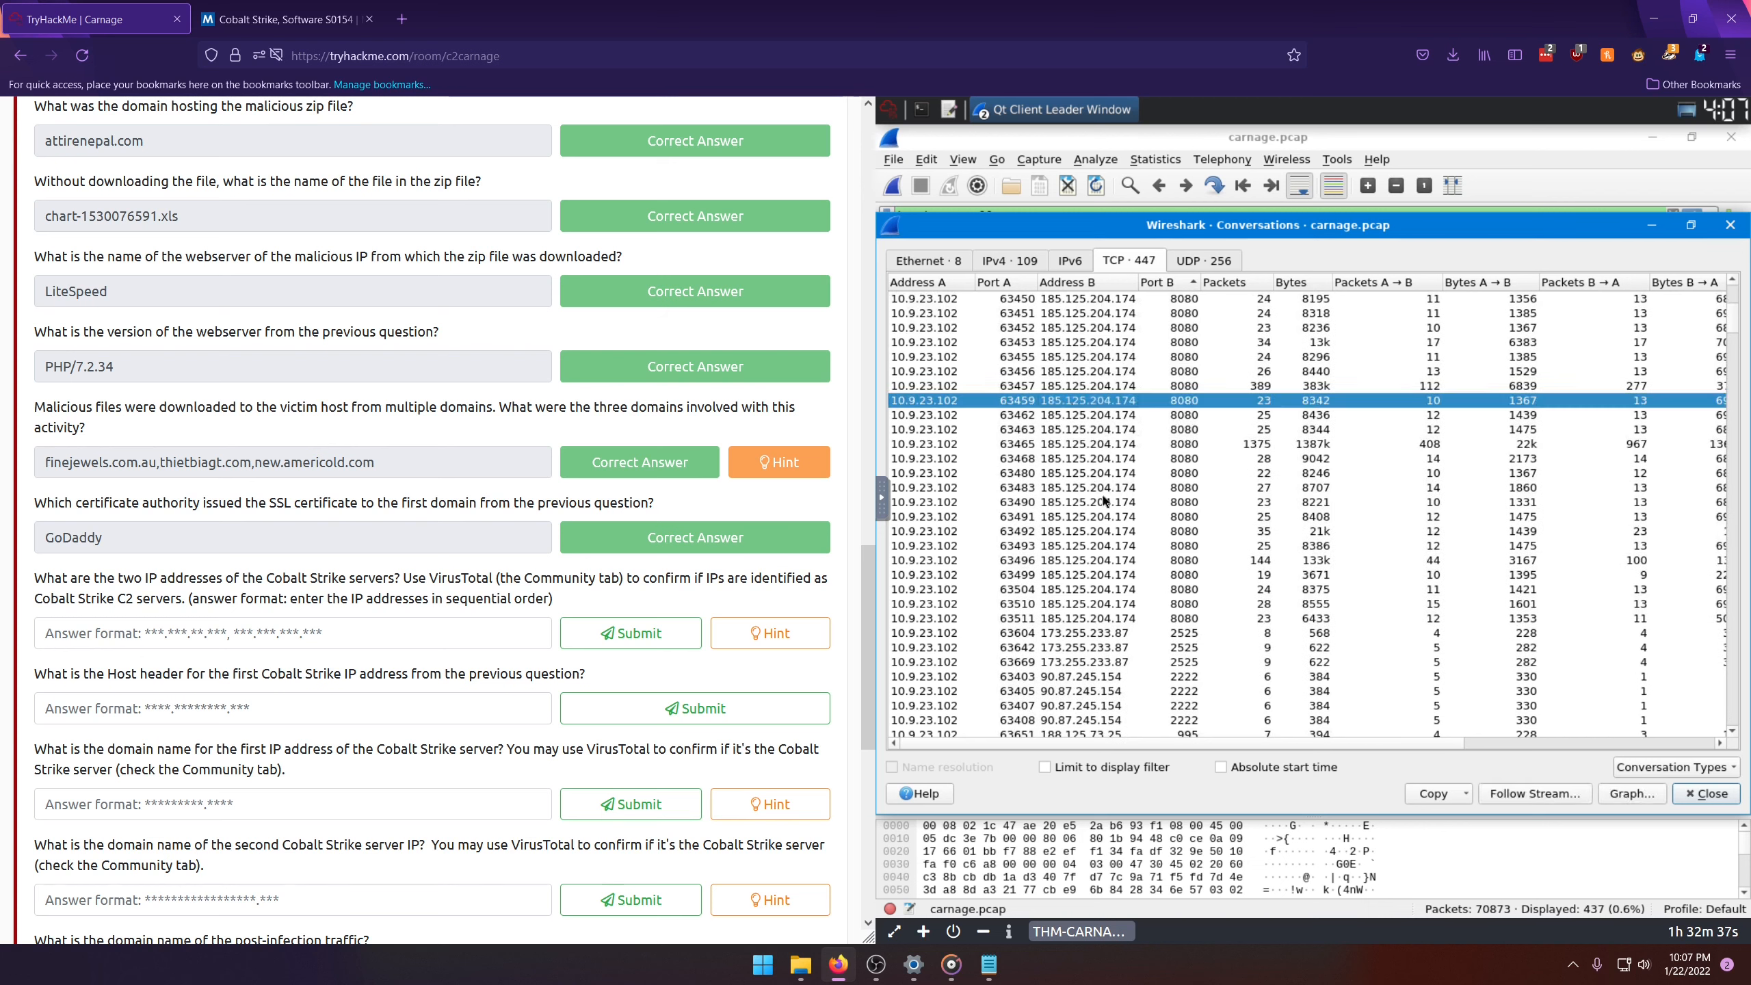
scroll(1105, 445, "down", 4)
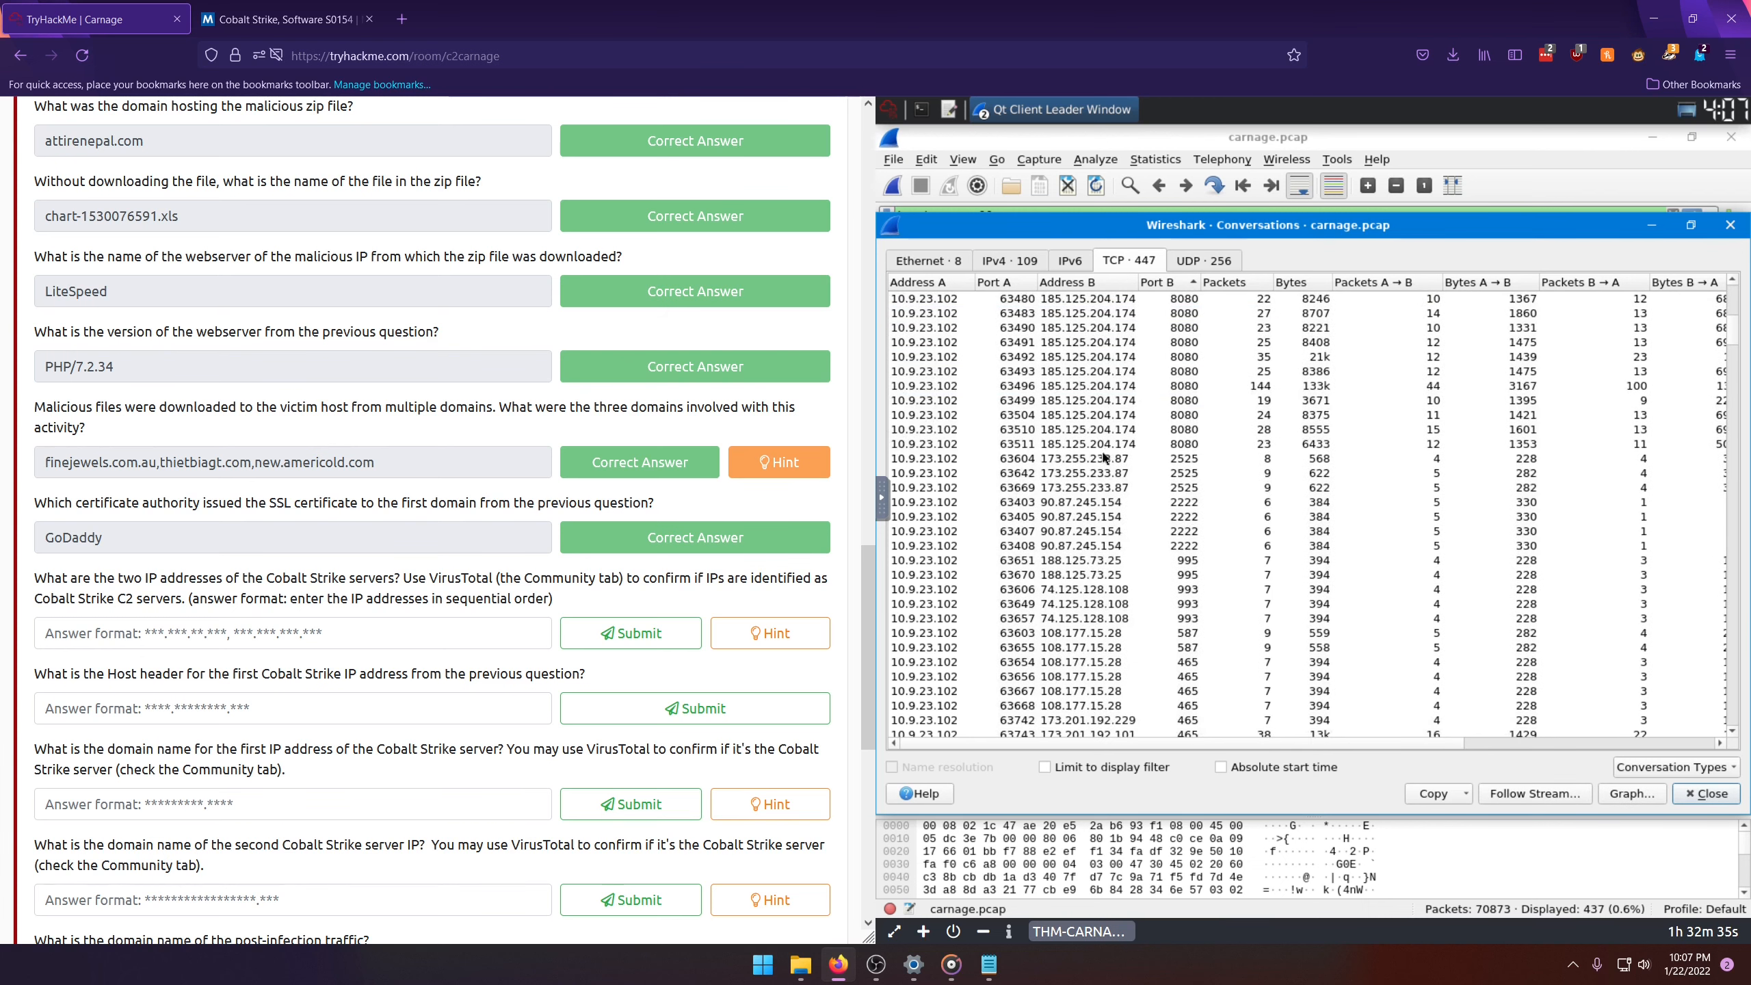
scroll(1102, 459, "up", 10)
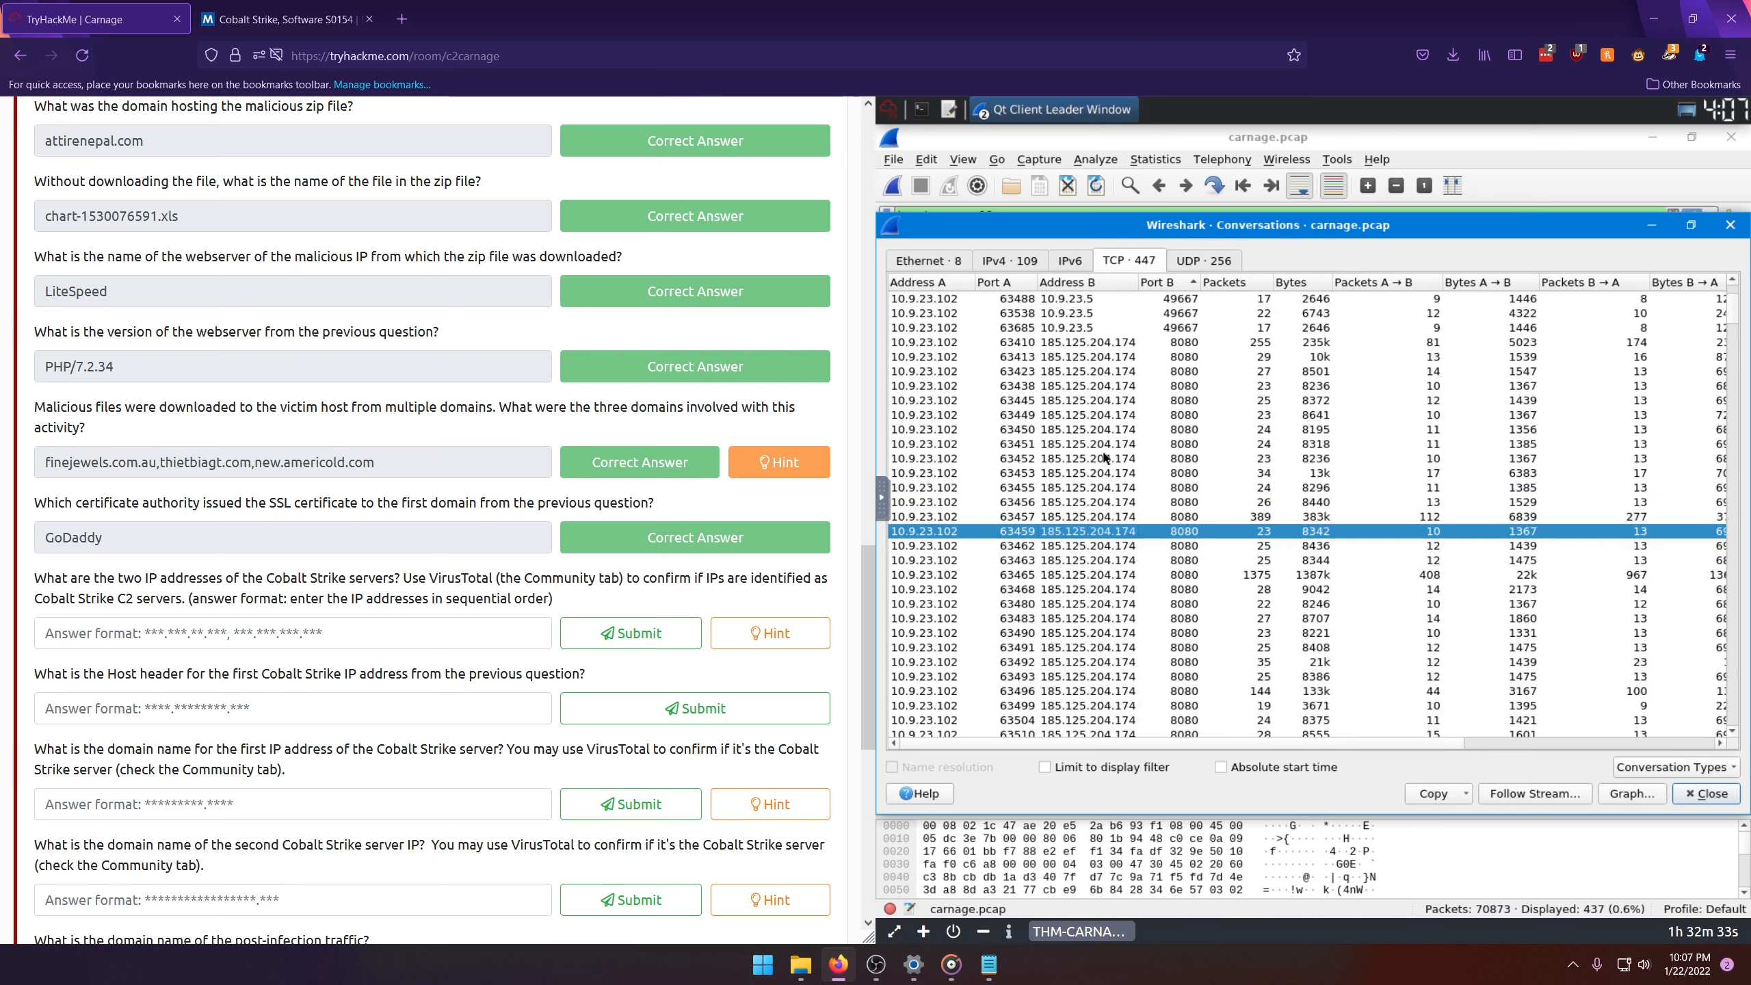
scroll(1103, 455, "down", 1)
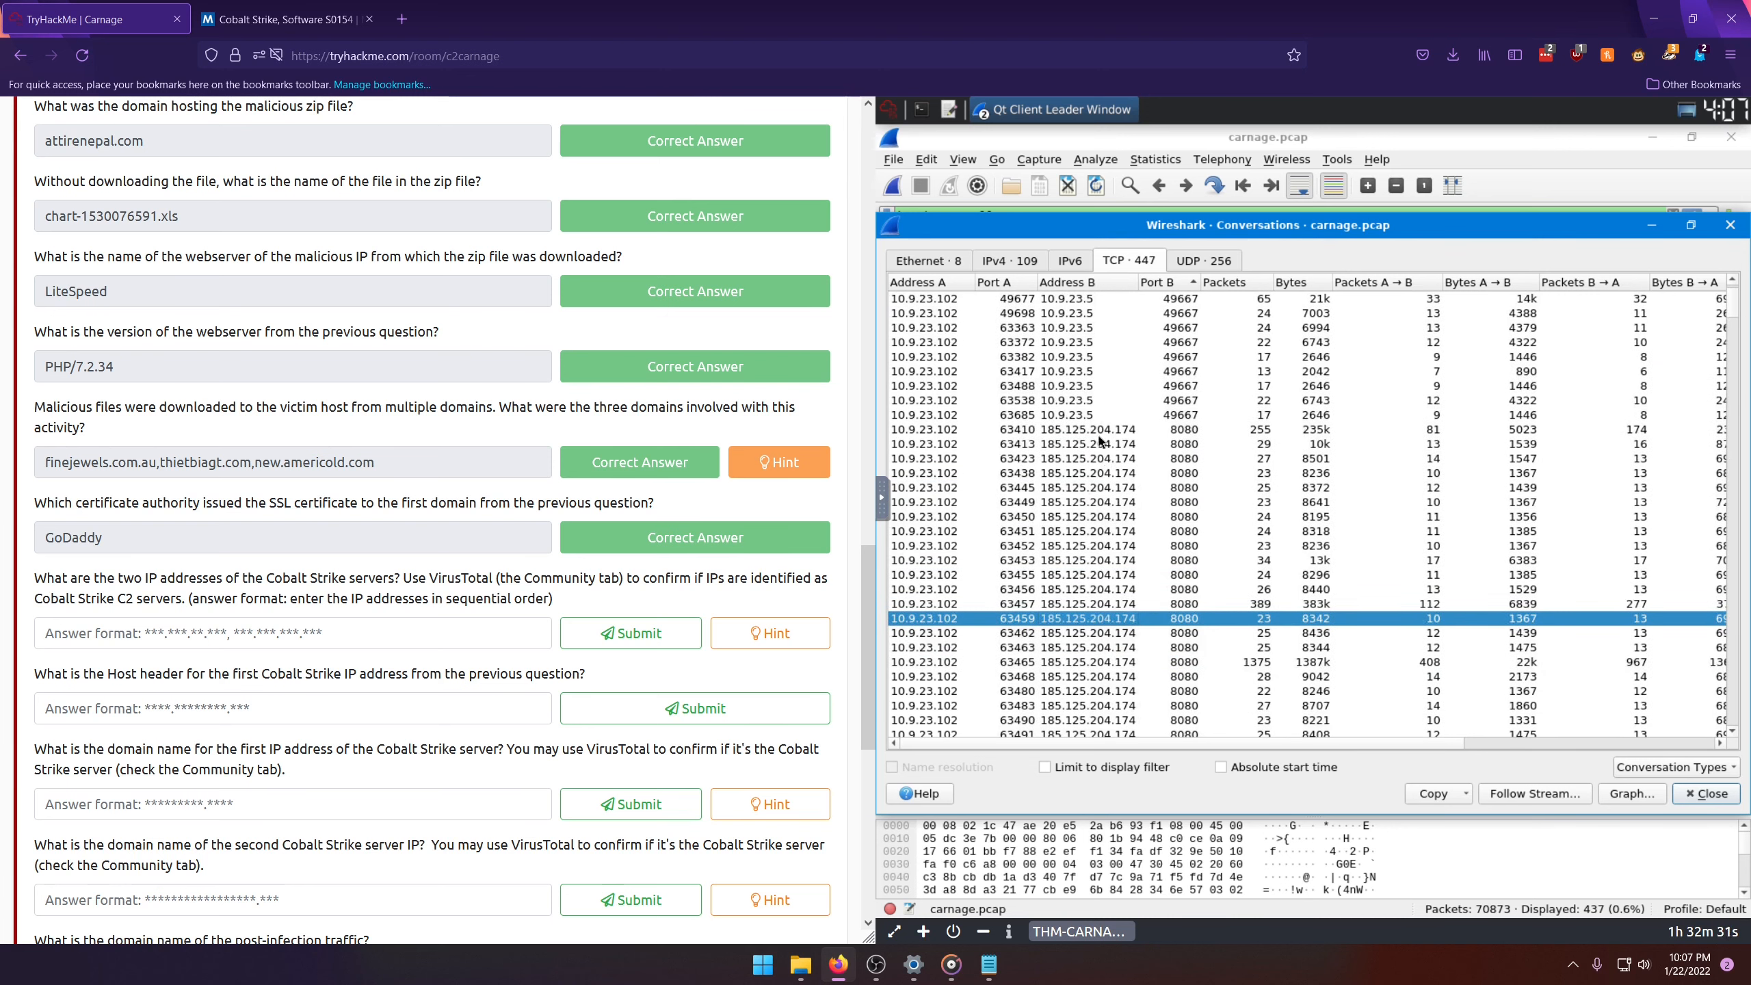
left_click(1100, 442)
left_click(1103, 547)
left_click(1086, 445)
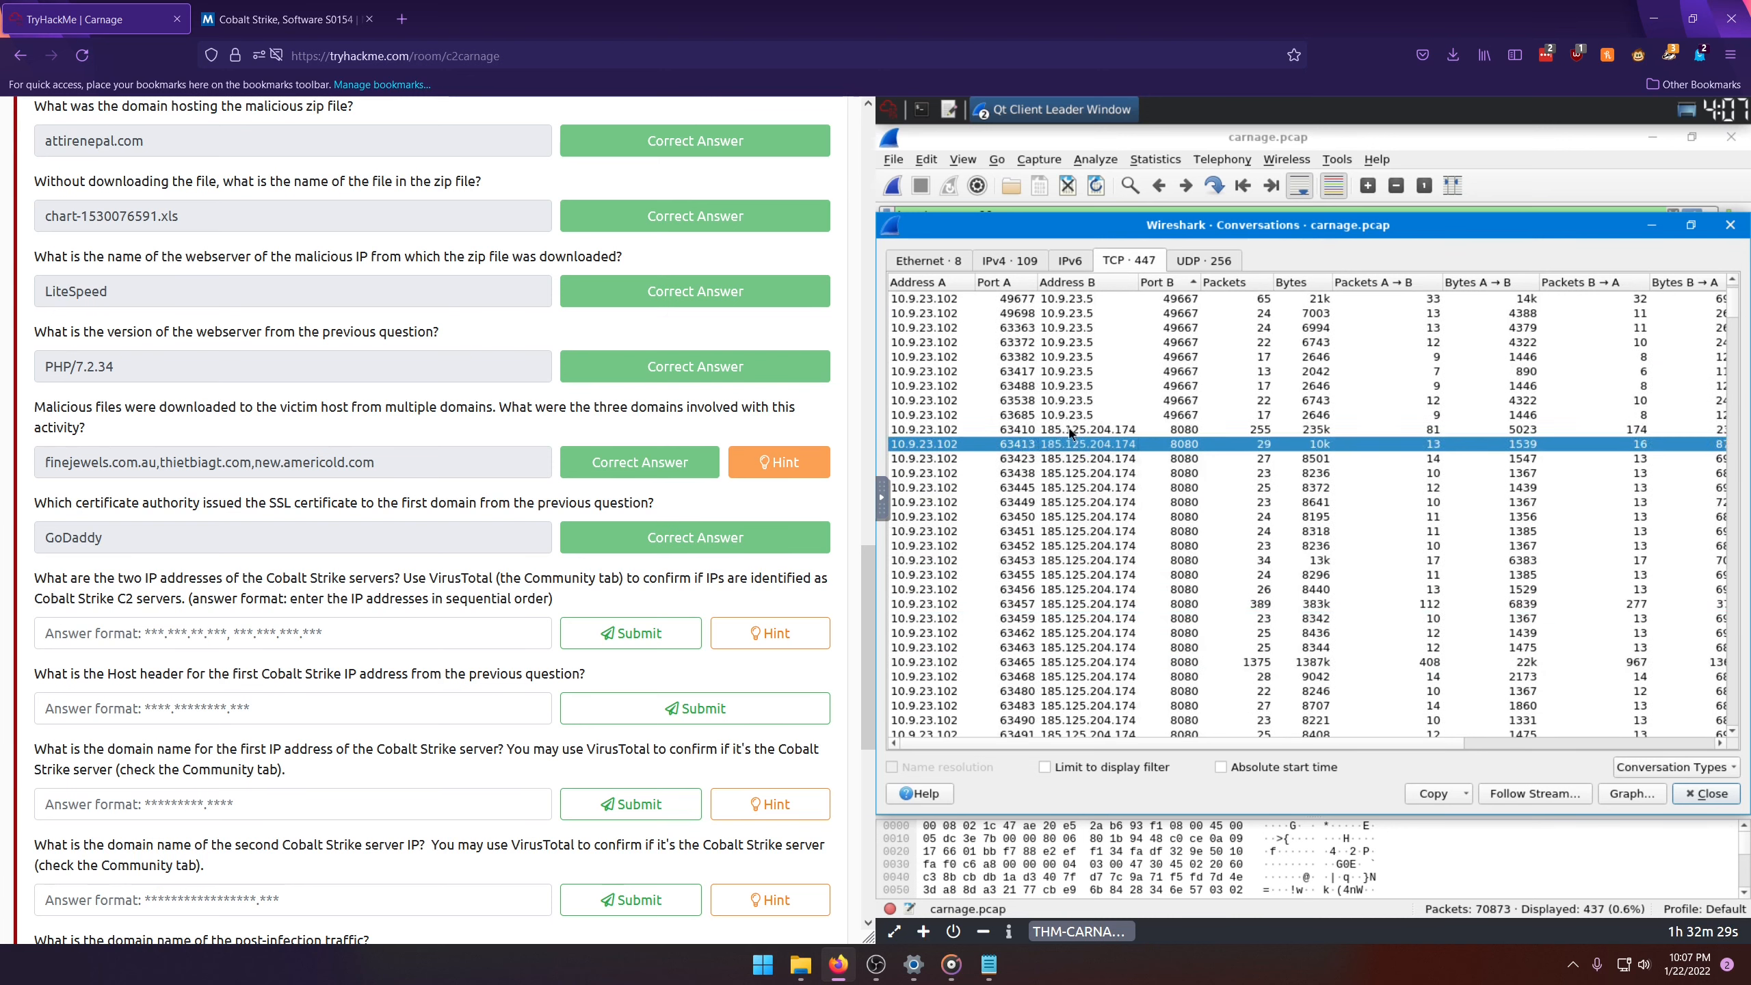
left_click(1034, 430)
Step: Open VirusTotal in the browser tab showing the MITRE page and recheck the selected IP address in Wireshark
left_click(331, 19)
left_click(378, 57)
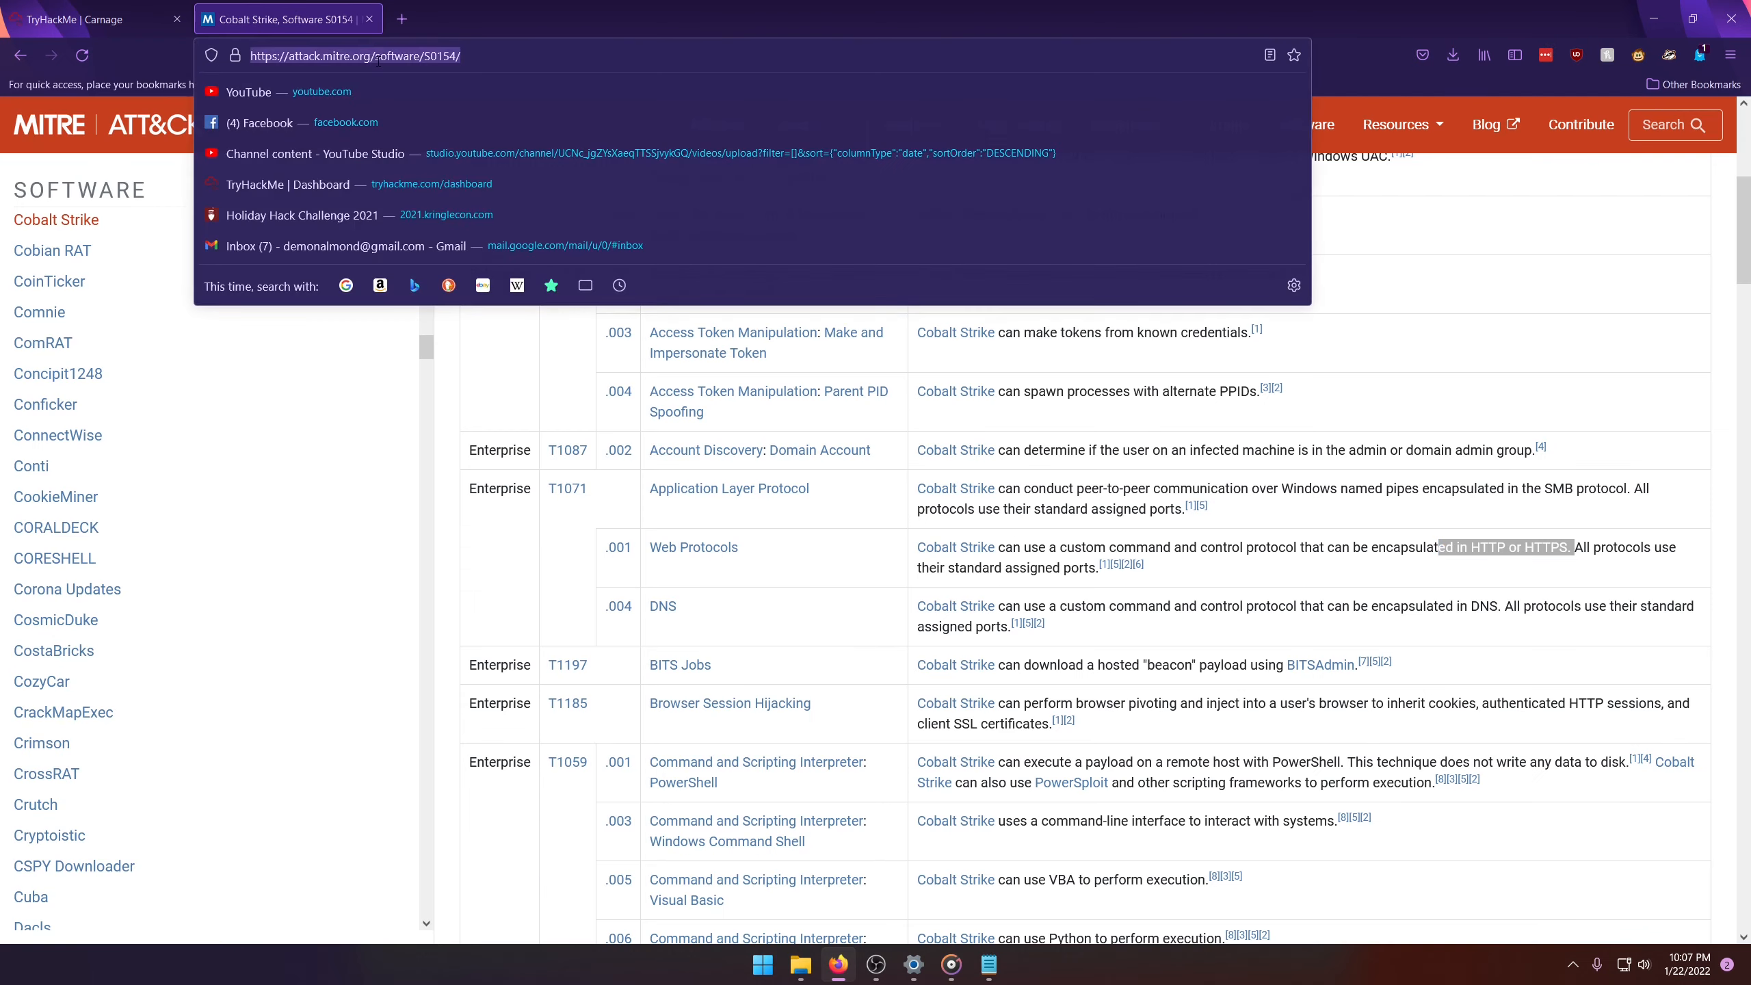
type("virustotal.com/")
key("Return")
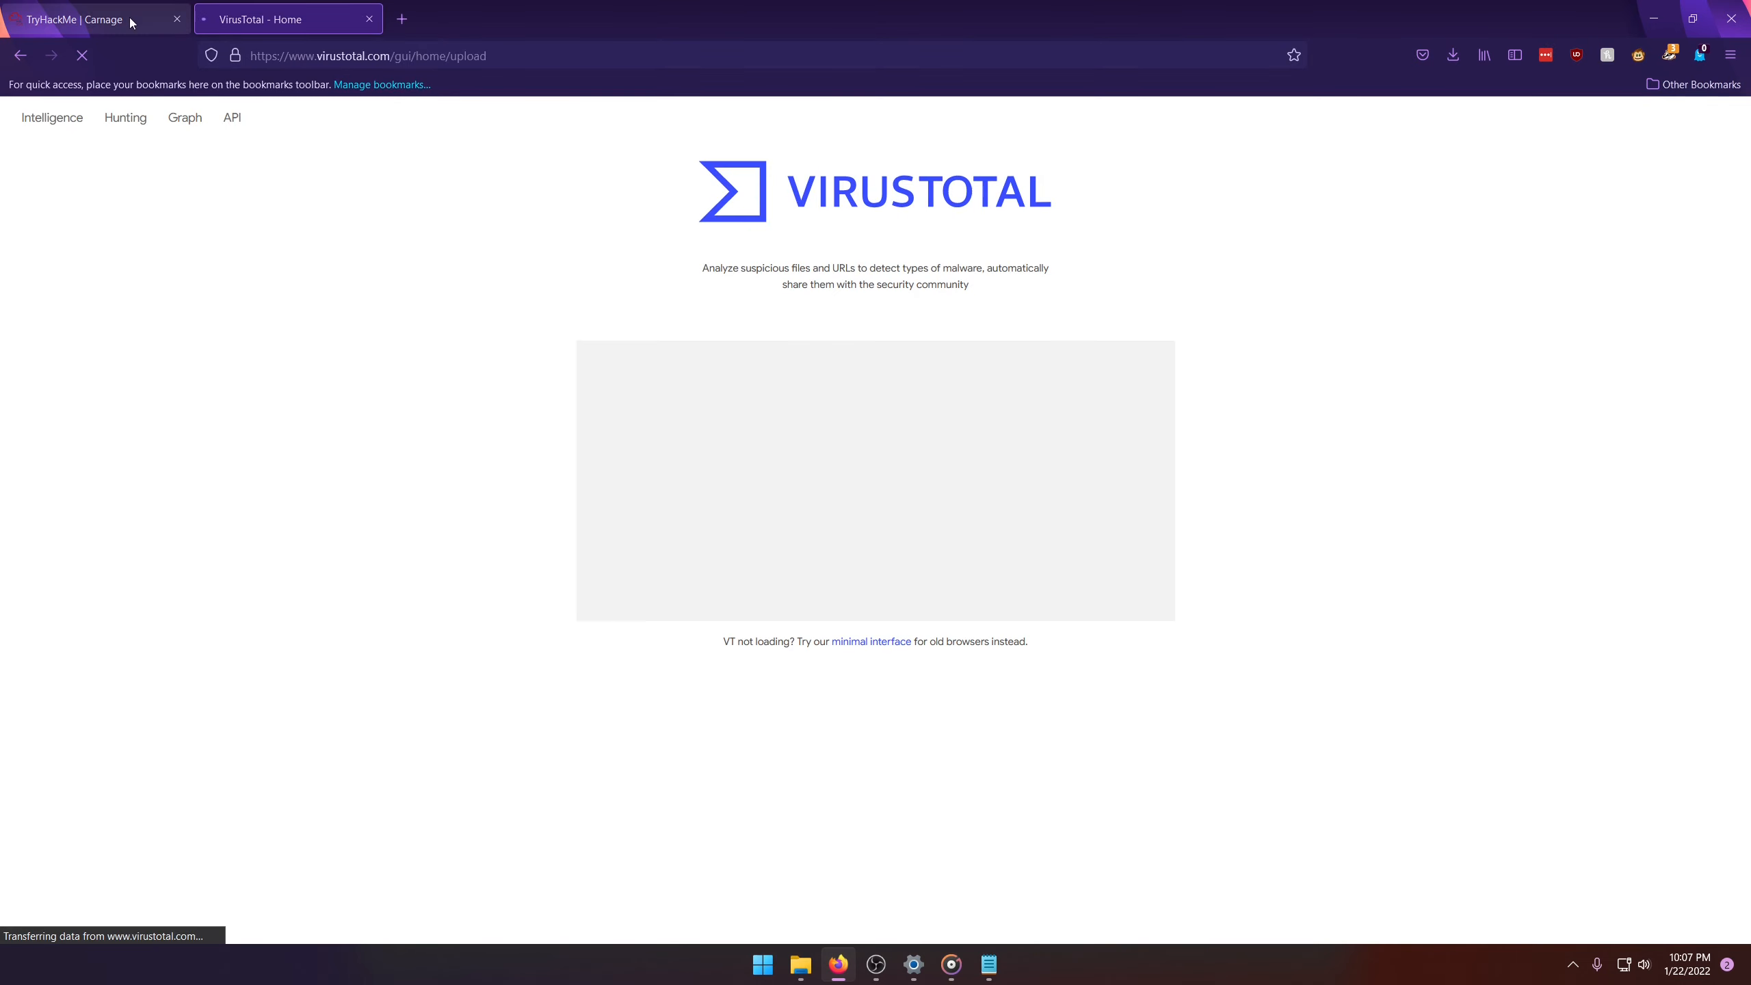
left_click(133, 22)
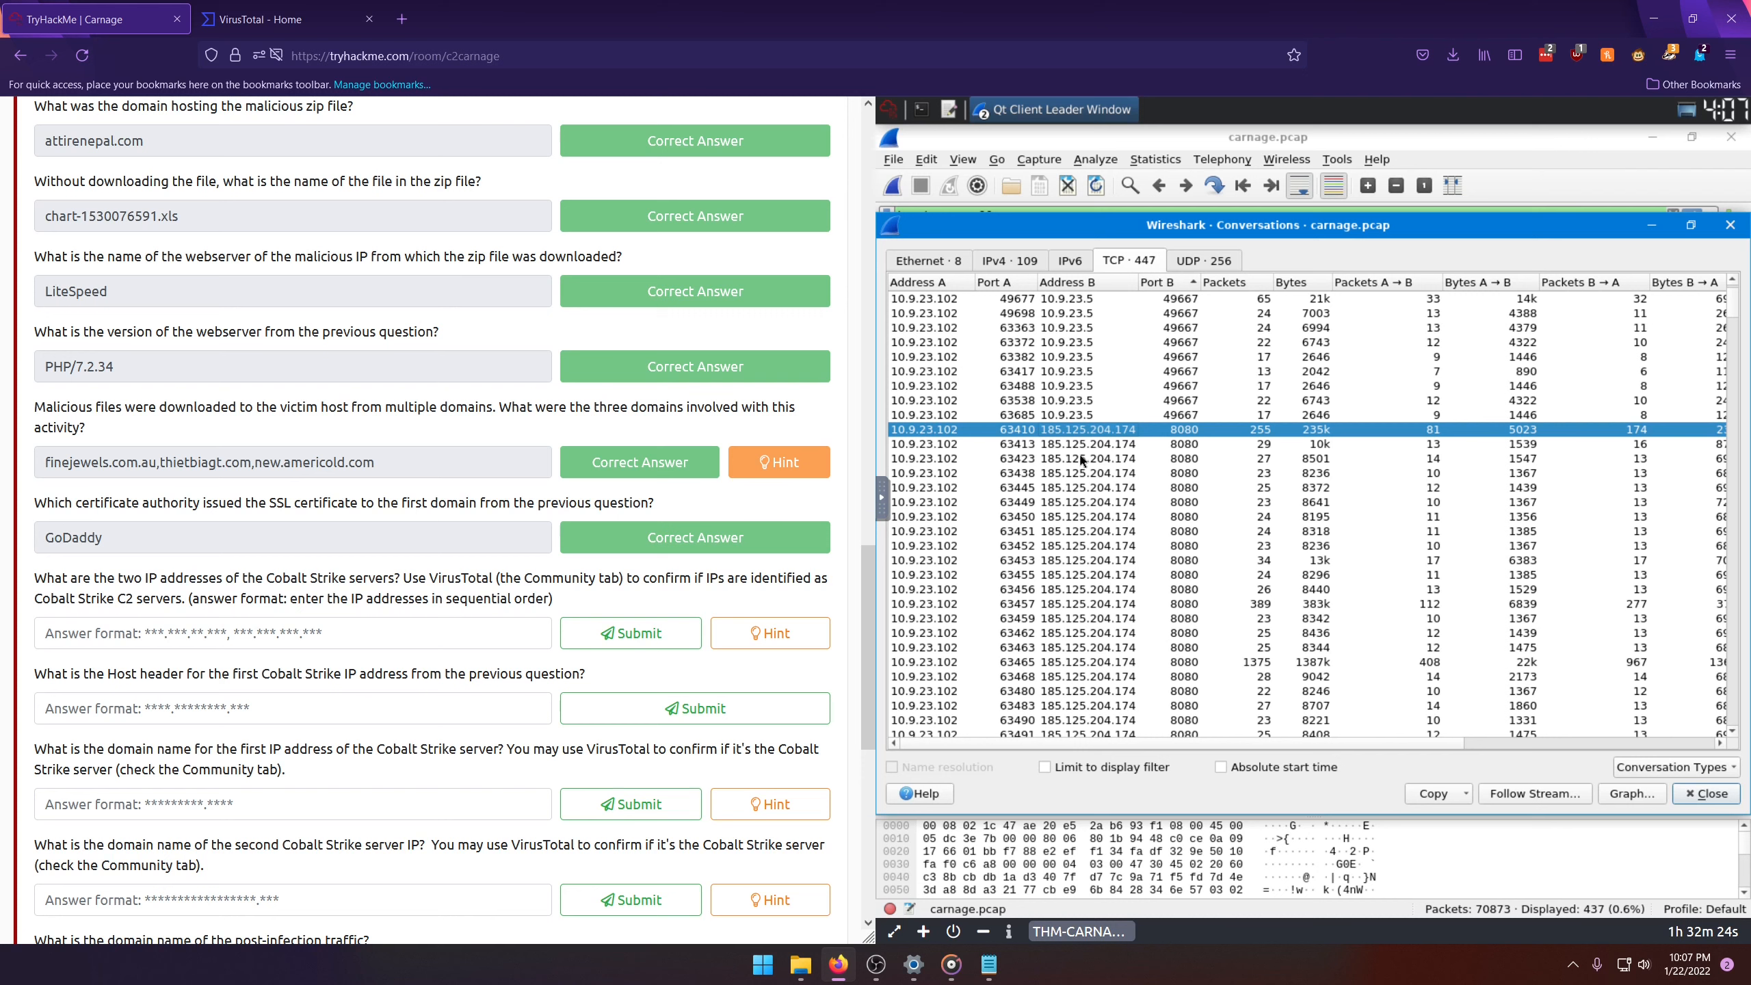
key("ctrl+Tab")
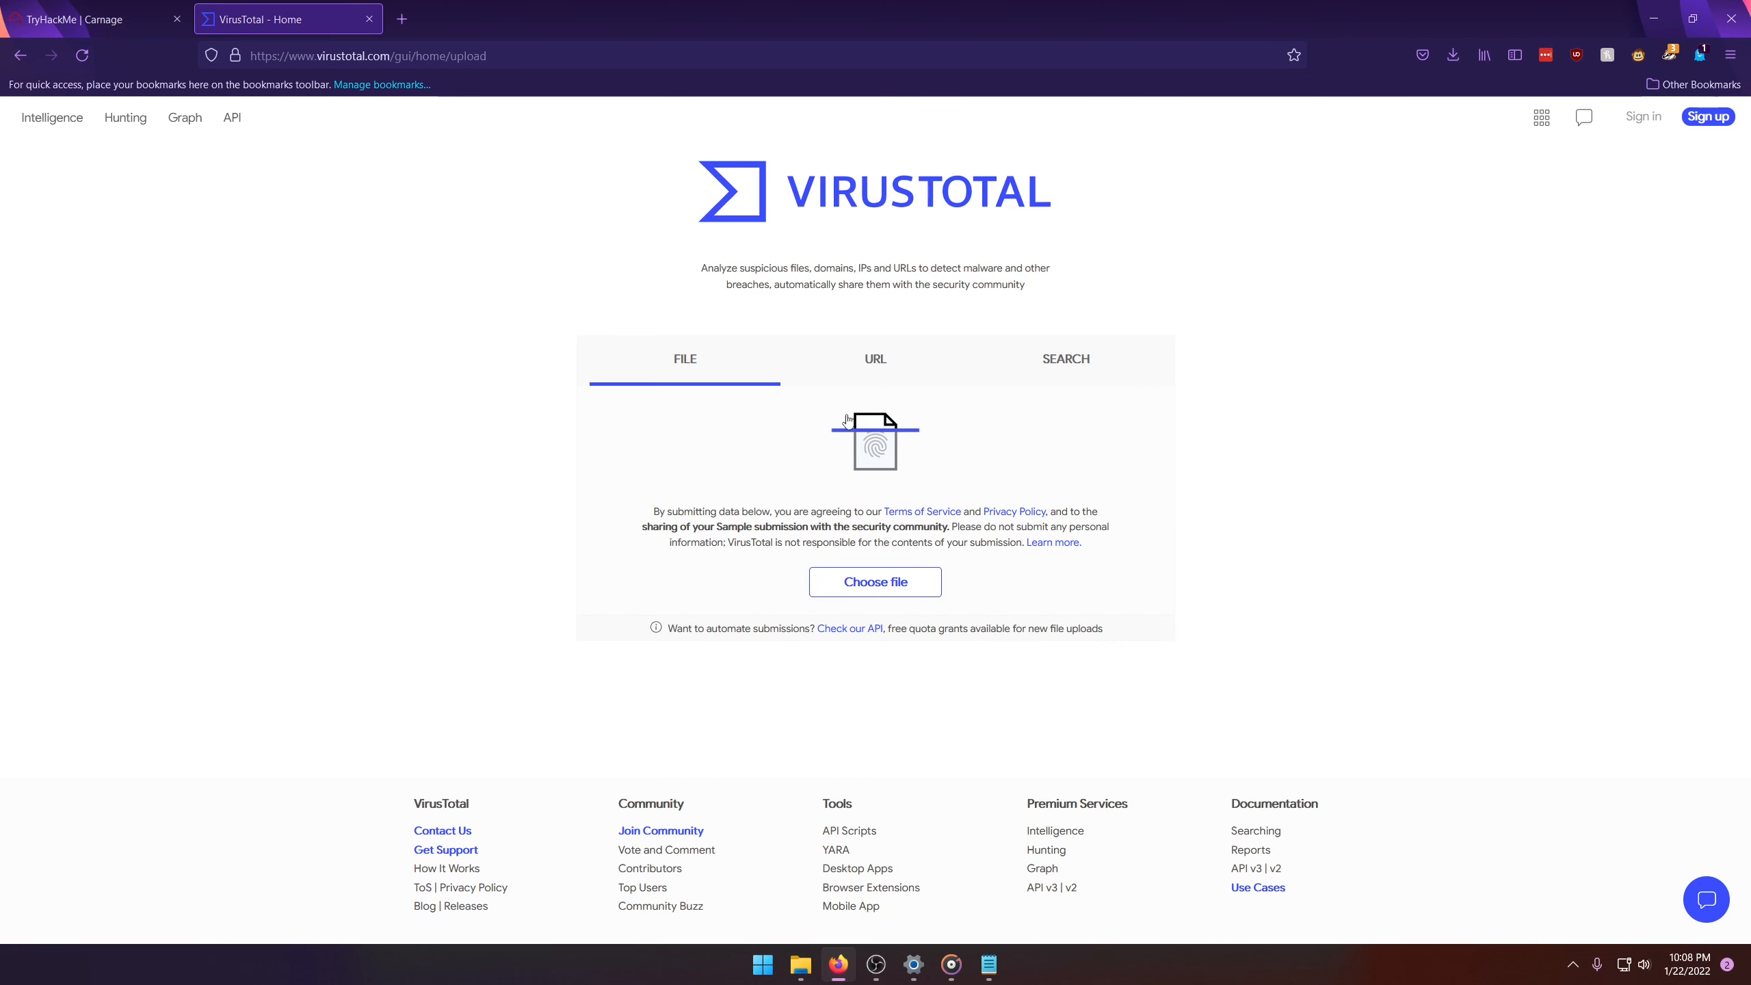
Step: Search VirusTotal for the IP address 185.125.204.174, checking the digits against the Wireshark conversation list
left_click(1067, 359)
type("185.125")
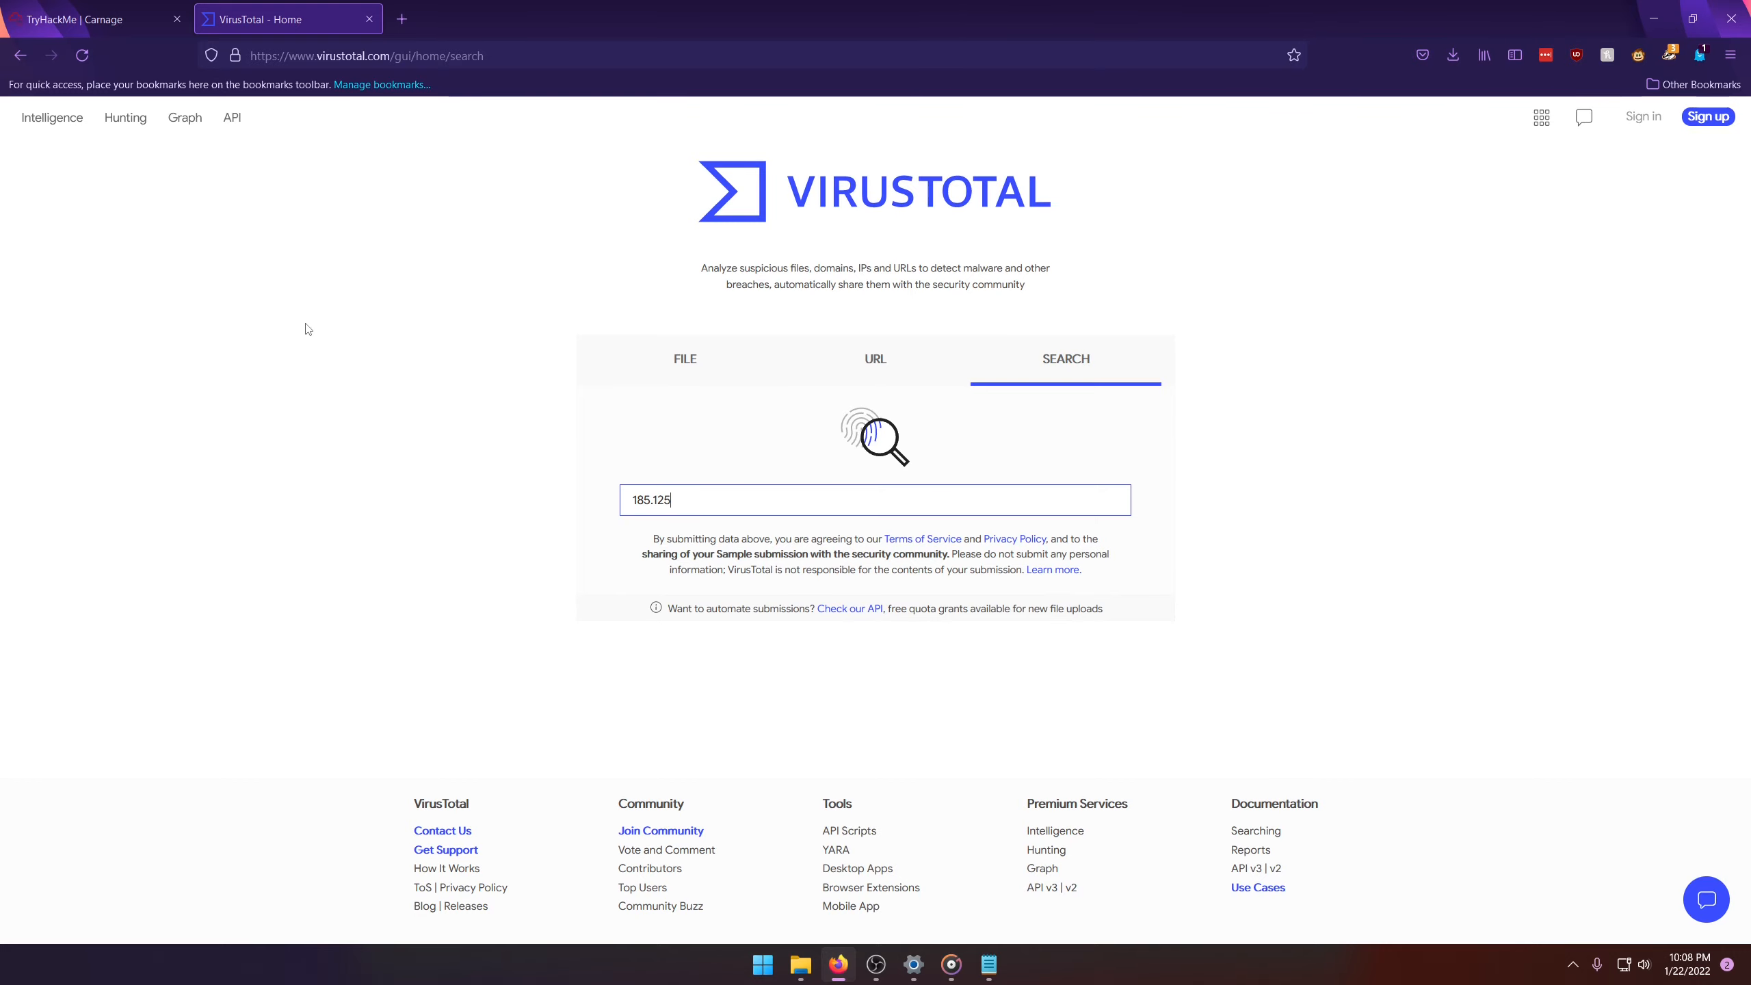
left_click(42, 21)
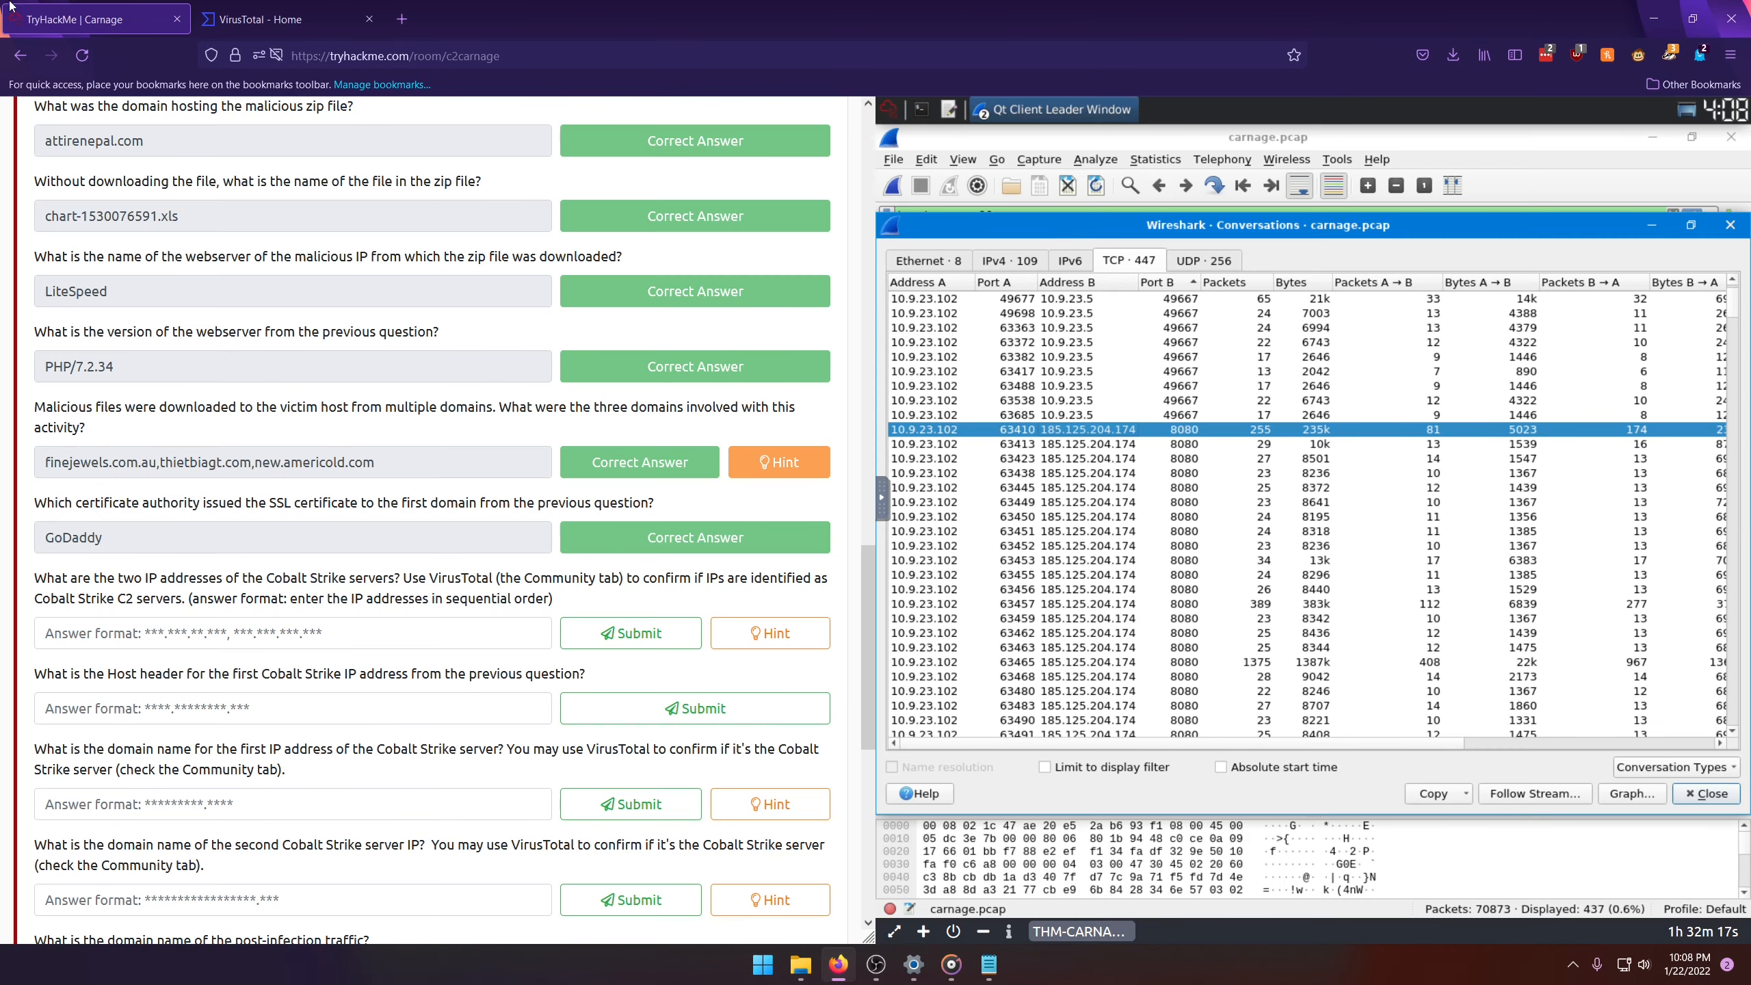
left_click(283, 21)
type("5.125.2o")
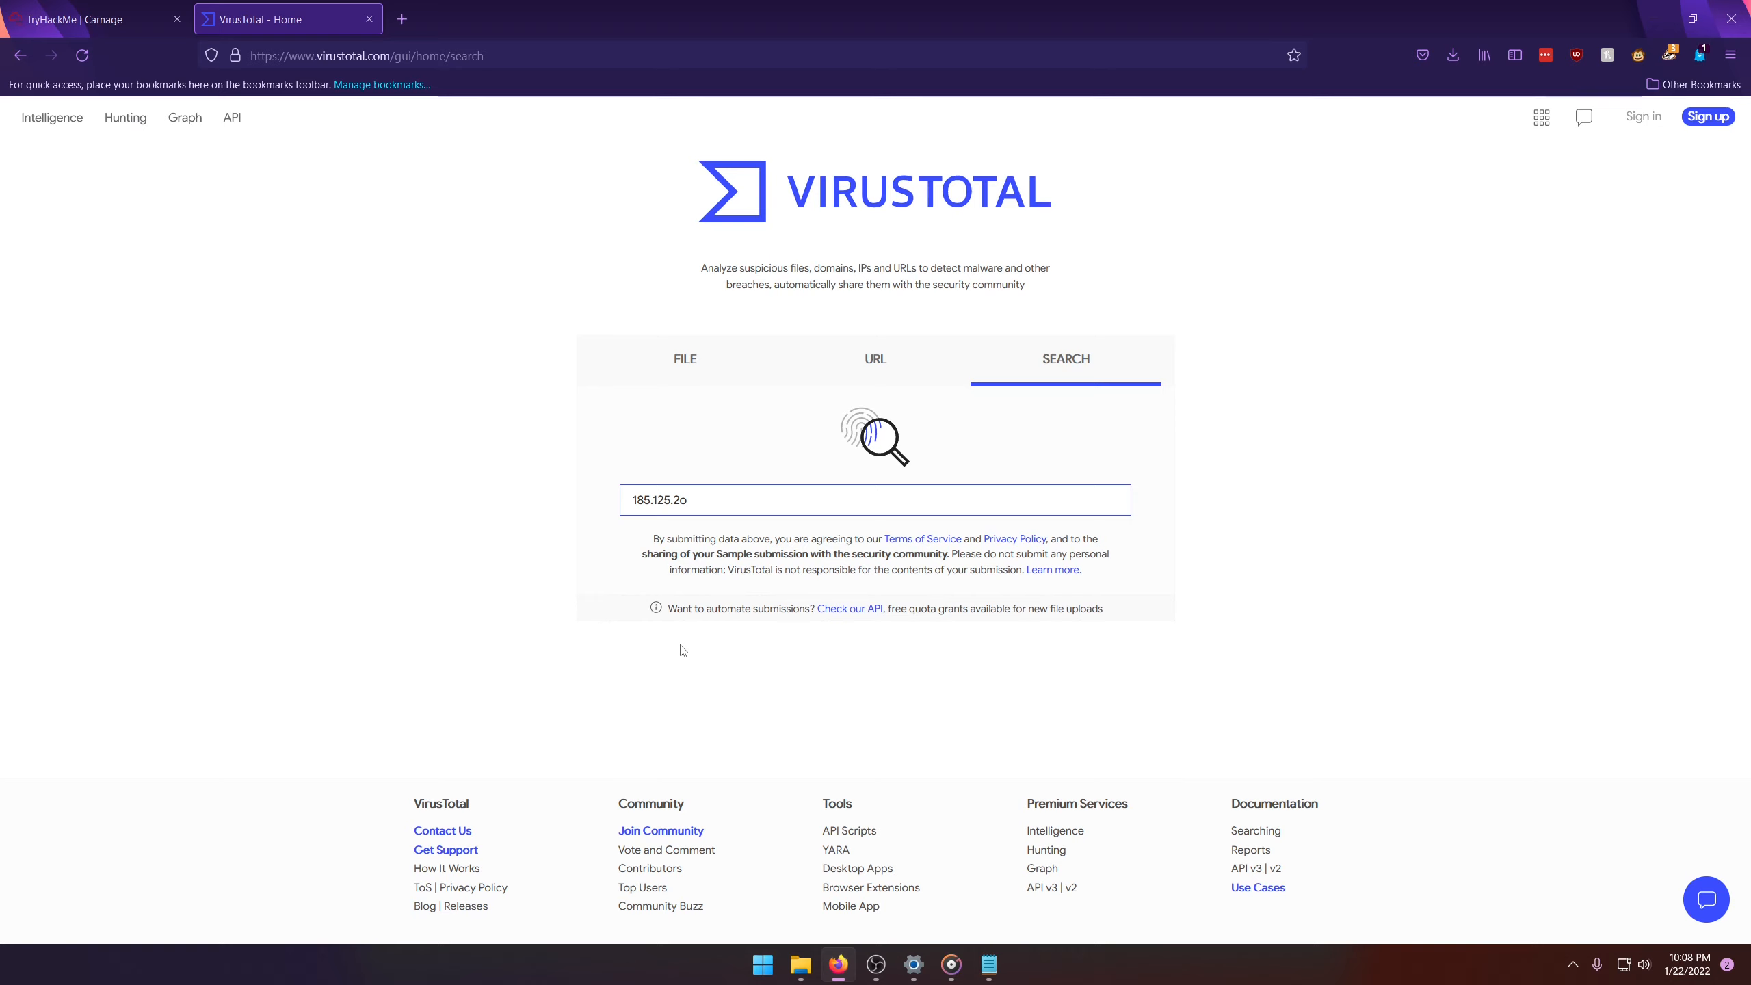
type("04.")
key("BackSpace")
type(".174")
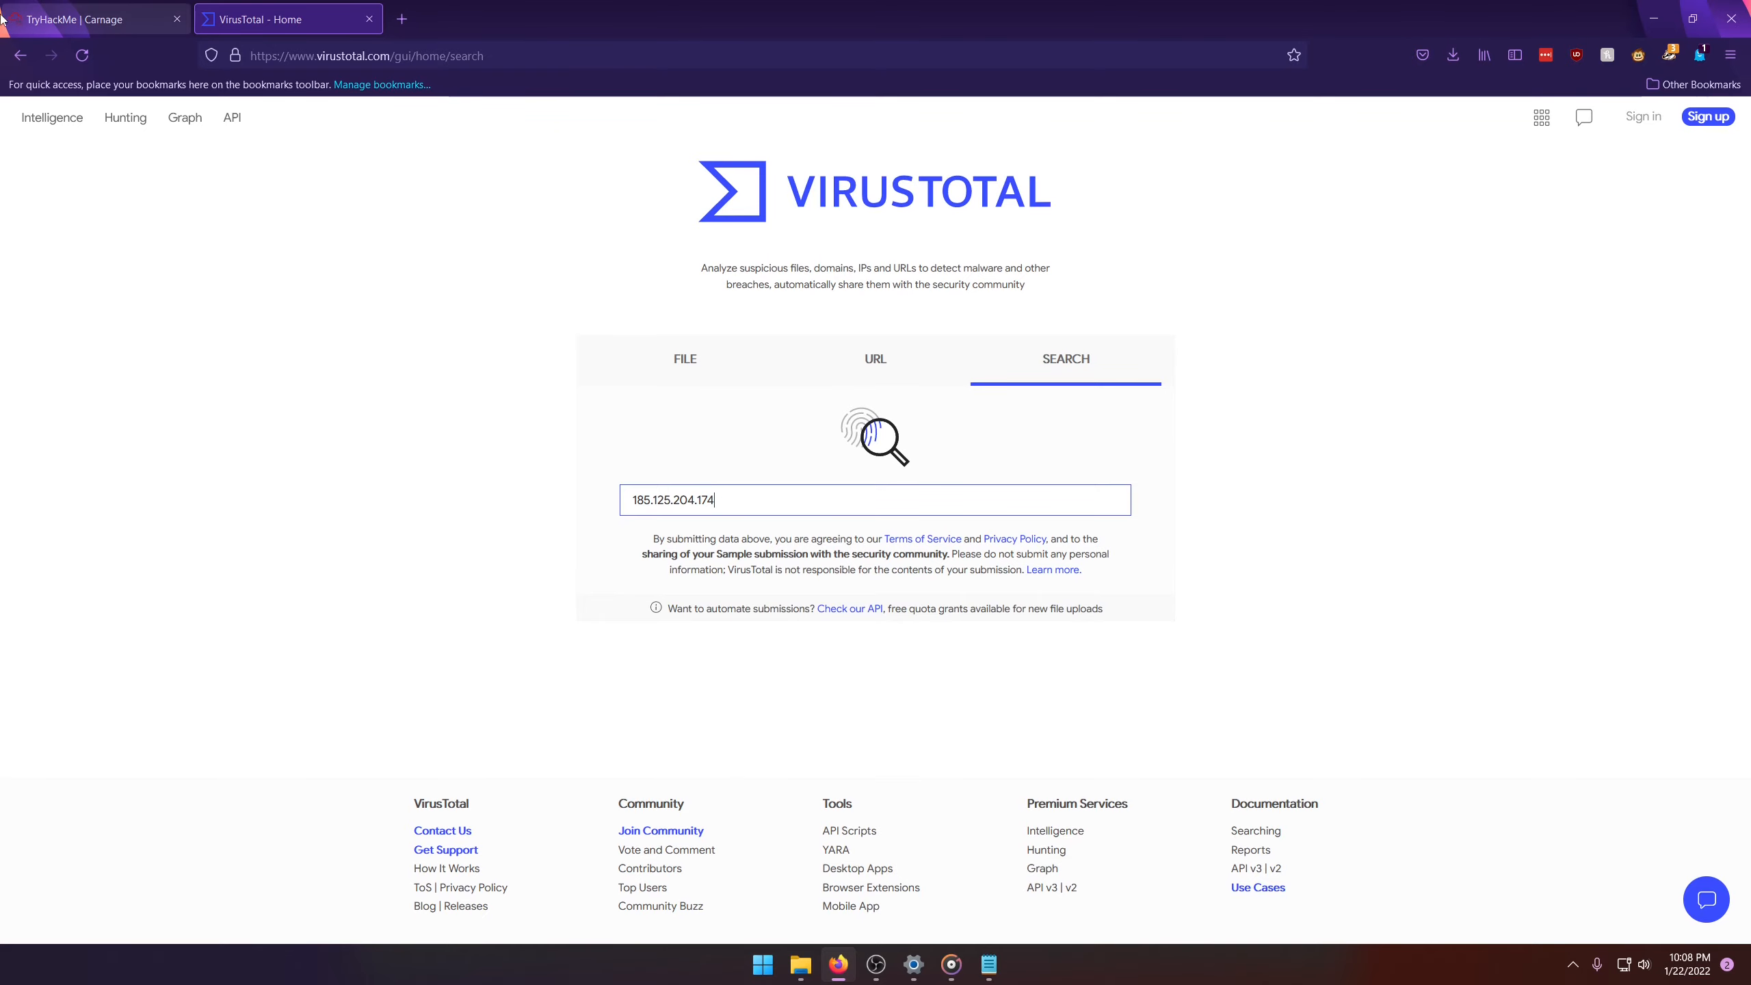
left_click(96, 20)
left_click(283, 9)
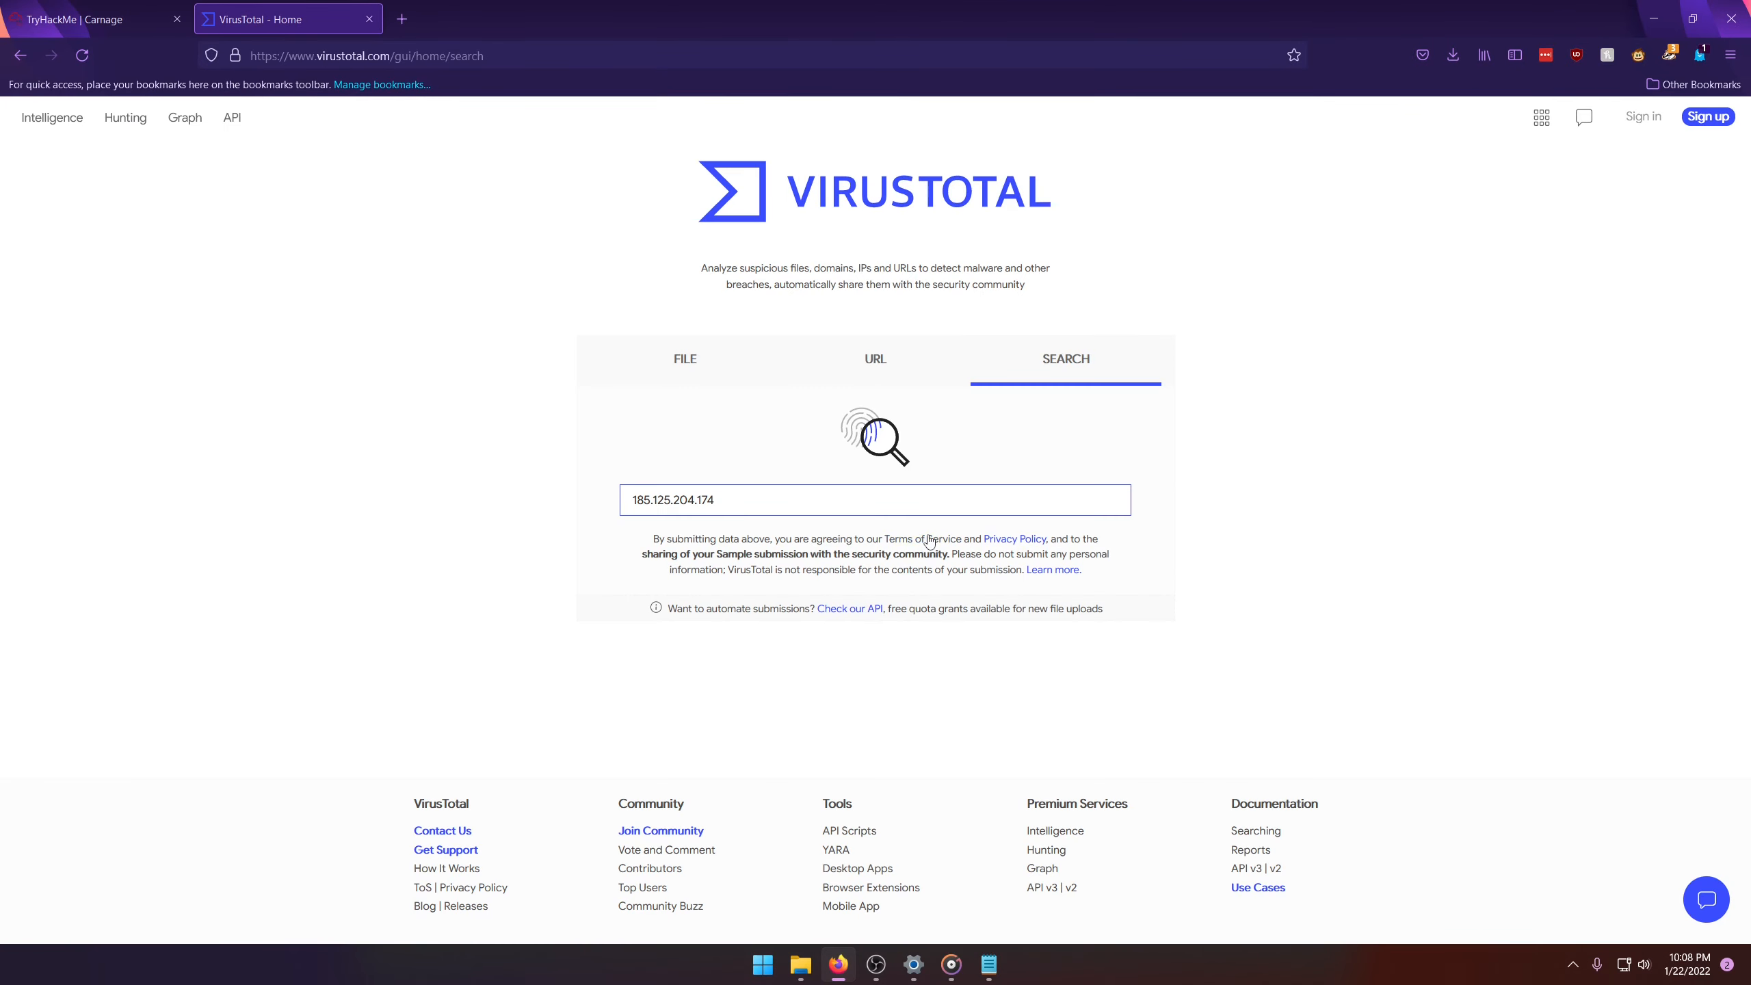
key("Return")
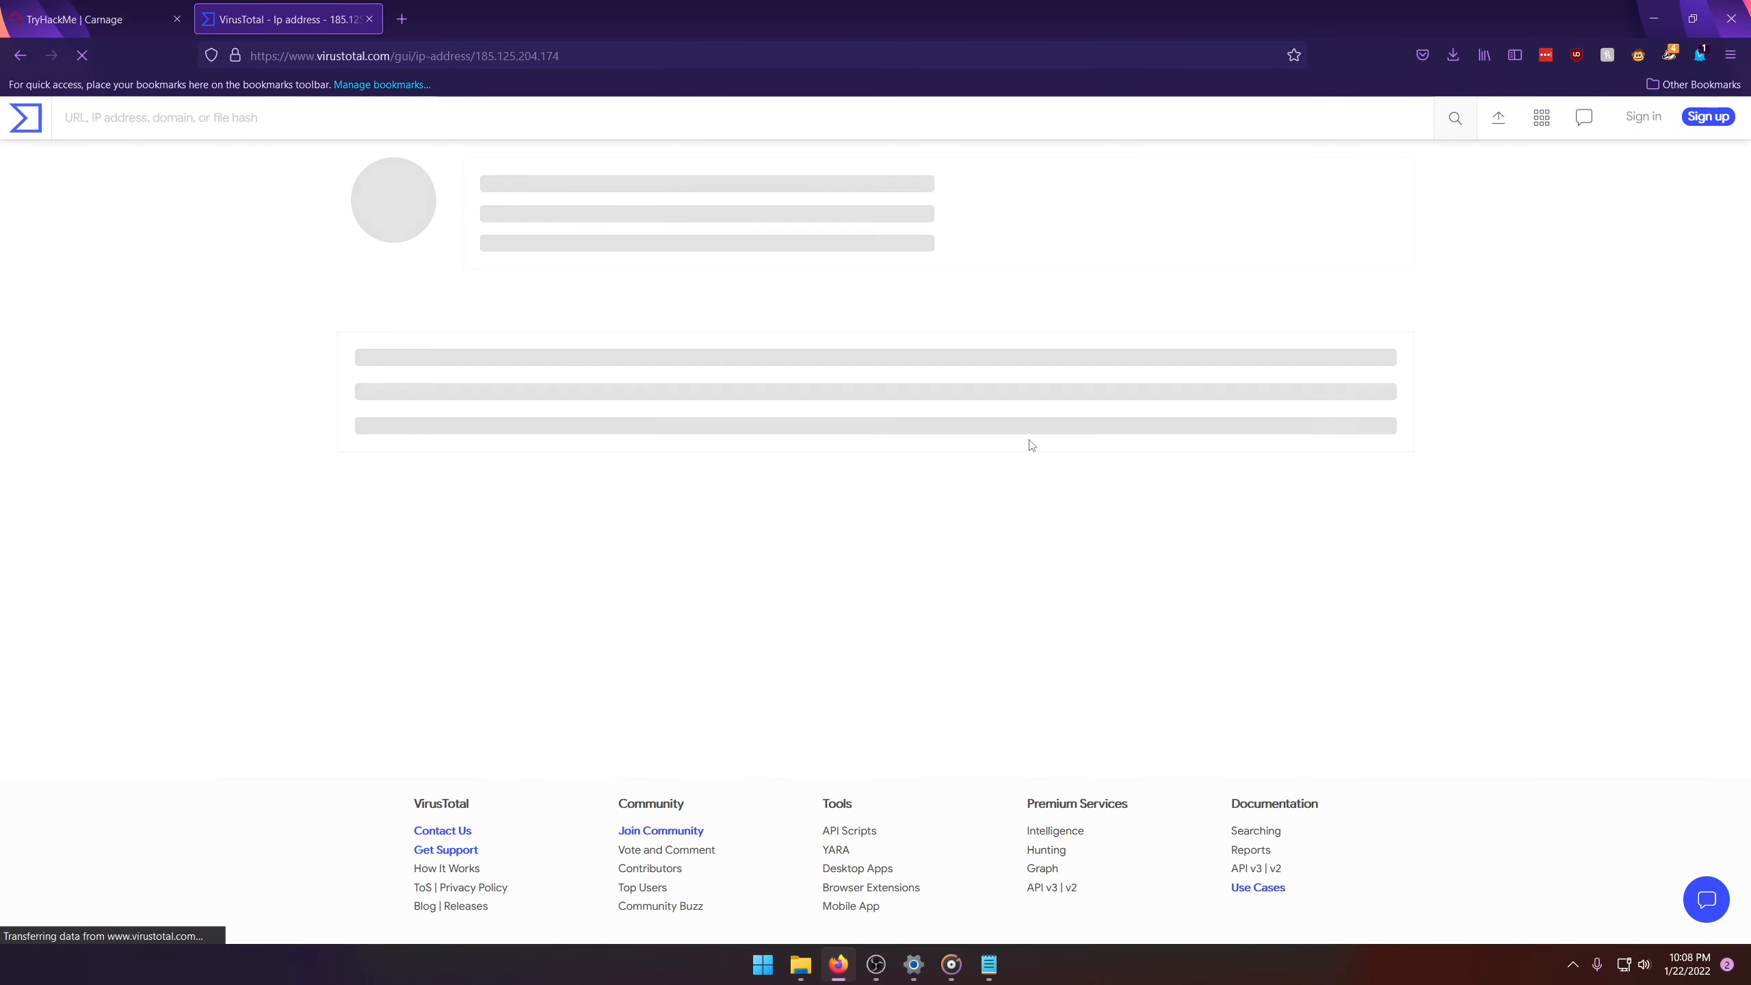
Step: Examine the community comments on 185.125.204.174 and highlight the one describing a Cobalt Strike server
left_click(675, 366)
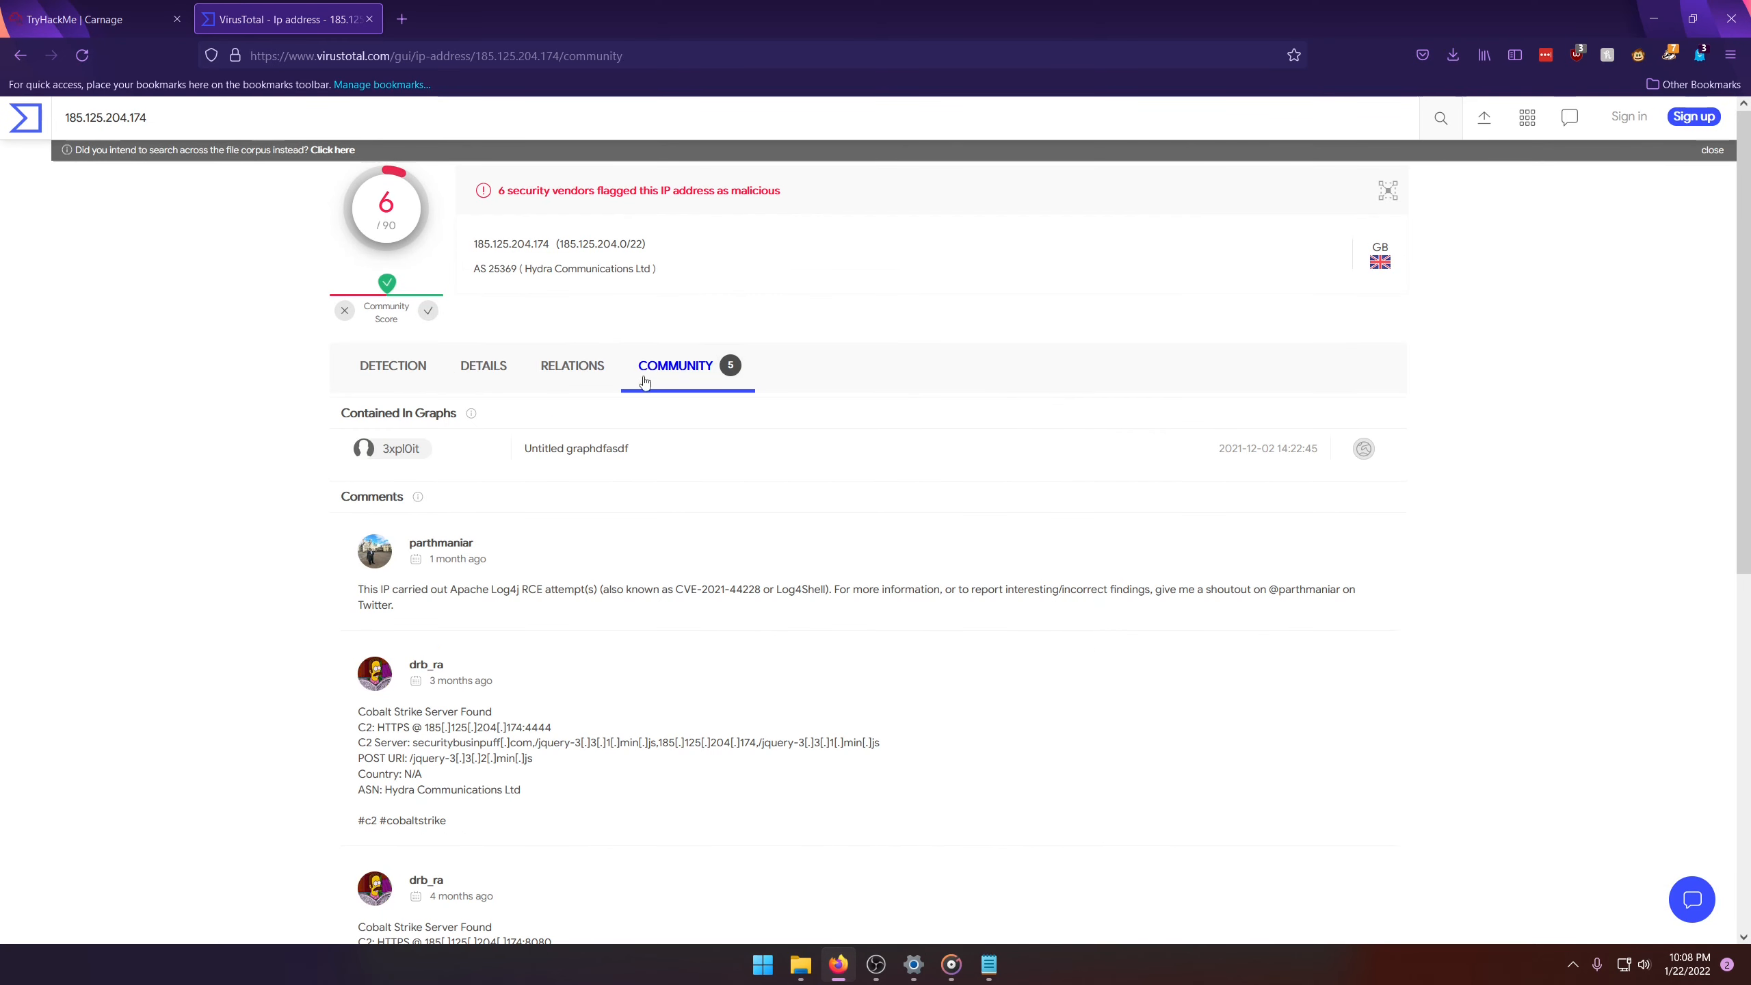
scroll(290, 473, "down", 4)
left_click_drag(435, 427, 543, 562)
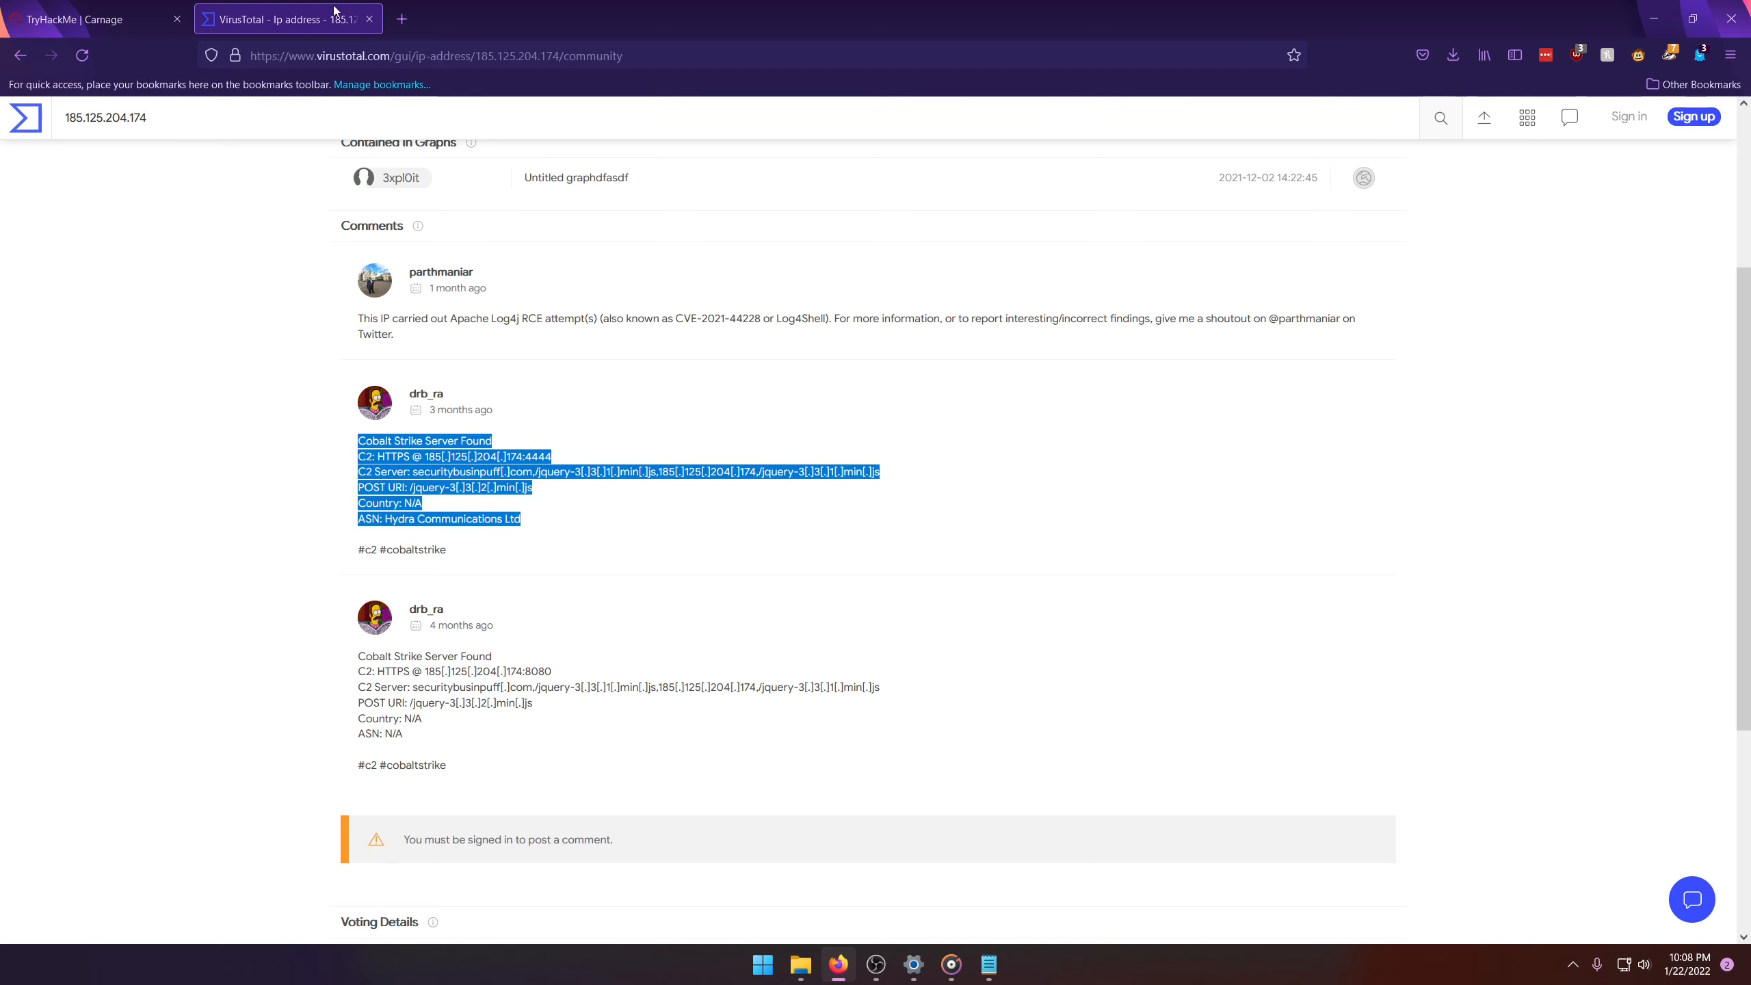
scroll(365, 255, "up", 4)
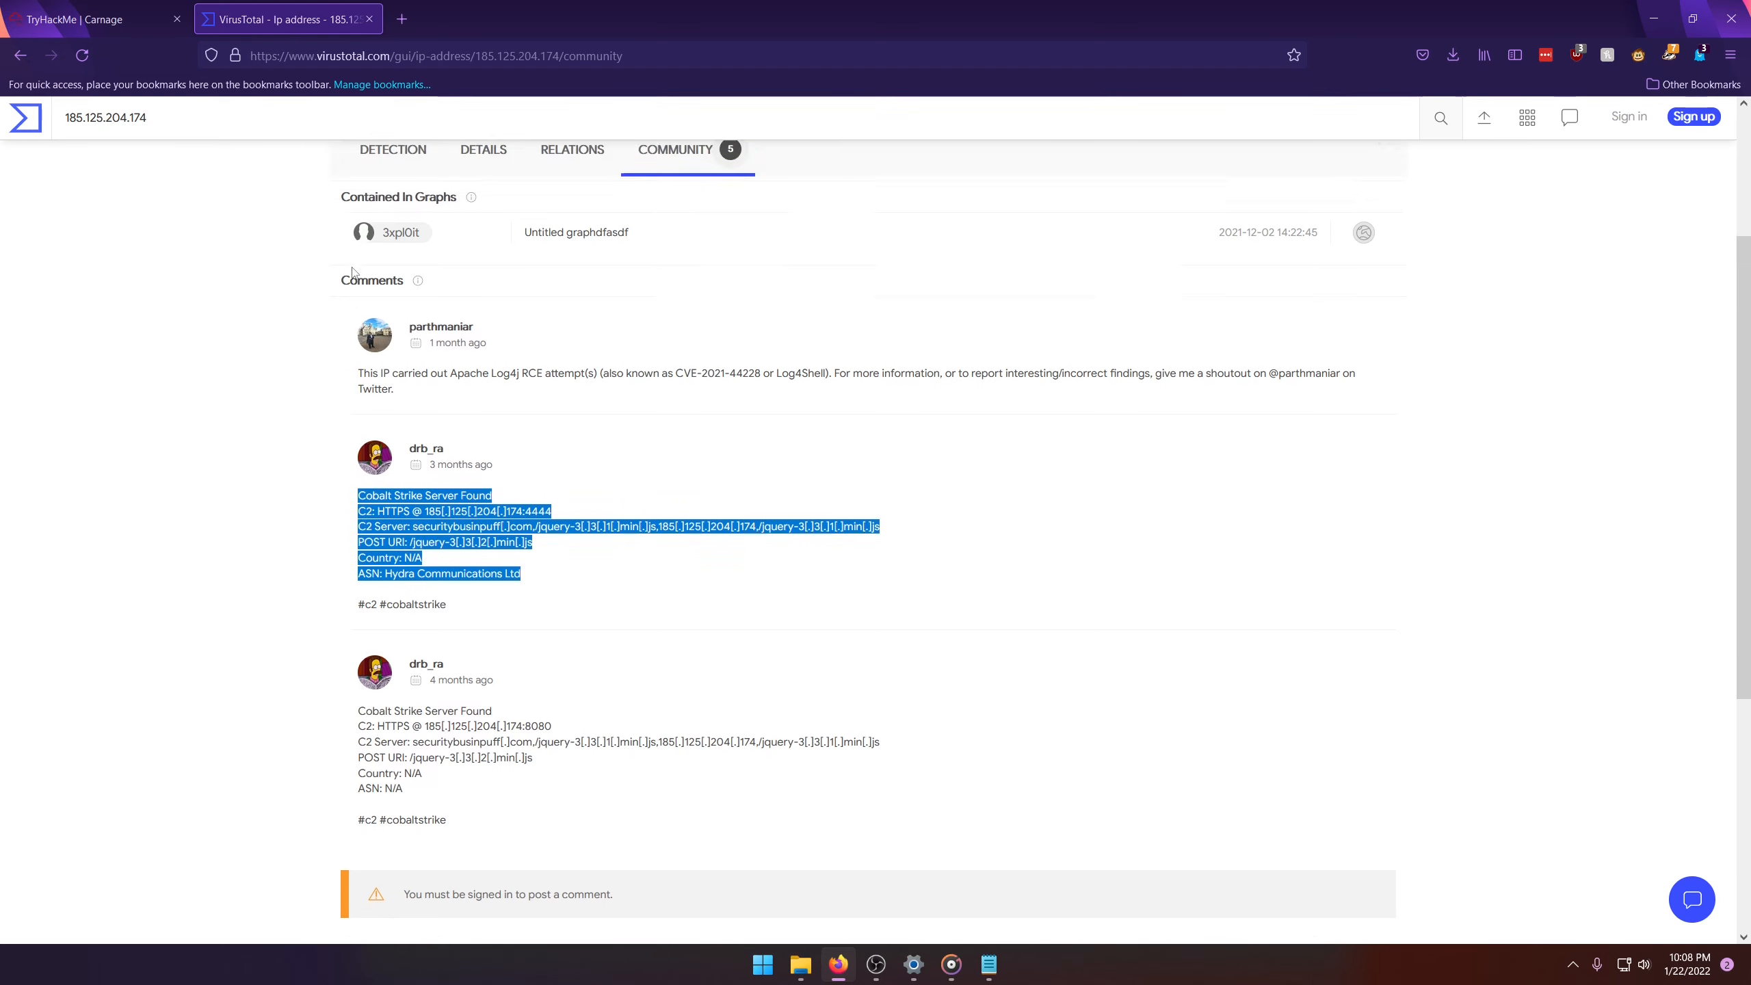
Step: Duplicate the VirusTotal tab, load the VirusTotal home page in the copy, and return to the TryHackMe room
right_click(295, 19)
left_click(324, 125)
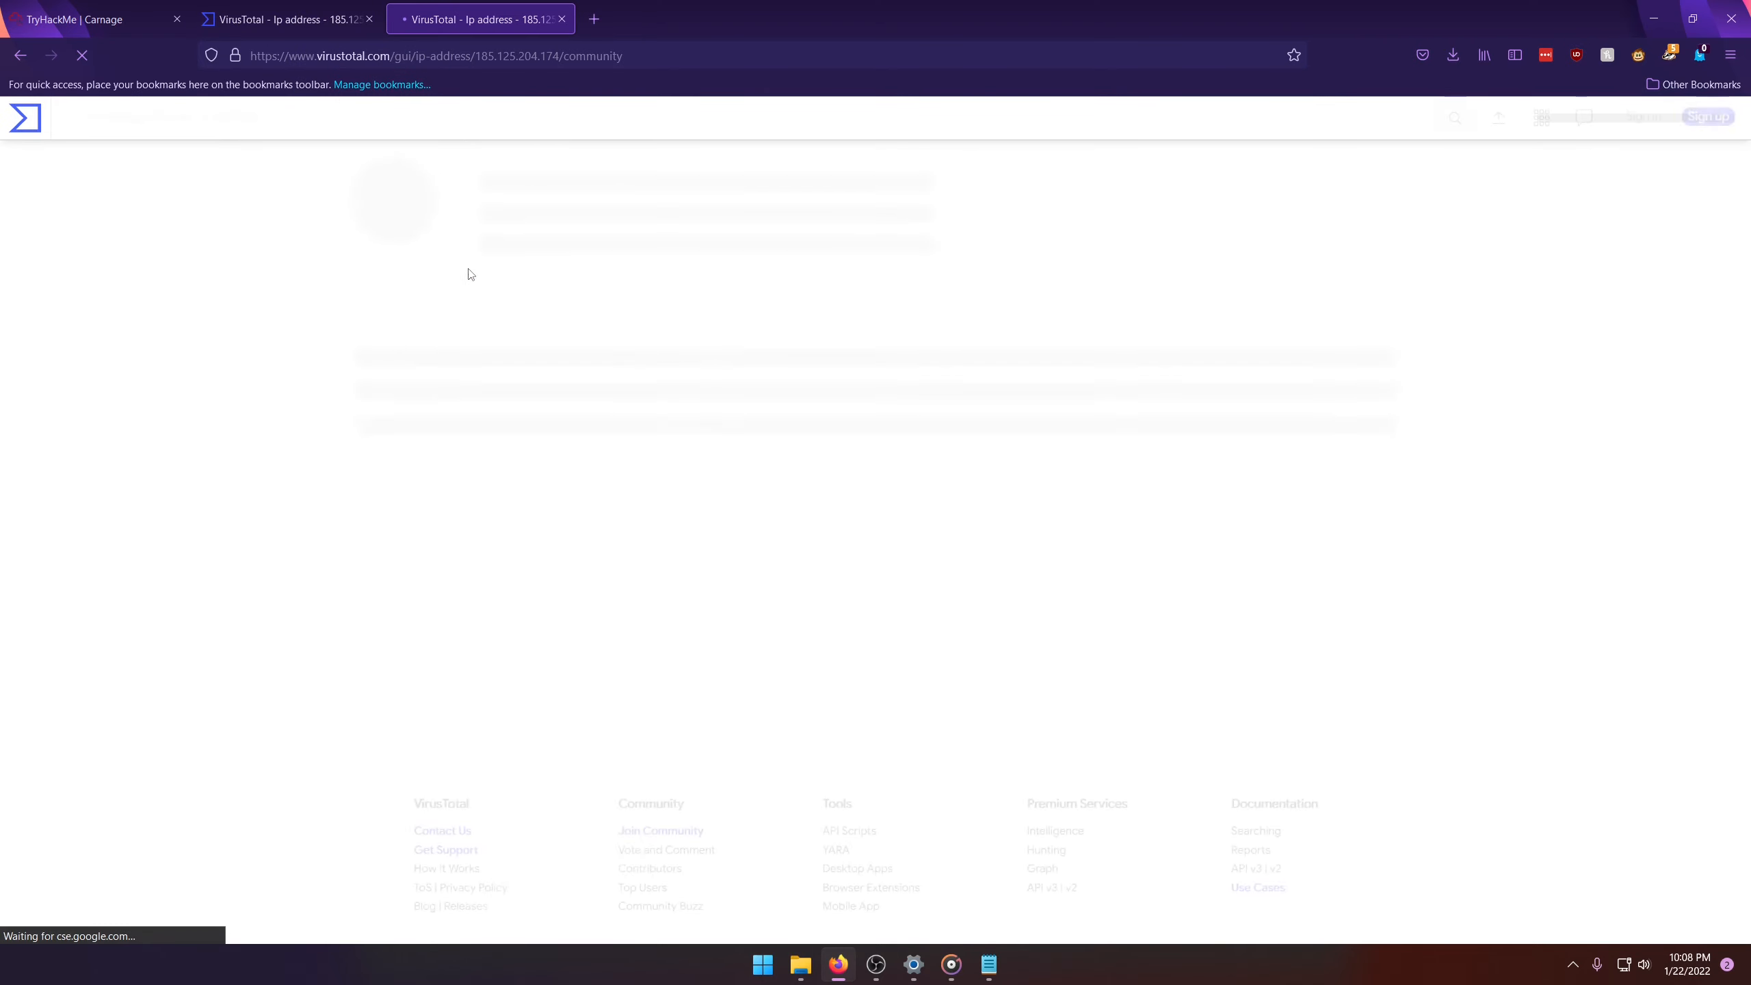
left_click(37, 127)
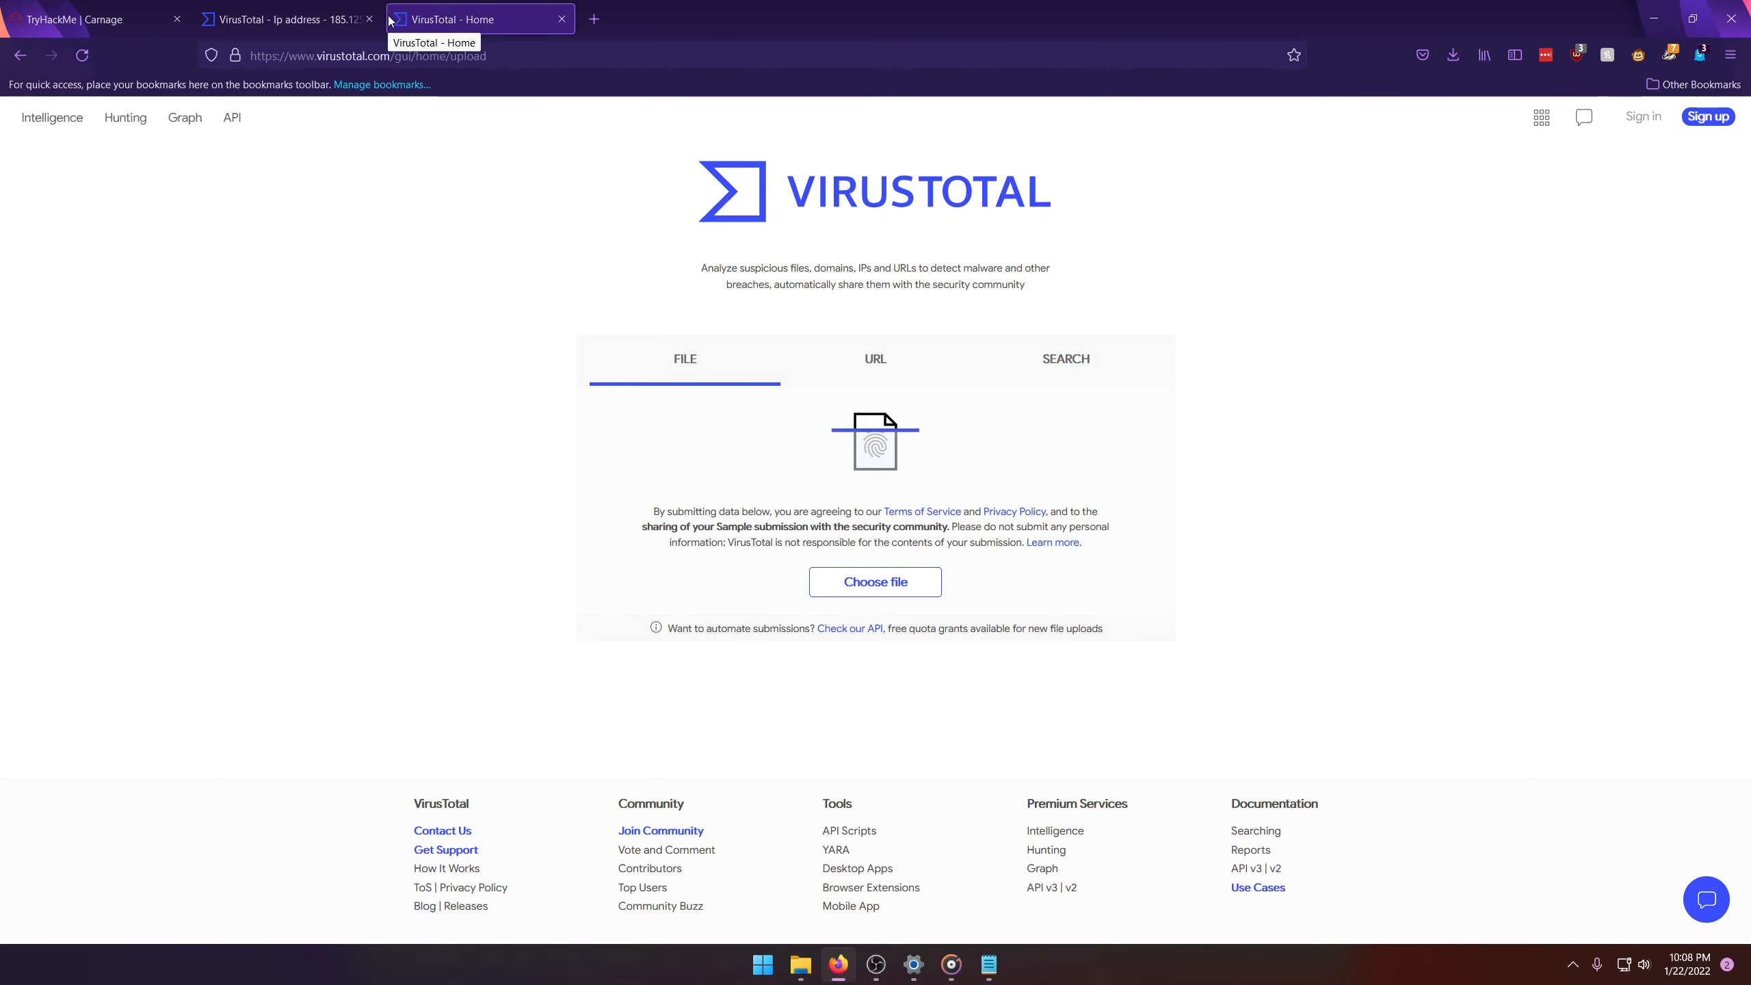
left_click(290, 19)
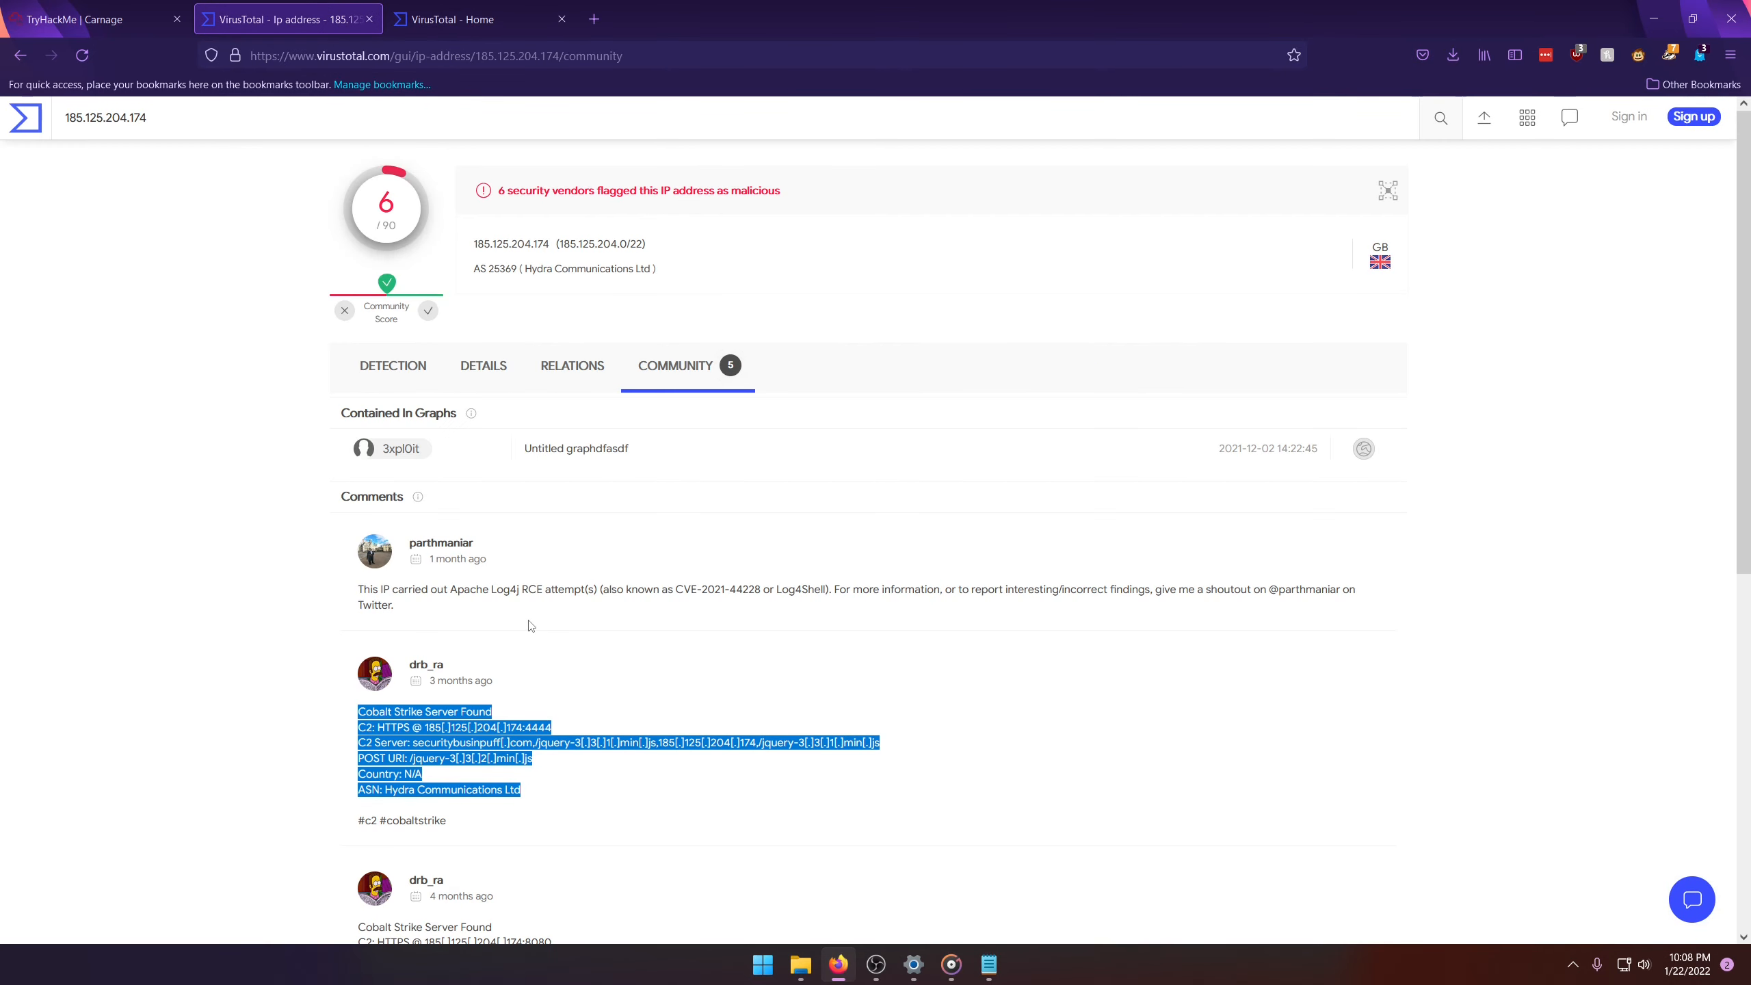
left_click(62, 19)
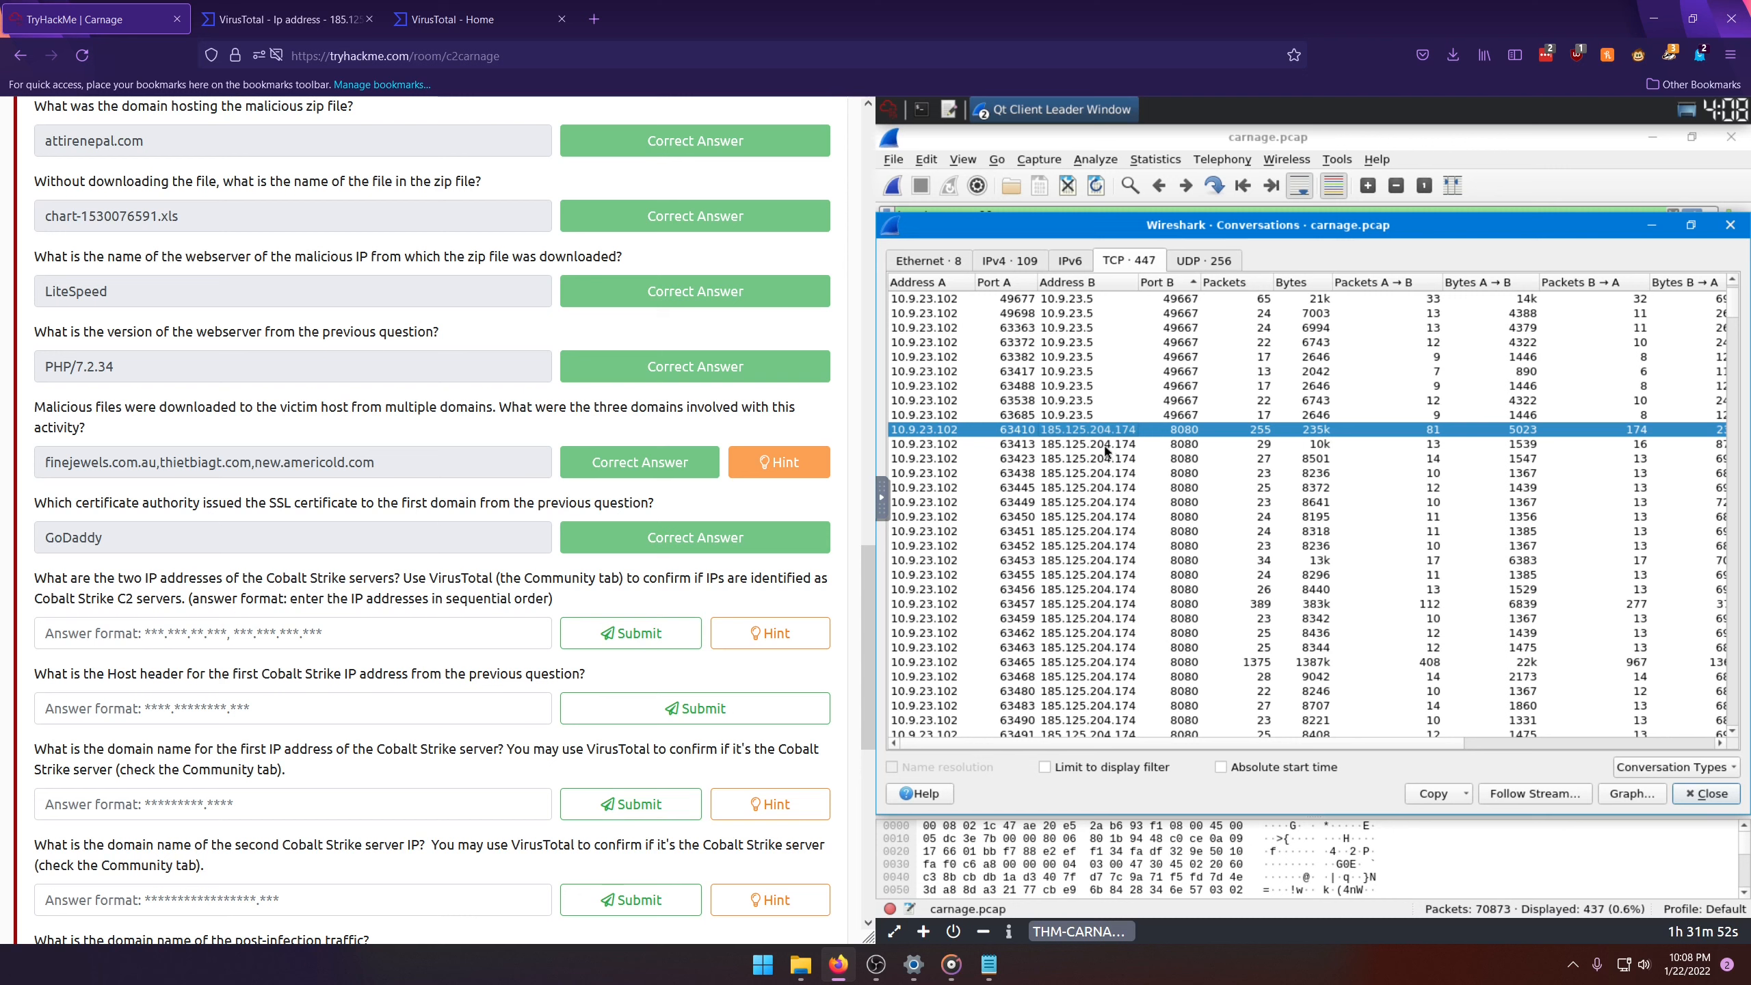
Step: Scan the remaining TCP conversations for a second suspicious server and select the 185.106.96.158 conversation from port 63495 to port 80
scroll(1104, 433, "down", 7)
scroll(1113, 464, "down", 4)
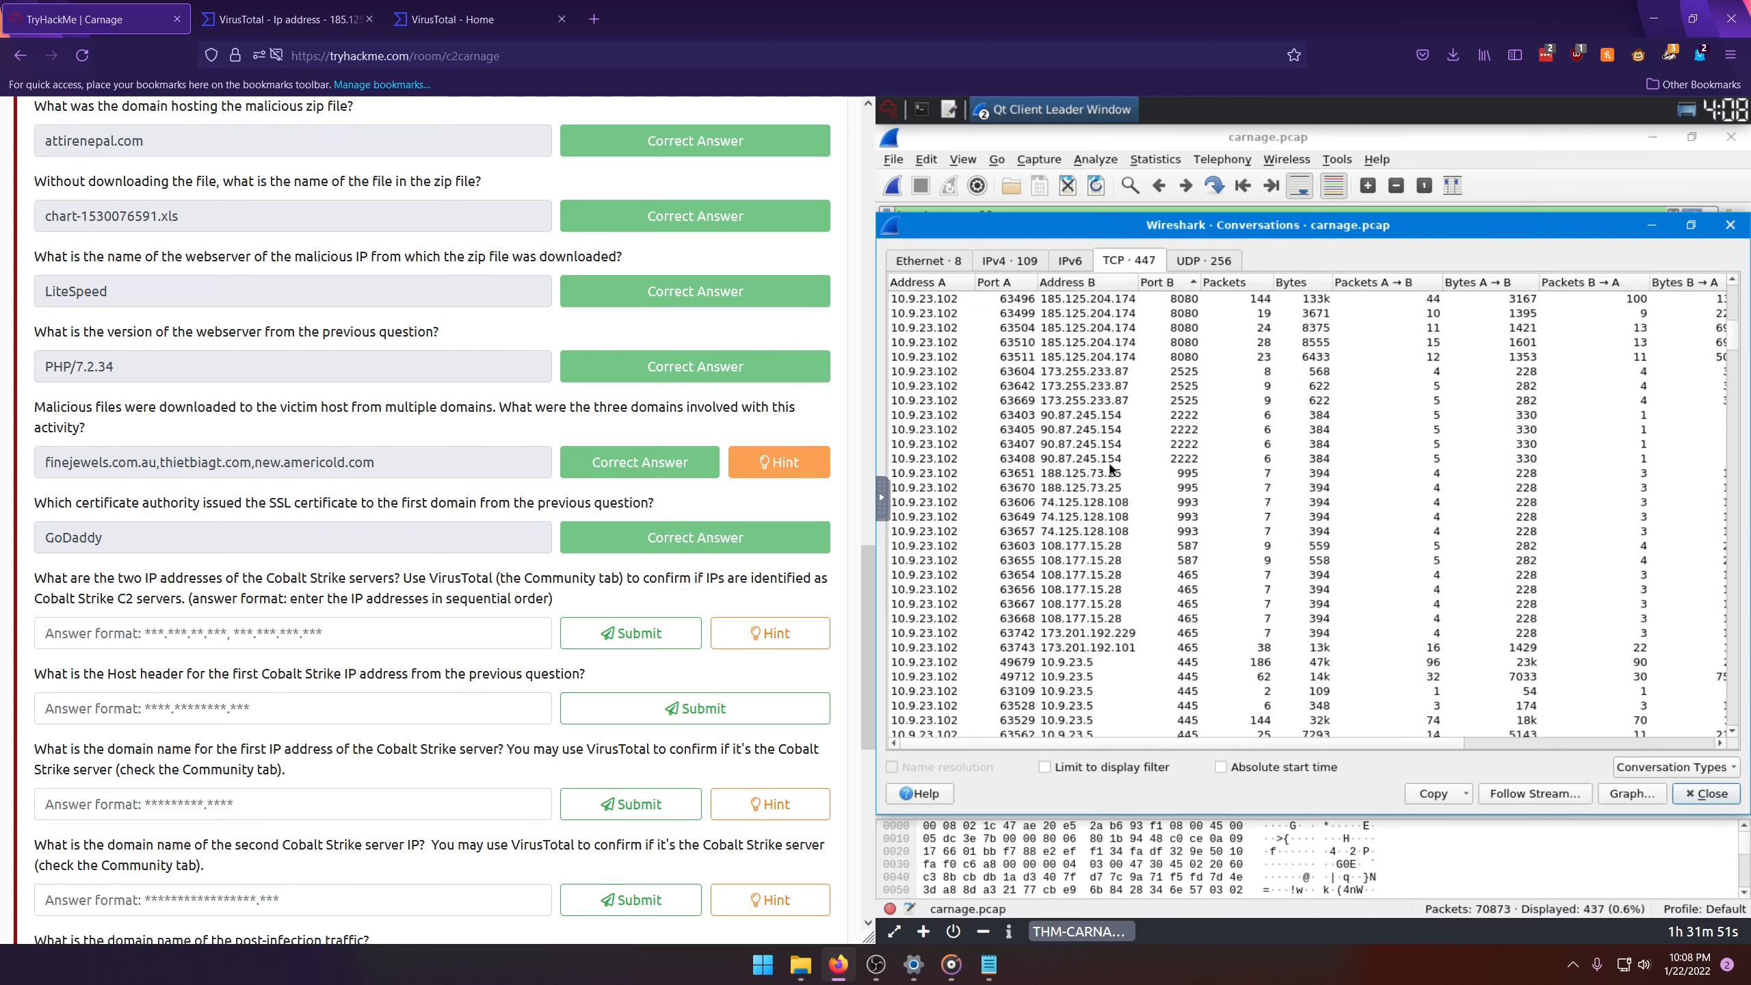
scroll(1084, 464, "up", 2)
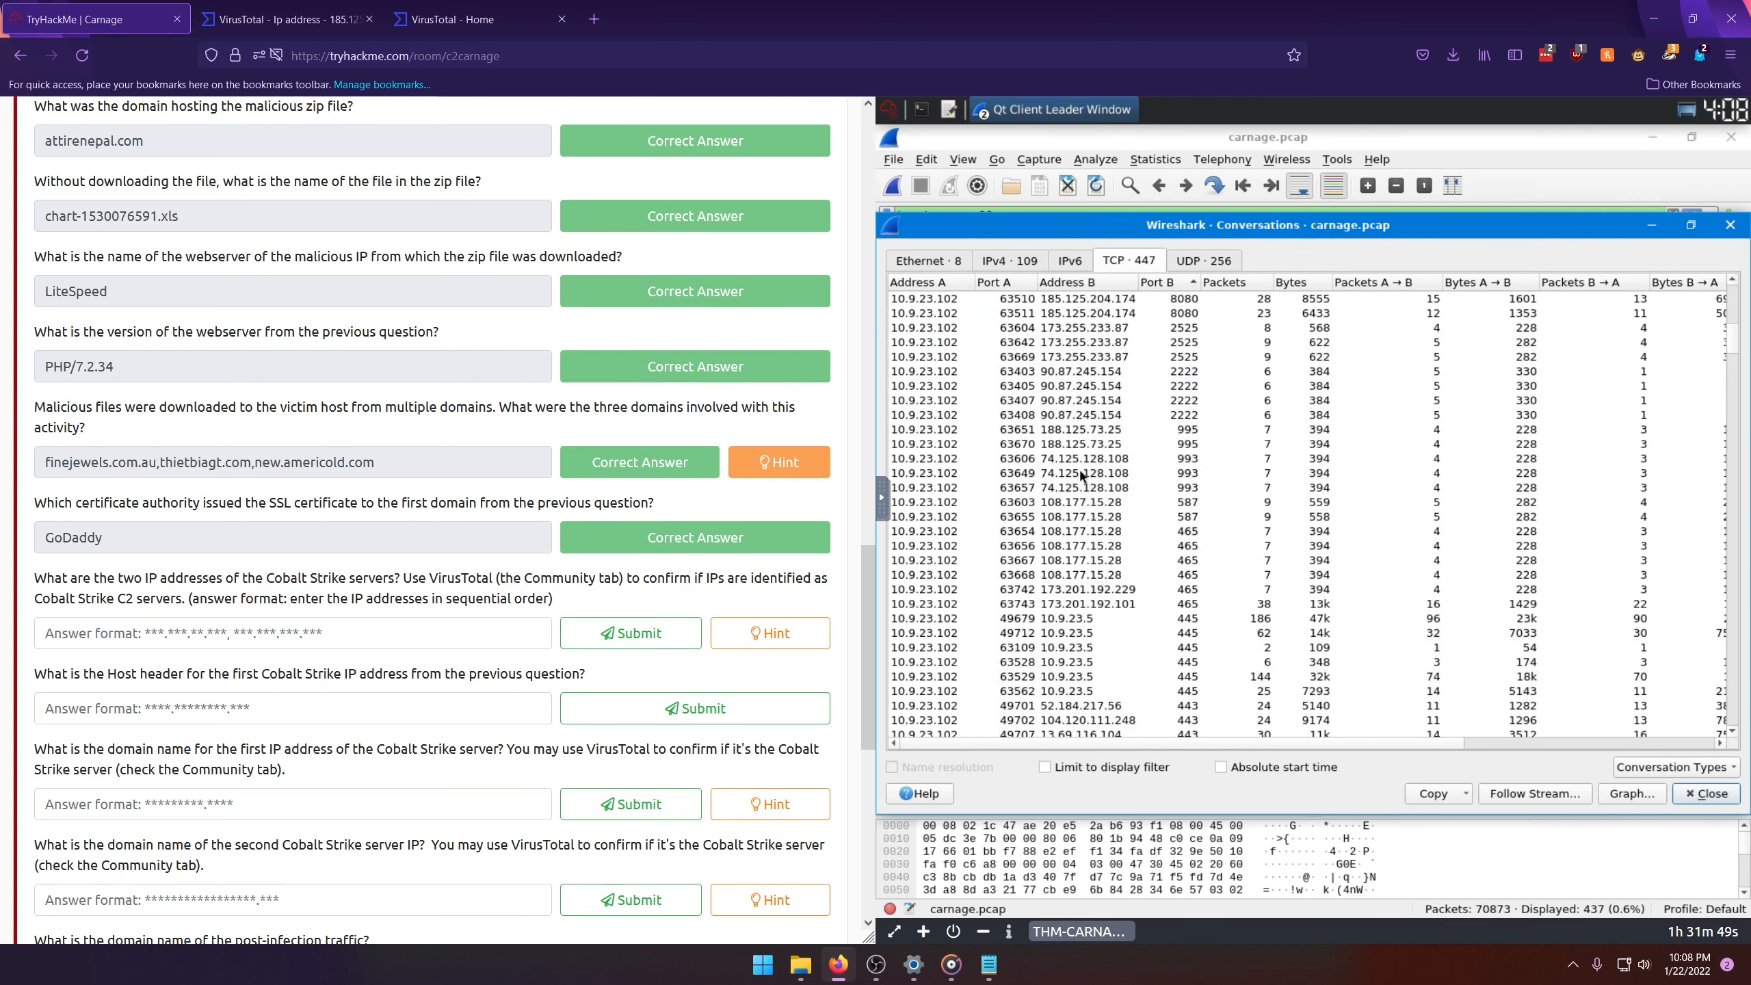
scroll(1097, 502, "down", 6)
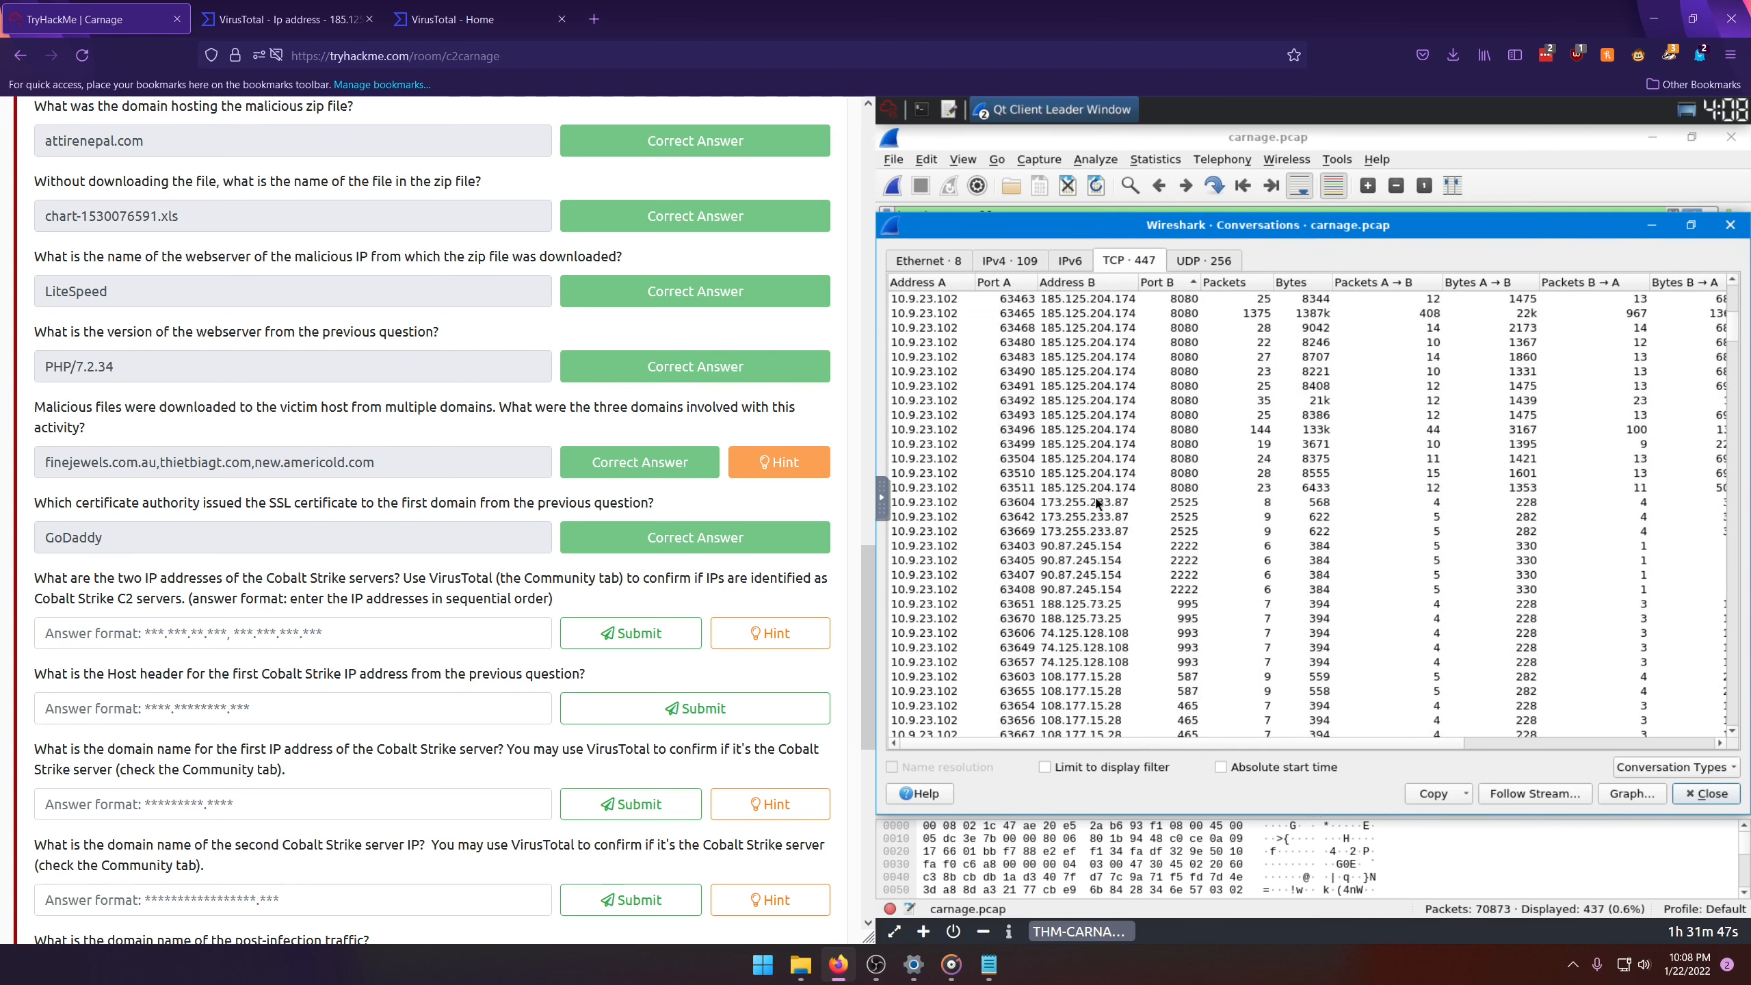
scroll(1096, 510, "up", 9)
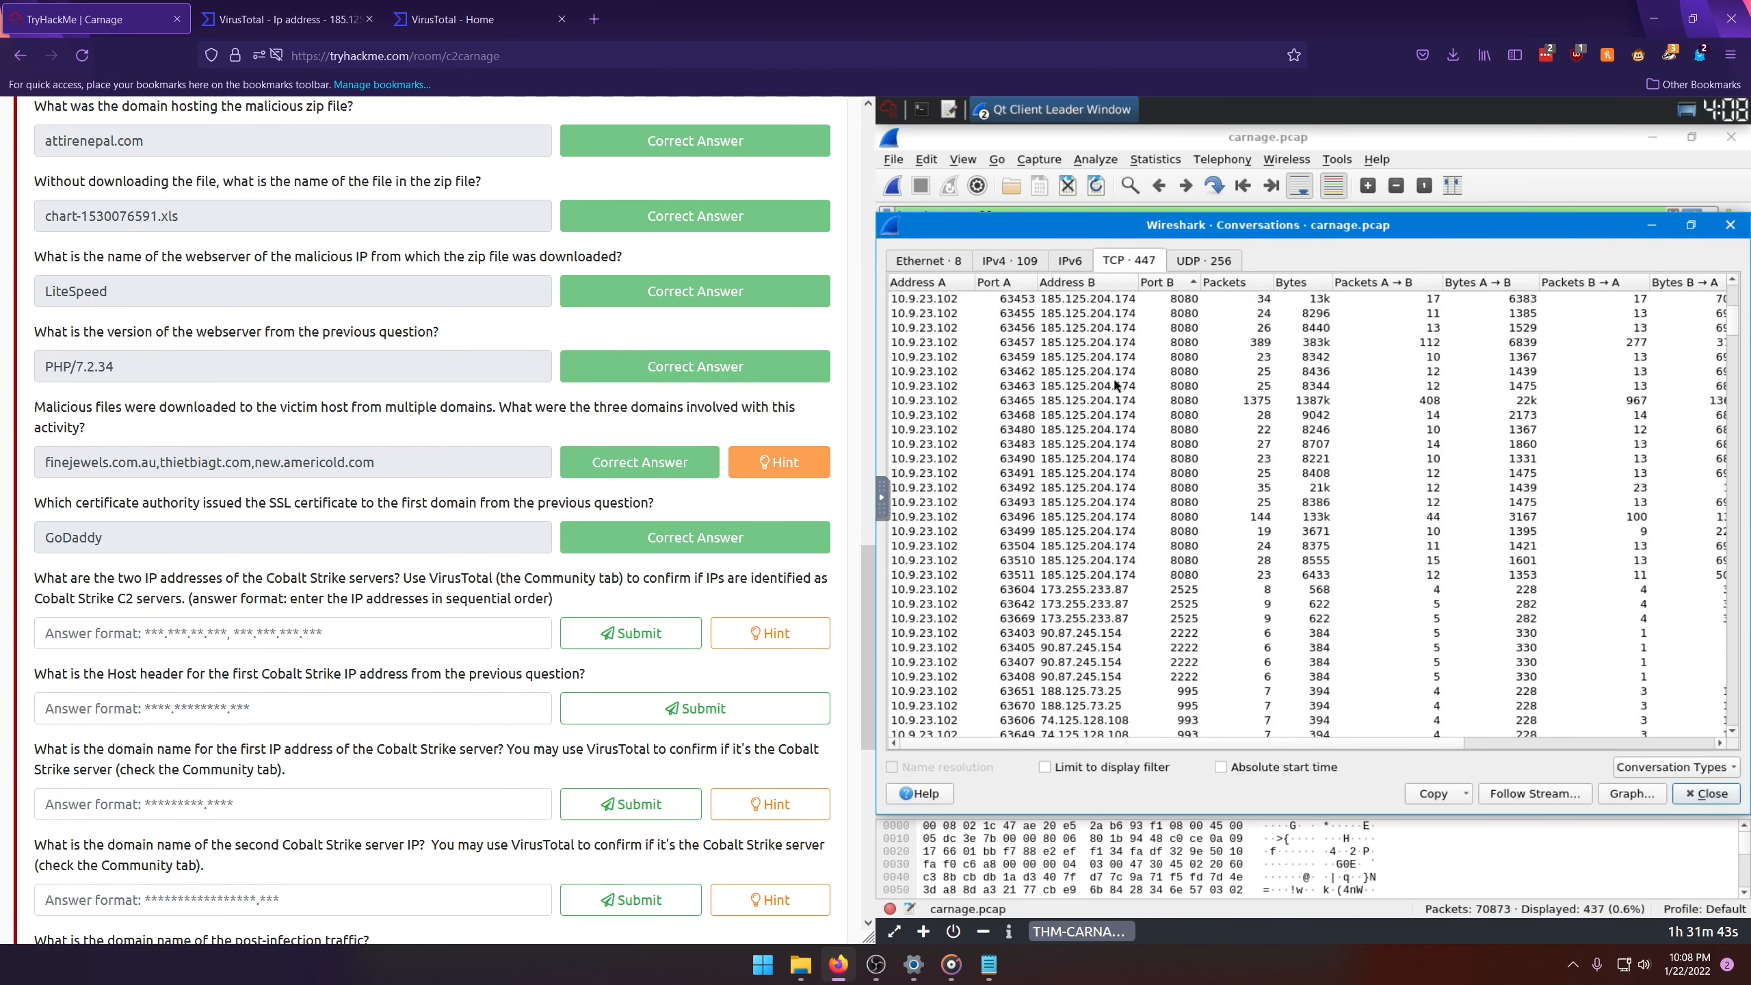
scroll(1061, 556, "down", 10)
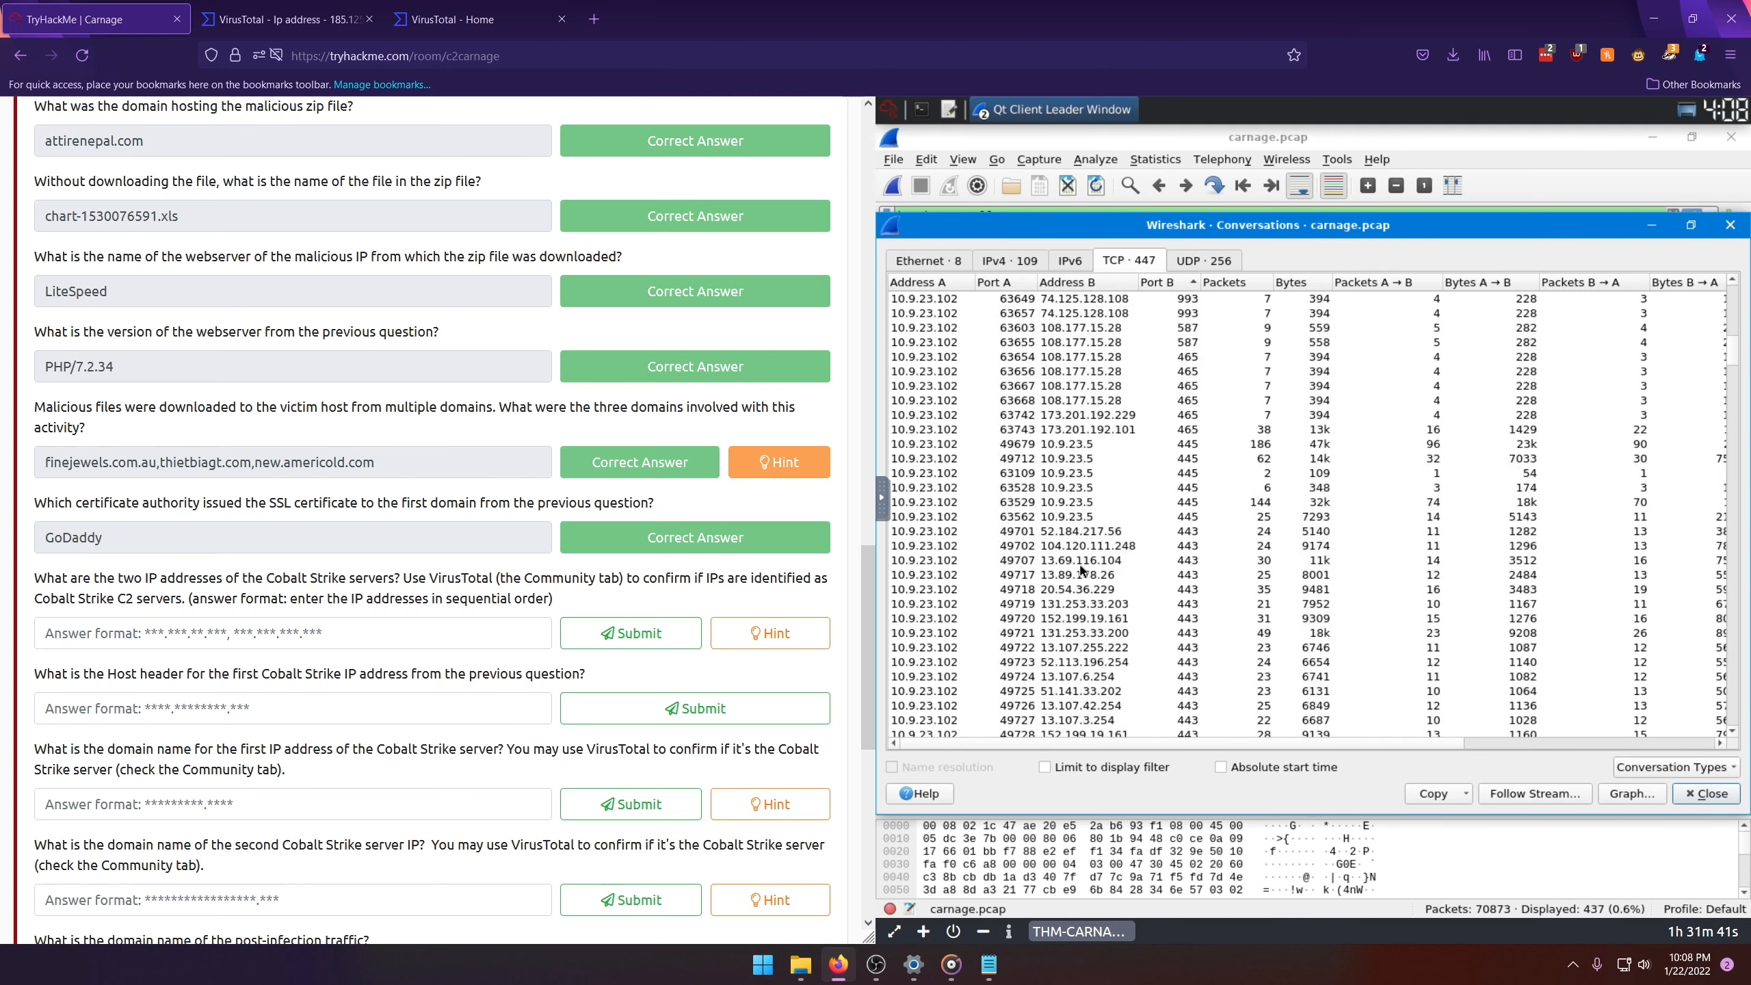
scroll(1081, 570, "down", 9)
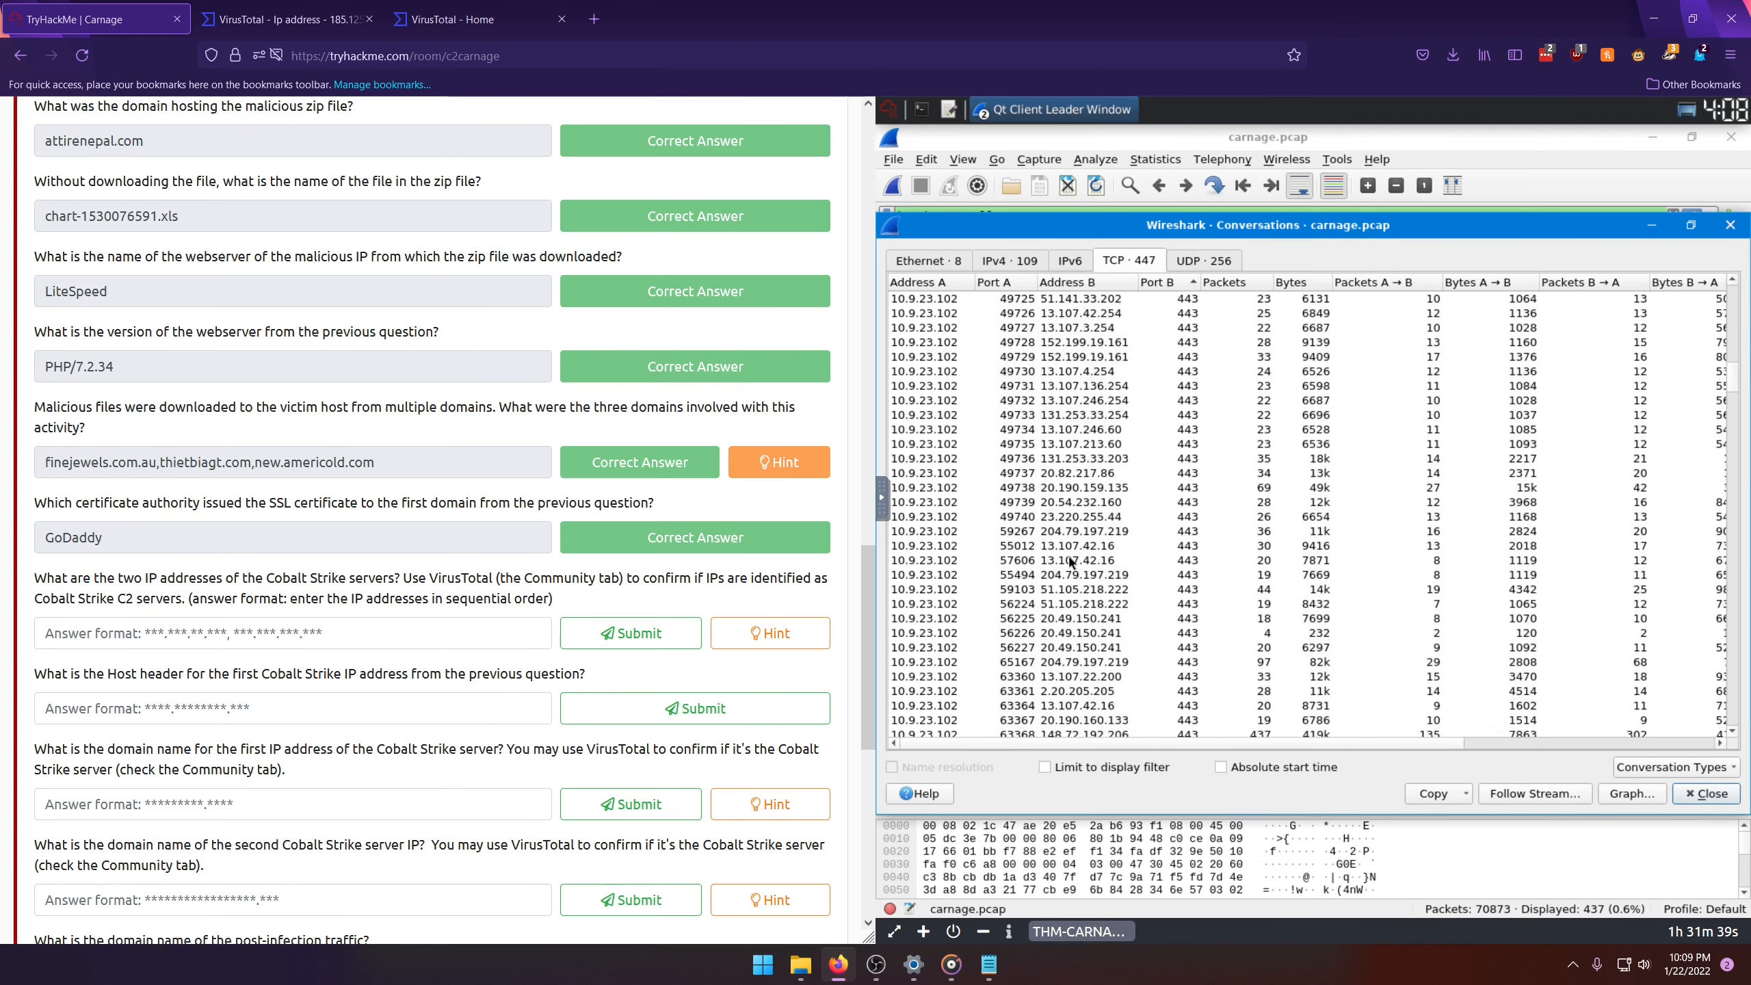
scroll(1069, 566, "down", 7)
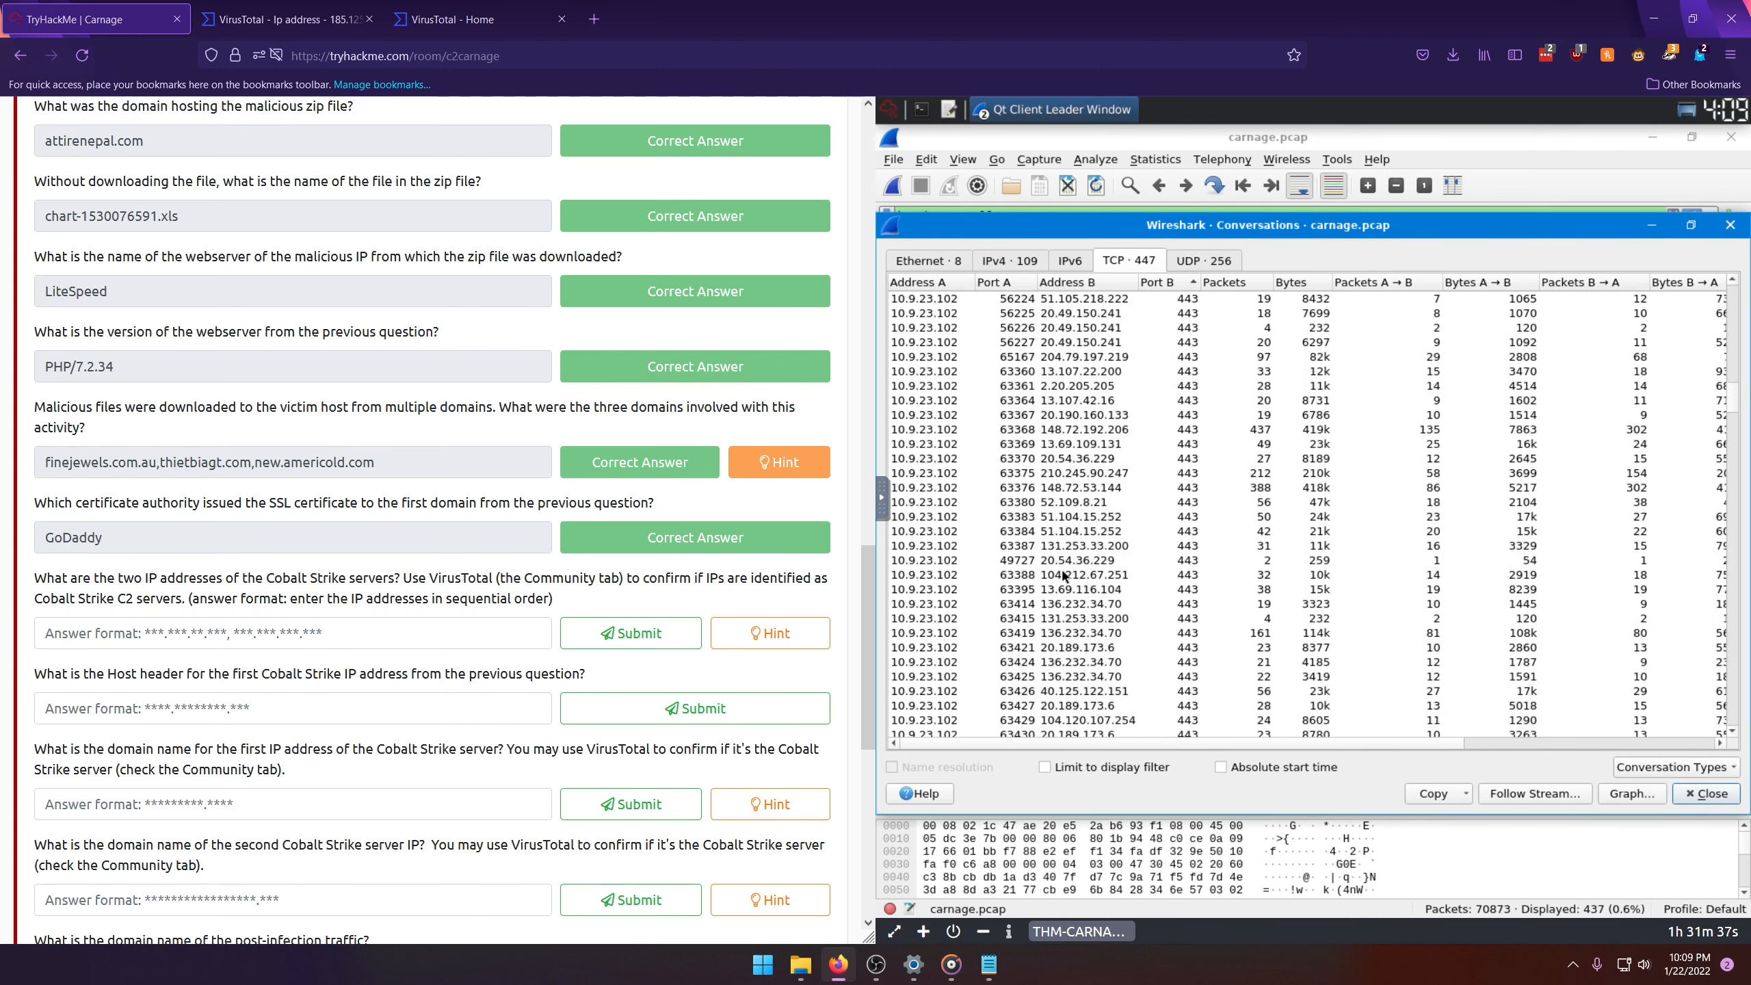
scroll(1068, 583, "down", 8)
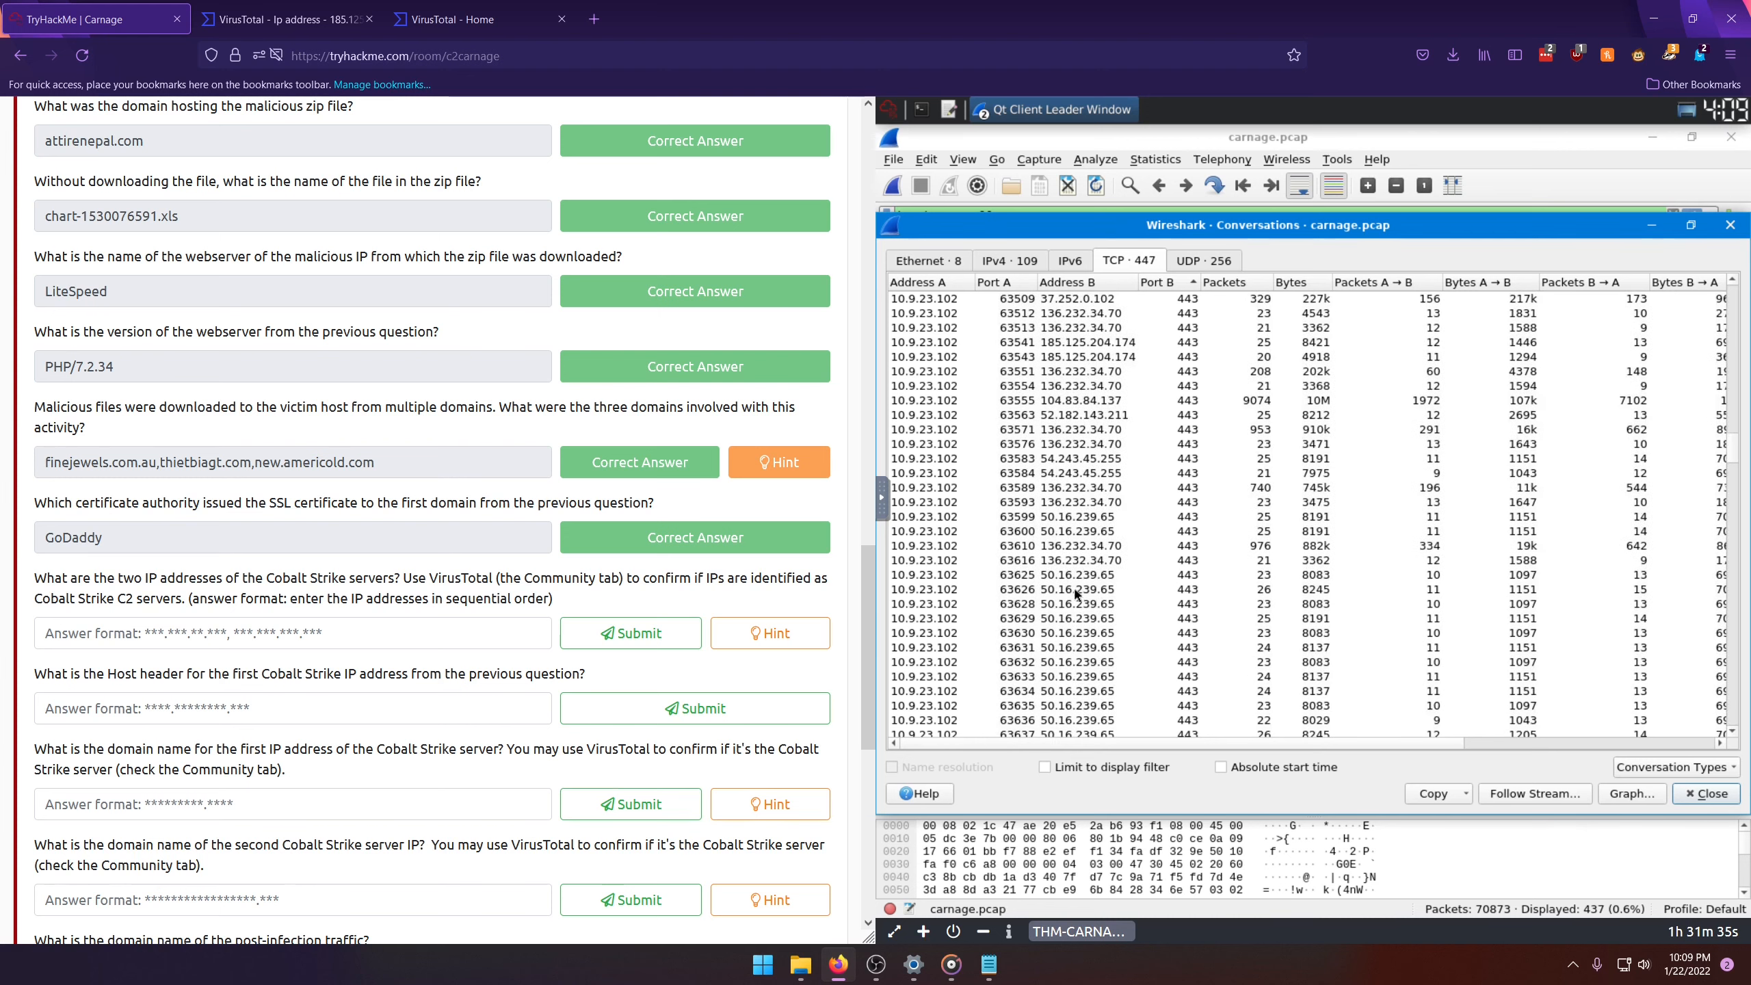
scroll(1073, 585, "down", 10)
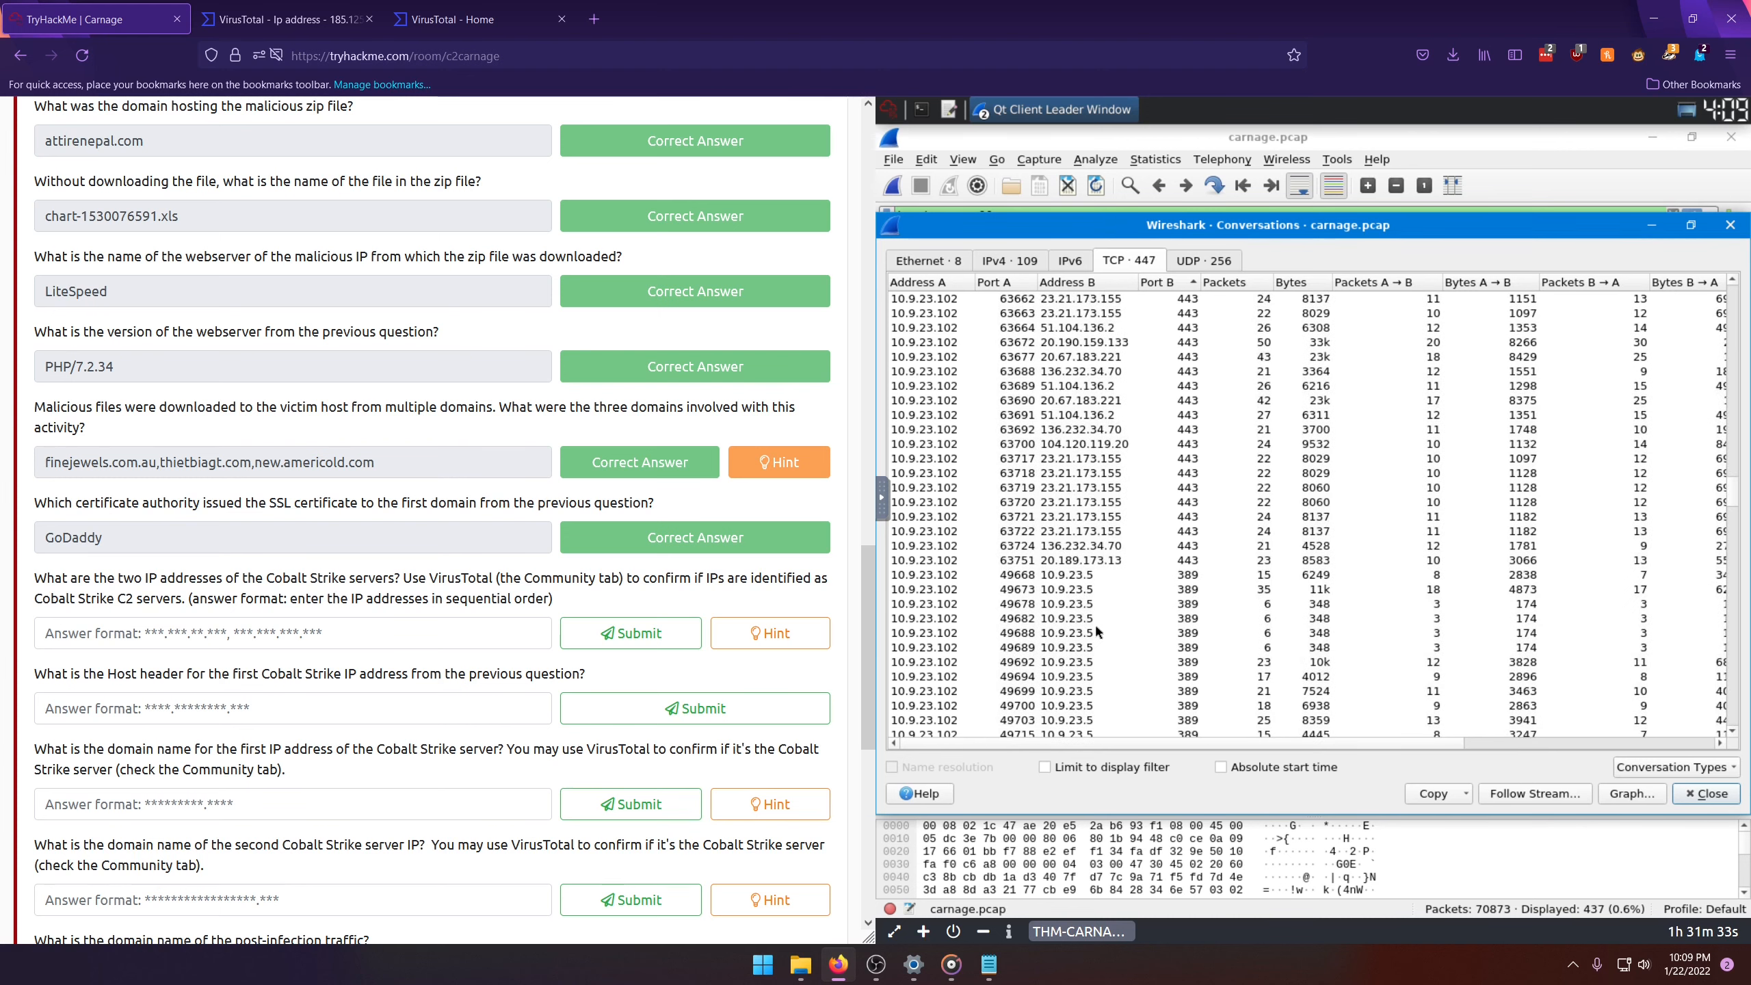
scroll(1095, 621, "down", 10)
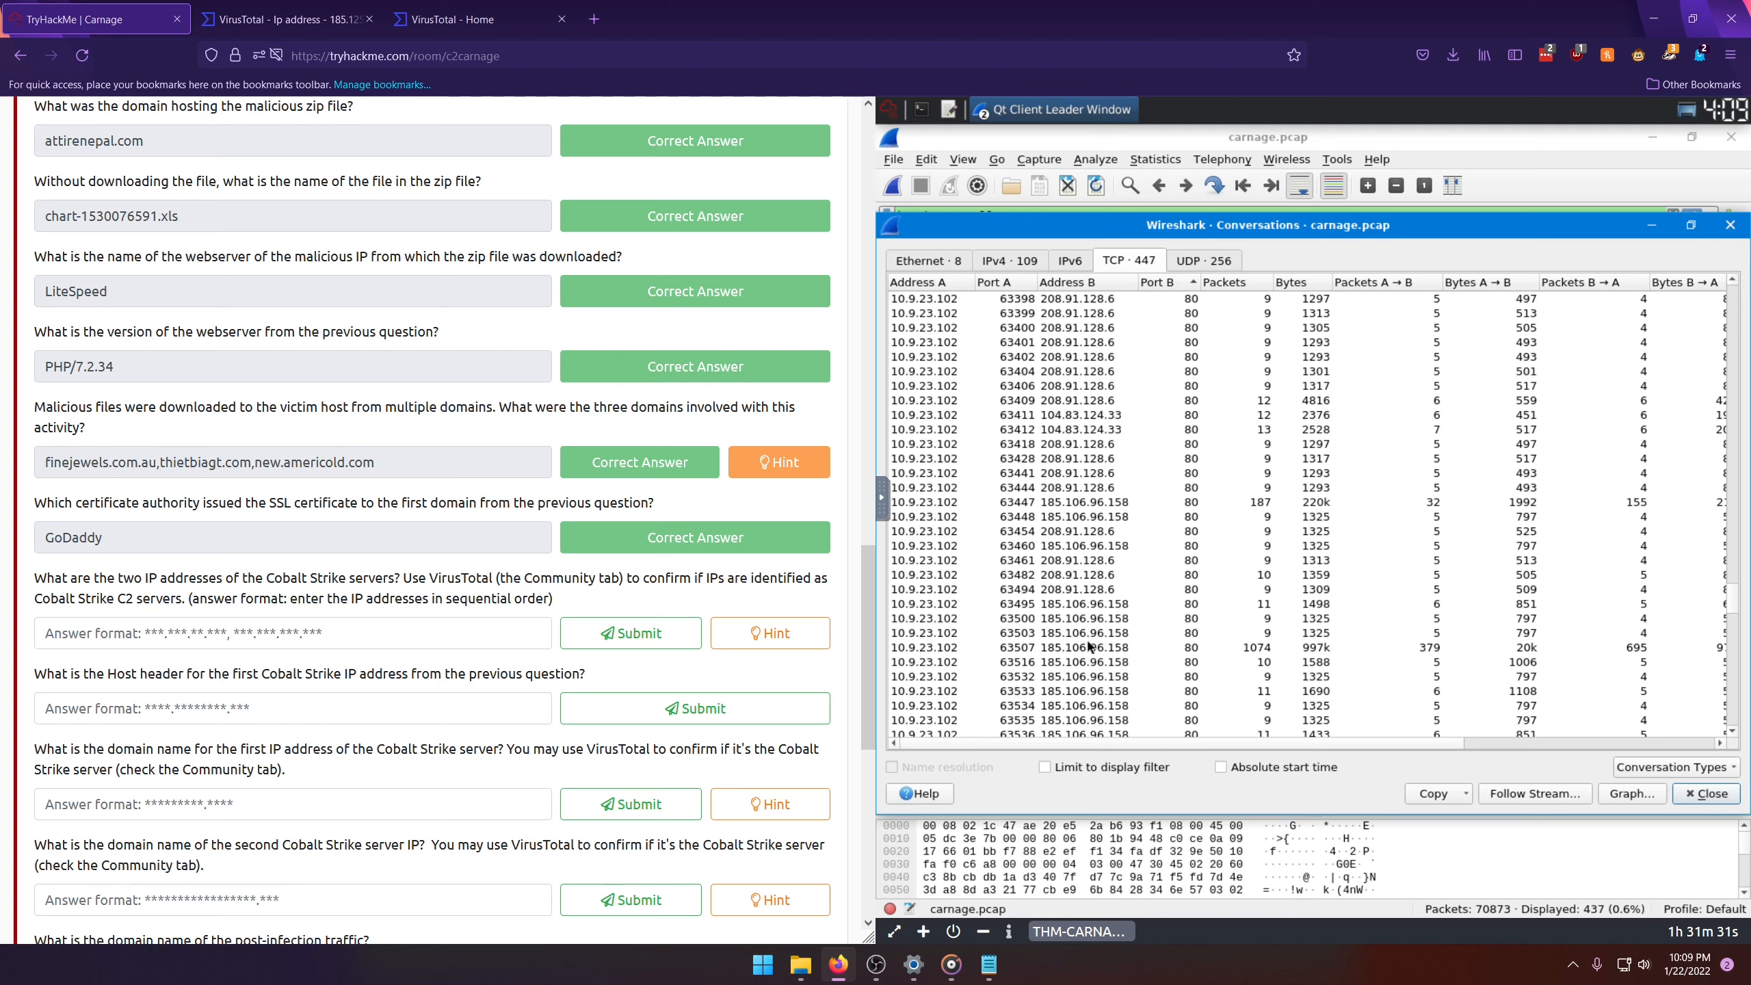
left_click(1063, 604)
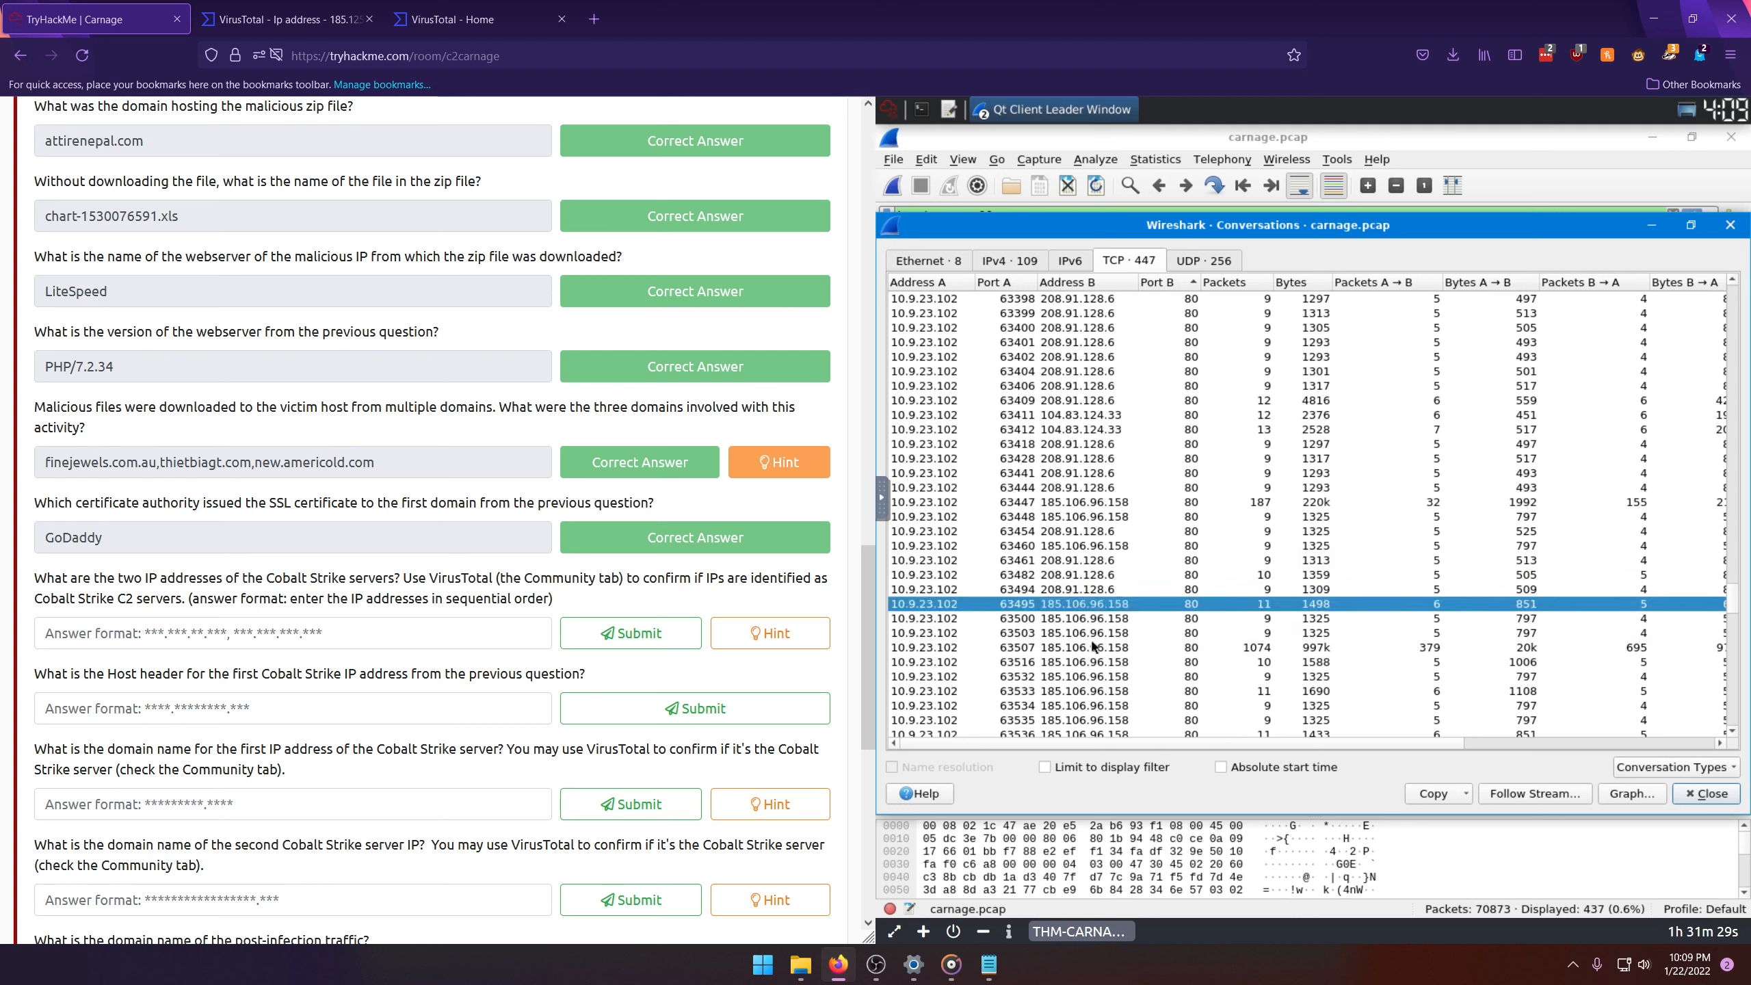
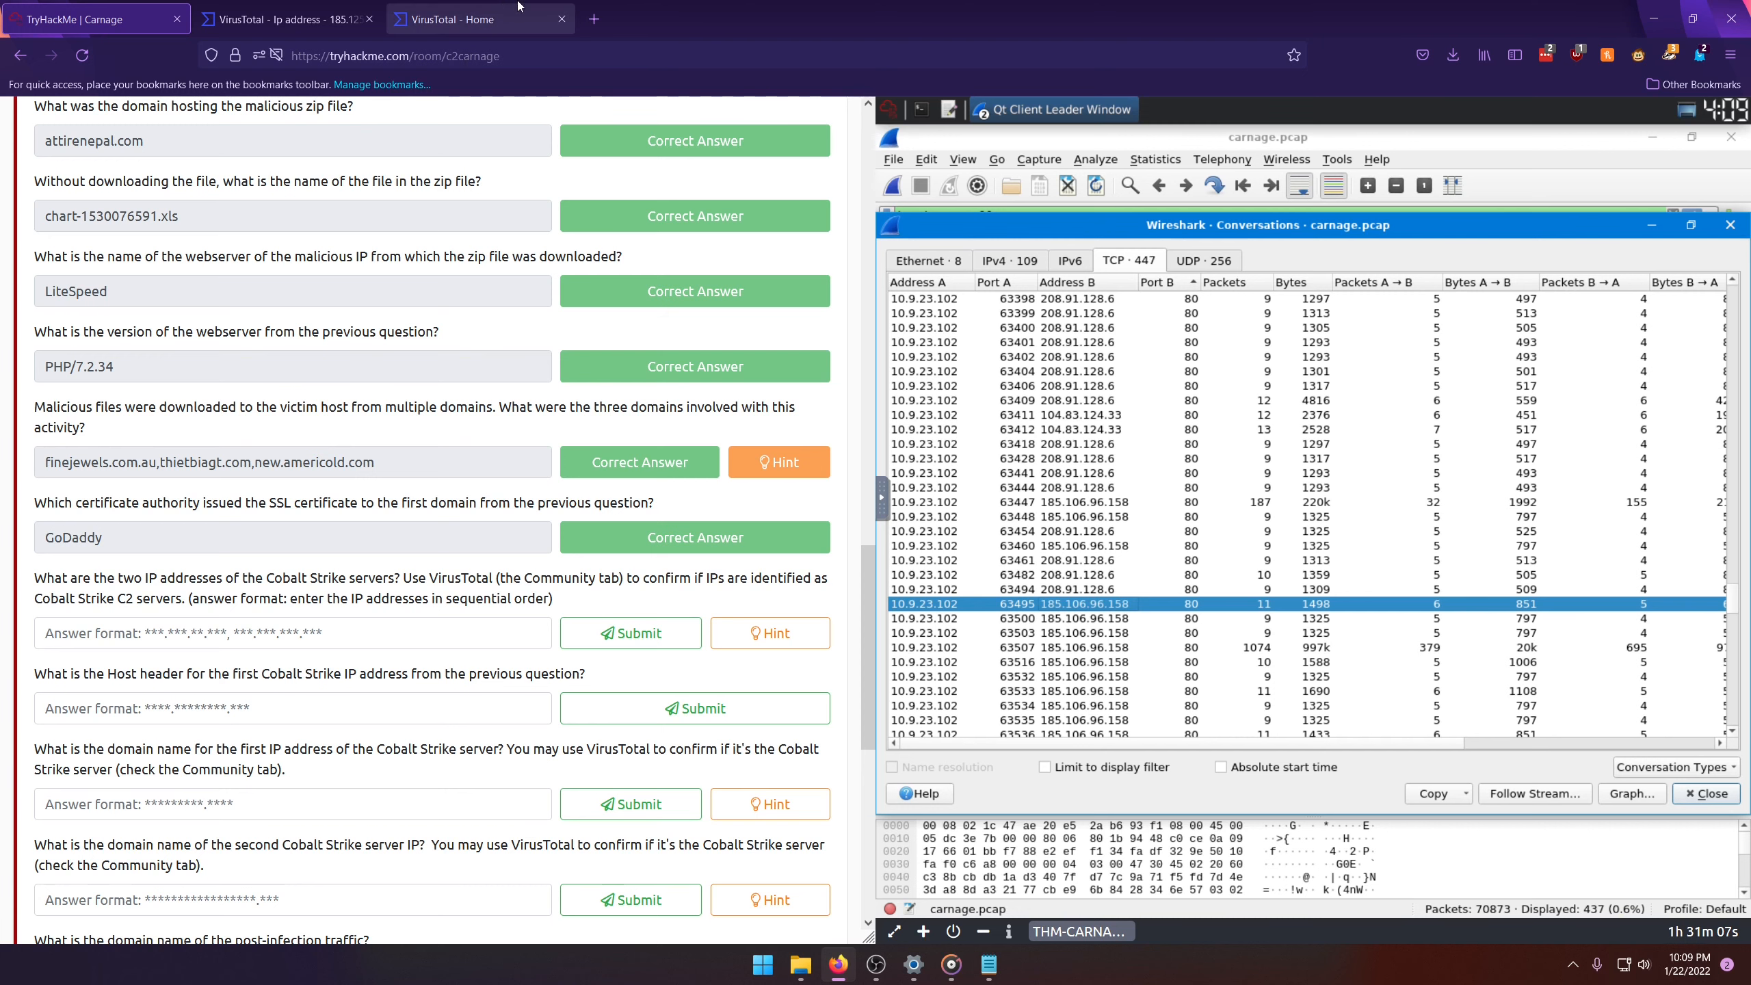
Step: Search VirusTotal for the IP address 185.106.96.158, checking the digits against the Wireshark conversation list
left_click(485, 5)
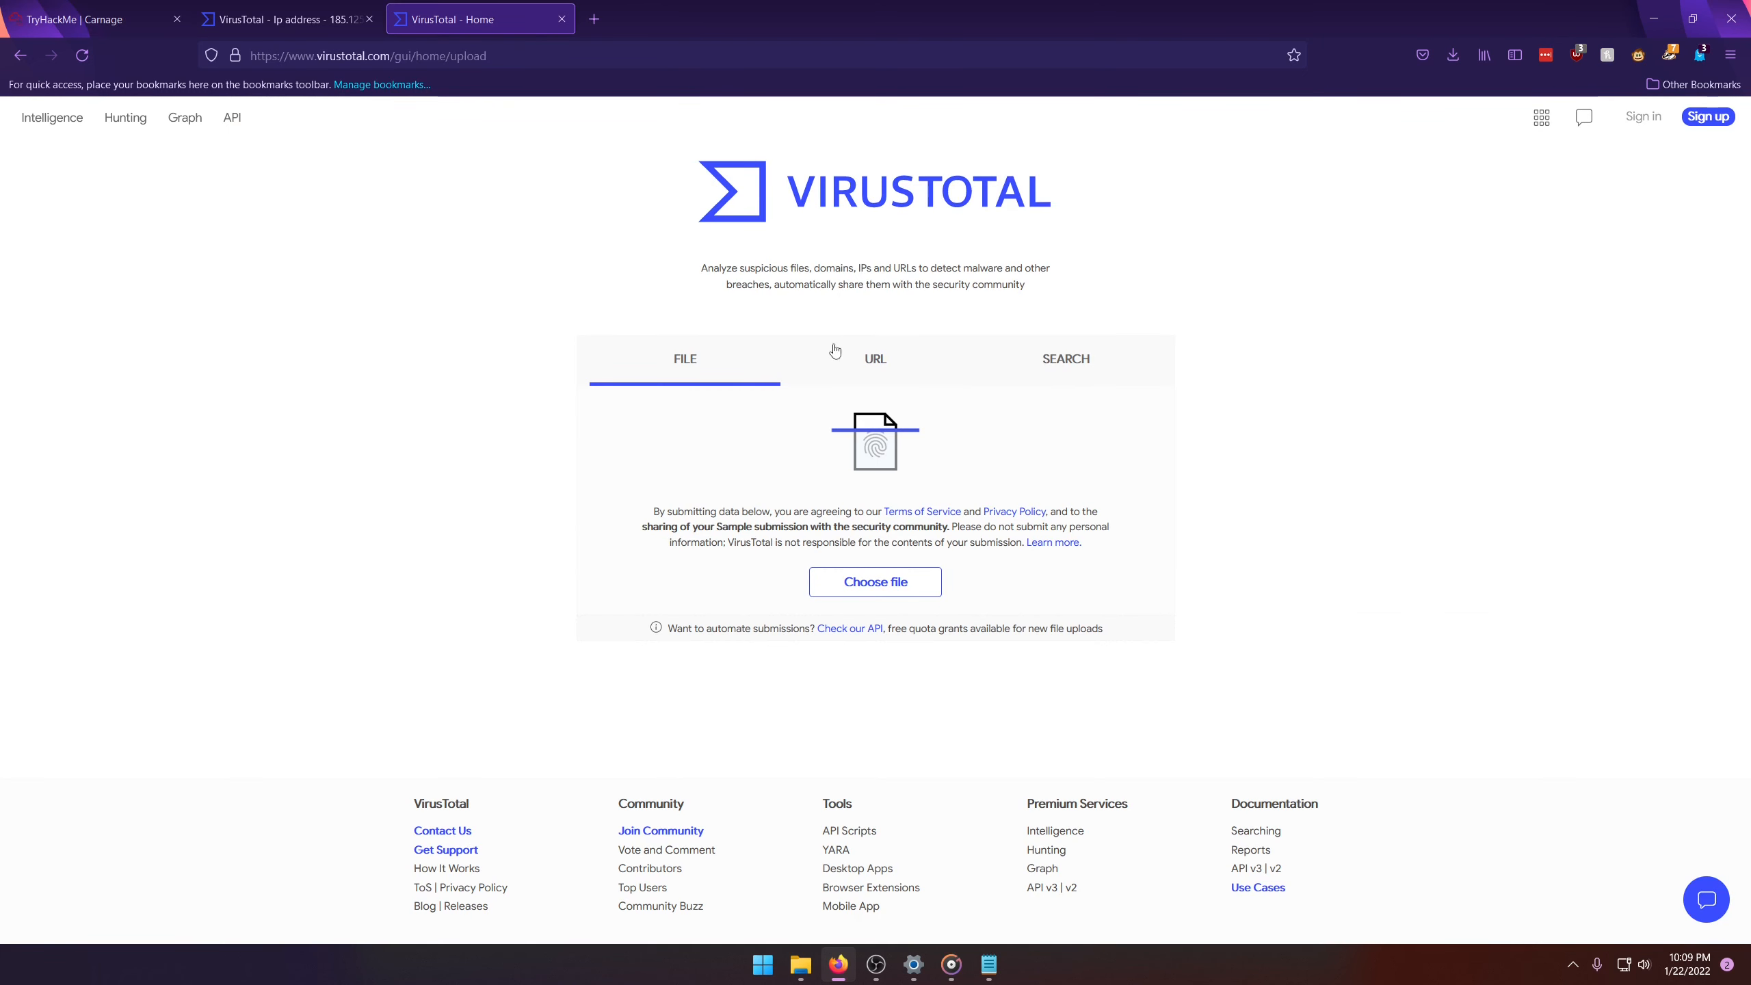
left_click(1095, 365)
type("185.106.")
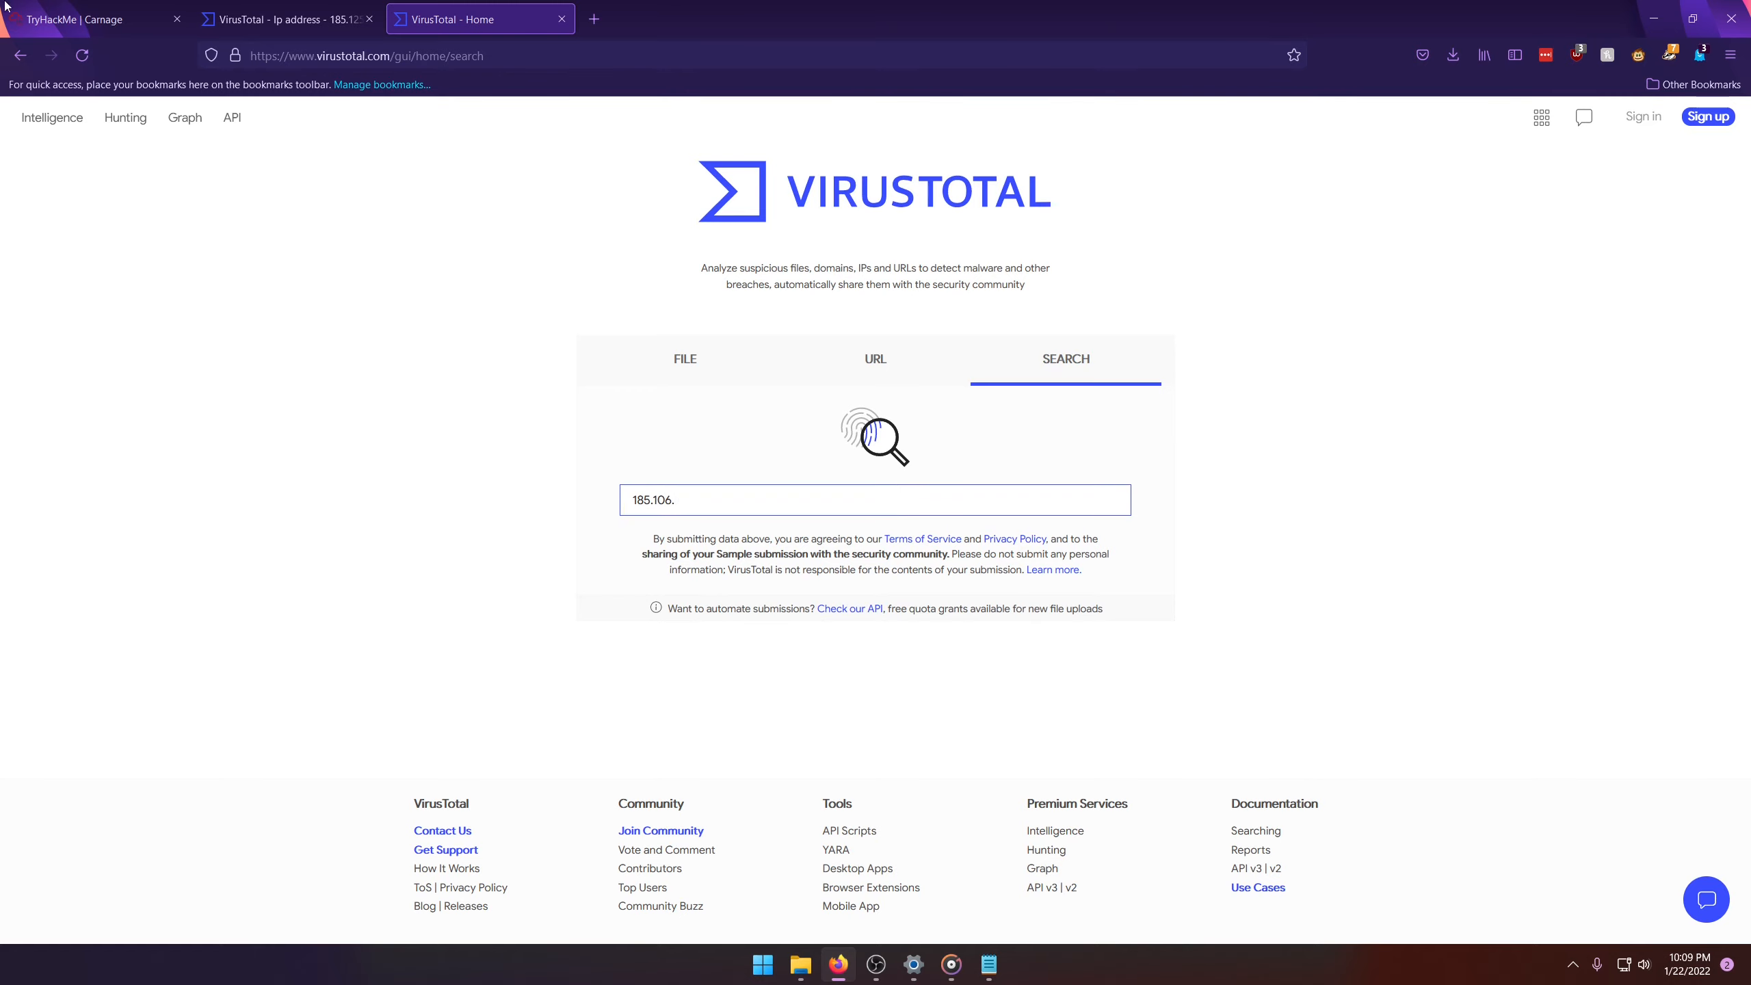
left_click(83, 19)
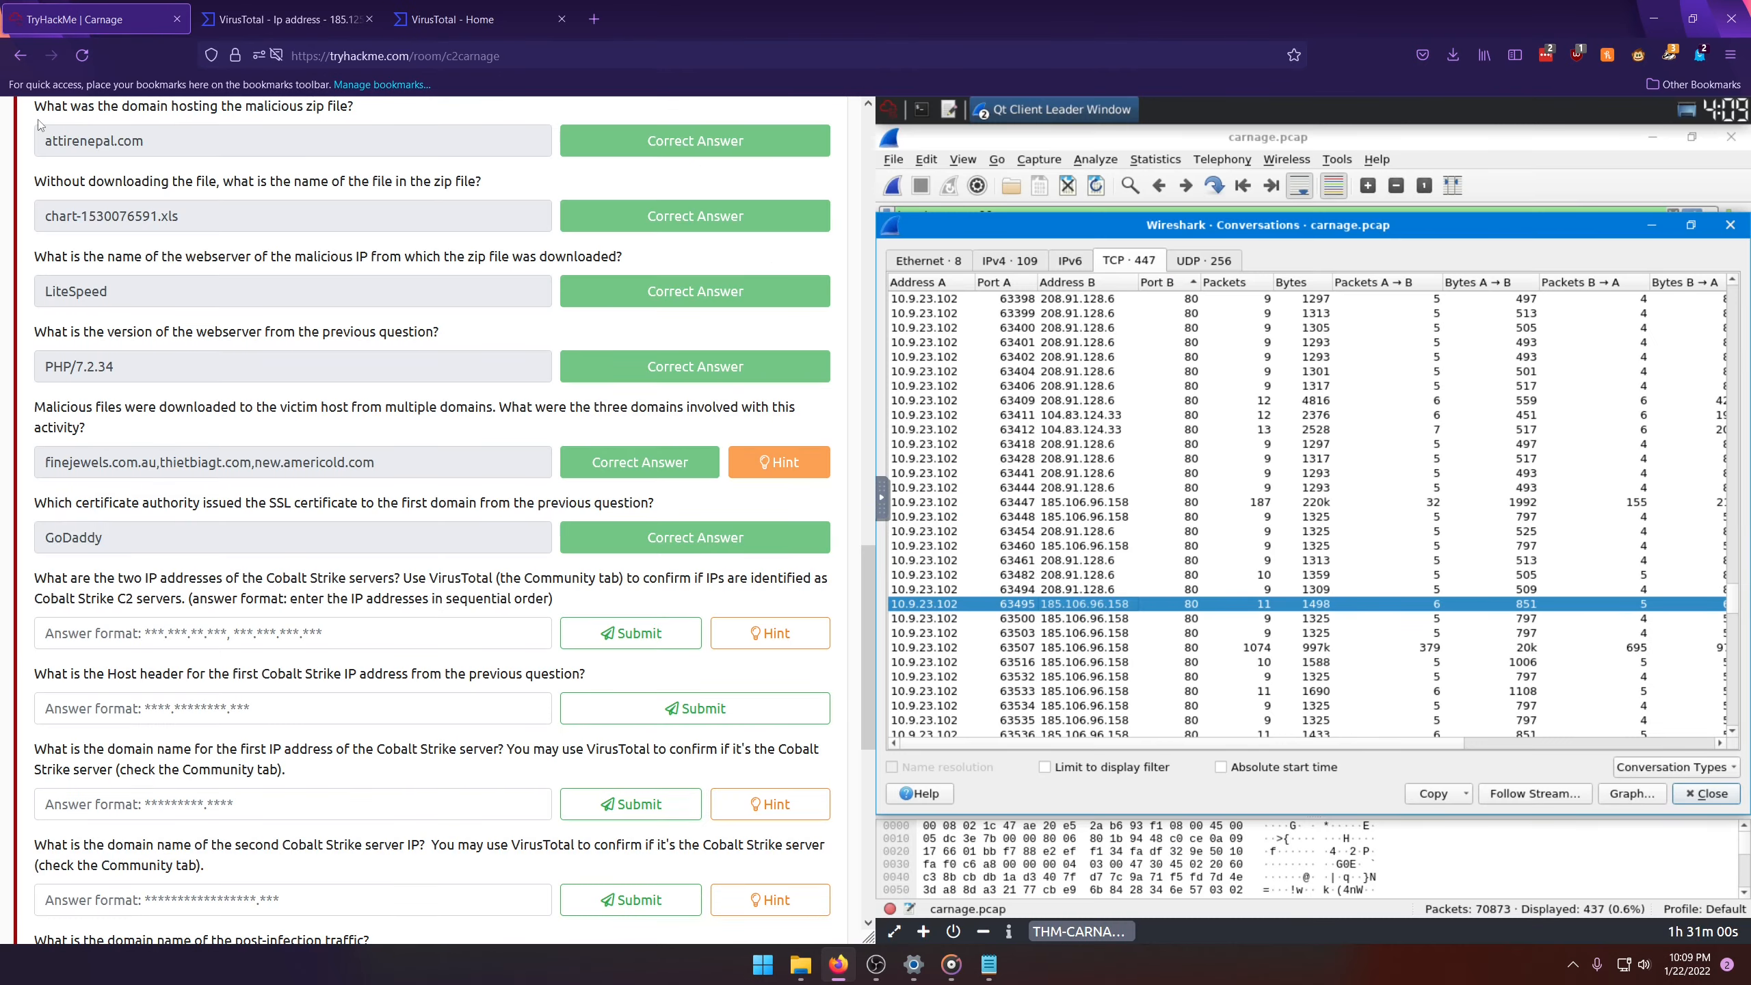
left_click(480, 20)
type(".106.9")
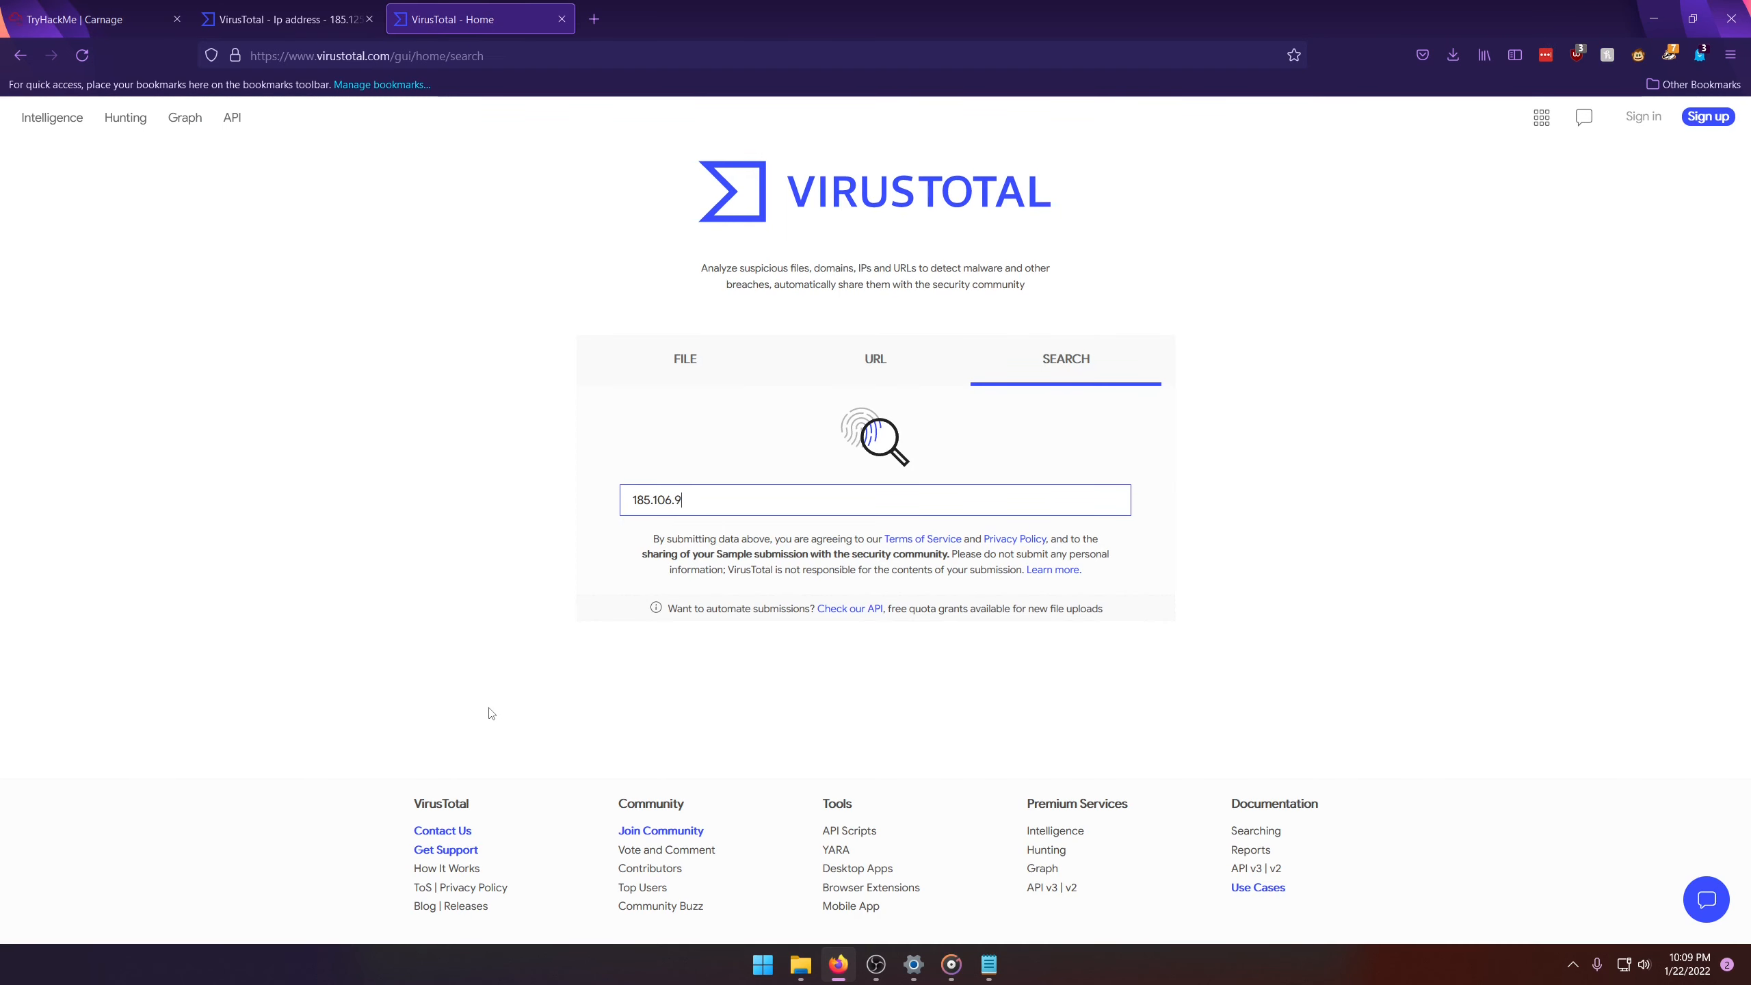
type("6.158")
key("Return")
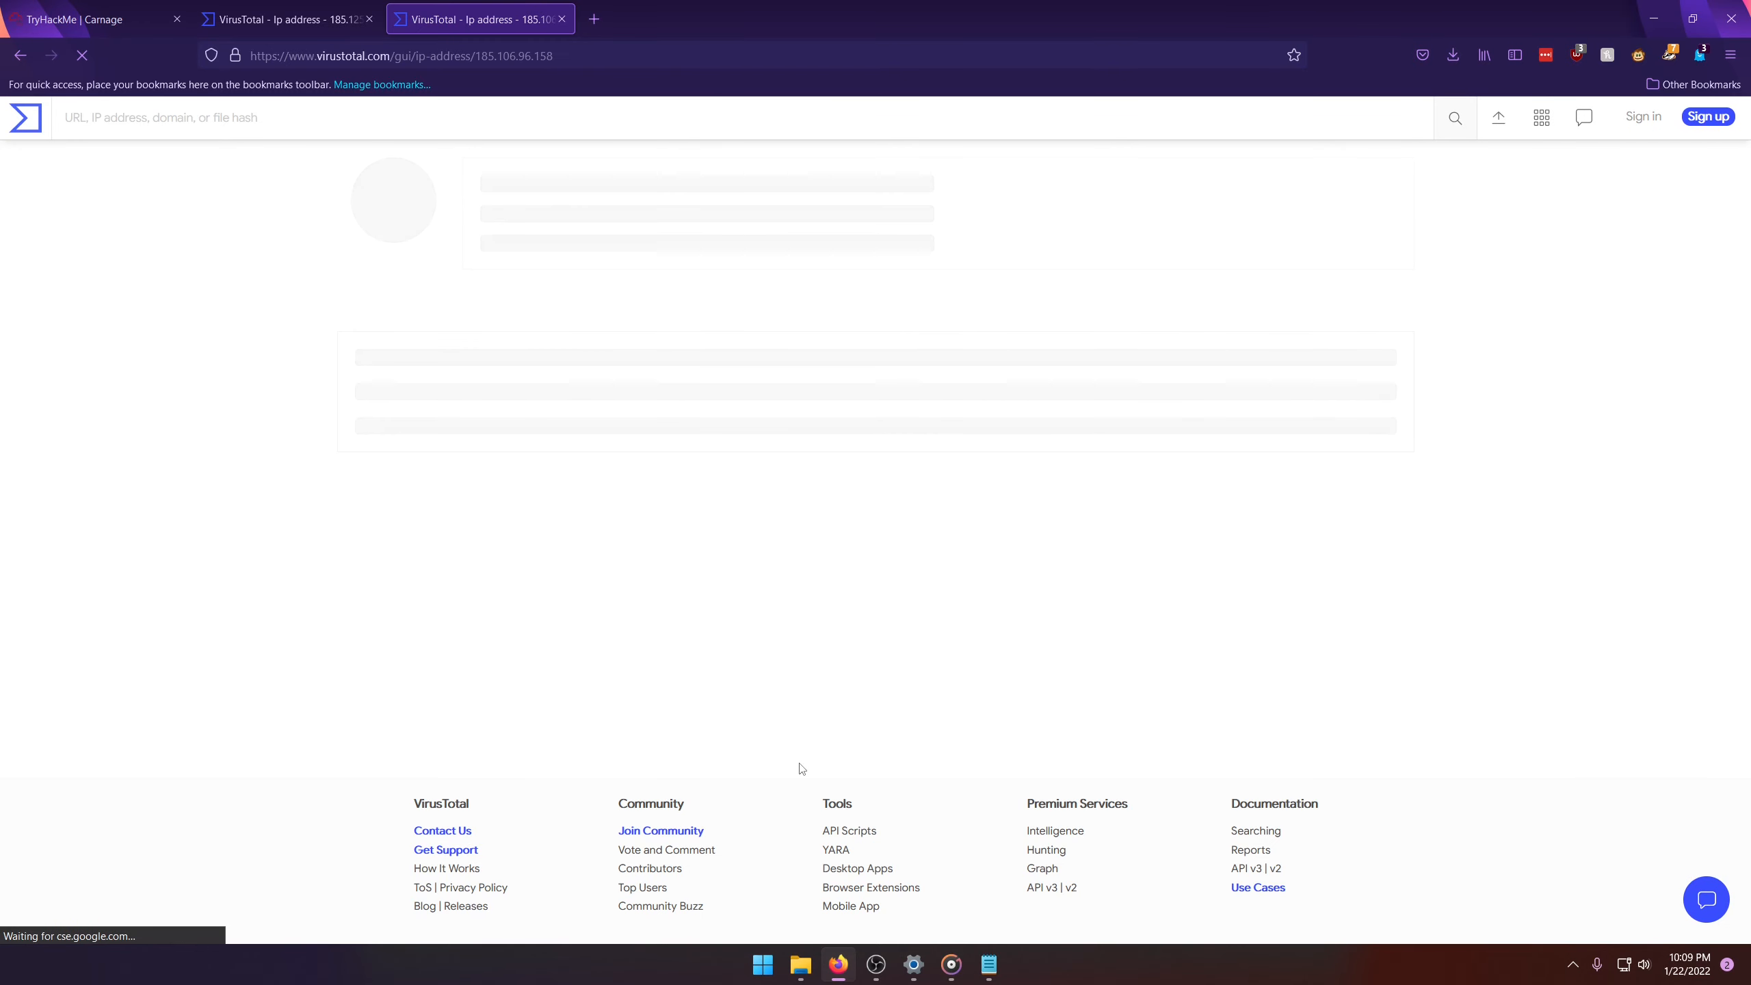
Step: Compare the VirusTotal community comments on 185.106.96.158 and 185.125.204.174, and check the order of the Wireshark TCP conversations
left_click(675, 366)
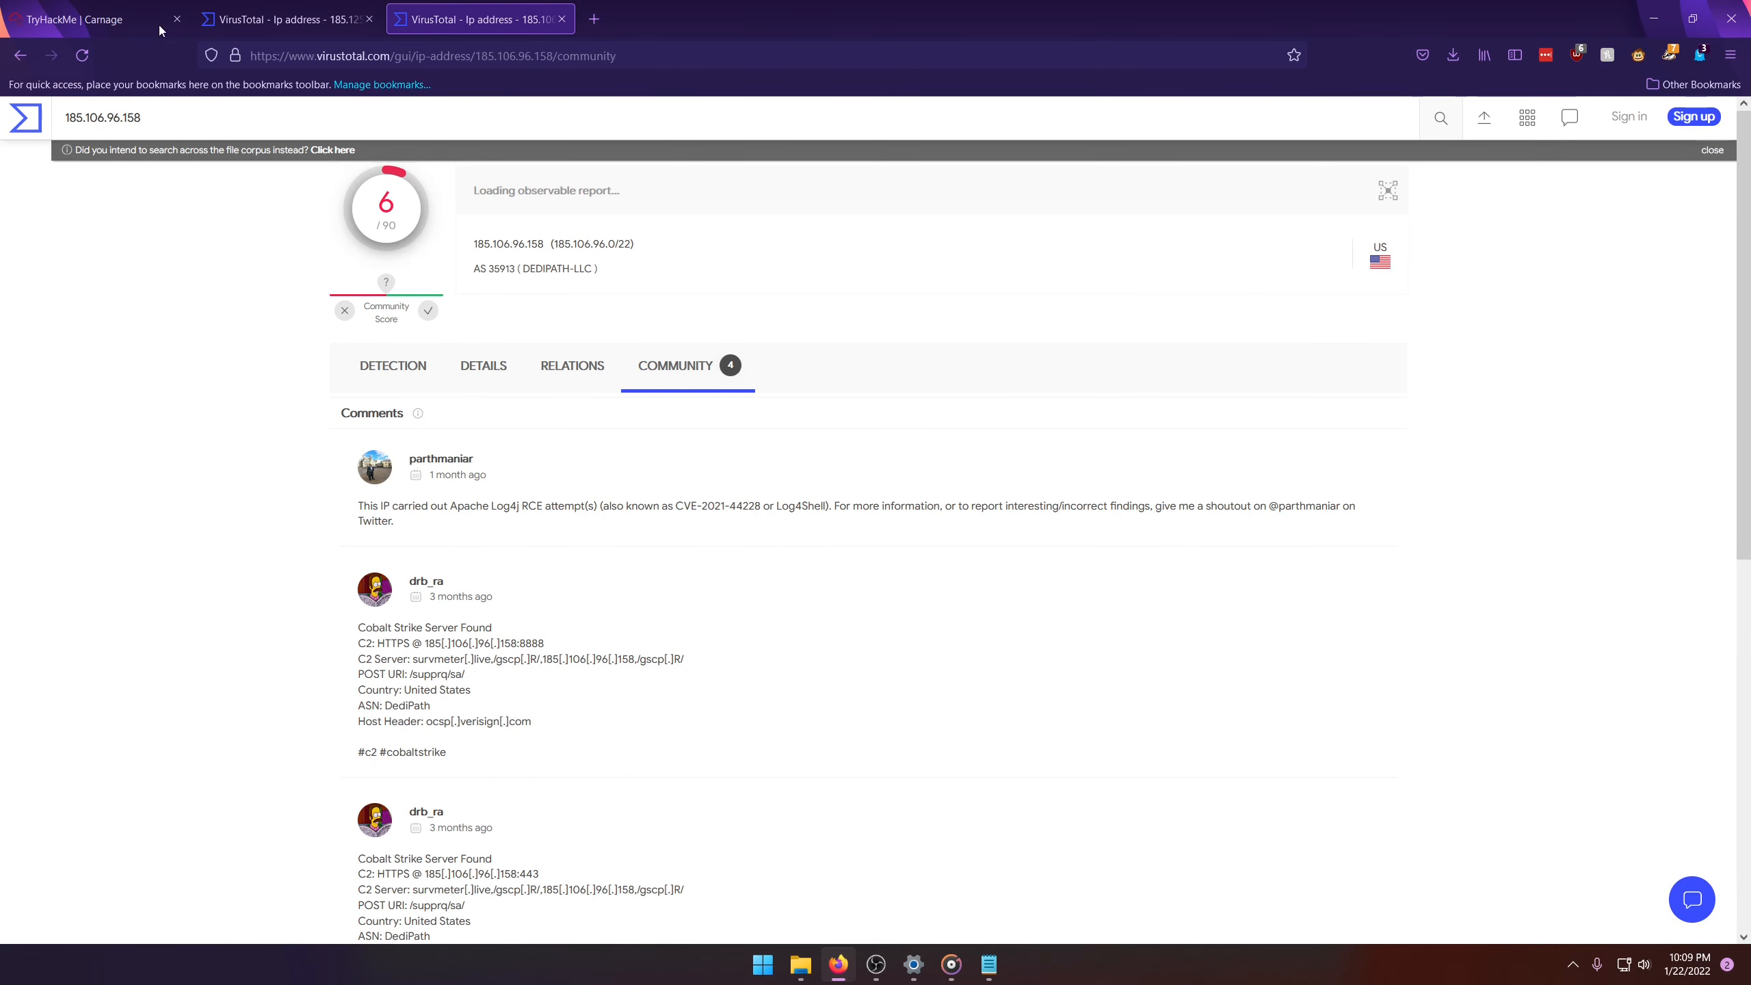
left_click(308, 21)
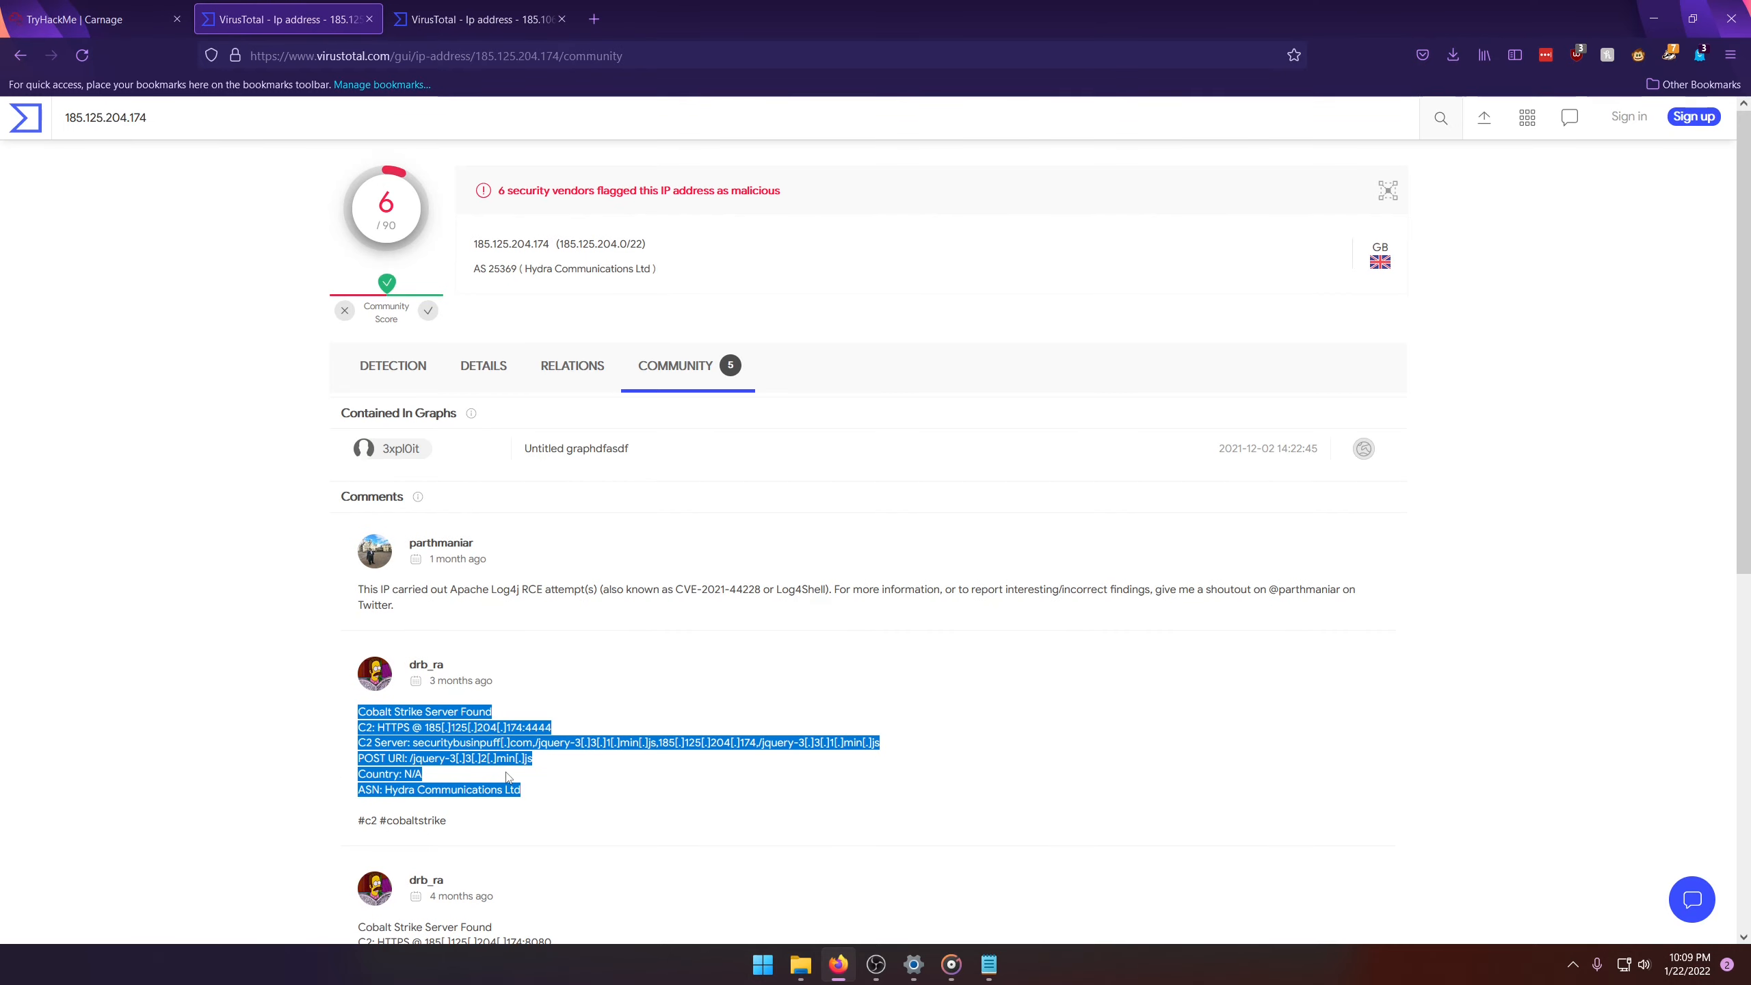
left_click(475, 19)
left_click(296, 19)
left_click(102, 7)
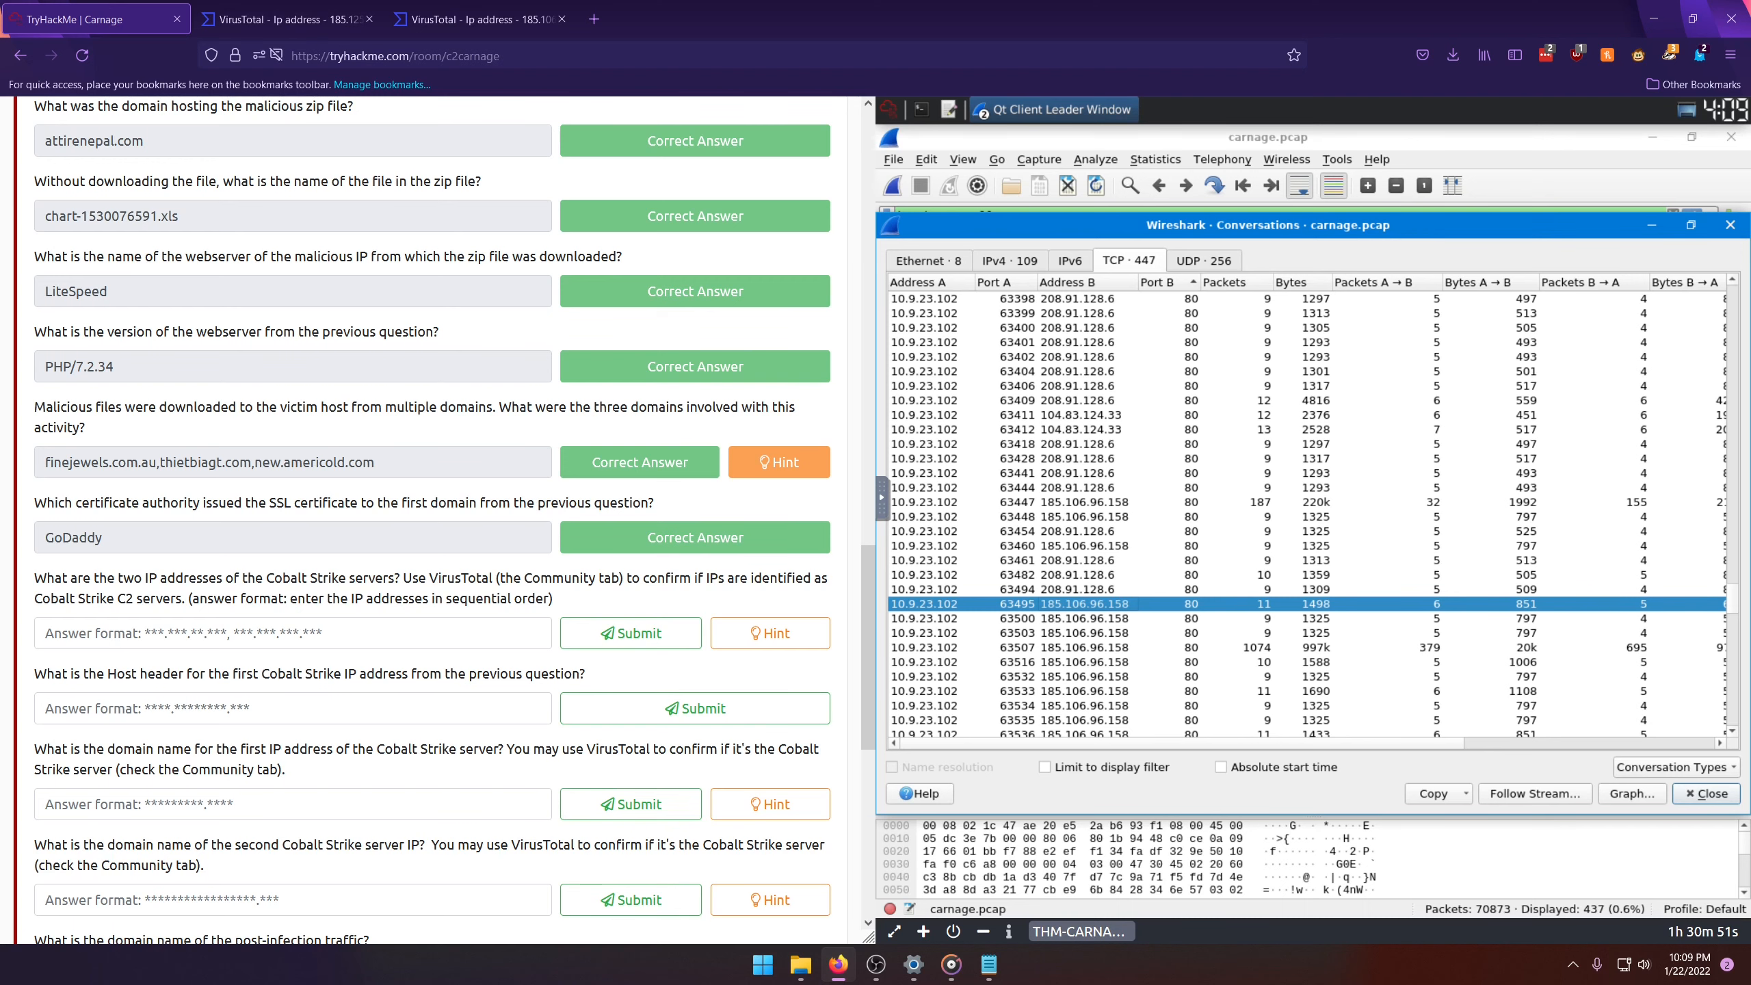
scroll(1262, 527, "up", 3)
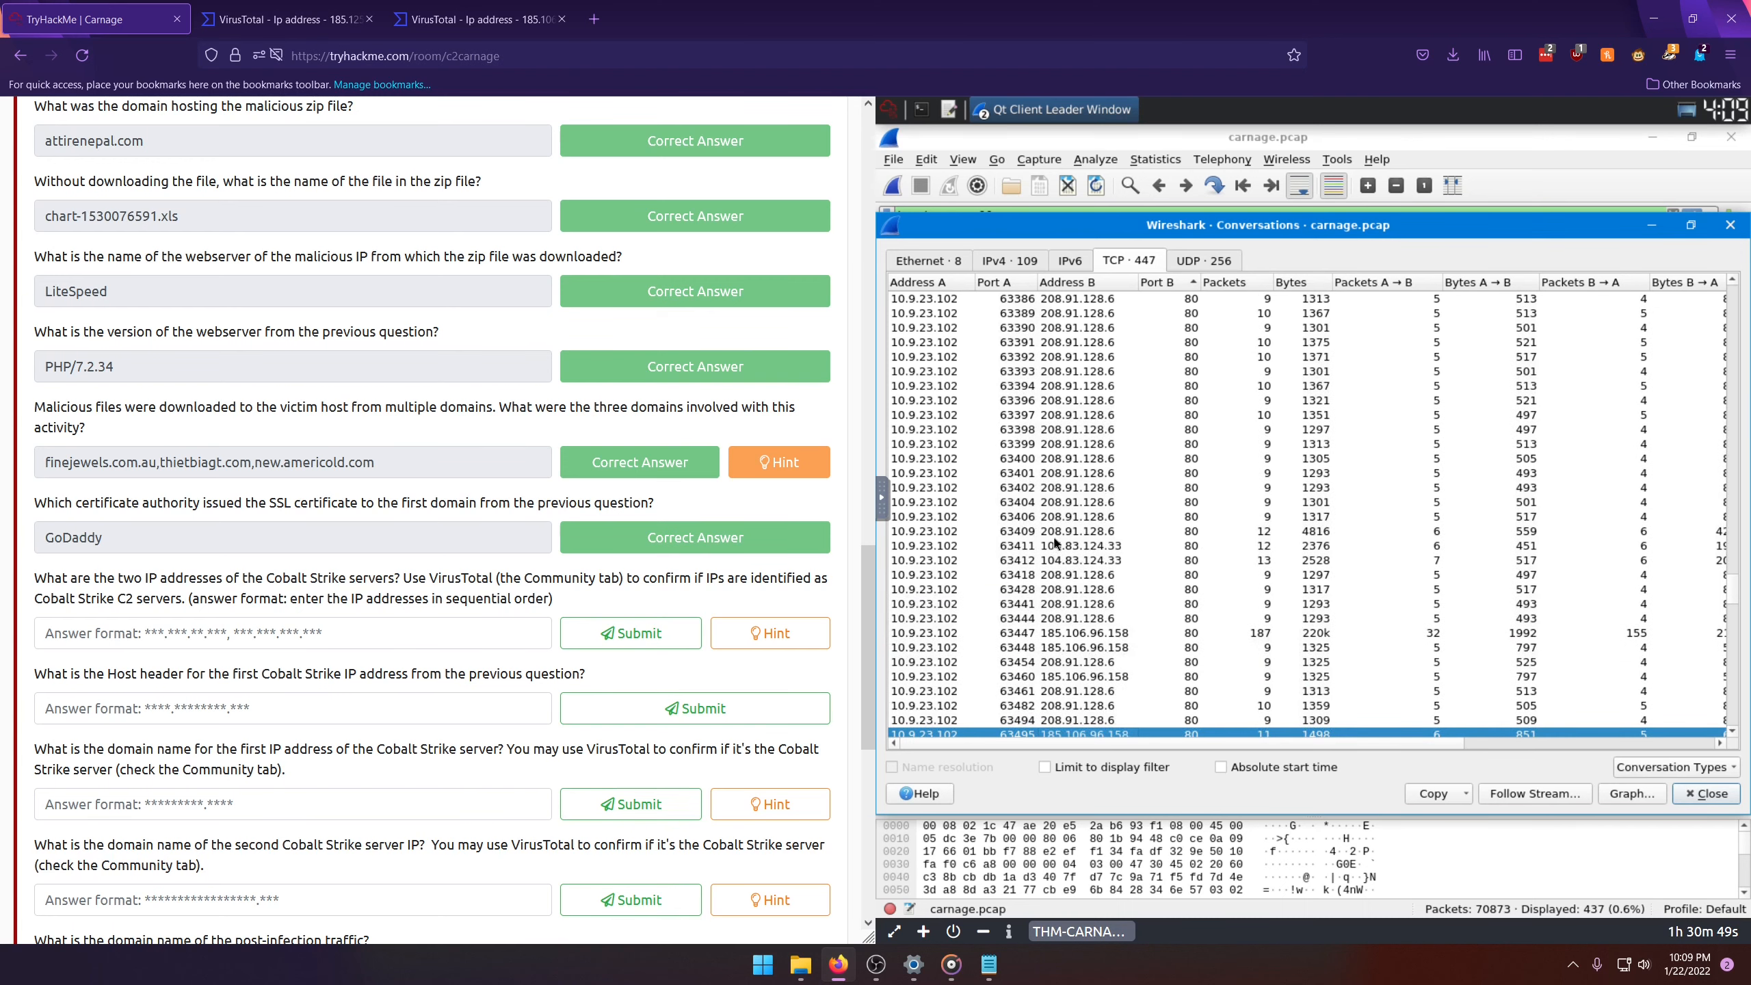
scroll(1057, 529, "down", 2)
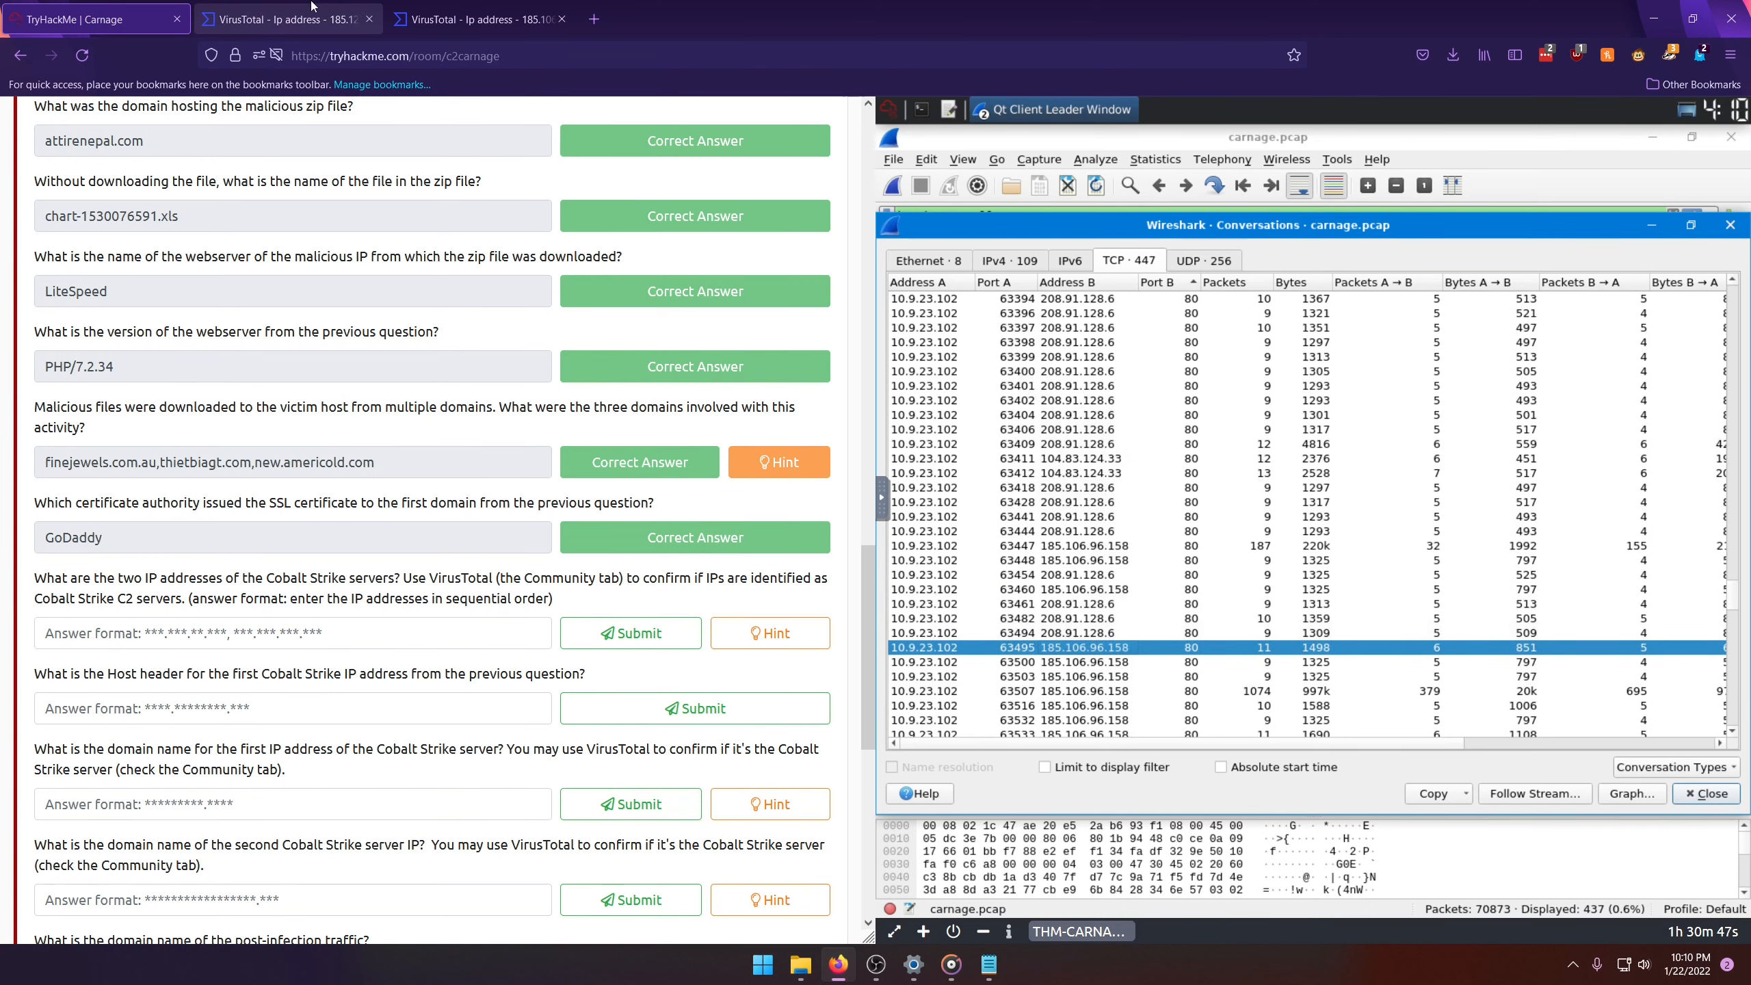
Step: Copy 185.125.204.174 from its VirusTotal report into the TryHackMe answer for the two Cobalt Strike server IPs
left_click(288, 18)
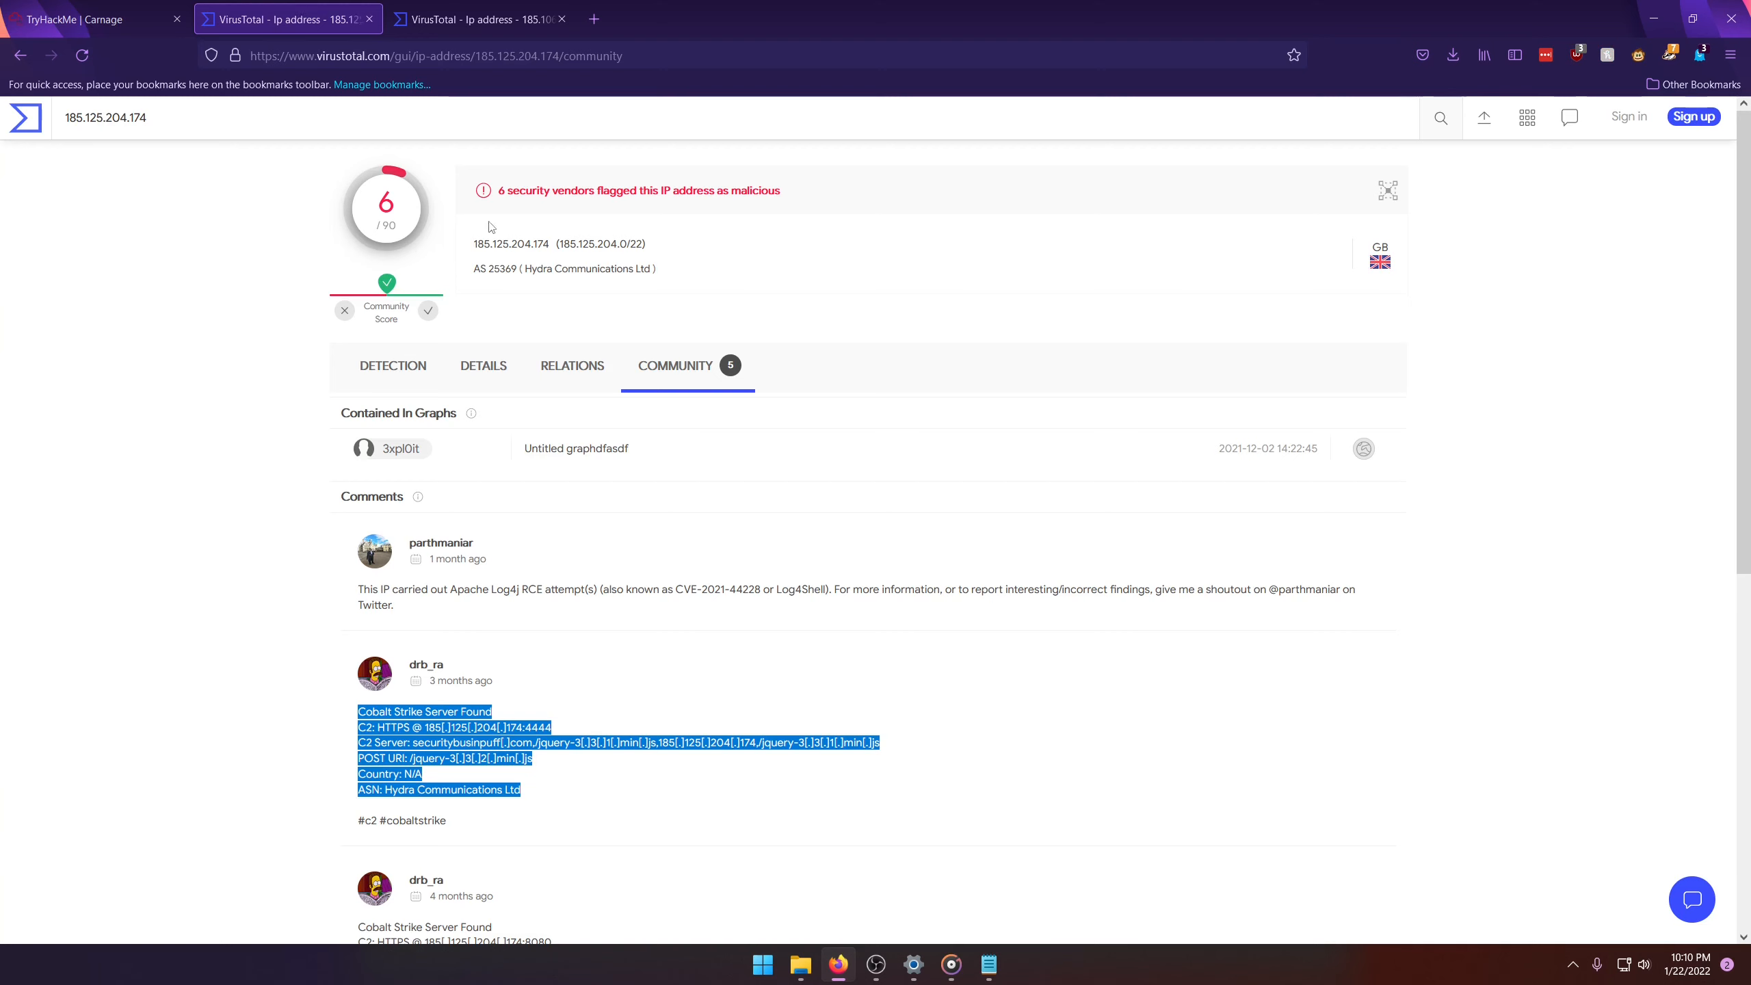
left_click_drag(473, 245, 550, 247)
key("ctrl+c")
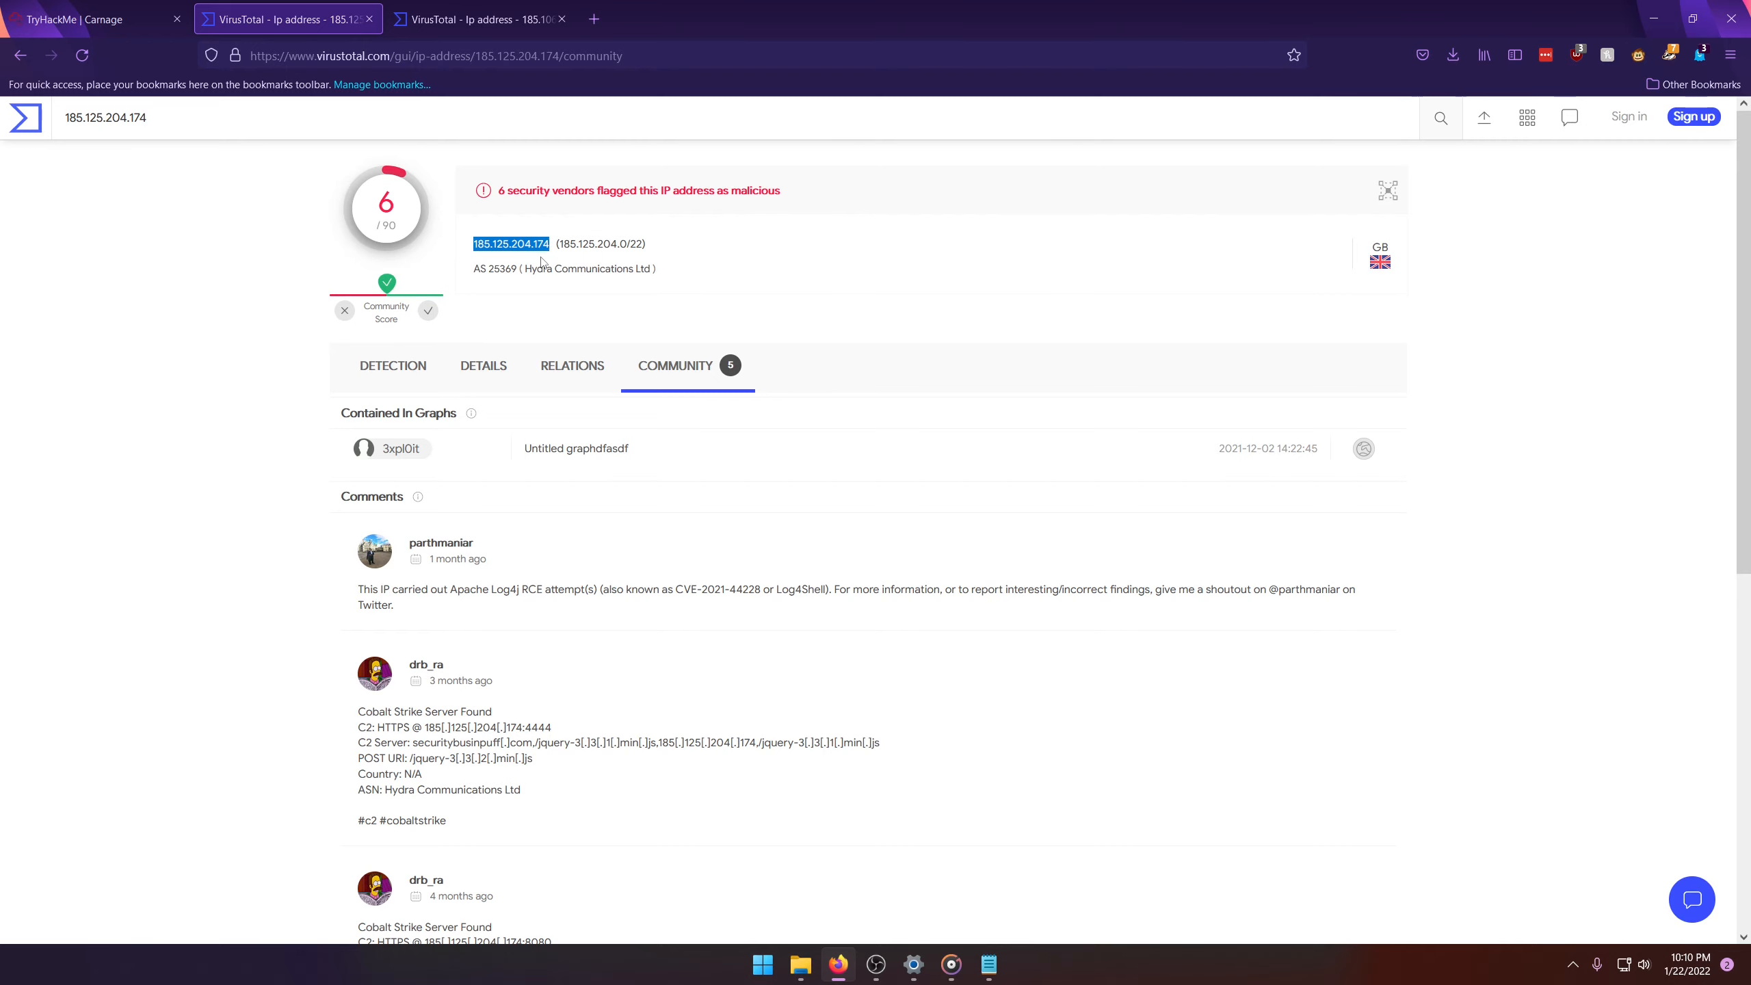
left_click(36, 7)
left_click(285, 641)
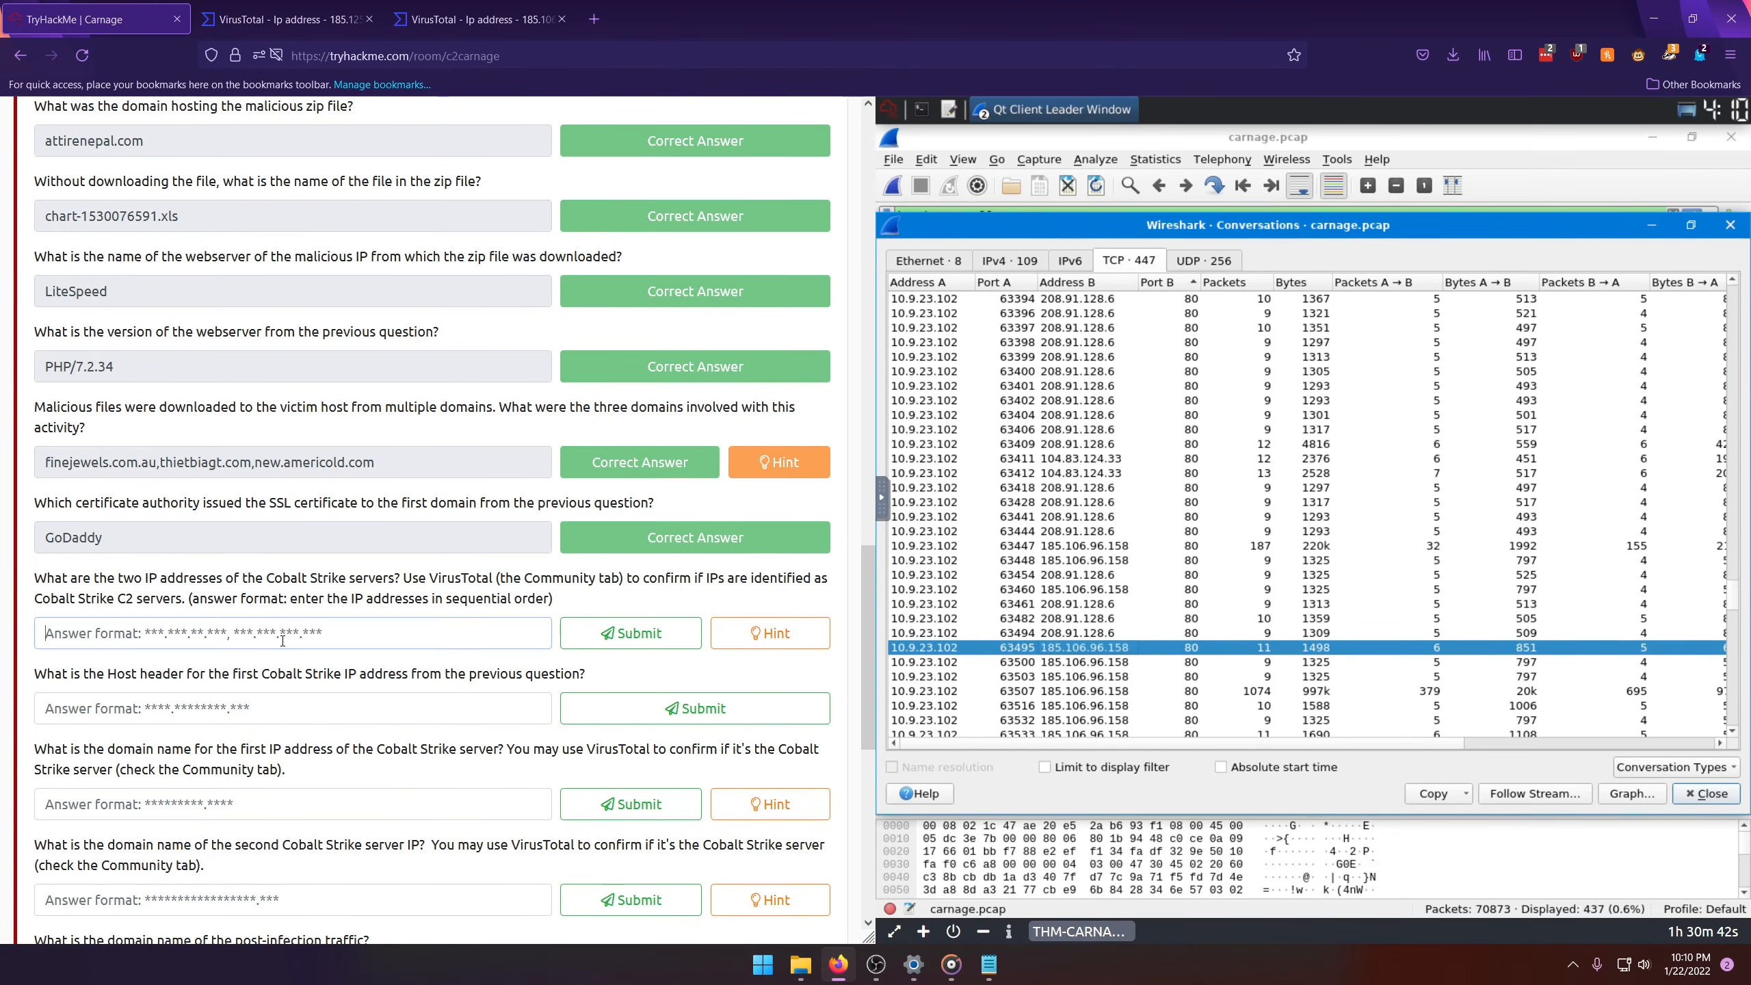
key("ctrl+v")
Step: Insert 185.106.96.158 from its VirusTotal report ahead of the first IP, separated by a comma, and submit the answer
left_click(476, 18)
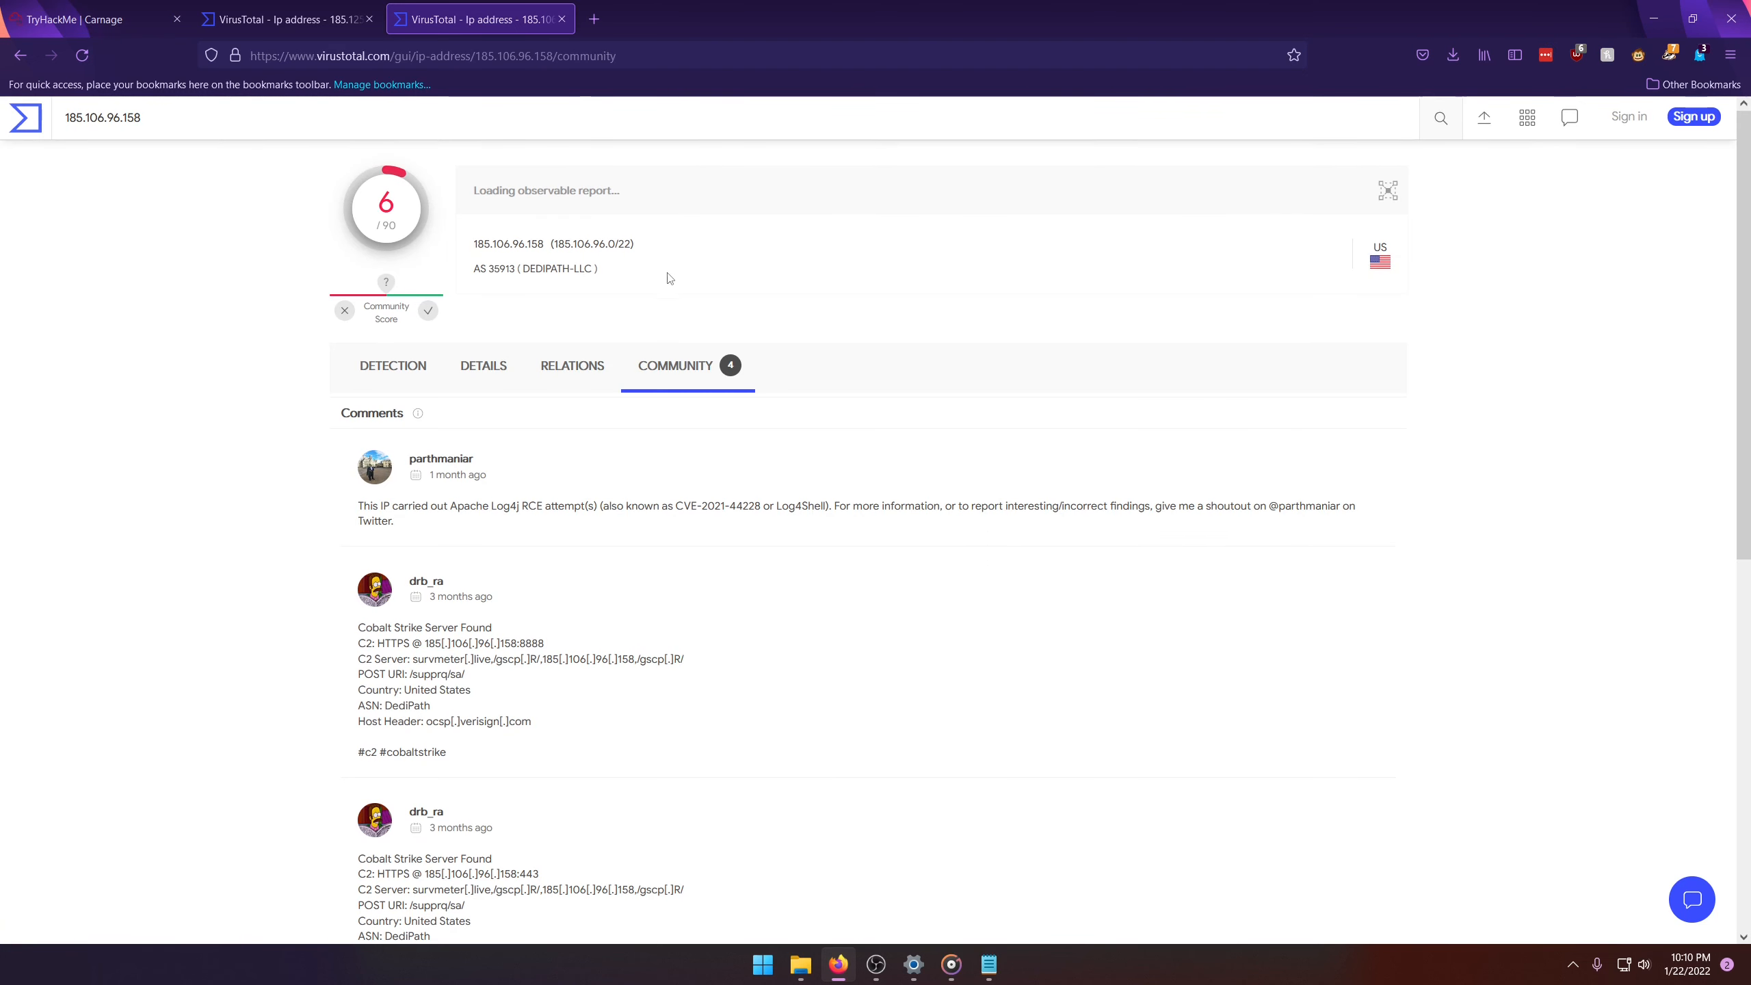
left_click_drag(474, 244, 541, 248)
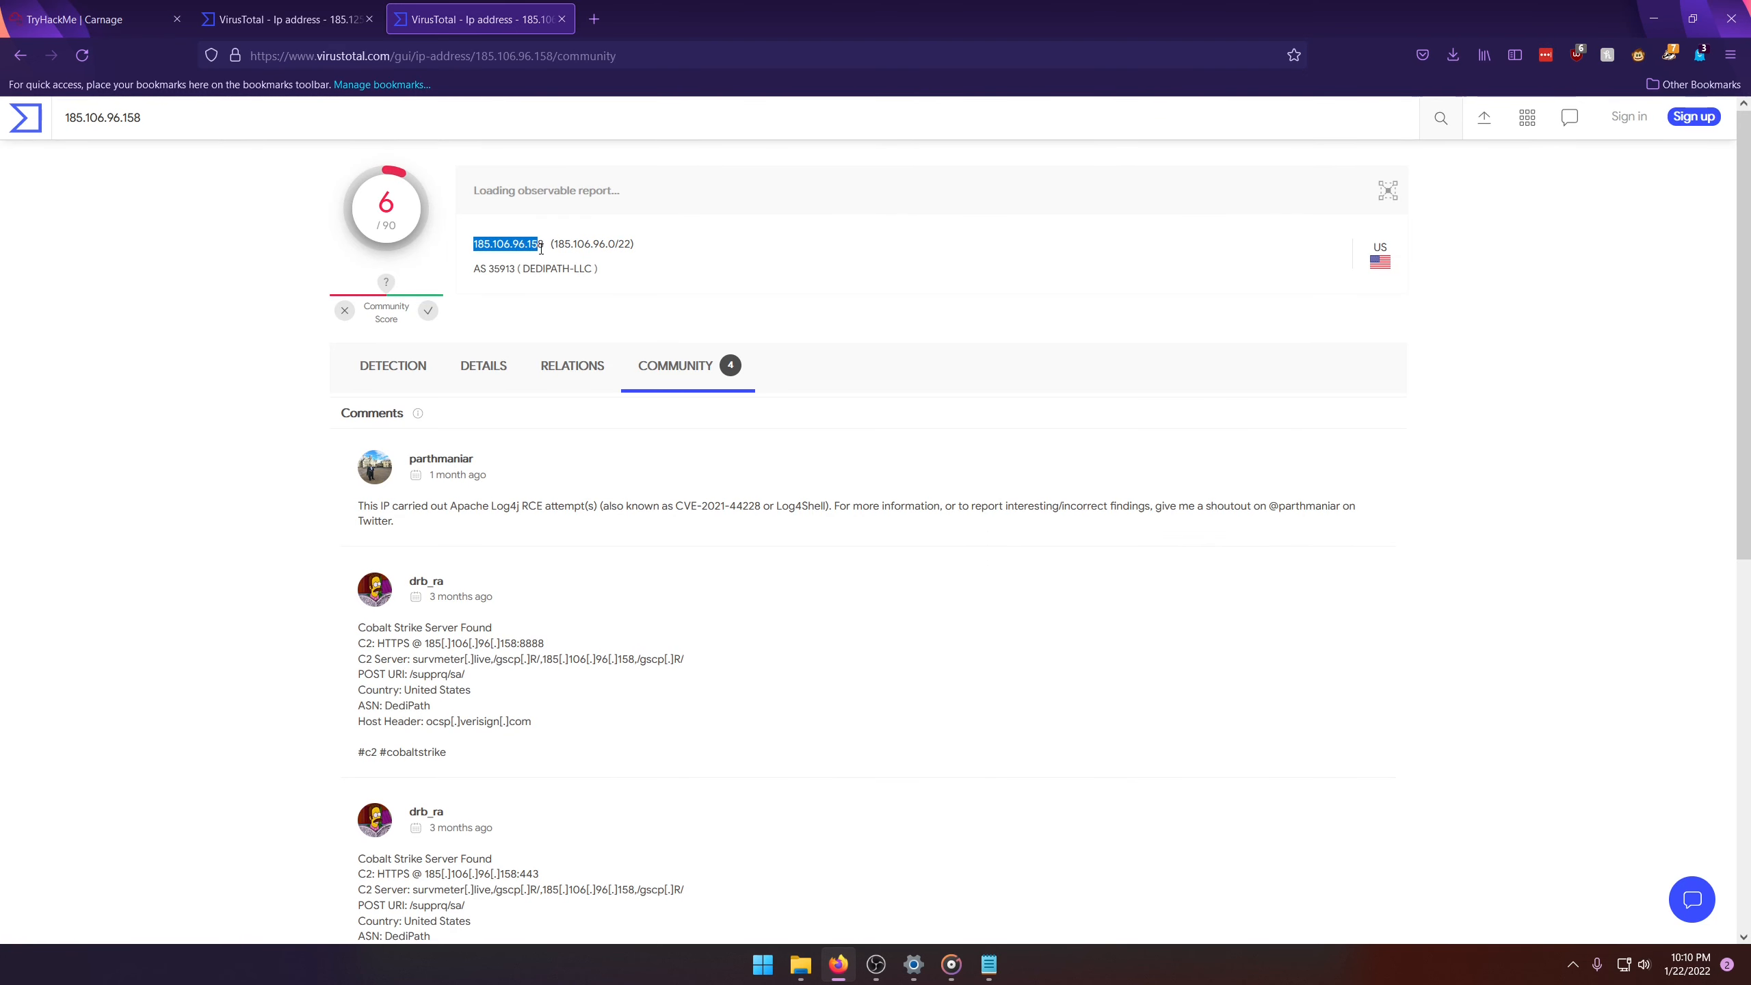
left_click(76, 19)
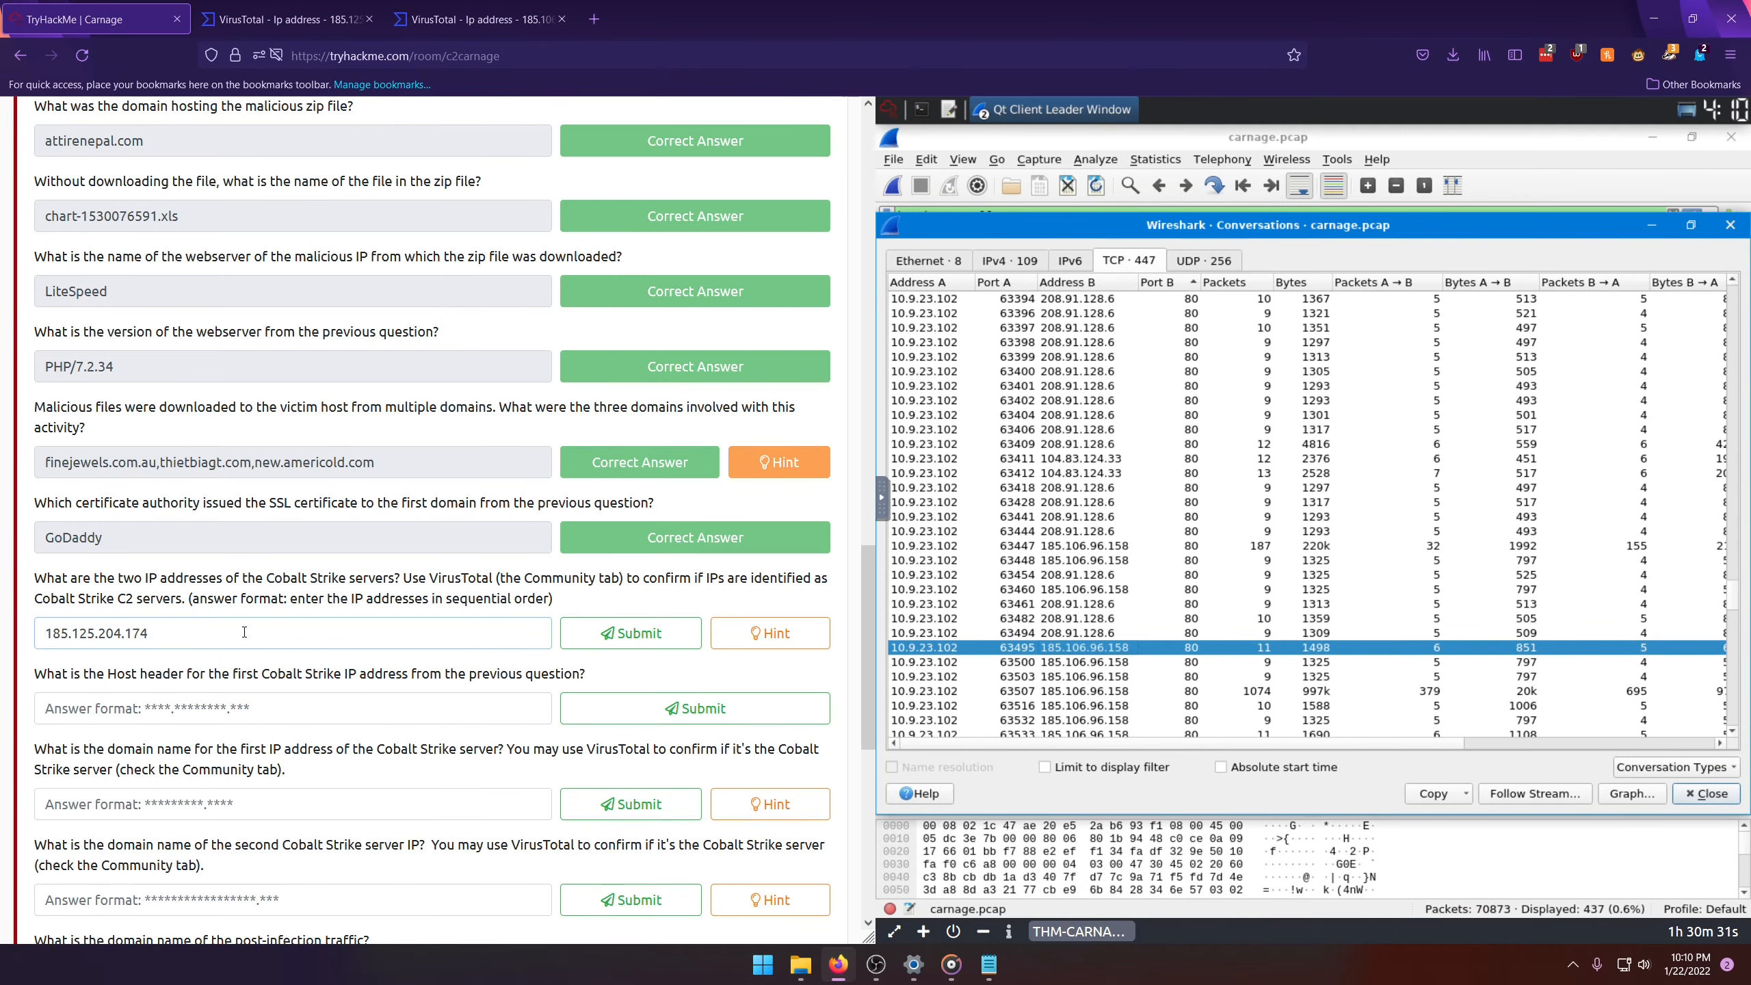
type("185.106.96.158")
type(",")
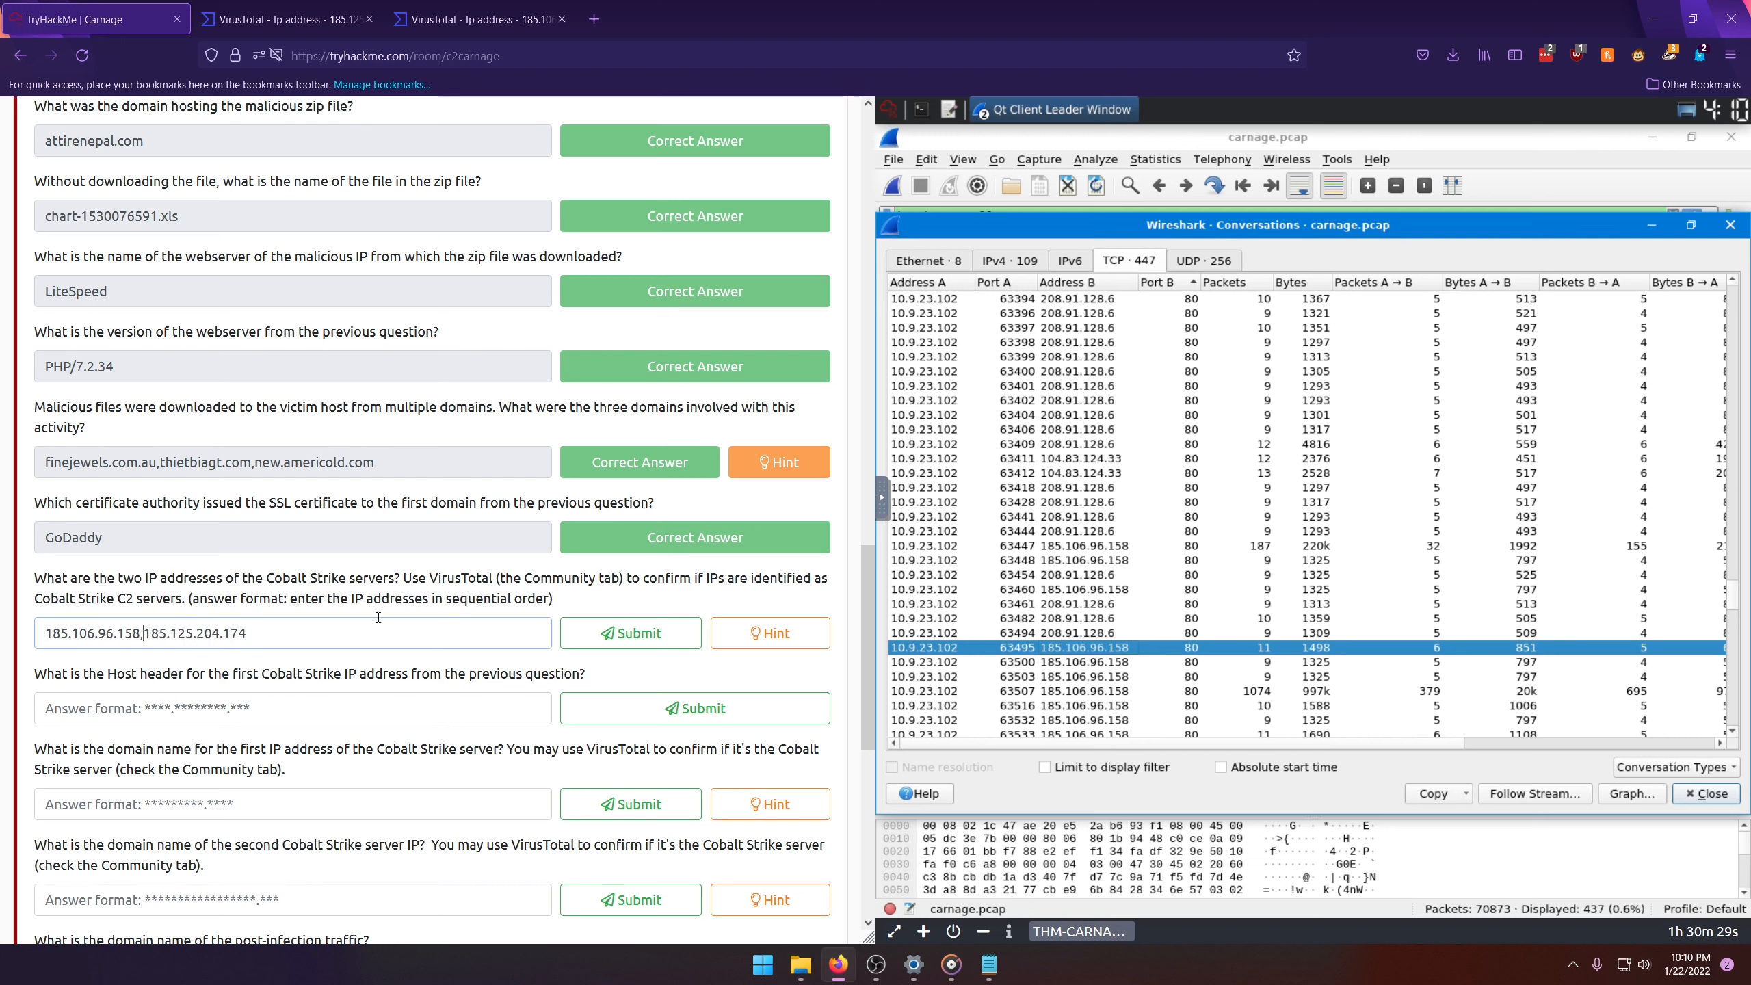
left_click(630, 632)
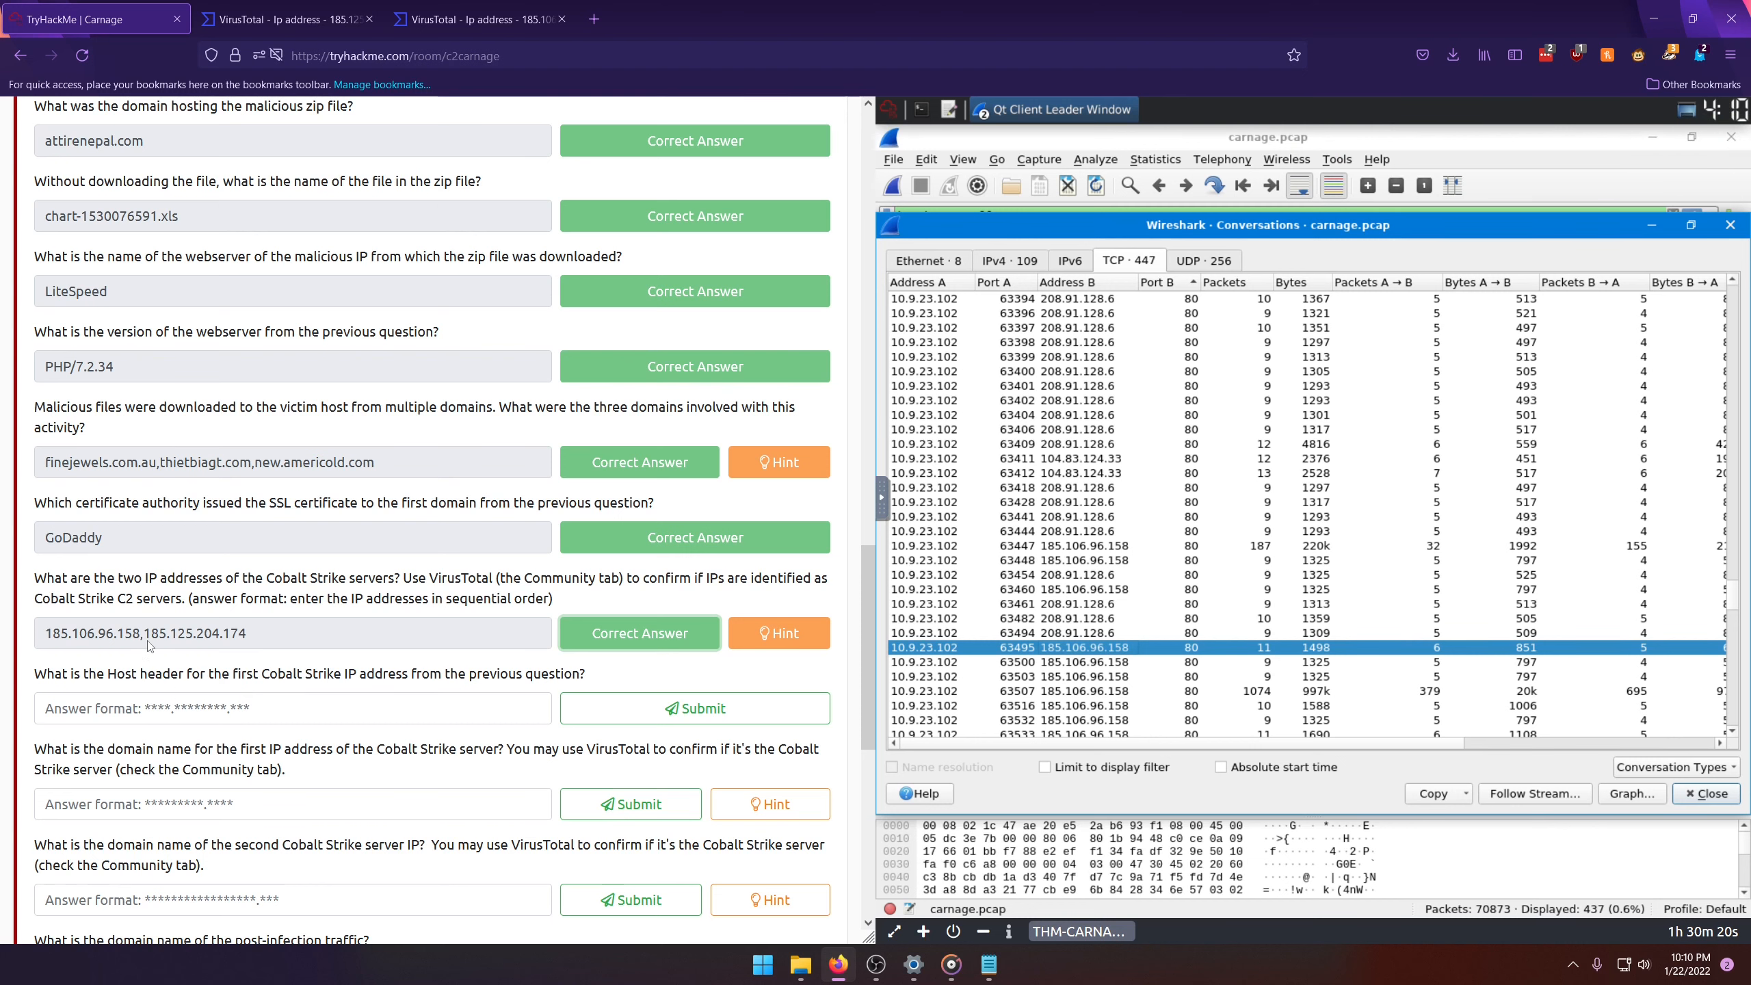
Step: Close the Wireshark conversations window and filter the packets with ip.addr == 185.106.96.158
left_click(1731, 226)
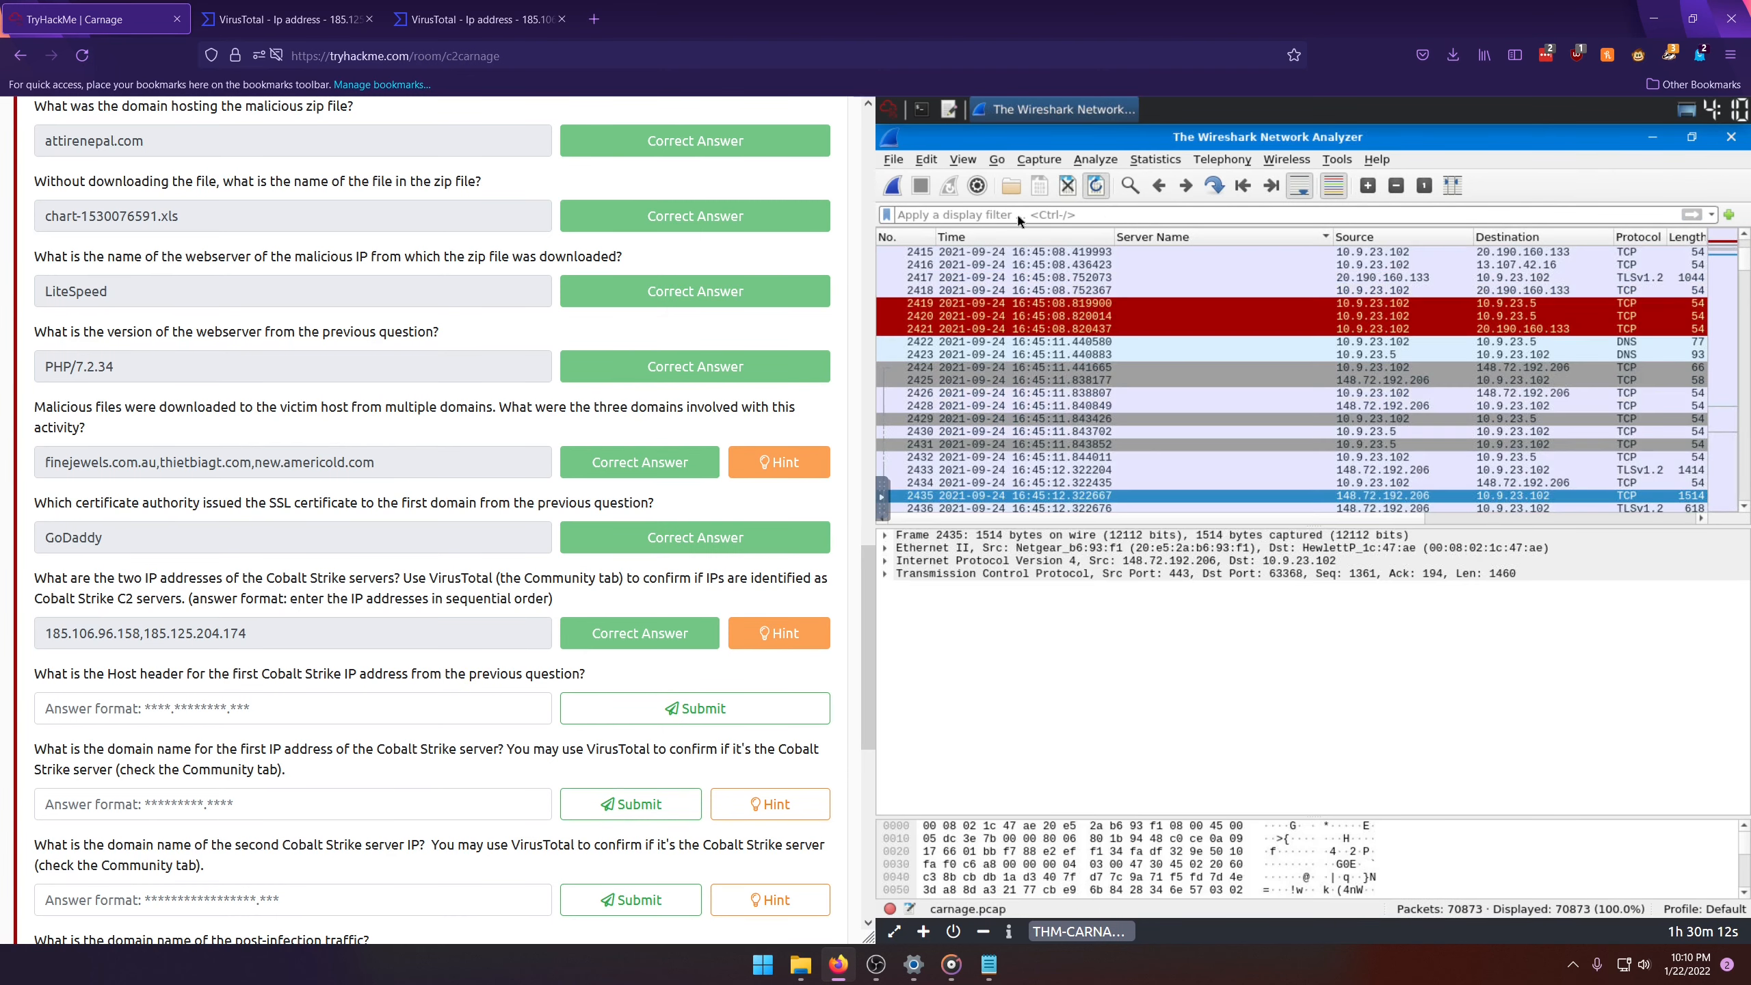
type("ip.addr")
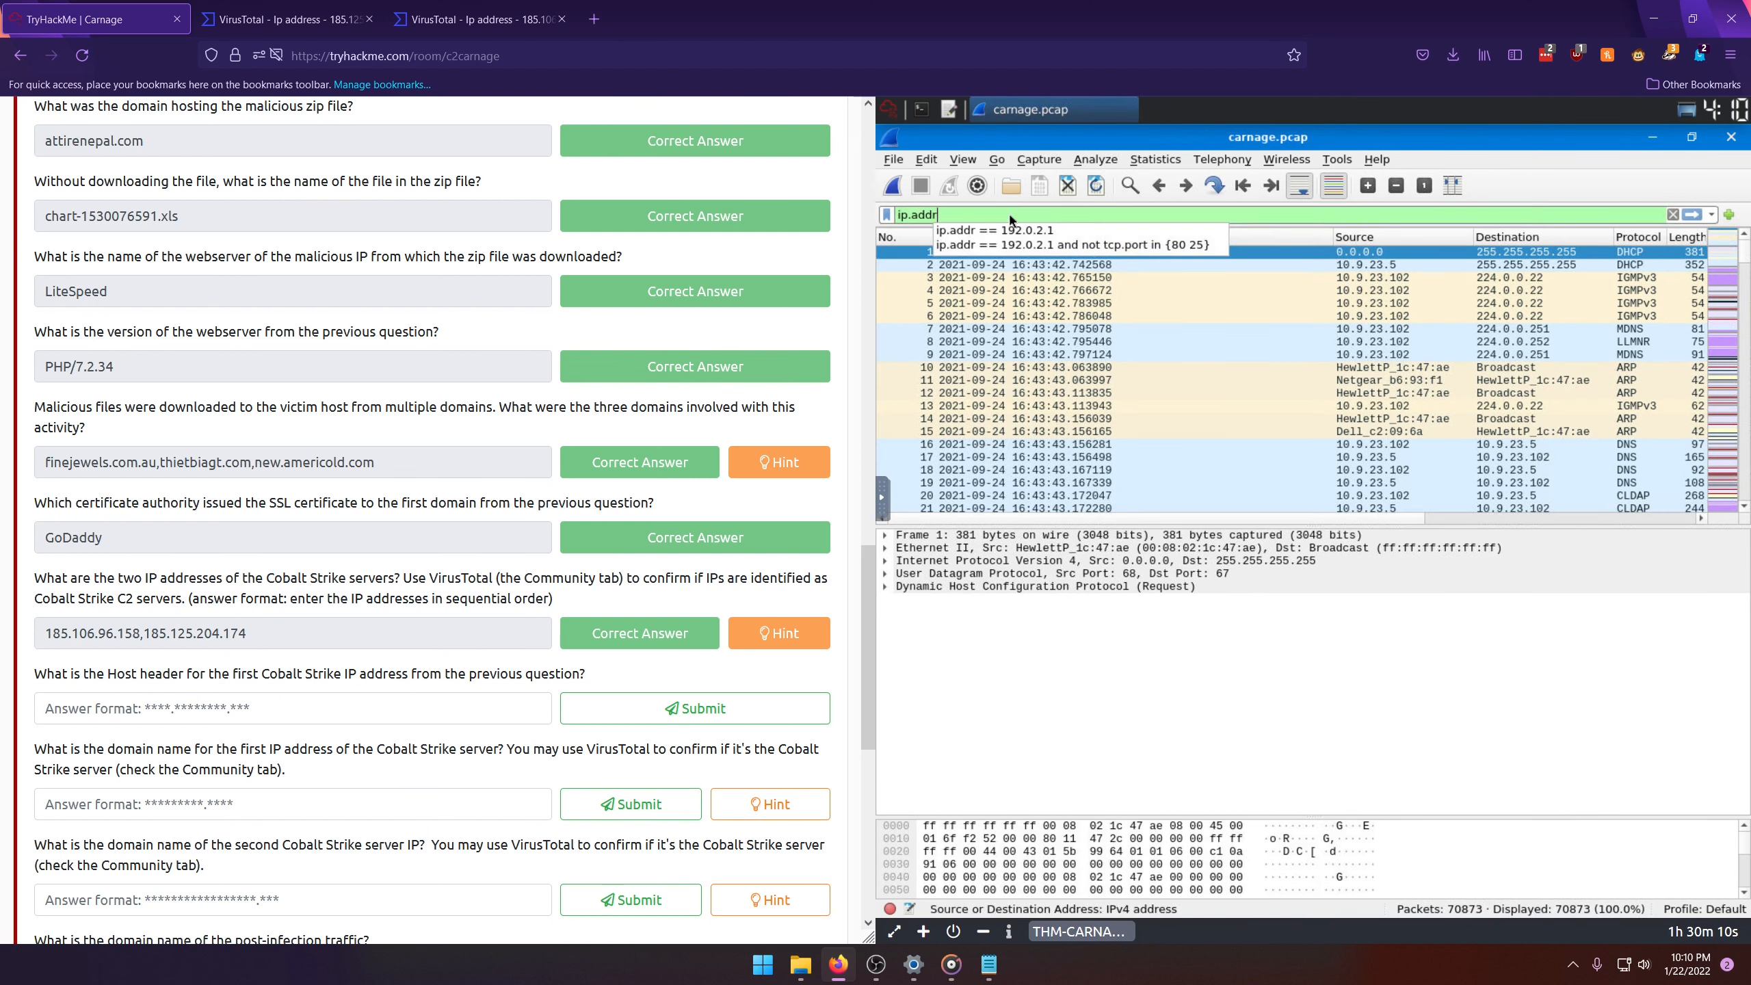
type(" == ")
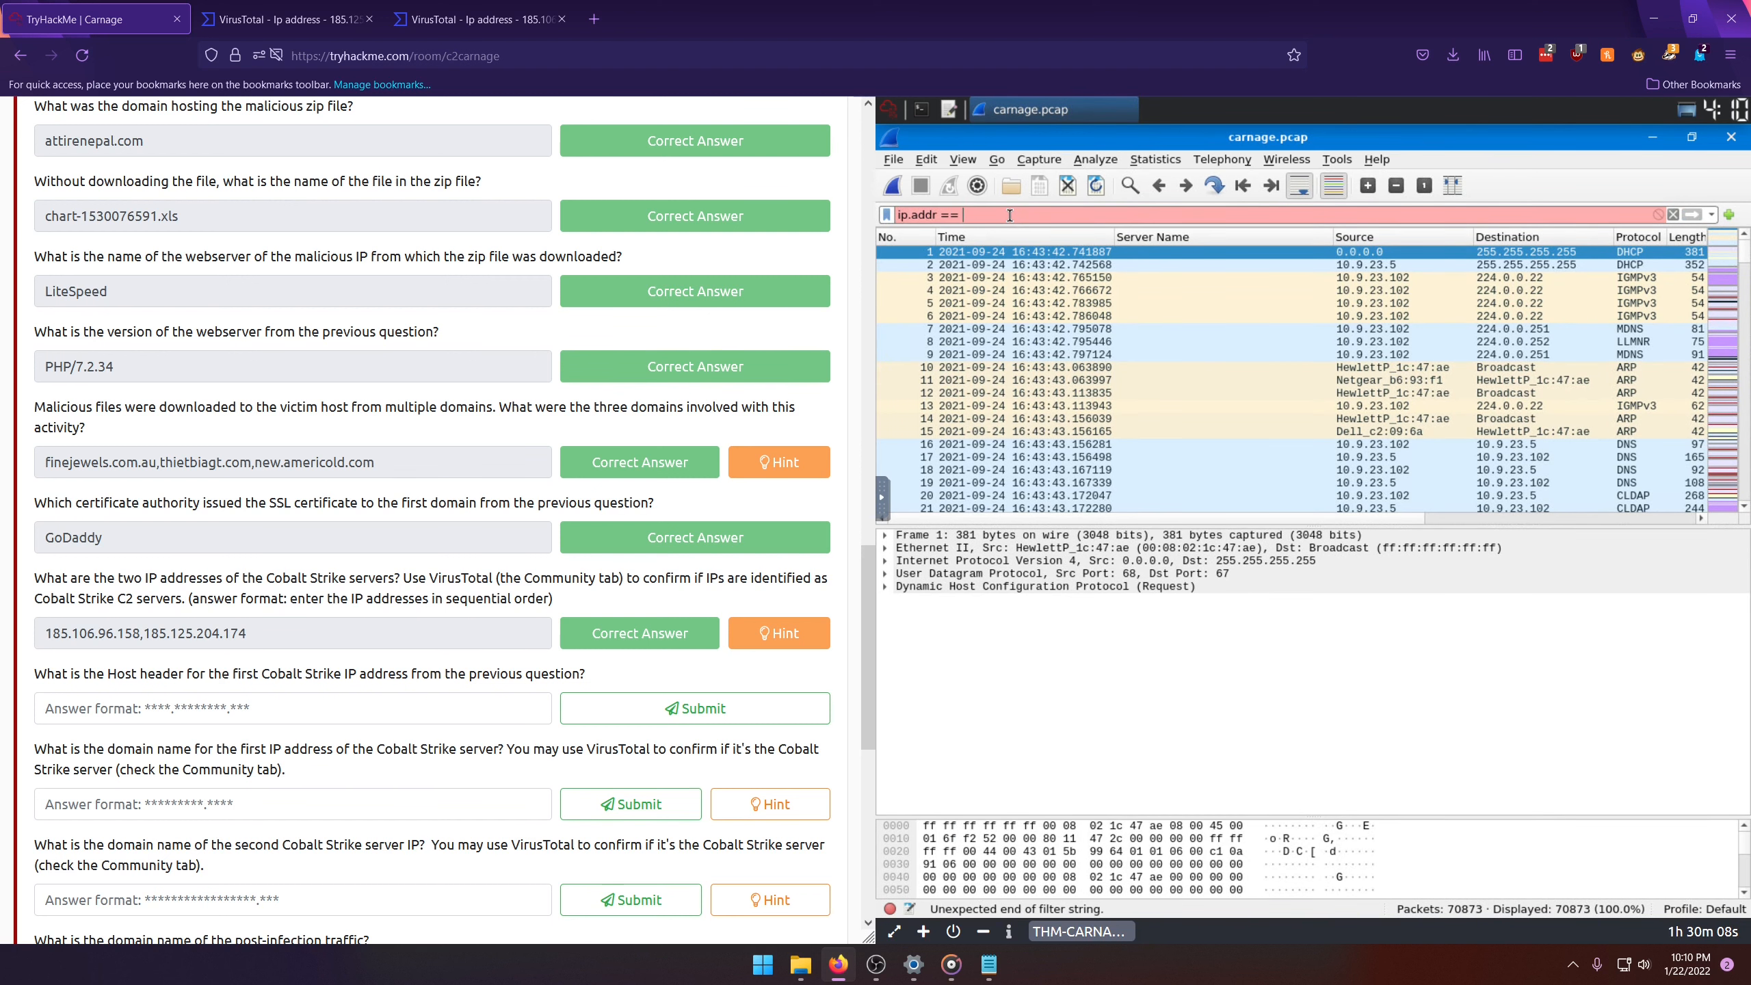
type("185.105")
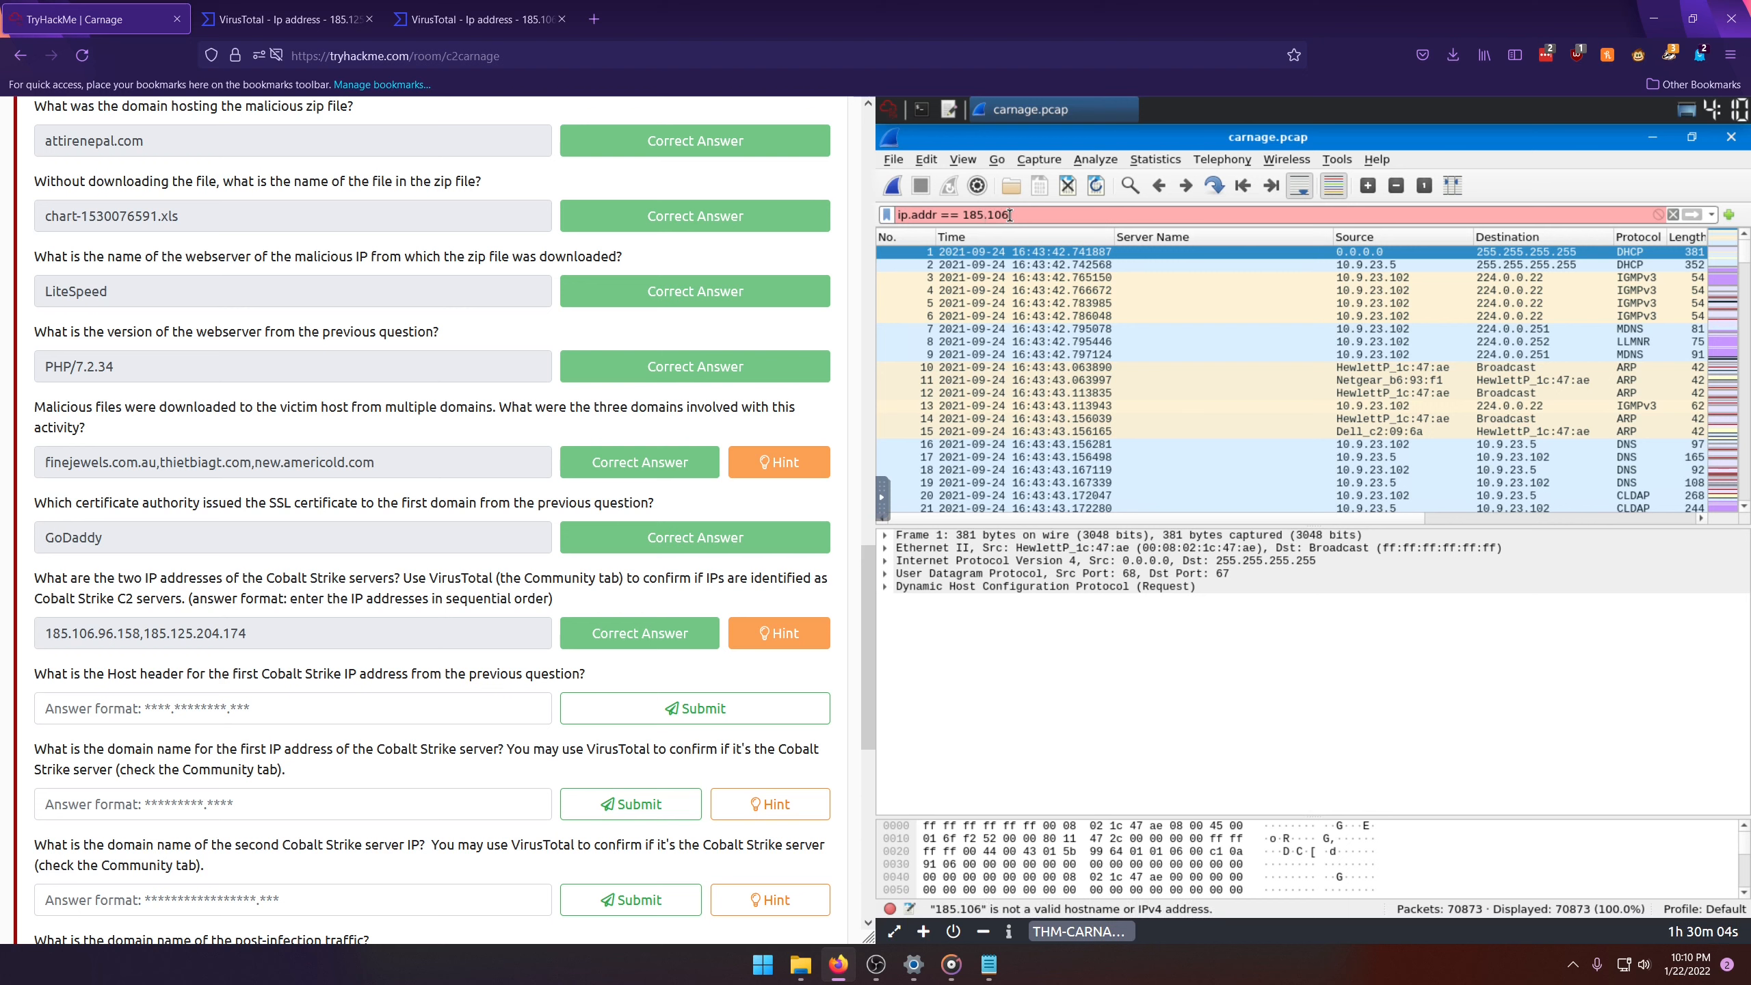
type(".96.158")
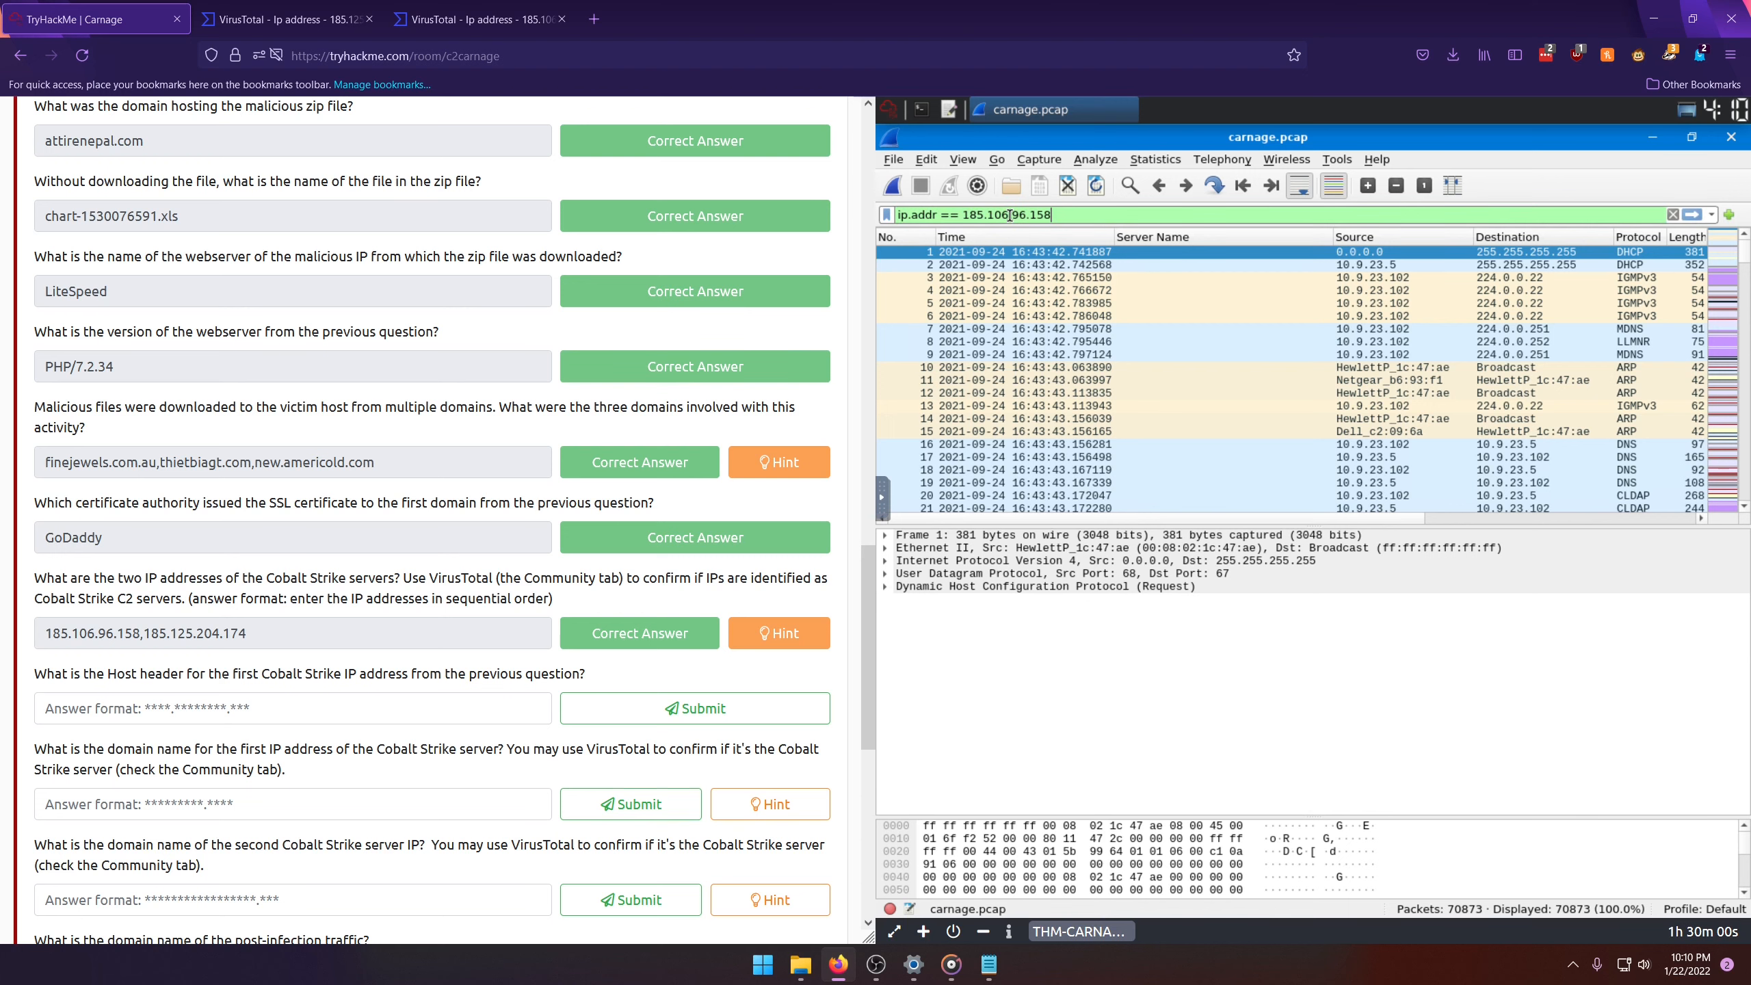
key("Return")
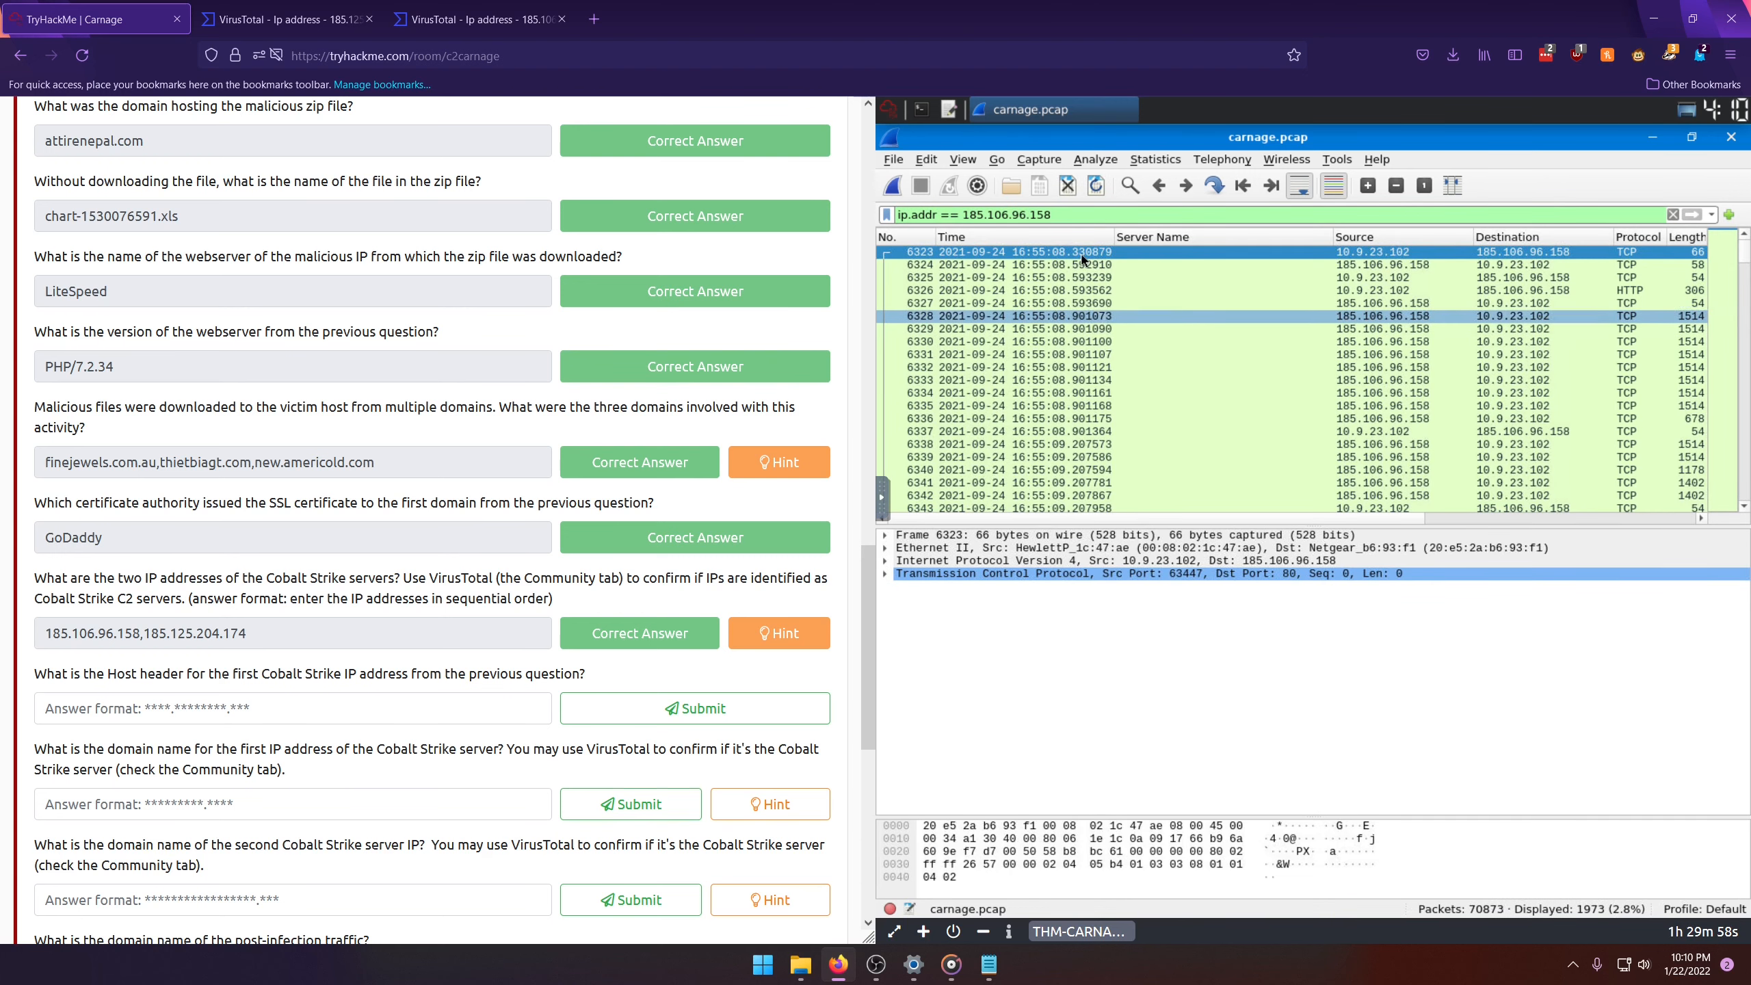
Step: Follow the TCP stream of the first filtered packet and copy its Host header value
right_click(1045, 250)
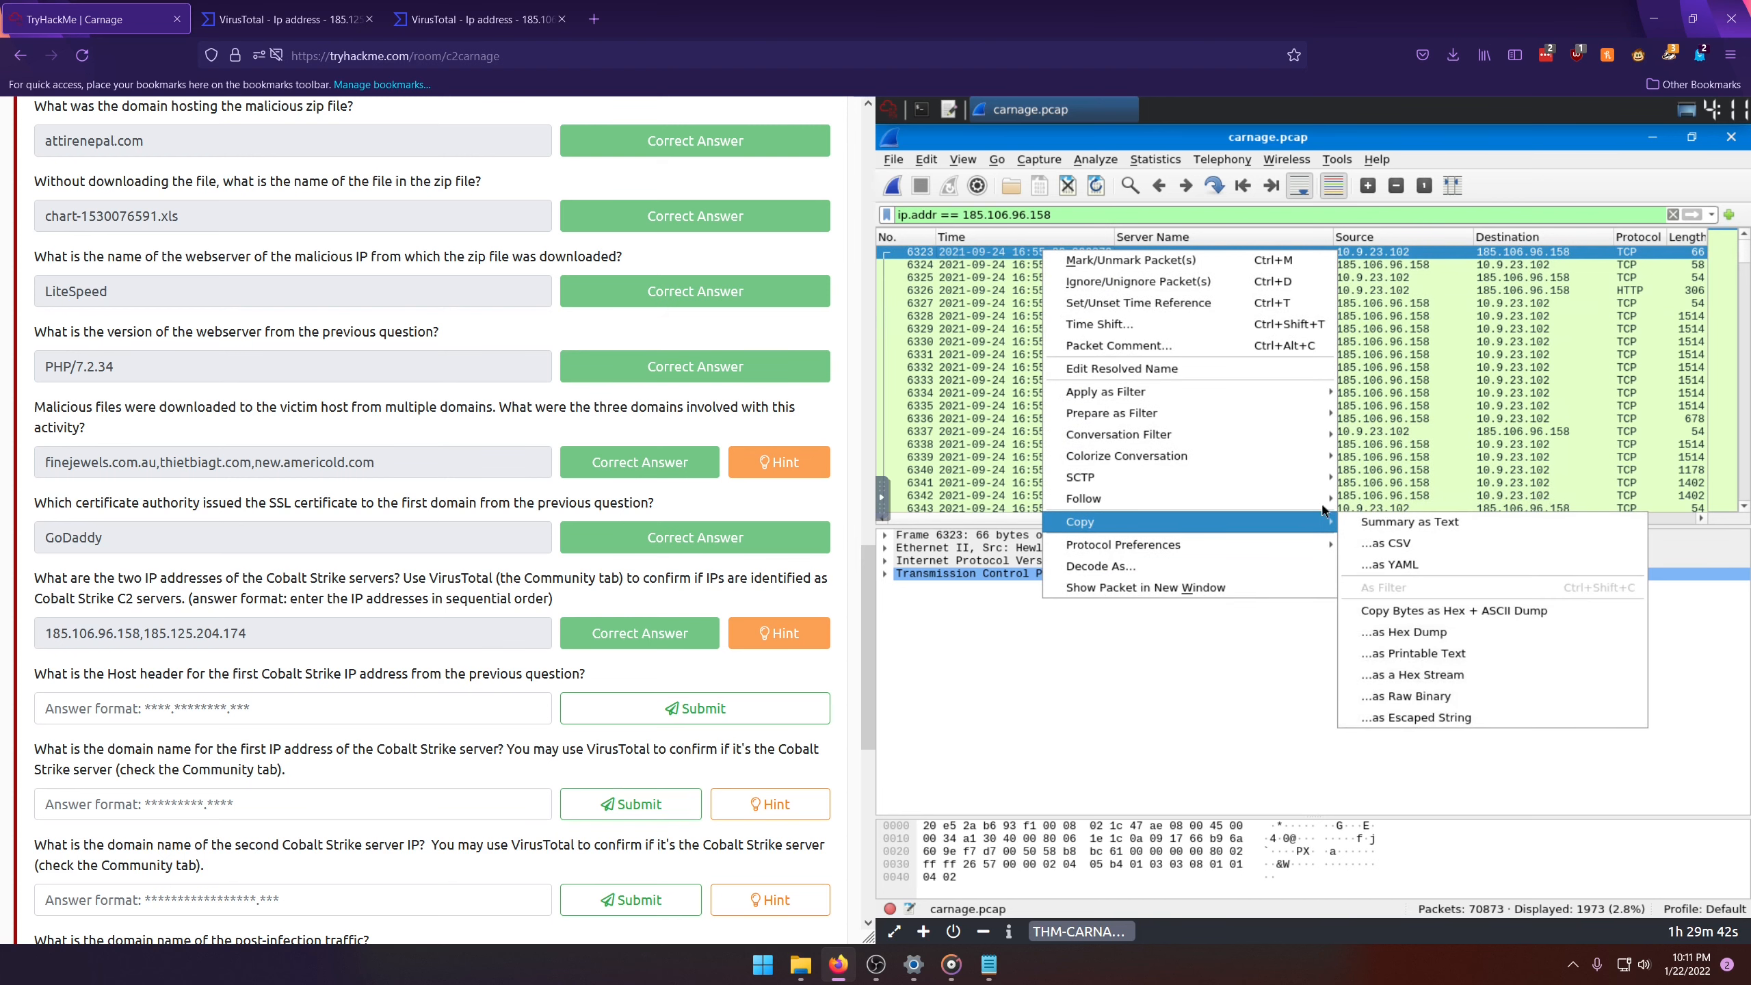
mouse_move(1258, 499)
left_click(1366, 502)
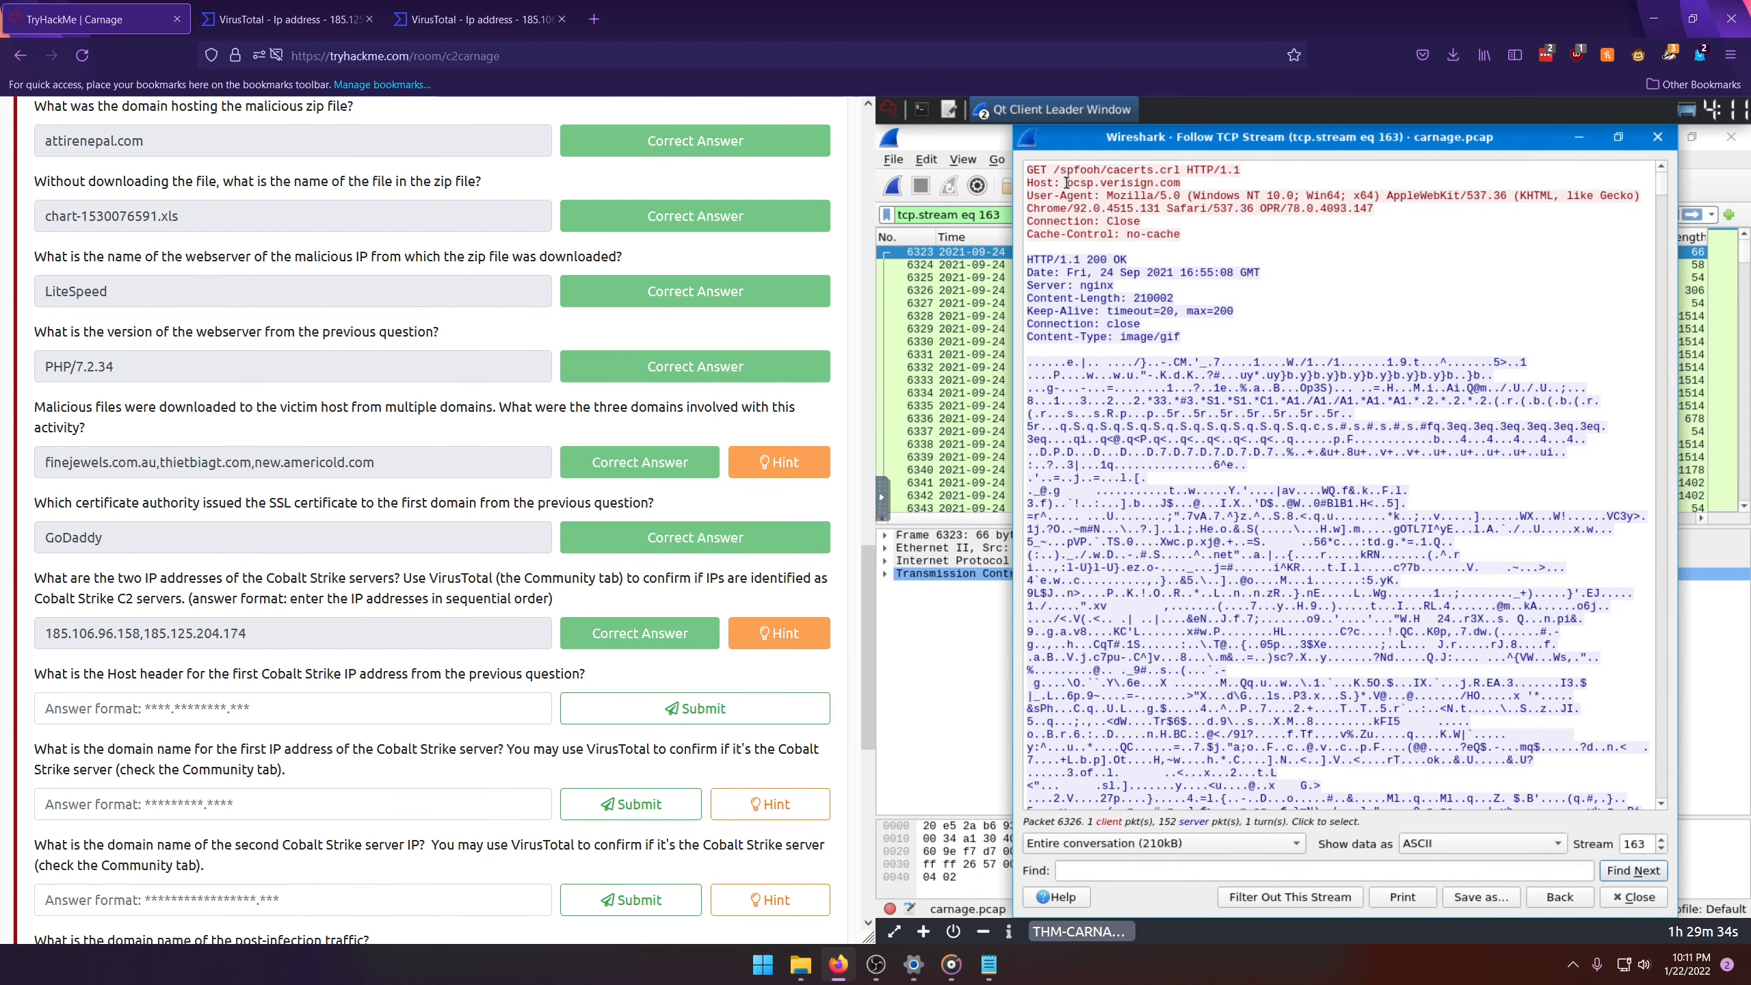
left_click_drag(1067, 183, 1165, 186)
key("ctrl+c")
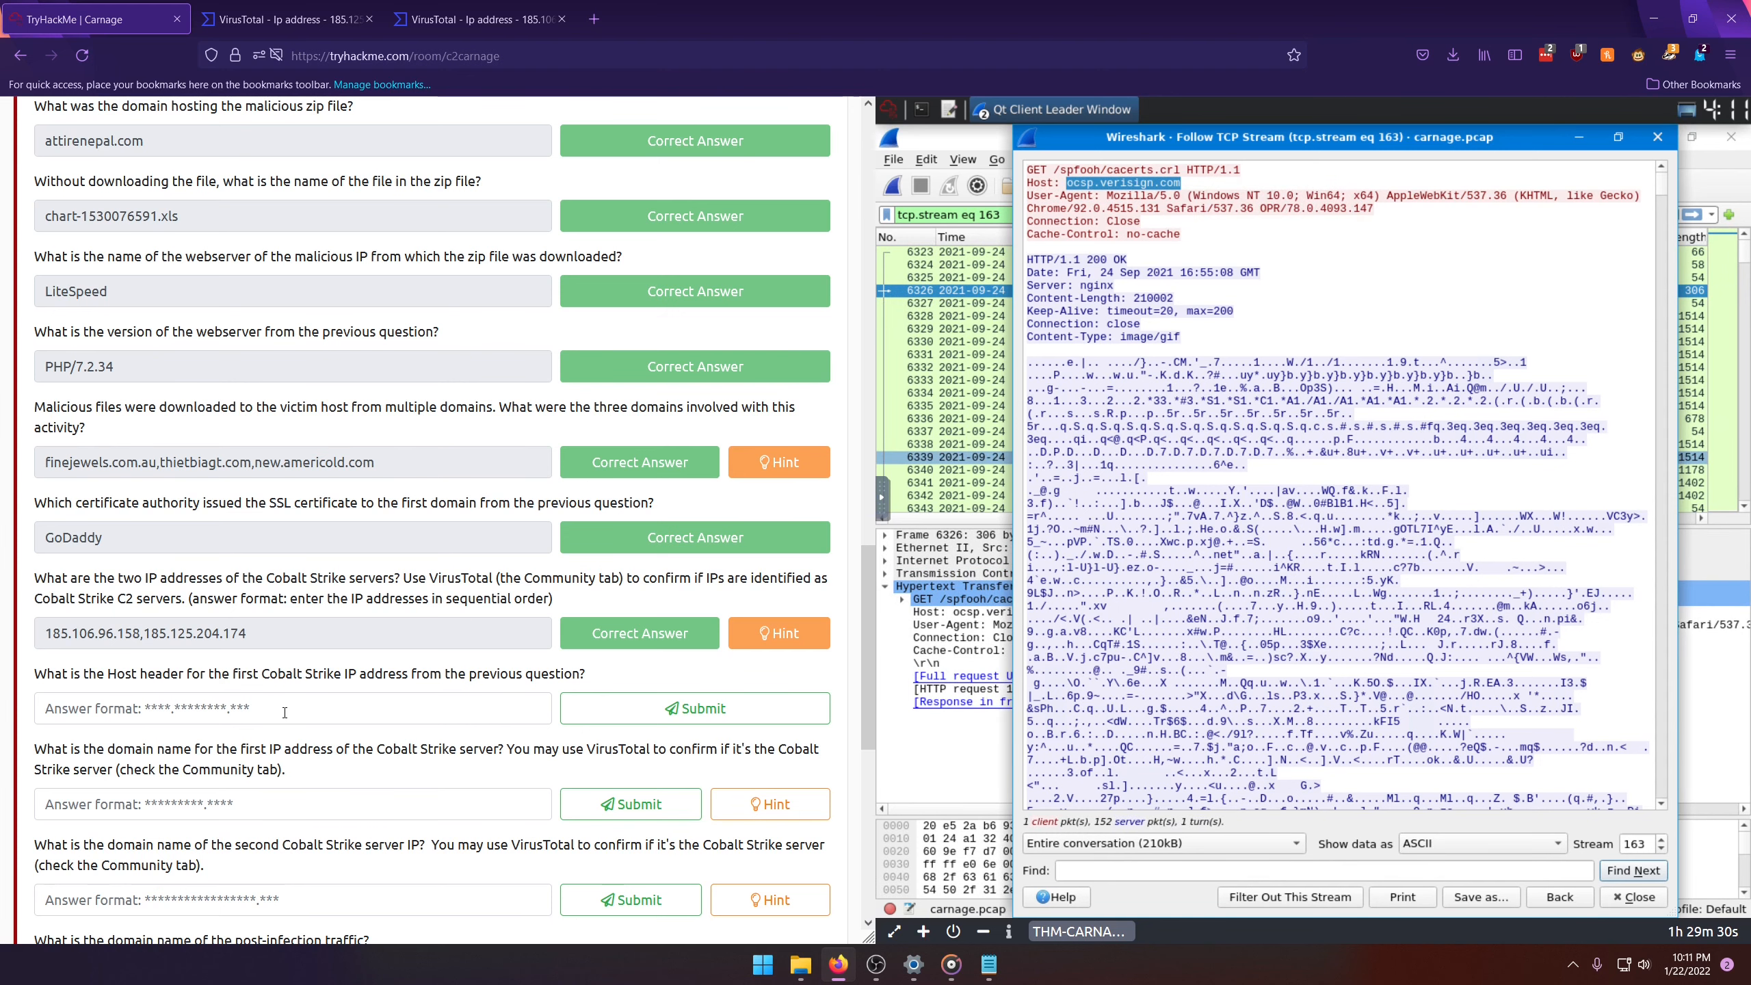
Step: Submit ocsp.verisign.com as the Host header answer for the first Cobalt Strike IP address
key("ctrl+b")
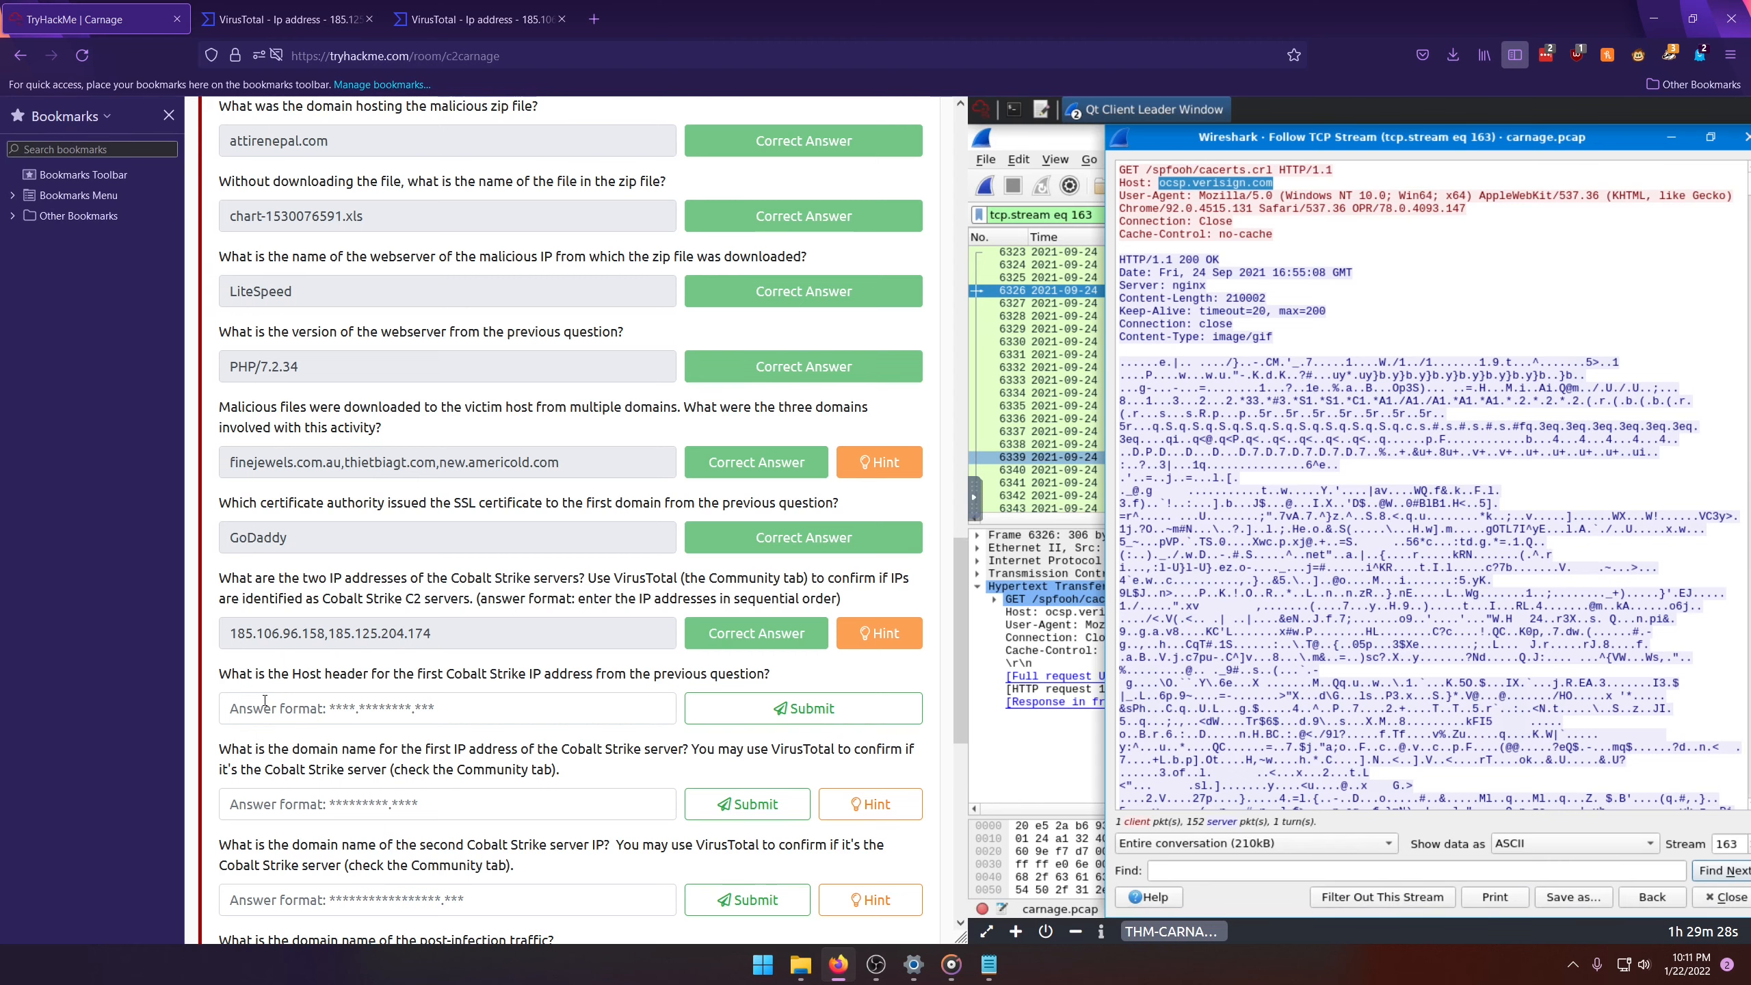
key("ctrl+b")
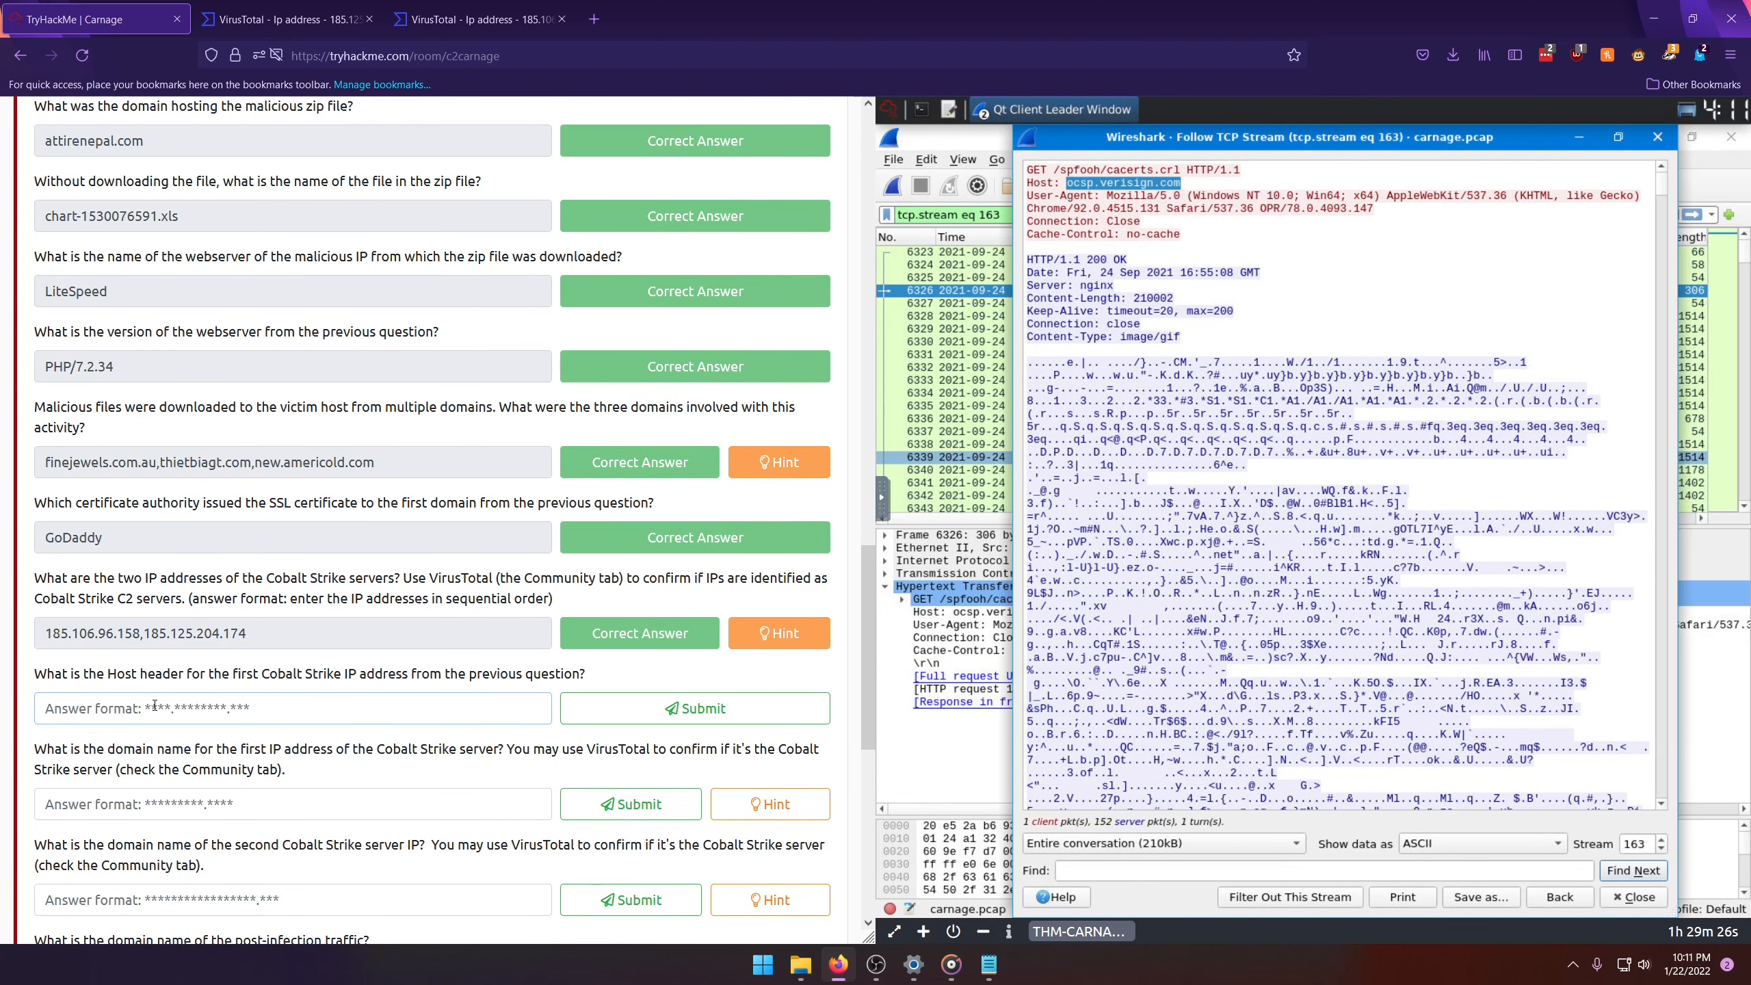
key("ctrl+v")
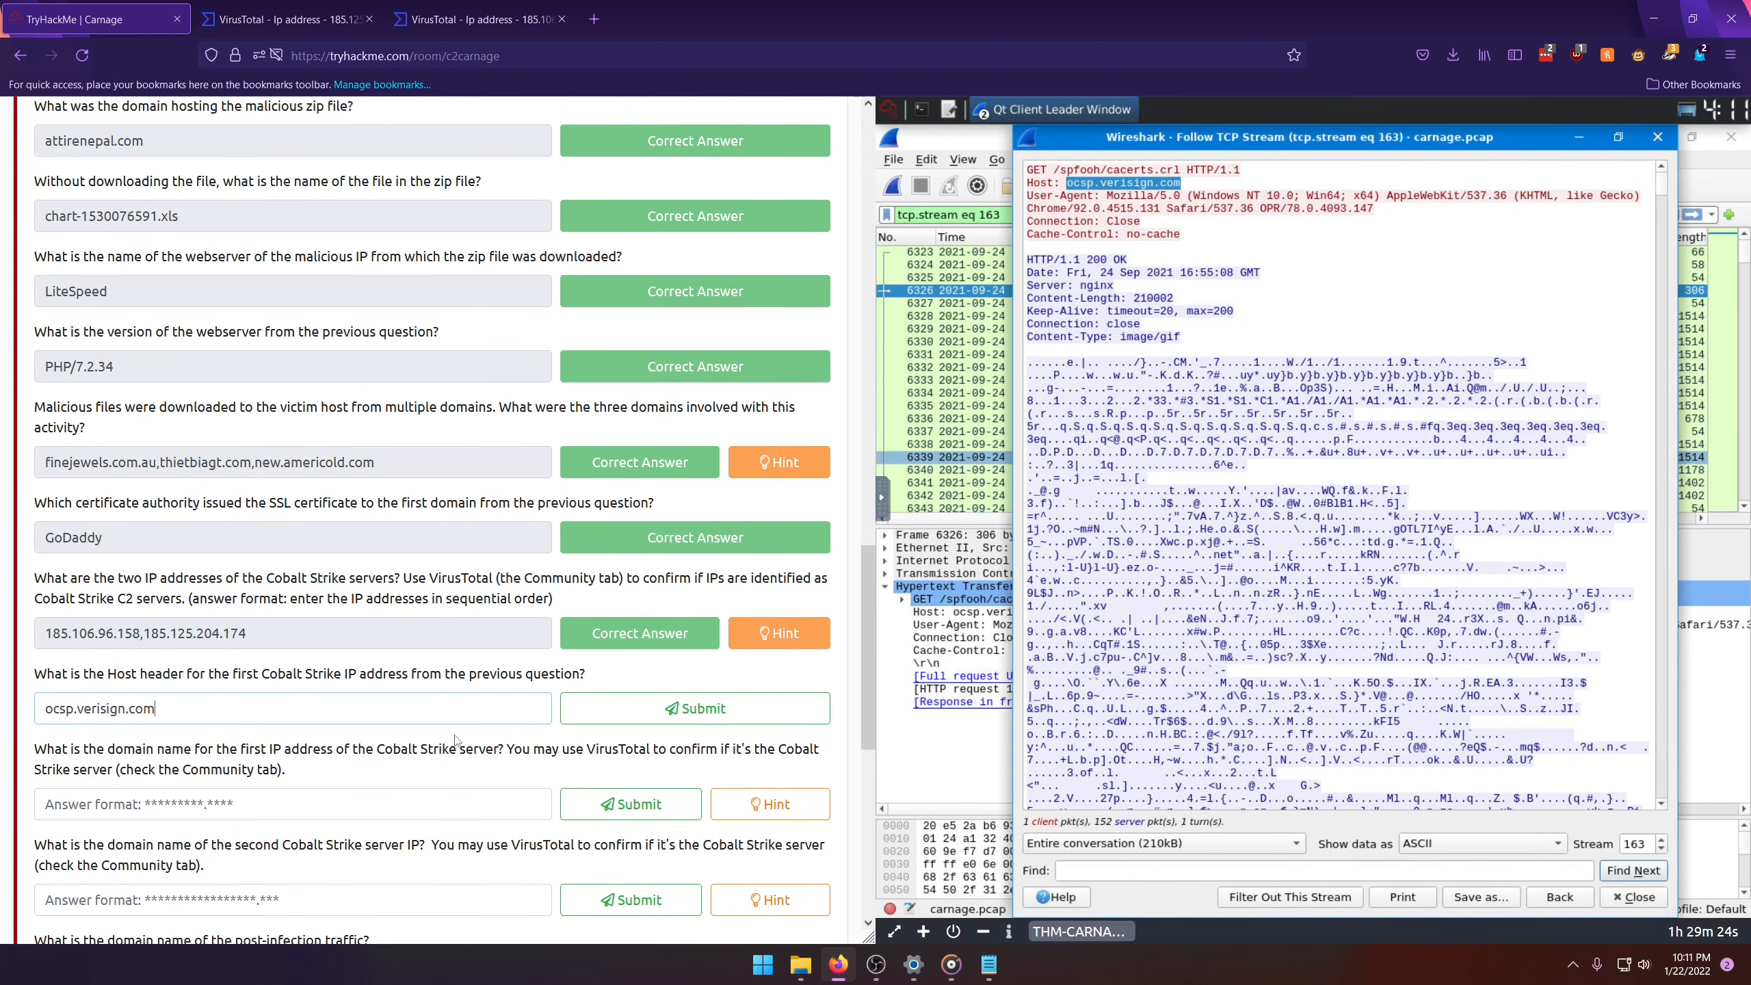
left_click(673, 711)
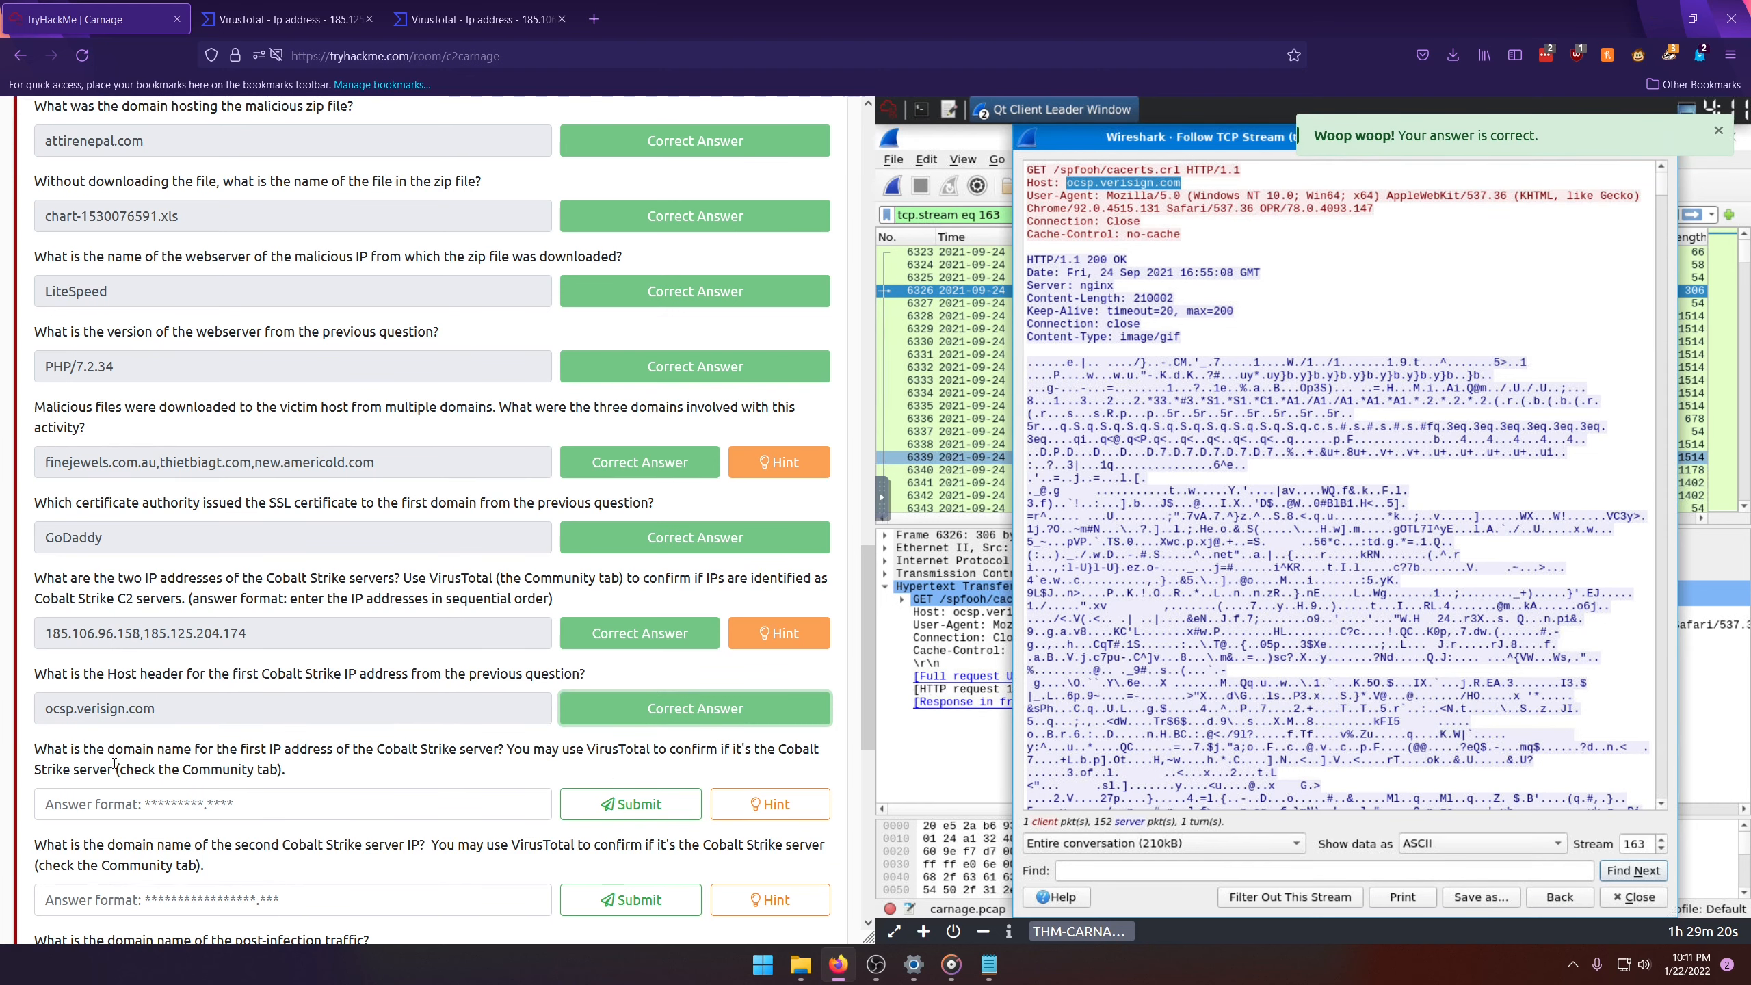
Step: Review the remaining TryHackMe questions, then close the TCP stream window and clear the packet display filter
scroll(126, 776, "down", 5)
scroll(126, 776, "down", 2)
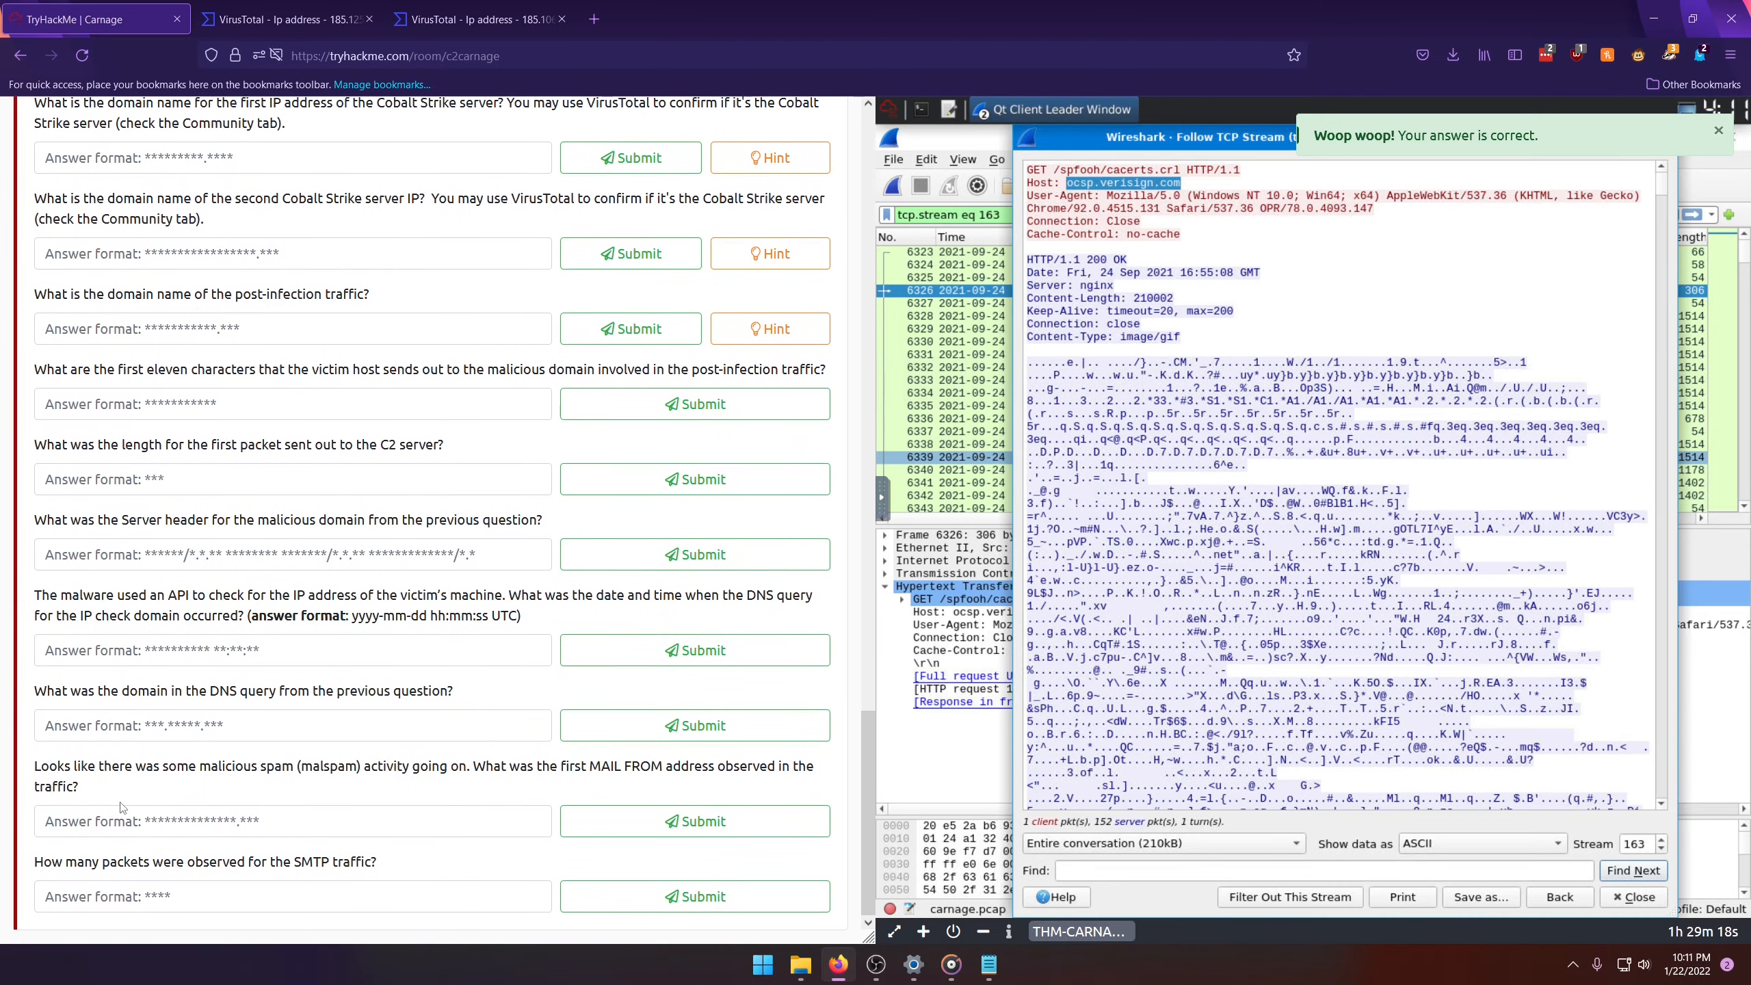
scroll(39, 373, "up", 3)
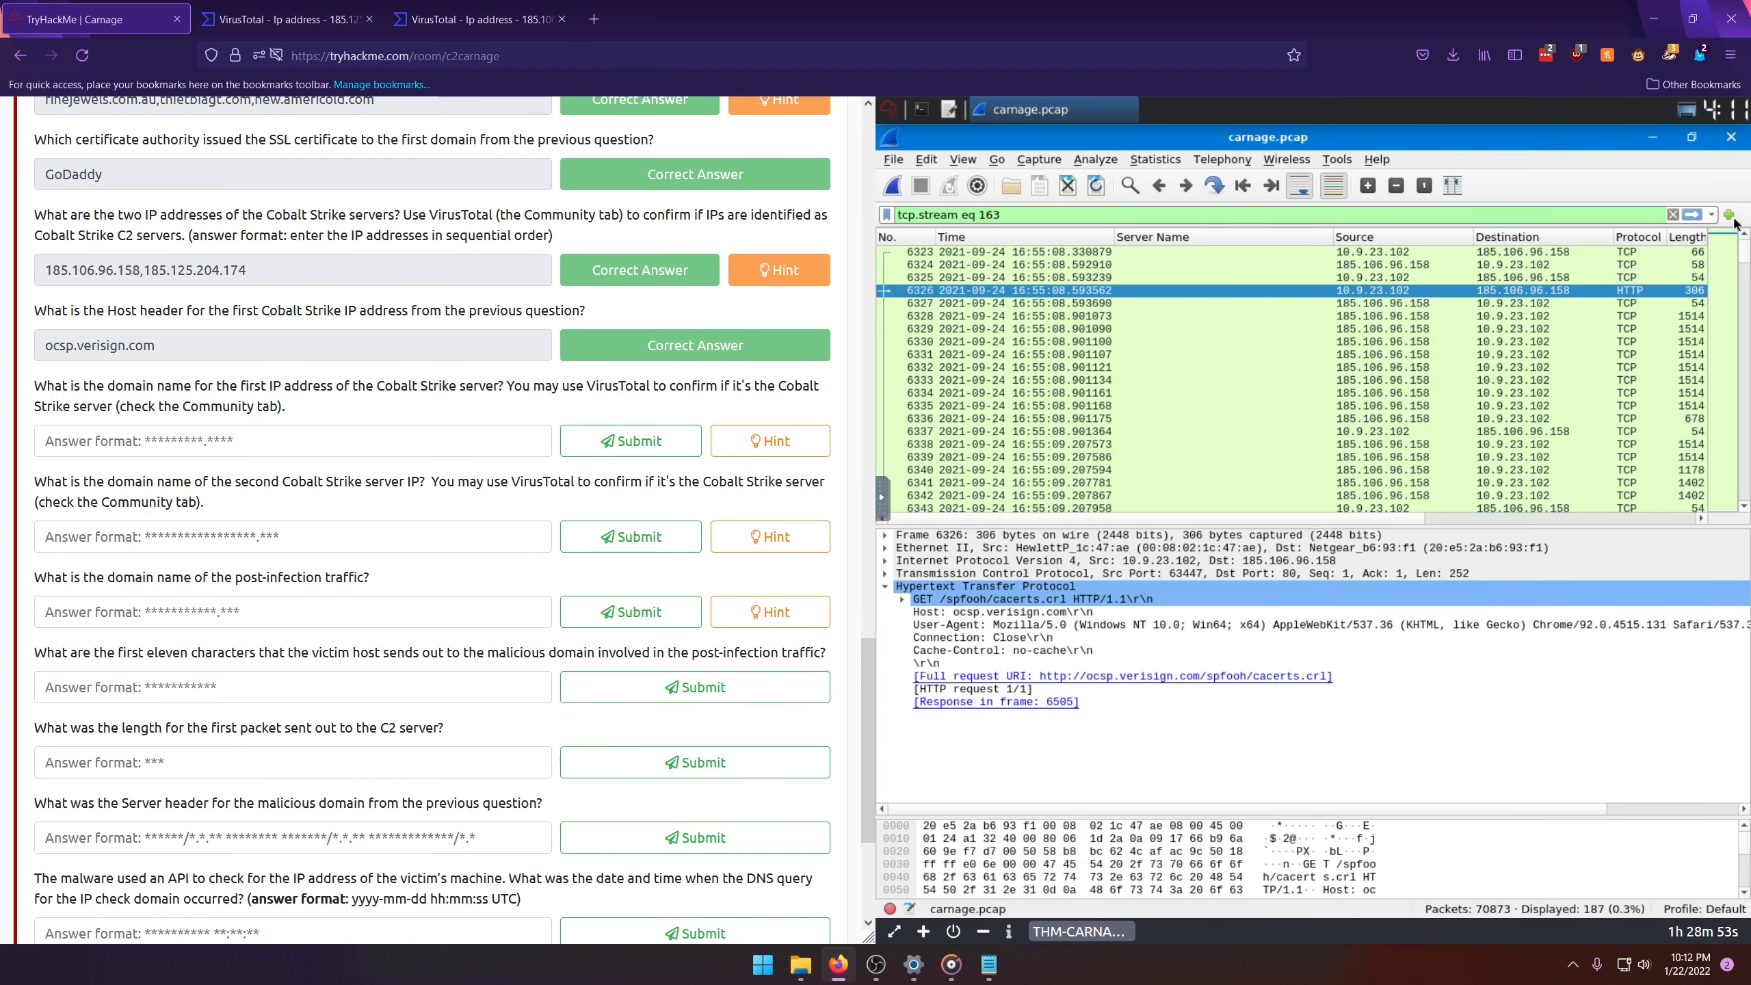
left_click(1676, 215)
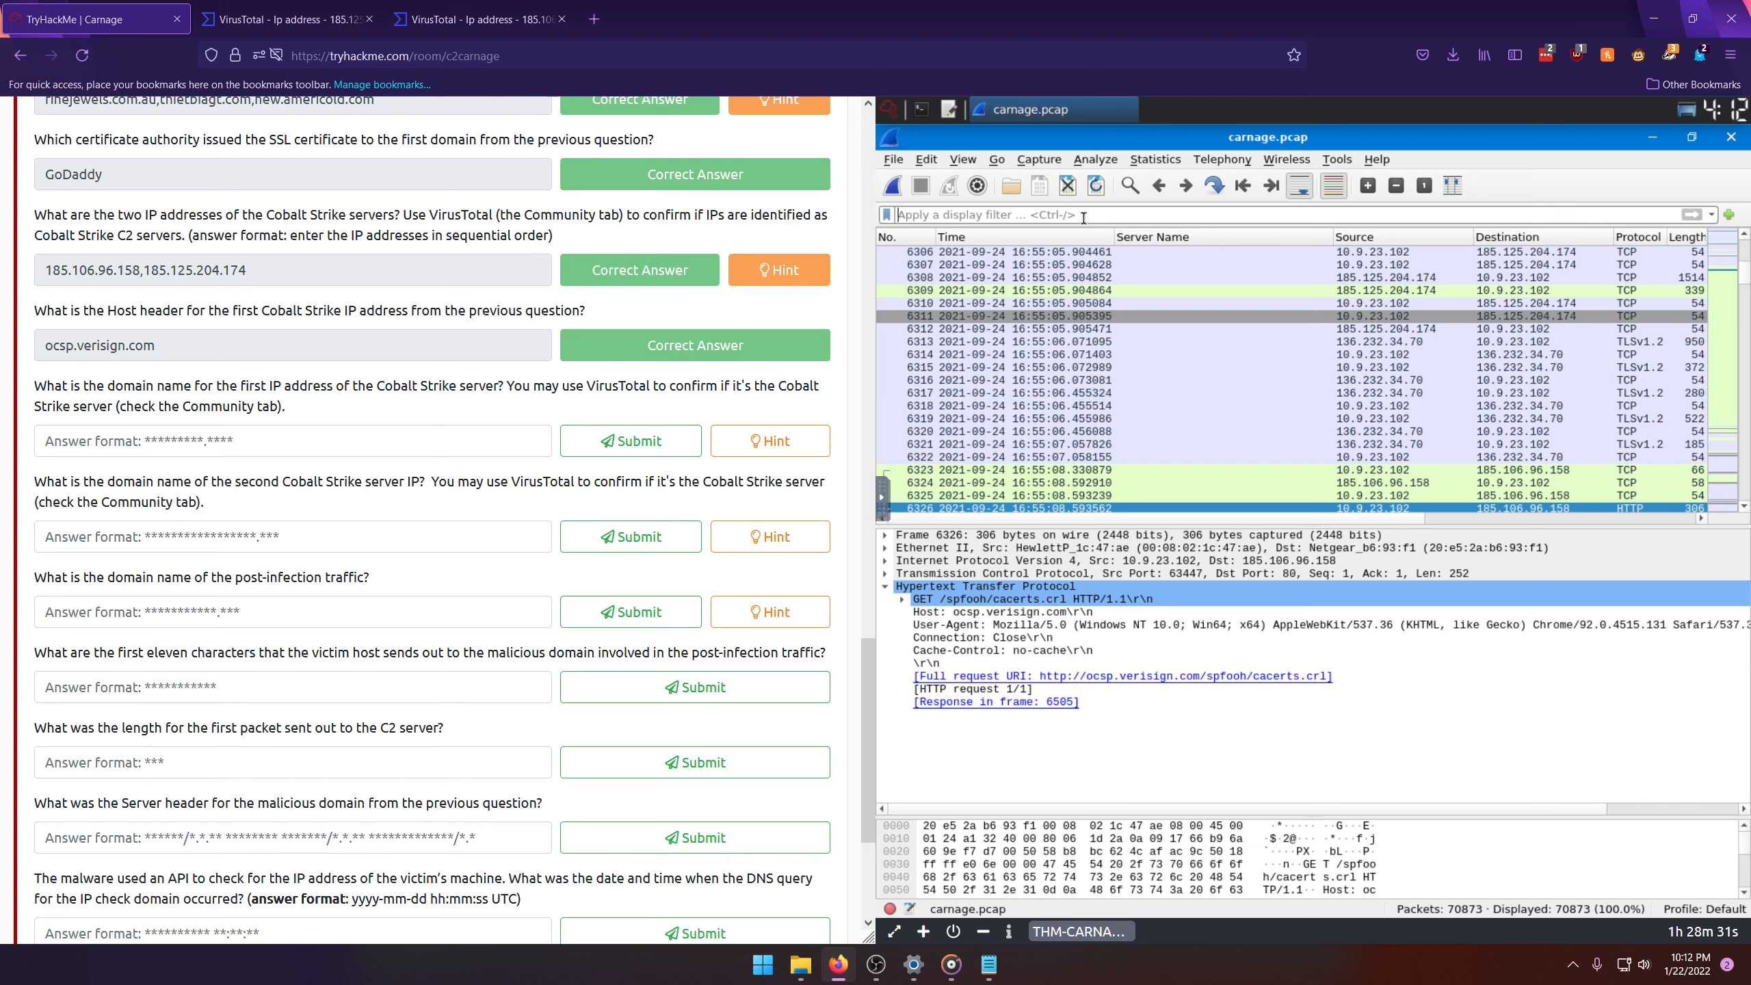
Step: Turn on network address name resolution and inspect several packets exchanged between the victim and 136.232.34.70
left_click(964, 160)
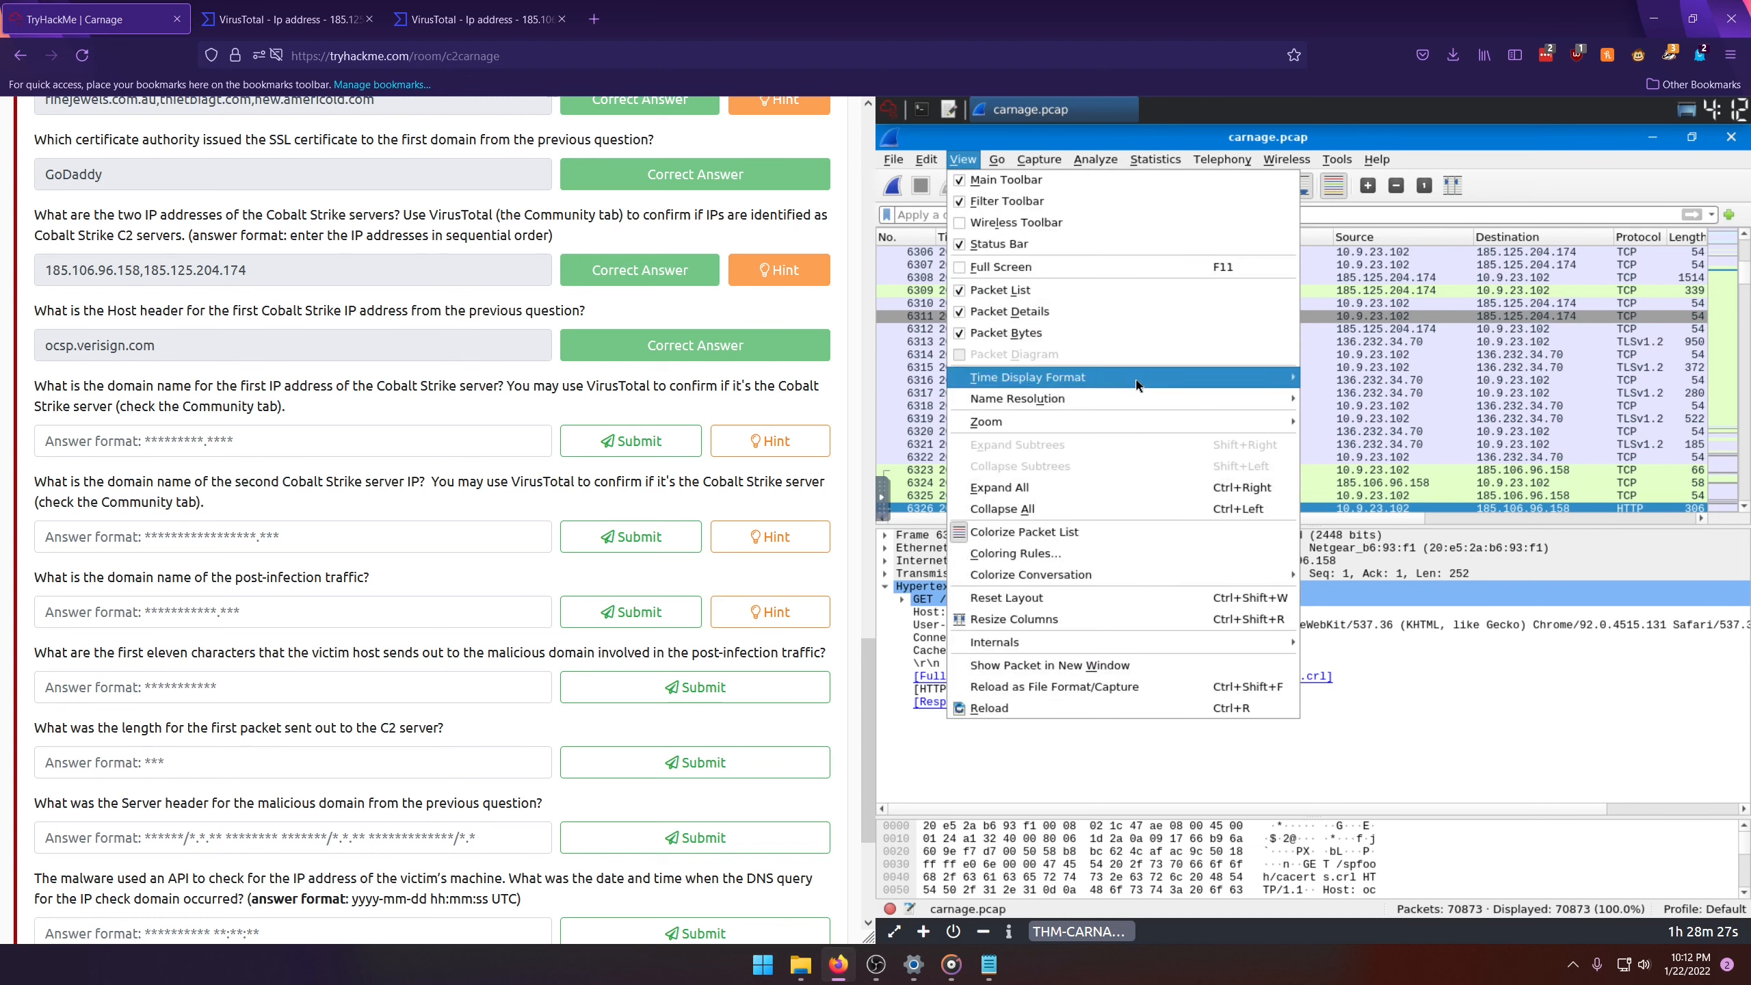
mouse_move(1132, 397)
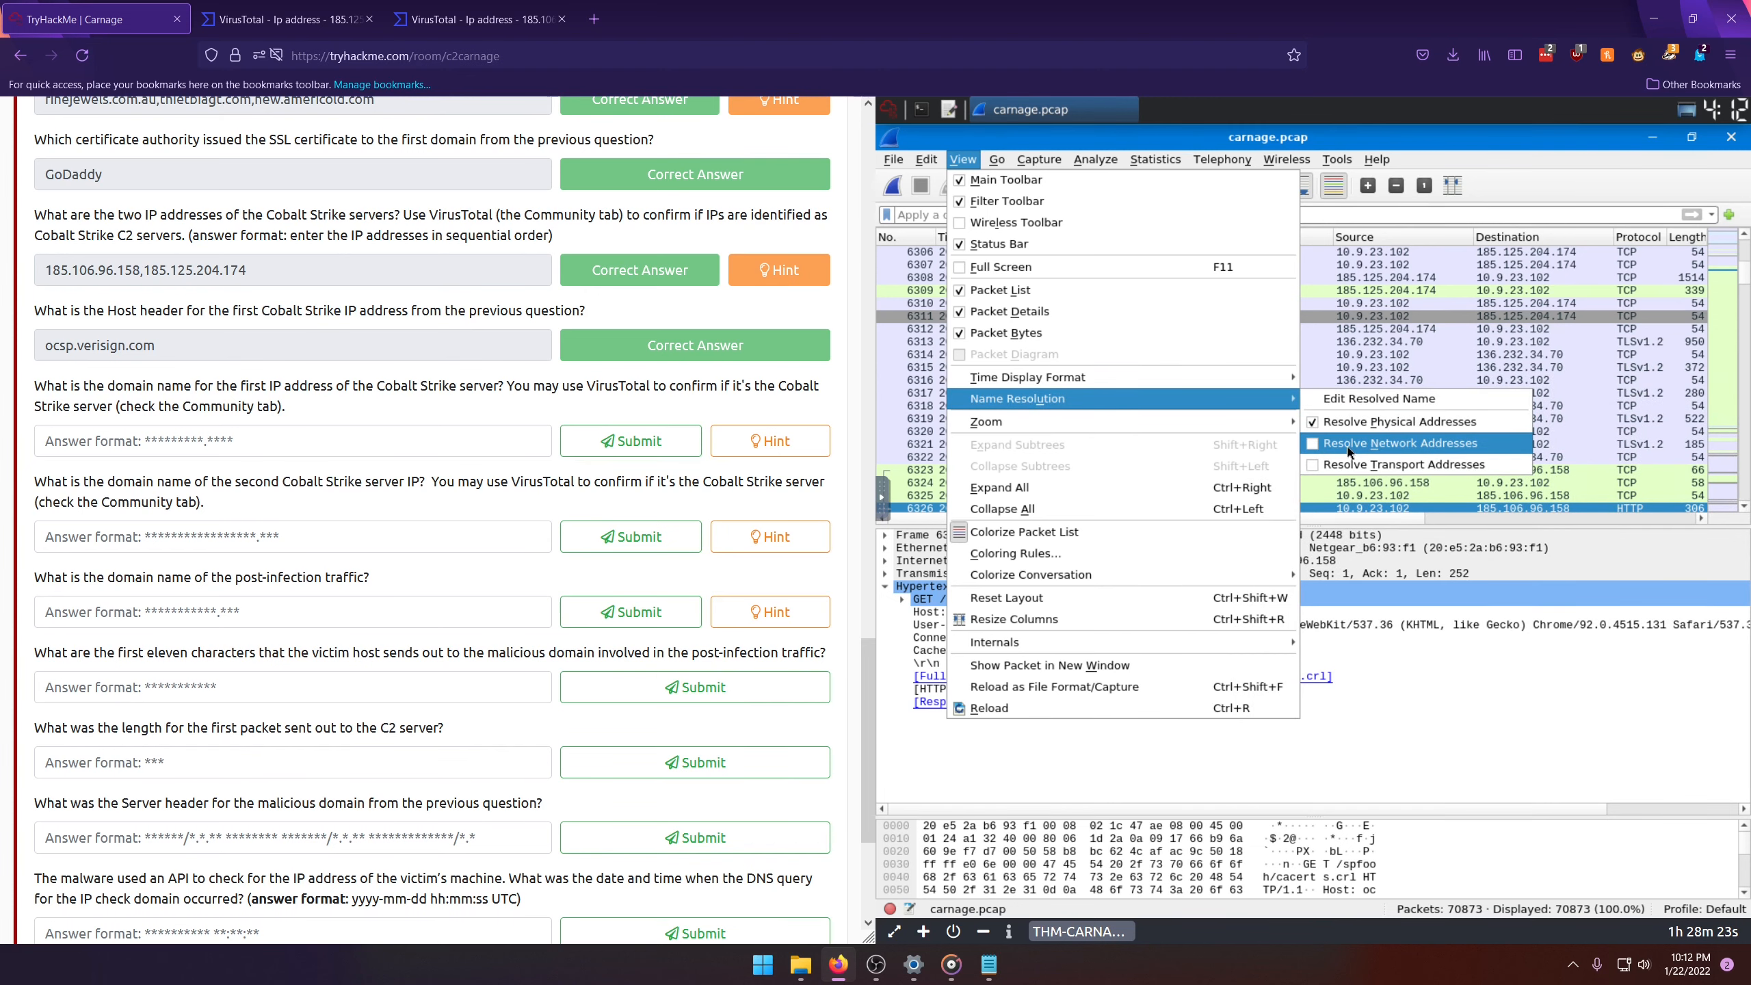
left_click(1349, 443)
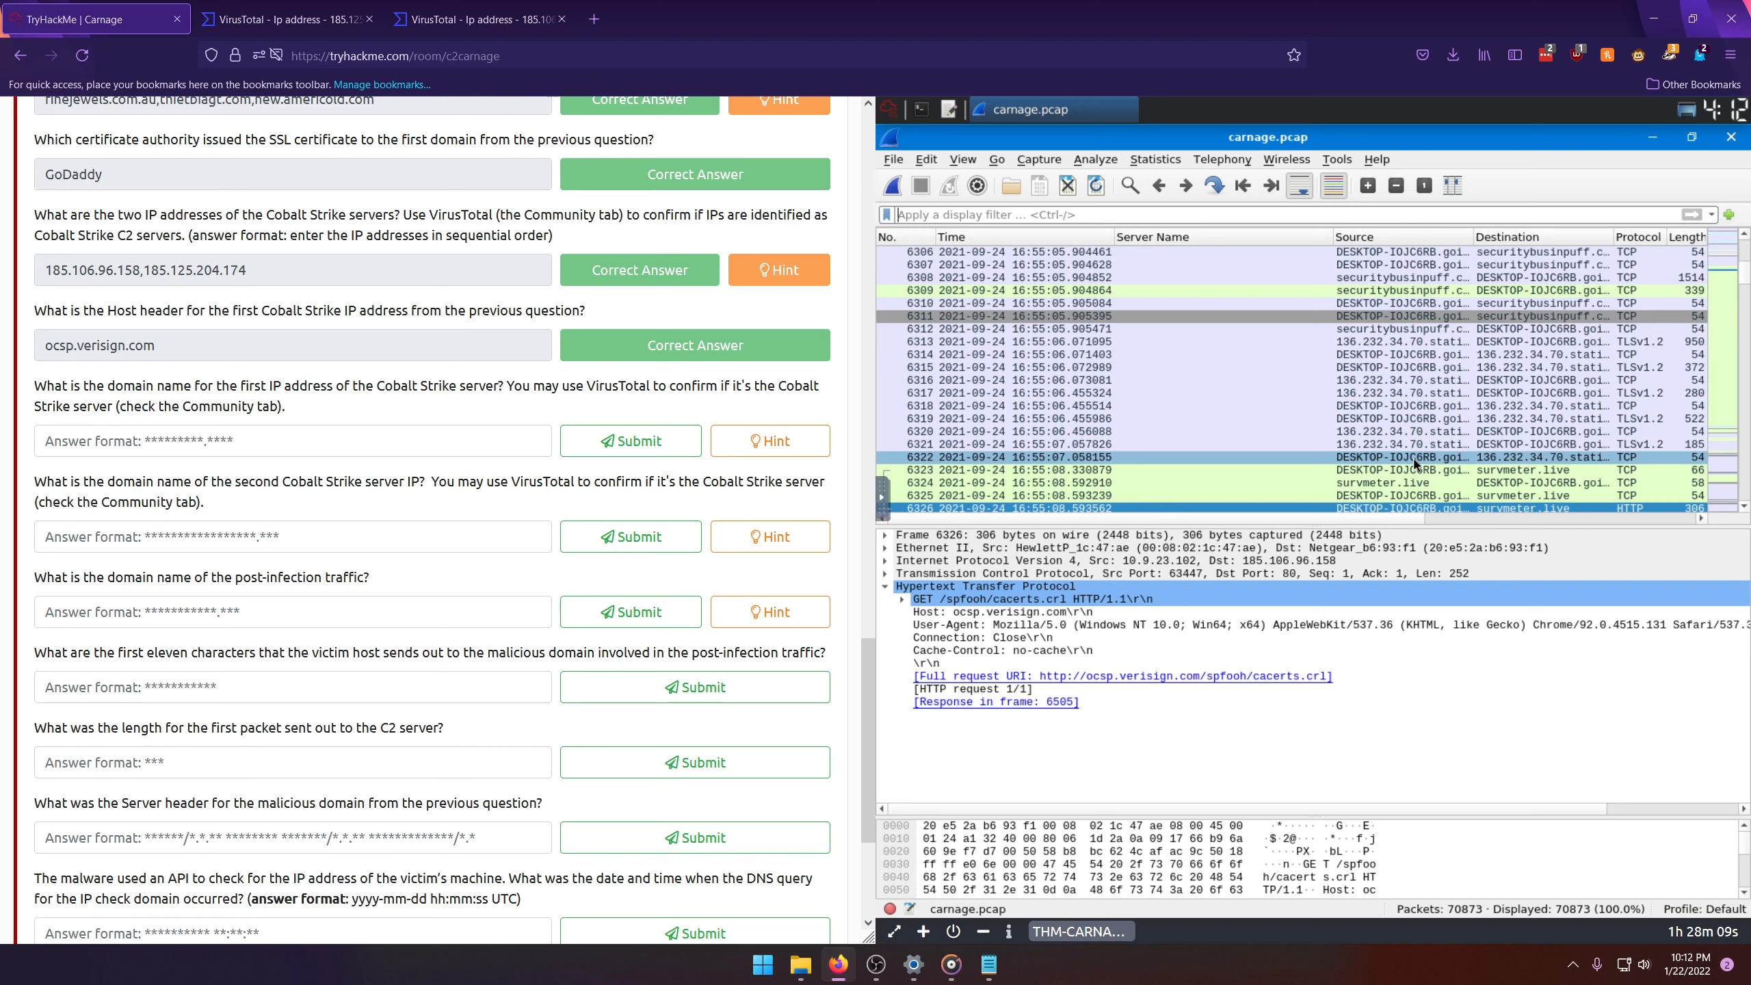
left_click(1513, 407)
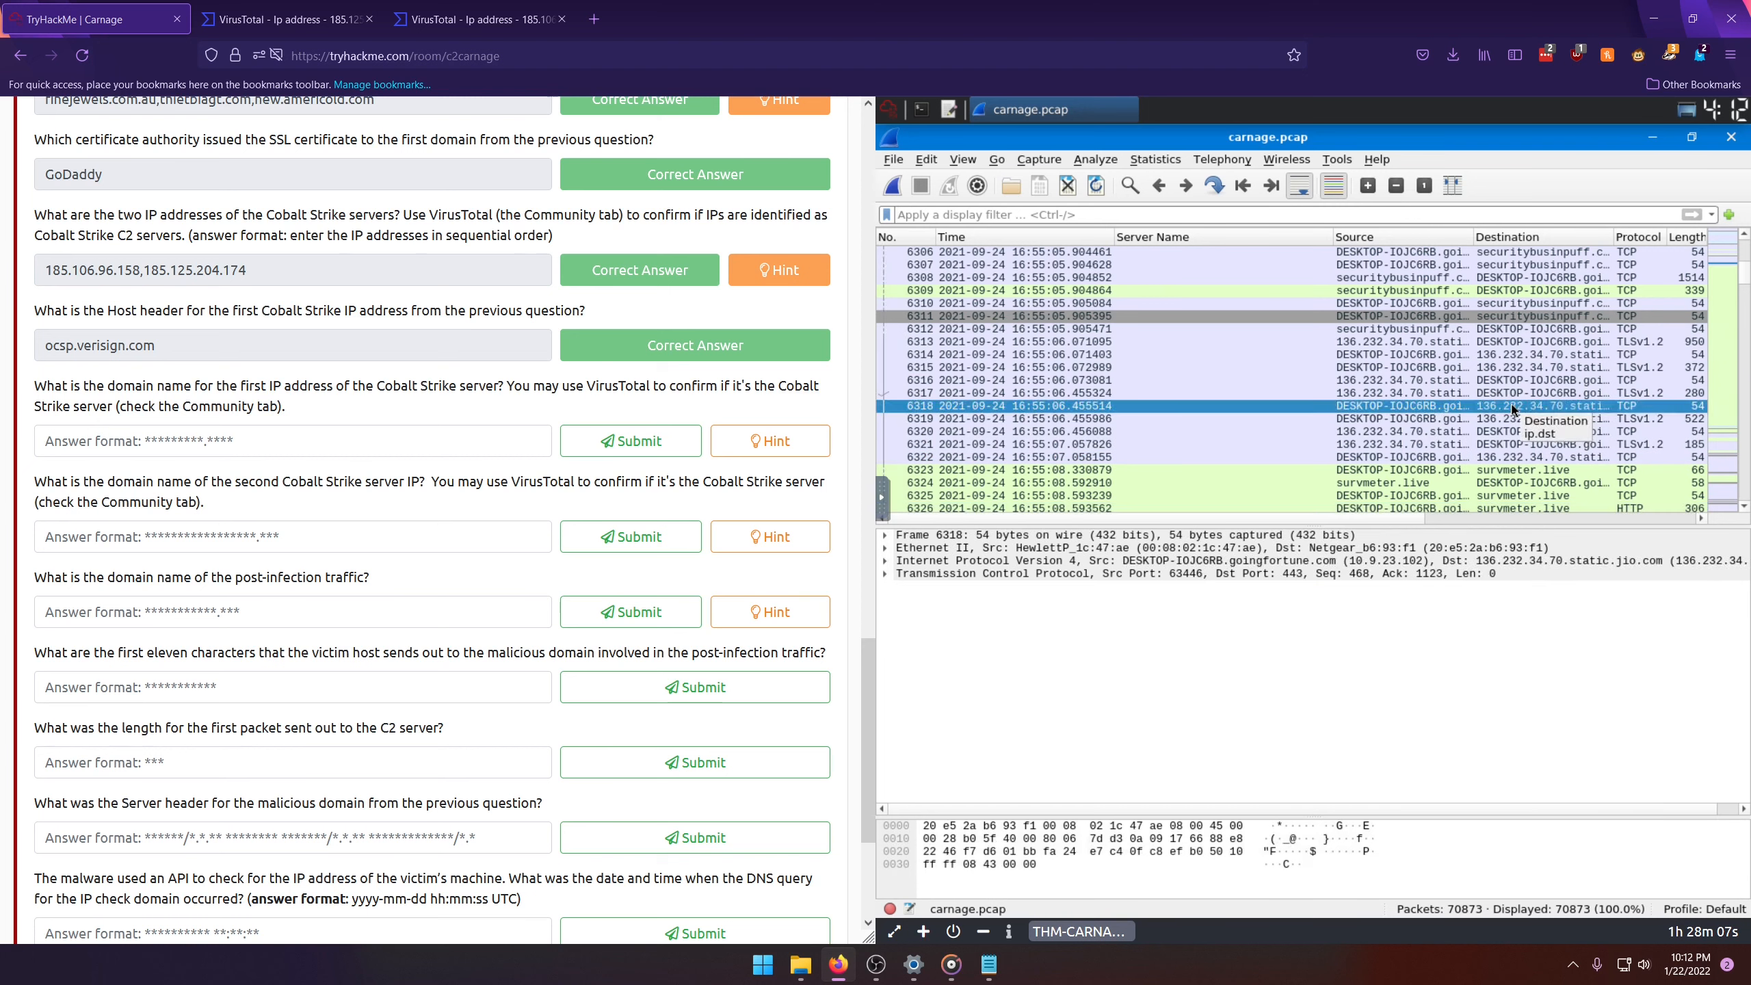
left_click(1437, 395)
left_click(1427, 382)
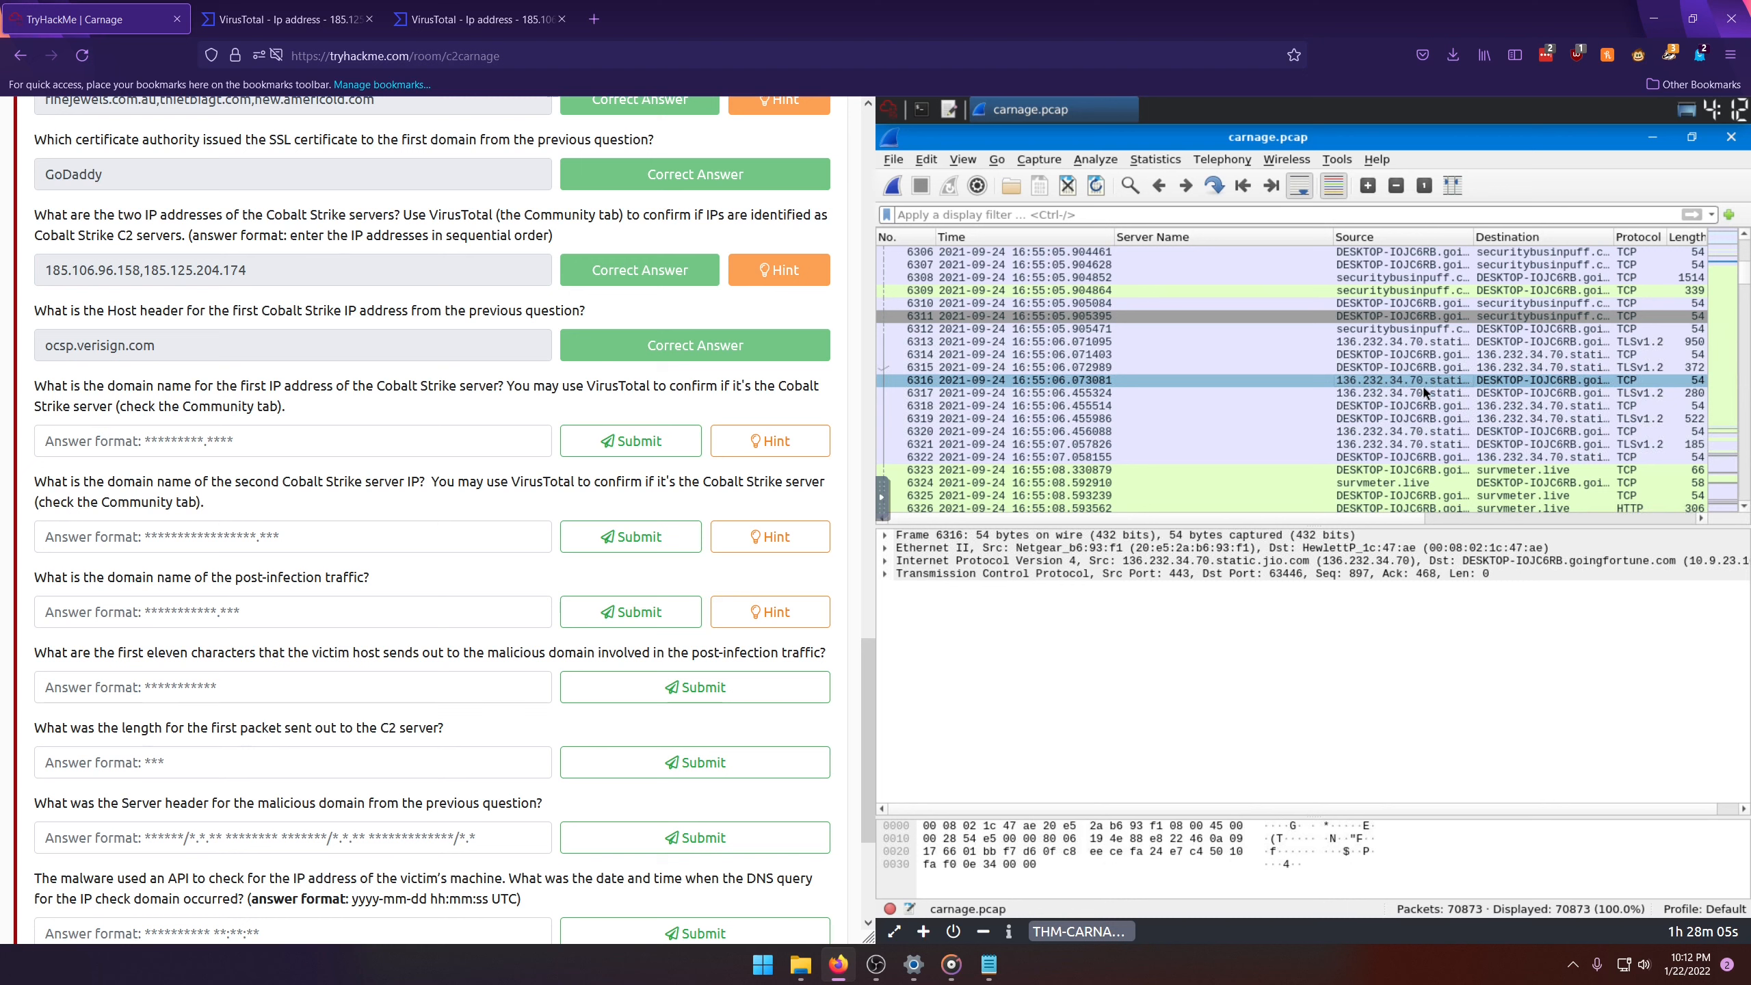
left_click(1407, 432)
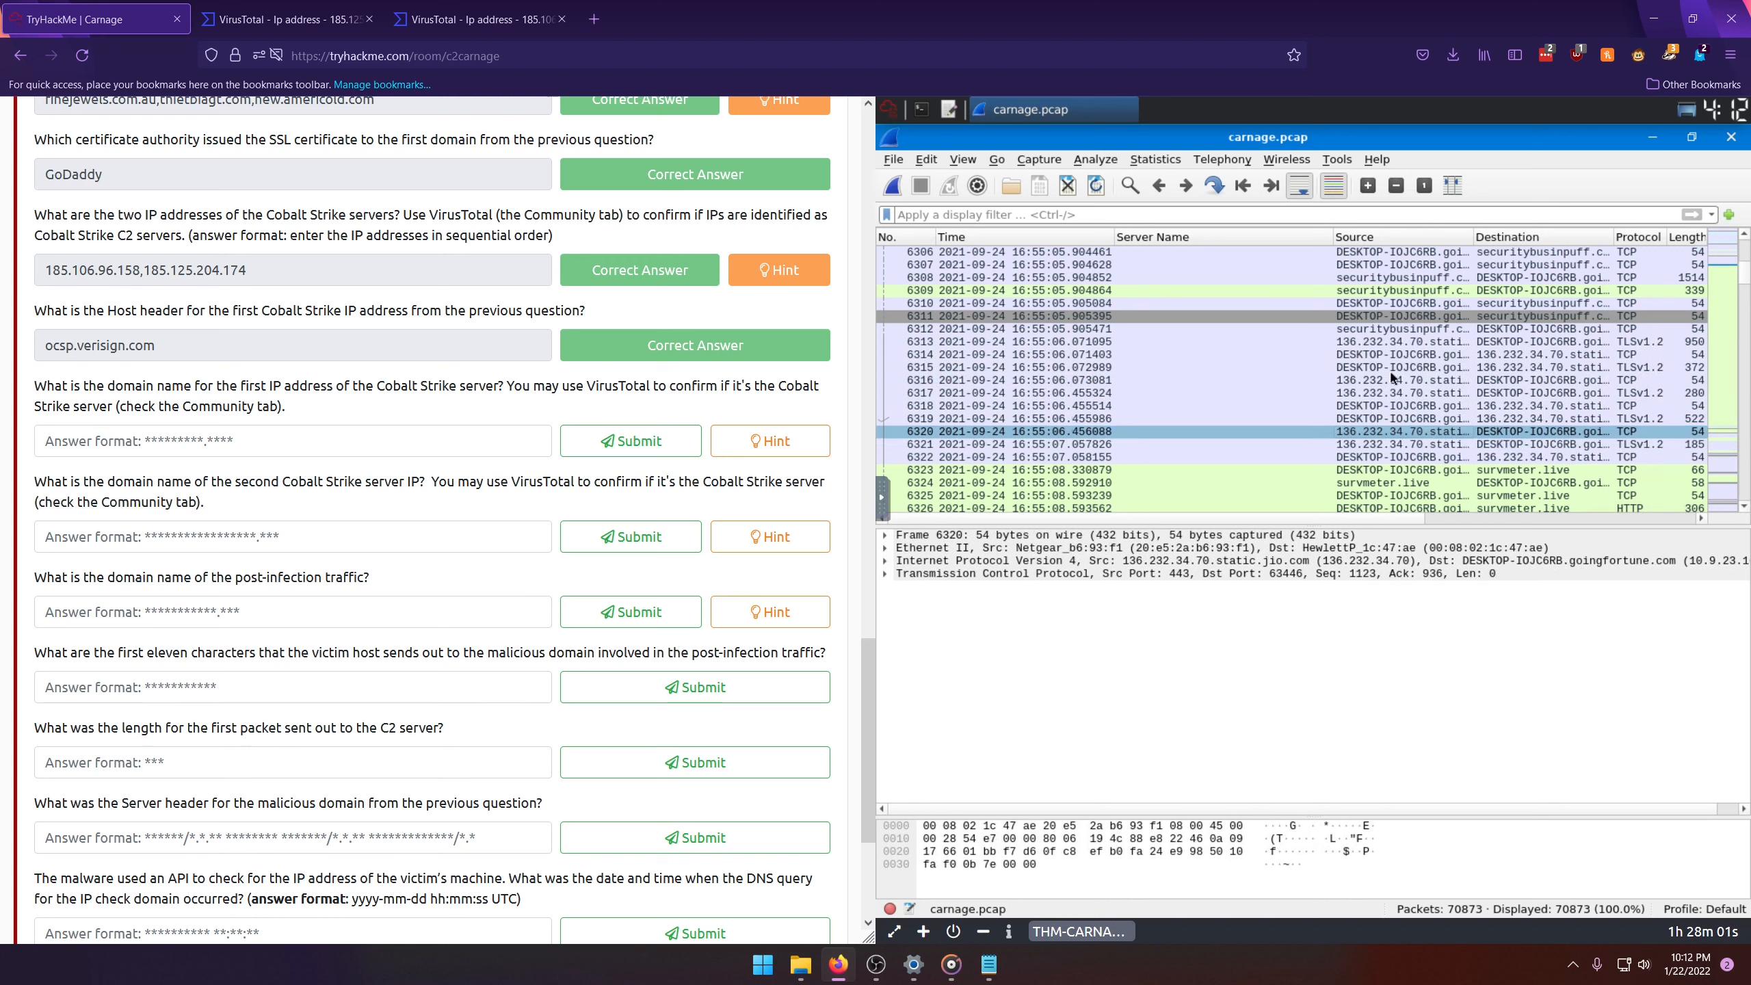
Step: Filter the packets with ip.addr == 185.106.96.158 and narrow the Server Name column in the packet list
left_click(994, 214)
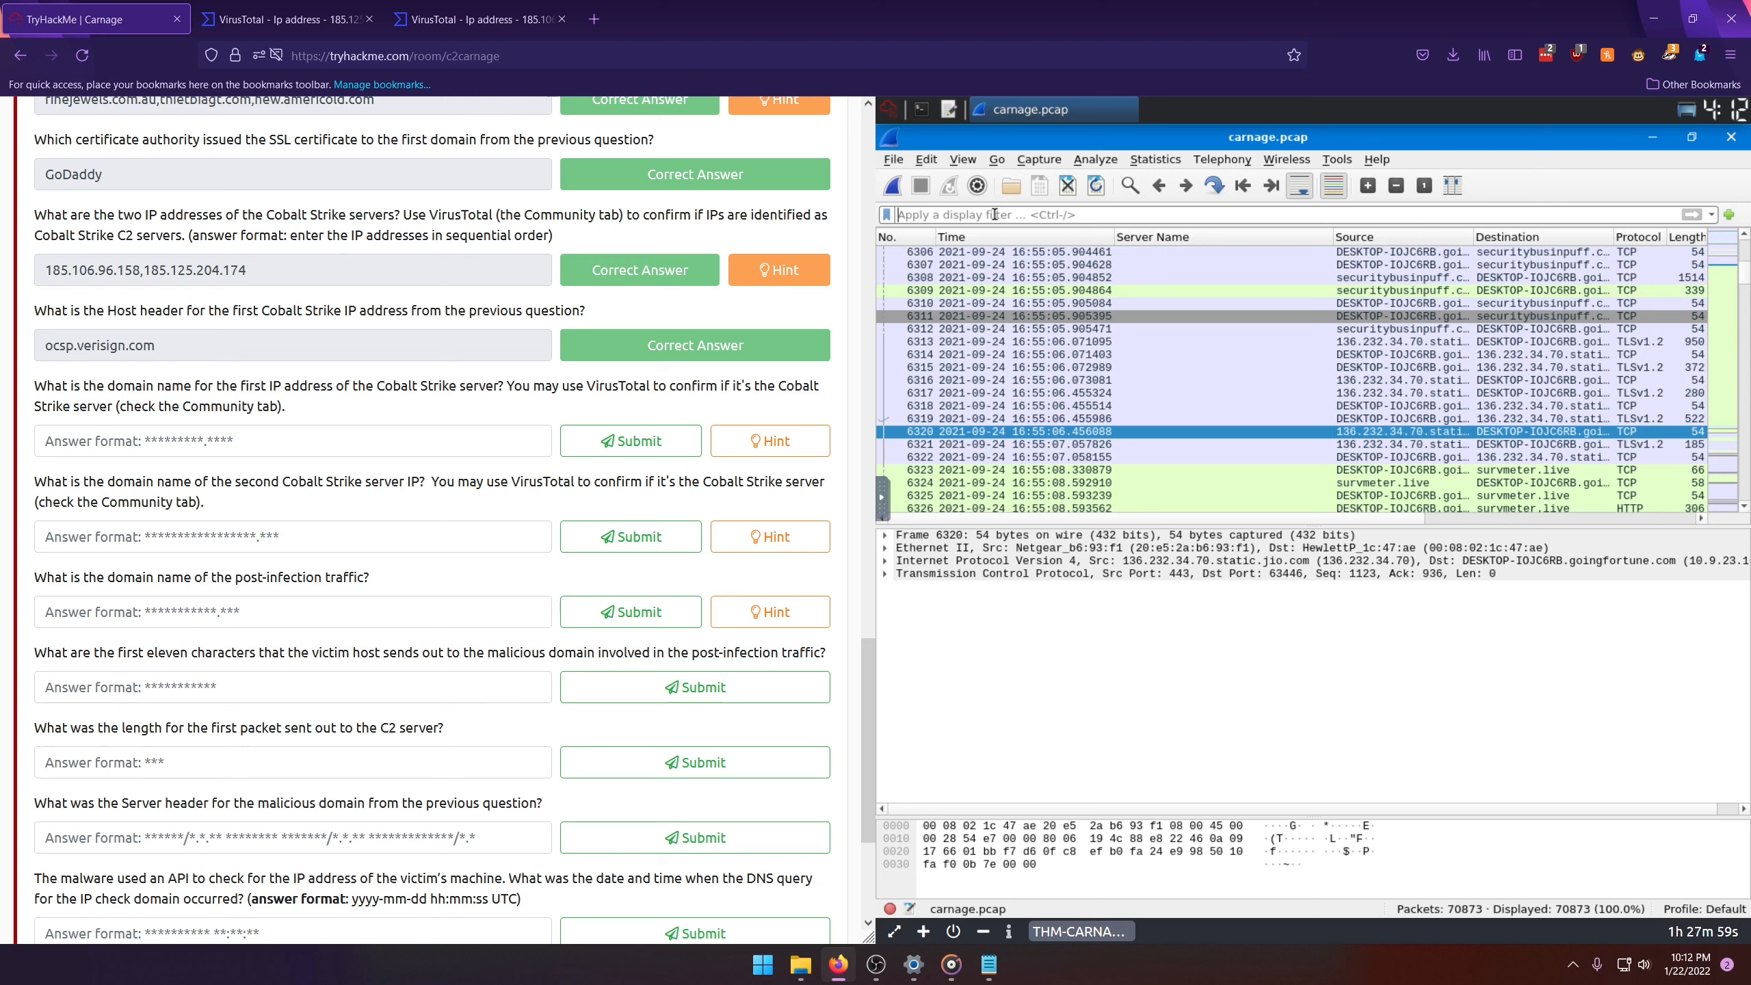
type("ip.")
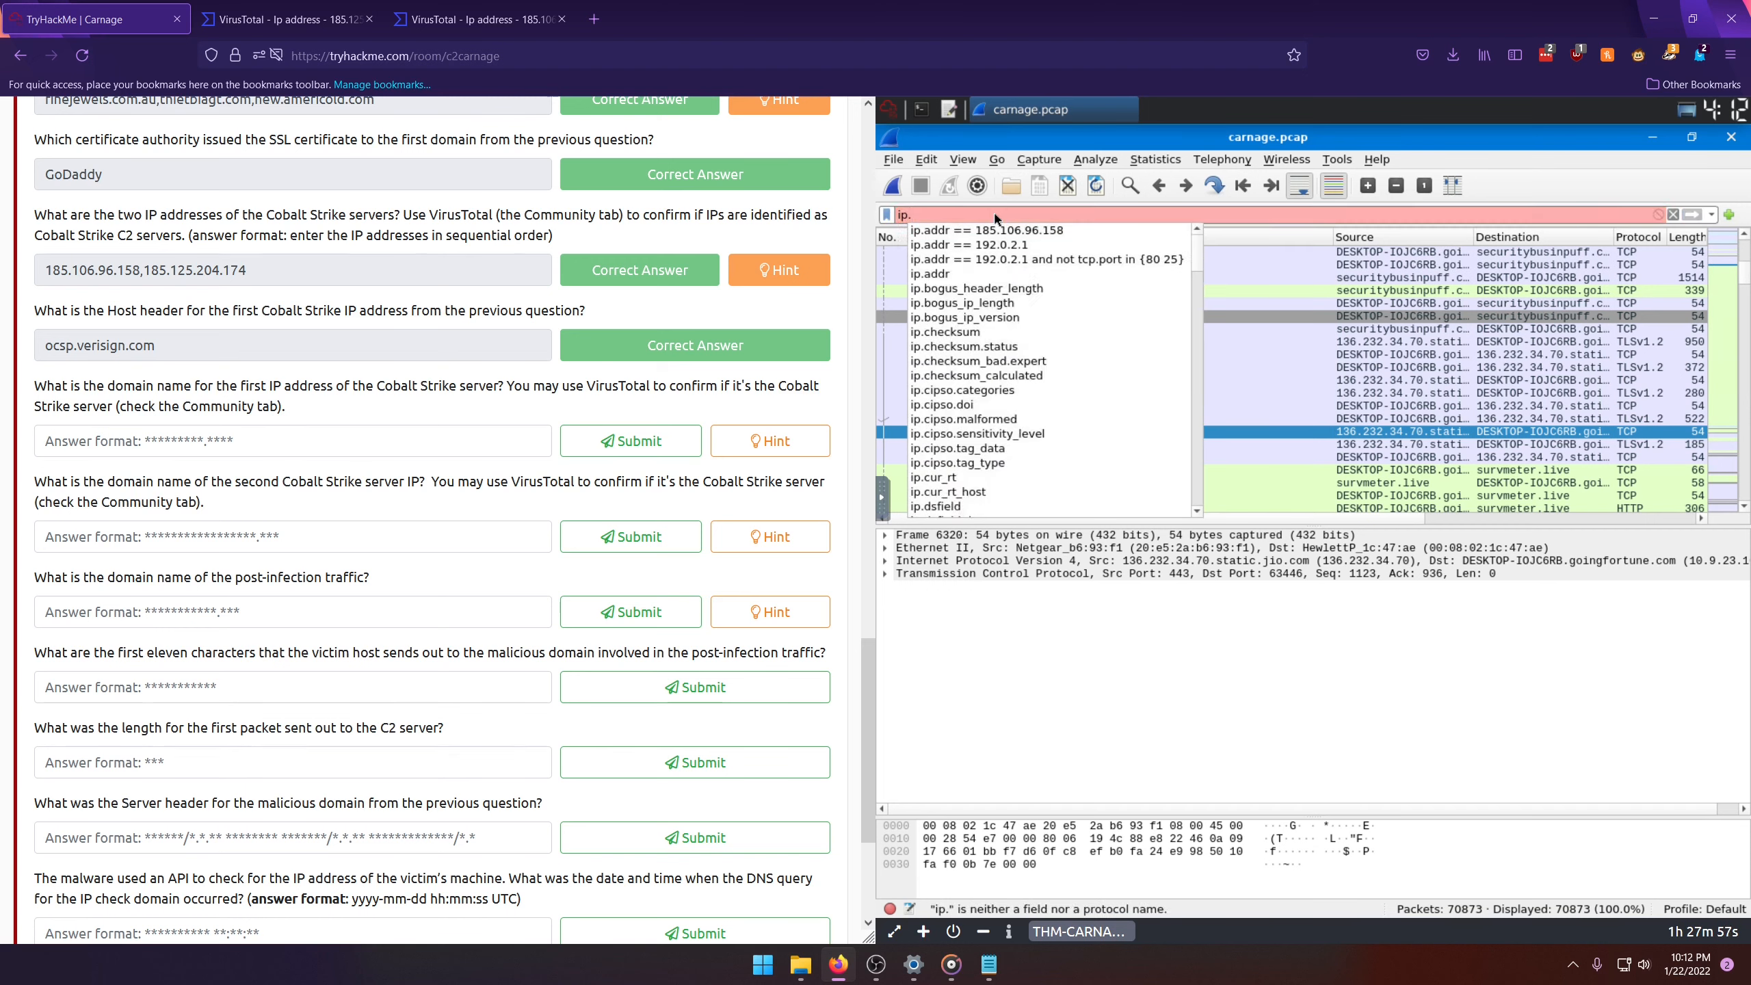
key("Down")
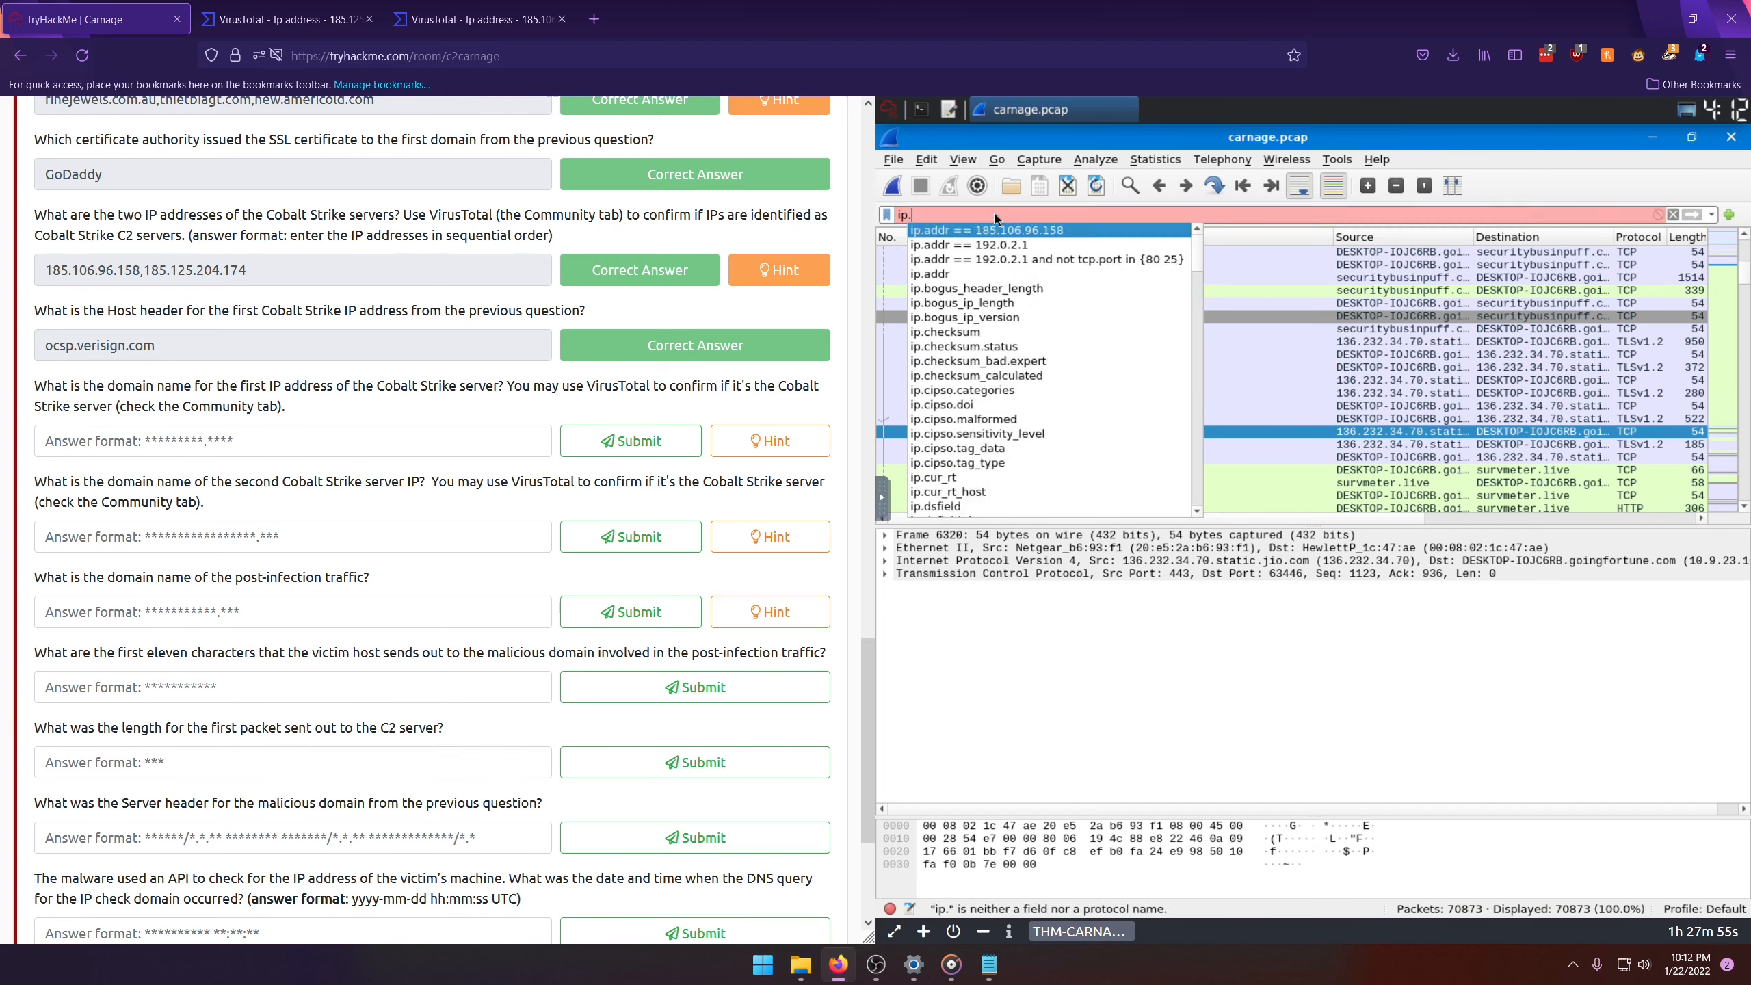
key("Return")
key("Return")
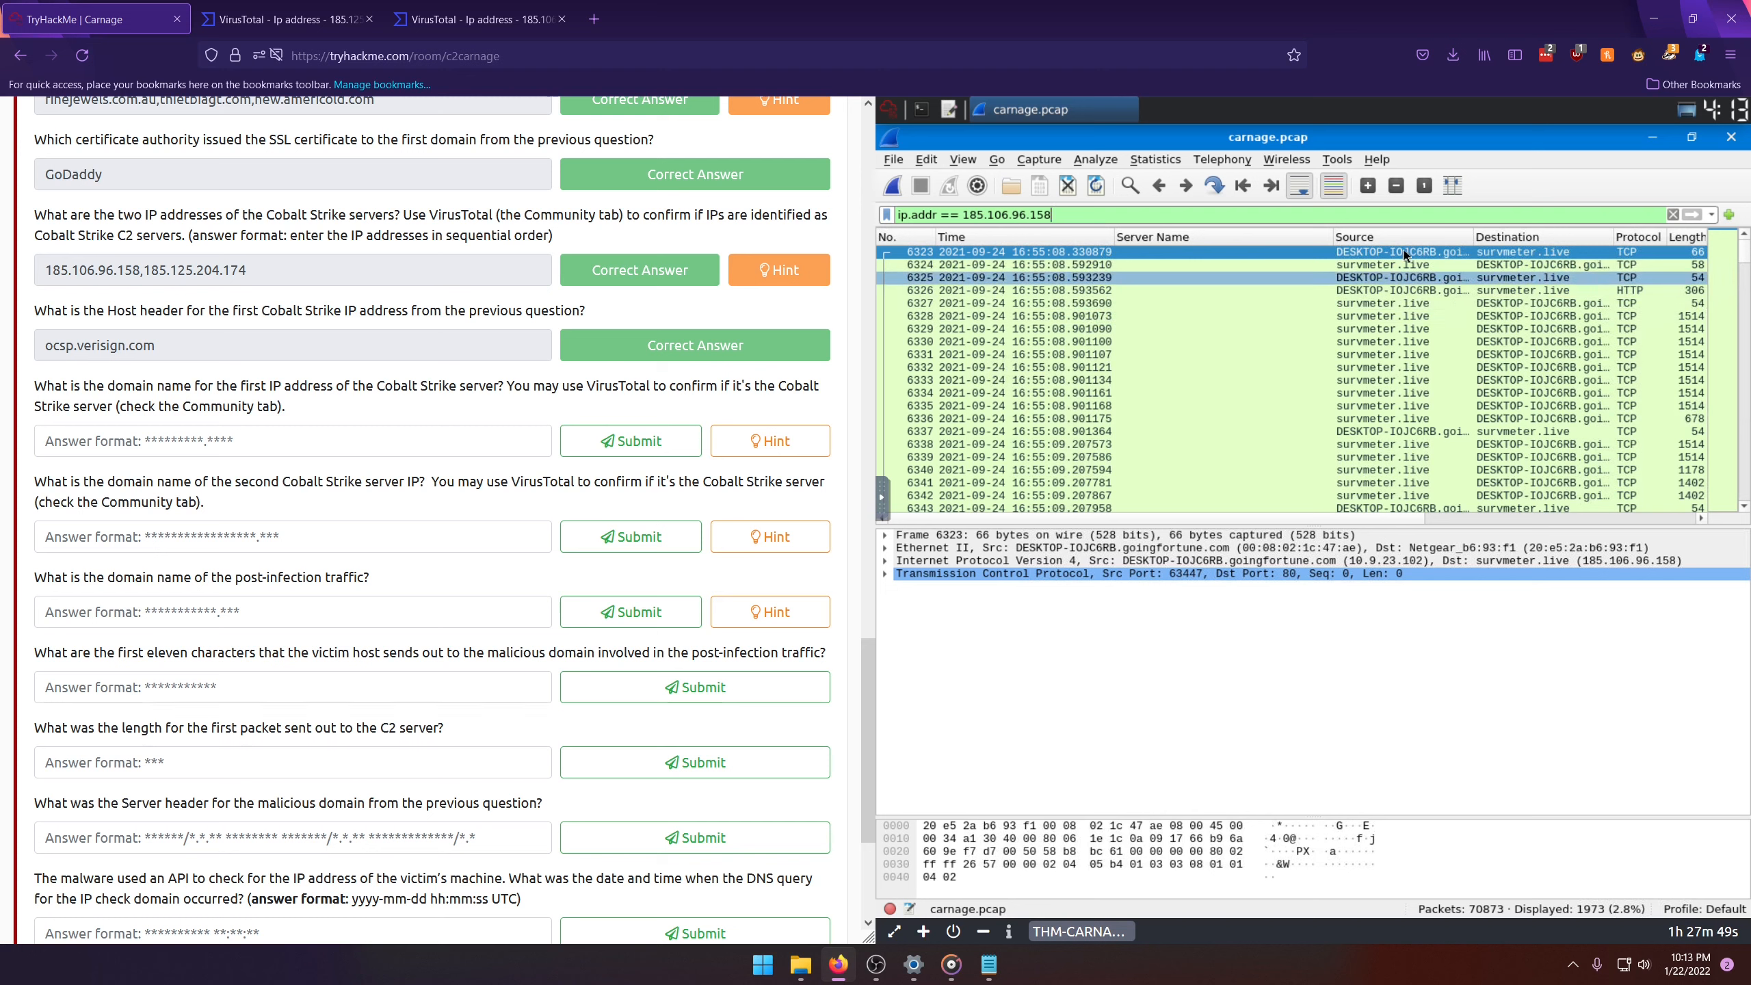
left_click_drag(1332, 237, 1224, 236)
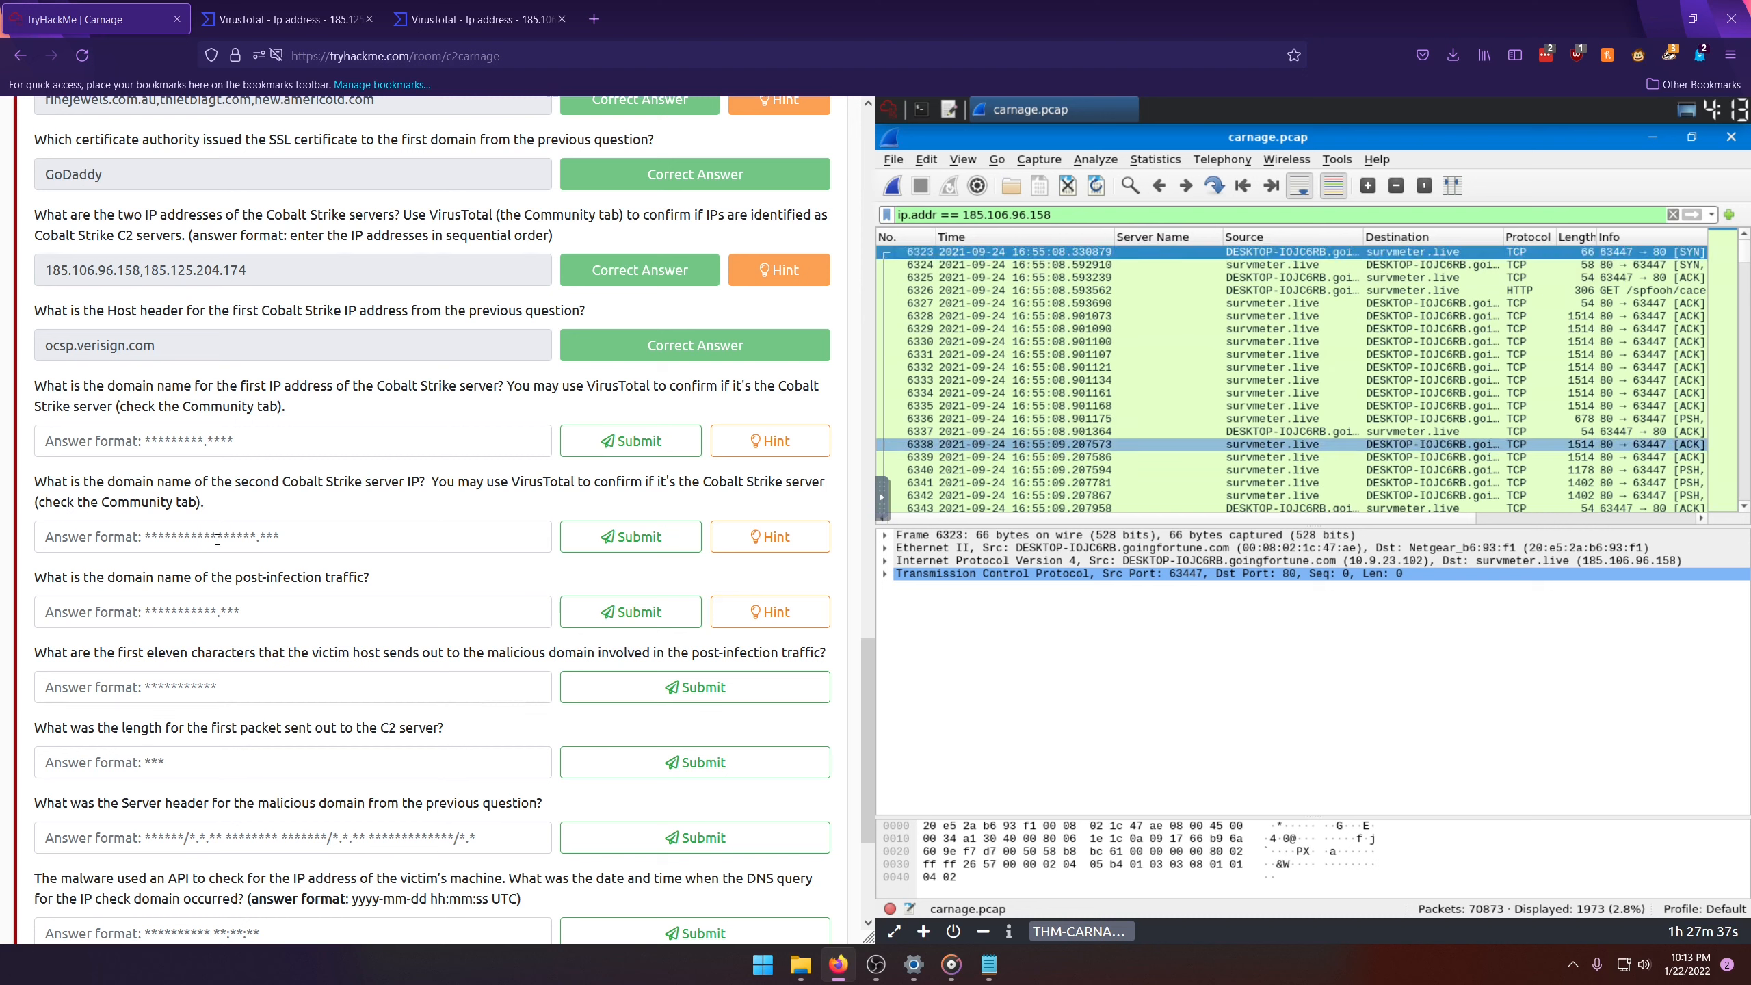
Step: Submit survmeter.live as the domain name for the first Cobalt Strike IP address
left_click(309, 441)
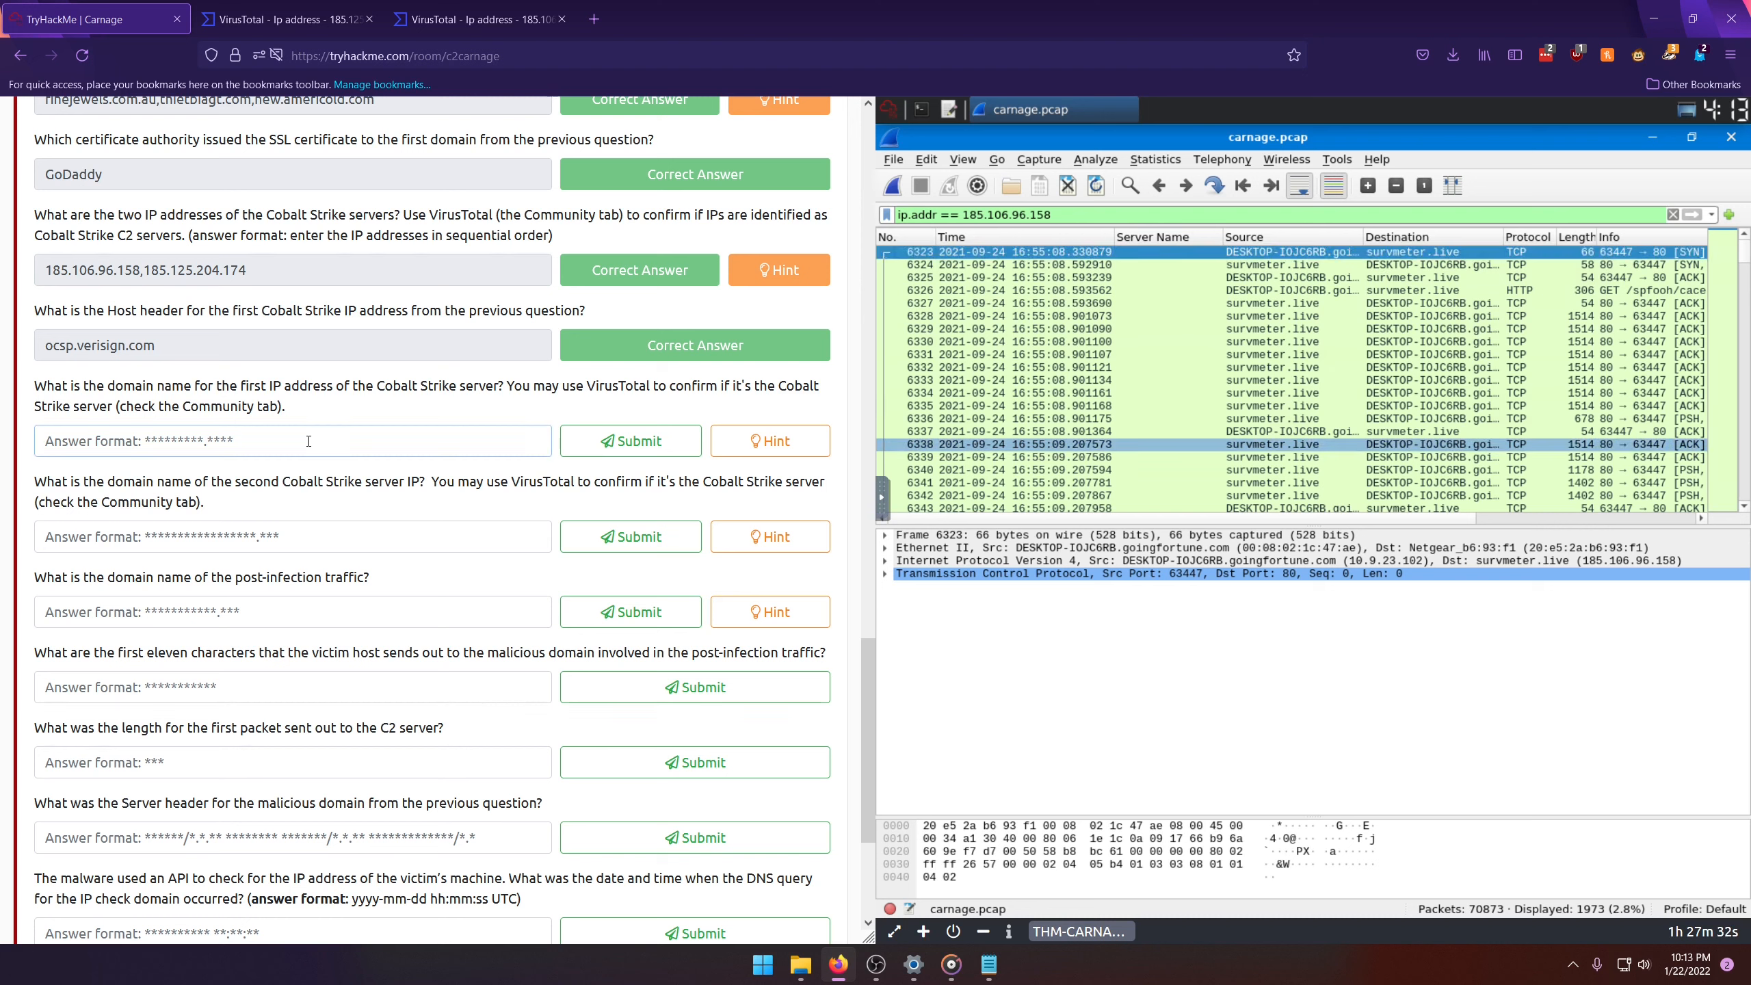
type("survmeter.live")
key("Return")
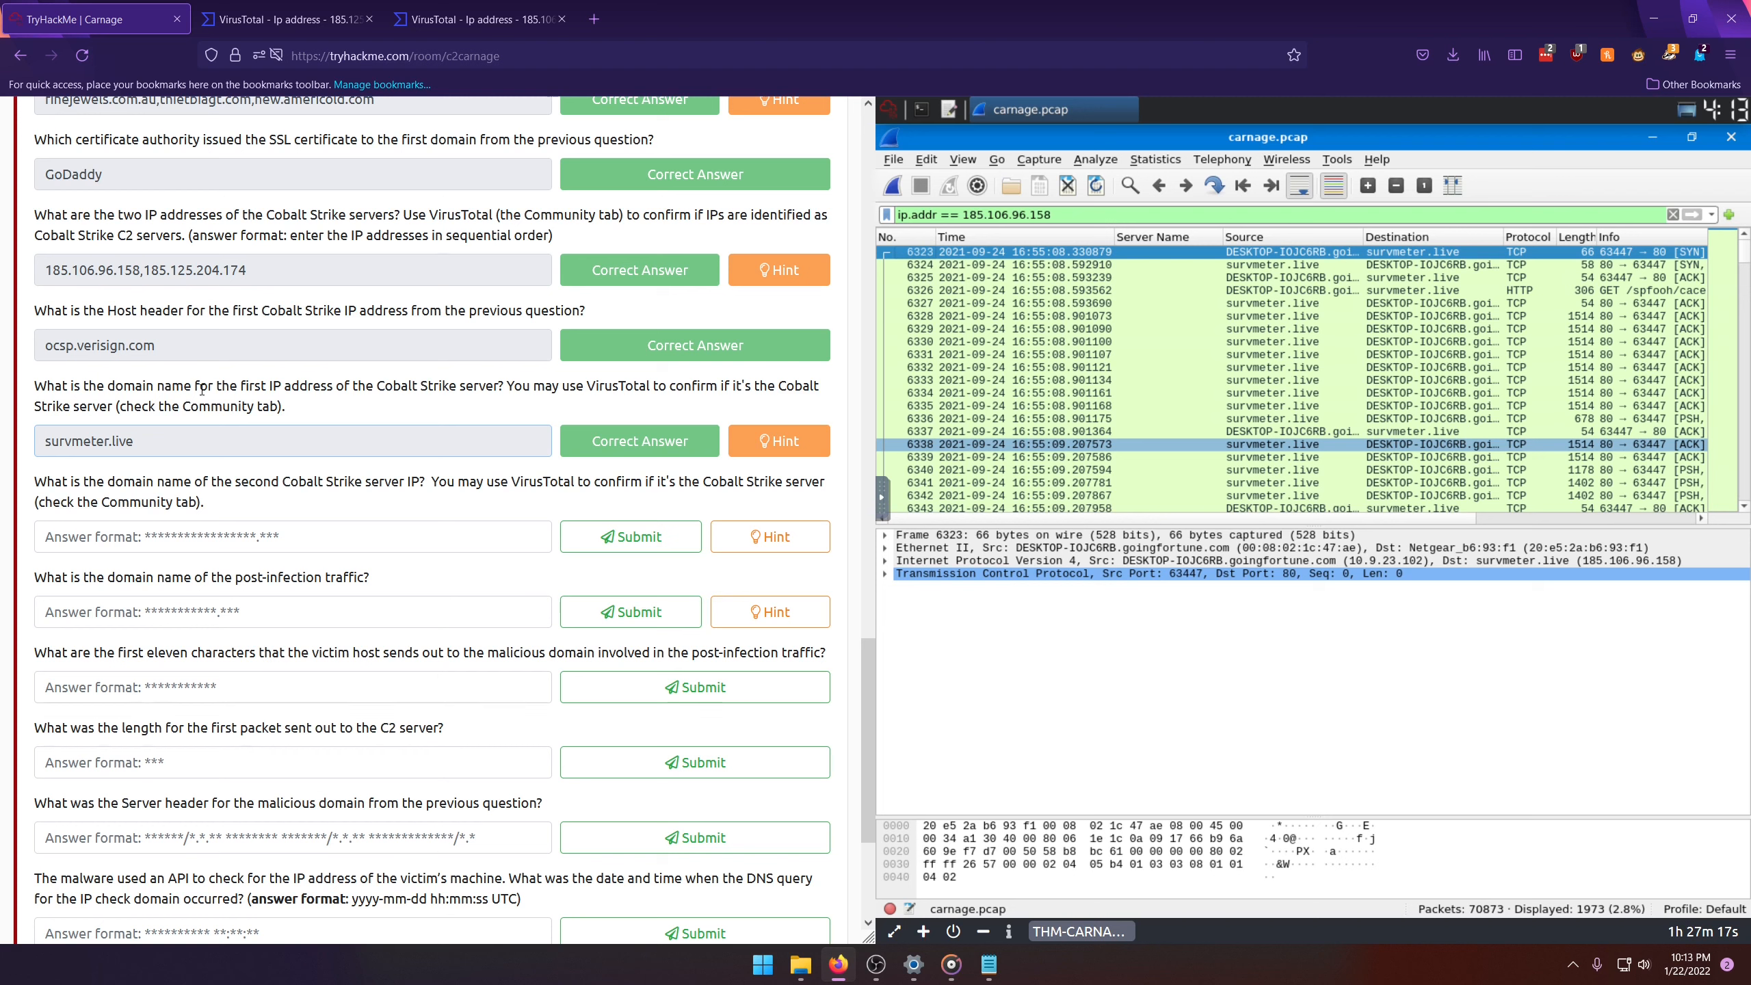
Step: Copy the second Cobalt Strike IP address, 185.125.204.174, from the submitted TryHackMe answer
left_click_drag(263, 278, 140, 278)
left_click_drag(139, 279, 252, 278)
right_click(251, 281)
left_click(289, 379)
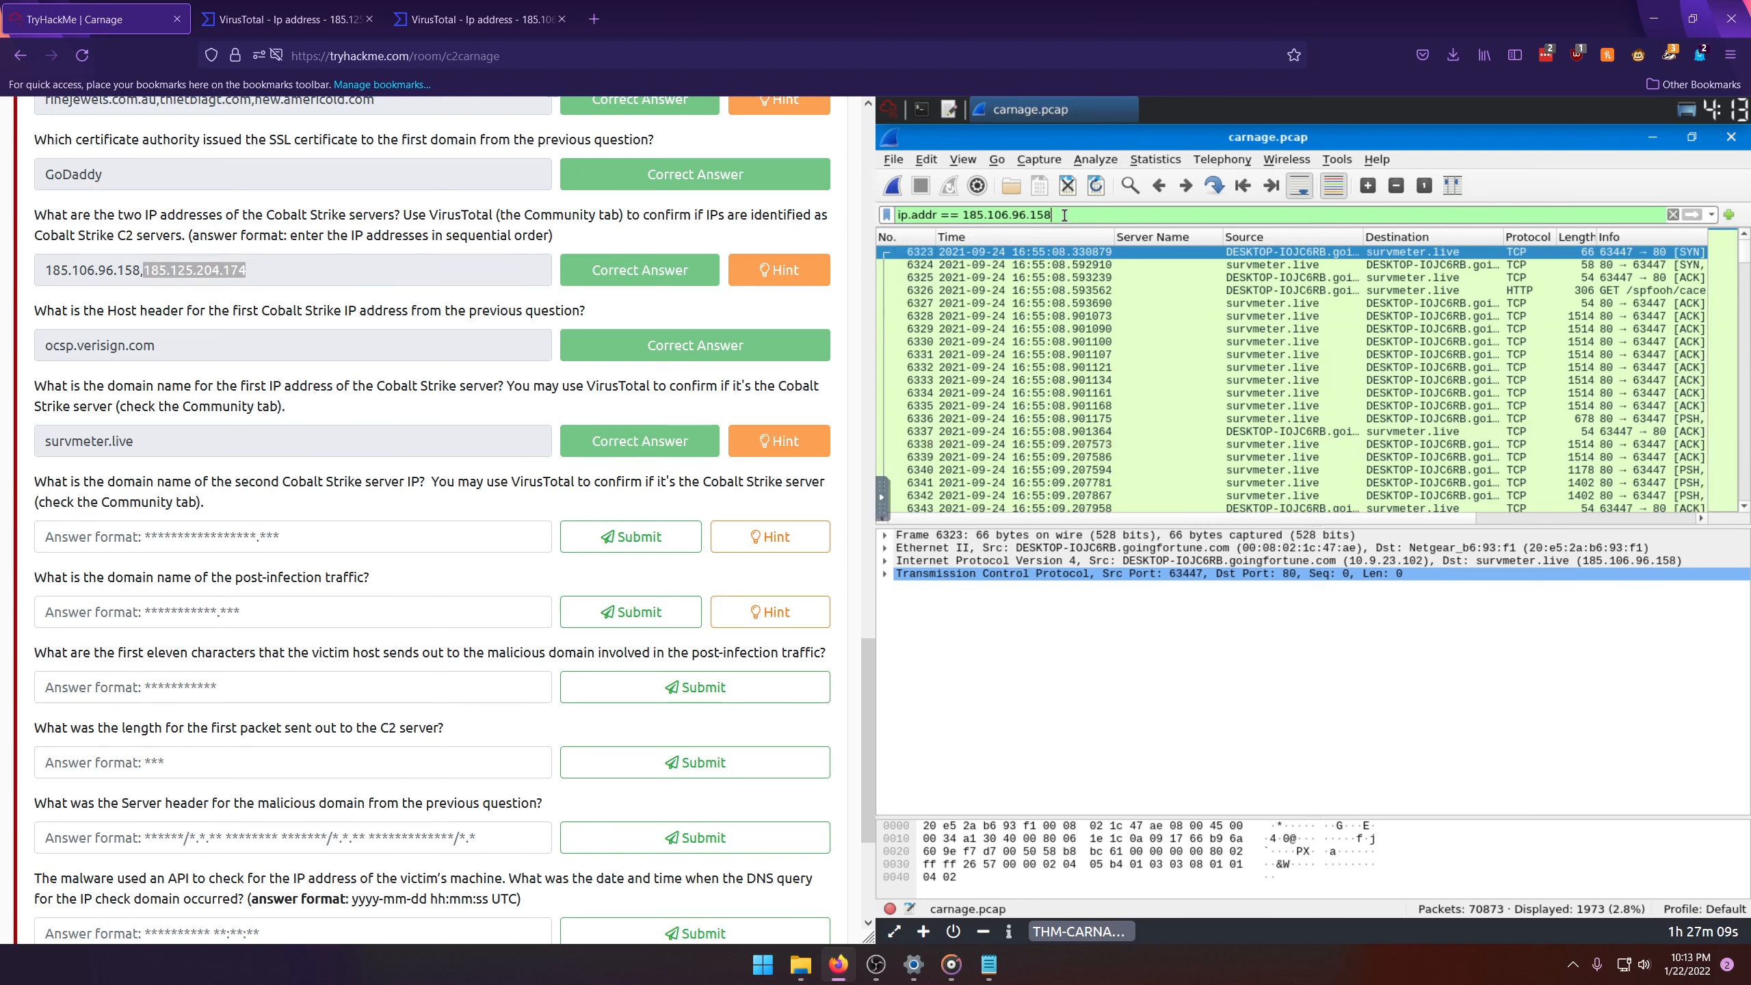
Step: Change the packet display filter to ip.addr == 185.125.204.174 and apply it
left_click_drag(1064, 216, 963, 216)
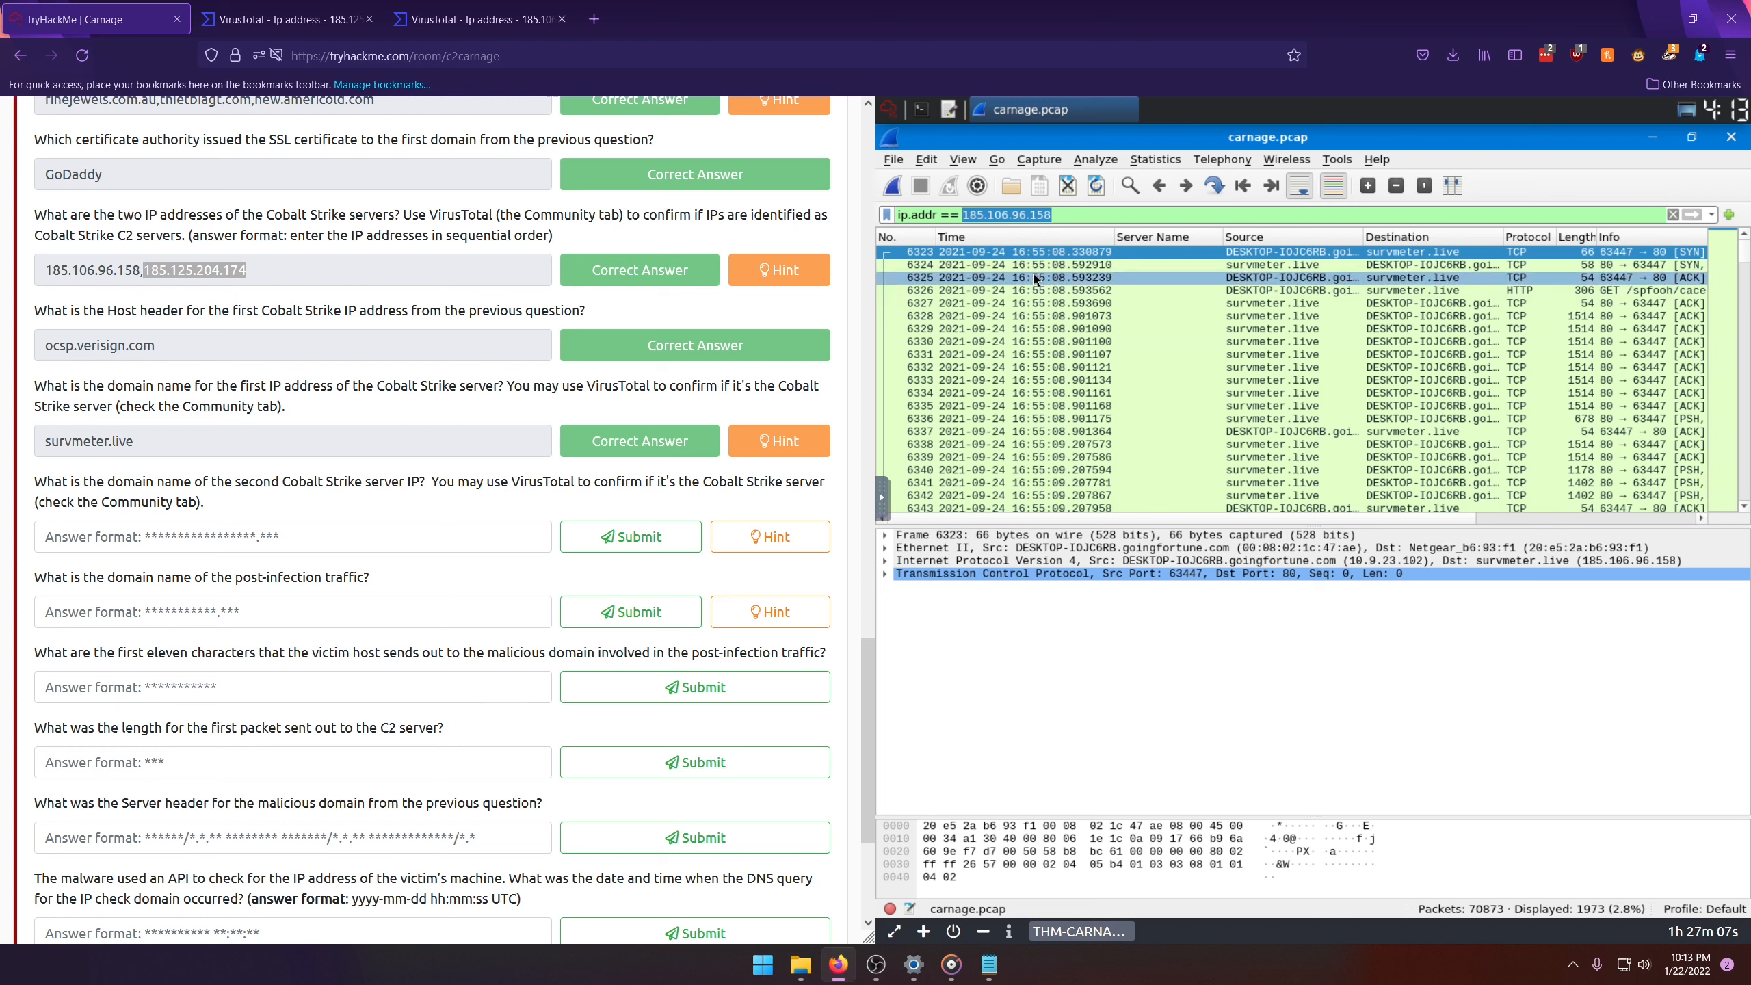
type("ocsp.verisign.com")
key("BackSpace")
key("BackSpace")
key("BackSpace")
key("BackSpace")
key("BackSpace")
key("BackSpace")
key("BackSpace")
key("BackSpace")
key("BackSpace")
key("BackSpace")
key("BackSpace")
key("BackSpace")
key("BackSpace")
key("BackSpace")
key("BackSpace")
key("BackSpace")
key("BackSpace")
key("BackSpace")
key("BackSpace")
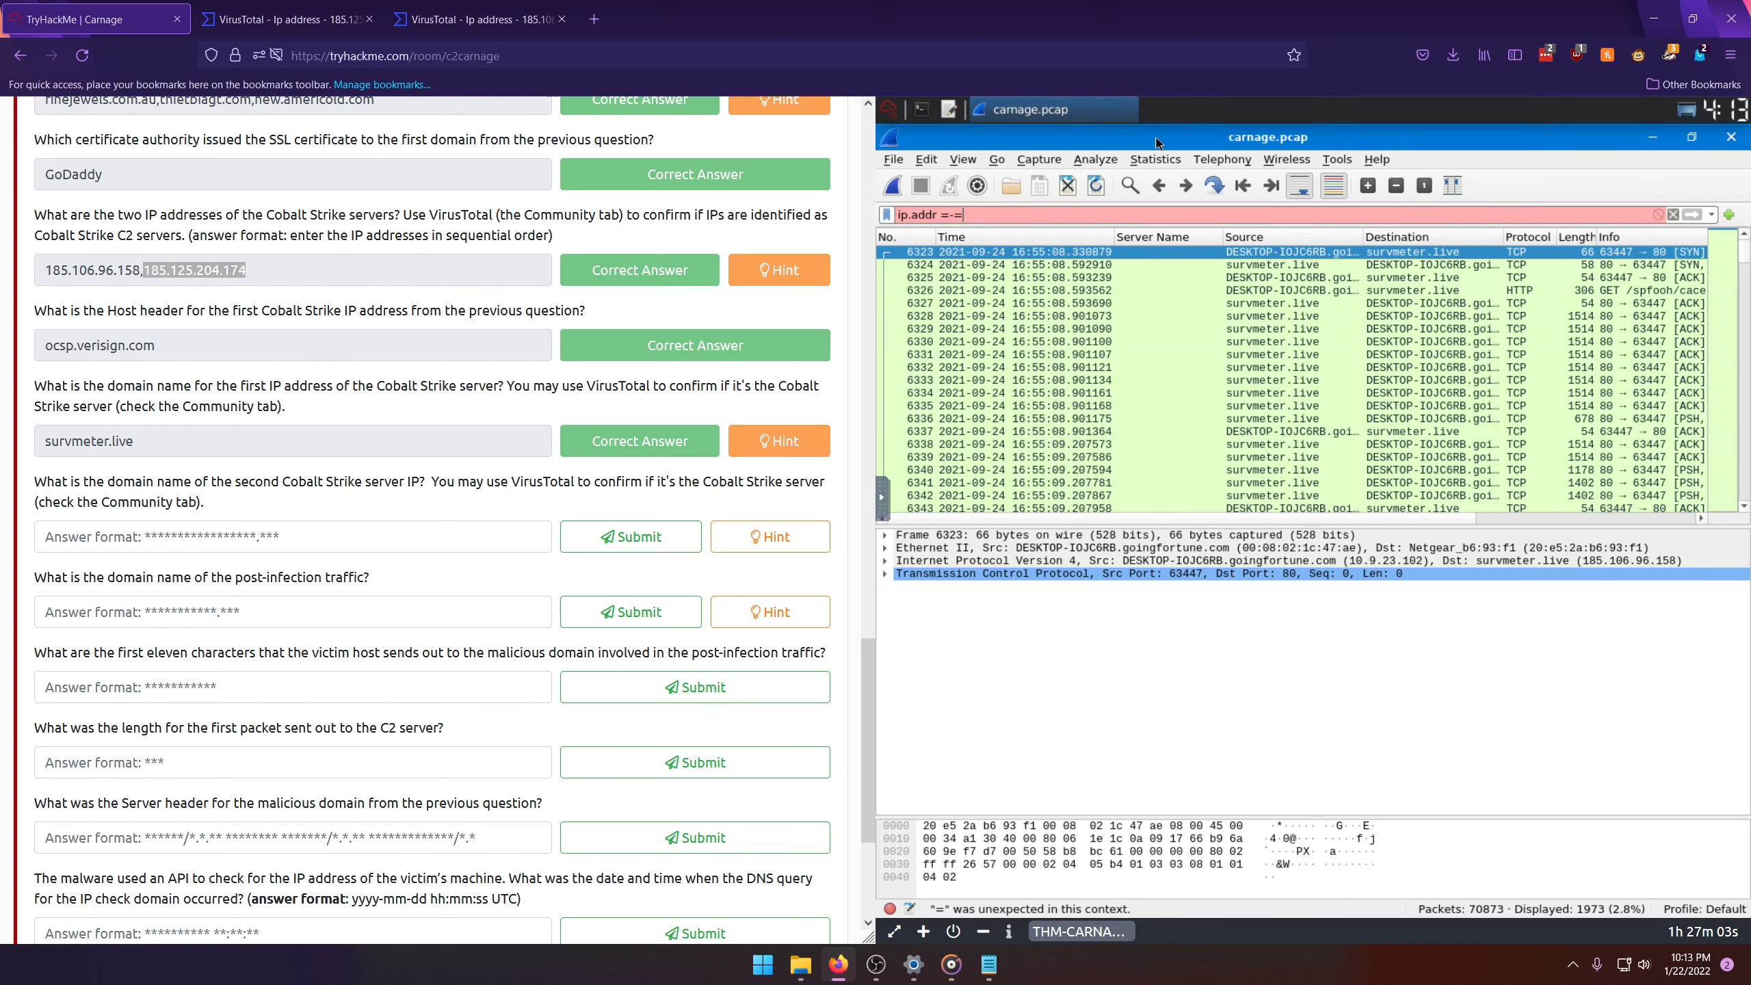
type("= 185.12")
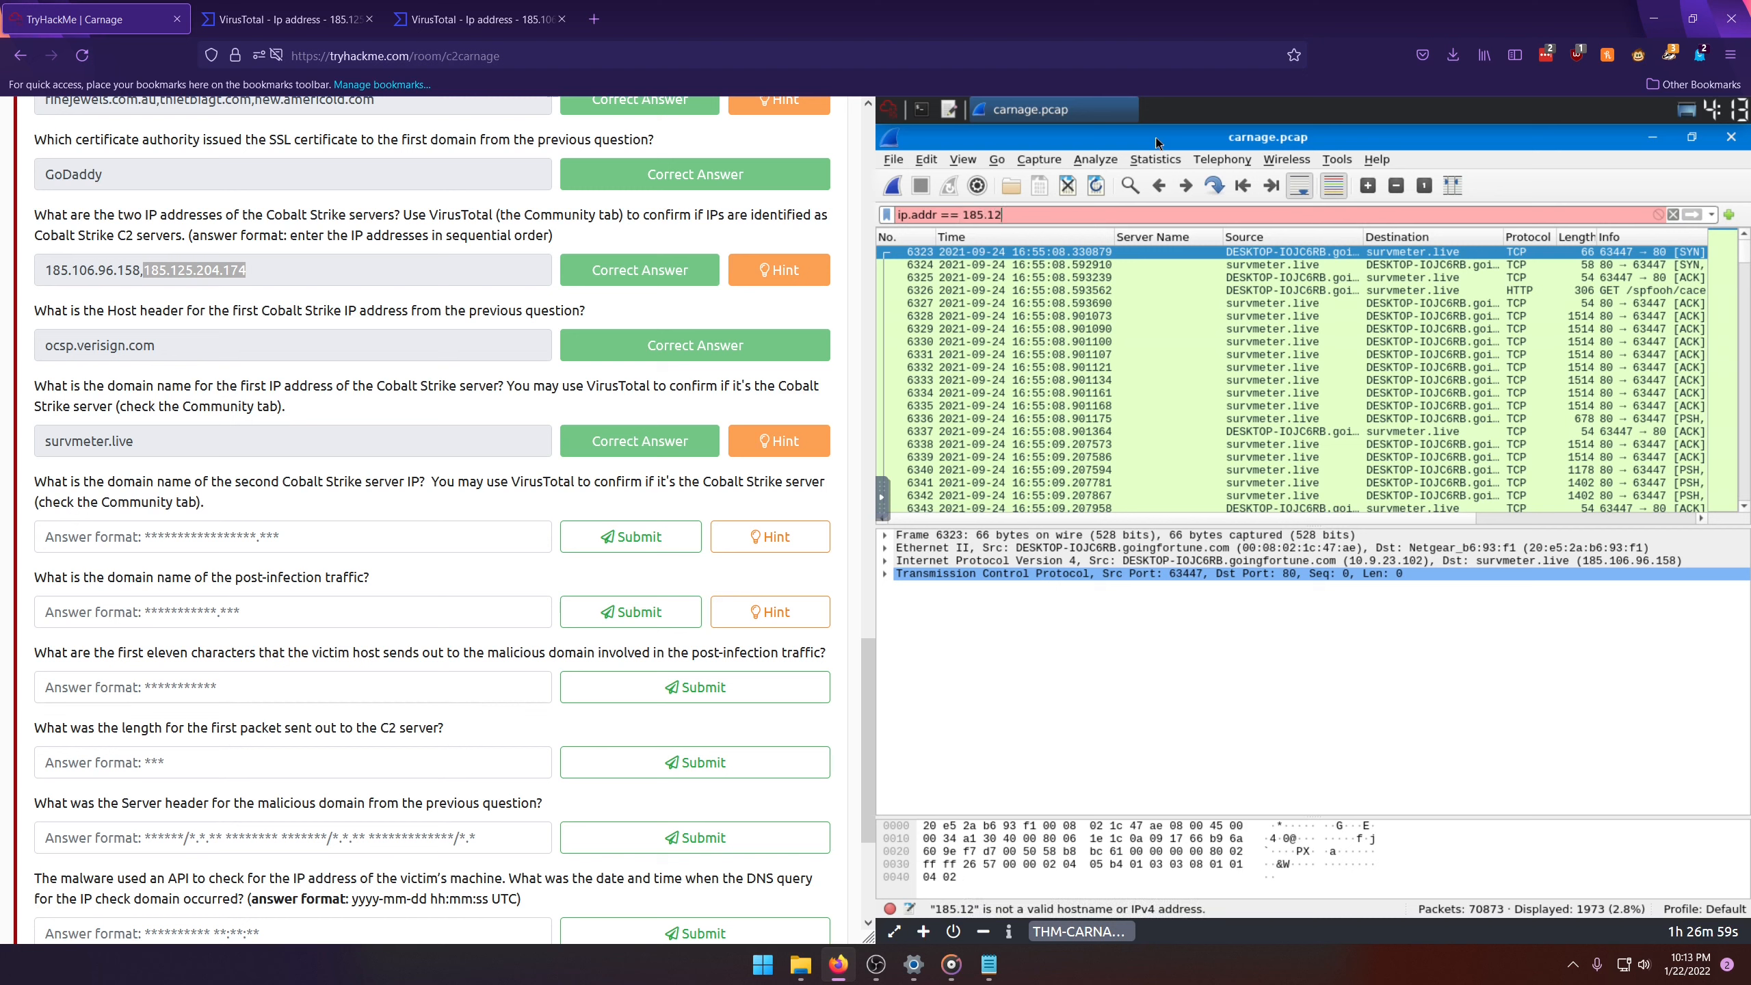
type("6")
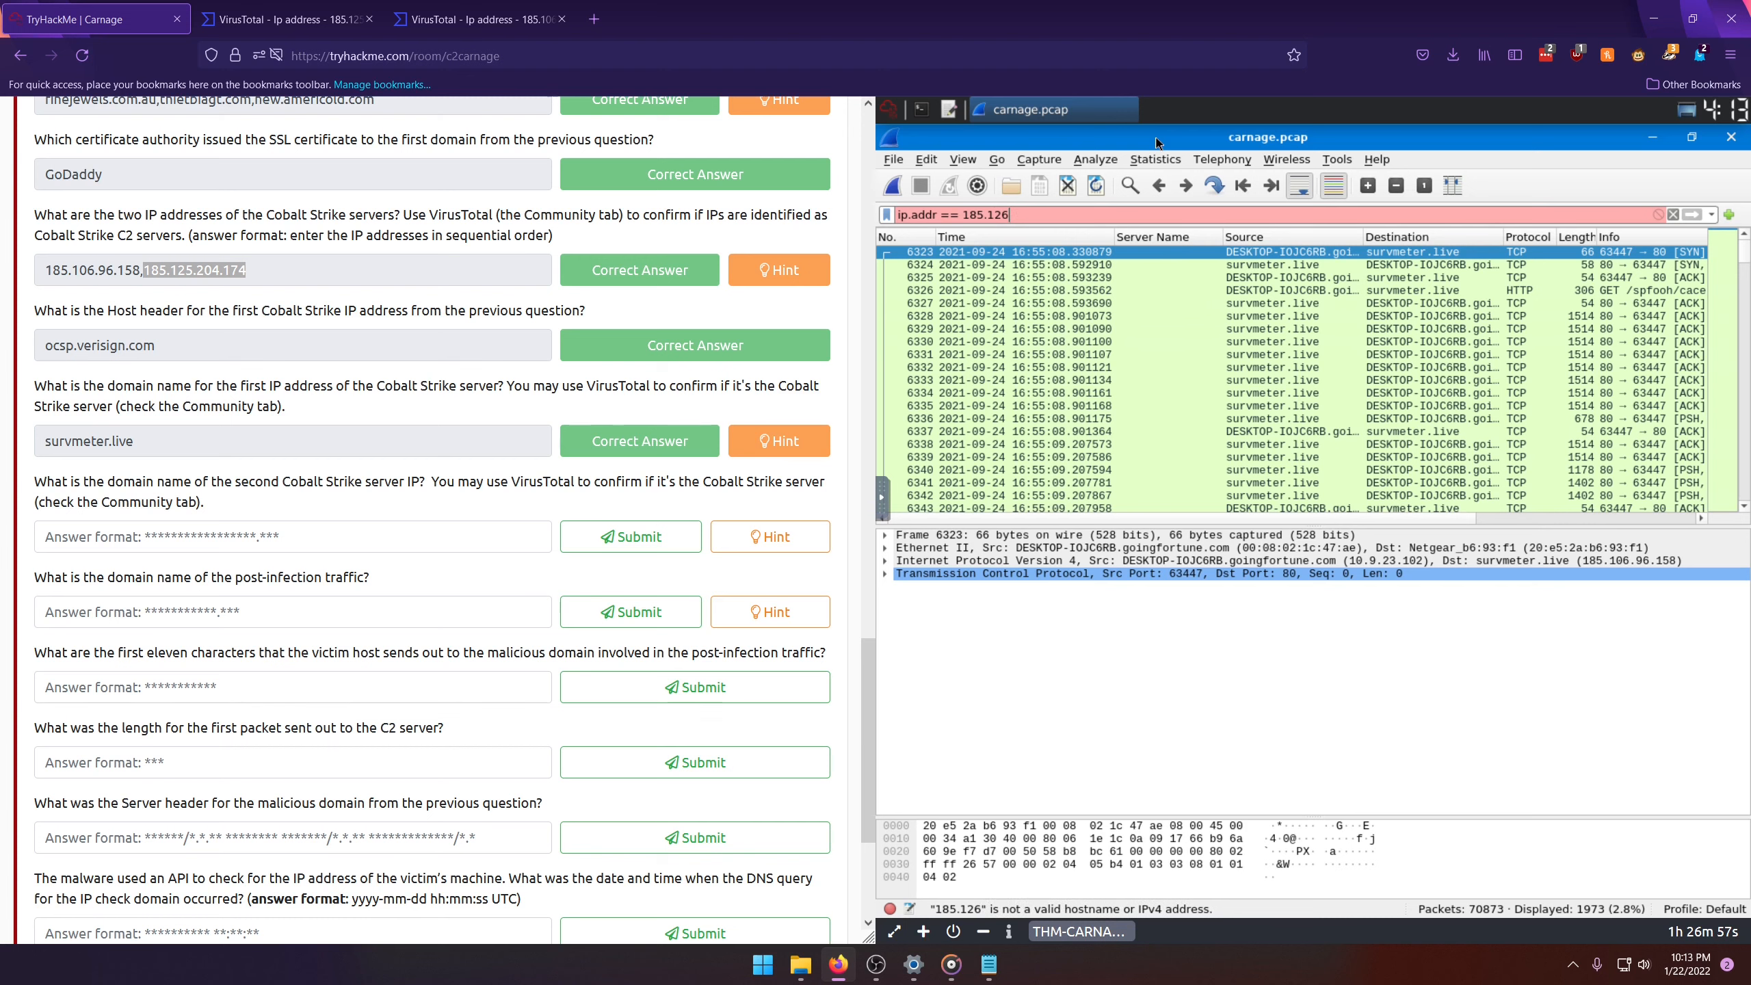
key("BackSpace")
type("5.204")
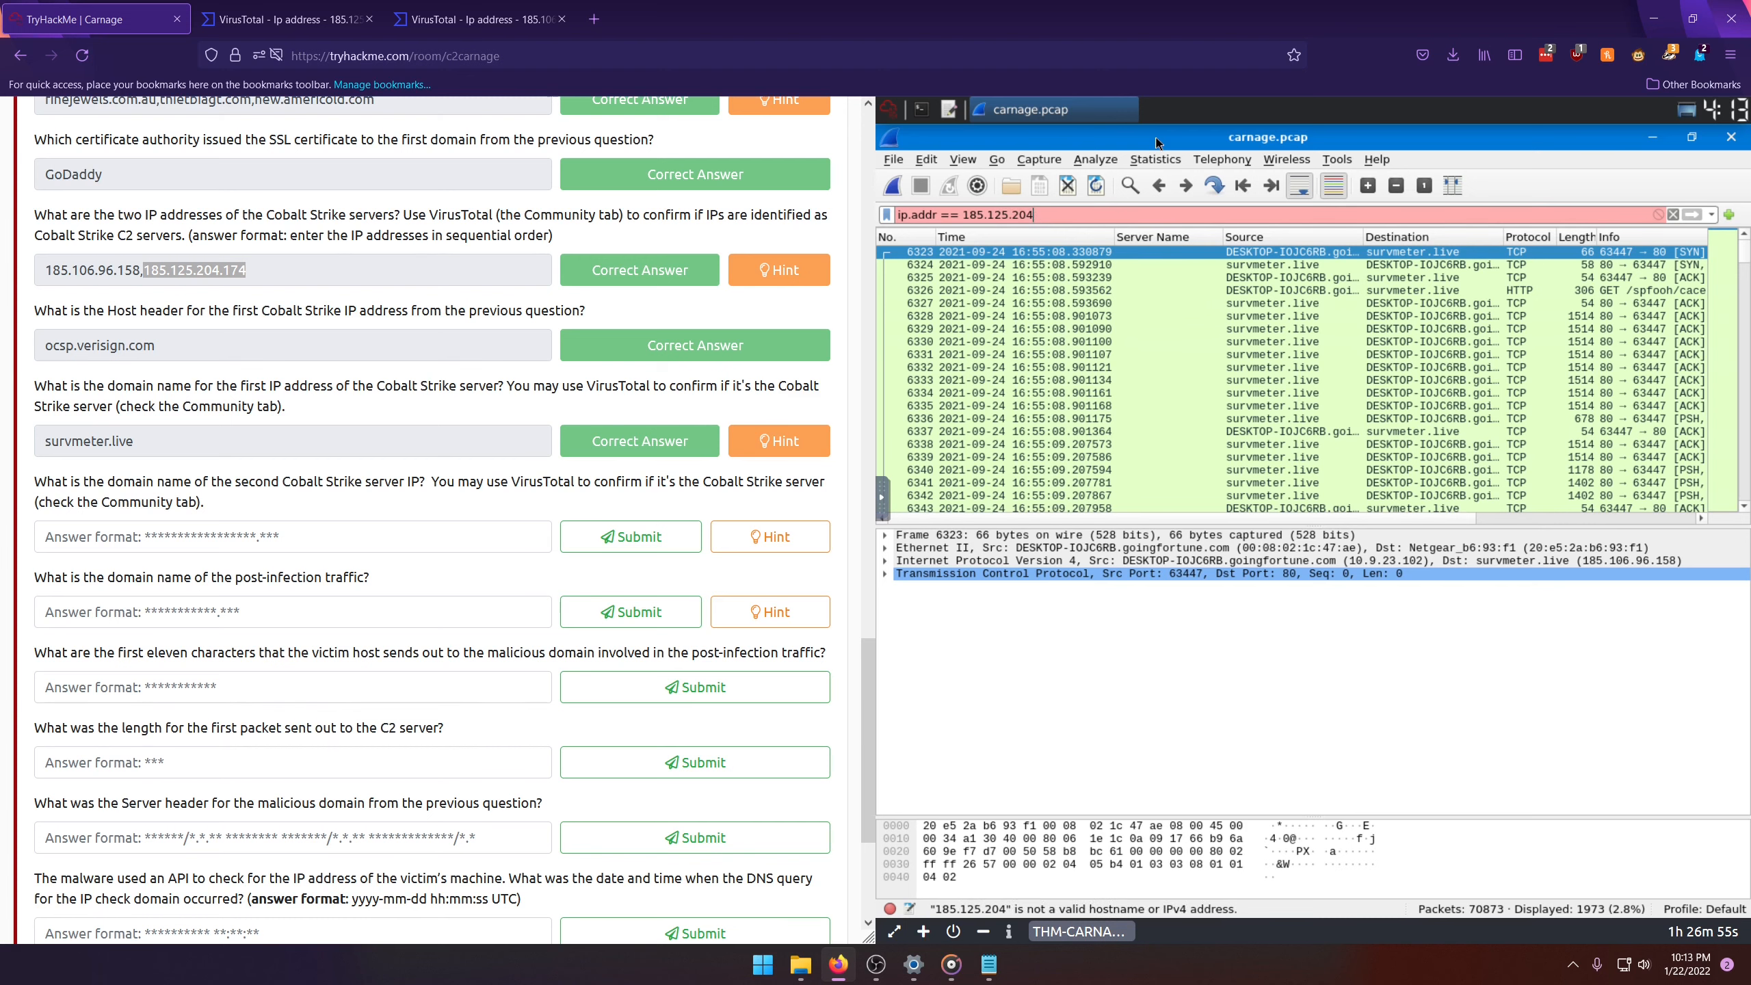
type(".174")
key("Return")
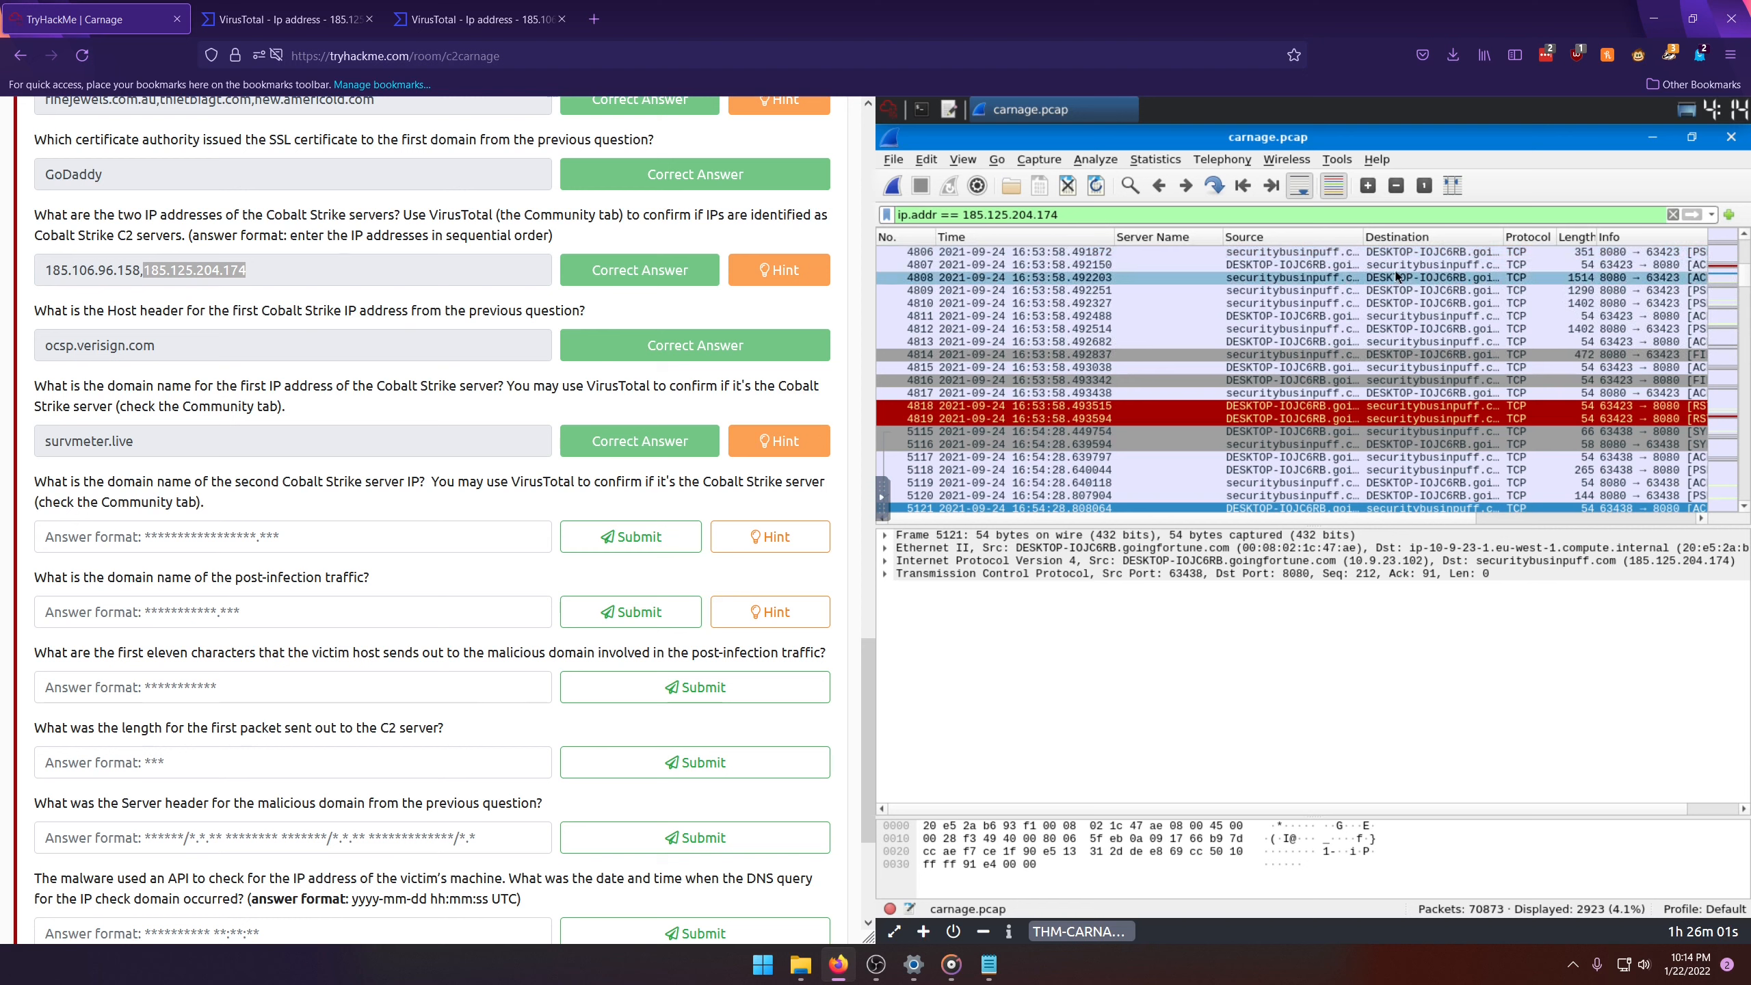
Step: Widen the Destination column and submit securitybusinpuff.com as the domain name of the second Cobalt Strike server
left_click(1399, 264)
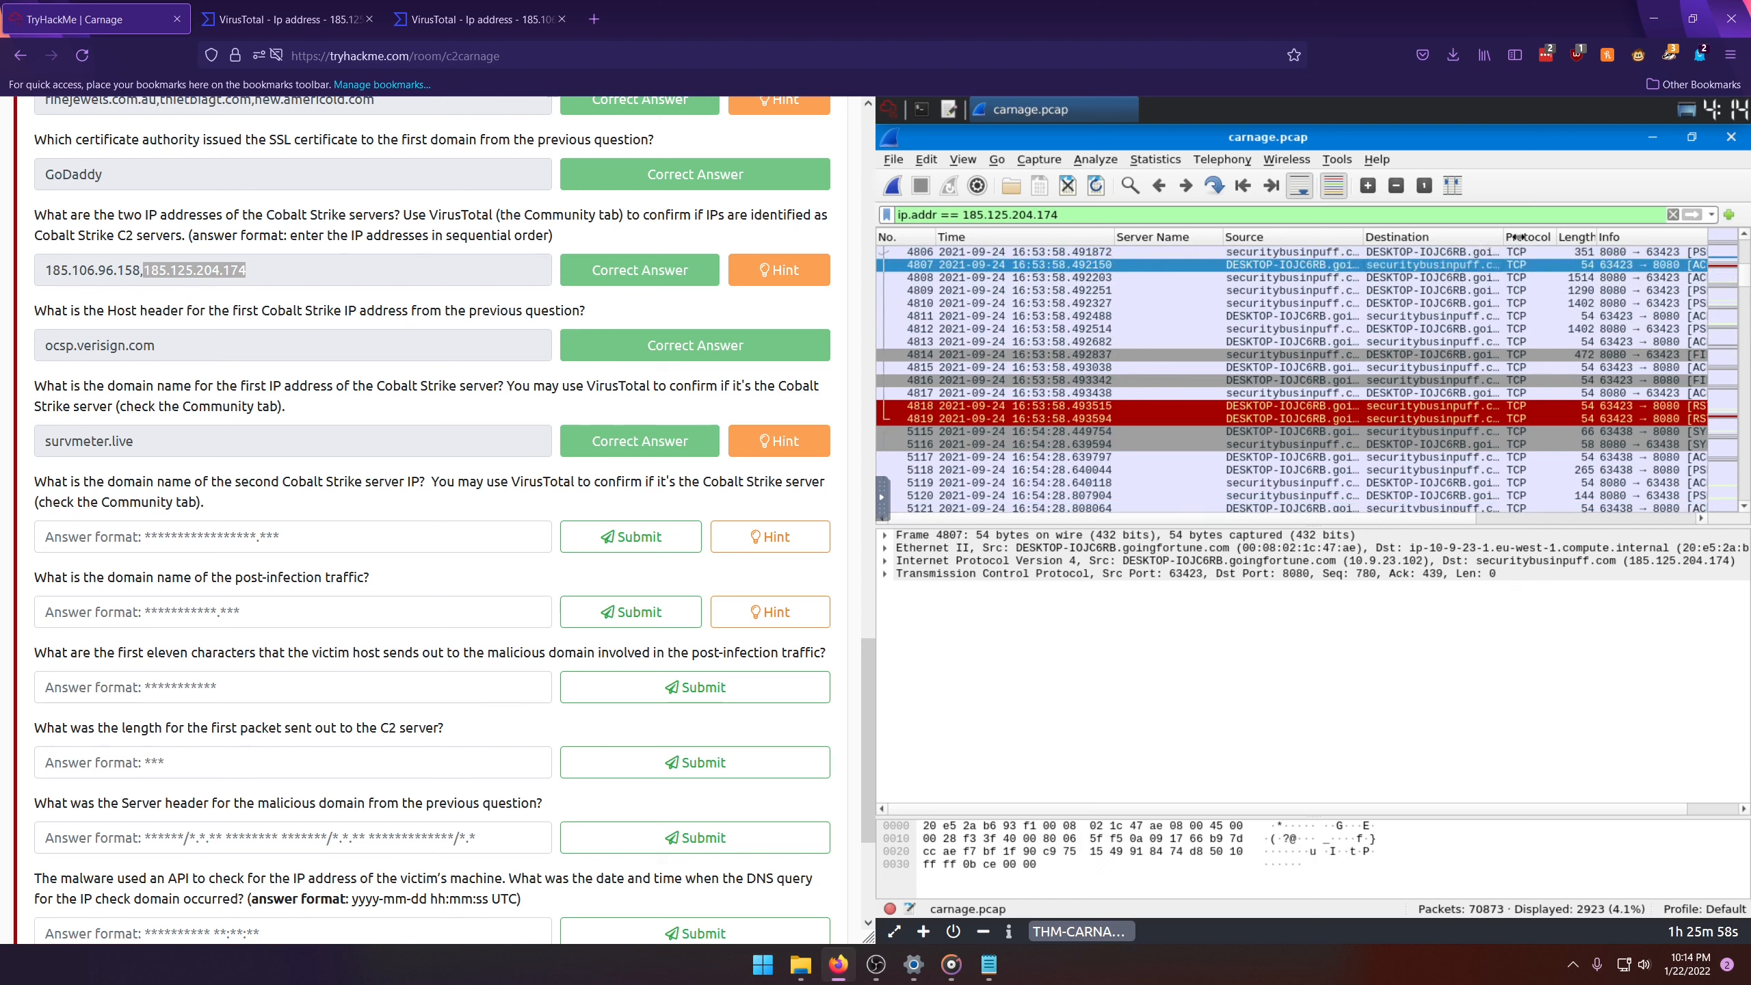
left_click_drag(1517, 237, 1550, 237)
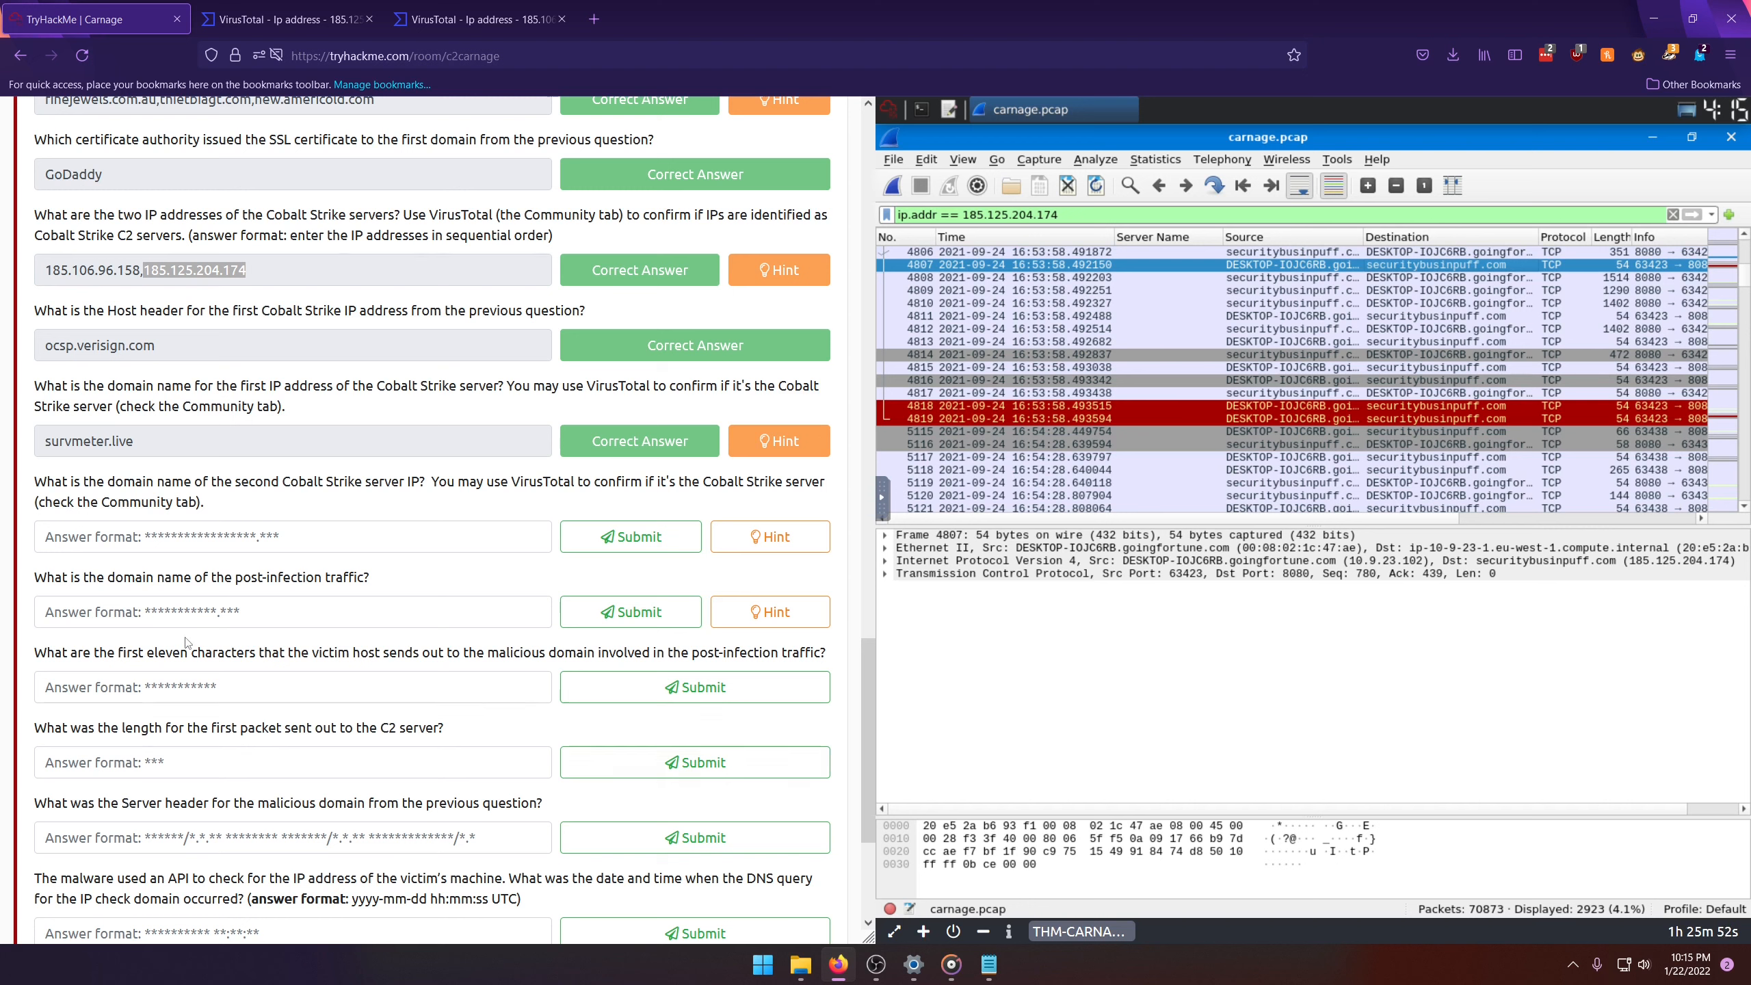
left_click(128, 531)
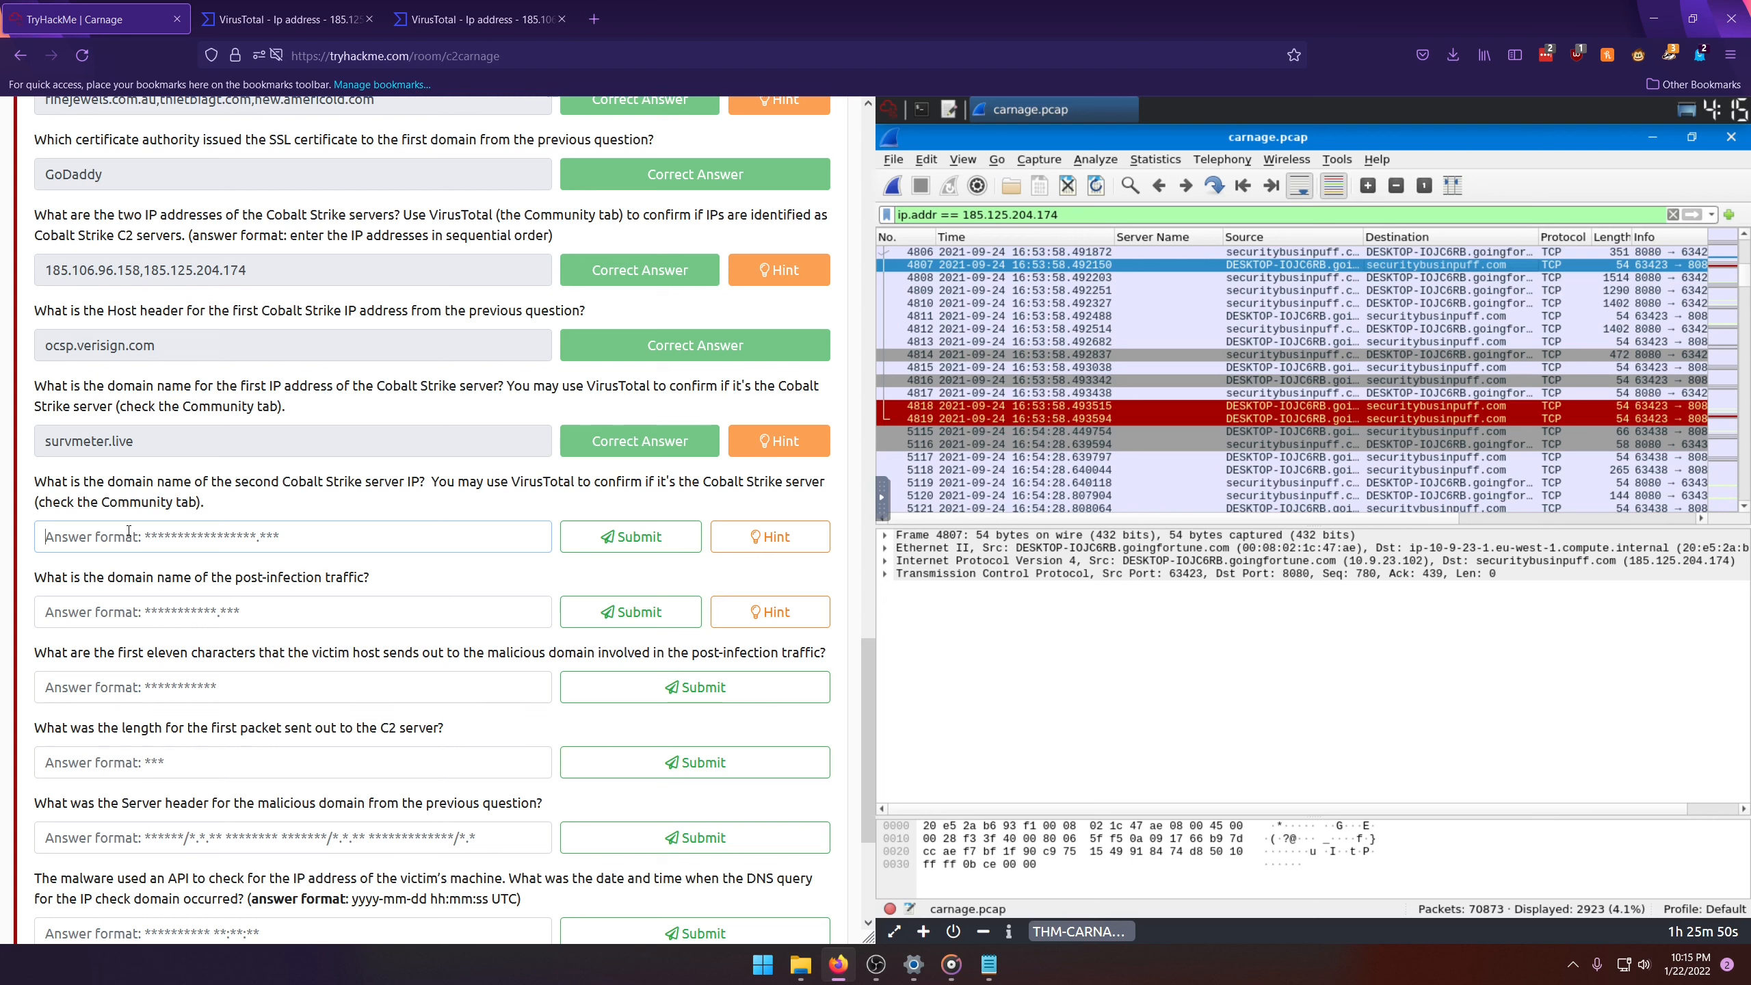
type("security")
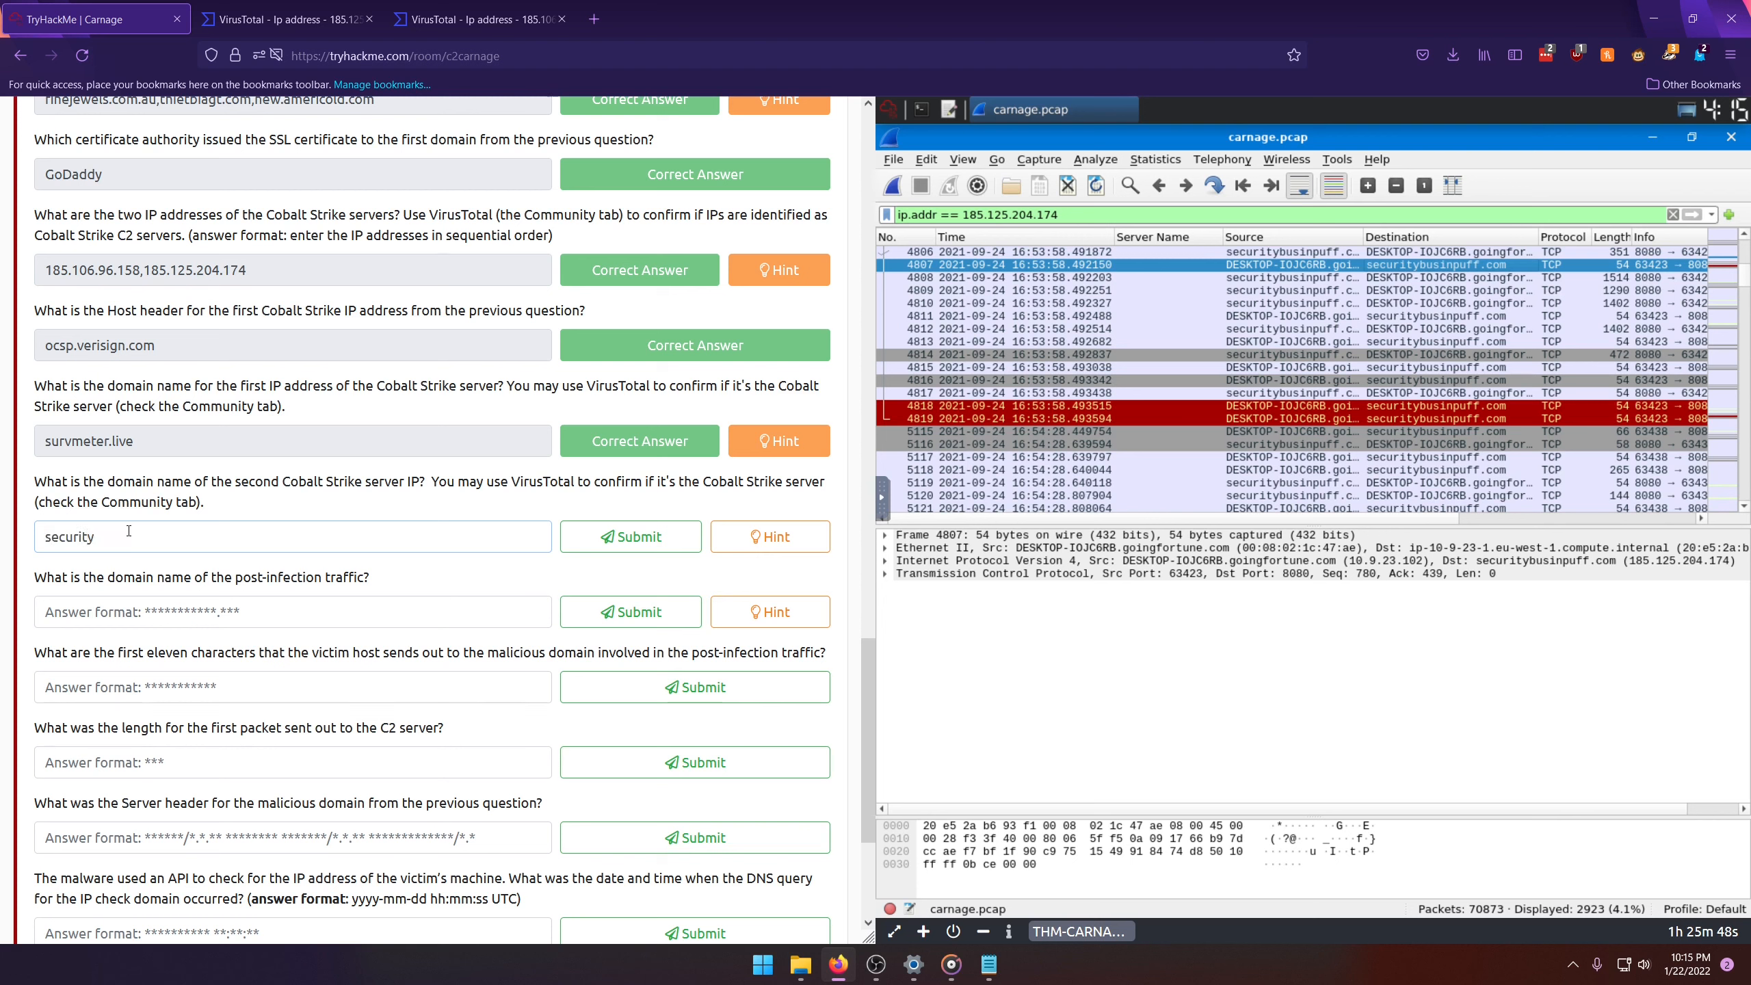
type("businpuff.com")
left_click(615, 545)
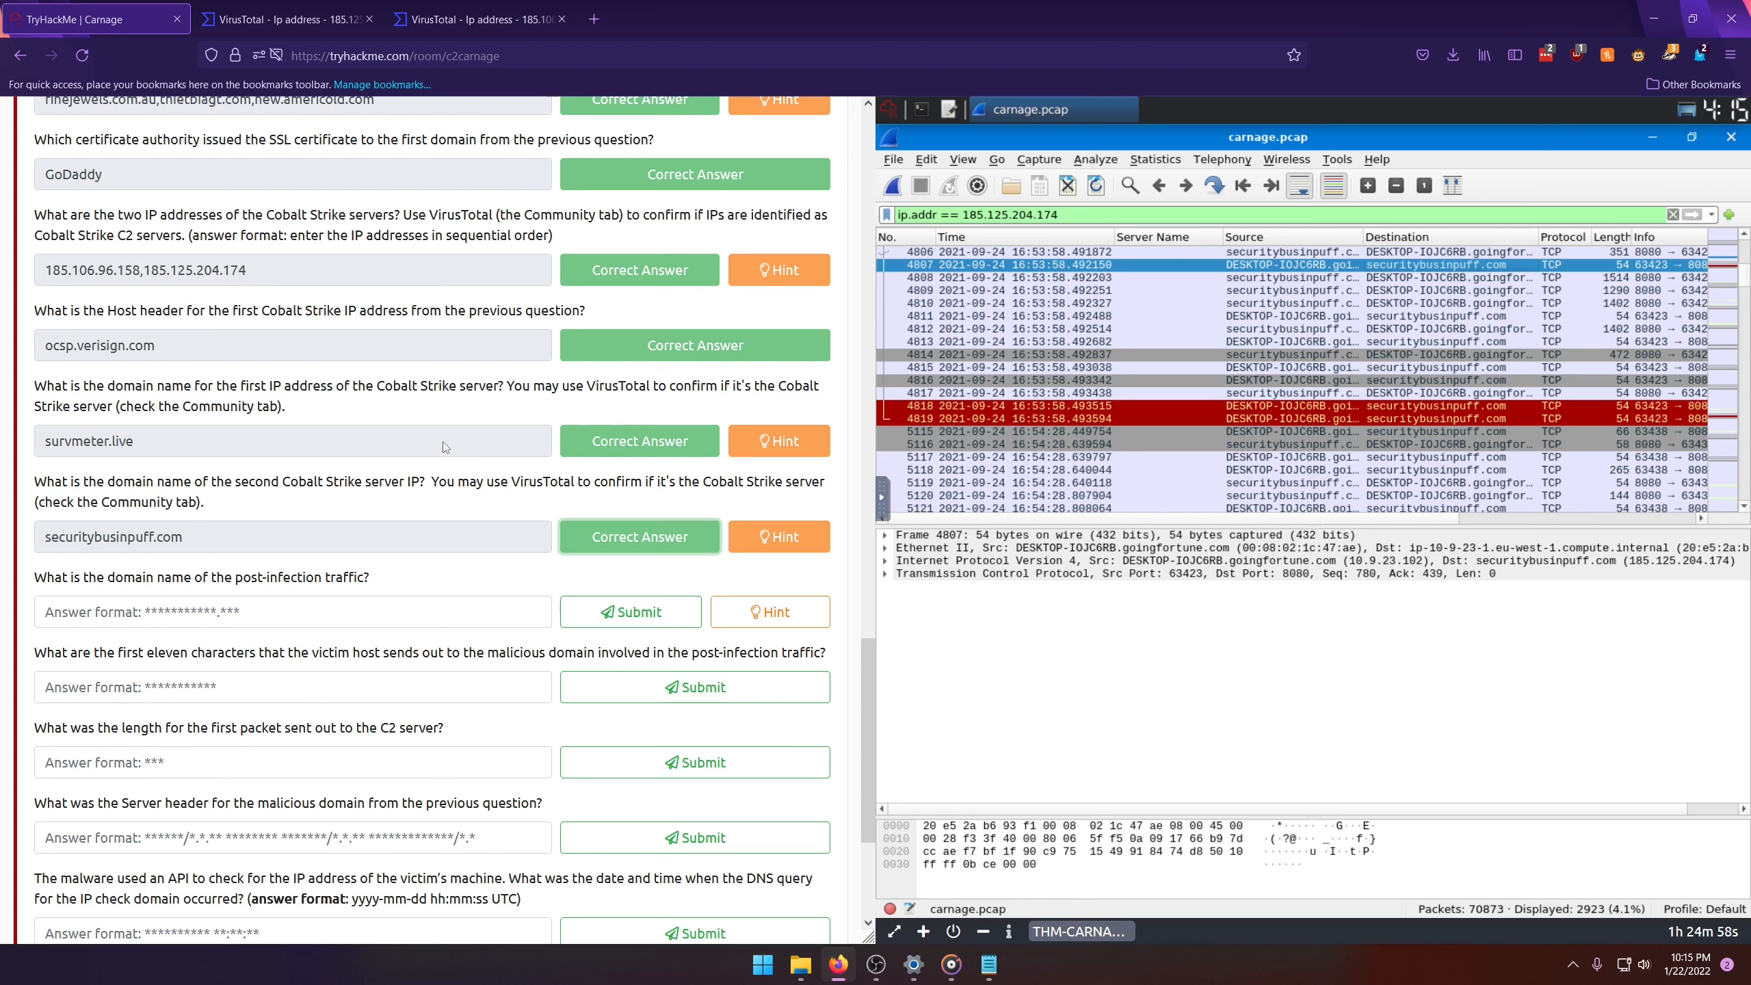
Step: Filter the packets with http and select the POST request sent to maldivehost.net to view its details
triple_click(914, 217)
type("i")
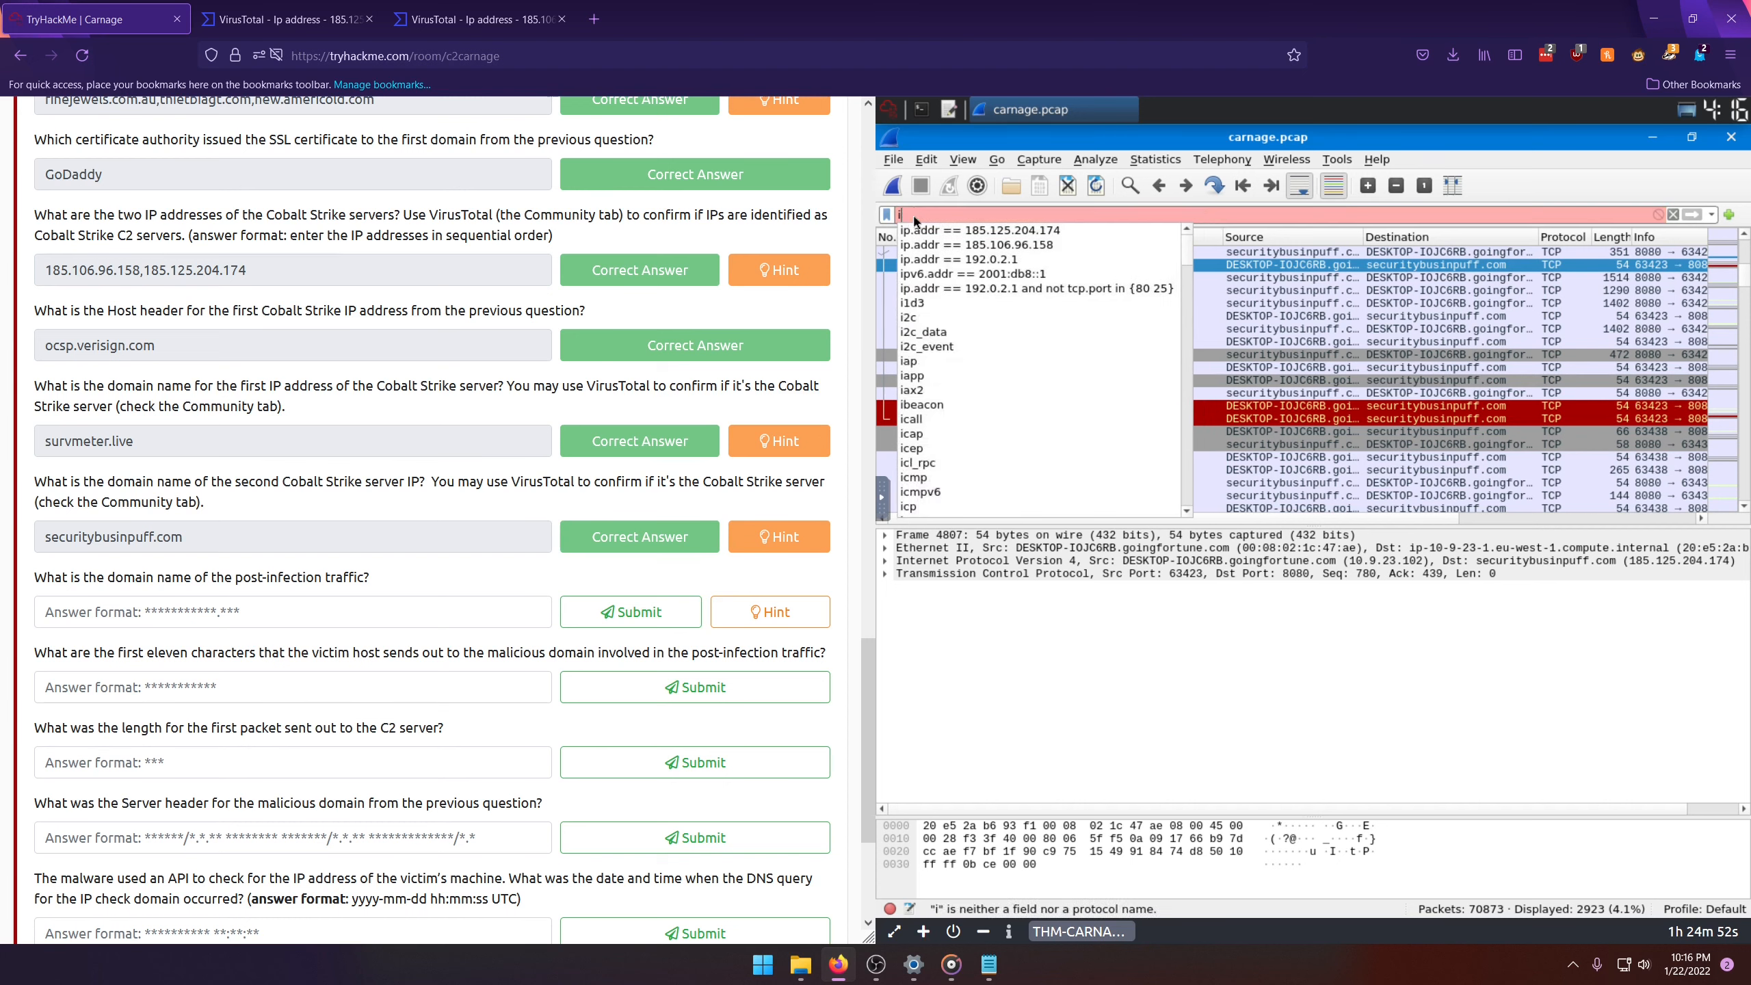
key("BackSpace")
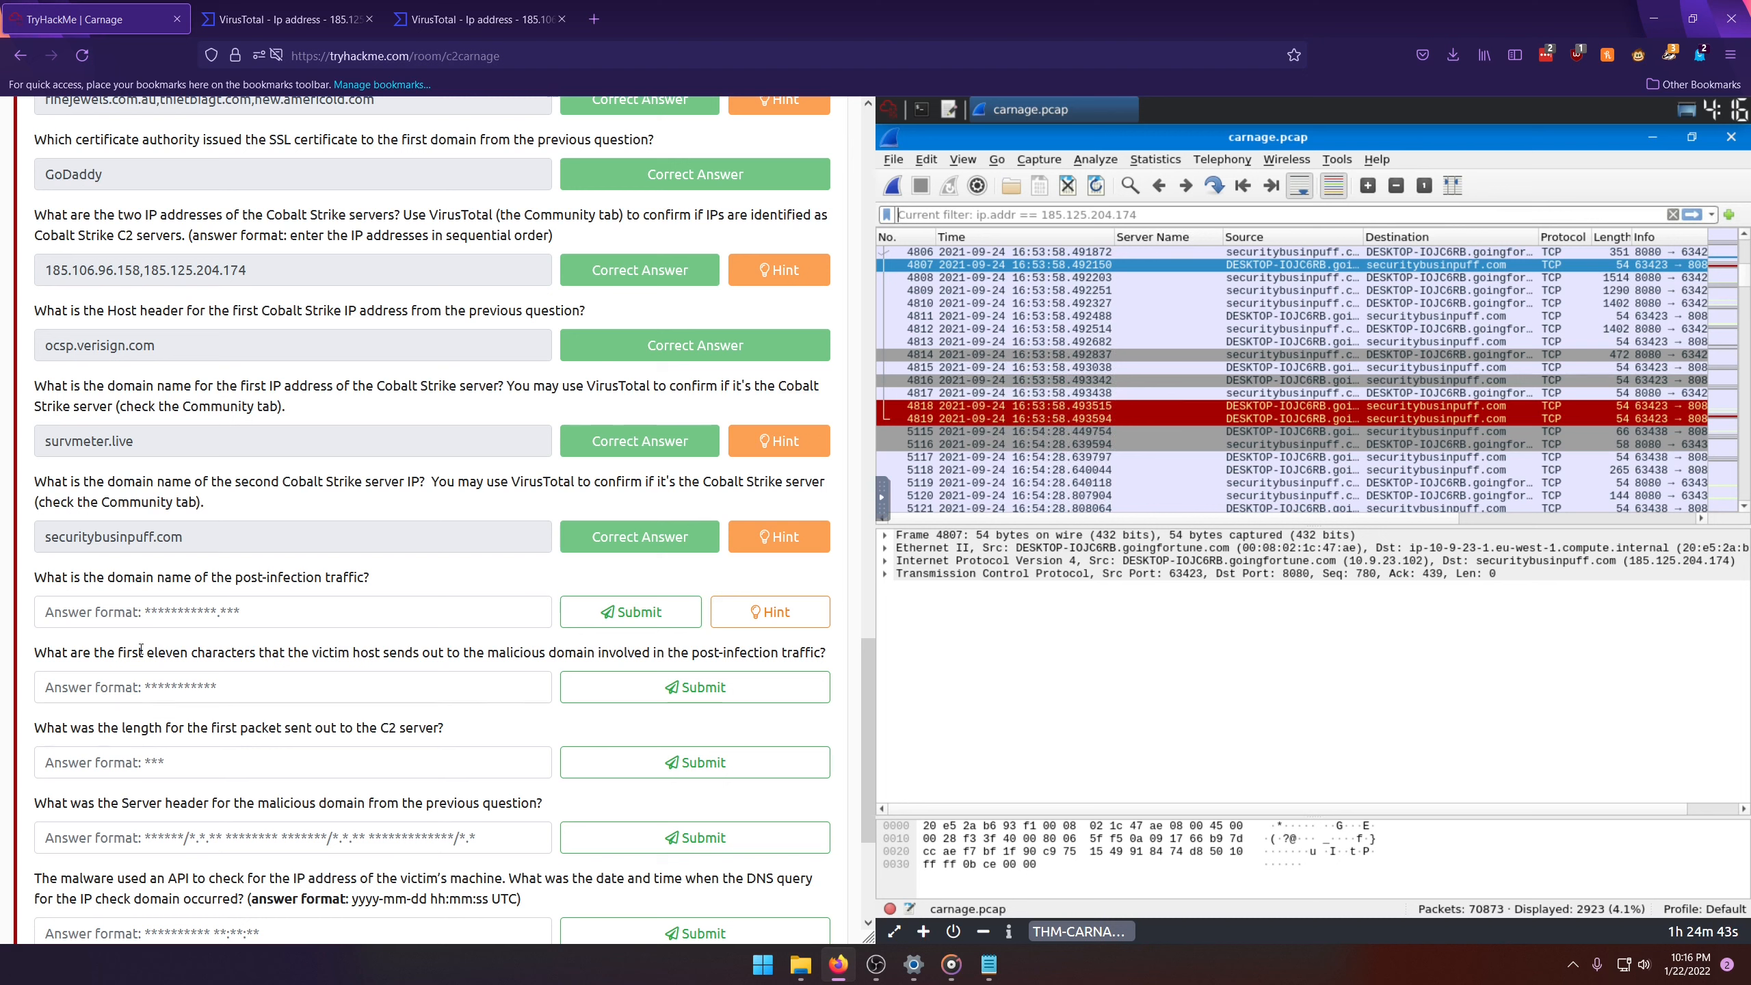
type("http")
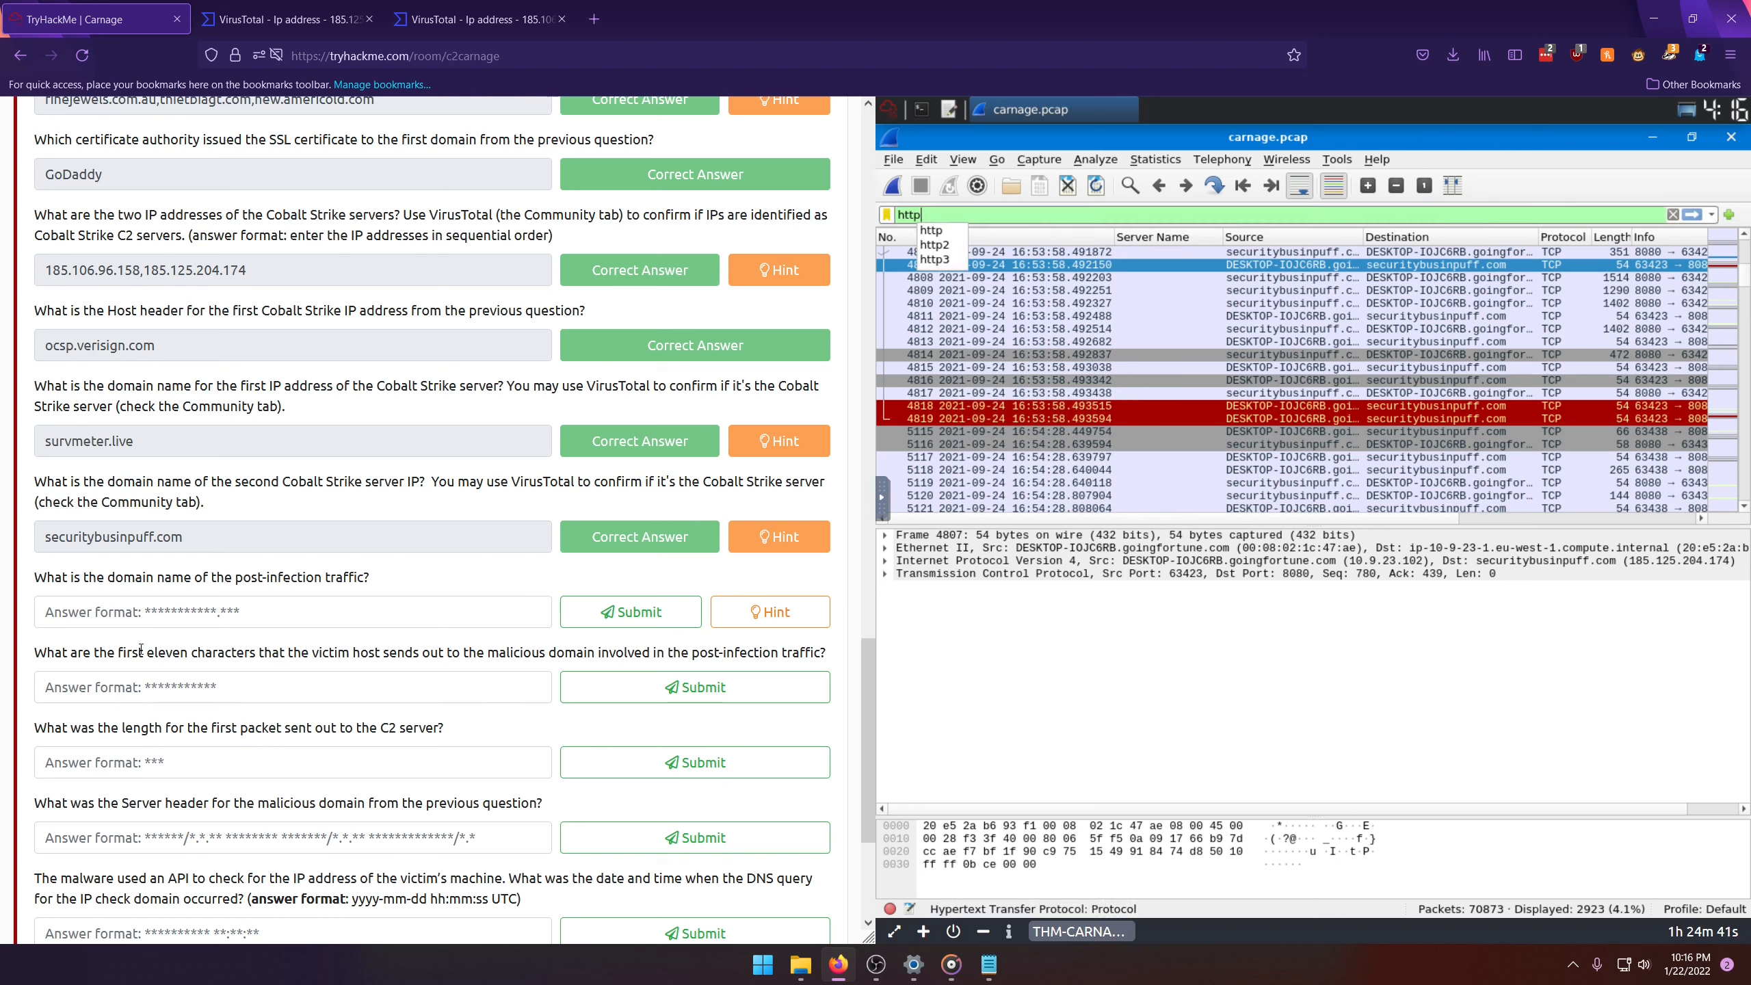
key("Return")
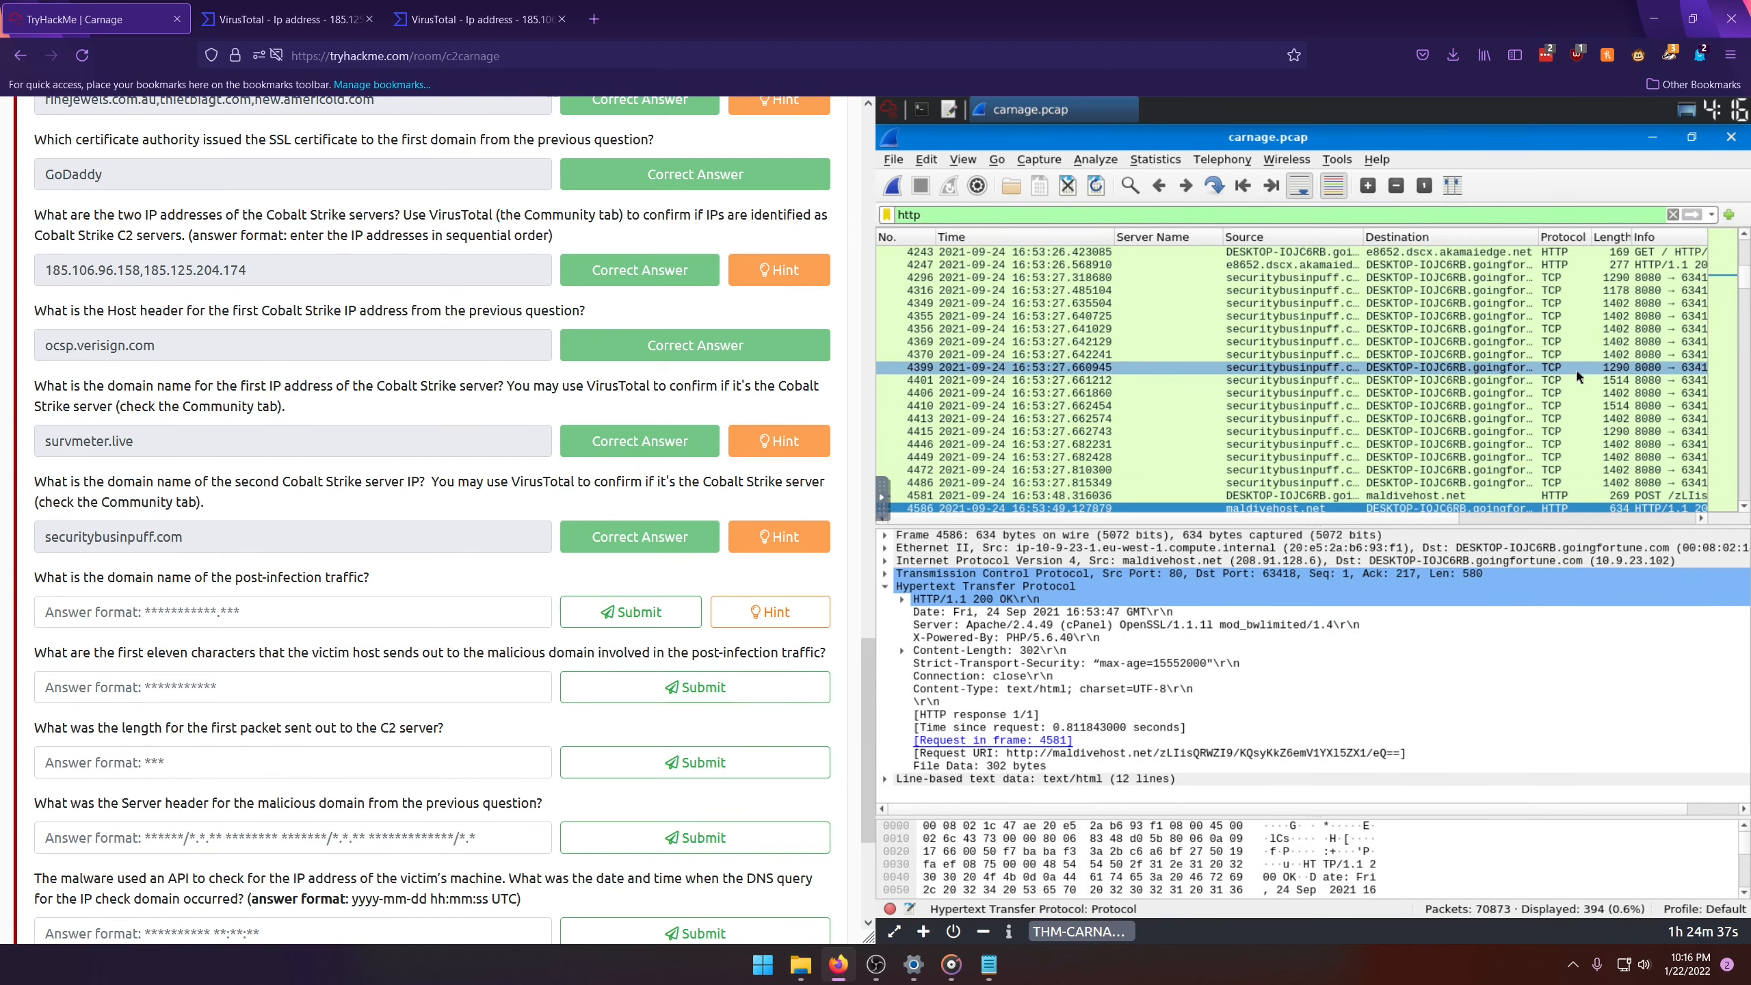
left_click(1589, 494)
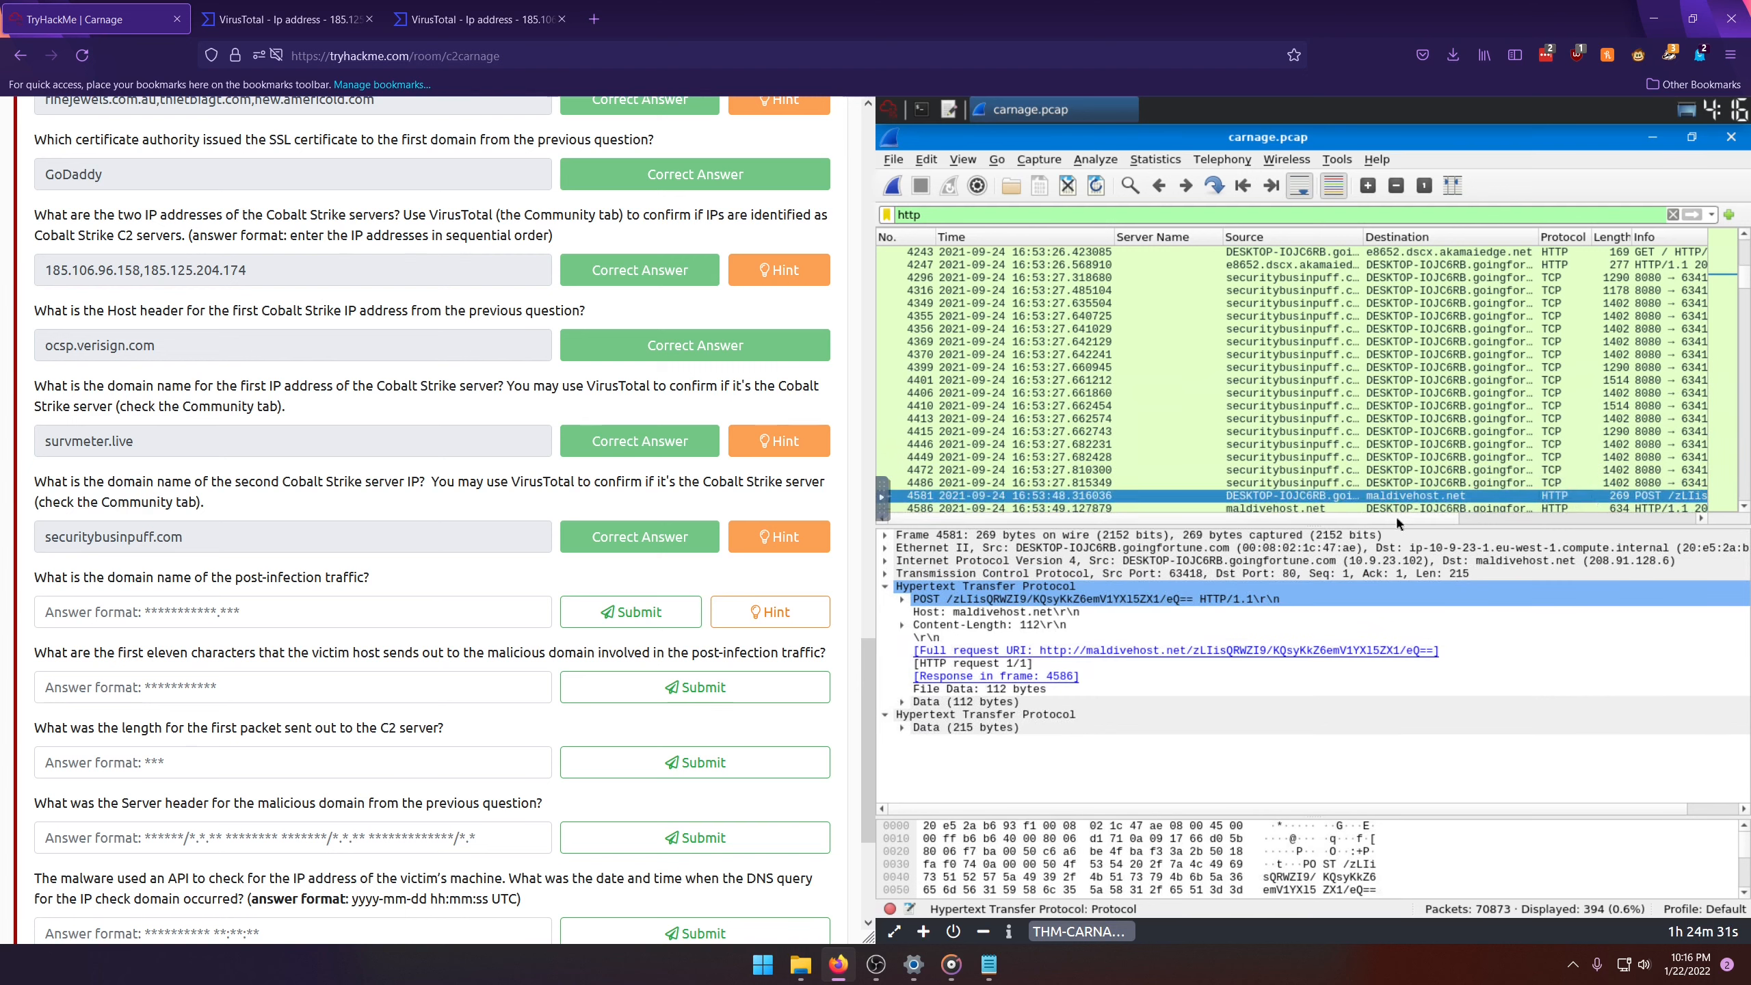
left_click_drag(1409, 514, 1604, 522)
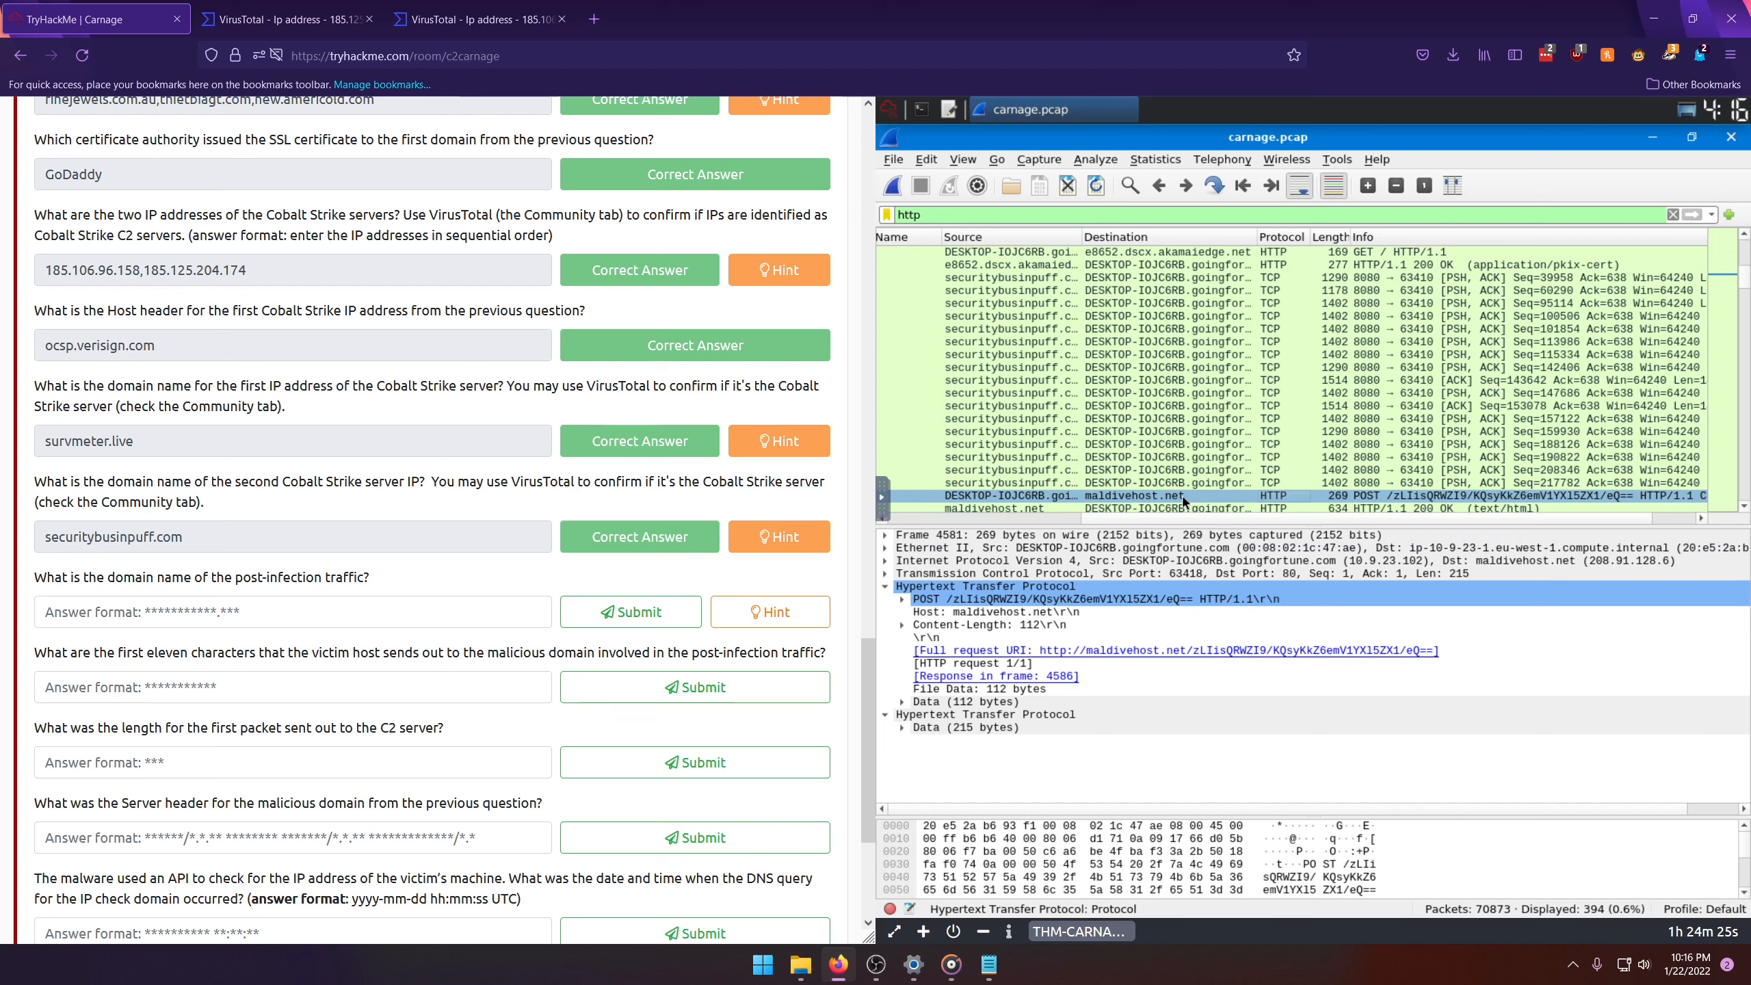
Step: Submit maldivehost.net as the domain name of the post-infection traffic
left_click(204, 613)
type("maldivehost.net")
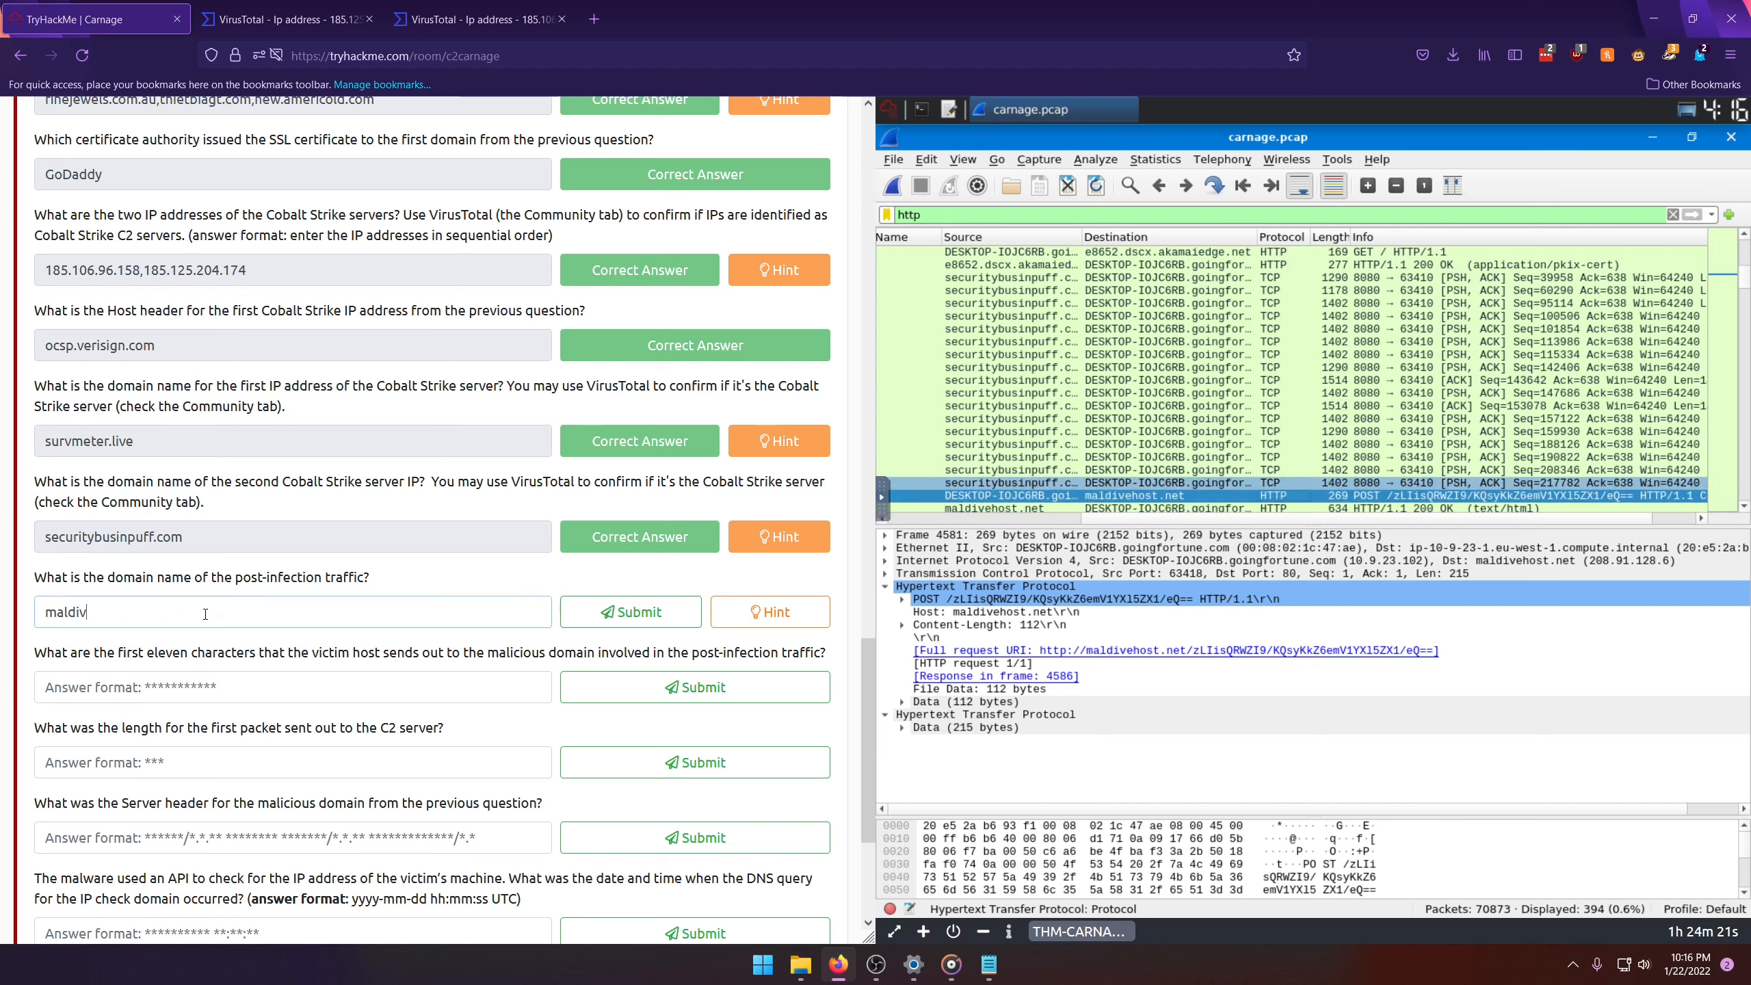
left_click(589, 612)
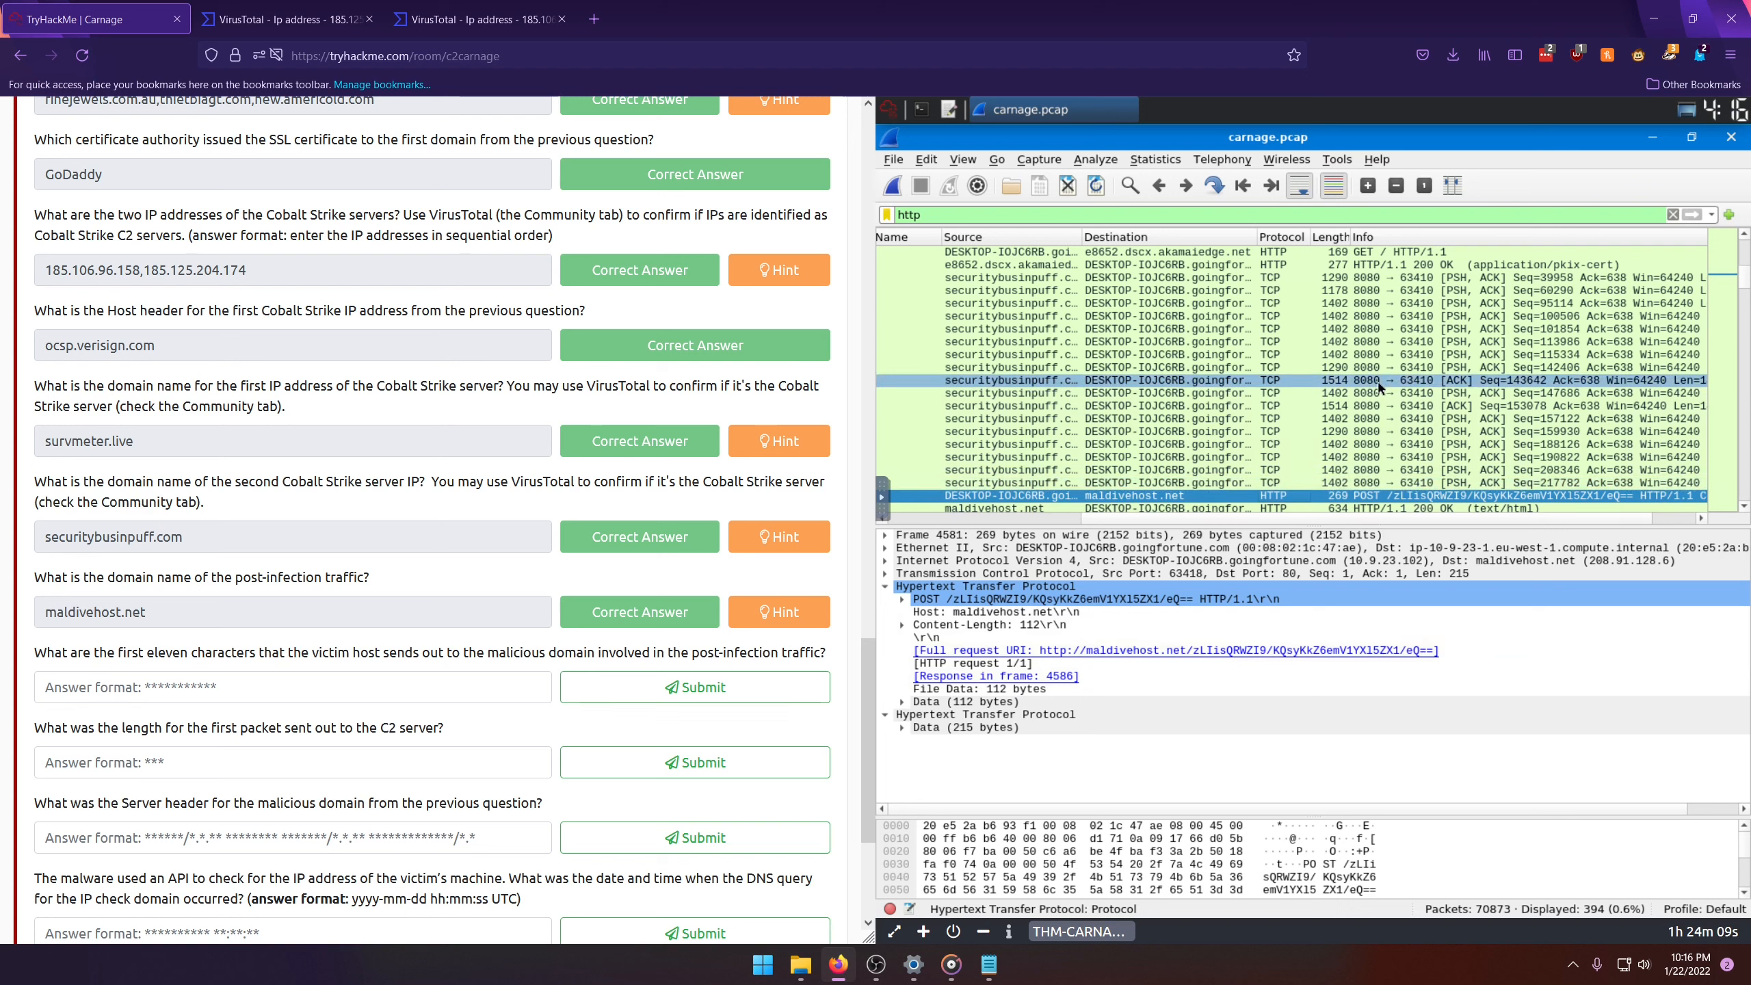
Step: Submit zLIisQRWZI9 as the first eleven characters the victim host sends to the malicious domain
scroll(1171, 387, "down", 3)
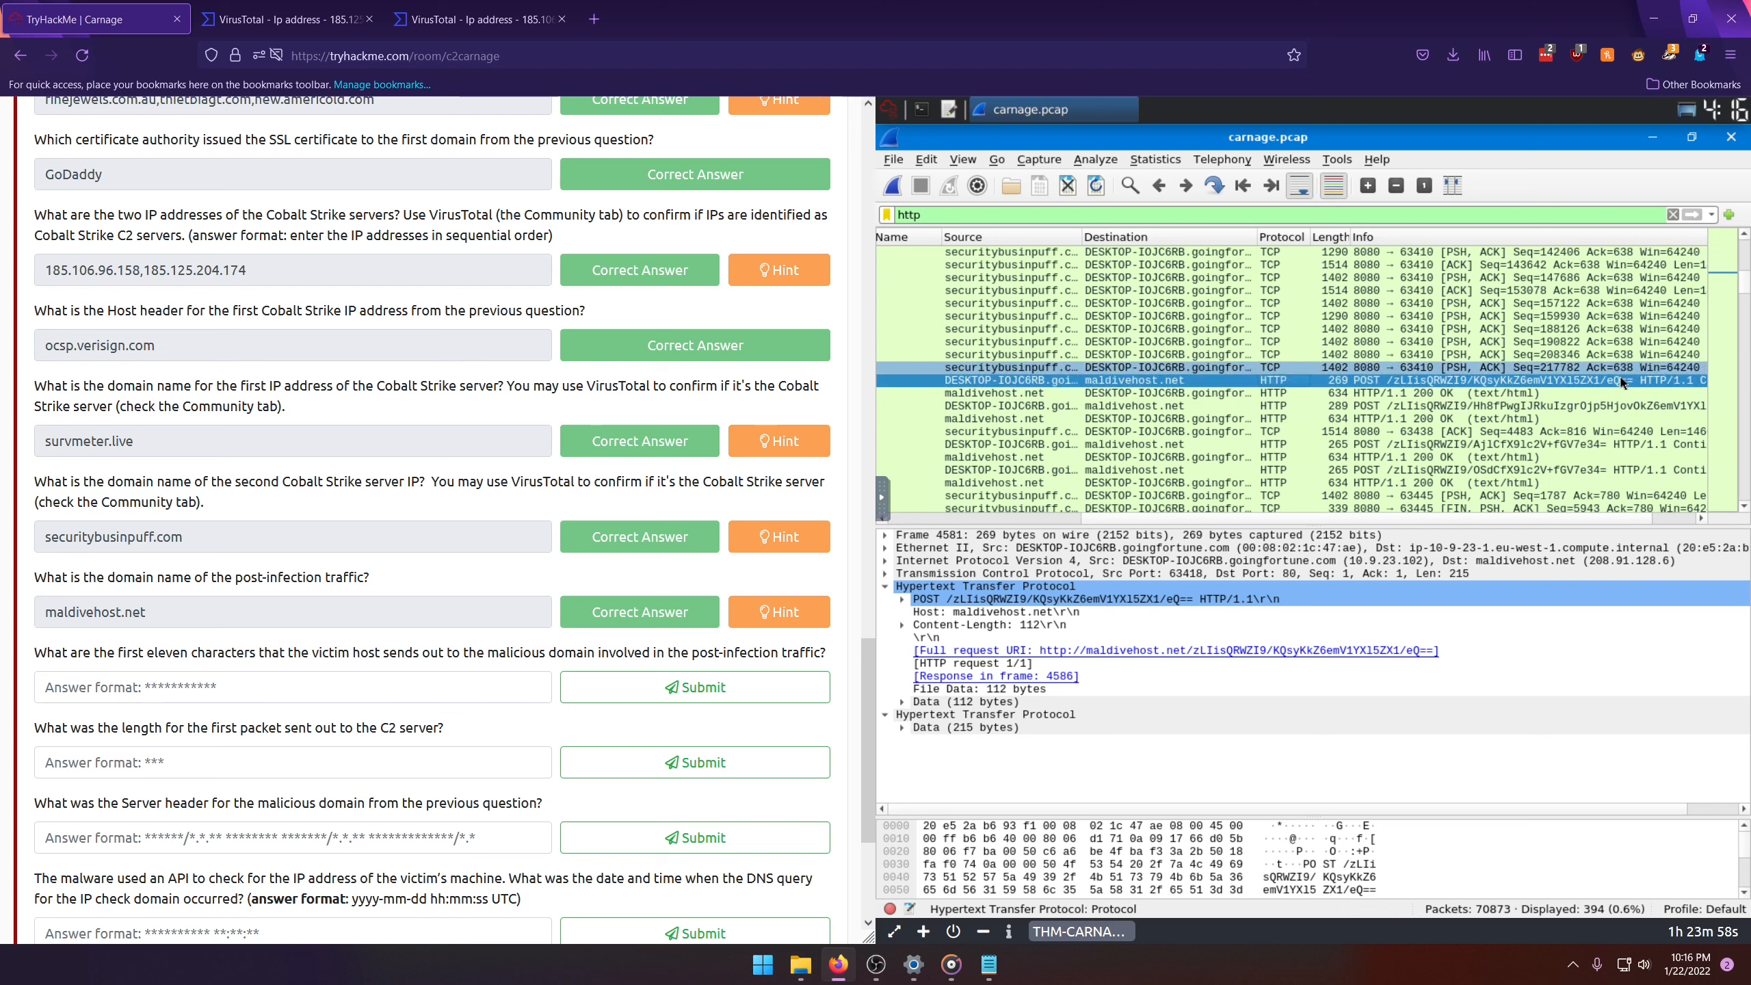
left_click(198, 689)
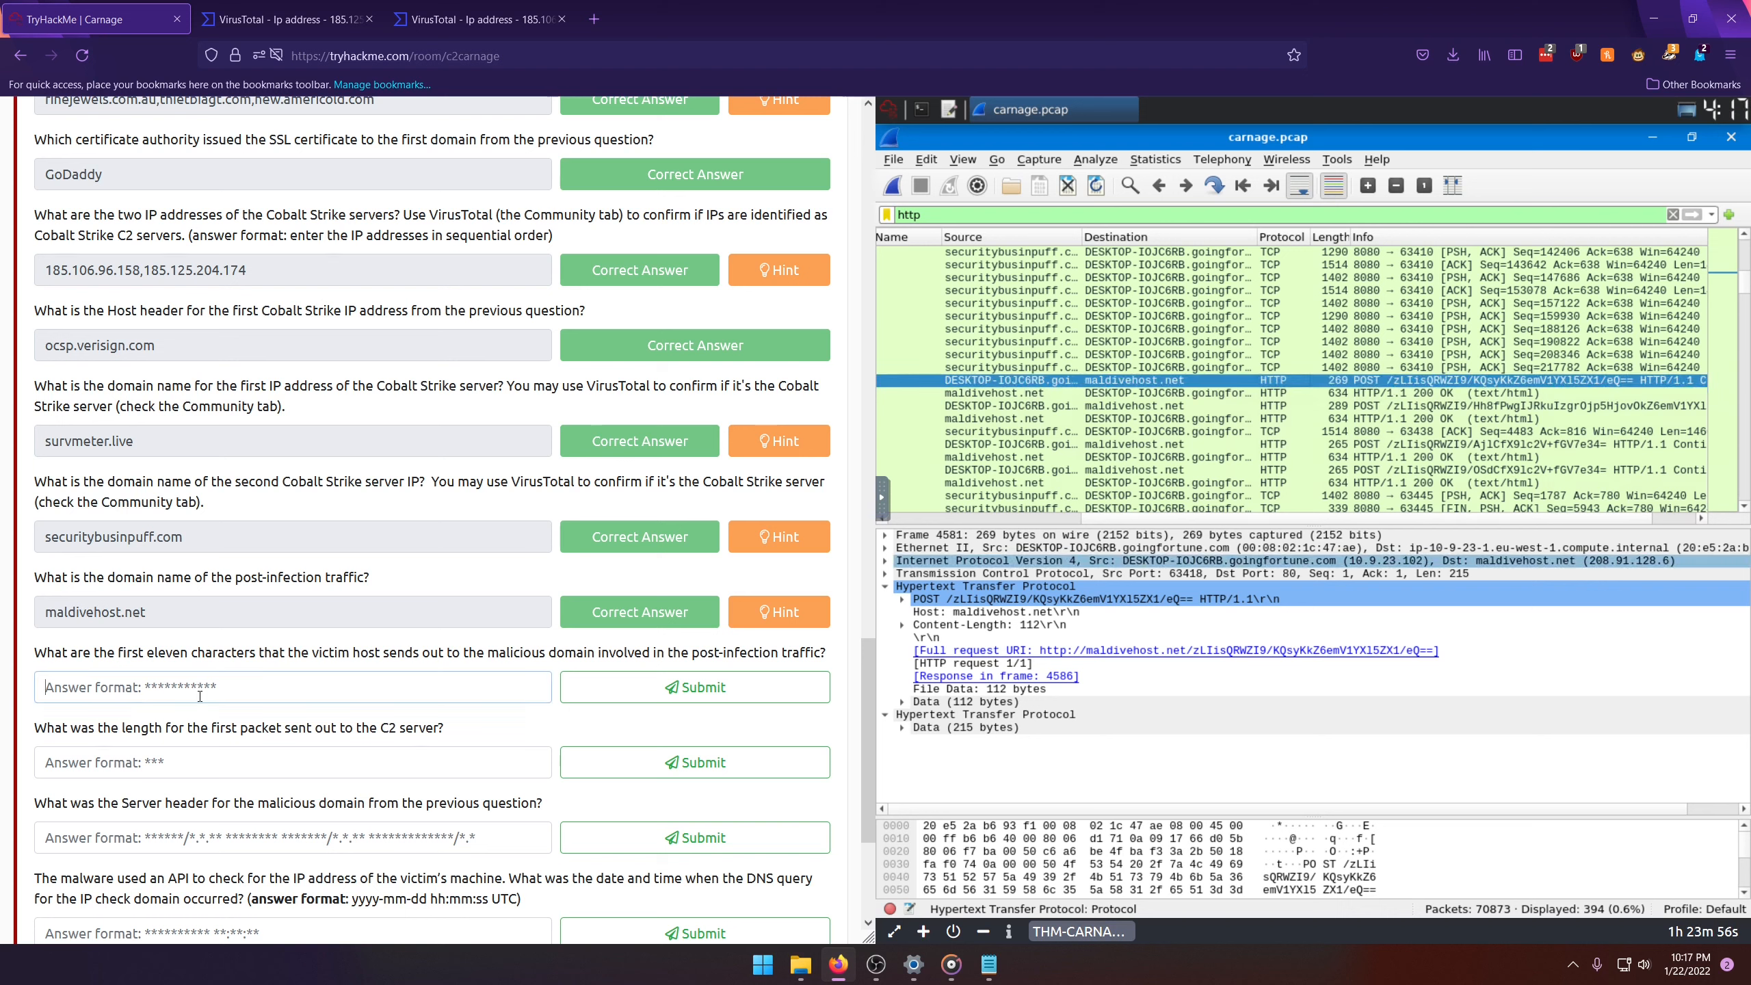
type("zLIisQRWZi9")
key("Return")
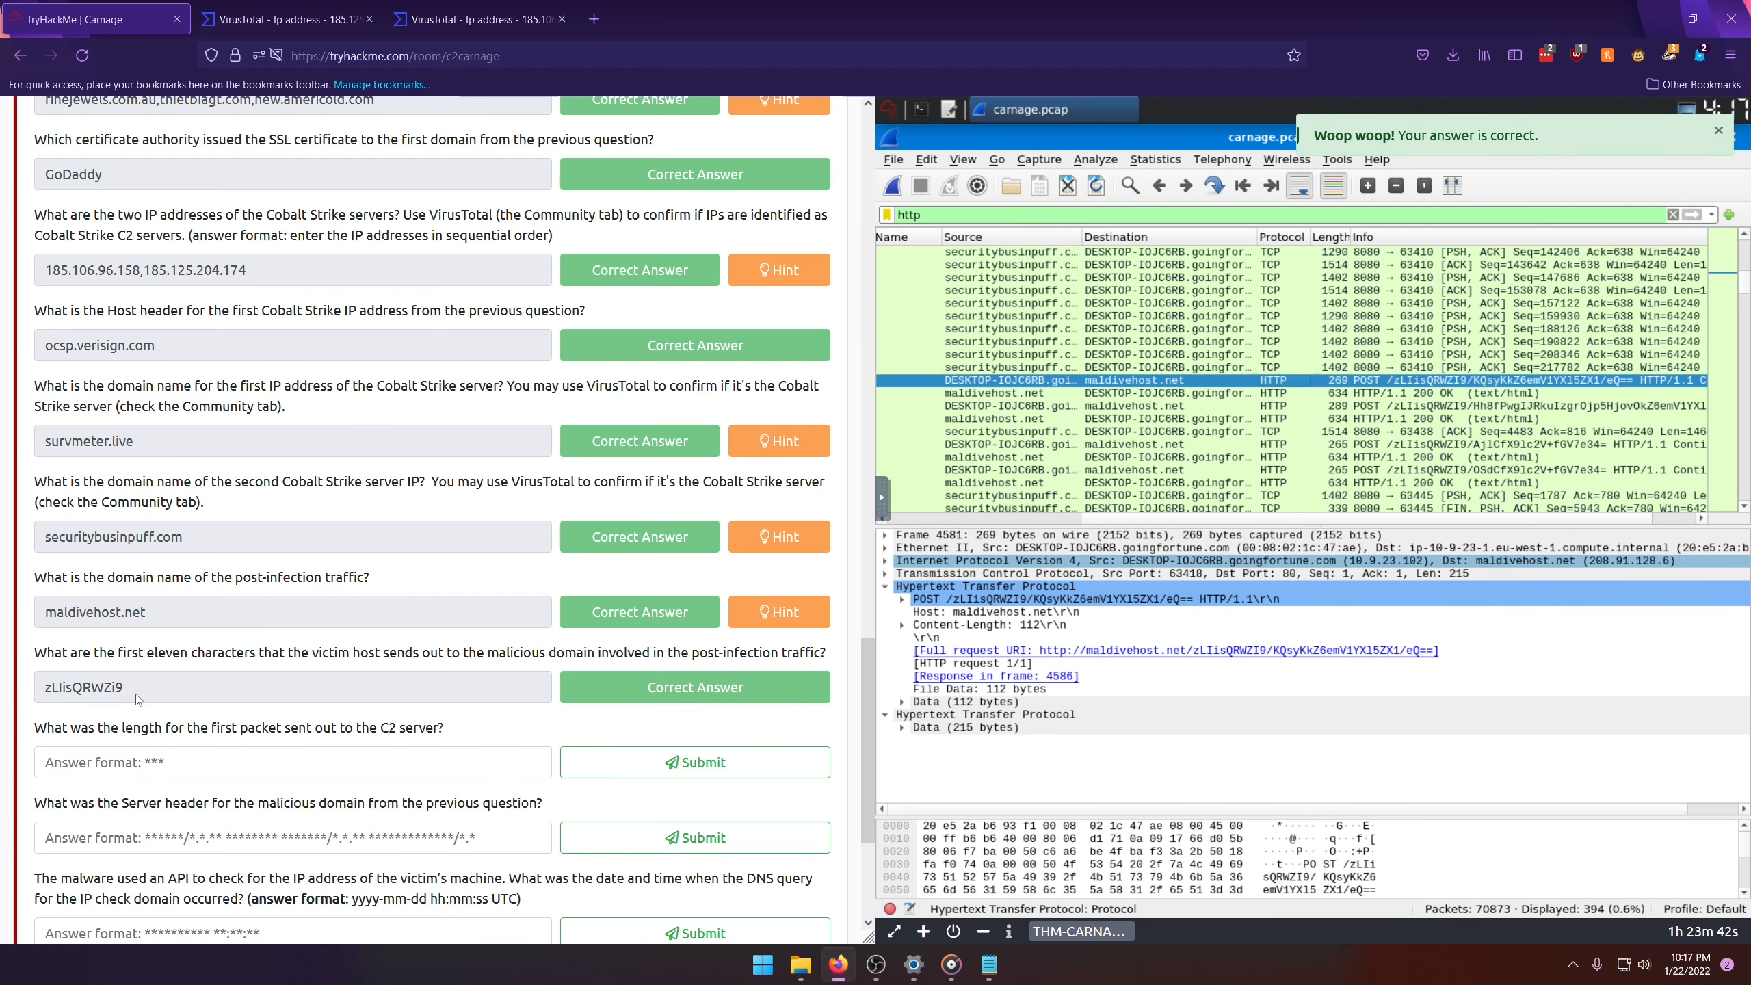
Step: Find the earliest POST request sent to maldivehost.net in the http-filtered packets and select it
scroll(153, 711, "down", 4)
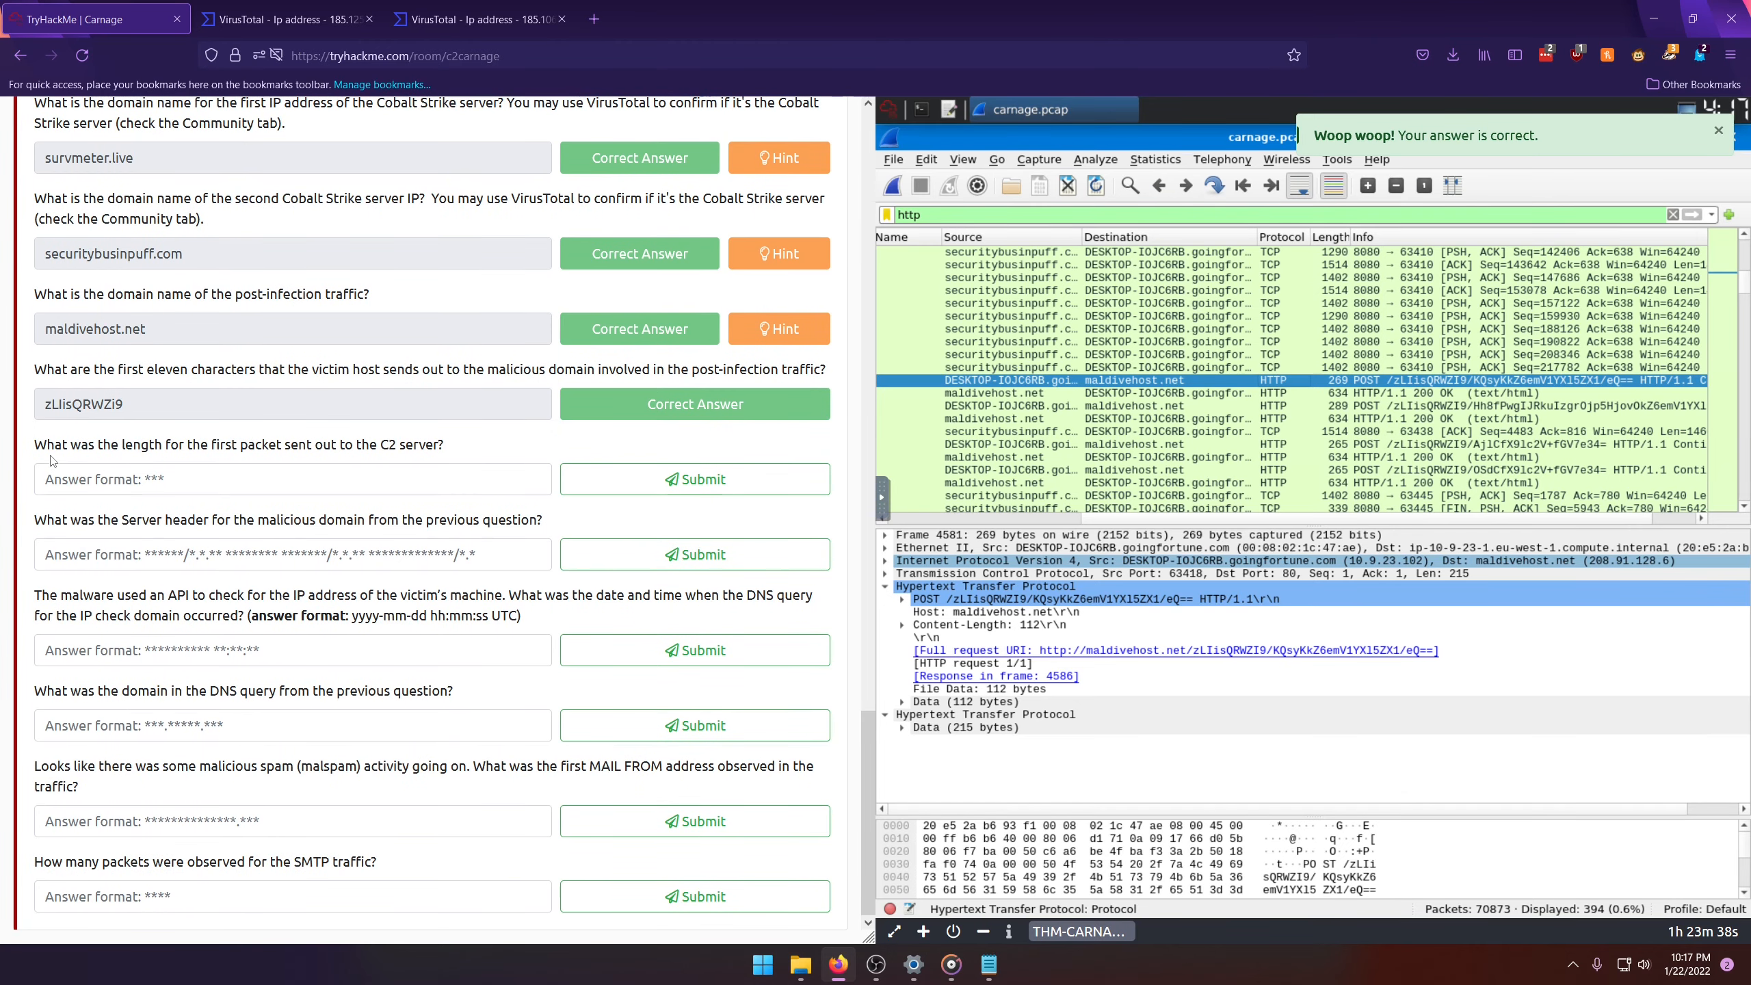
left_click(81, 484)
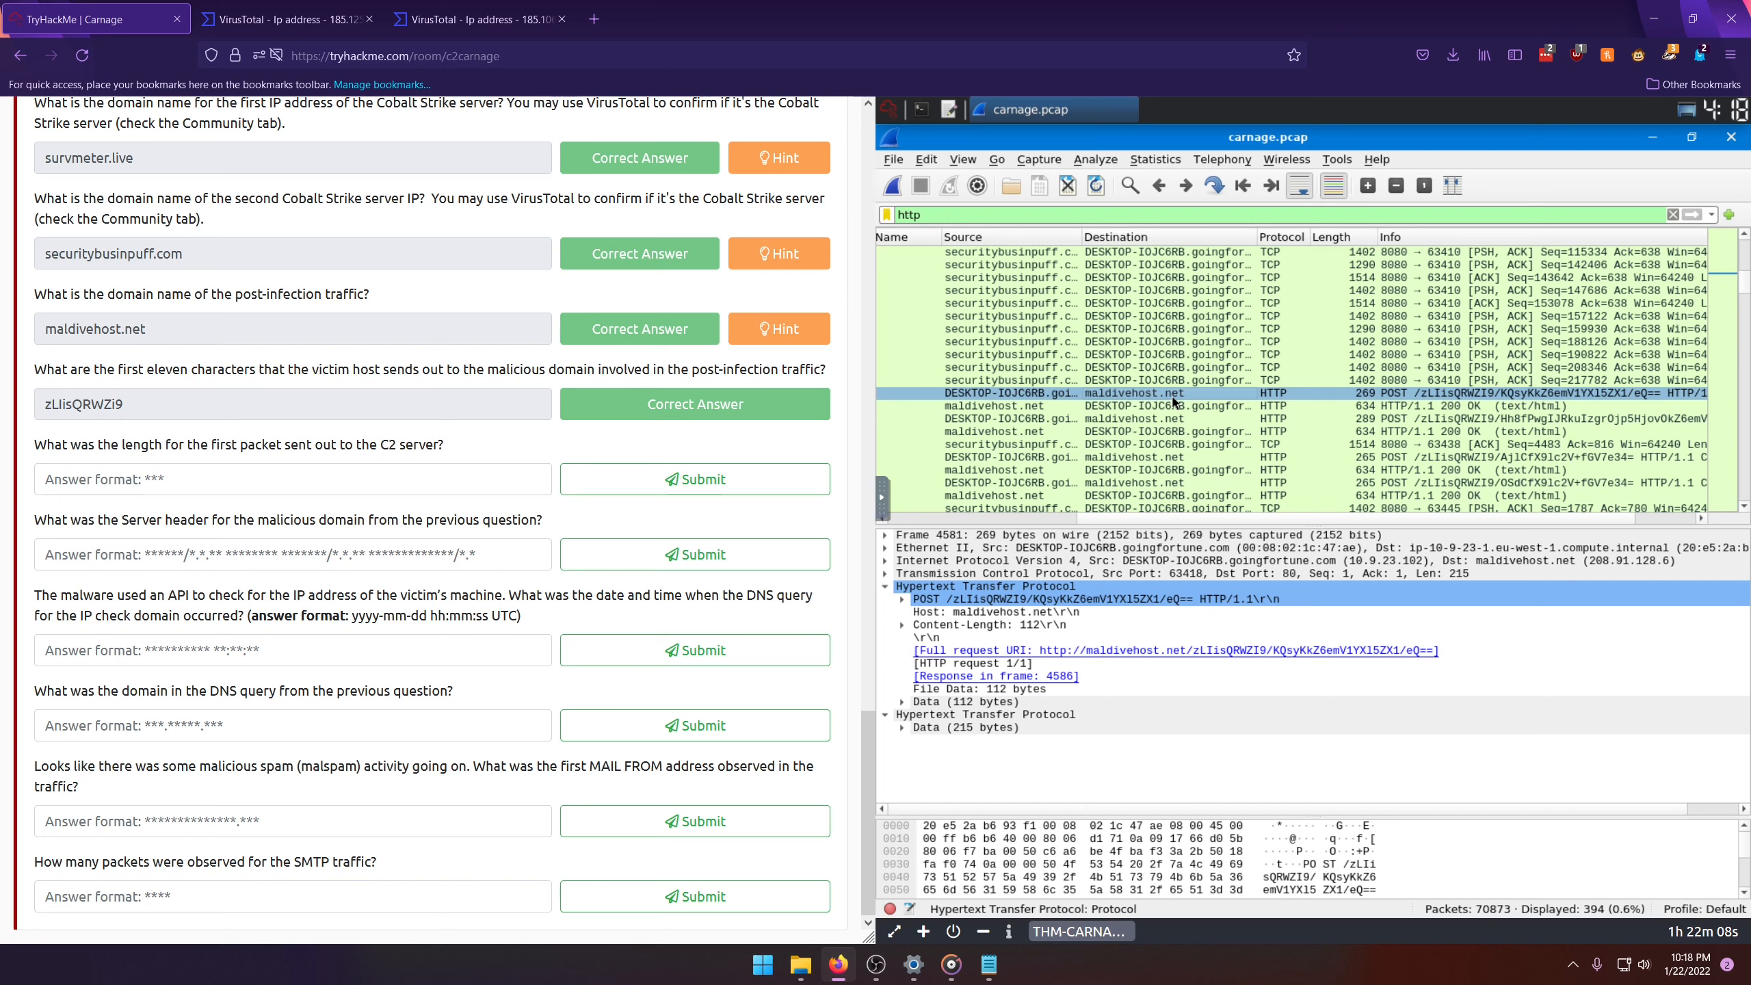
scroll(1173, 400, "up", 1)
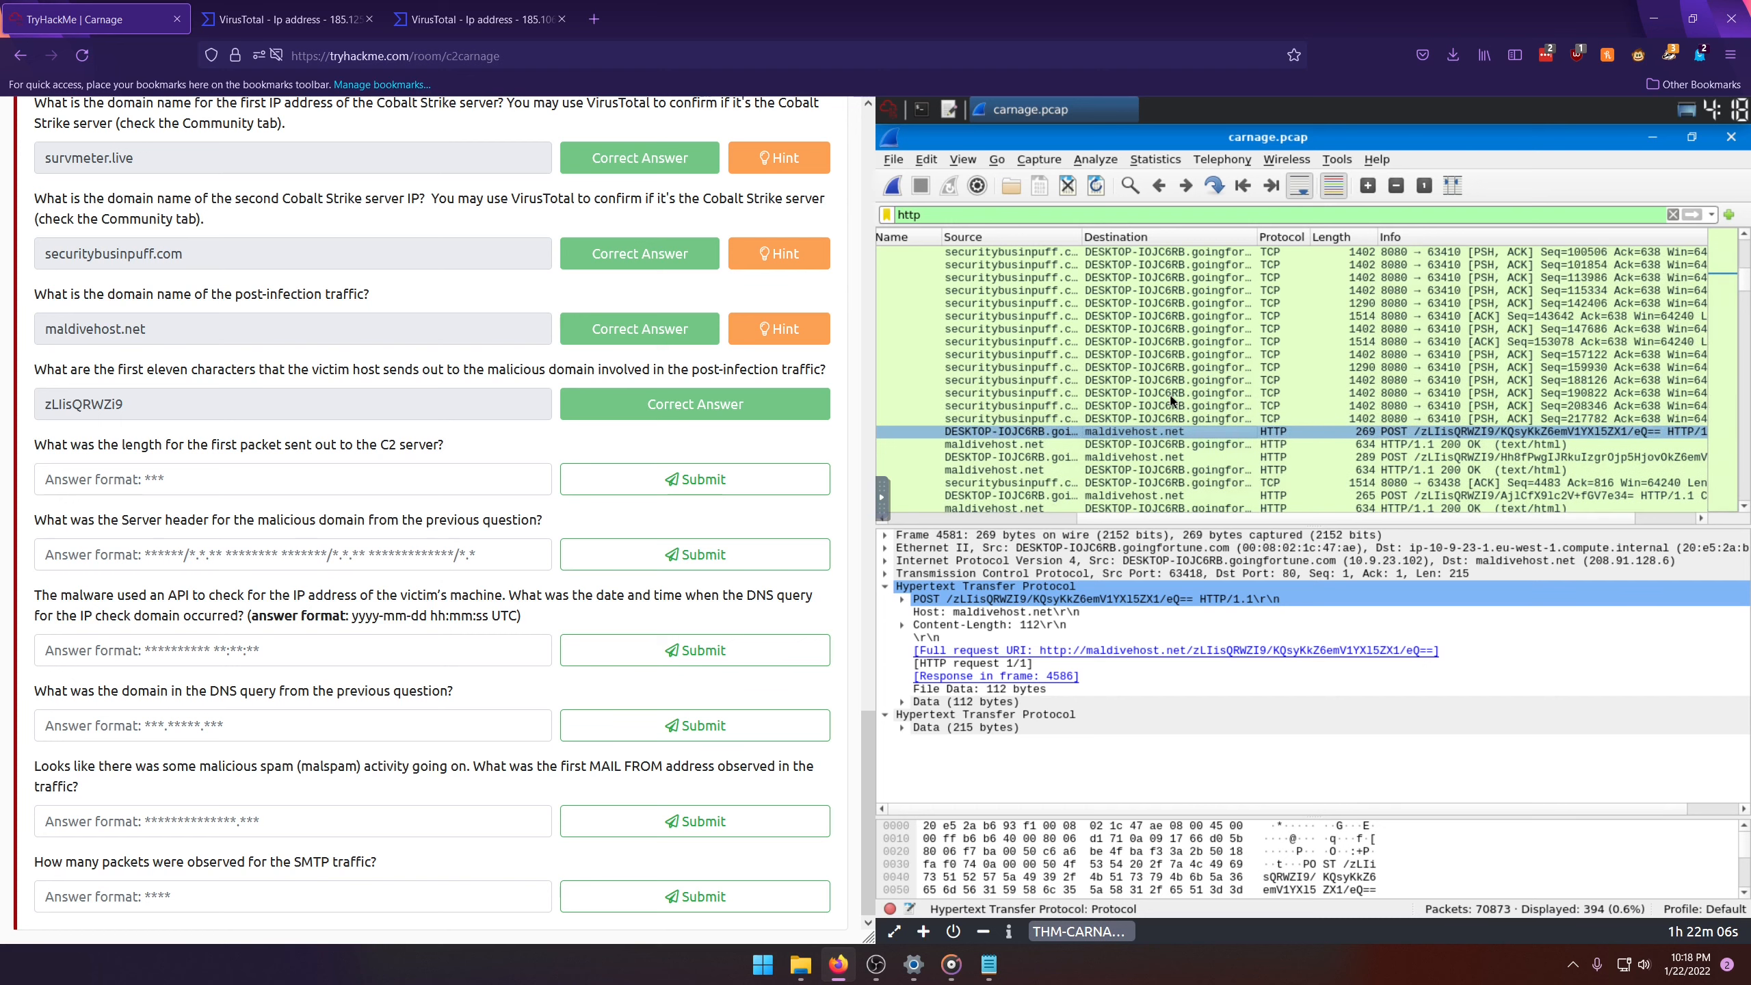
scroll(1170, 400, "down", 5)
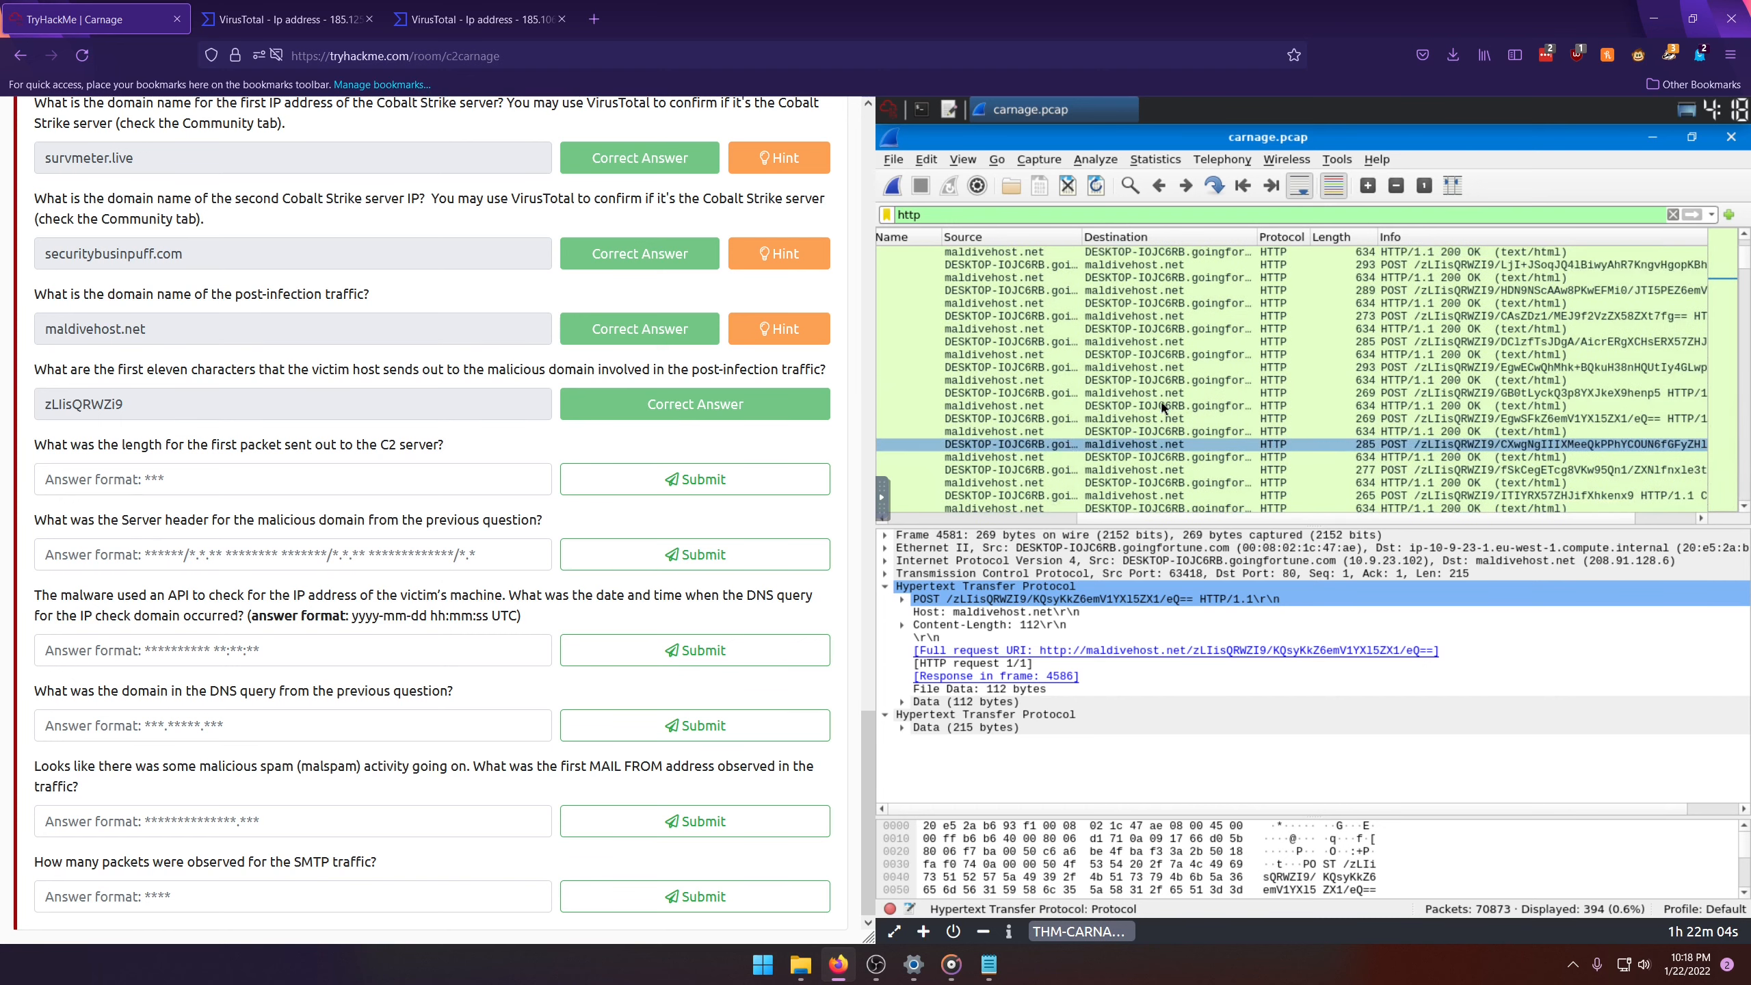
scroll(1163, 407, "up", 3)
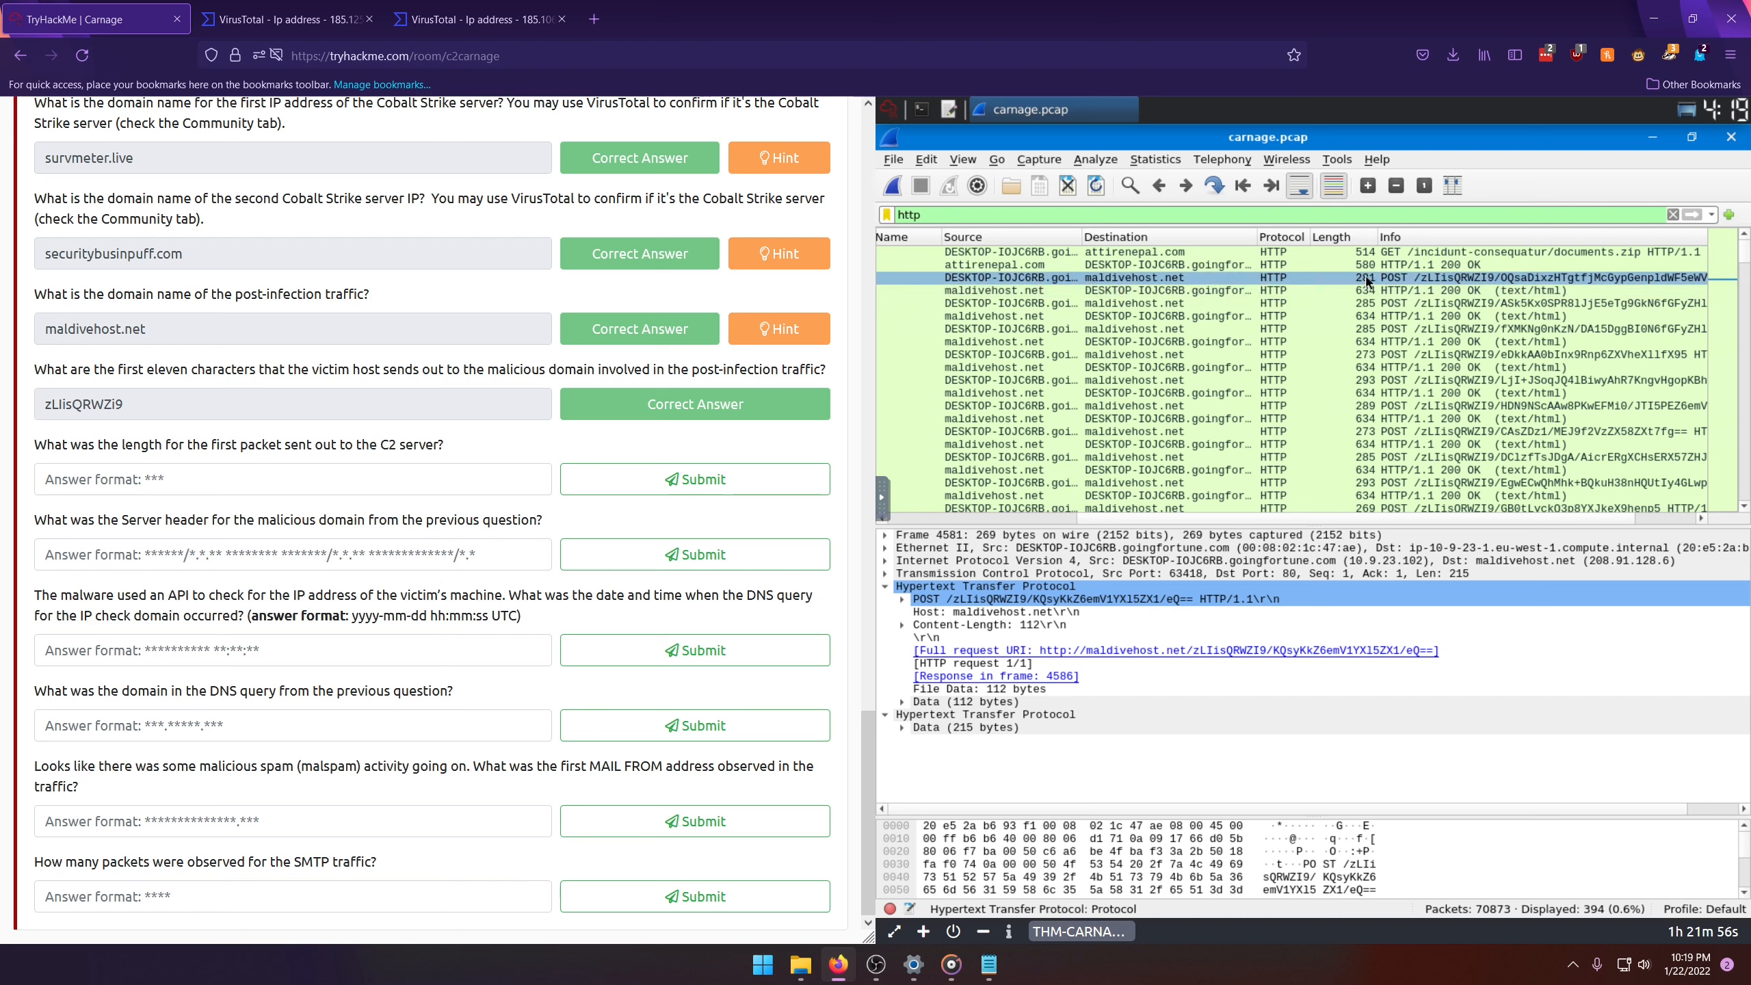
left_click(1122, 279)
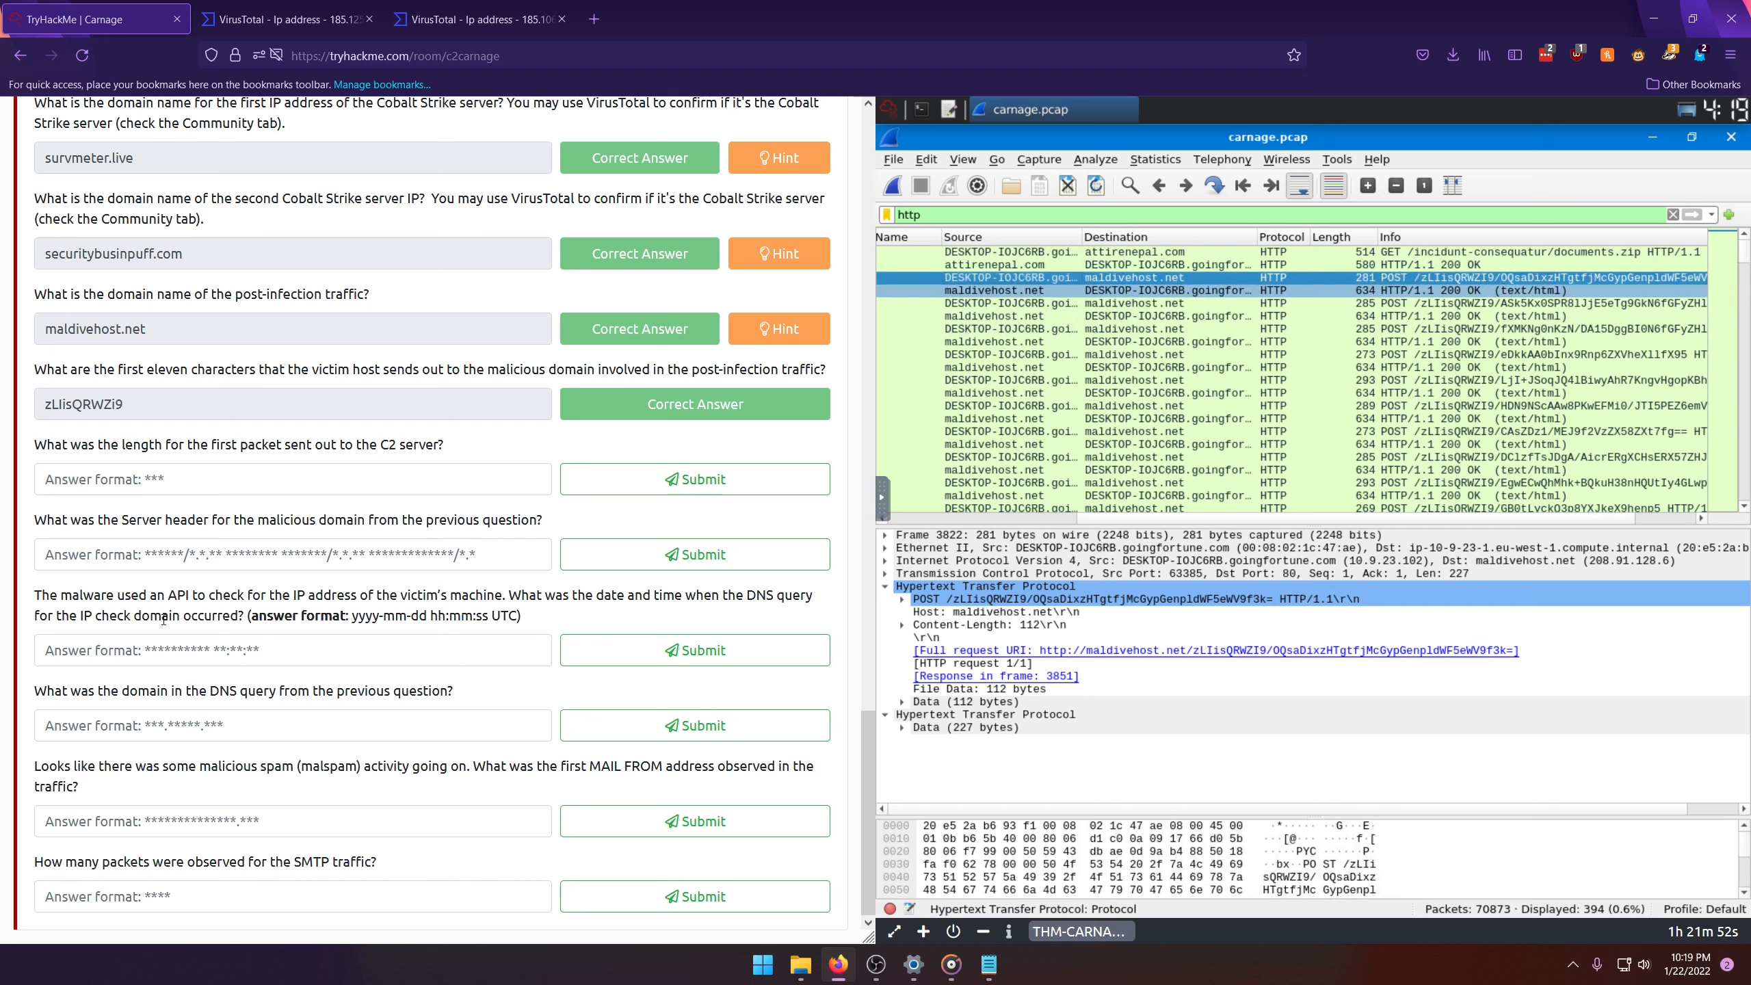
Step: Submit 281 as the length of the first packet sent out to the C2 server
left_click(161, 651)
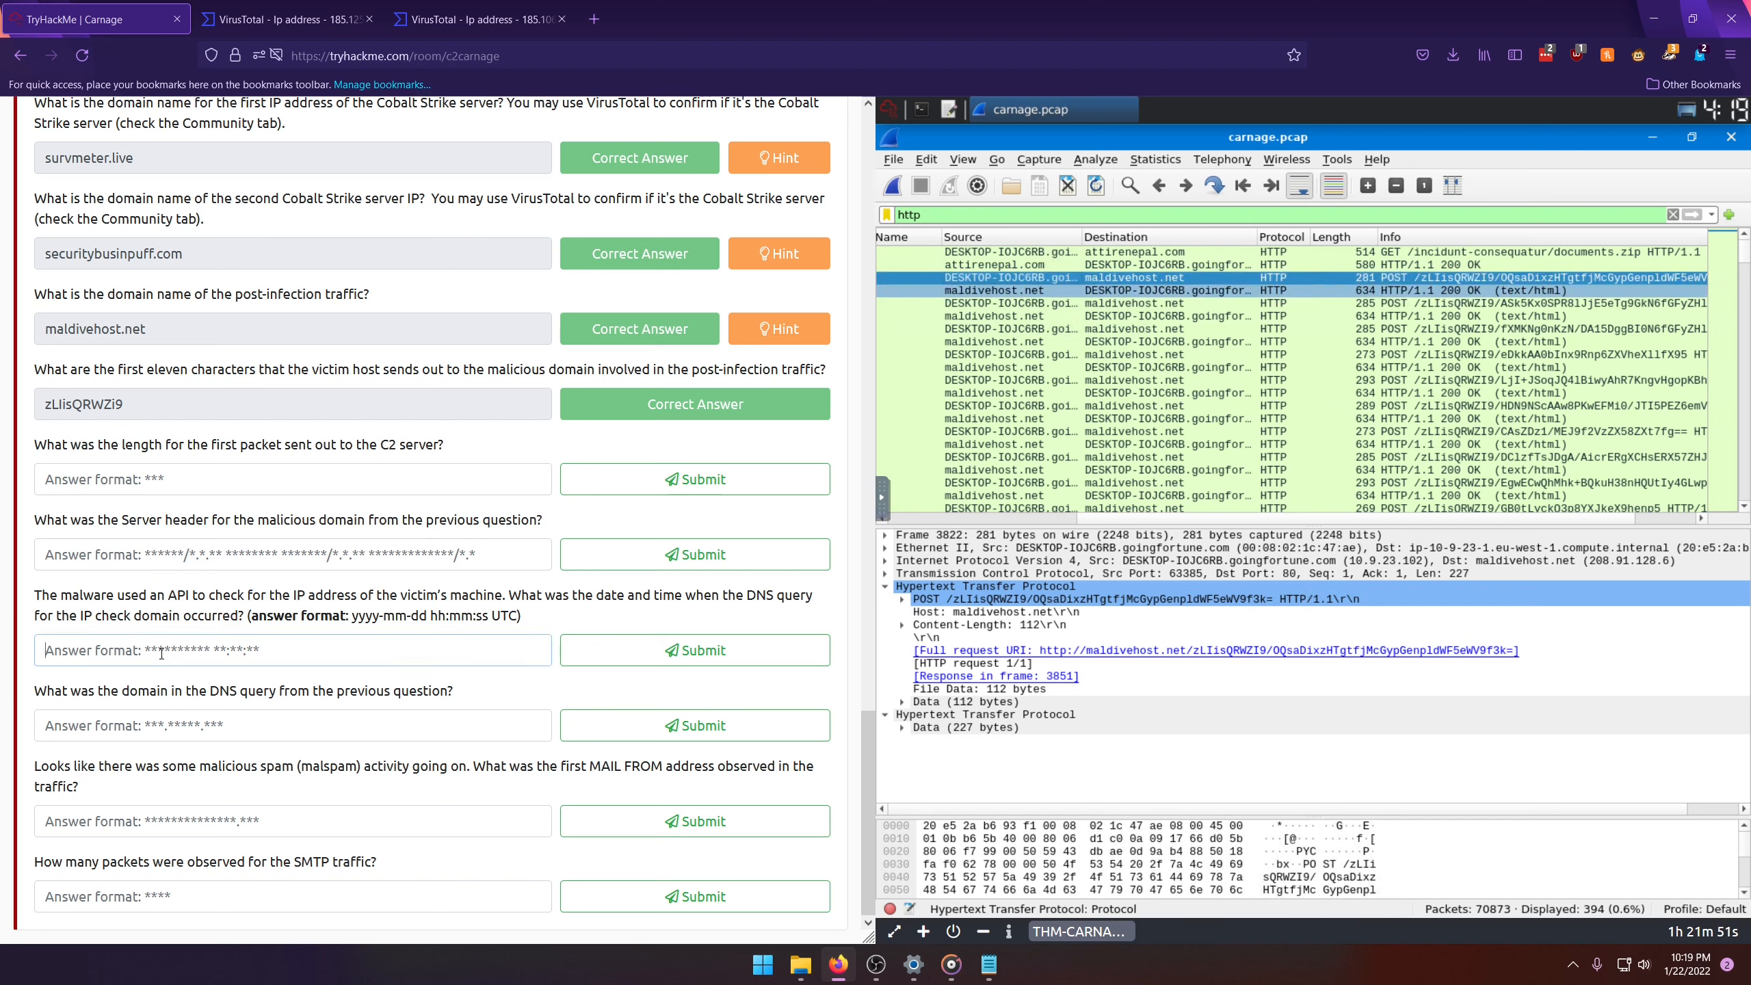
left_click(165, 492)
type("281")
key("Return")
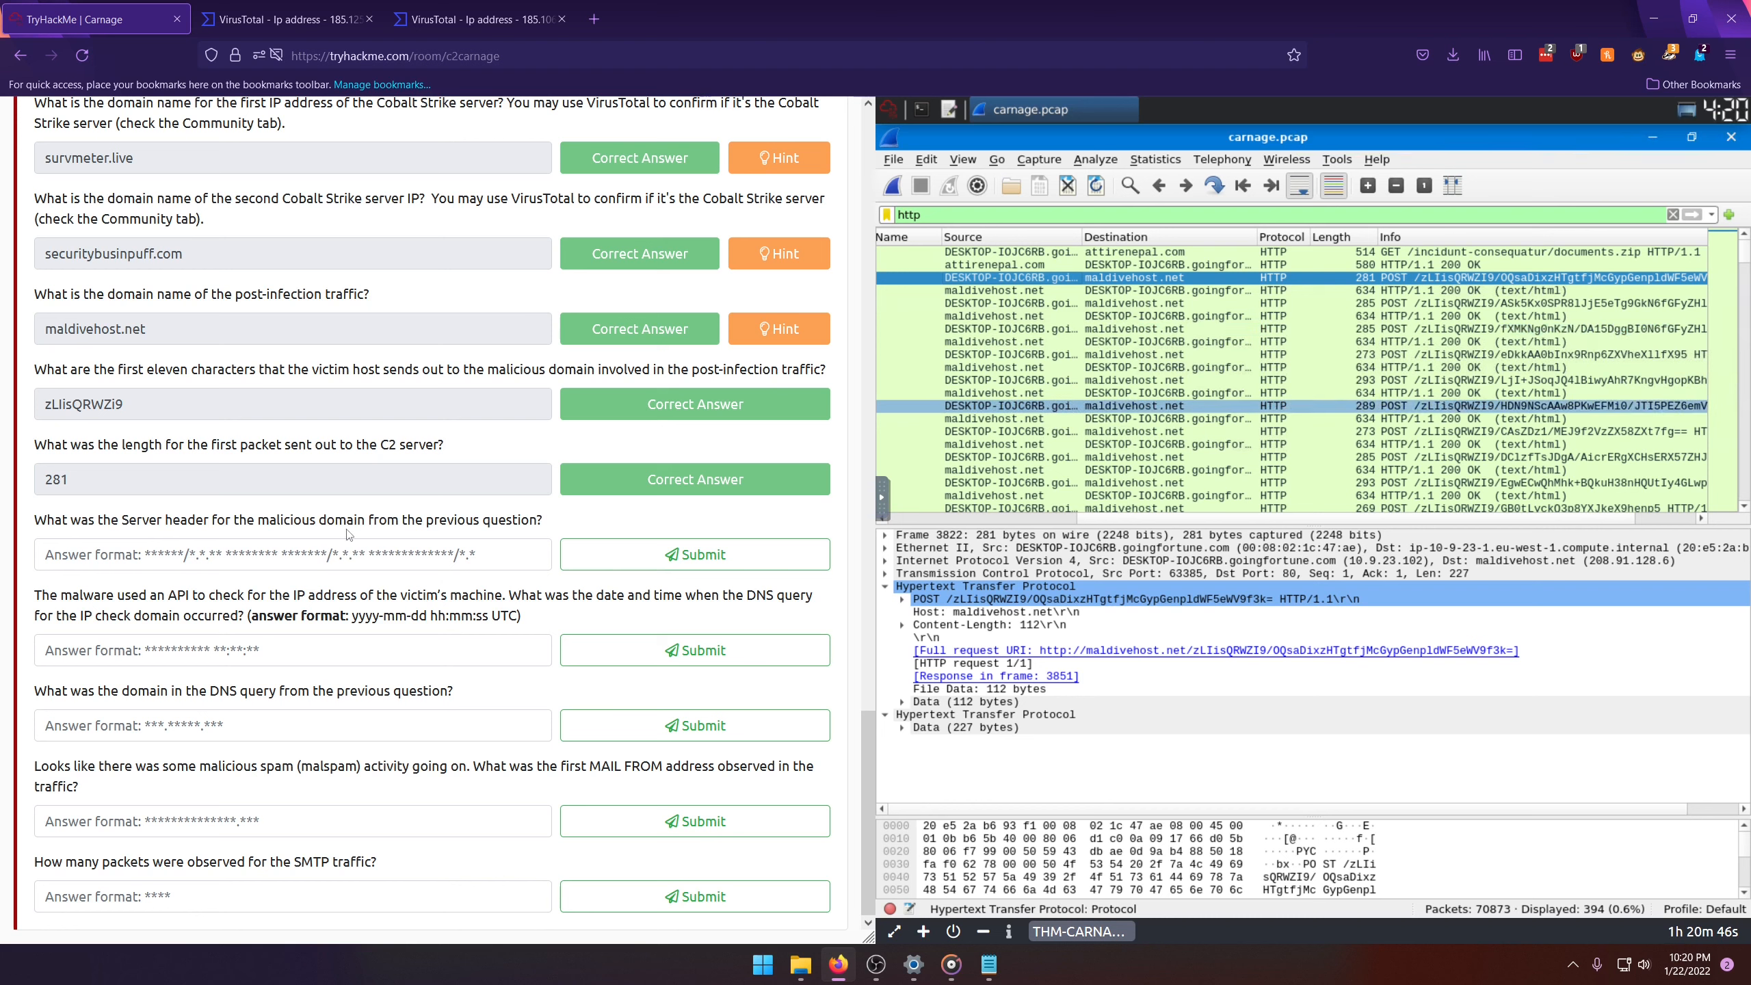
Step: Follow the HTTP stream of the selected maldivehost.net POST request and copy the value of its Server header
right_click(1029, 279)
mouse_move(1252, 530)
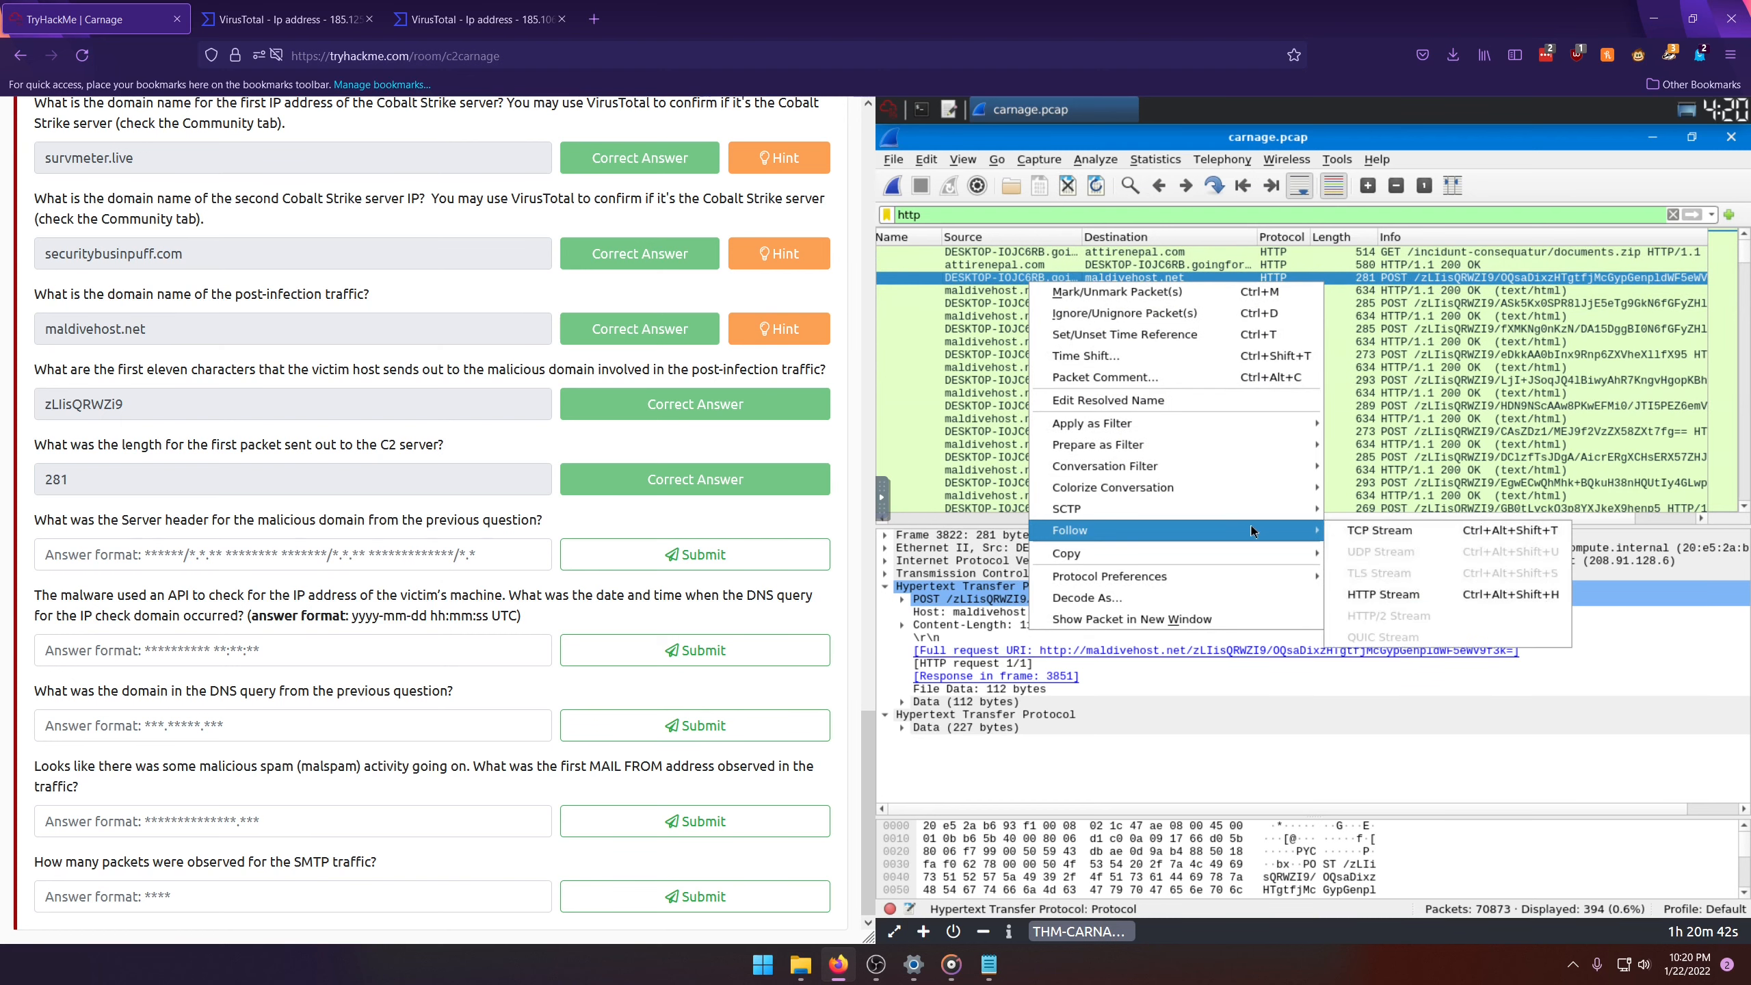
left_click(1409, 592)
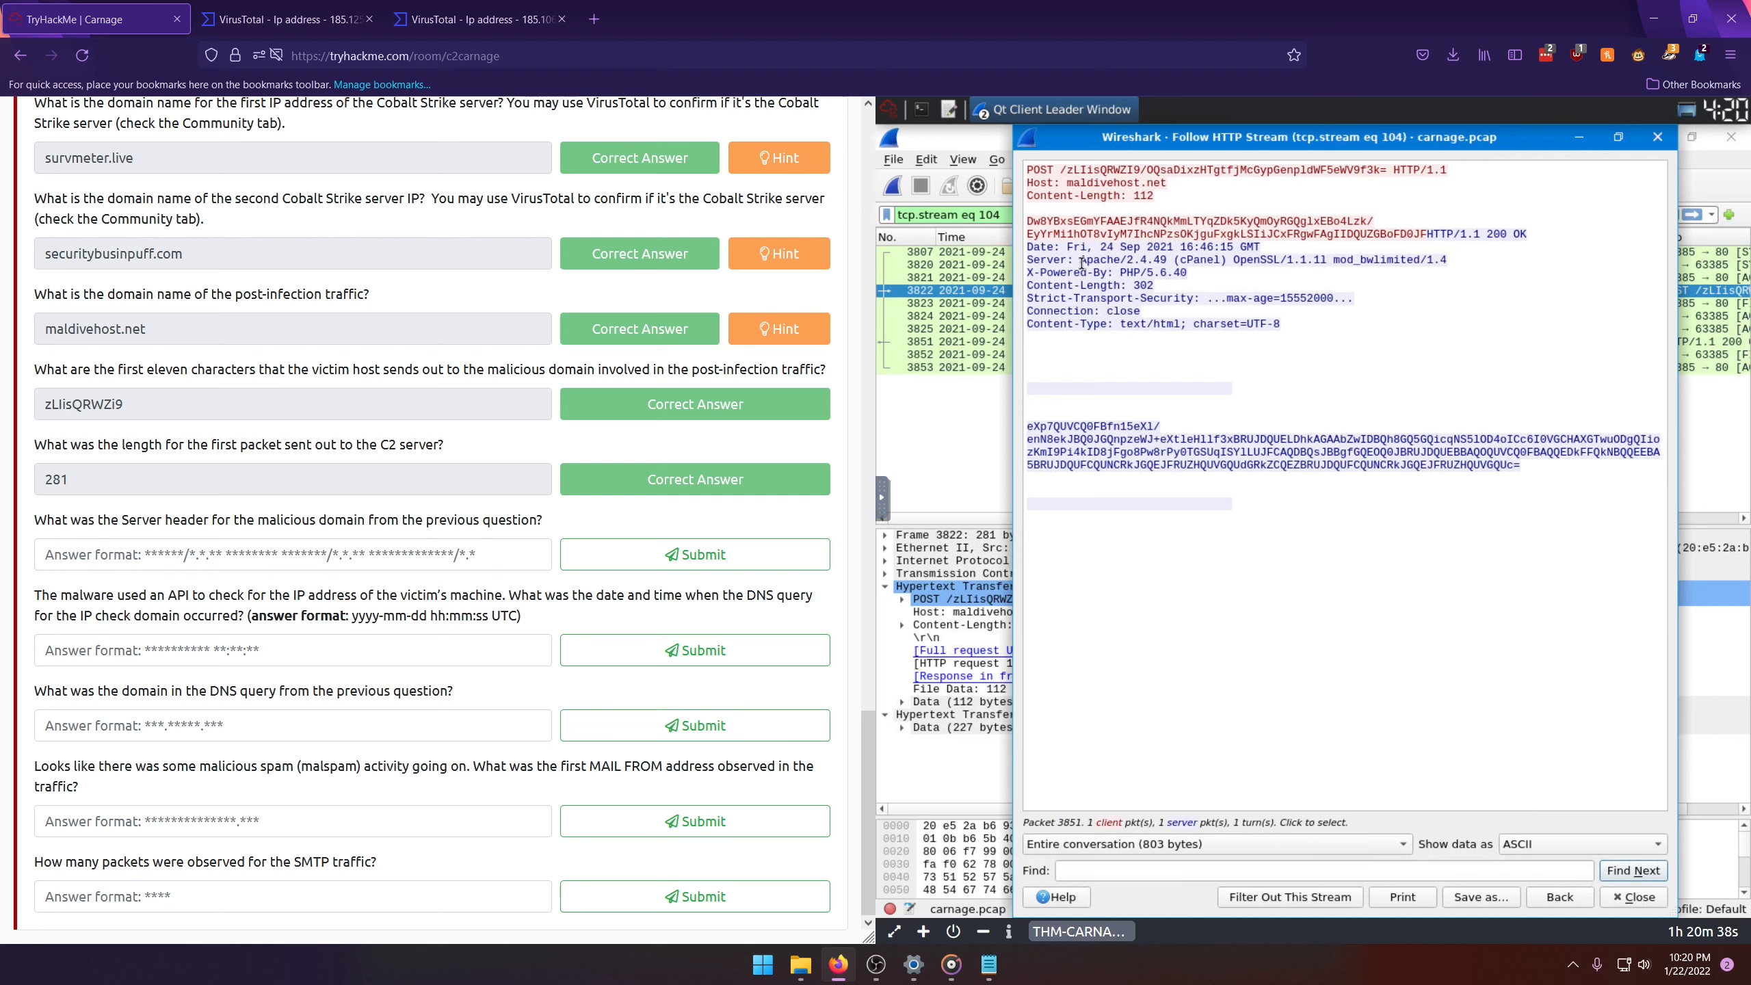
left_click_drag(1079, 259, 1449, 261)
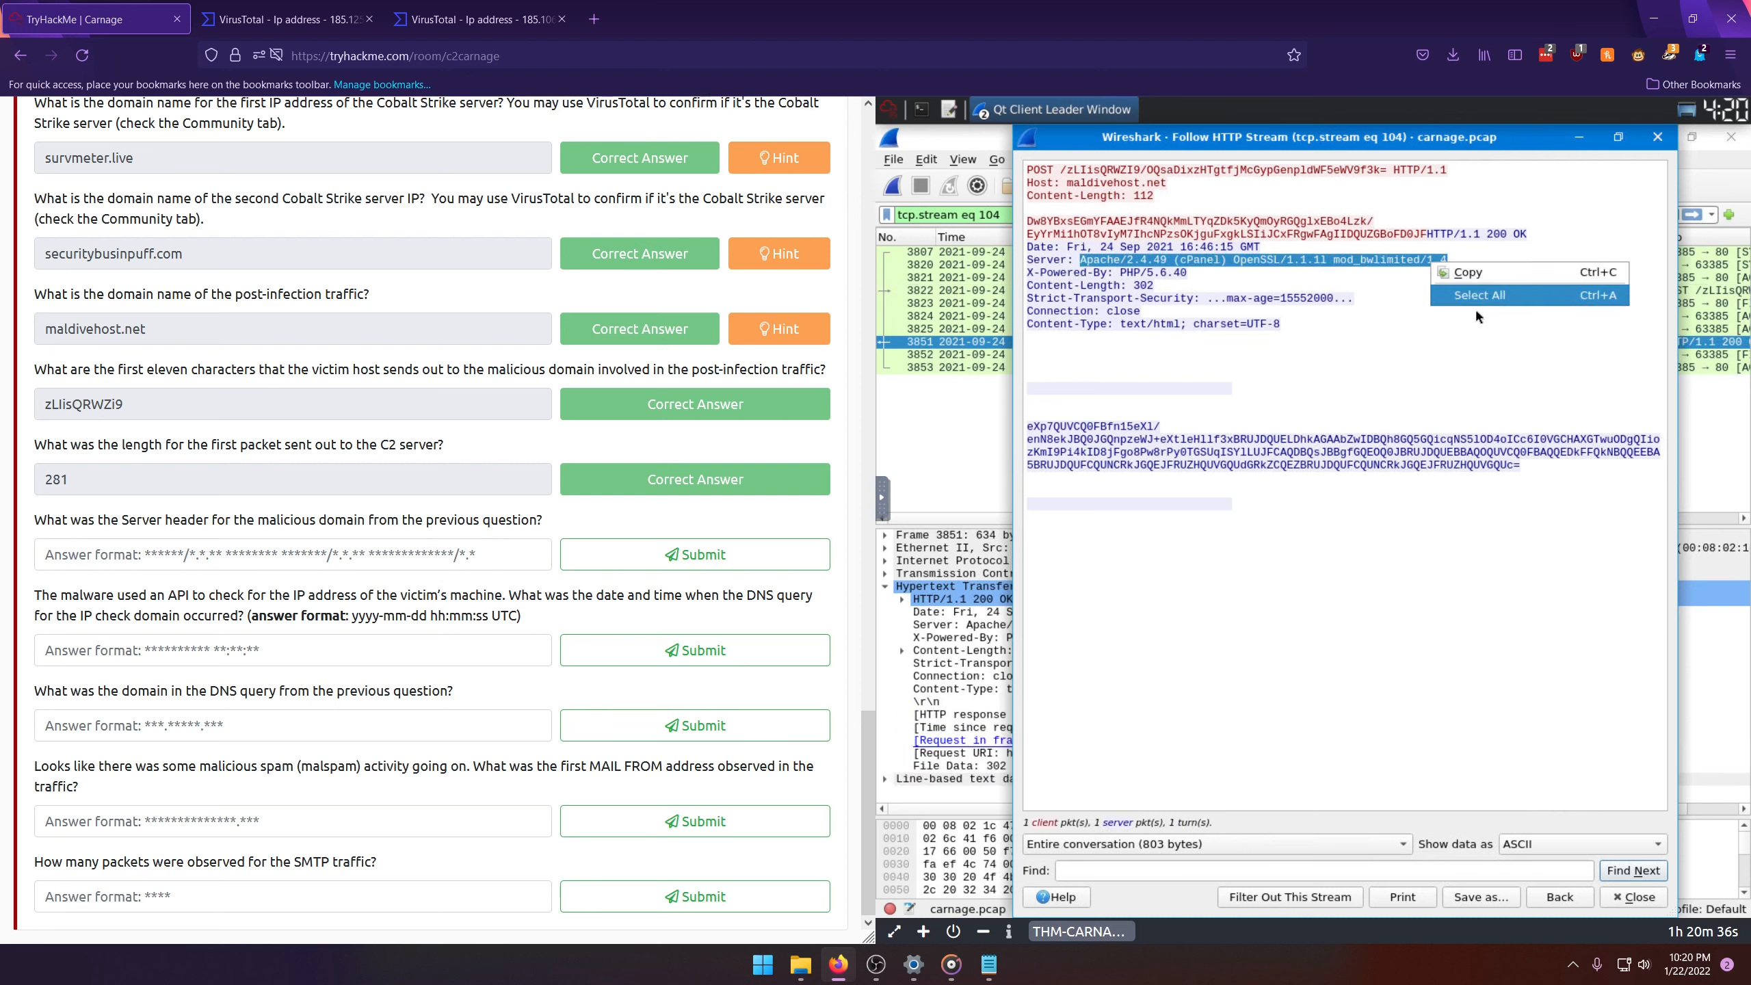
Step: Submit Apache/2.4.49 (cPanel) OpenSSL/1.1.1l mod_bwlimited/1.4 as the Server header for the malicious domain
left_click(207, 560)
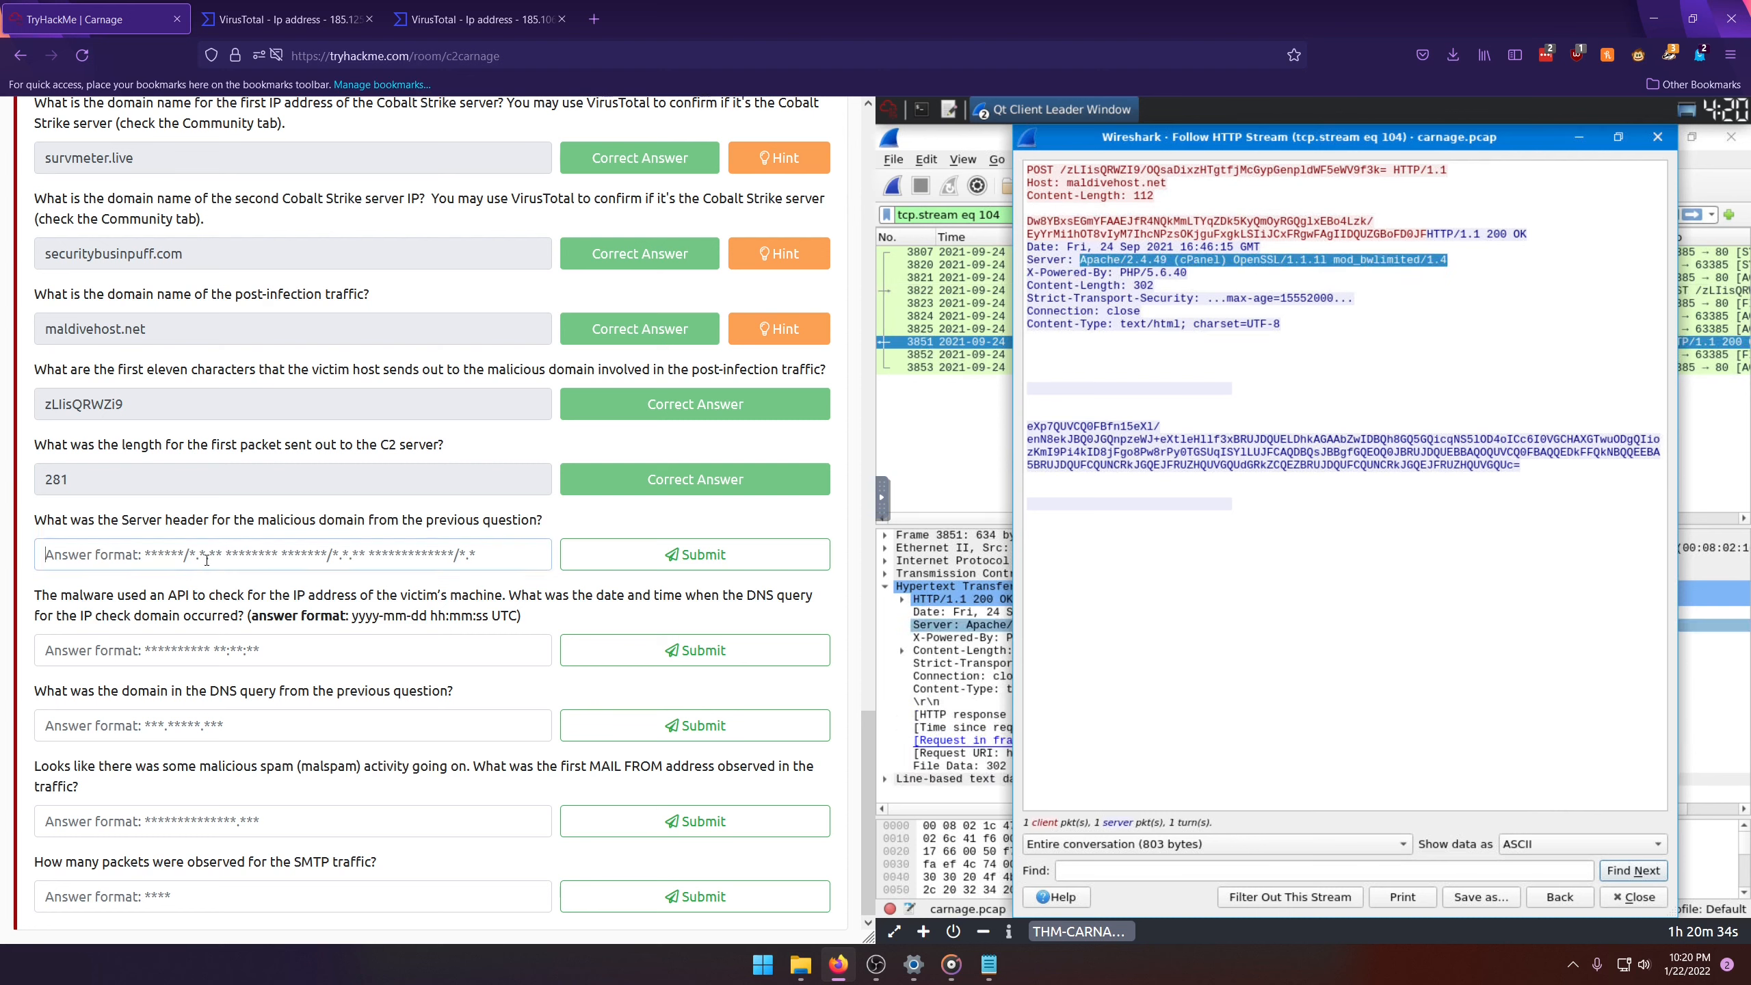
type("Apache/2.4.49 (cPanel) OpenSSL/1.1.1l mod_bwlimited/1.4")
left_click(641, 562)
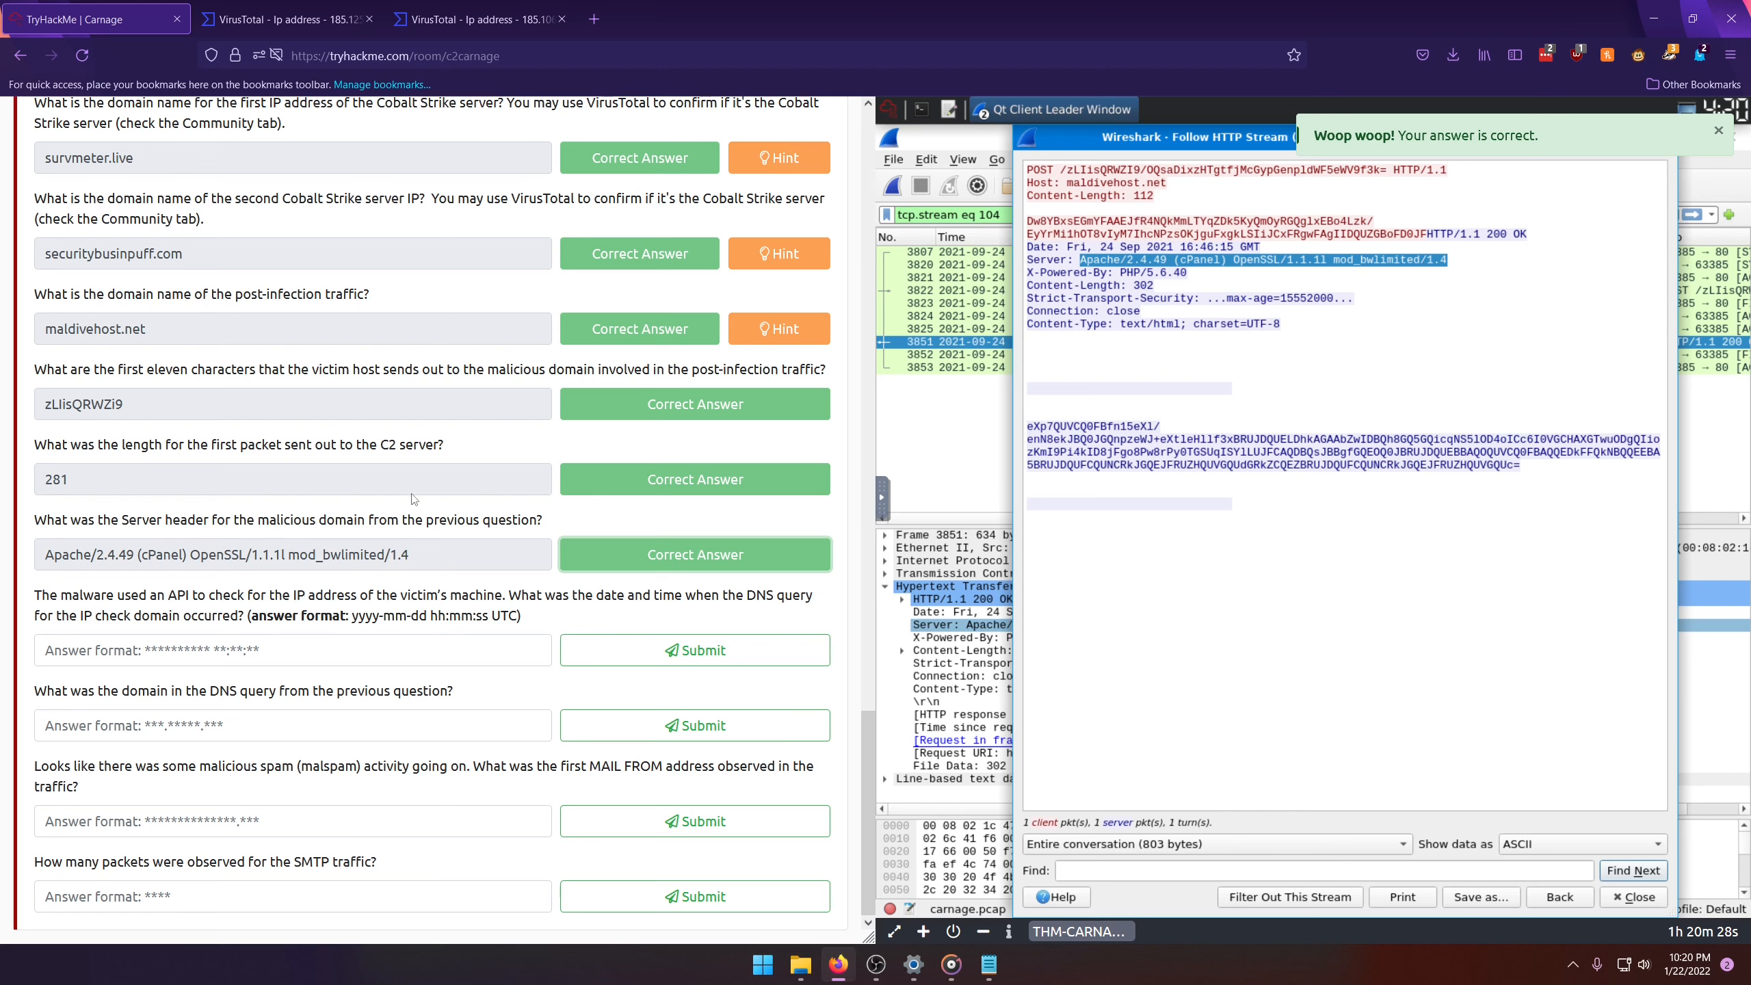
scroll(339, 495, "up", 1)
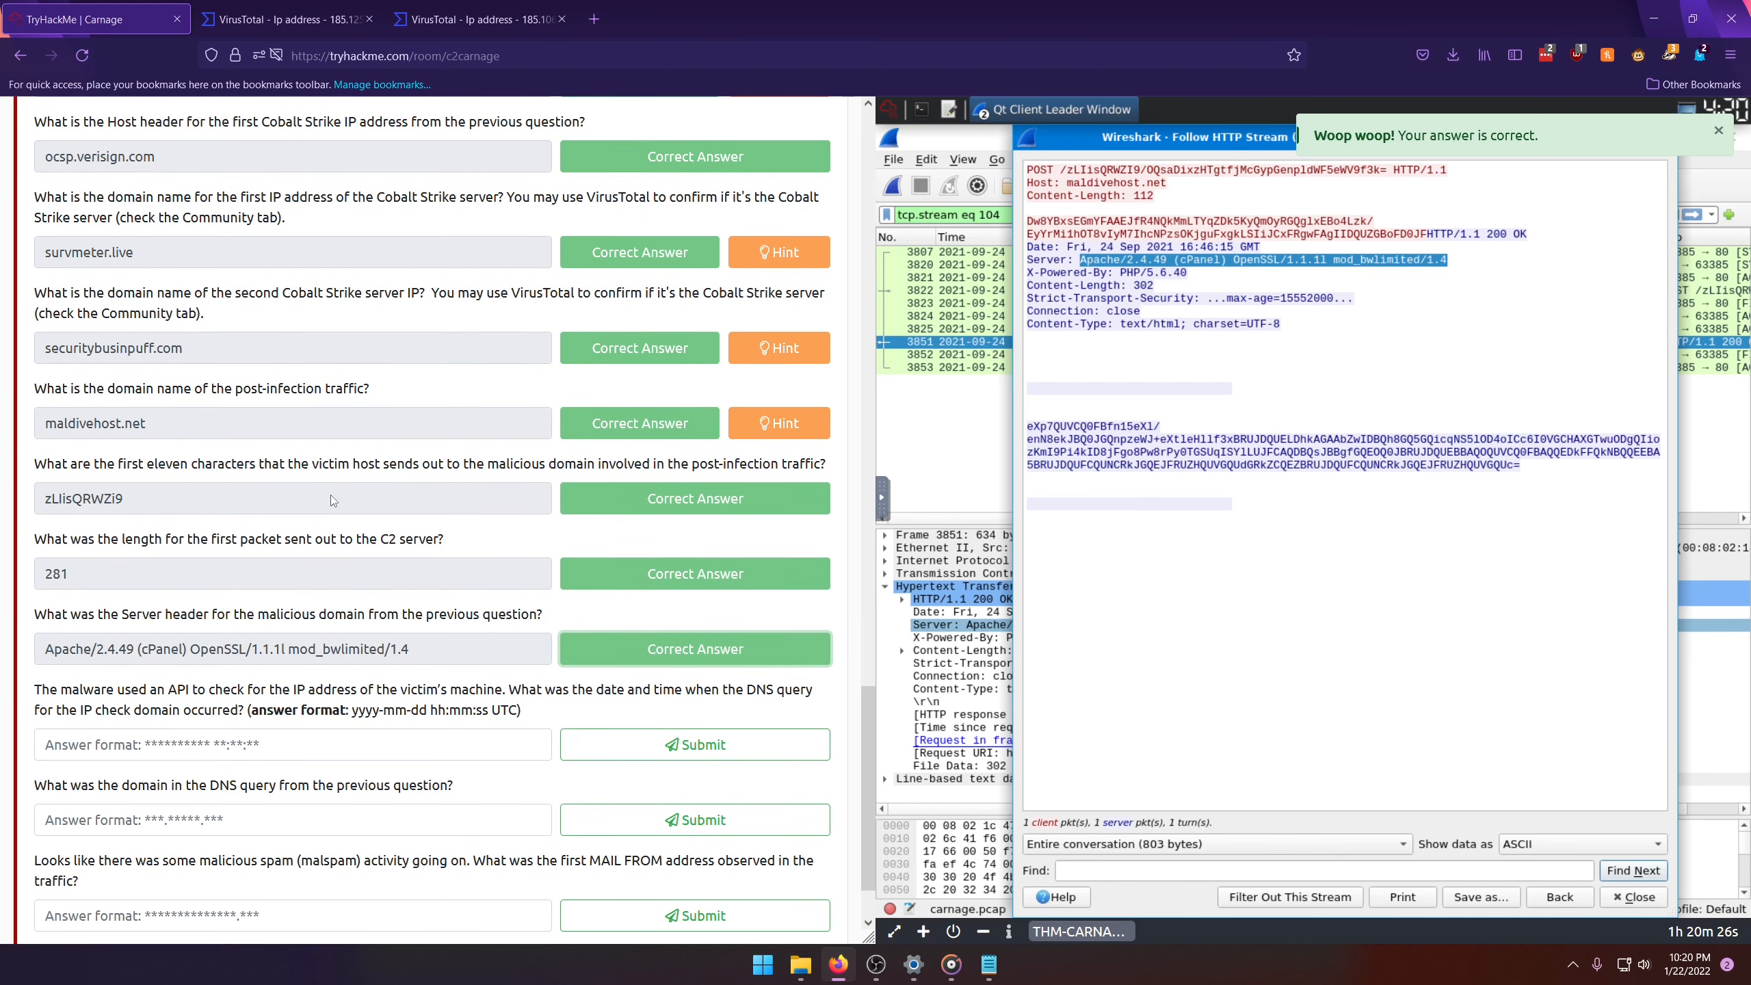
scroll(186, 610, "down", 1)
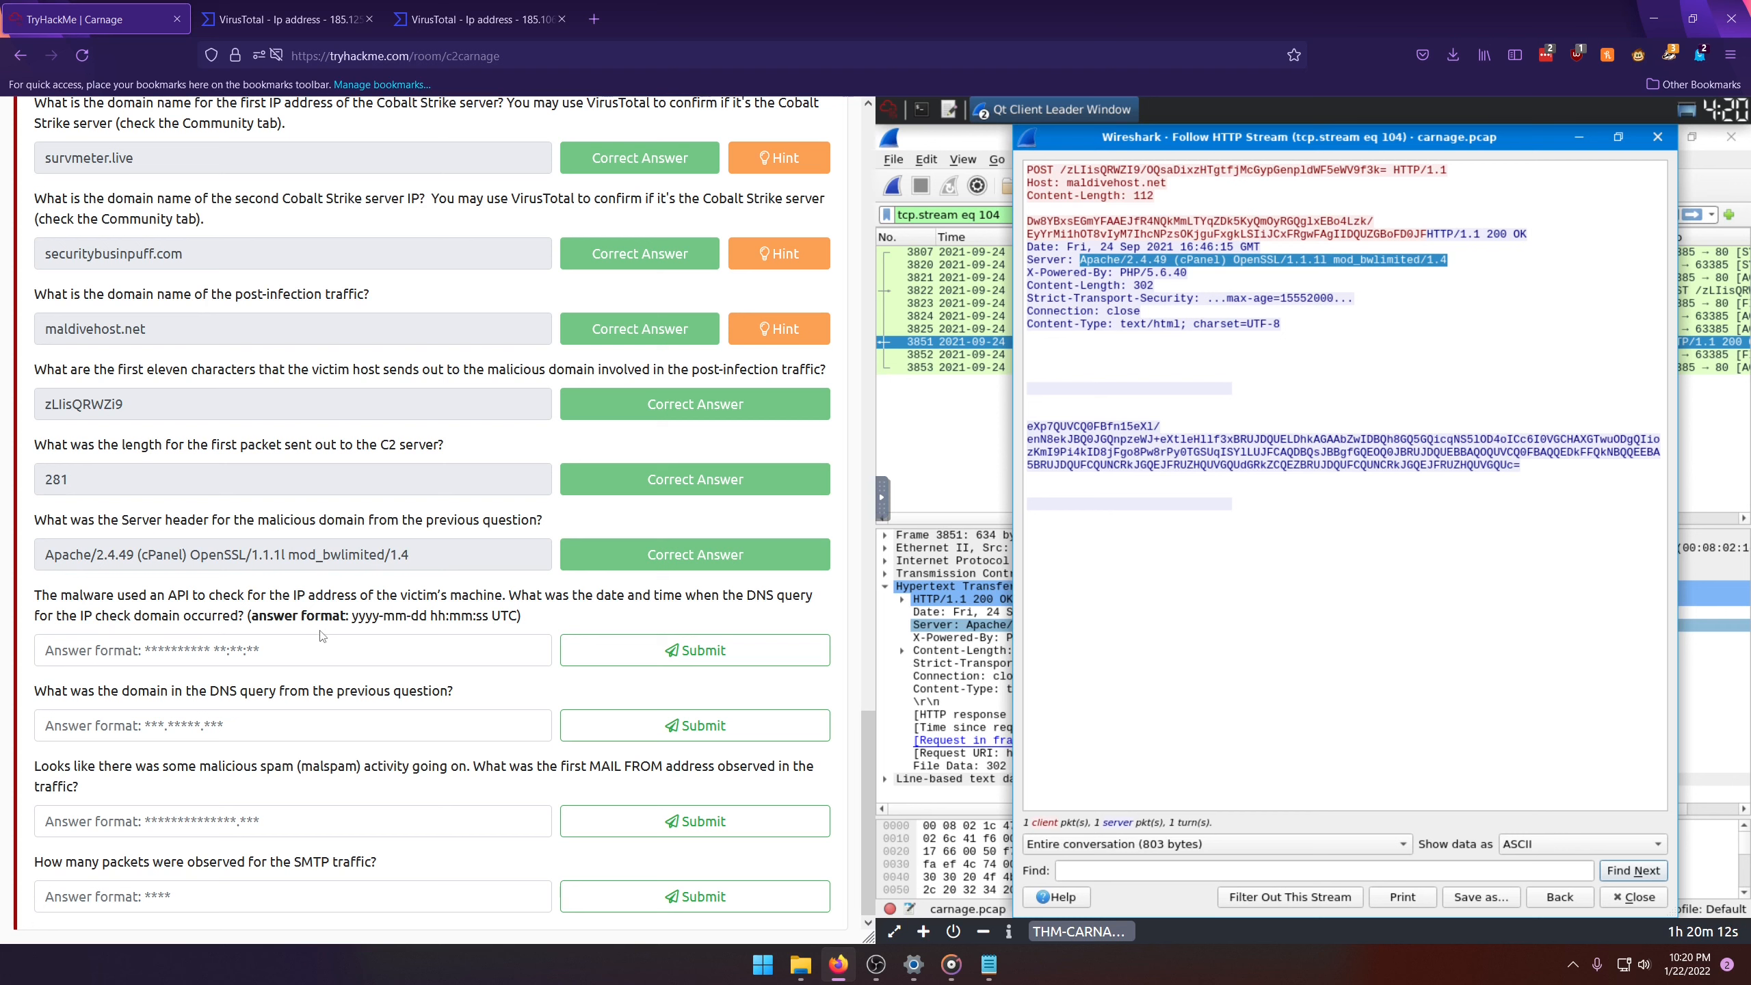
Step: Close the followed HTTP stream and replace the packet display filter with dns
left_click_drag(291, 635, 527, 634)
left_click(358, 648)
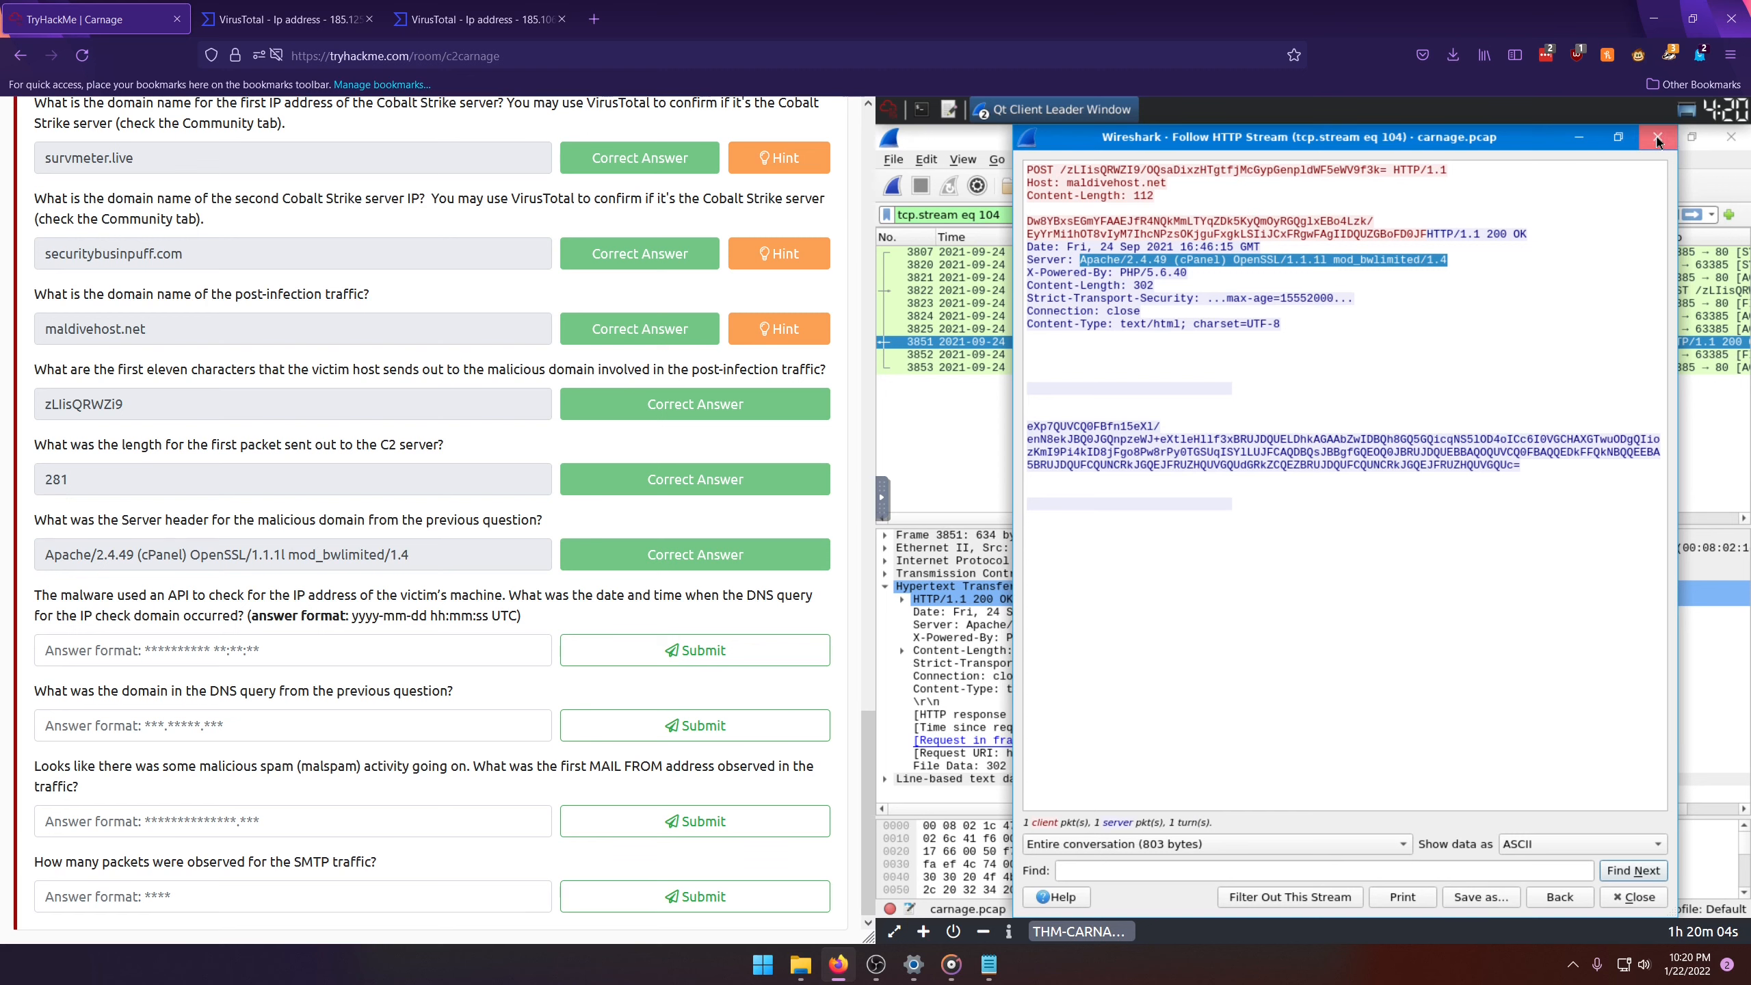
left_click(1657, 140)
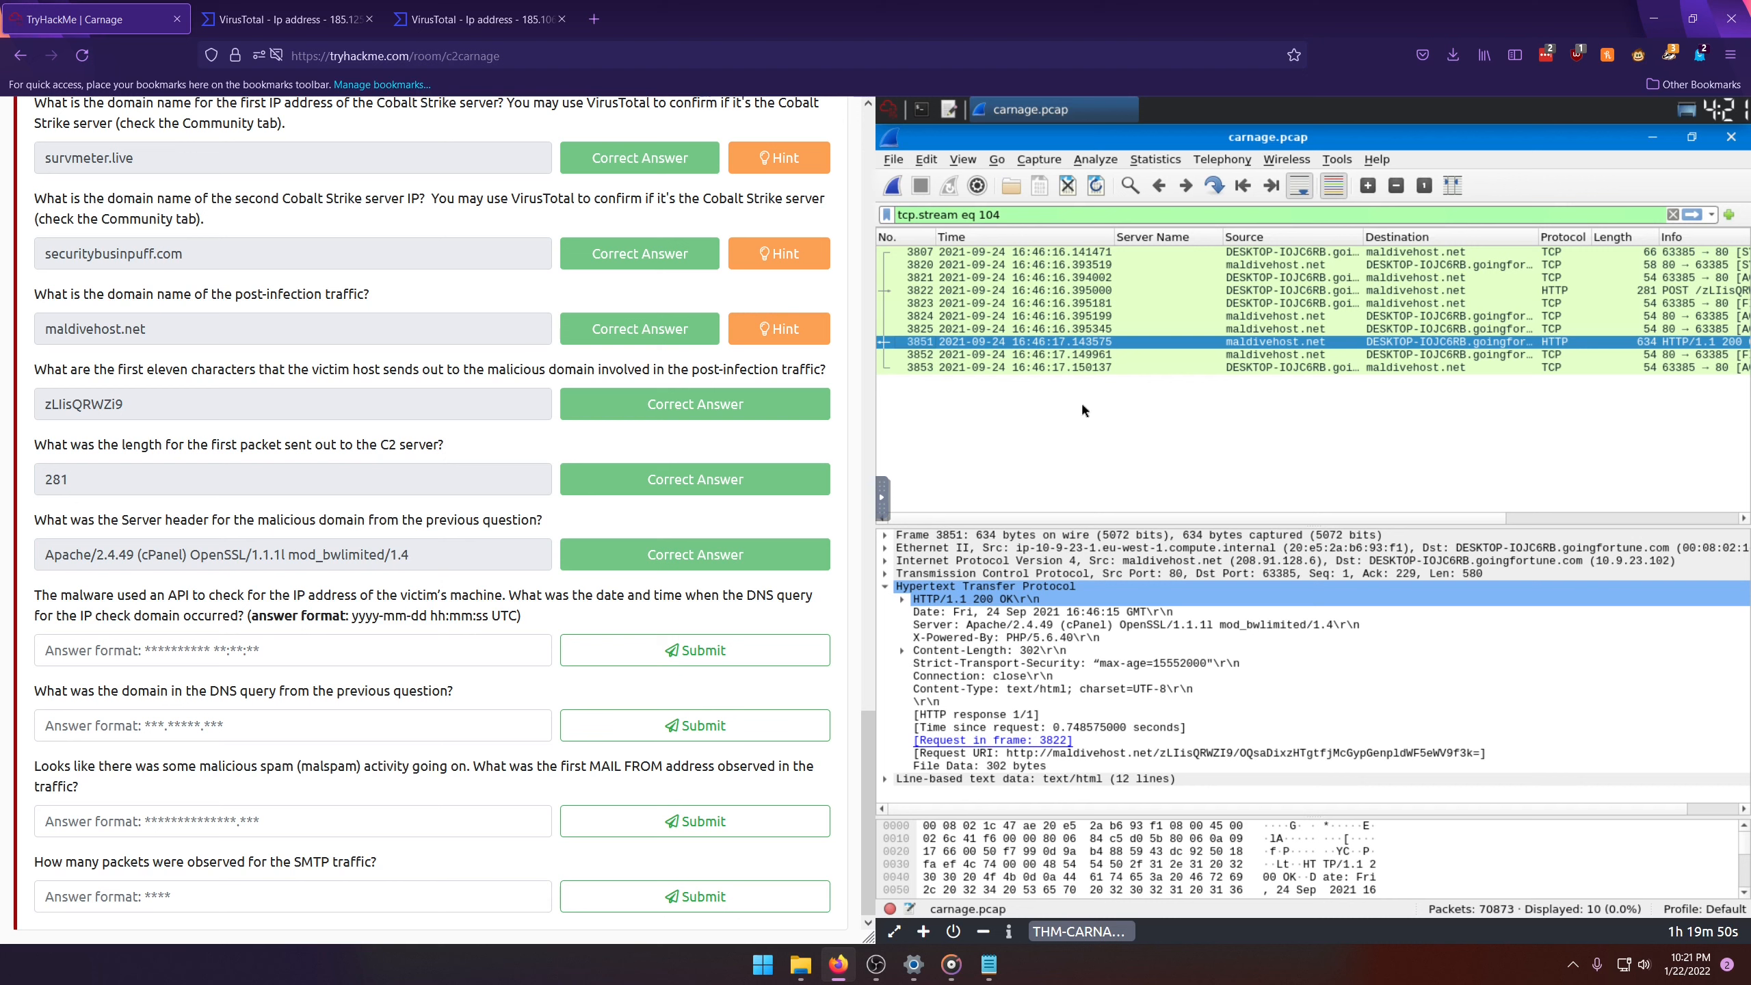
left_click_drag(1004, 215, 900, 217)
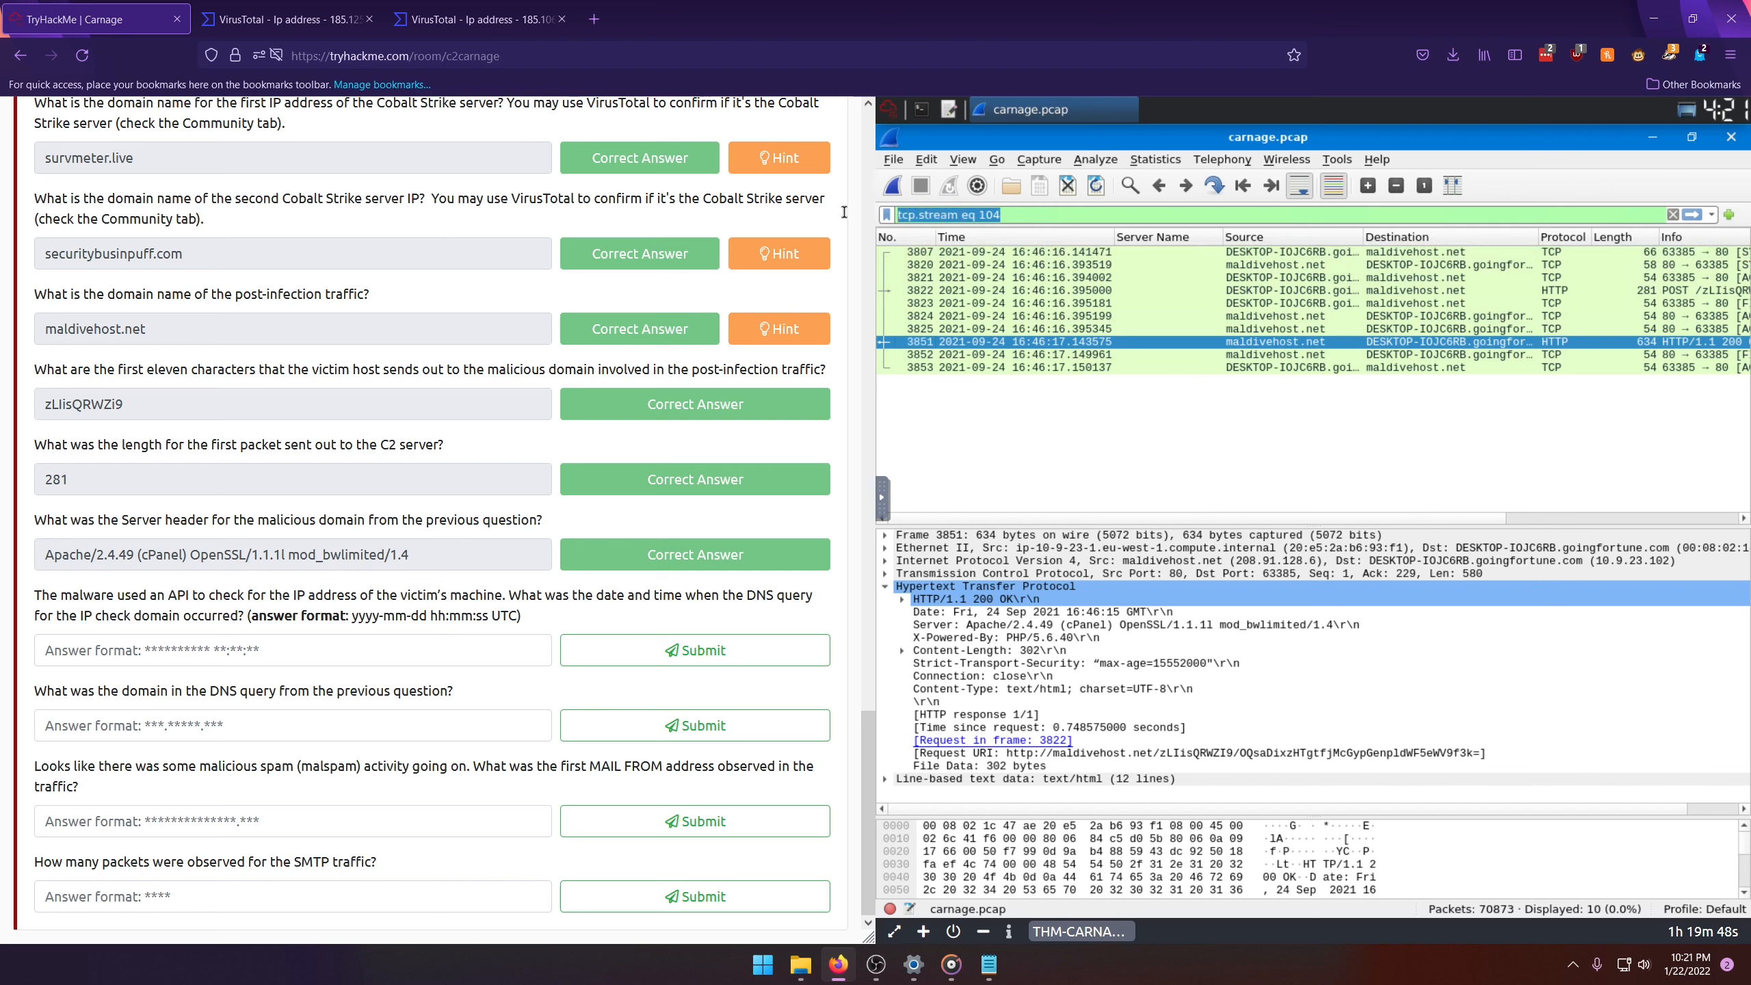
left_click(1102, 628)
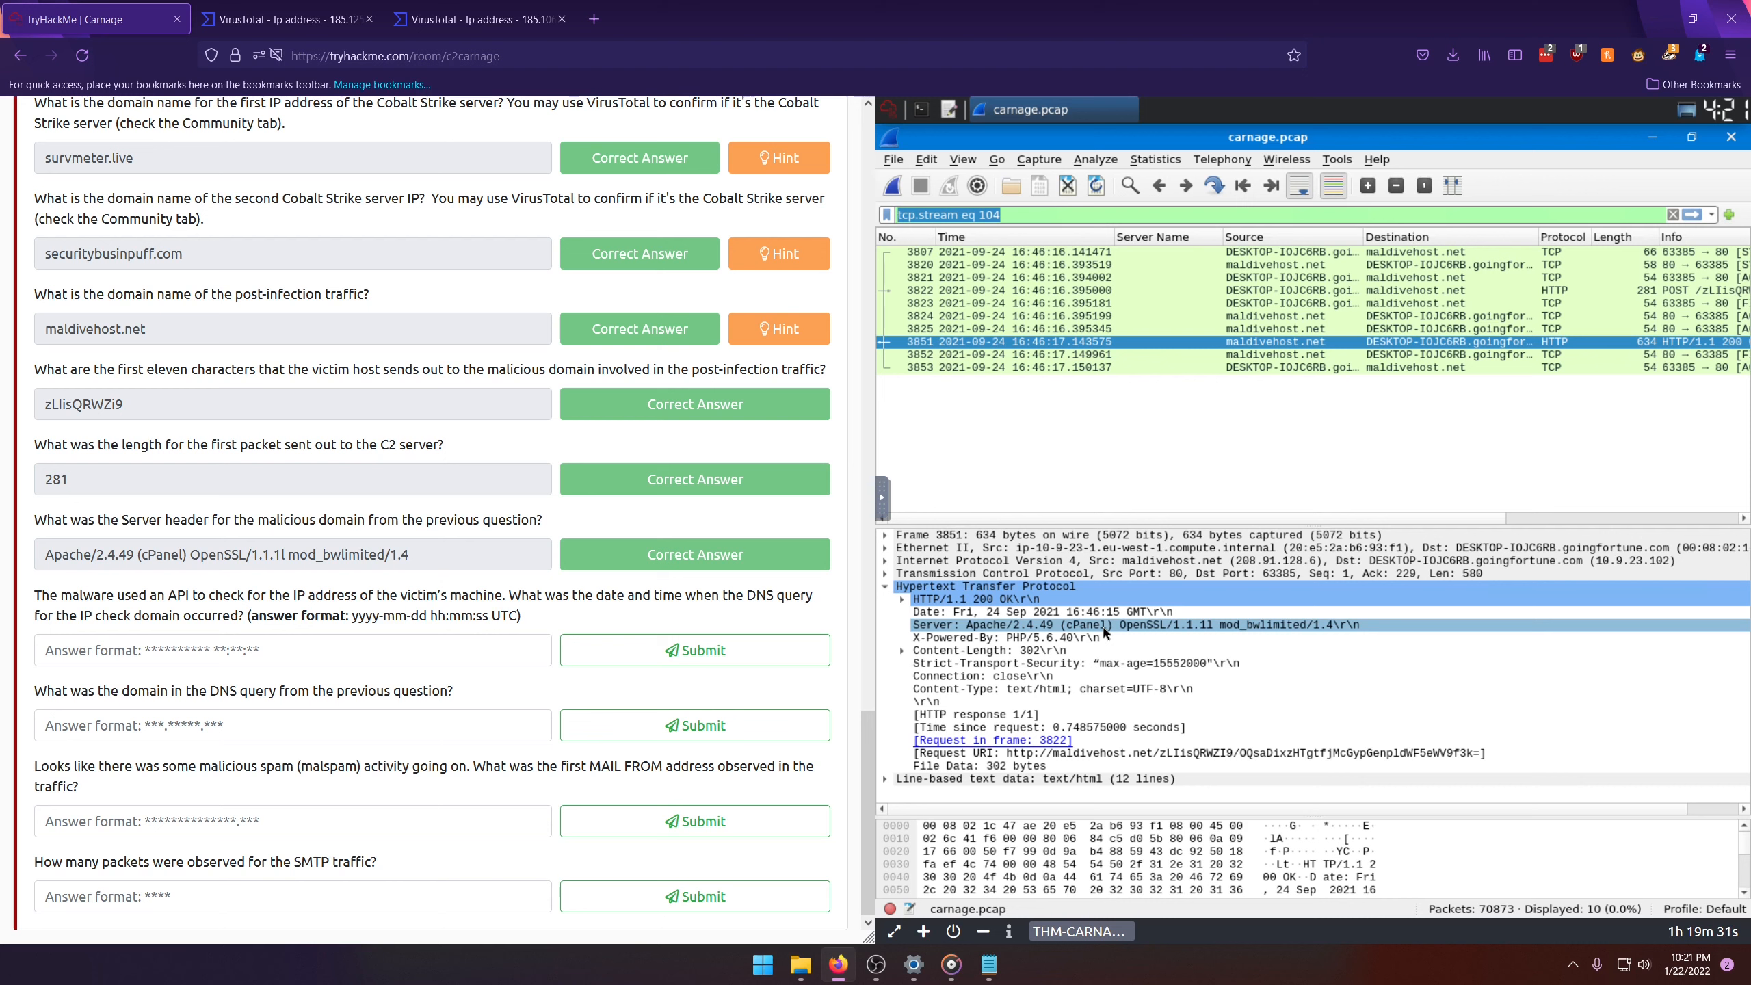
left_click_drag(686, 596, 807, 596)
left_click(837, 610)
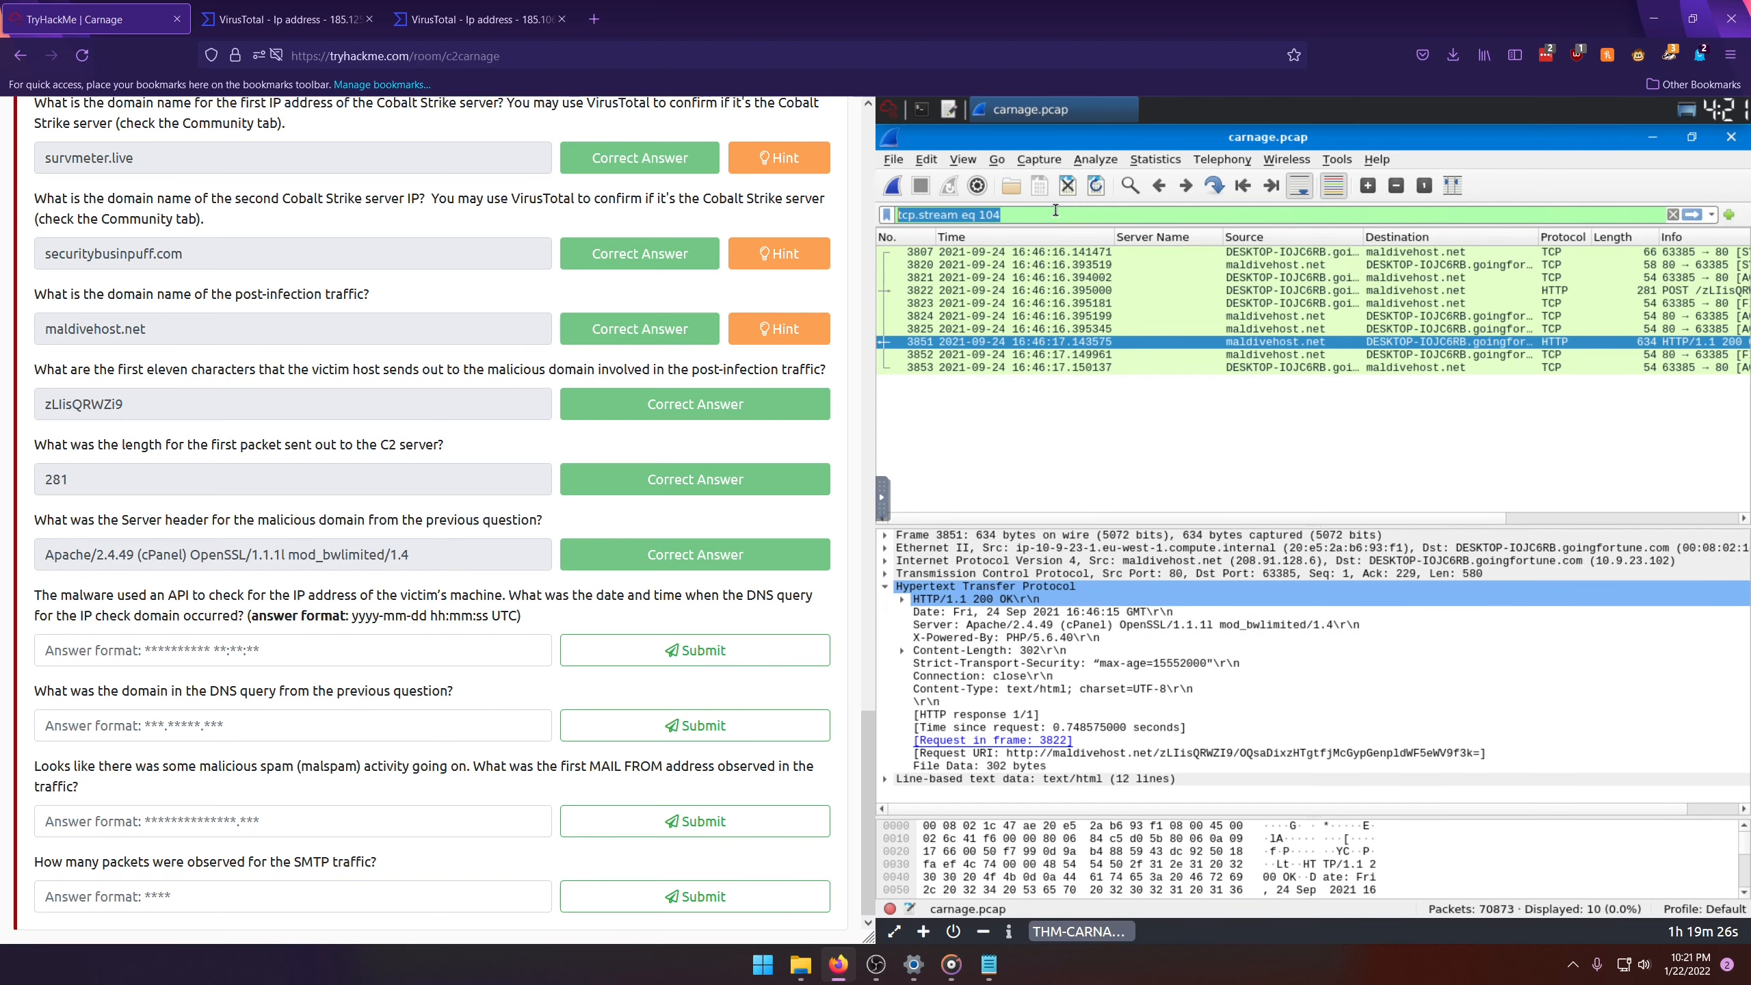
type("dns")
key("Return")
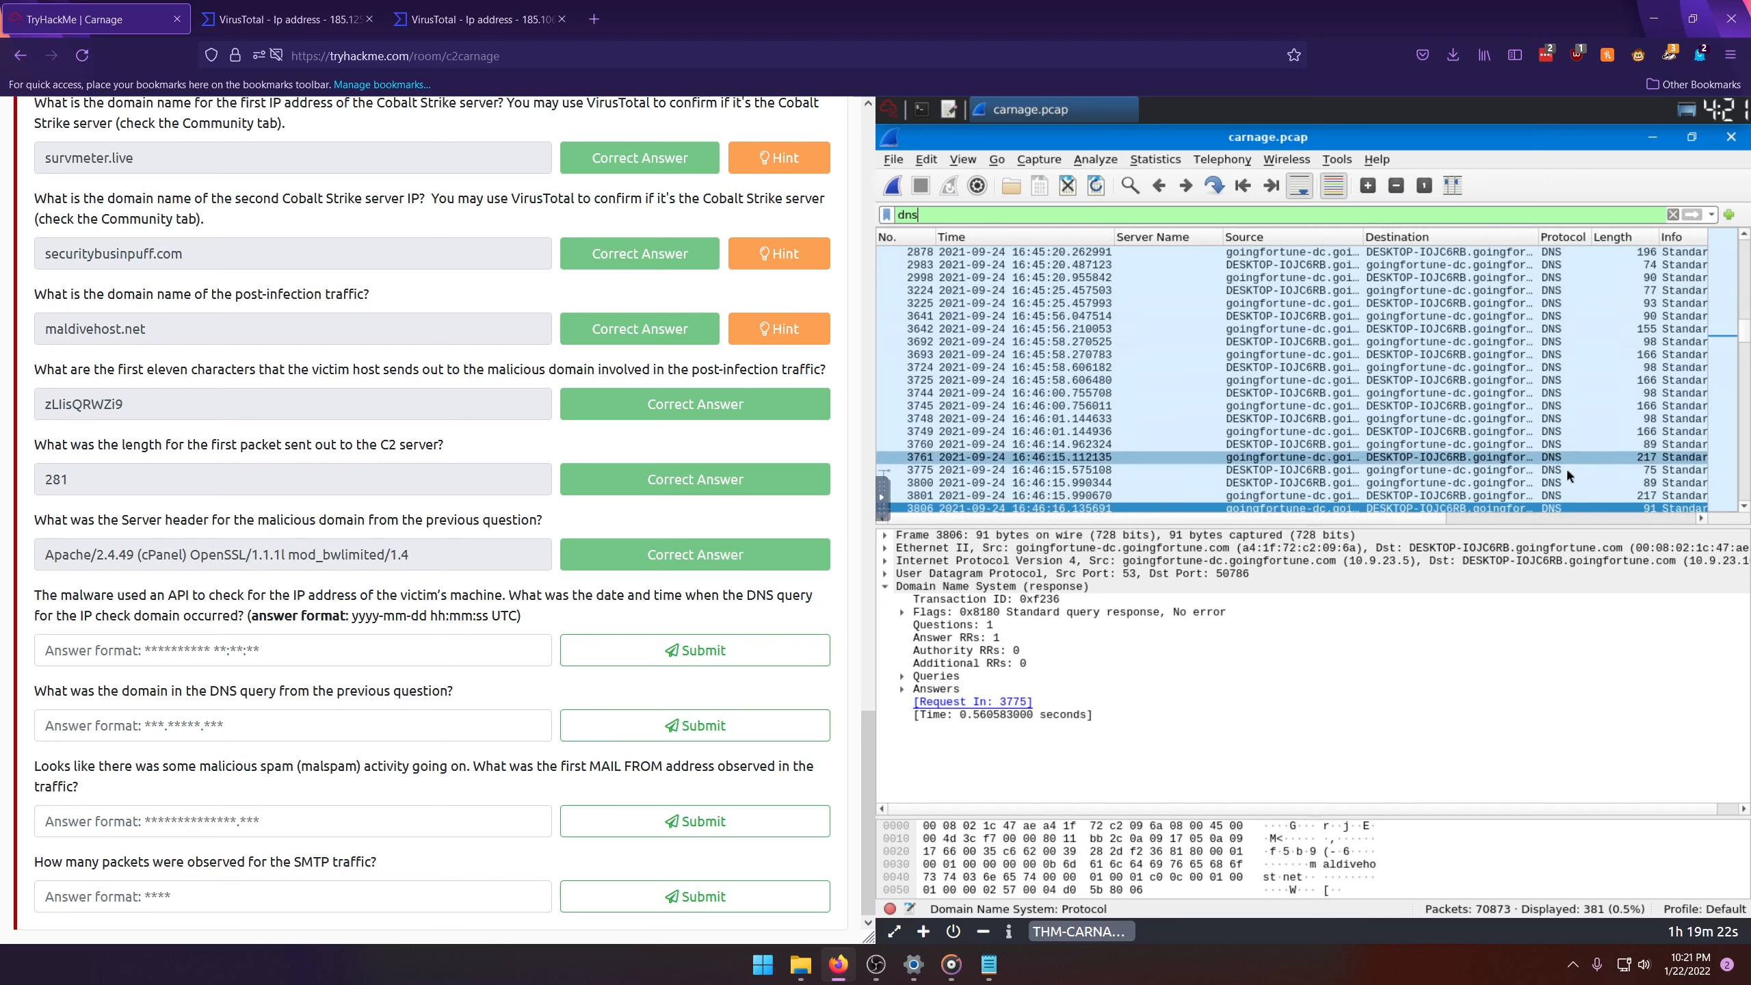
Step: Narrow the display filter to dns contains api and select the first query for api.ipify.org
type("c")
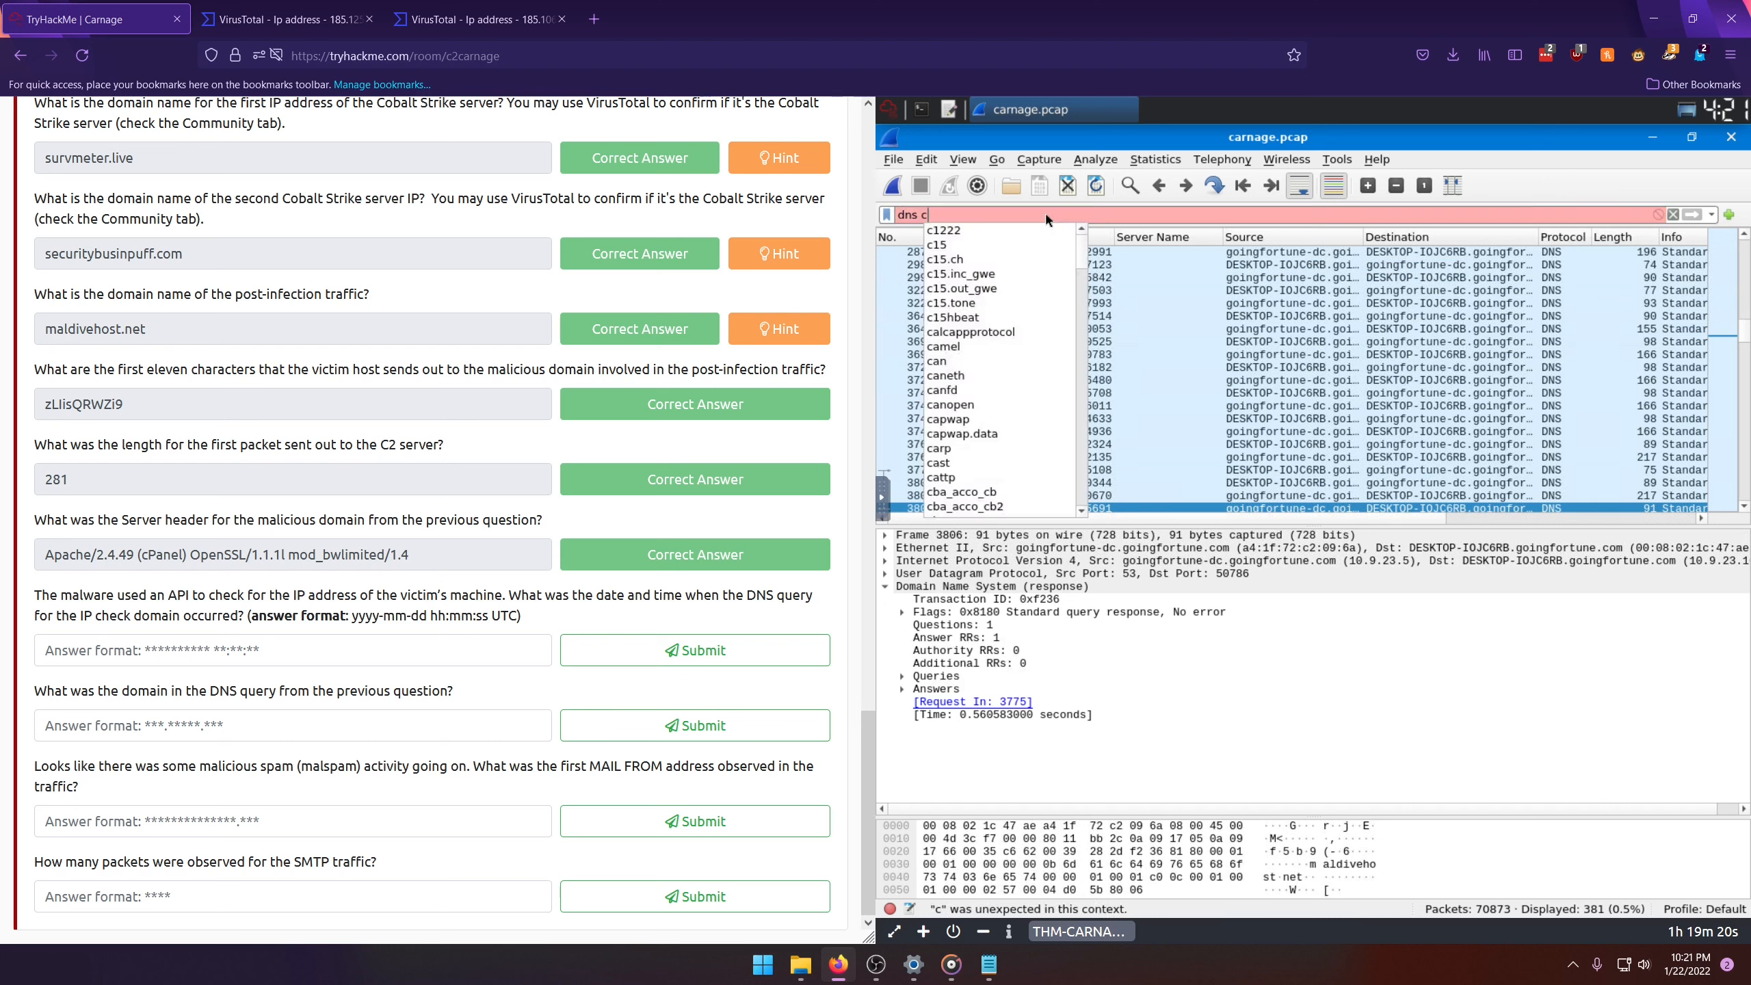
type("ontains api")
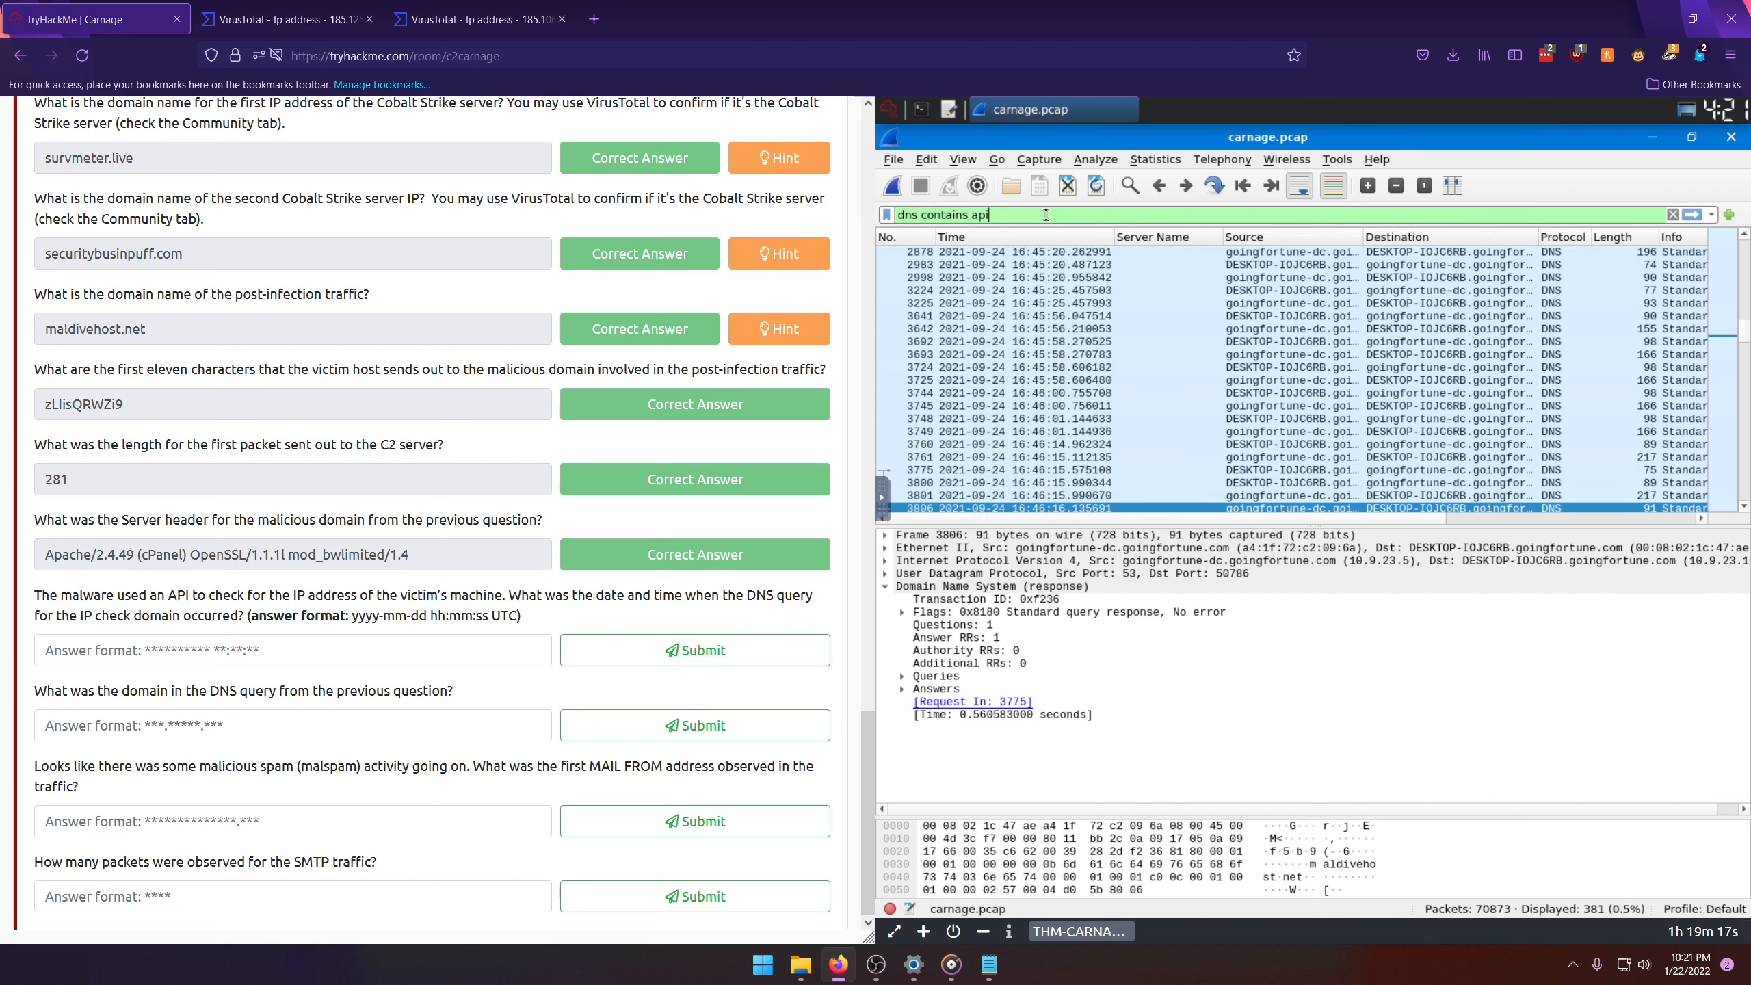
key("Return")
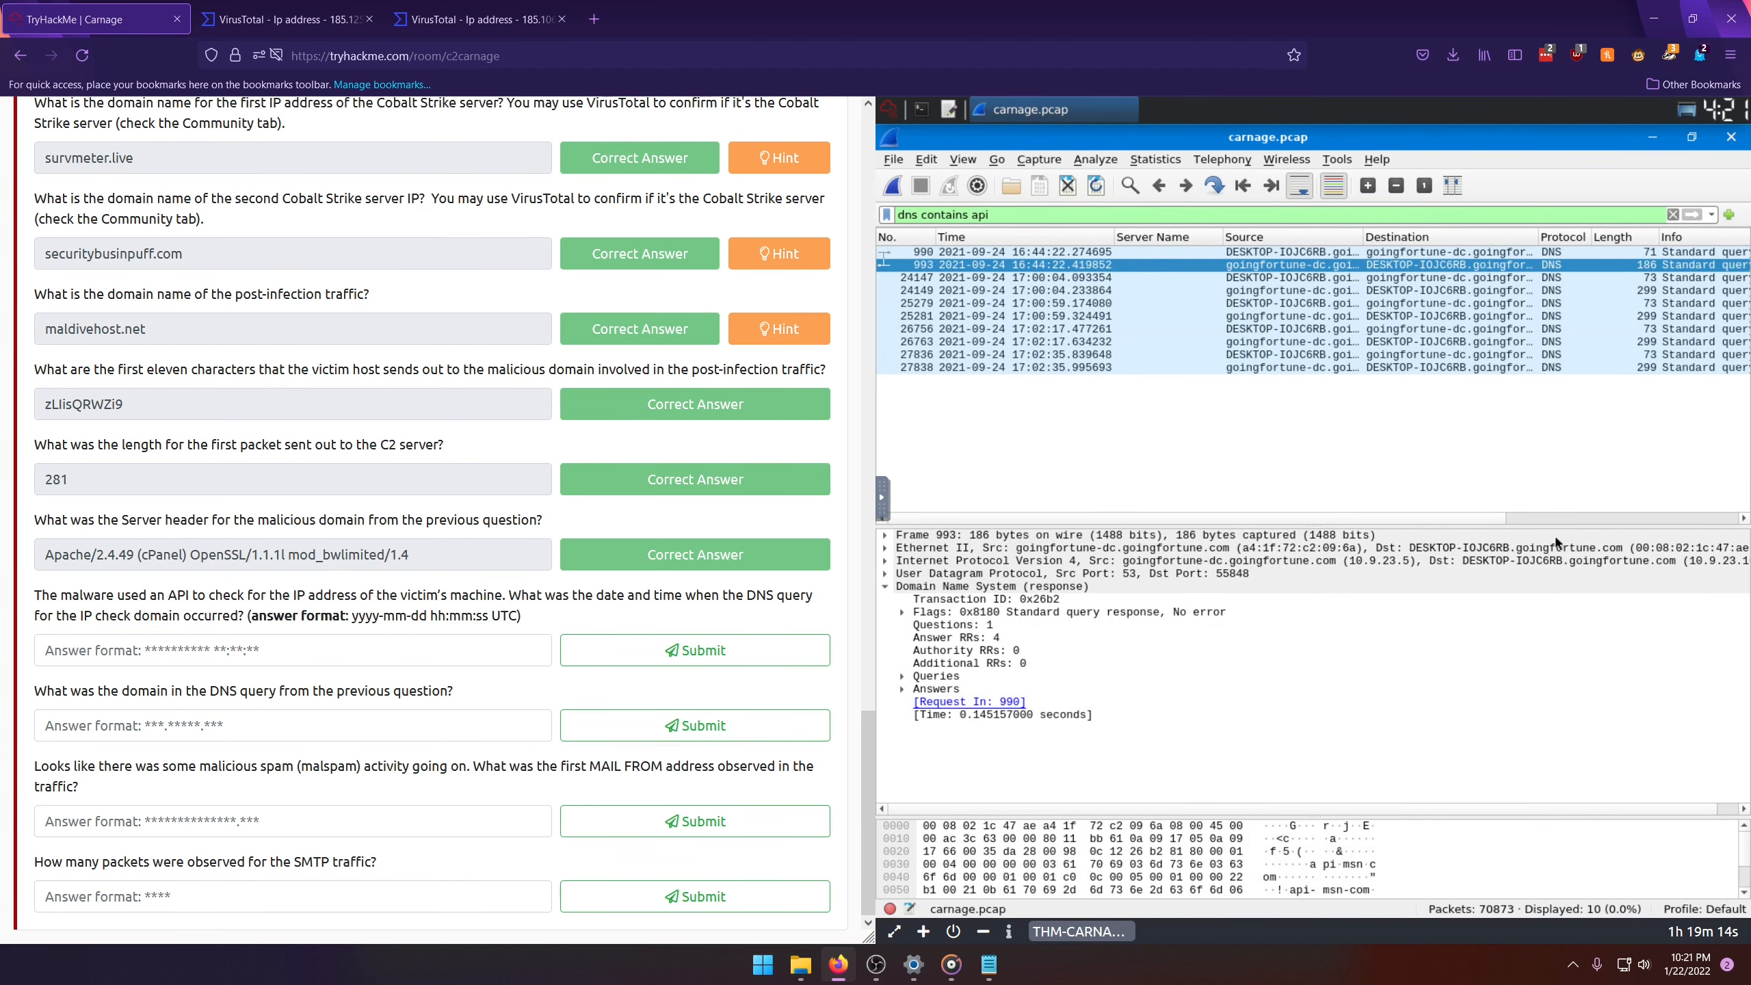
scroll(1290, 426, "right", 3)
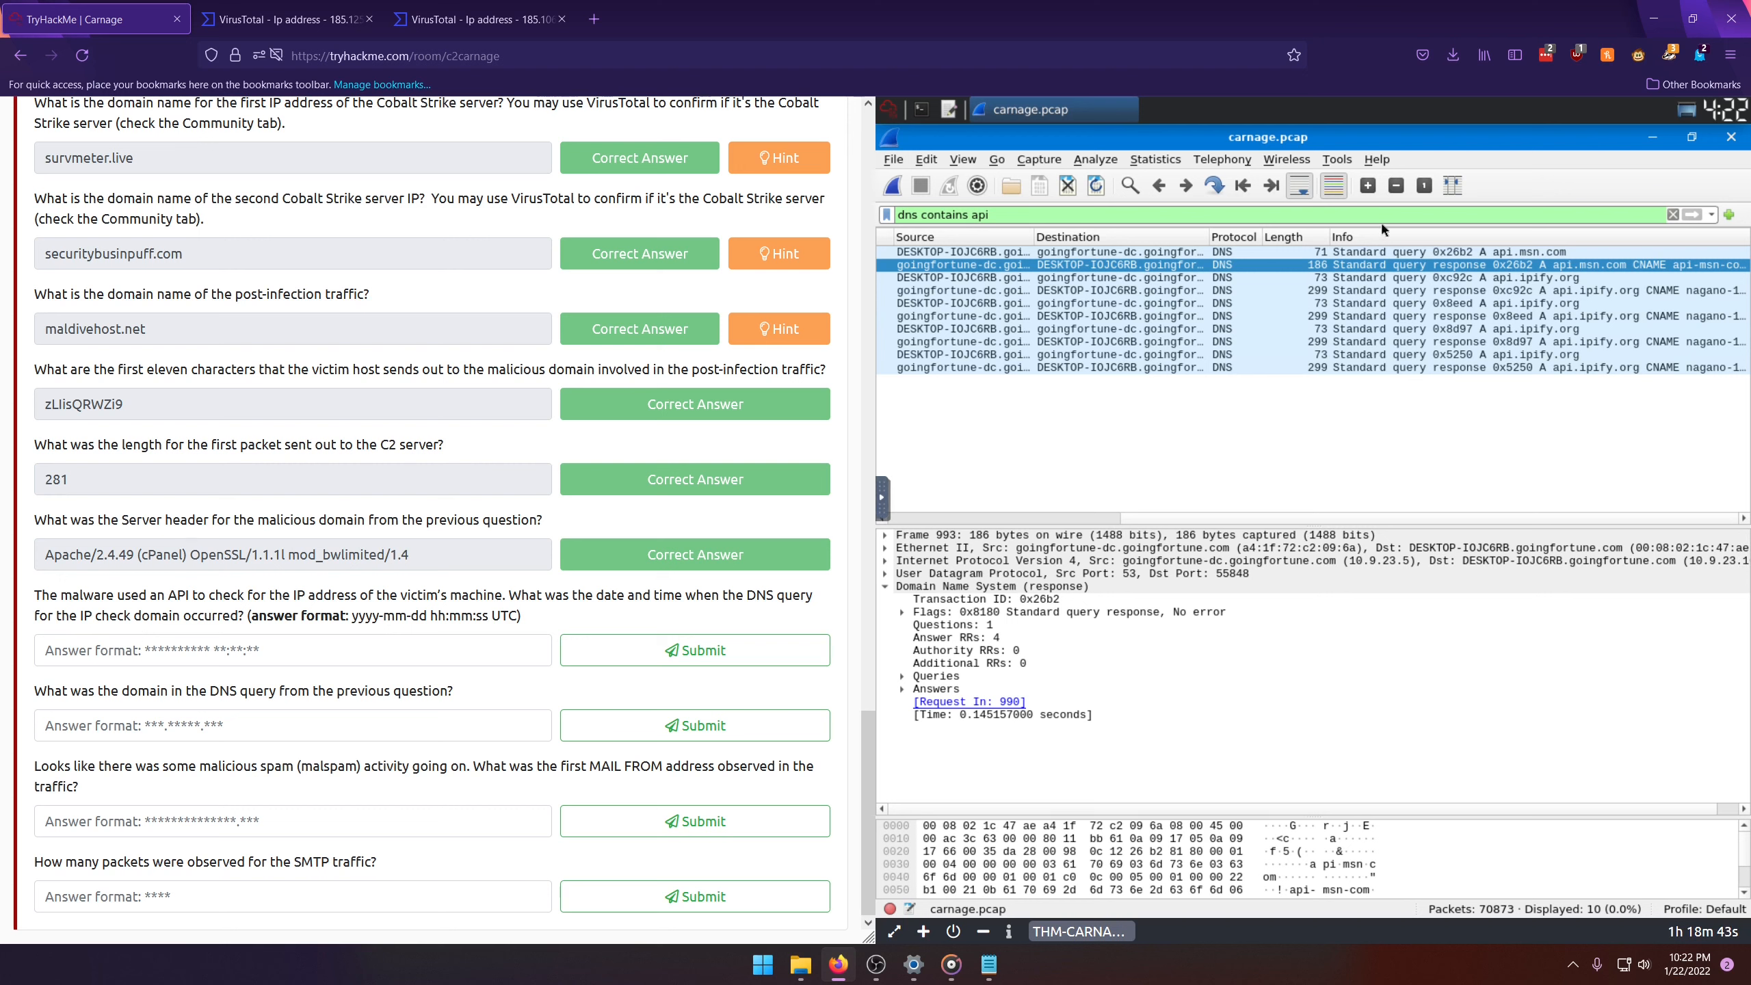
left_click_drag(1125, 515, 1168, 526)
left_click(1414, 277)
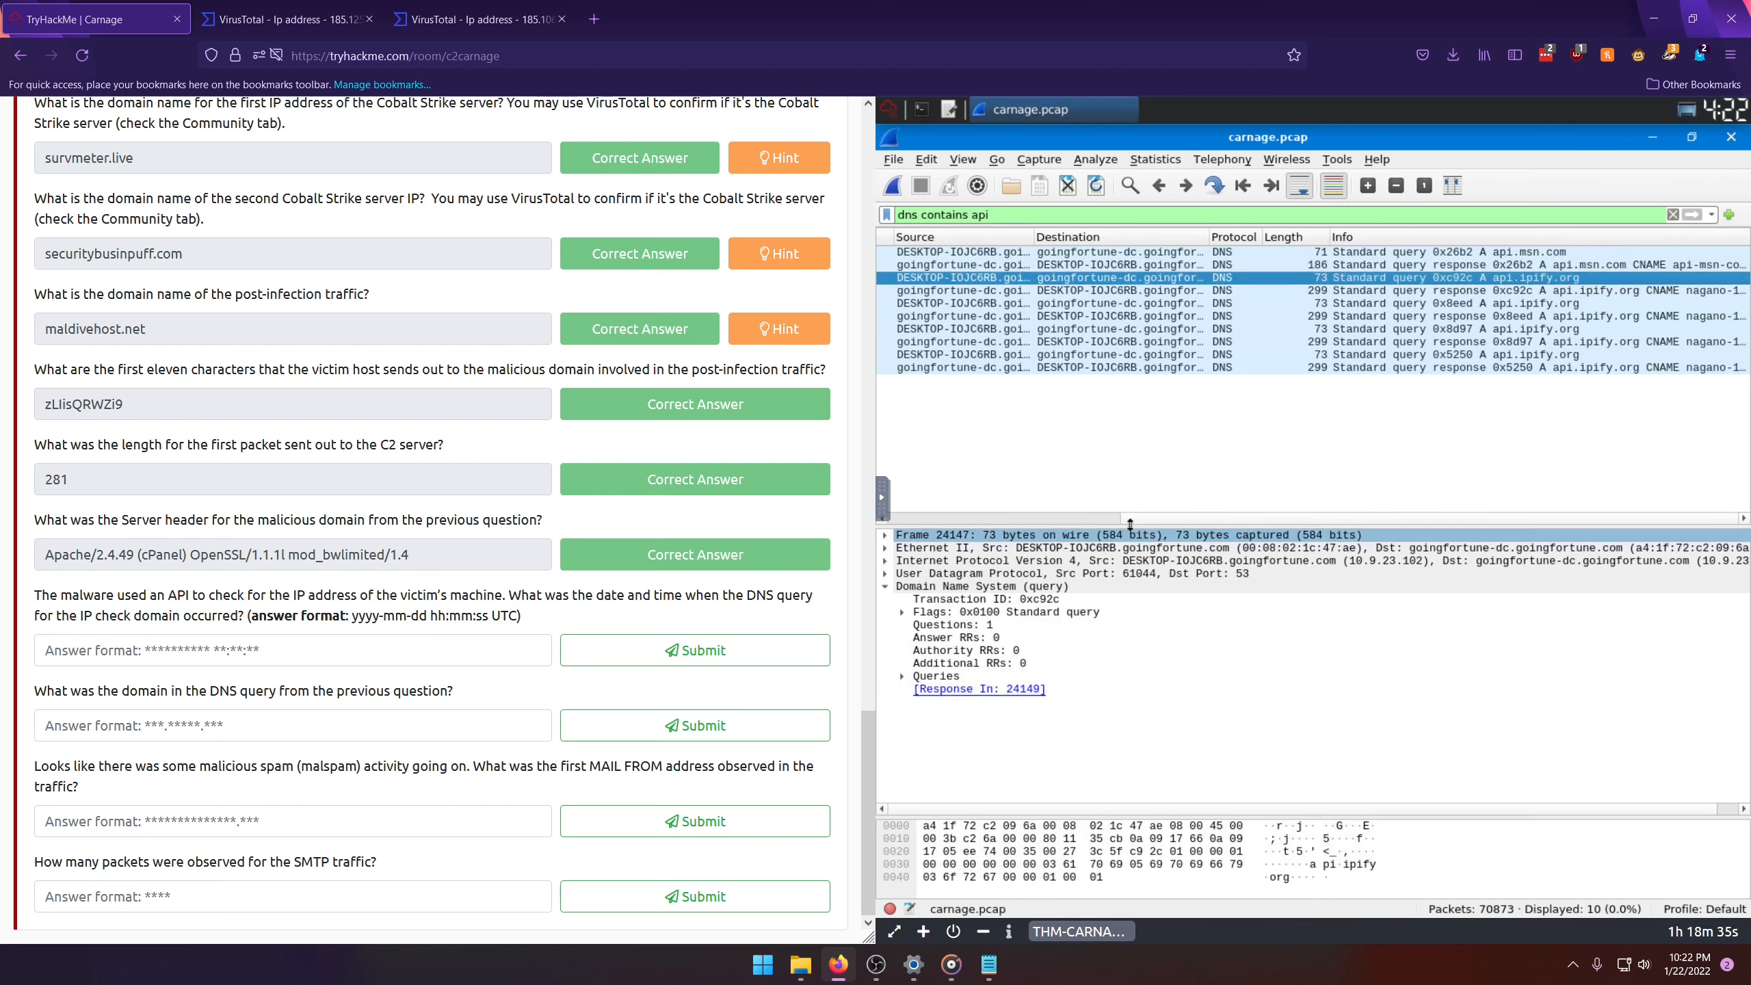
left_click_drag(1129, 524, 961, 524)
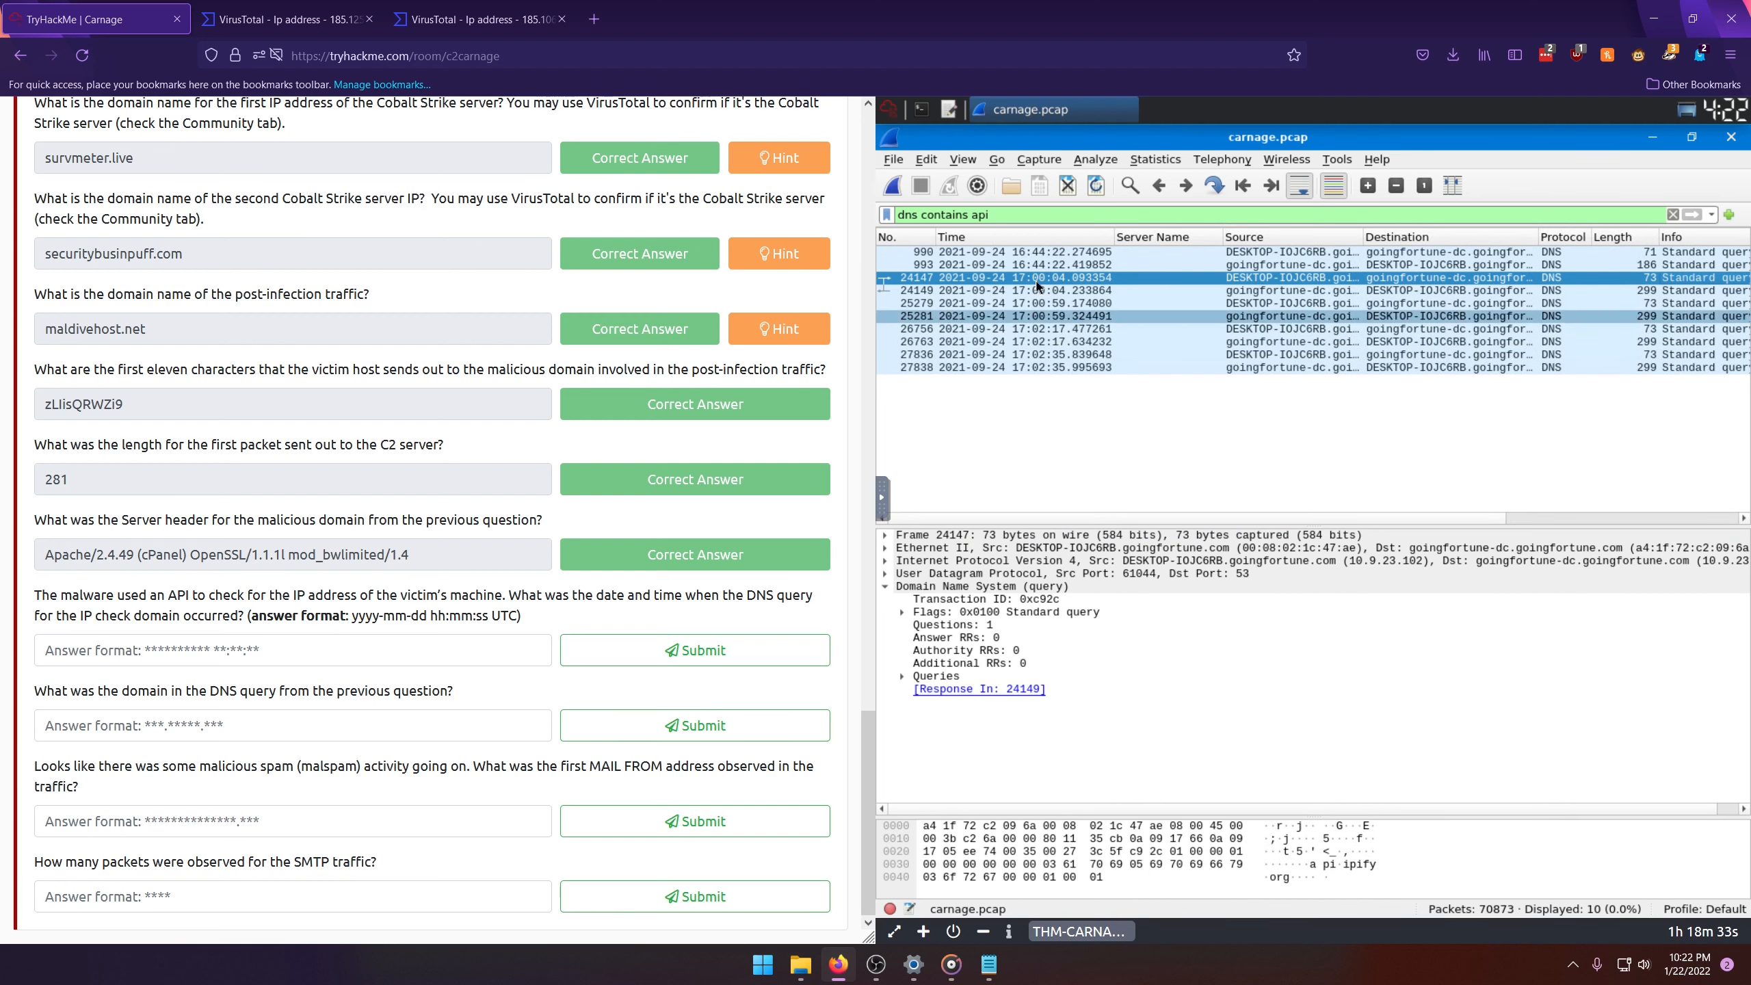
left_click_drag(1196, 521, 1519, 529)
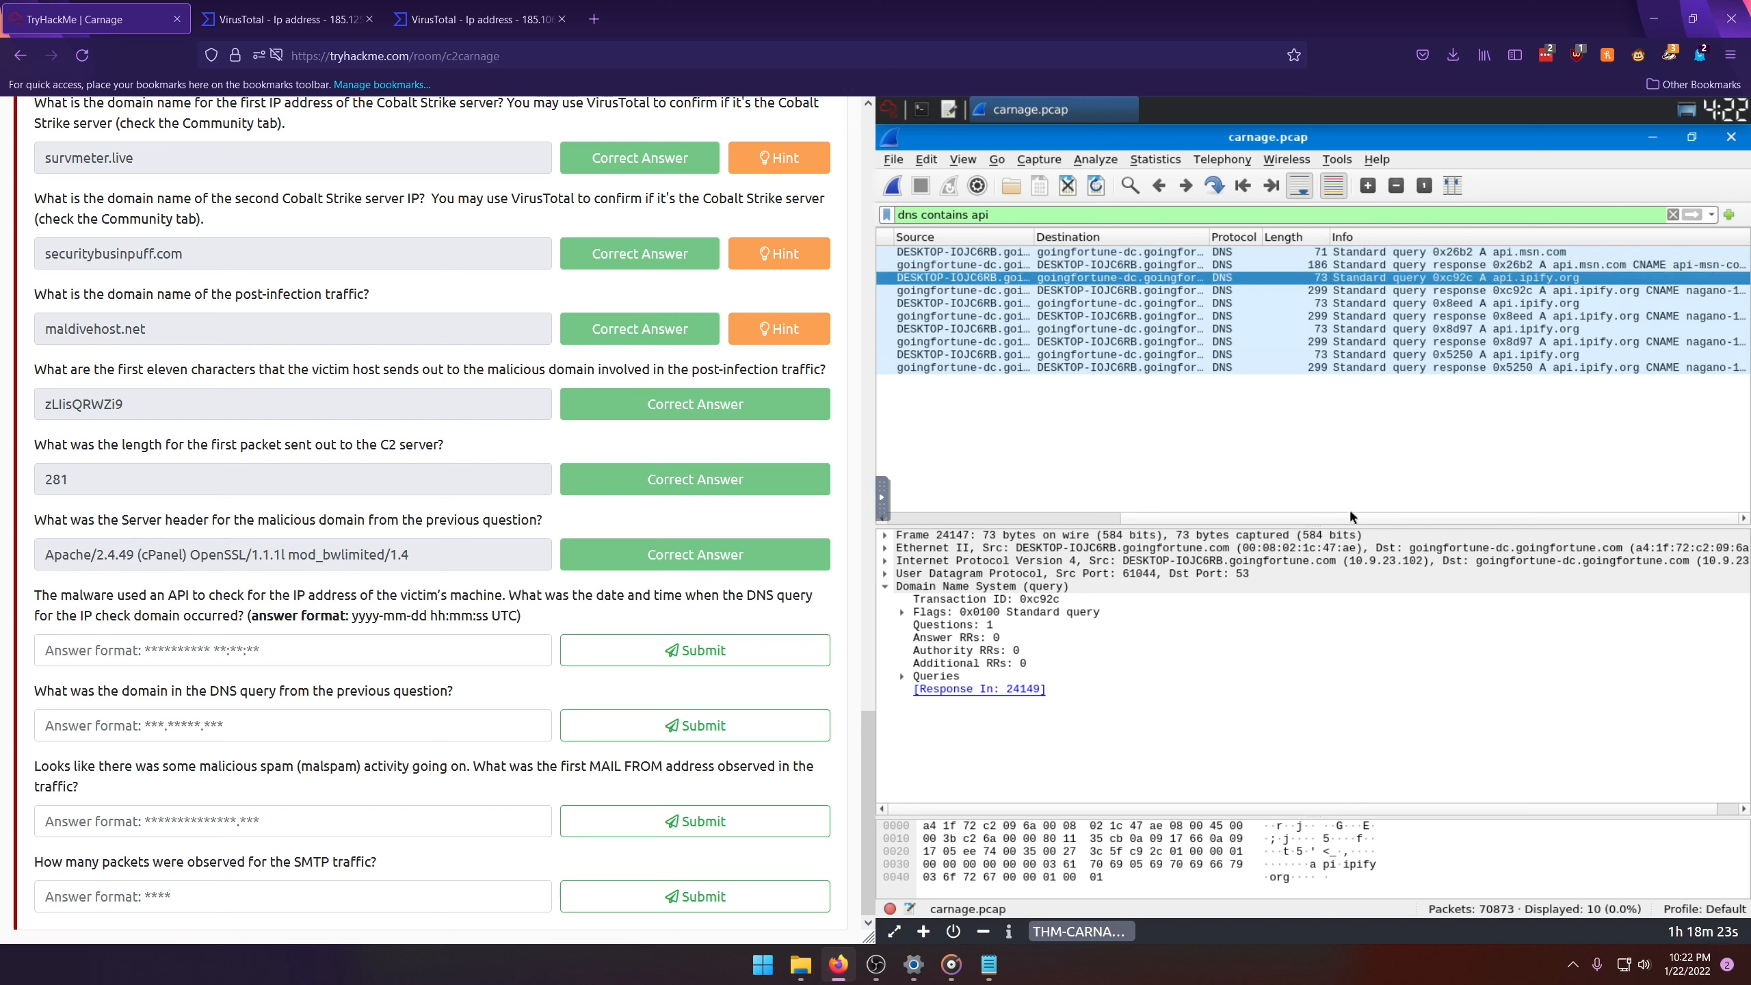
left_click_drag(1351, 519, 999, 517)
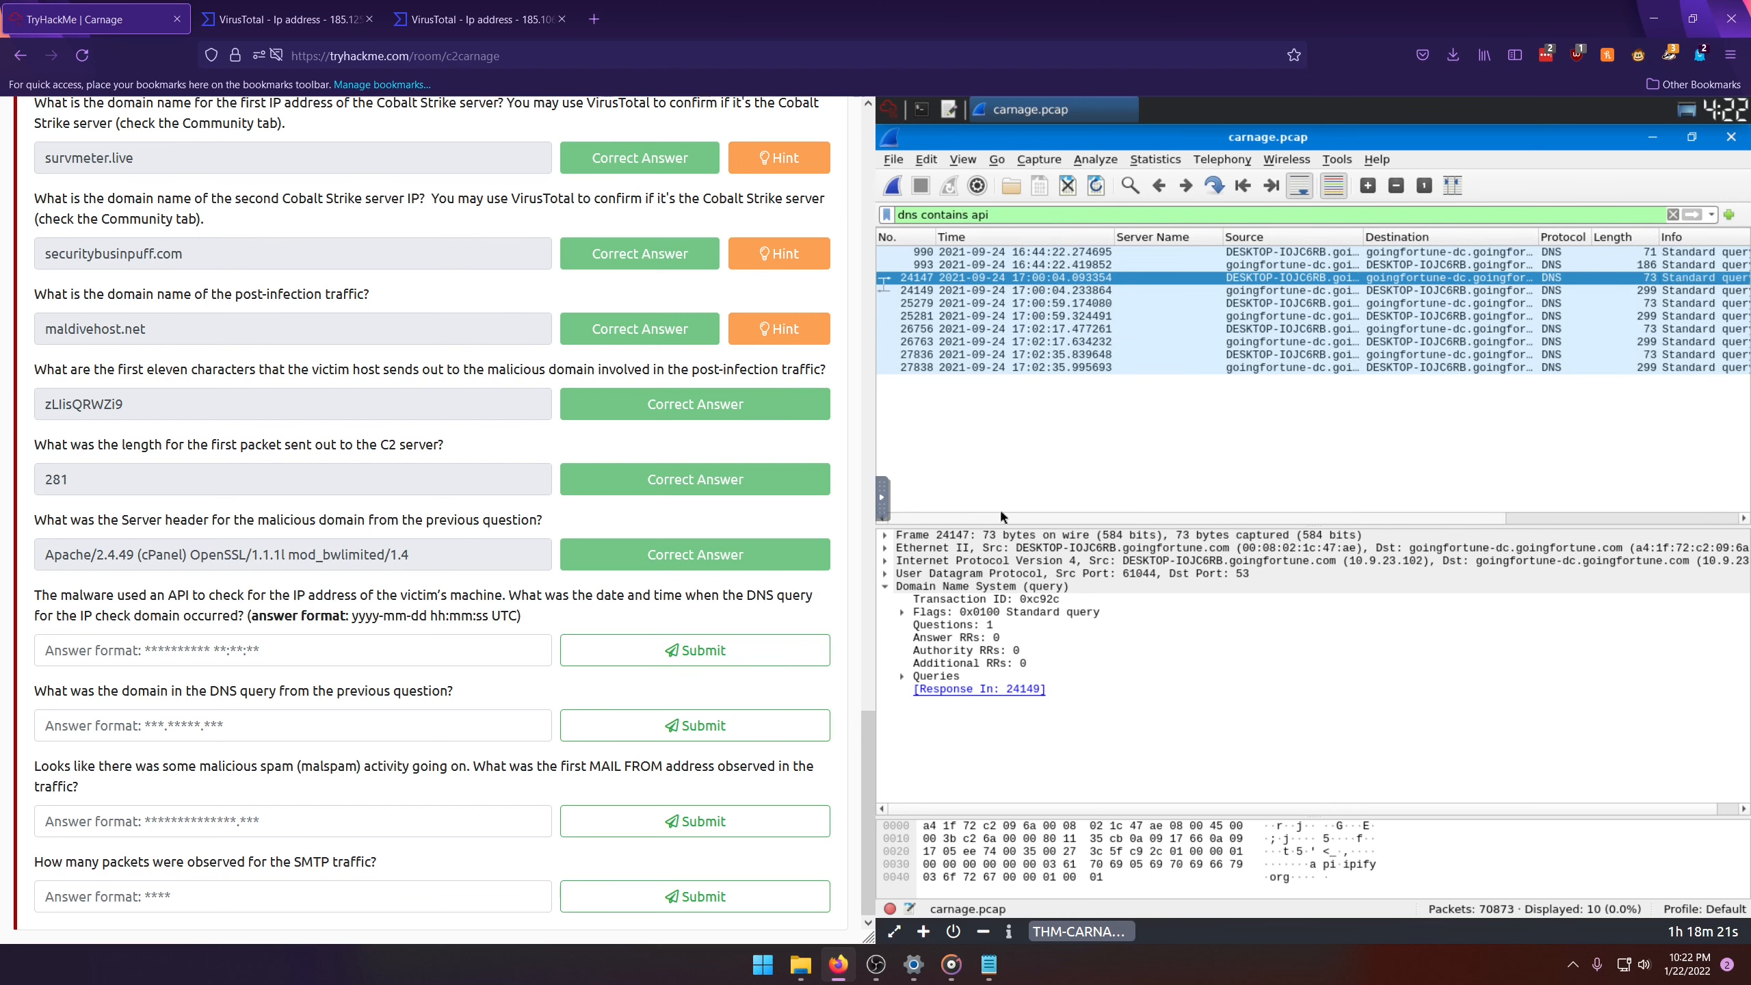
left_click(203, 645)
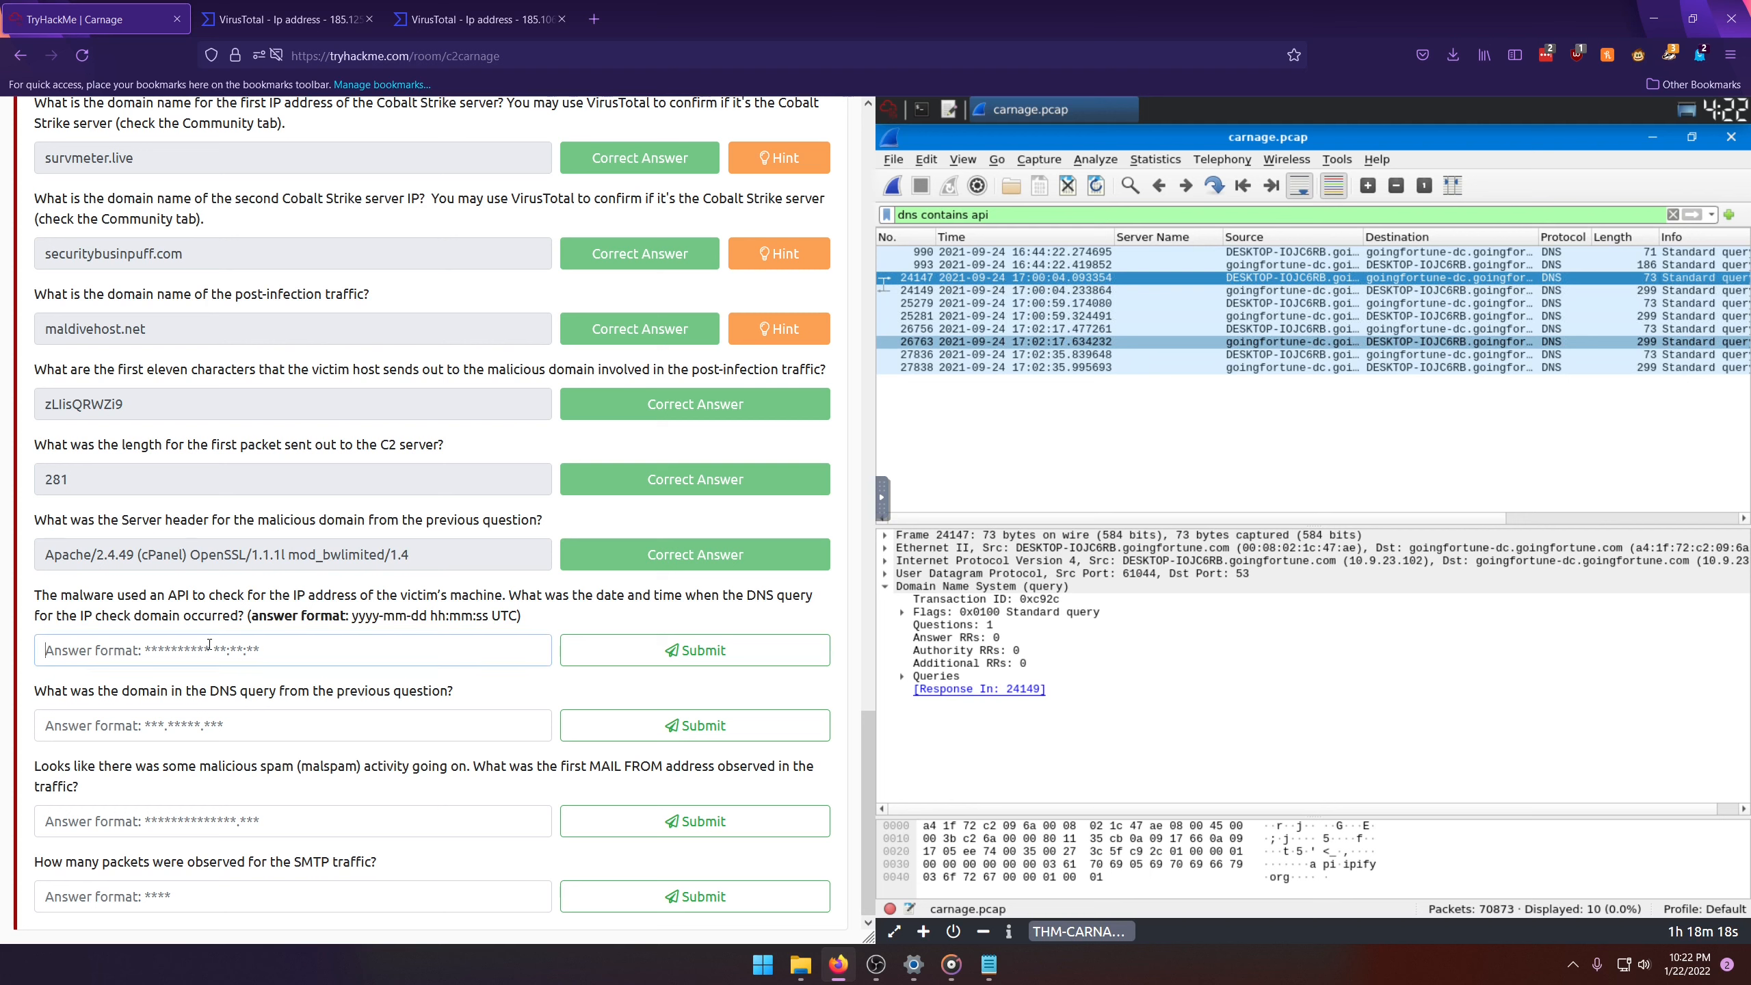
type("2021-09-24 17:00:04")
key("Return")
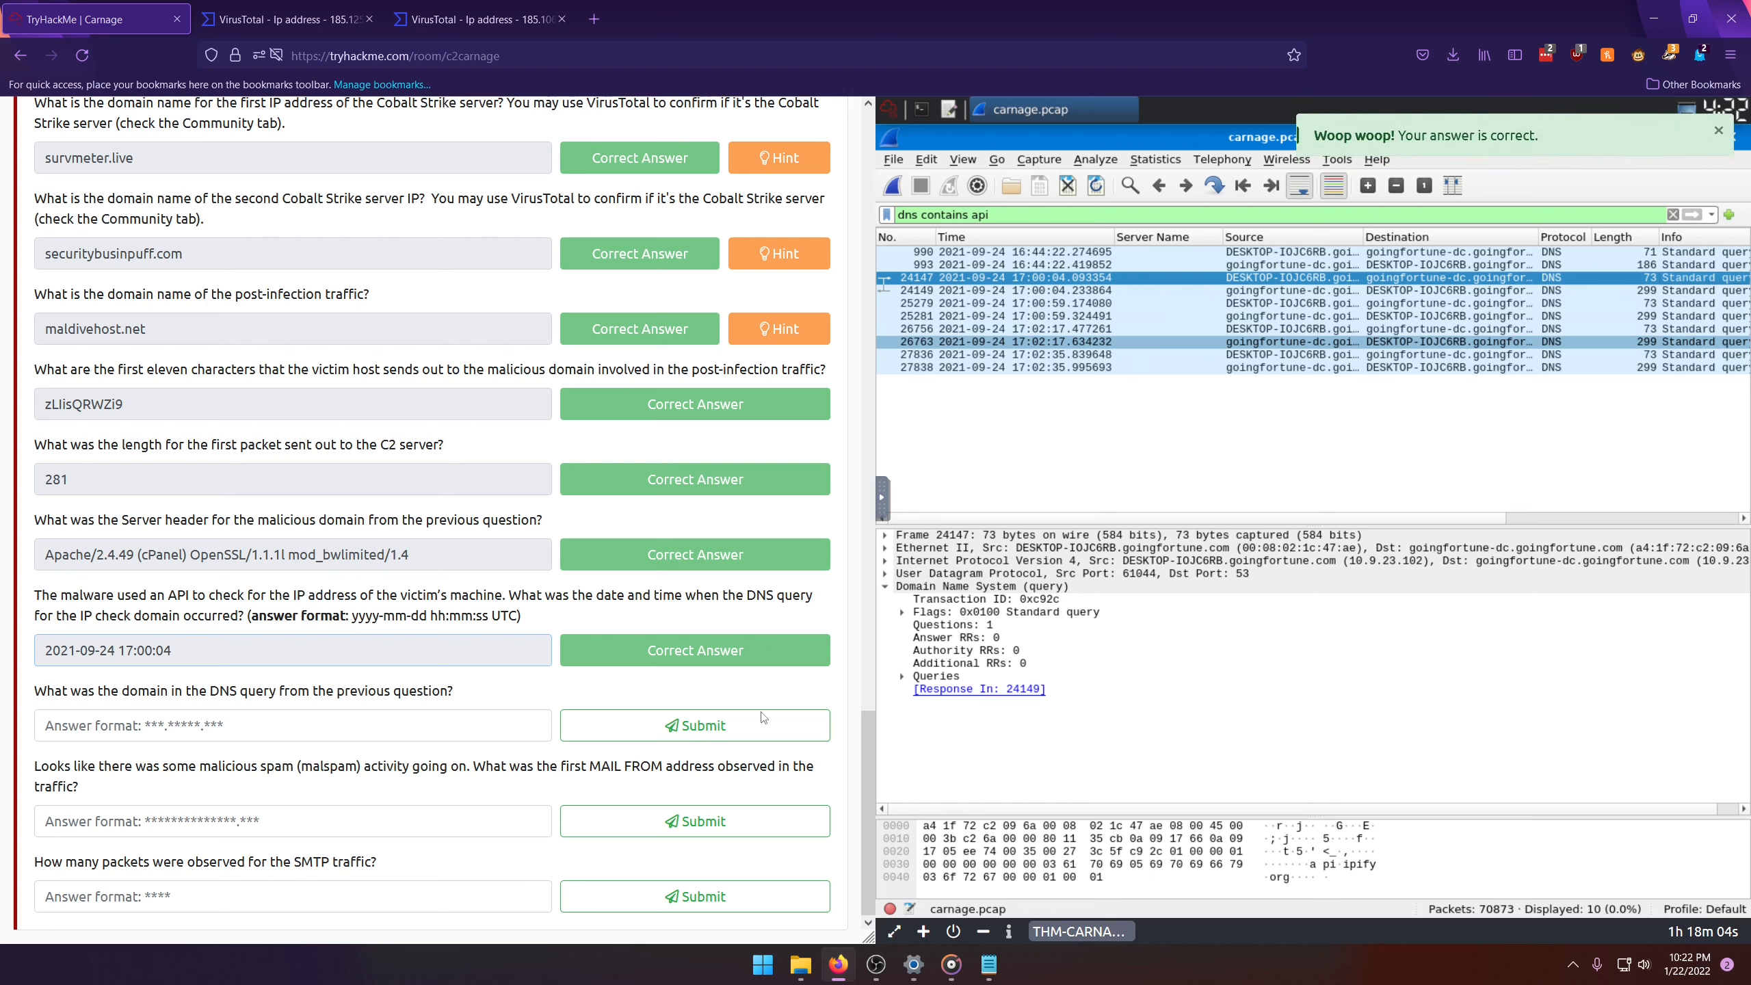
Step: Submit api.ipify.org as the domain in the IP check DNS query
left_click_drag(1341, 517, 1573, 517)
left_click(122, 718)
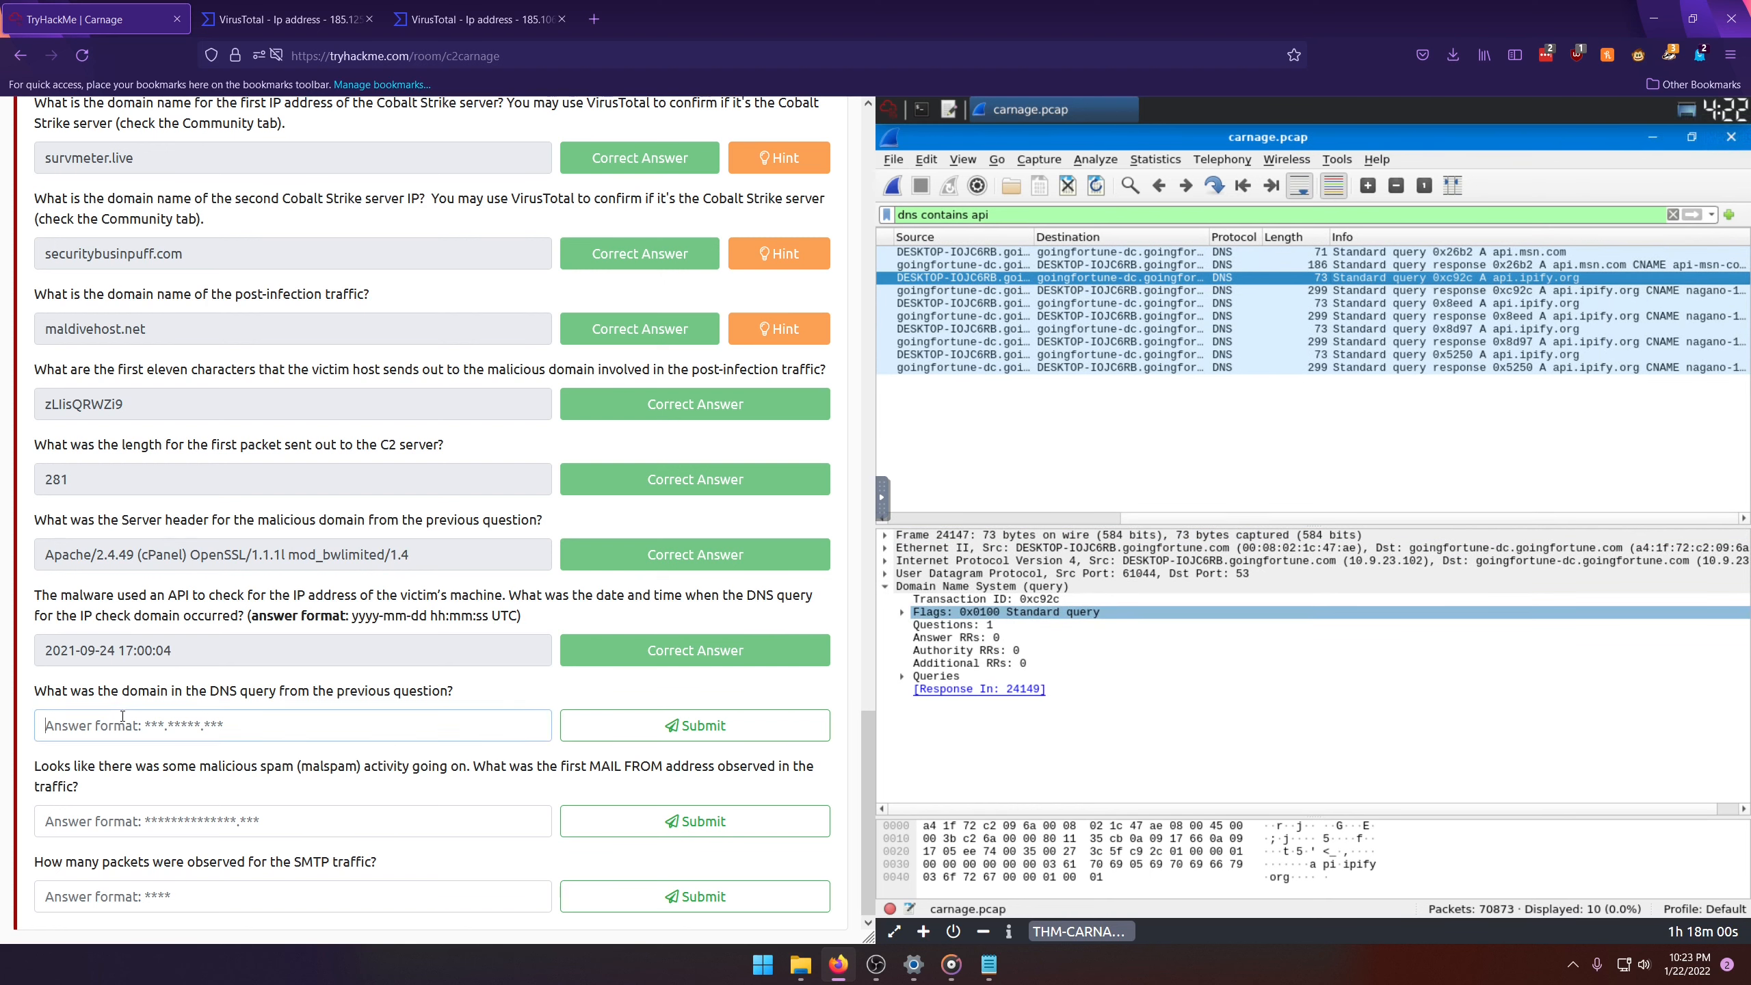
type("api.ipify.org")
left_click(721, 715)
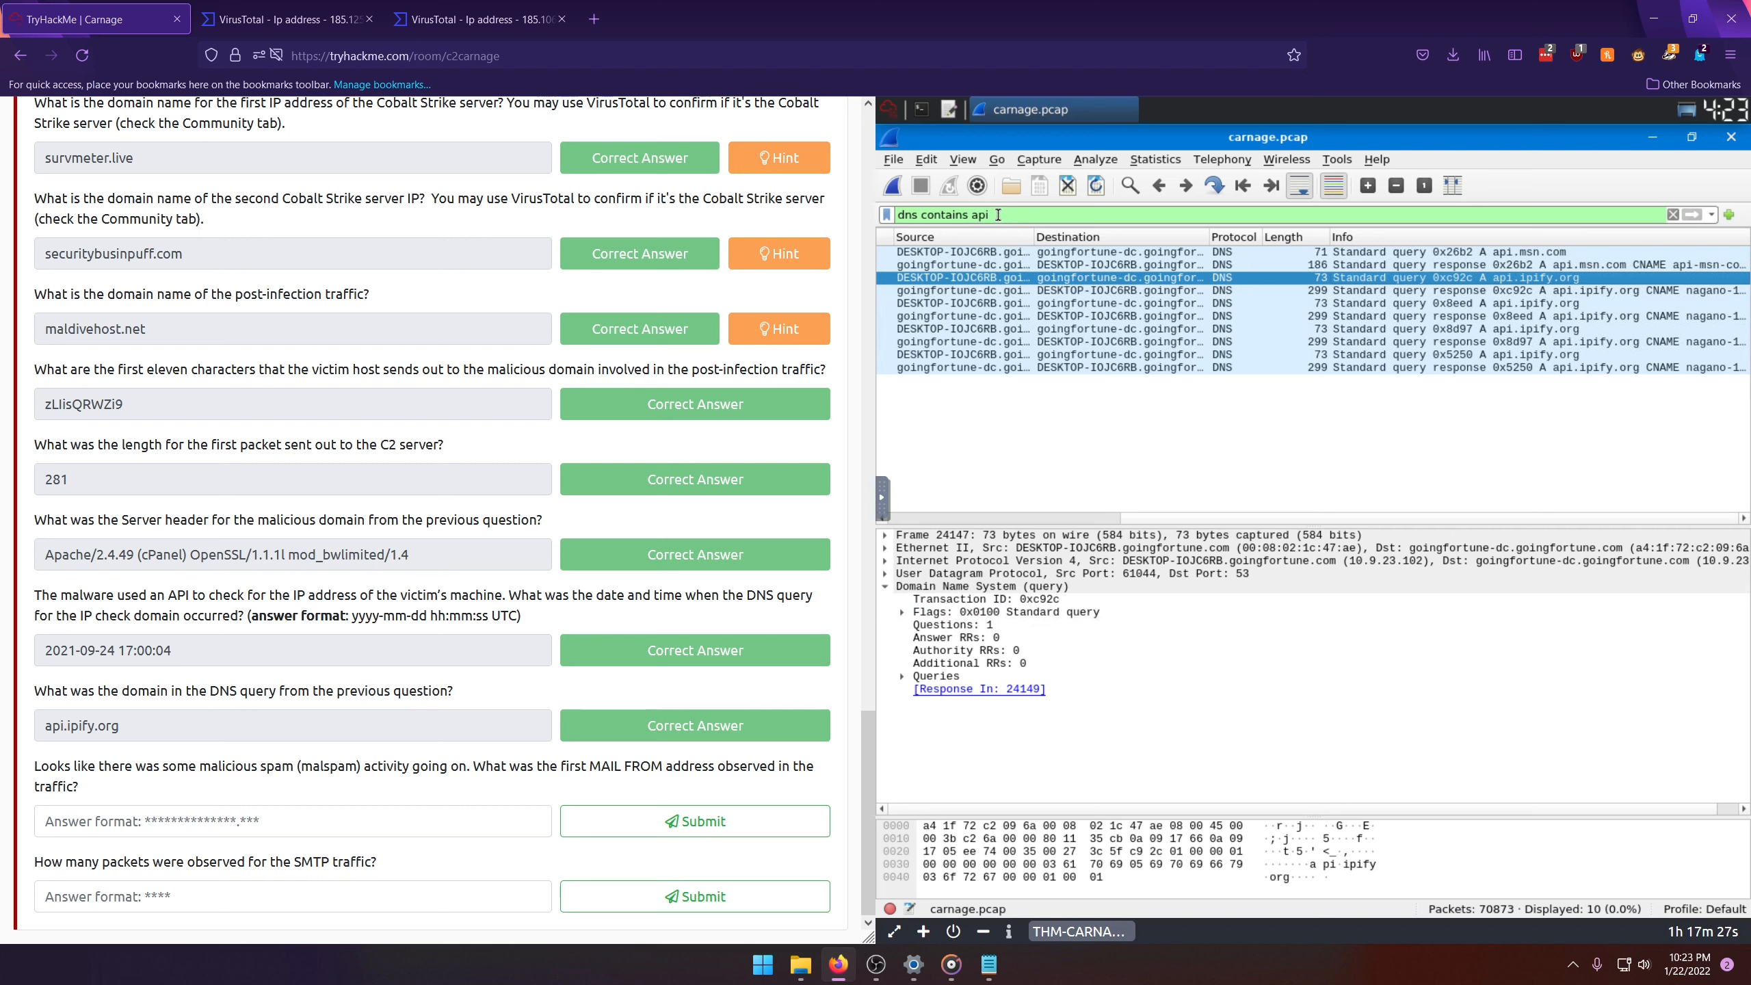
Step: Replace the packet display filter with smtp and apply it
left_click_drag(996, 214, 895, 214)
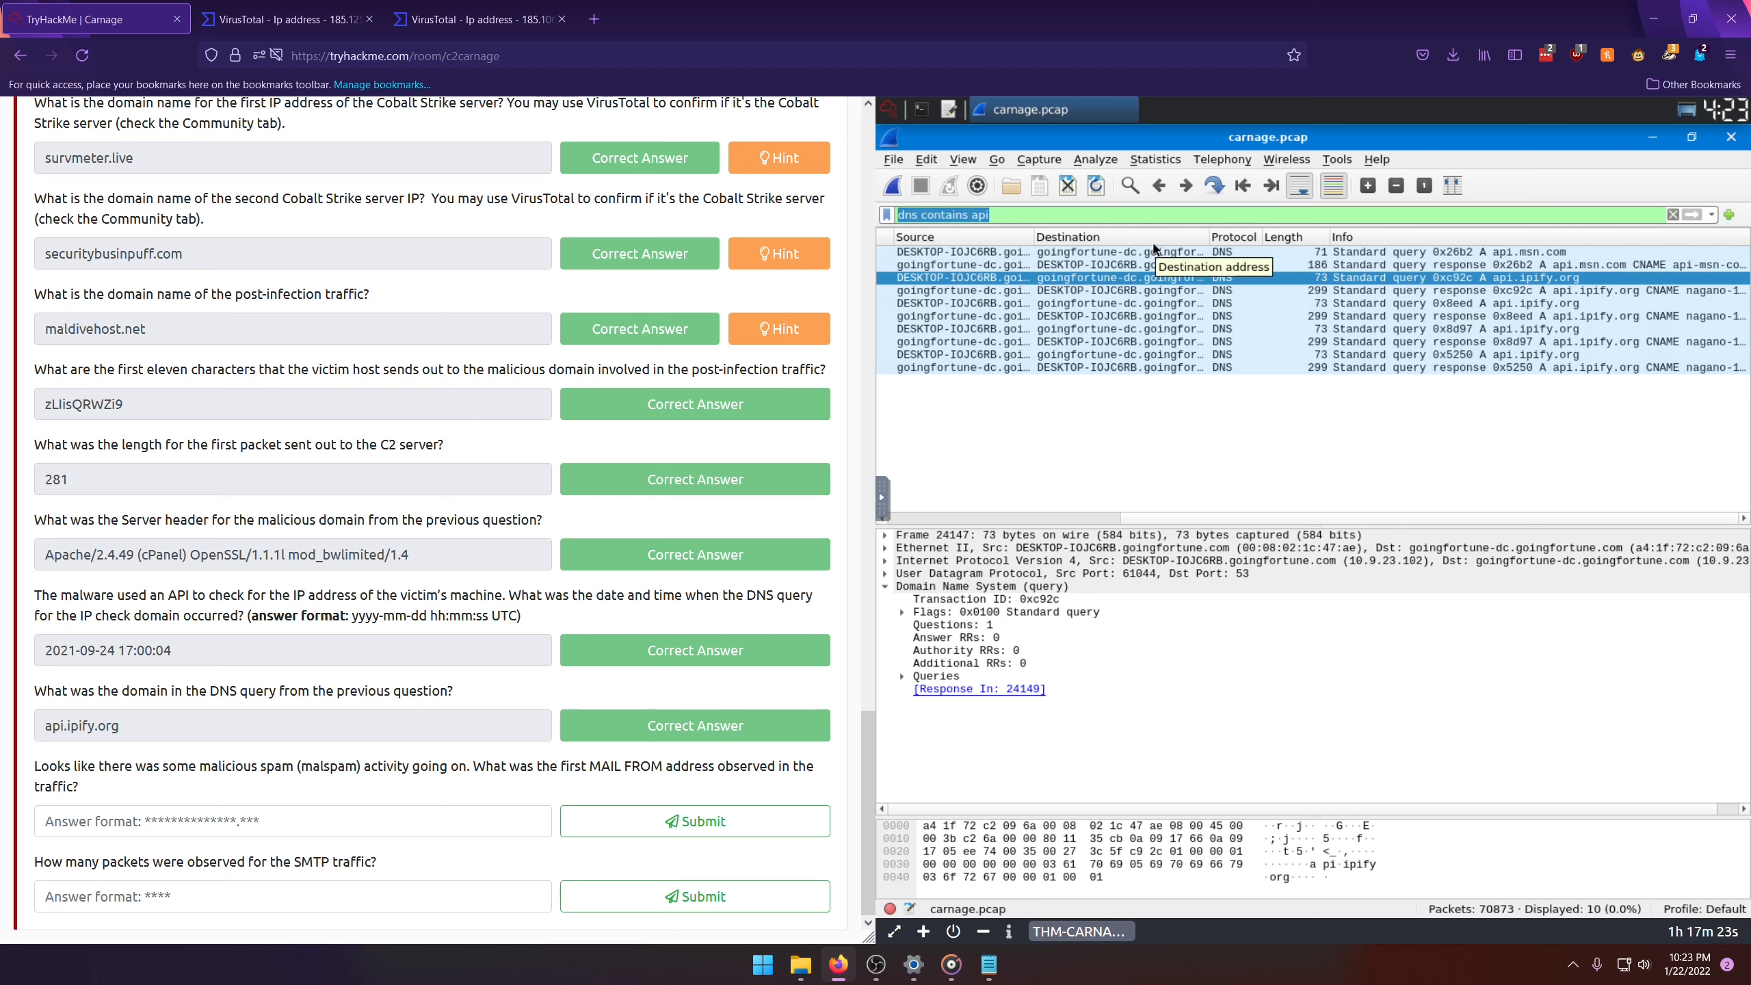
type("smtp")
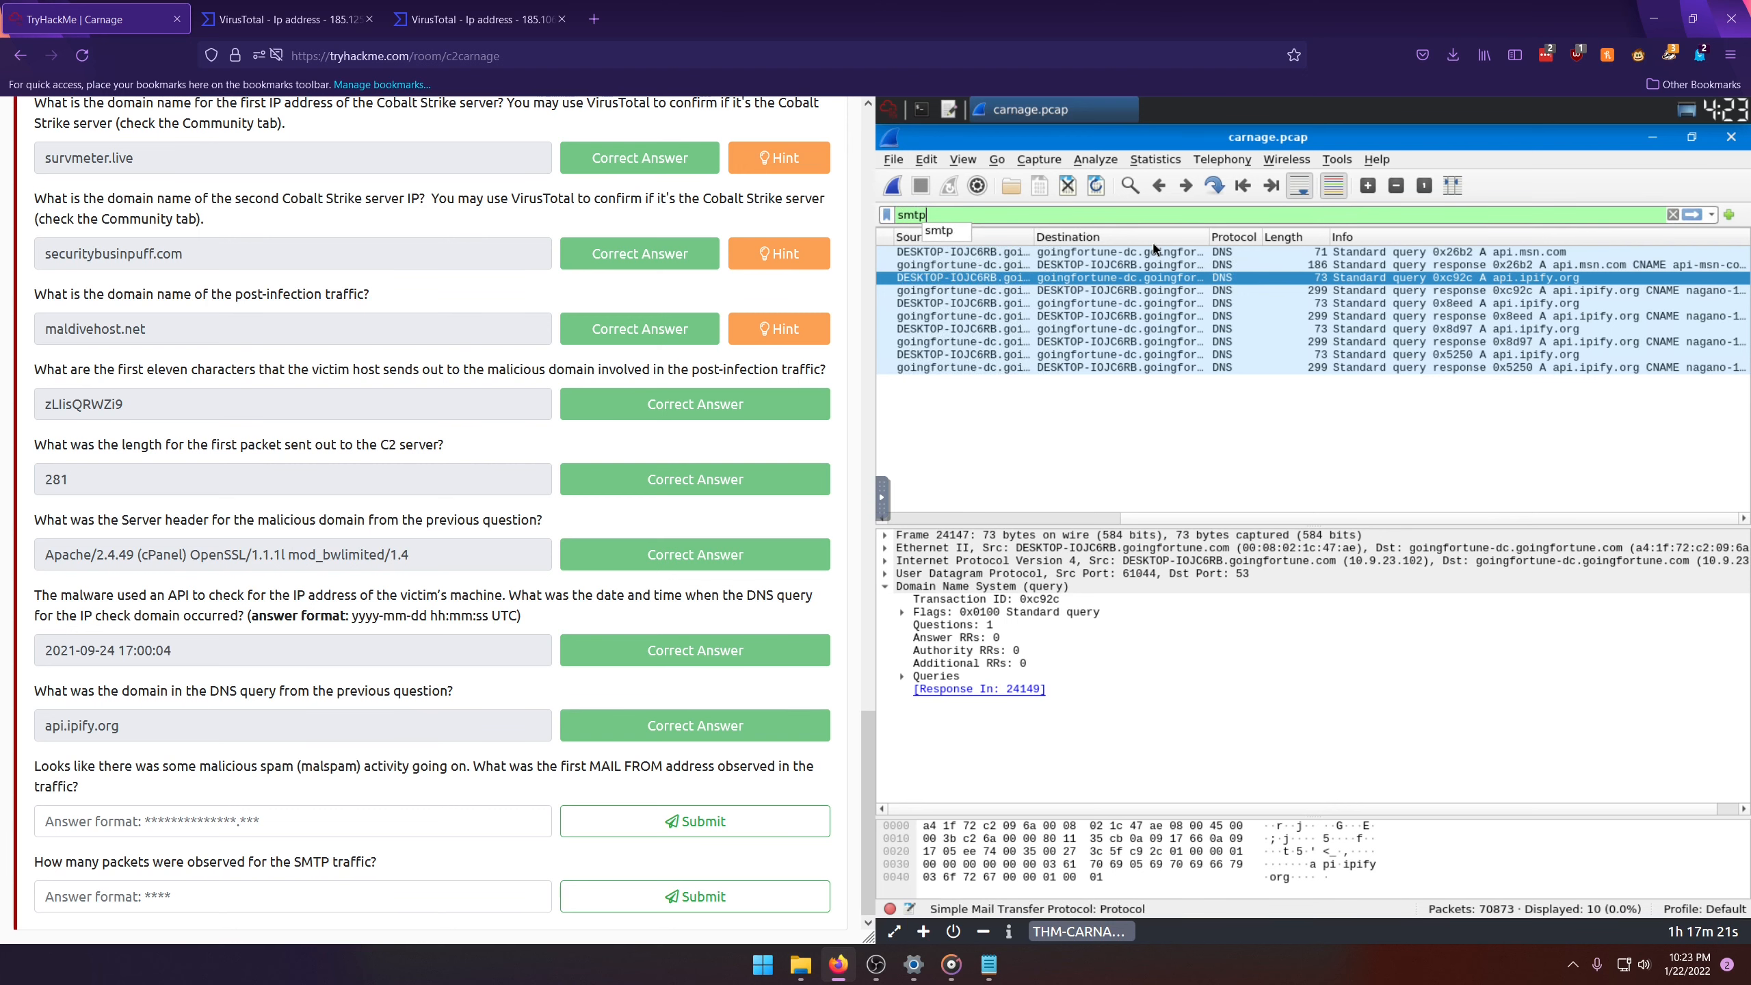
key("Return")
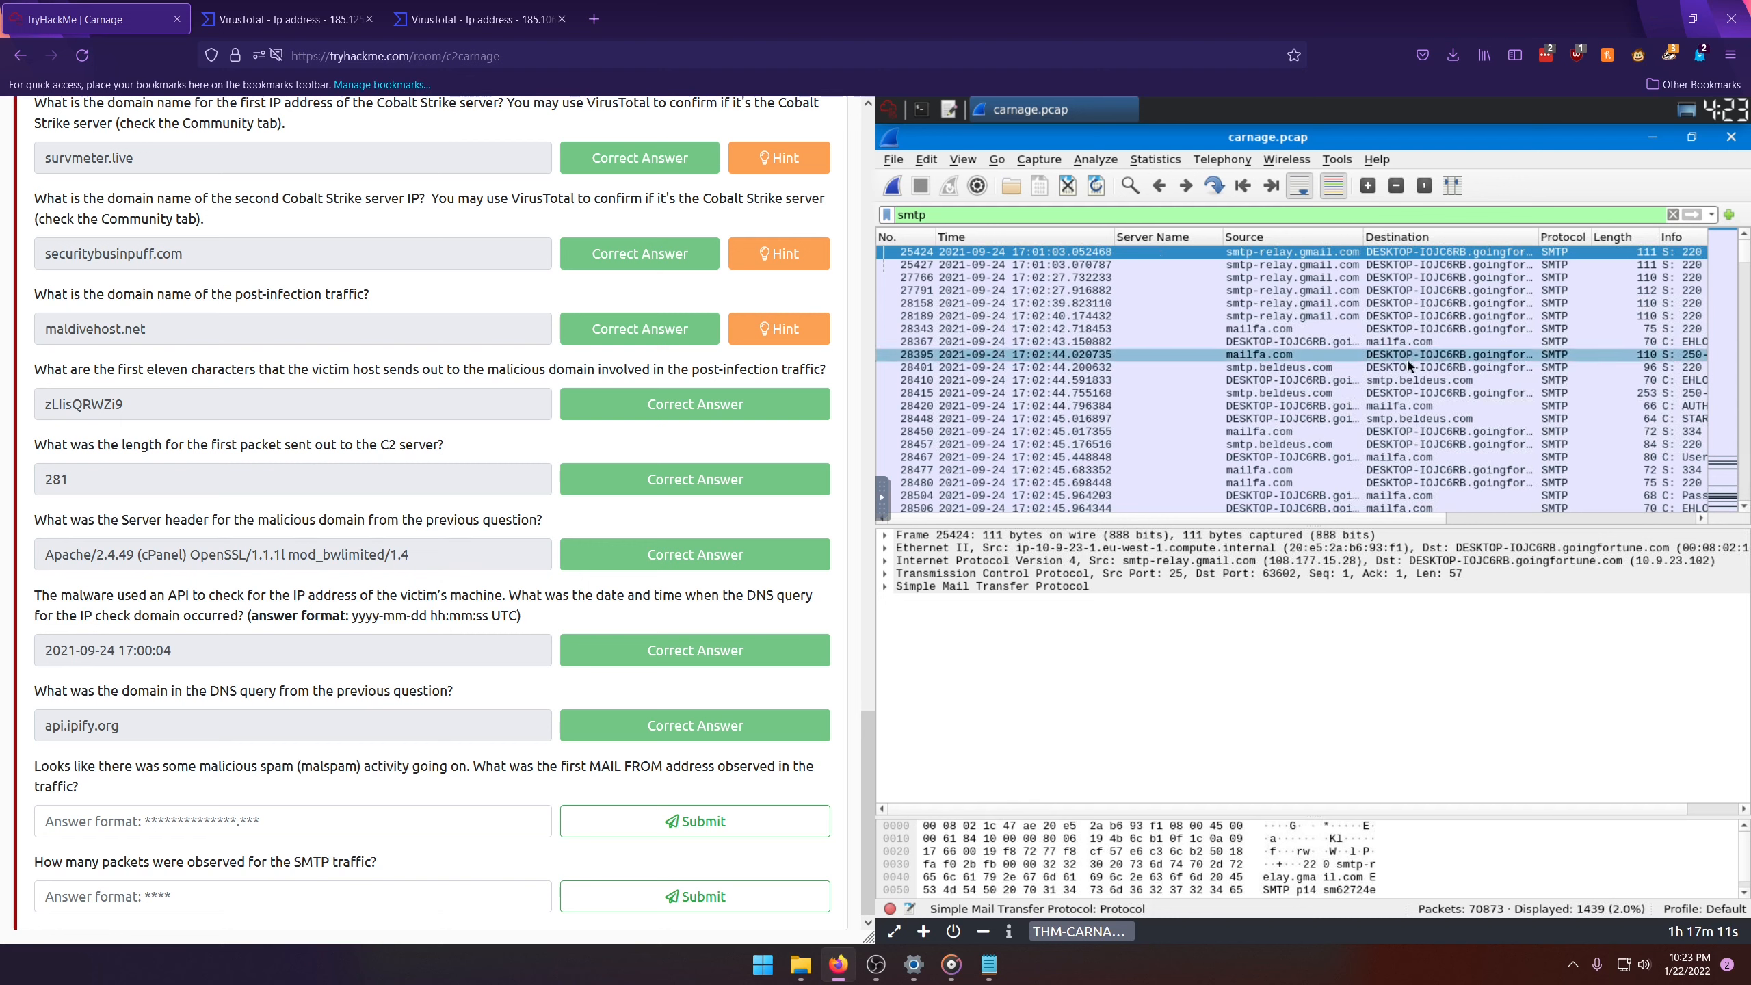
Step: Examine the Info details of the SMTP packets for MAIL FROM commands and select one such packet
left_click_drag(1349, 514, 1585, 517)
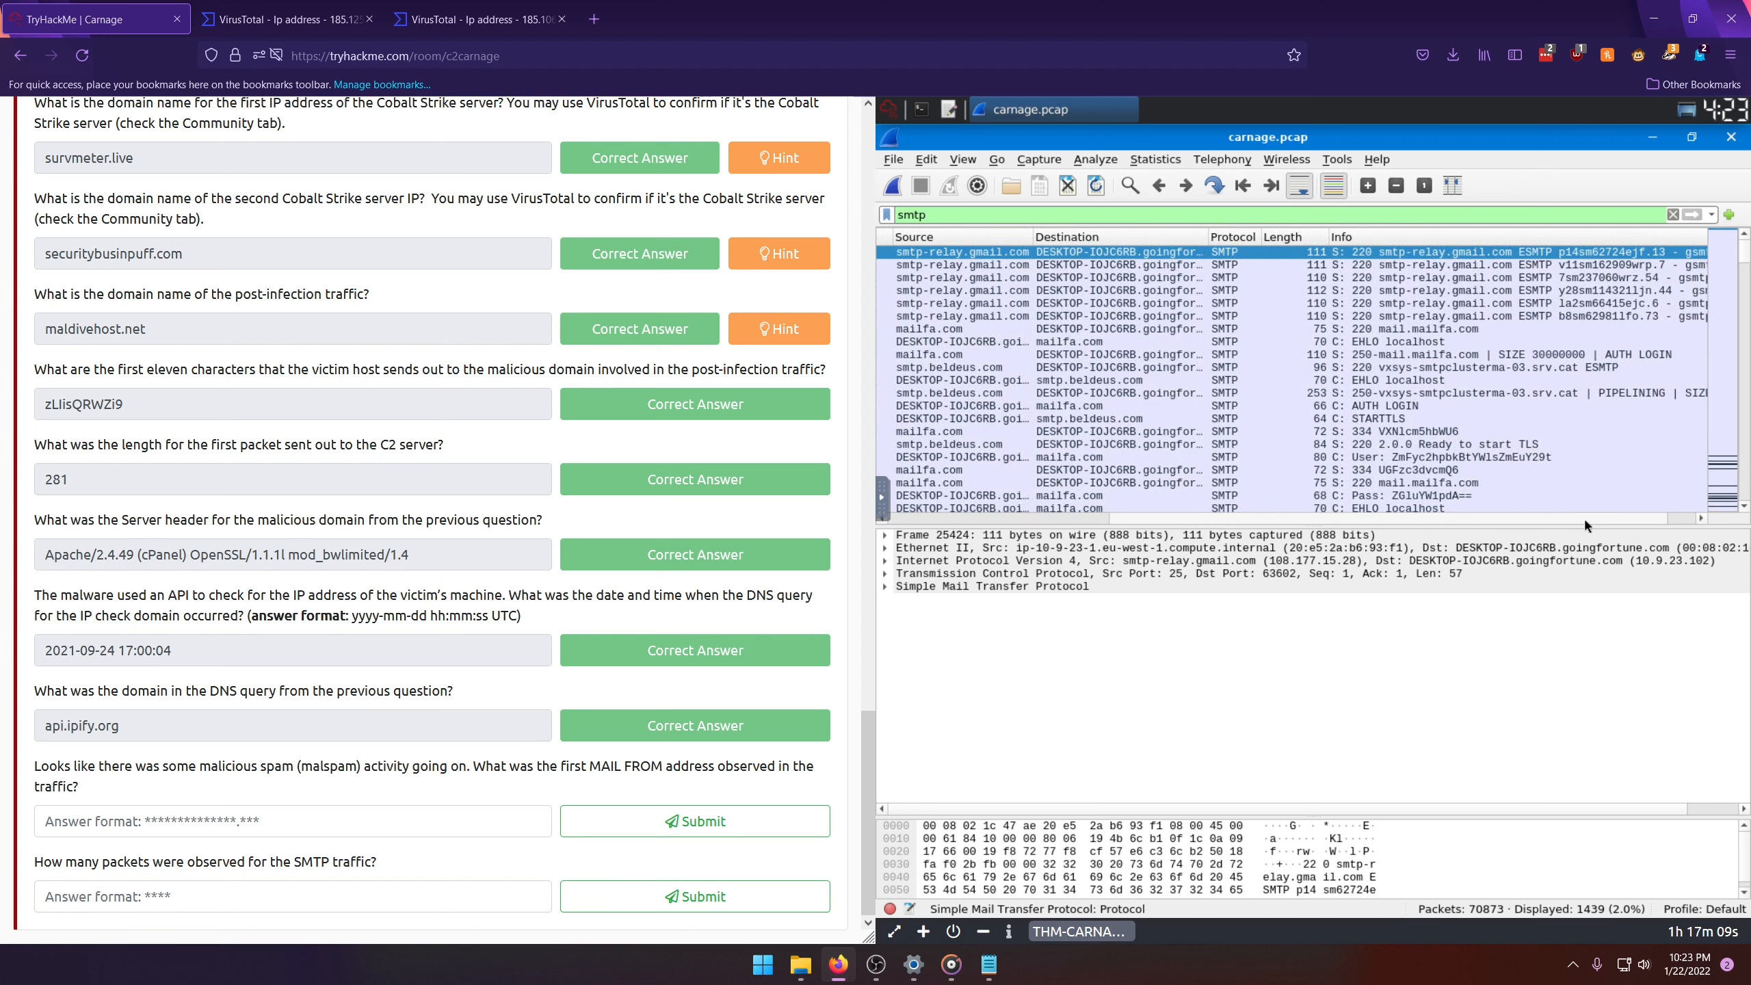
scroll(1344, 365, "down", 4)
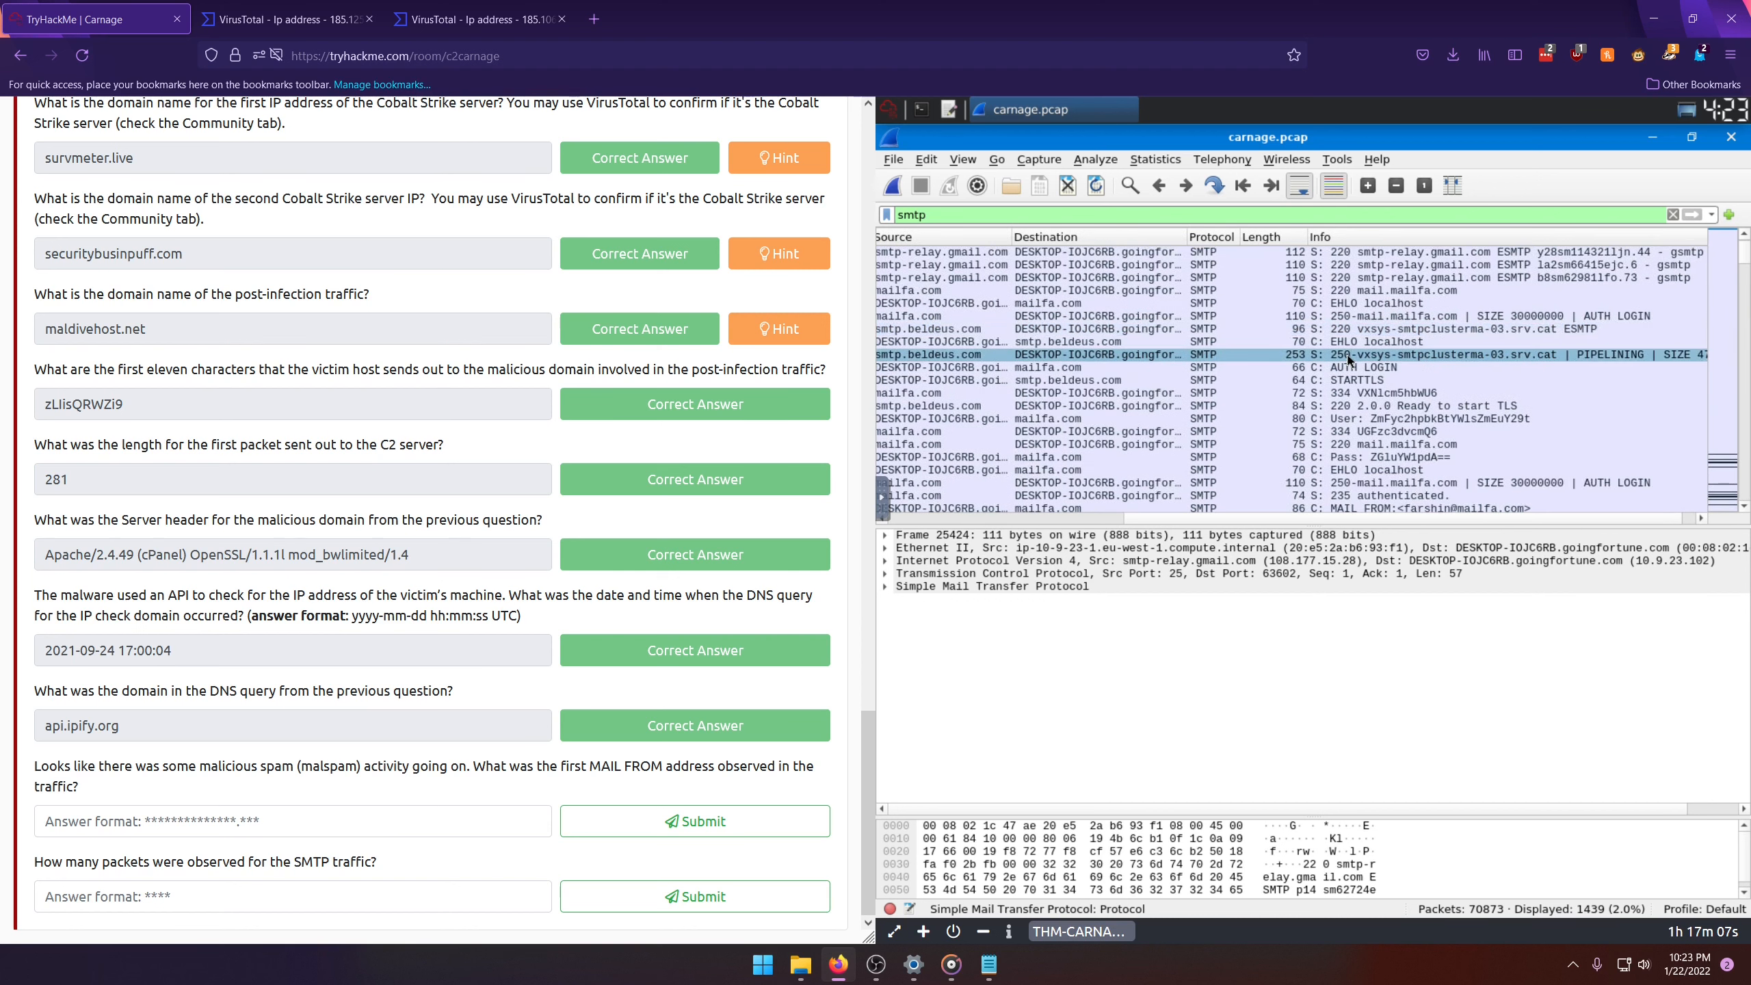
scroll(1349, 357, "down", 3)
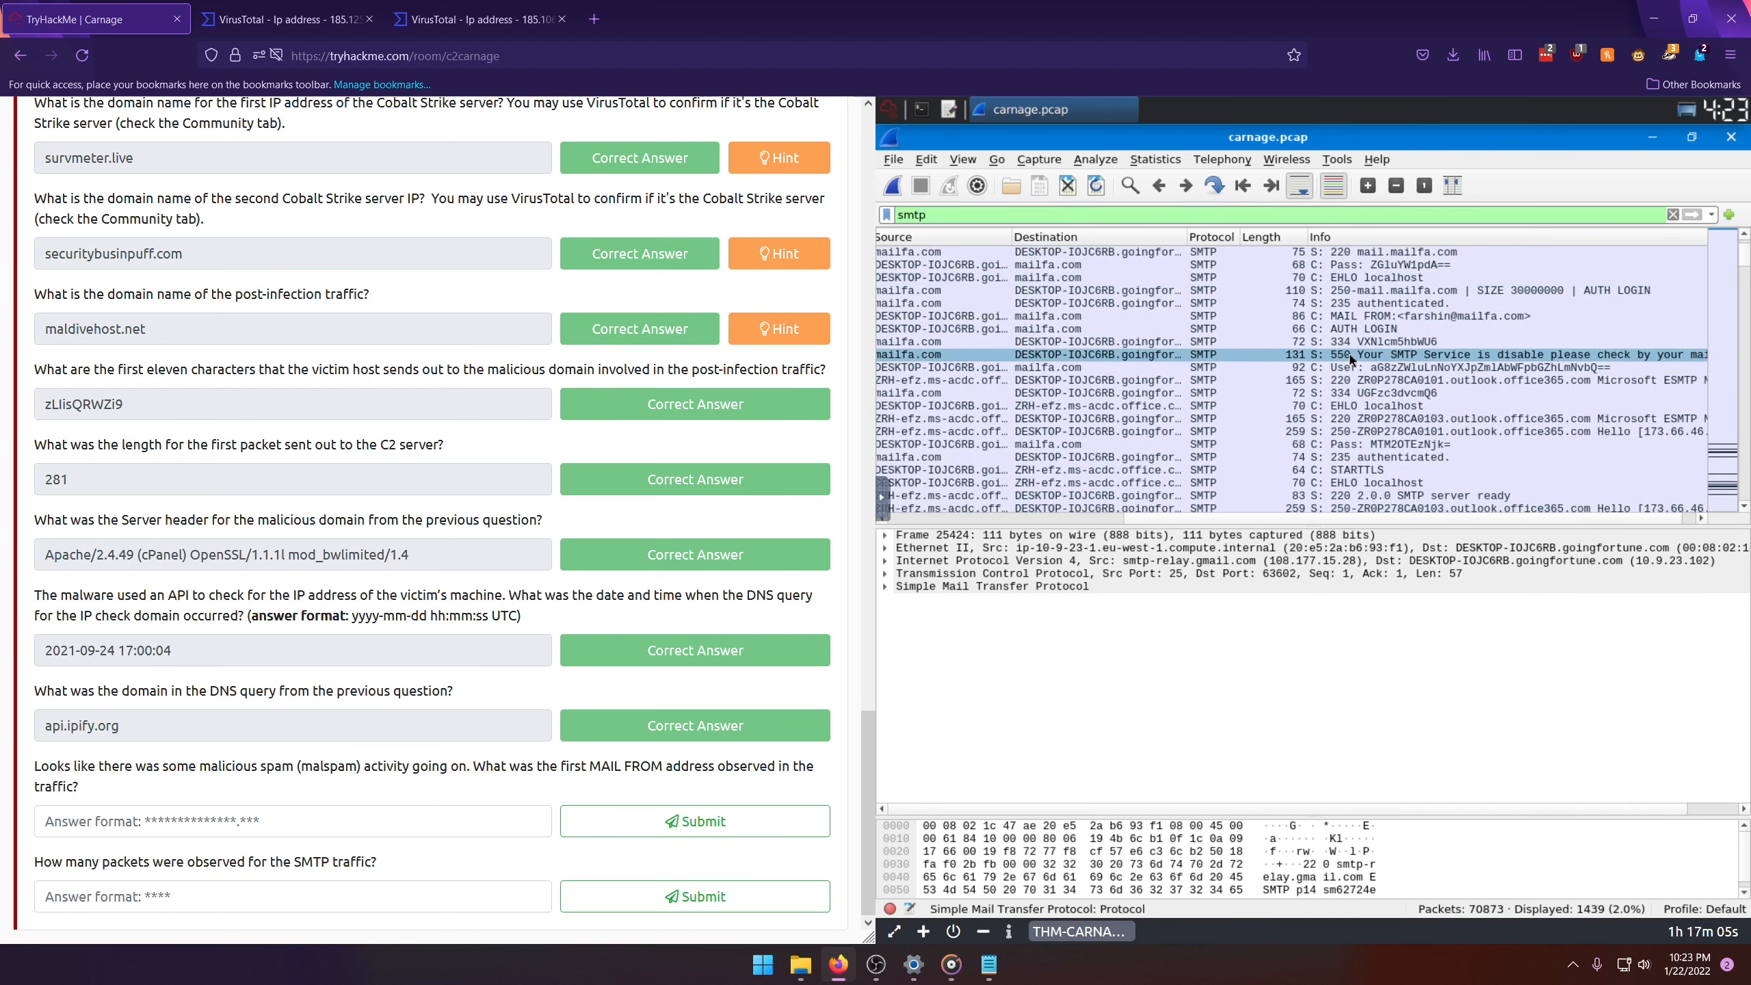
scroll(1351, 357, "down", 2)
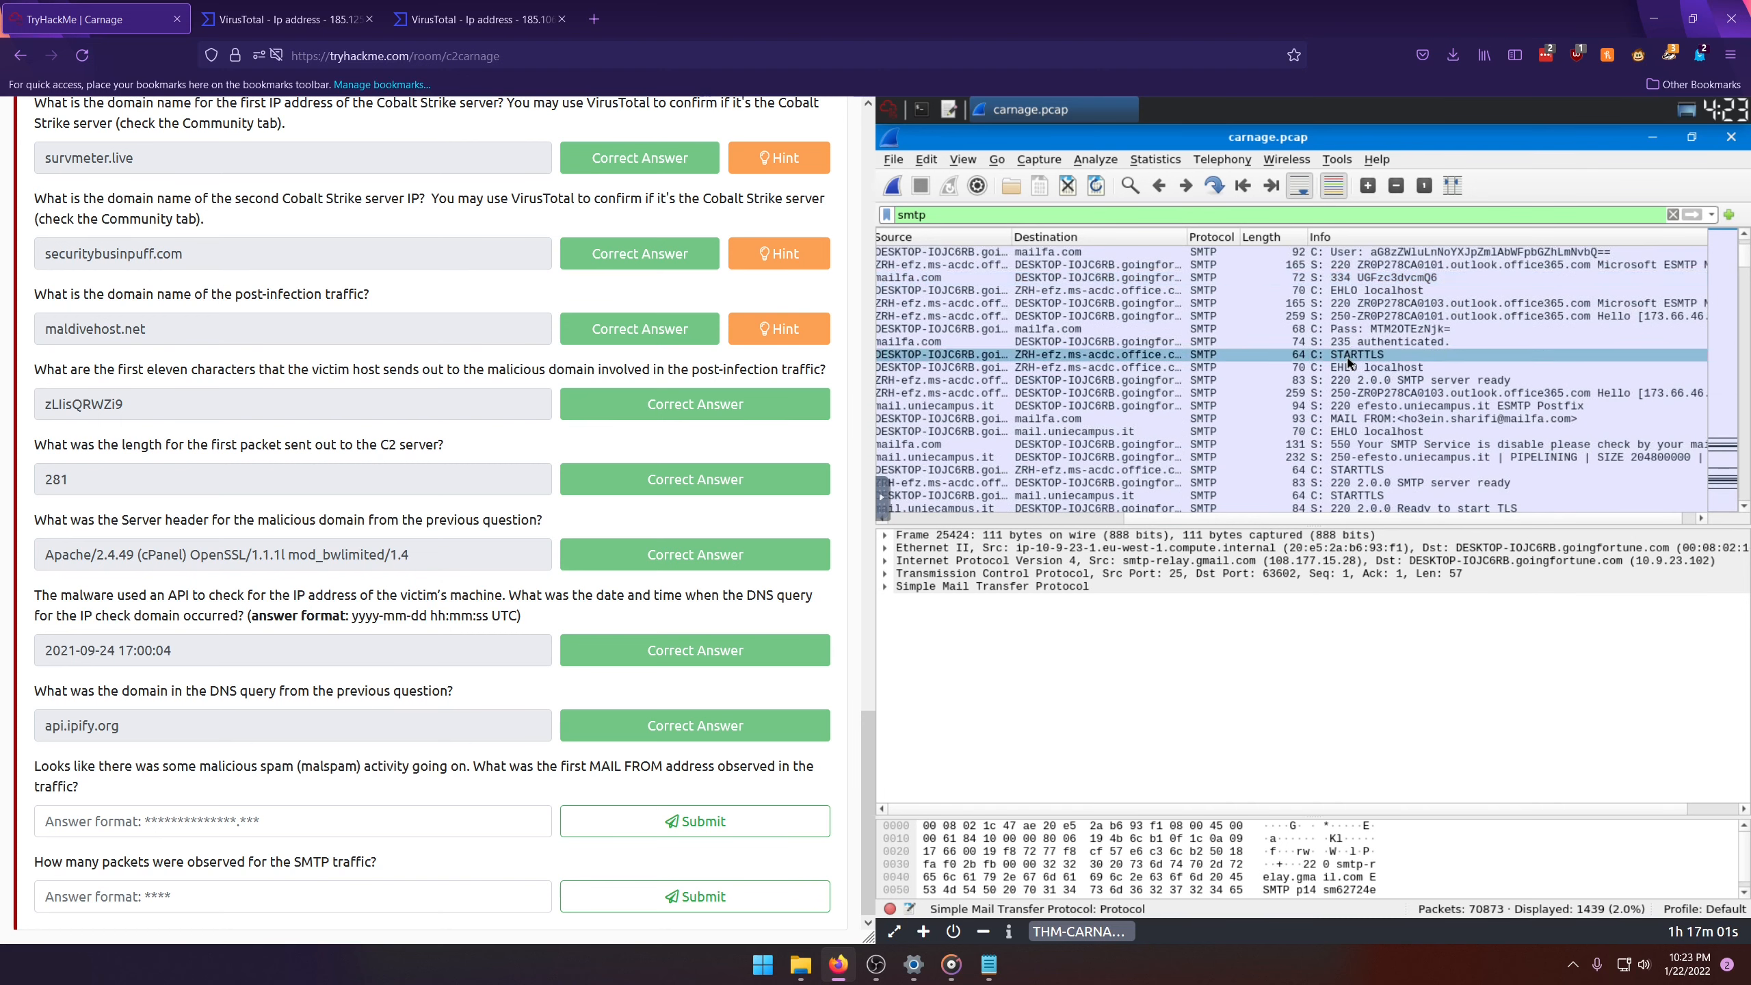
scroll(1349, 361, "down", 3)
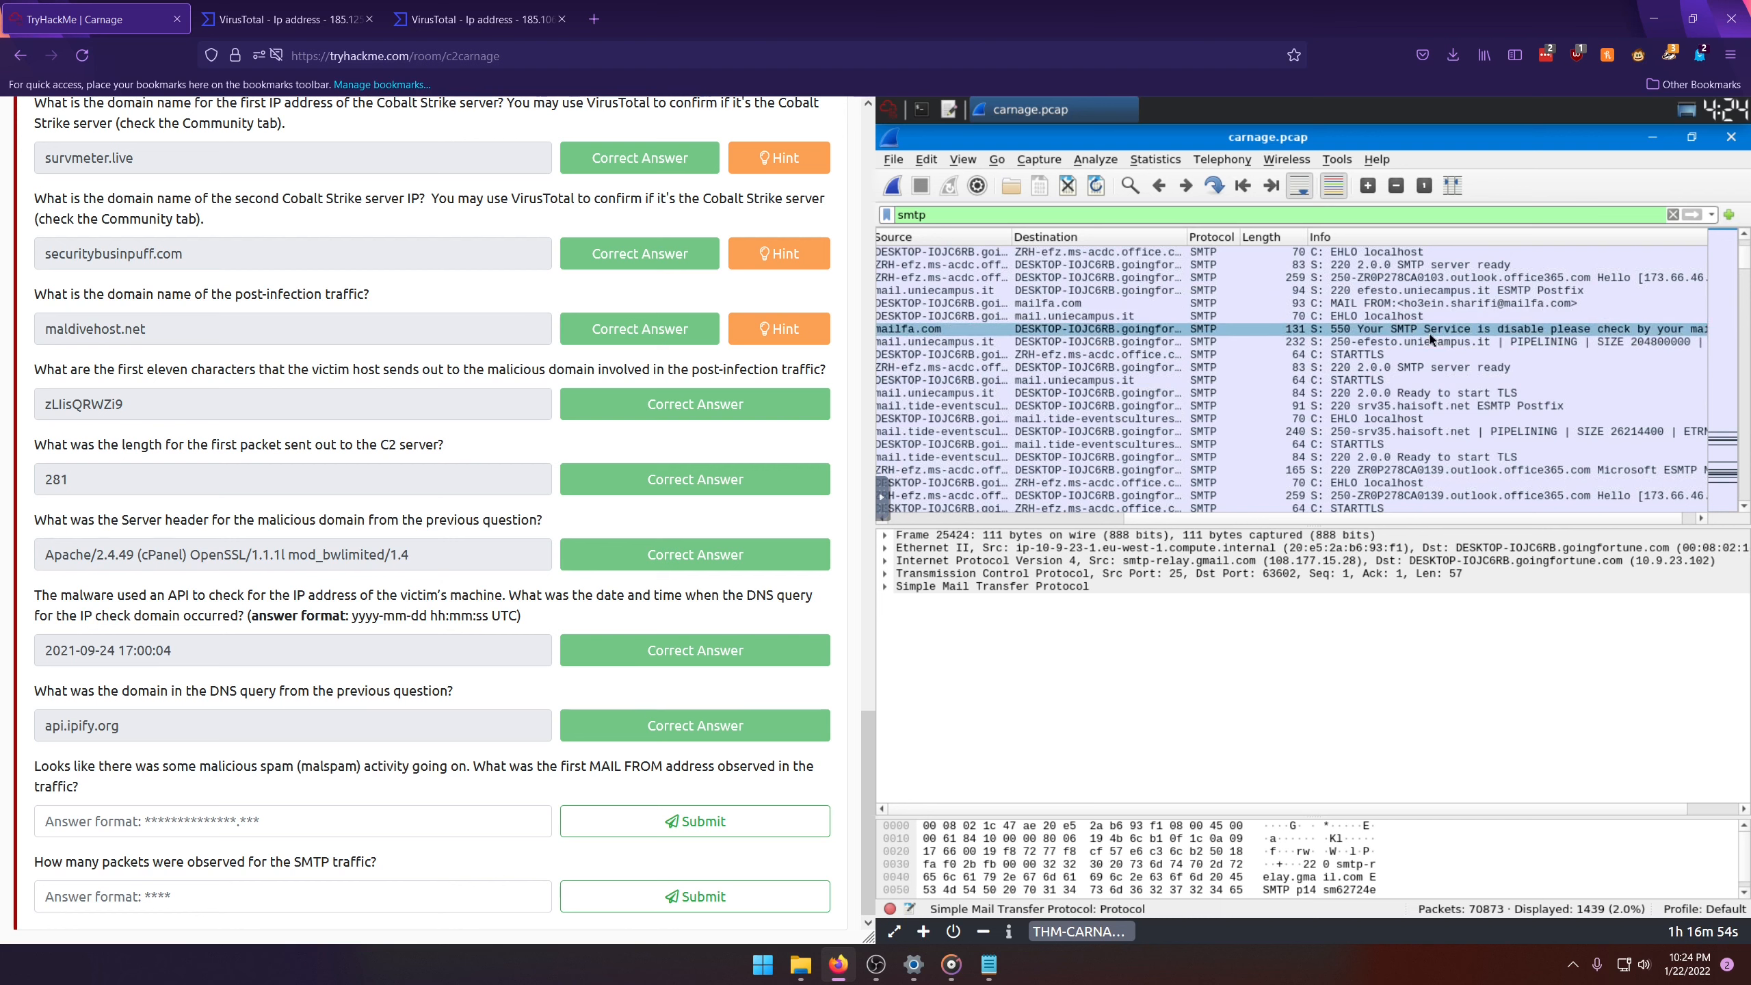
scroll(1423, 311, "down", 5)
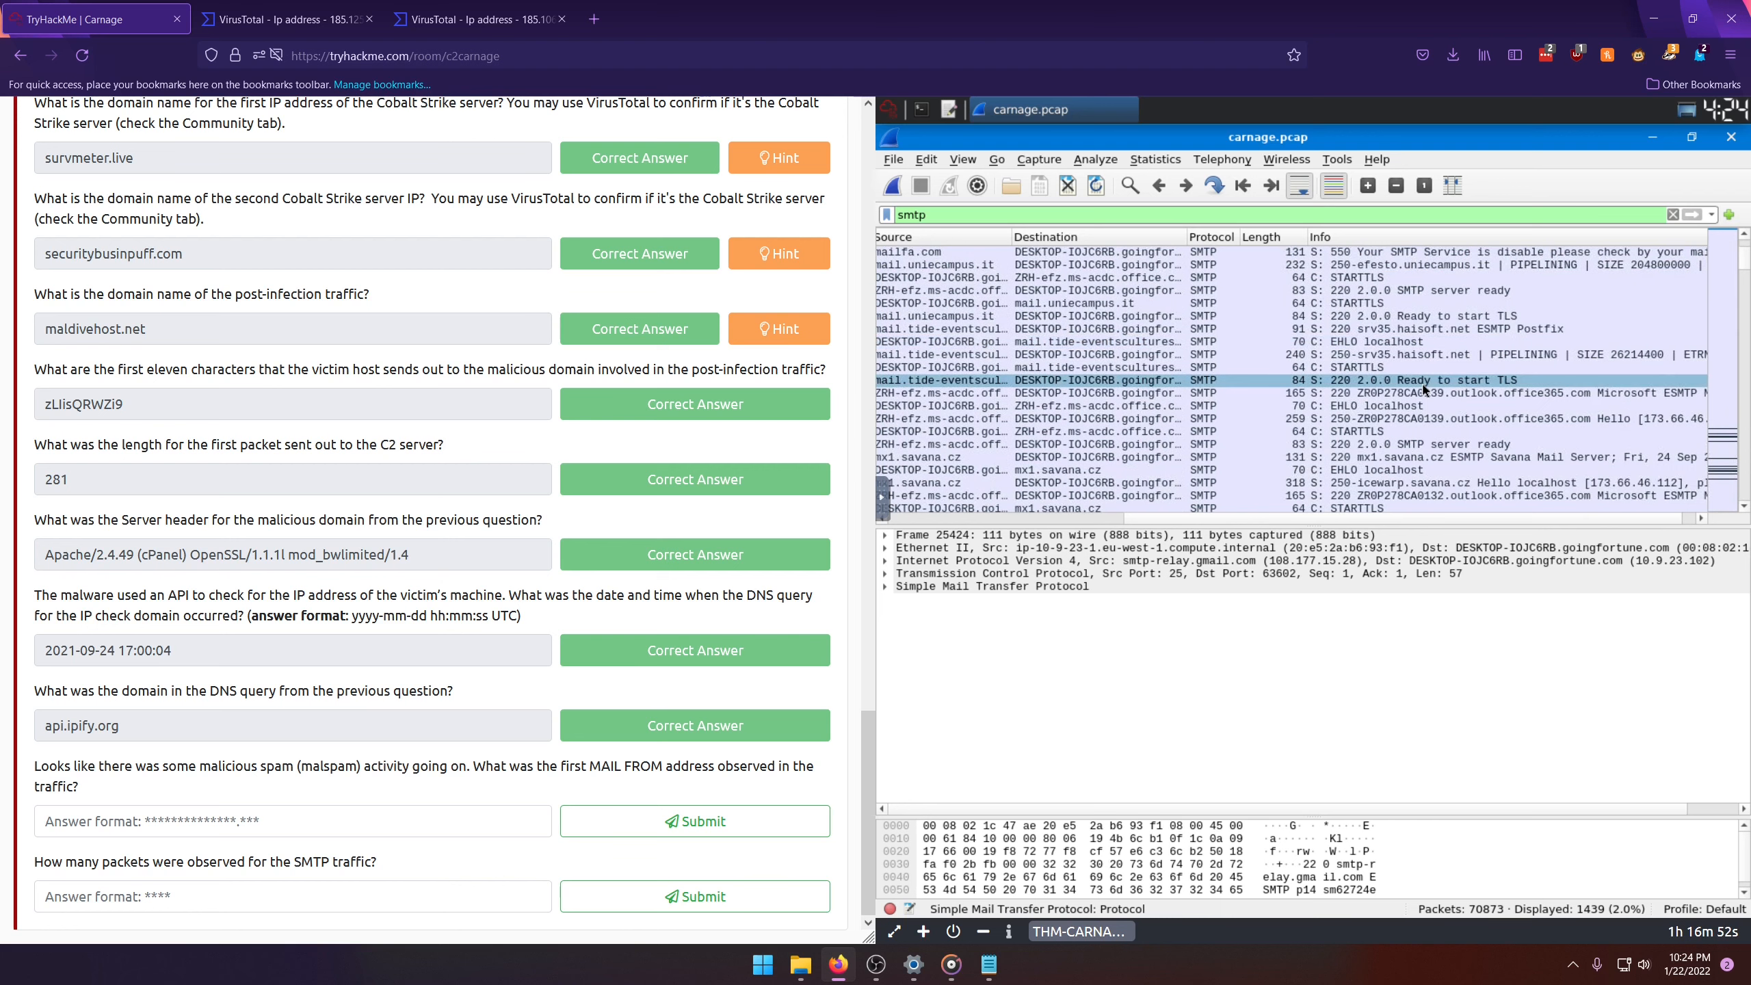
scroll(1422, 399, "down", 4)
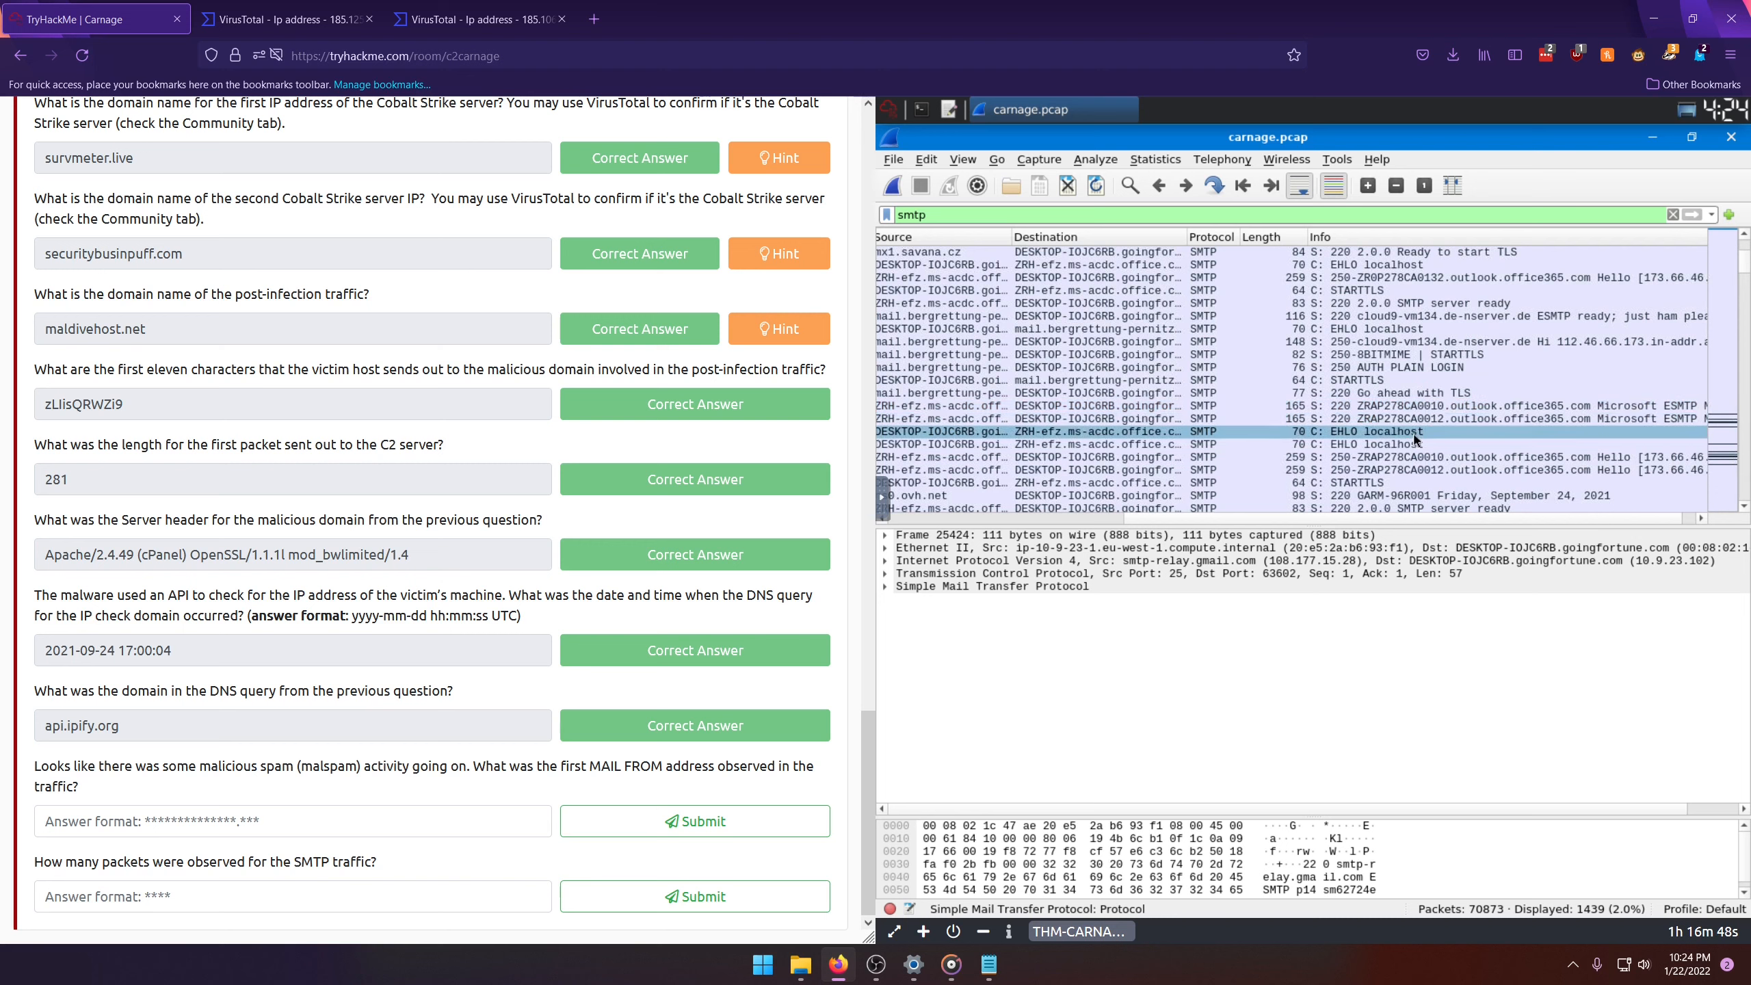
scroll(1423, 459, "down", 5)
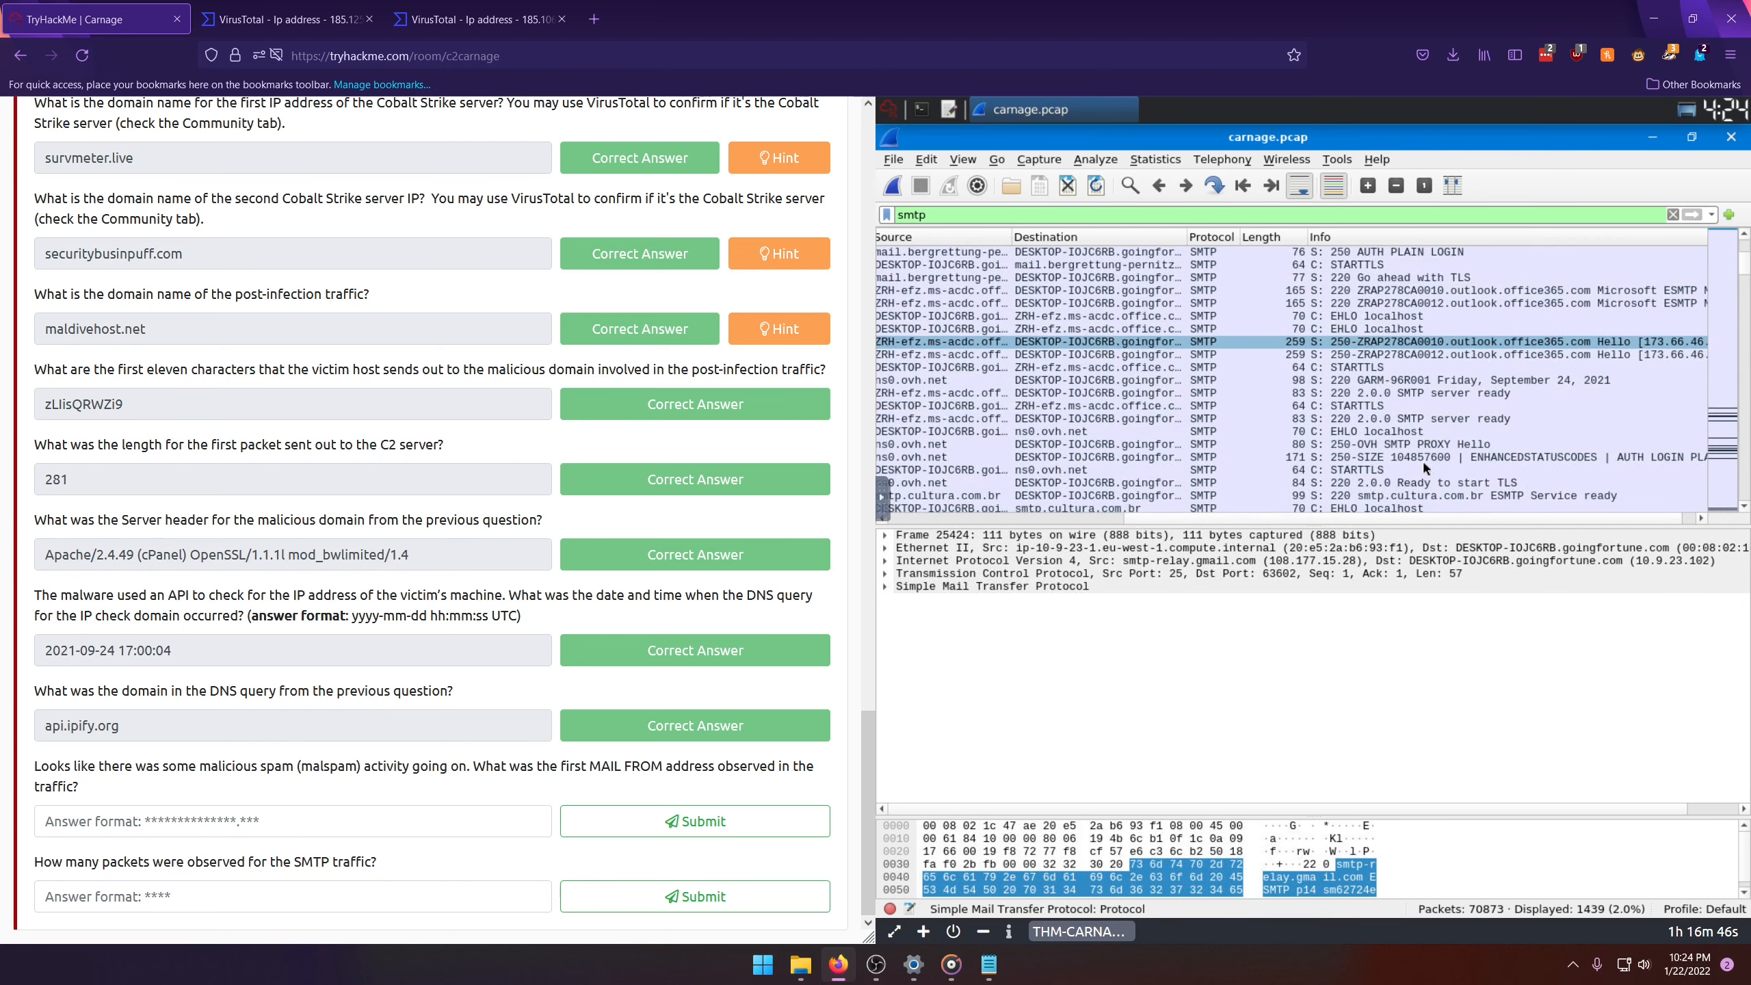
scroll(1424, 470, "down", 6)
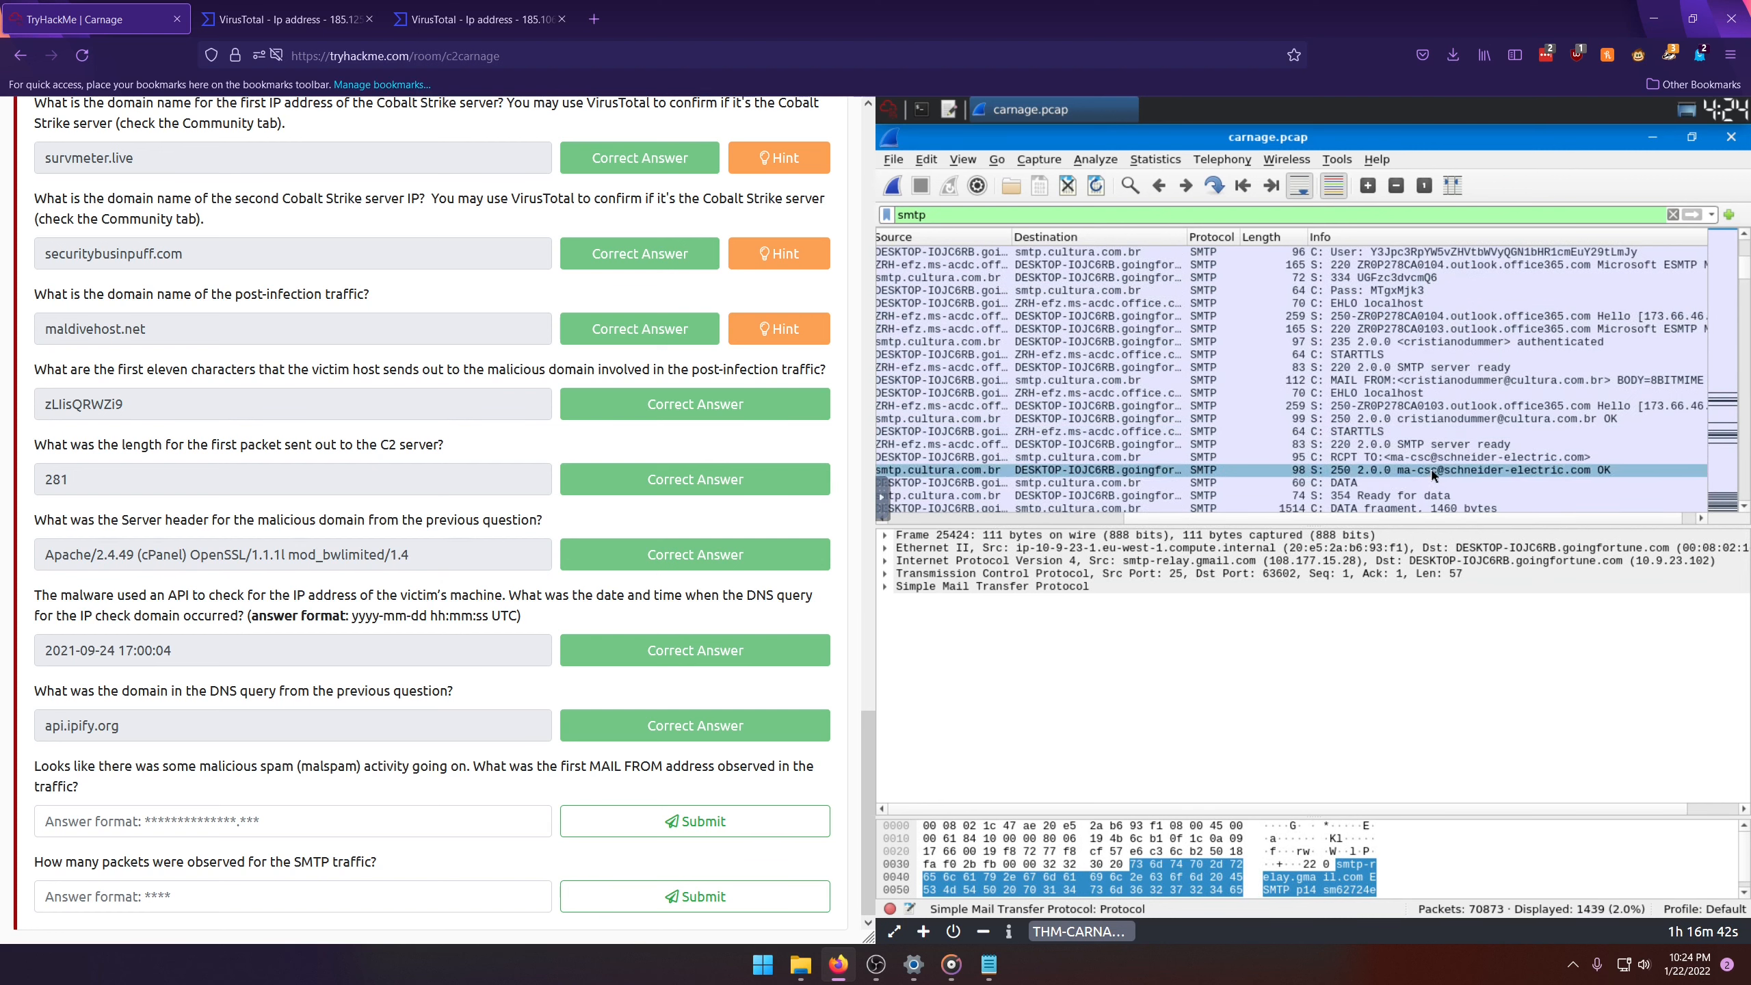
left_click(1356, 381)
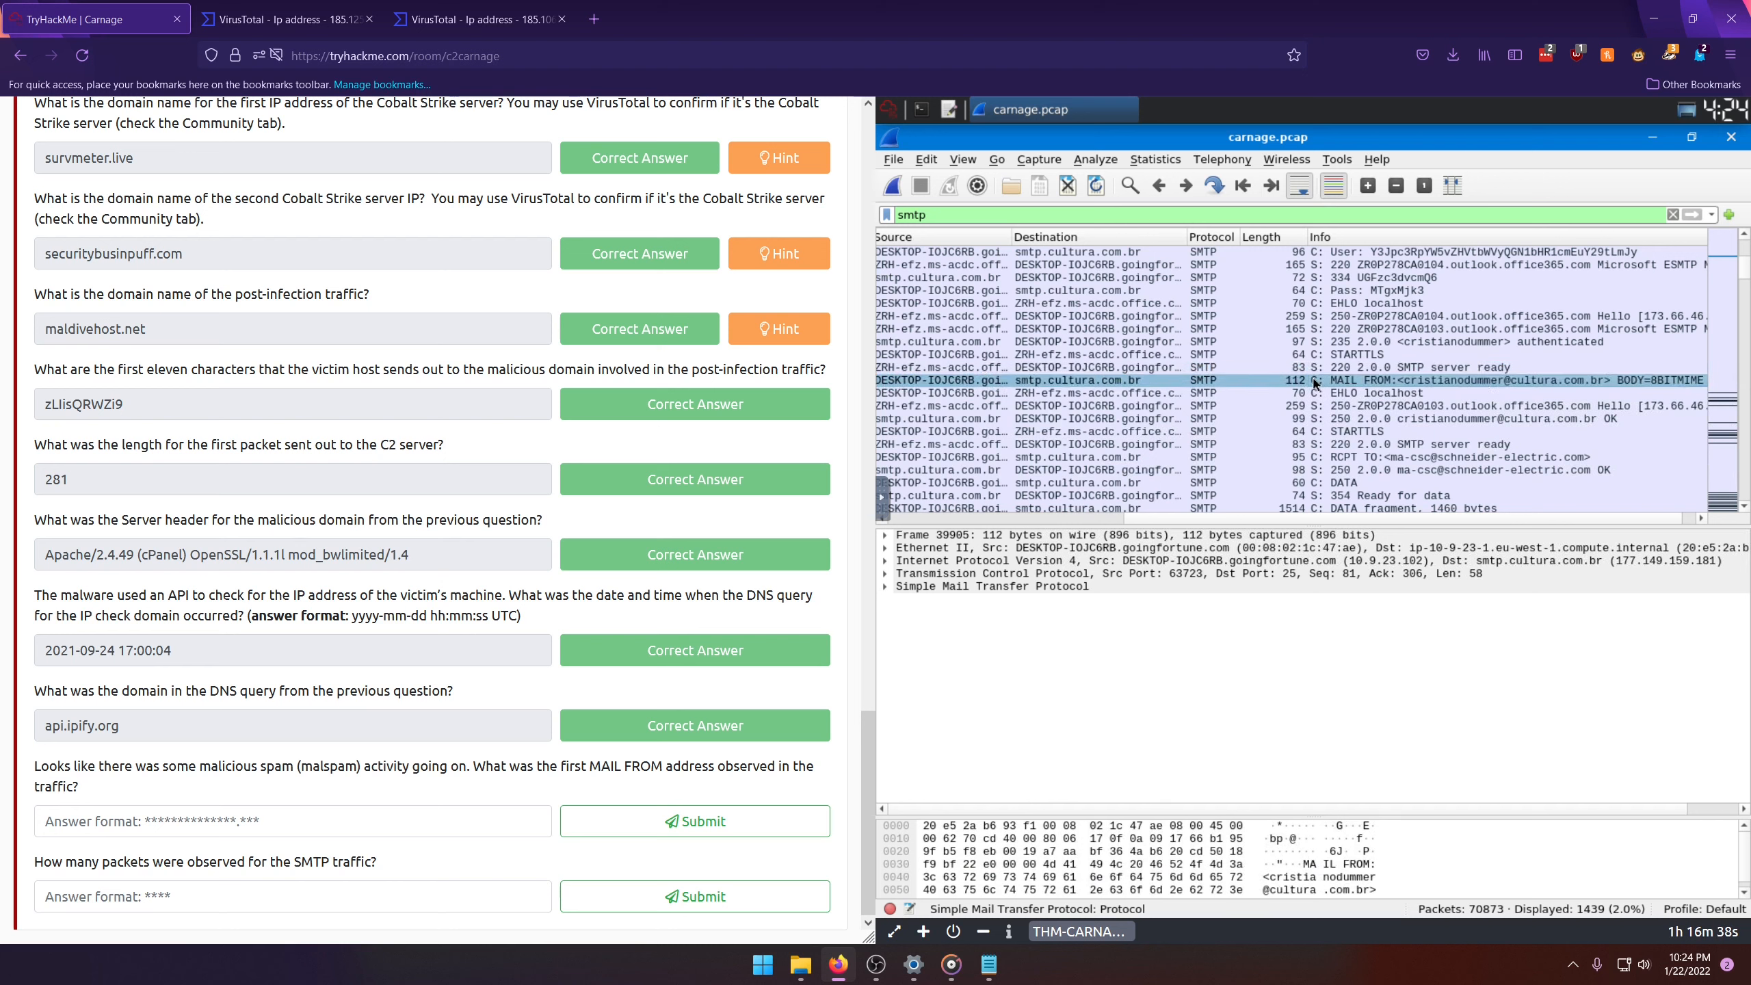
Step: Narrow the display filter to smtp contains "MAIL FROM"
left_click(1029, 213)
type("contains \"")
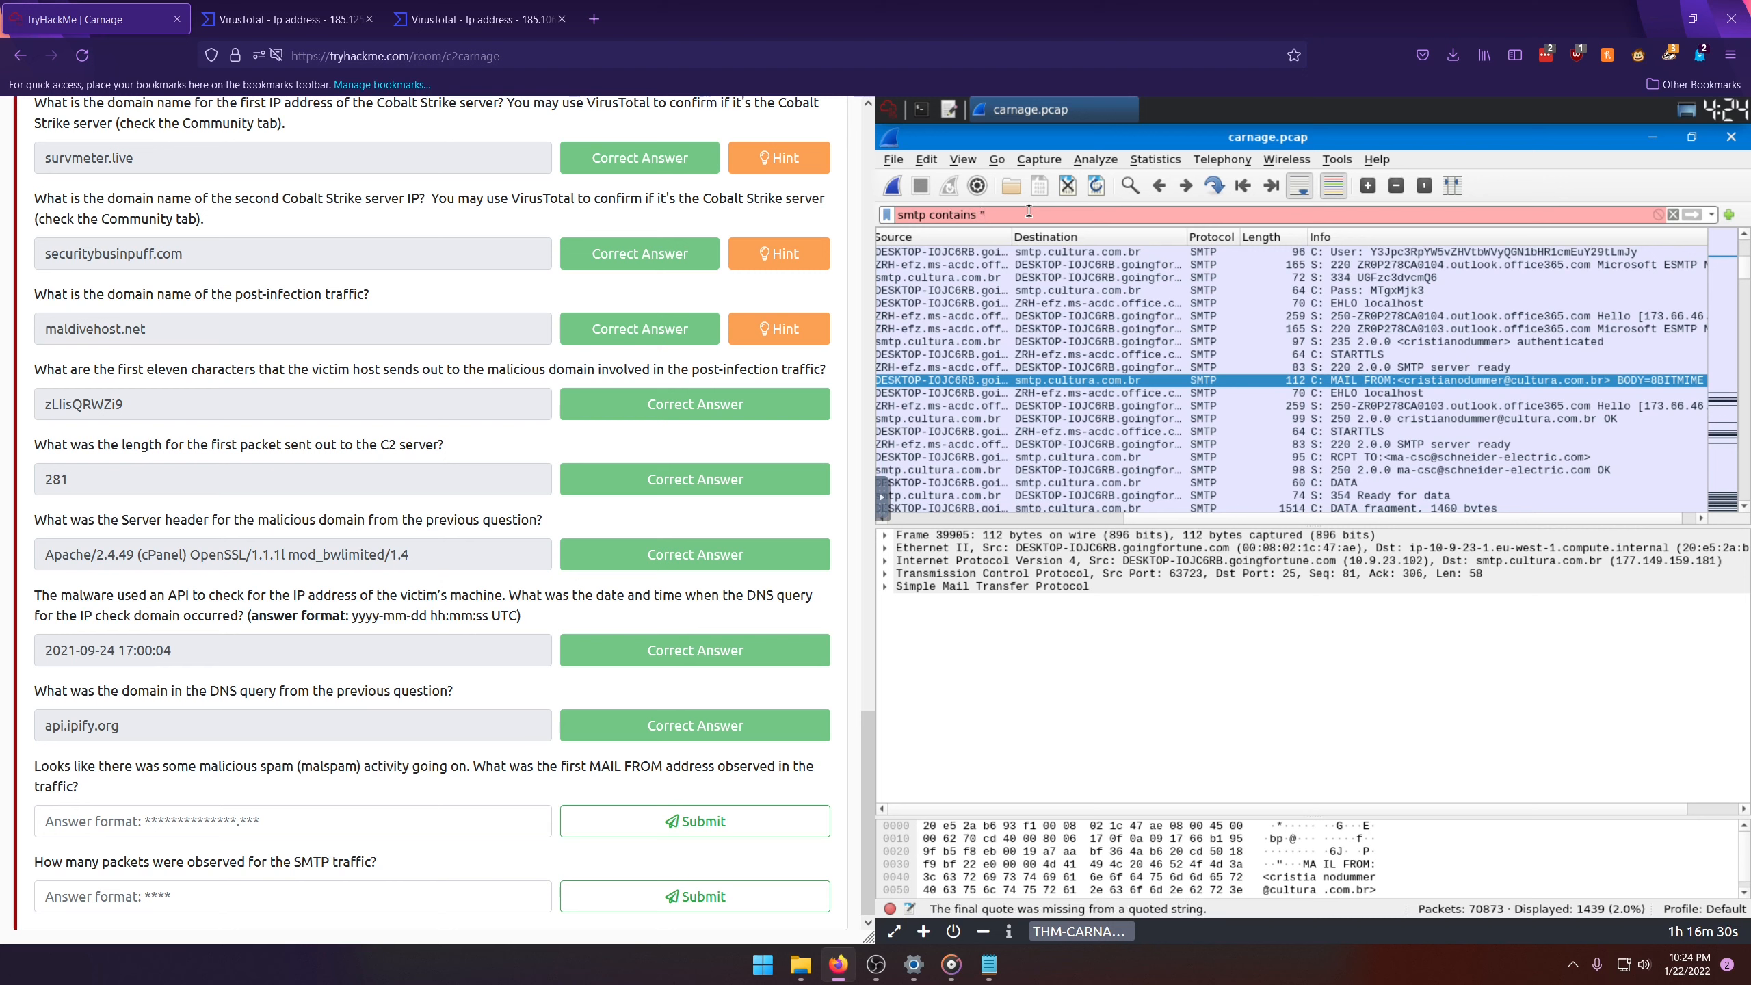
type("MAIL FROM\"")
key("Return")
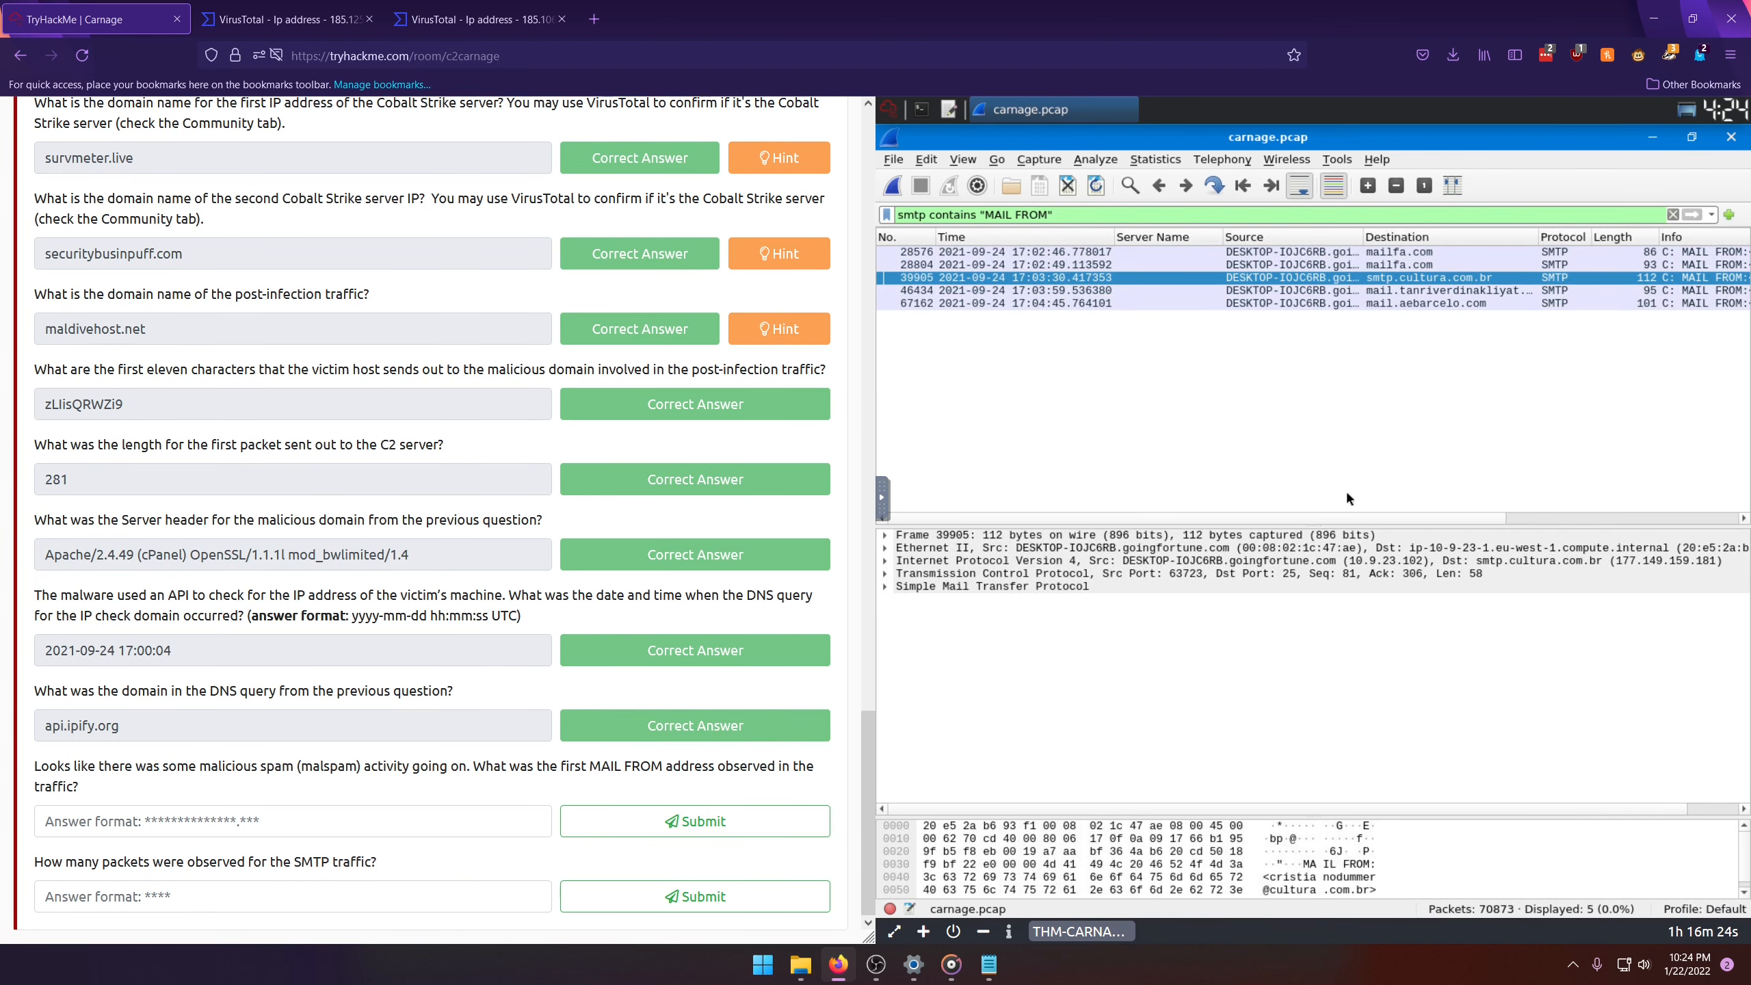
Step: Select the earliest MAIL FROM packet and submit its sender e-mail address as the answer to the malspam question
left_click_drag(1256, 522, 1564, 547)
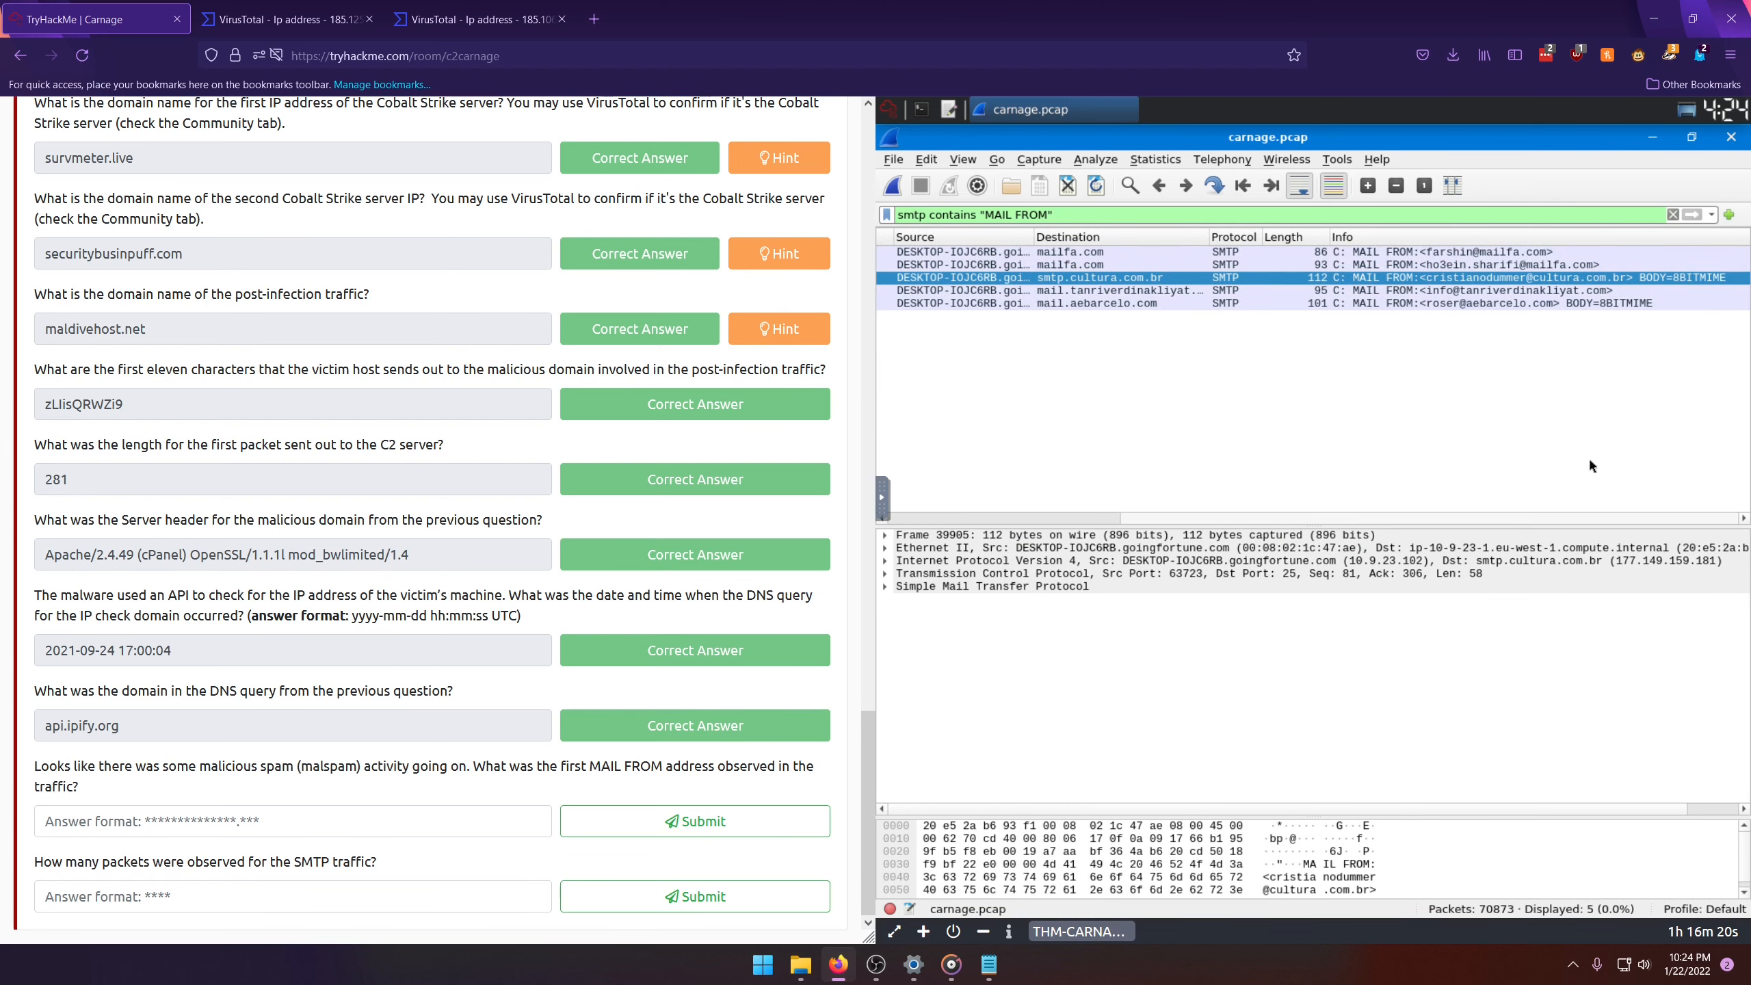
left_click(1399, 252)
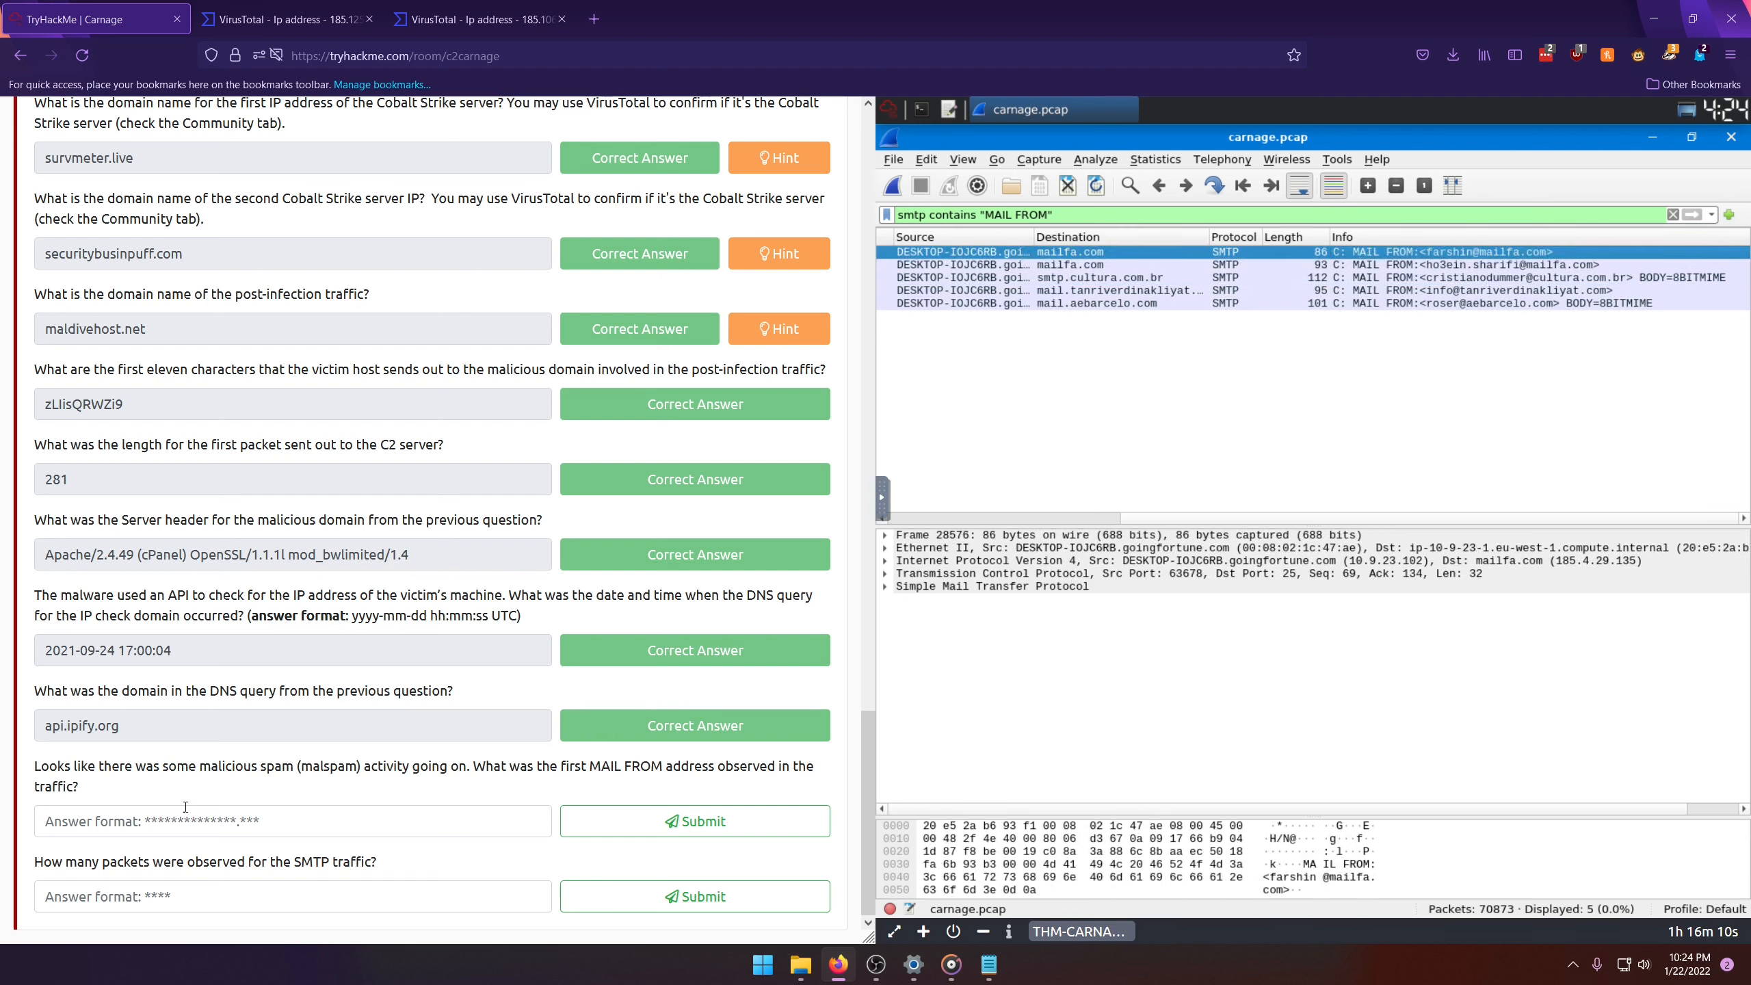
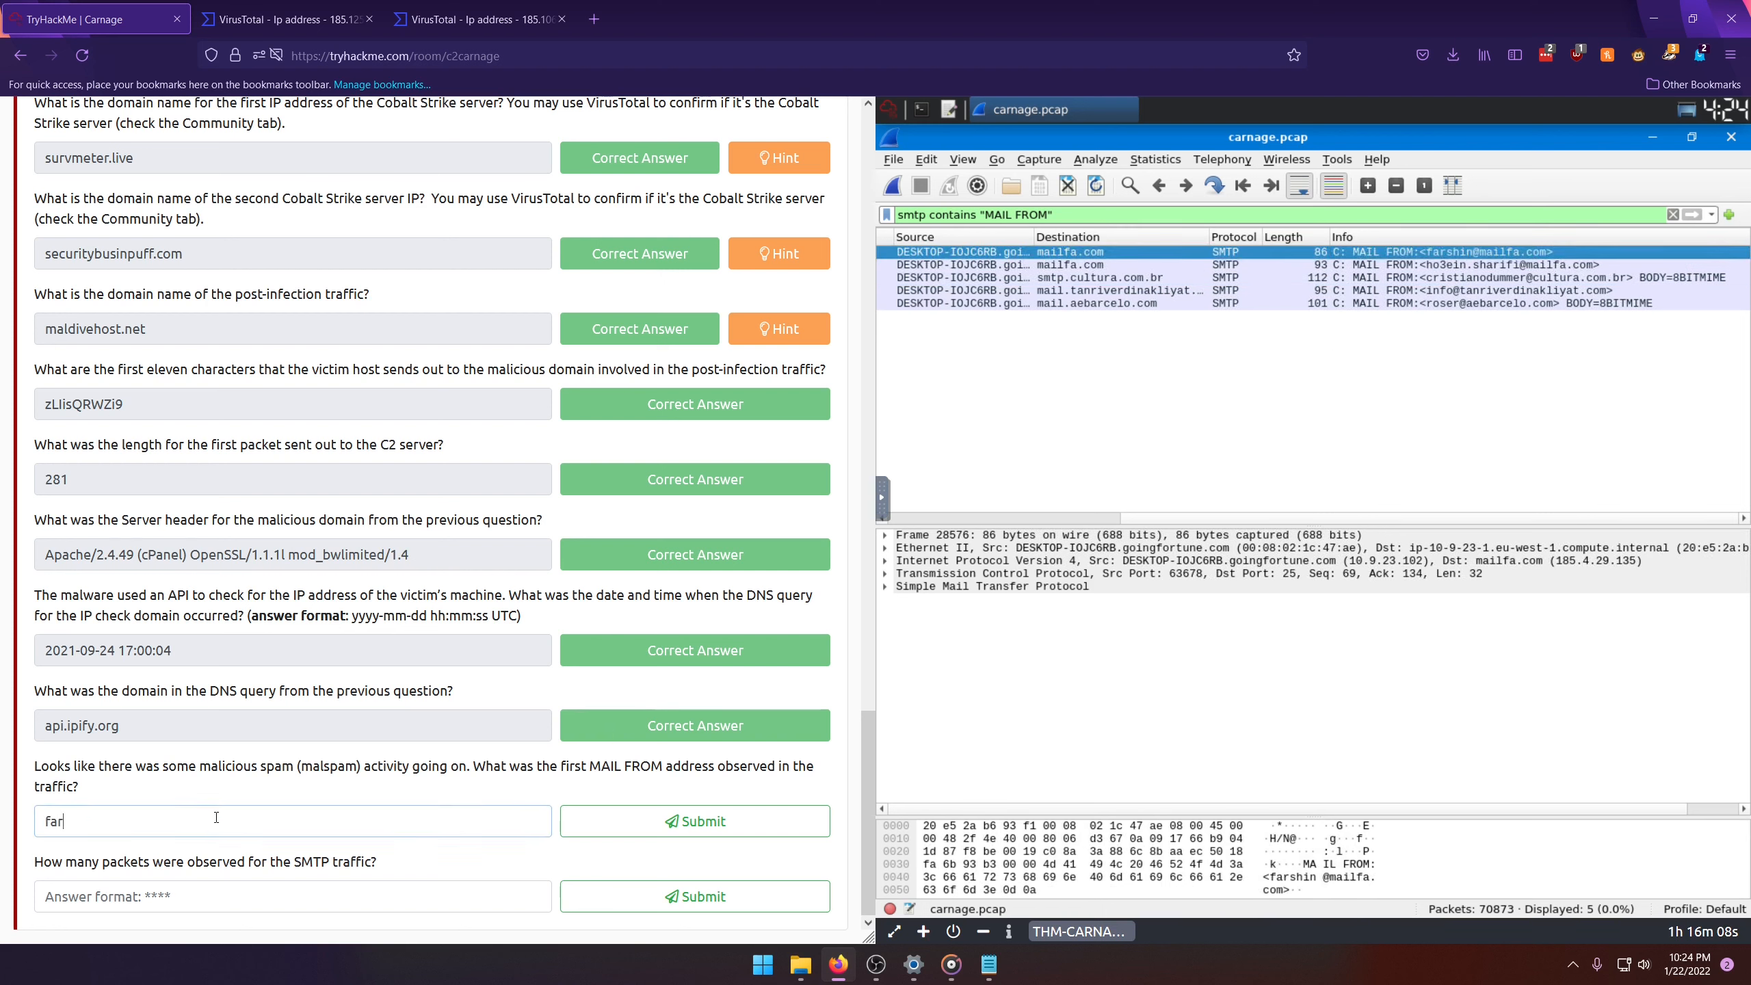
key("Return")
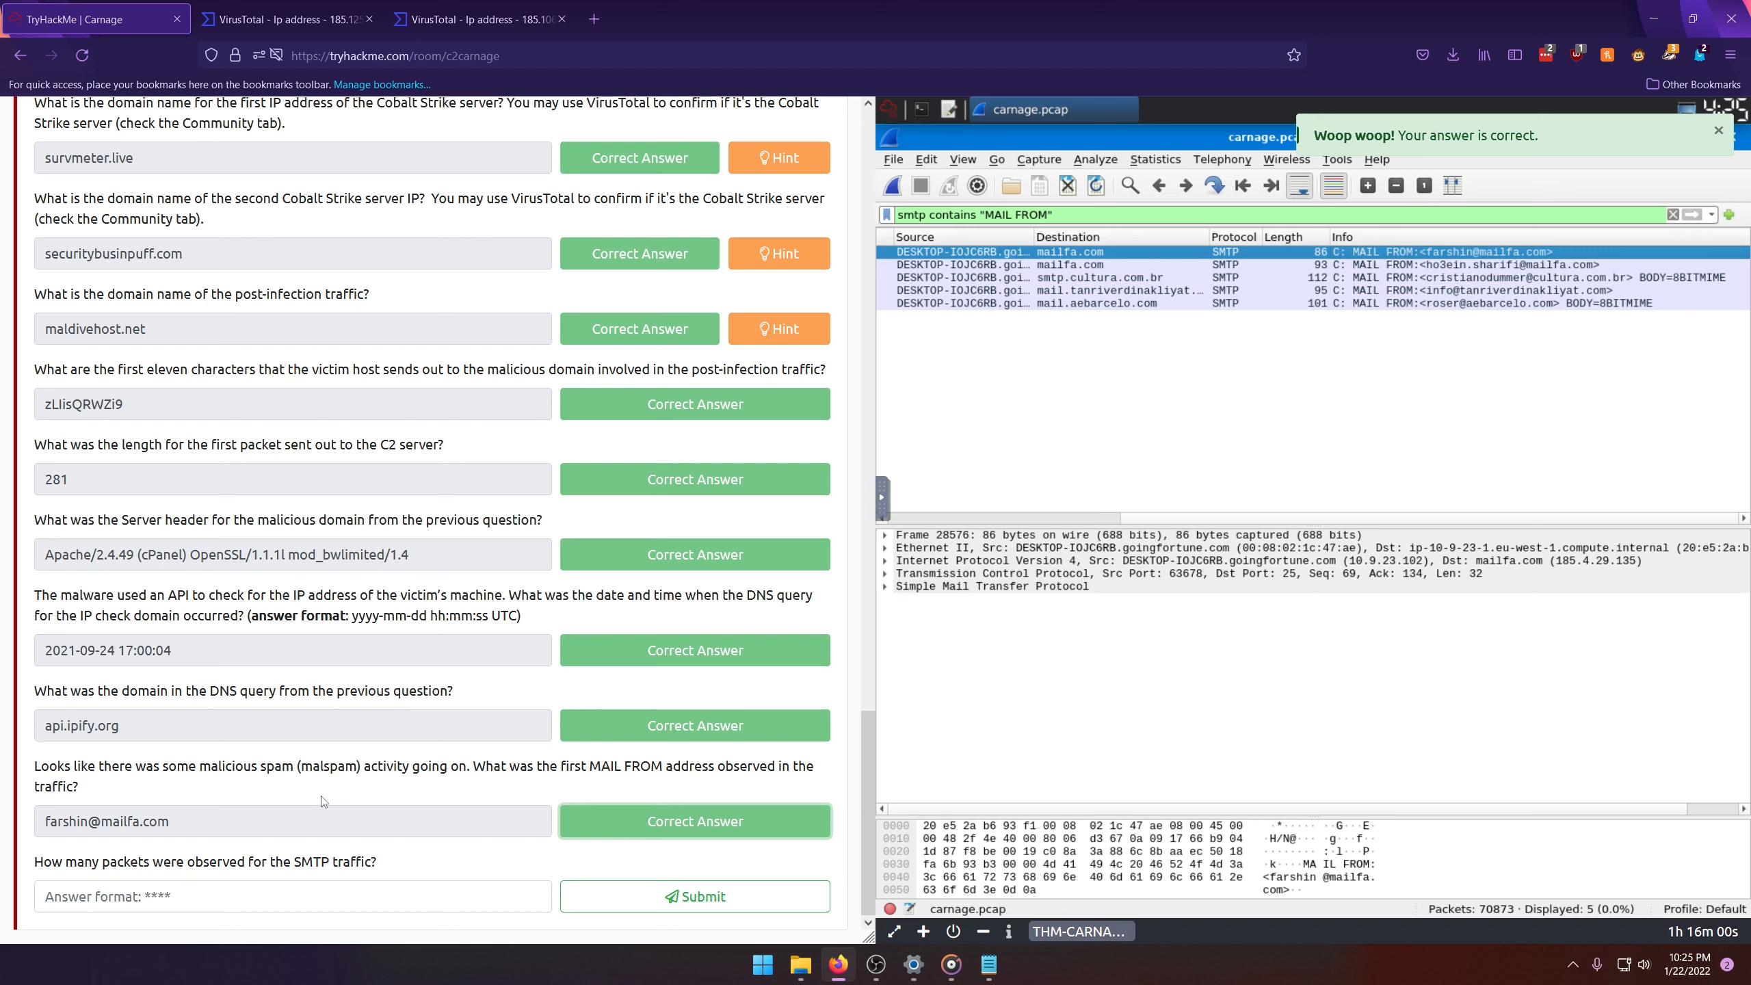
Step: Clear the display filter and open the Protocol Hierarchy statistics for the whole capture
left_click(1672, 215)
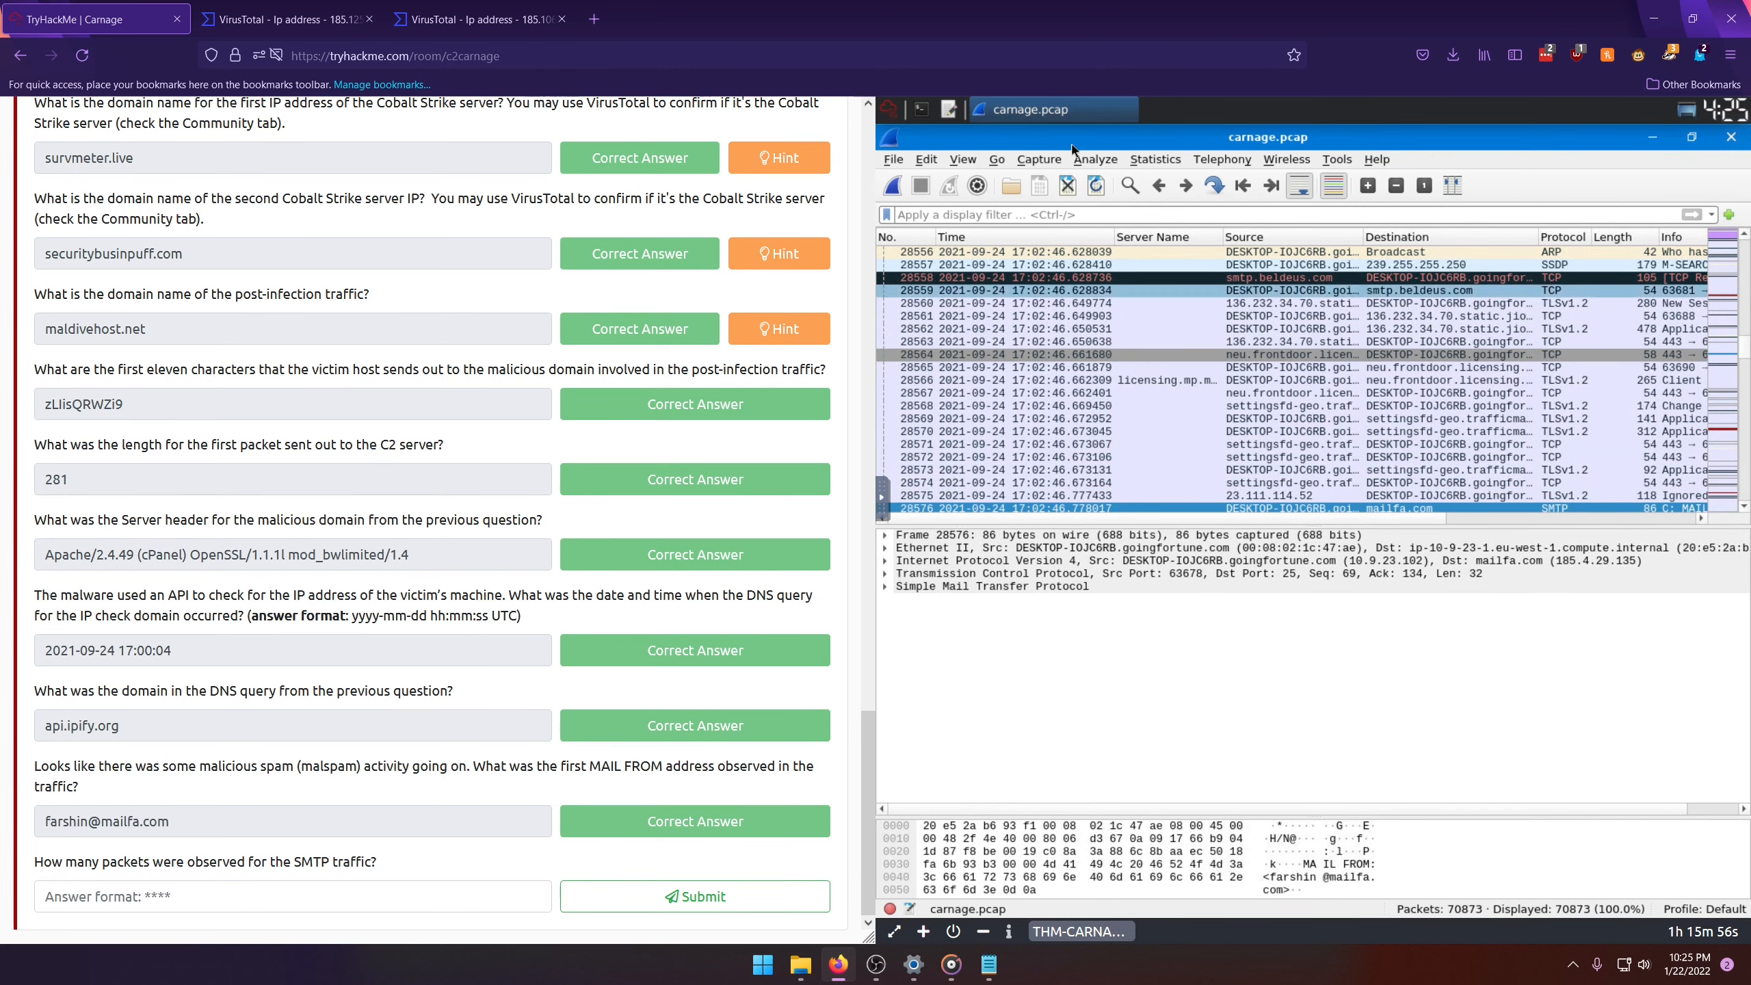
left_click(1167, 161)
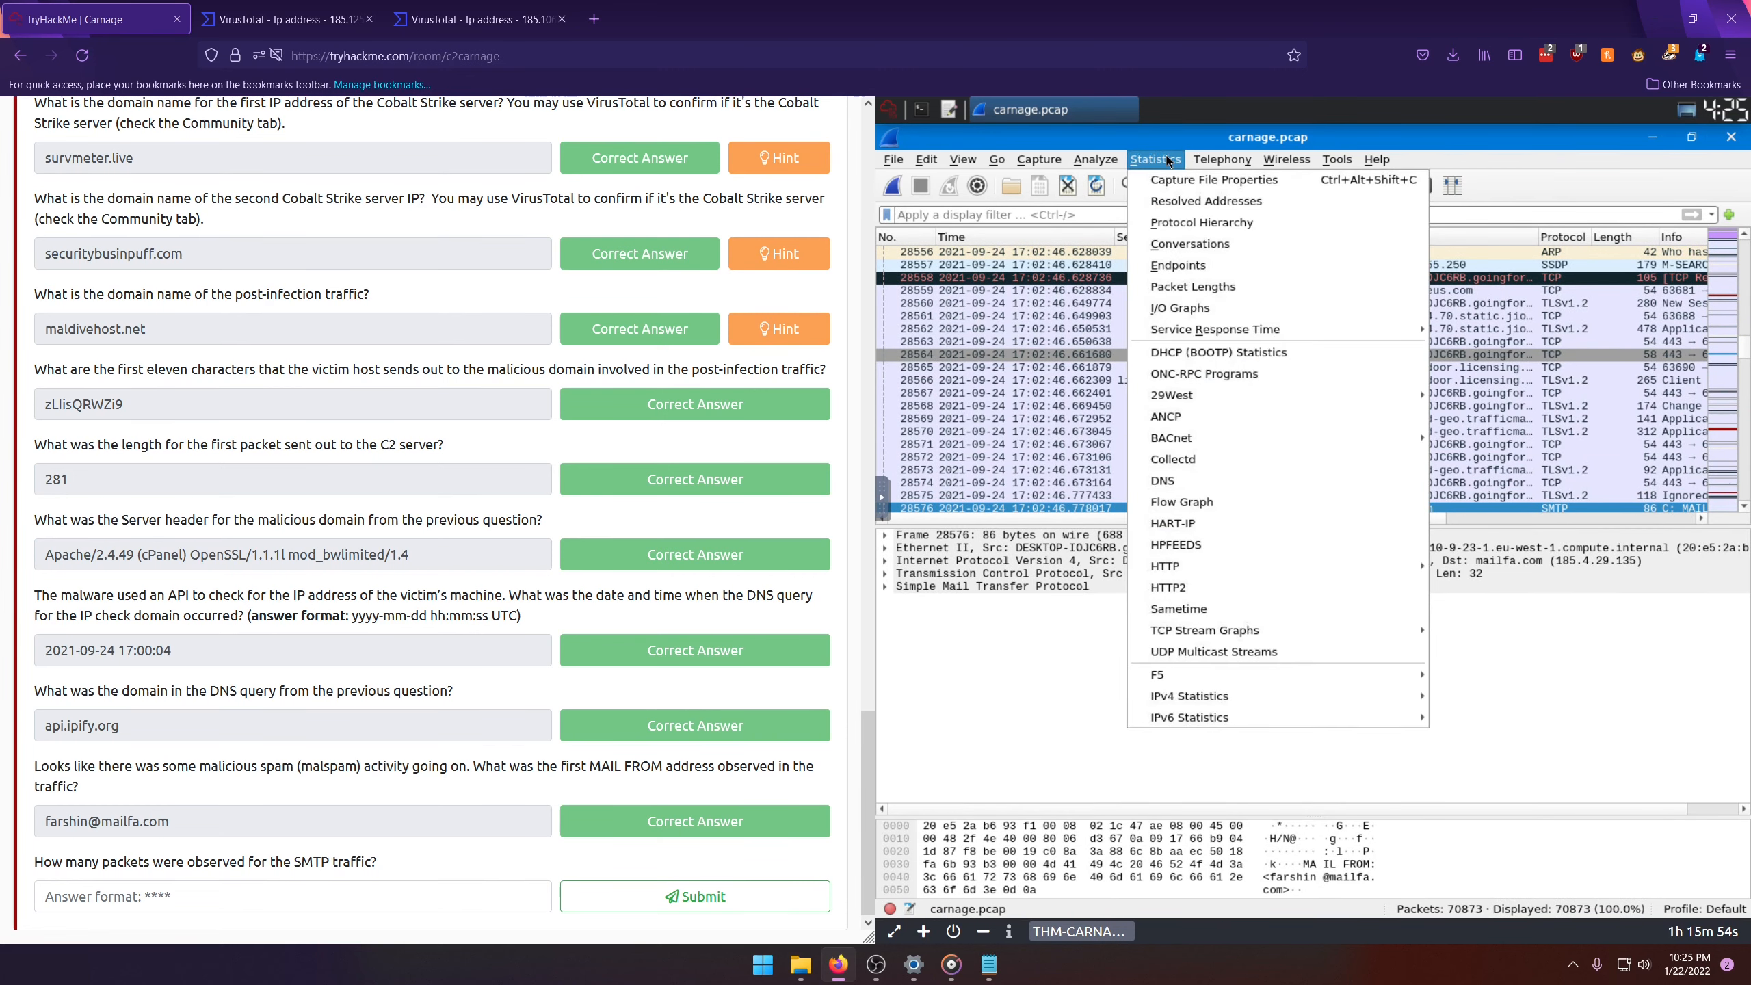
left_click(1178, 228)
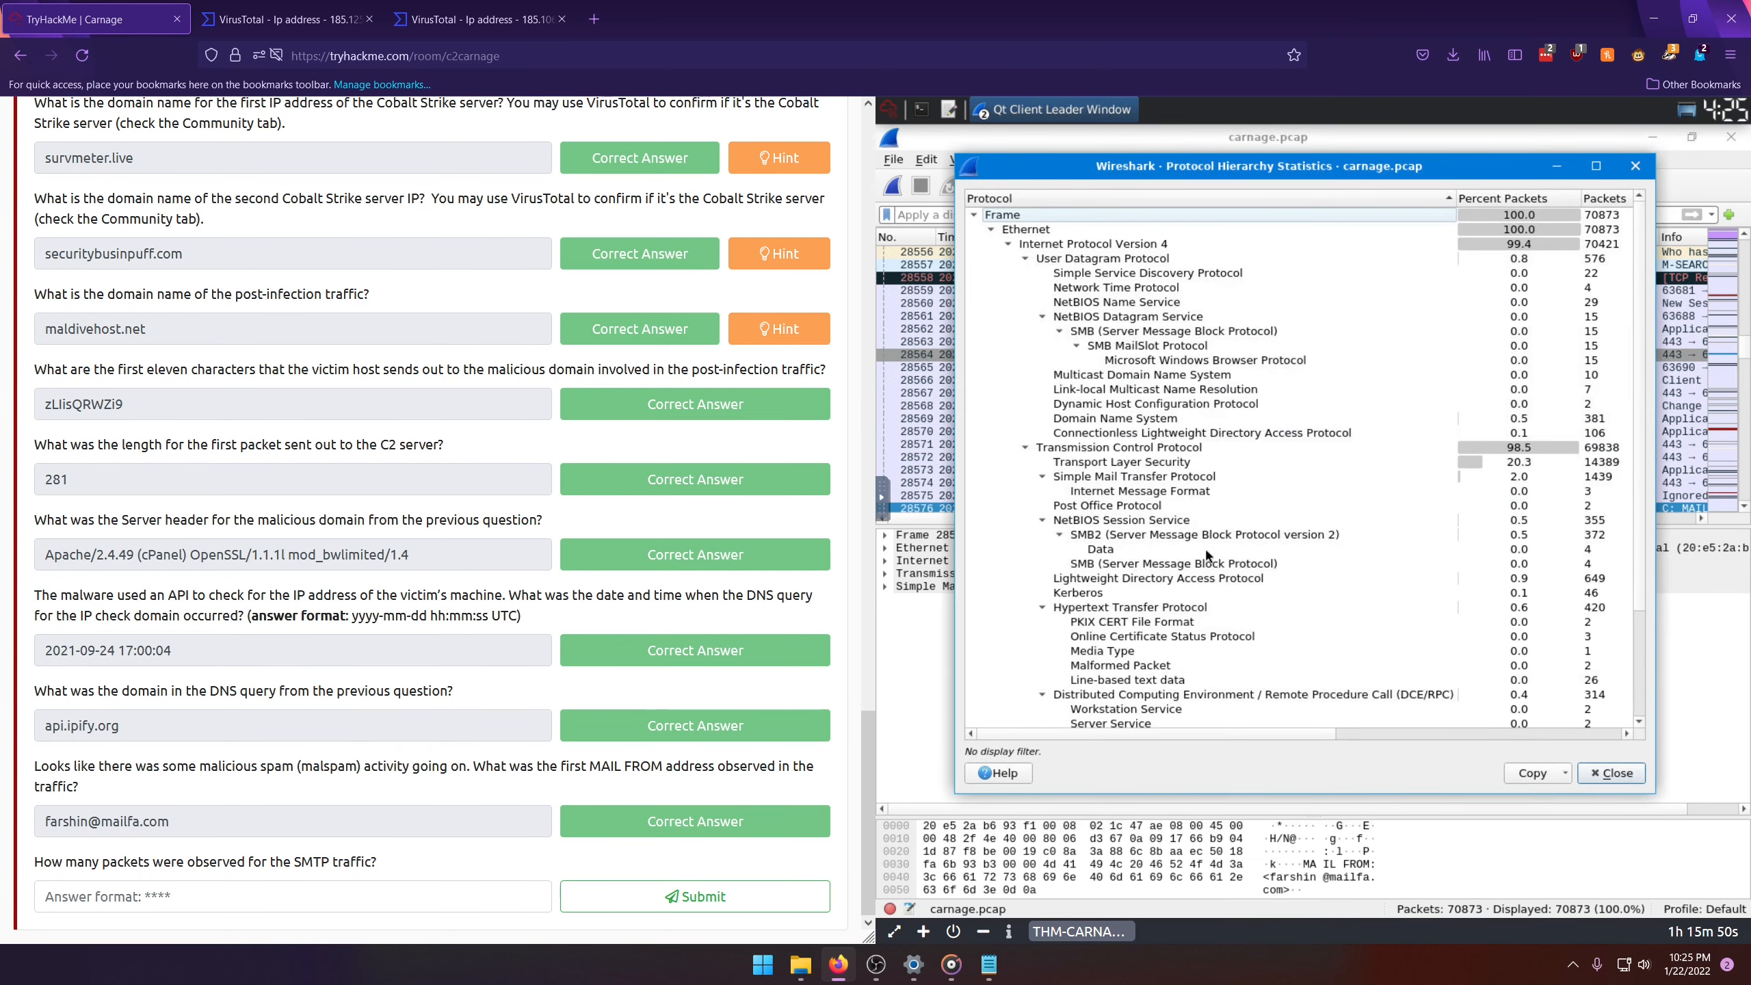
Step: Locate the Simple Mail Transfer Protocol row in the protocol hierarchy and inspect its packet statistics
scroll(1110, 330, "down", 3)
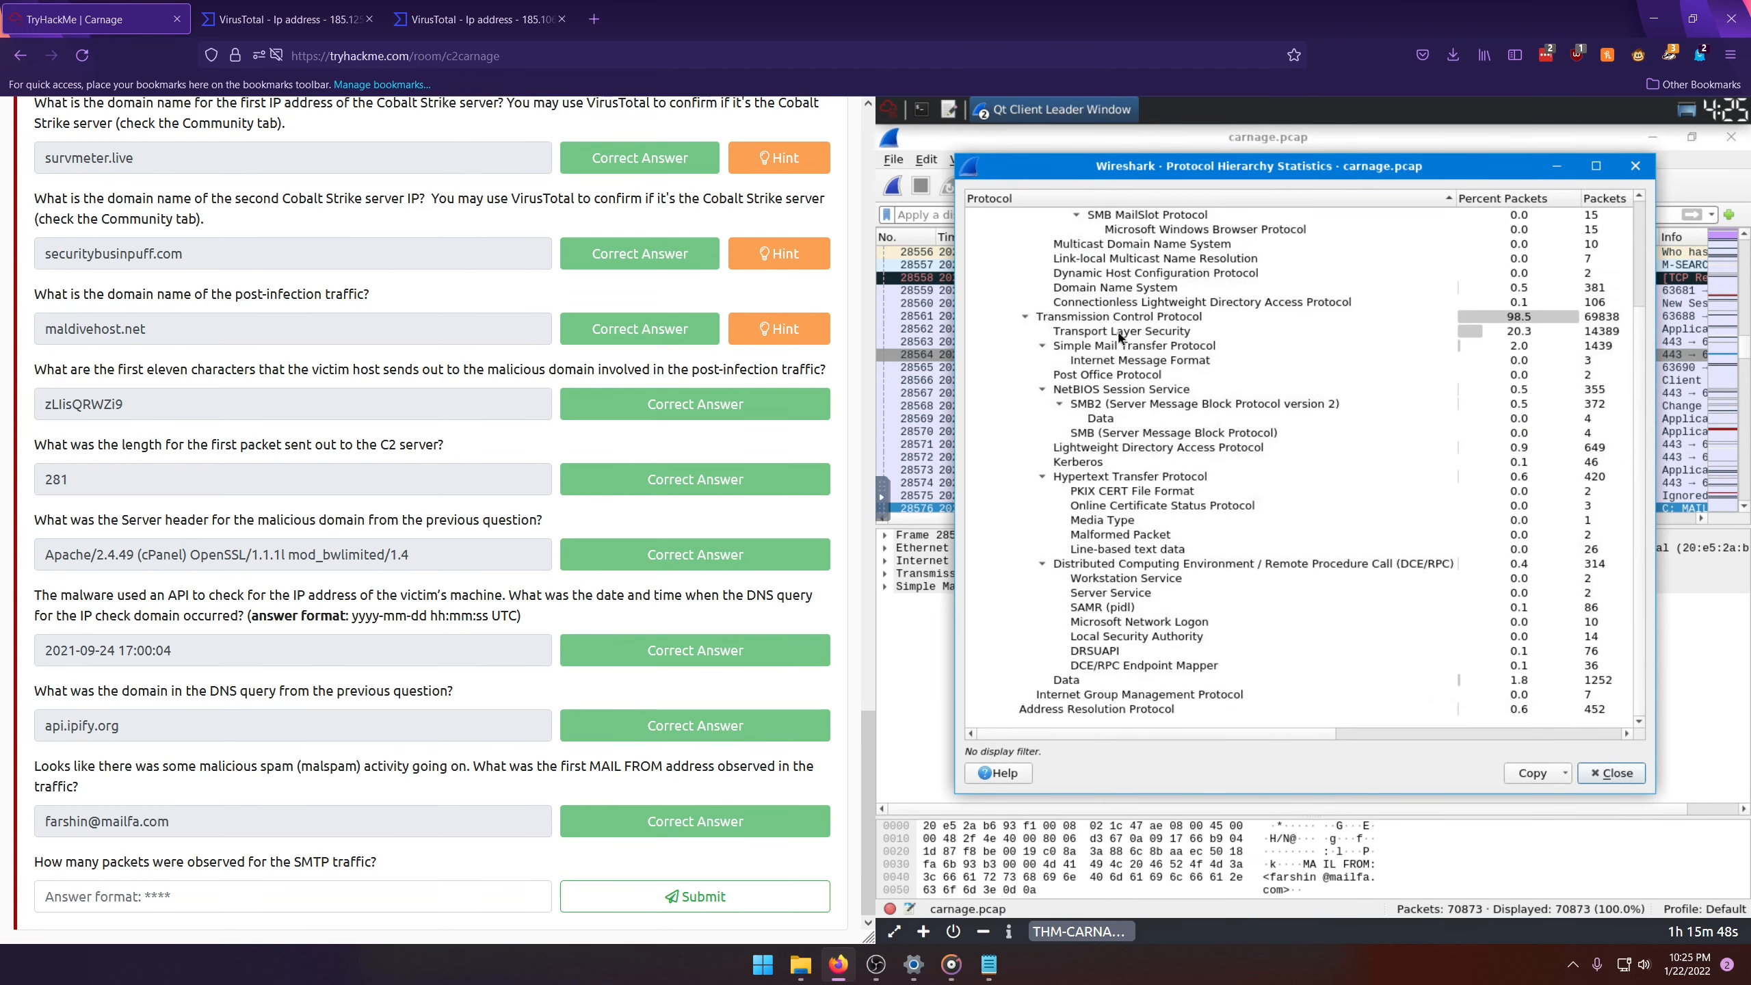
scroll(1105, 333, "up", 3)
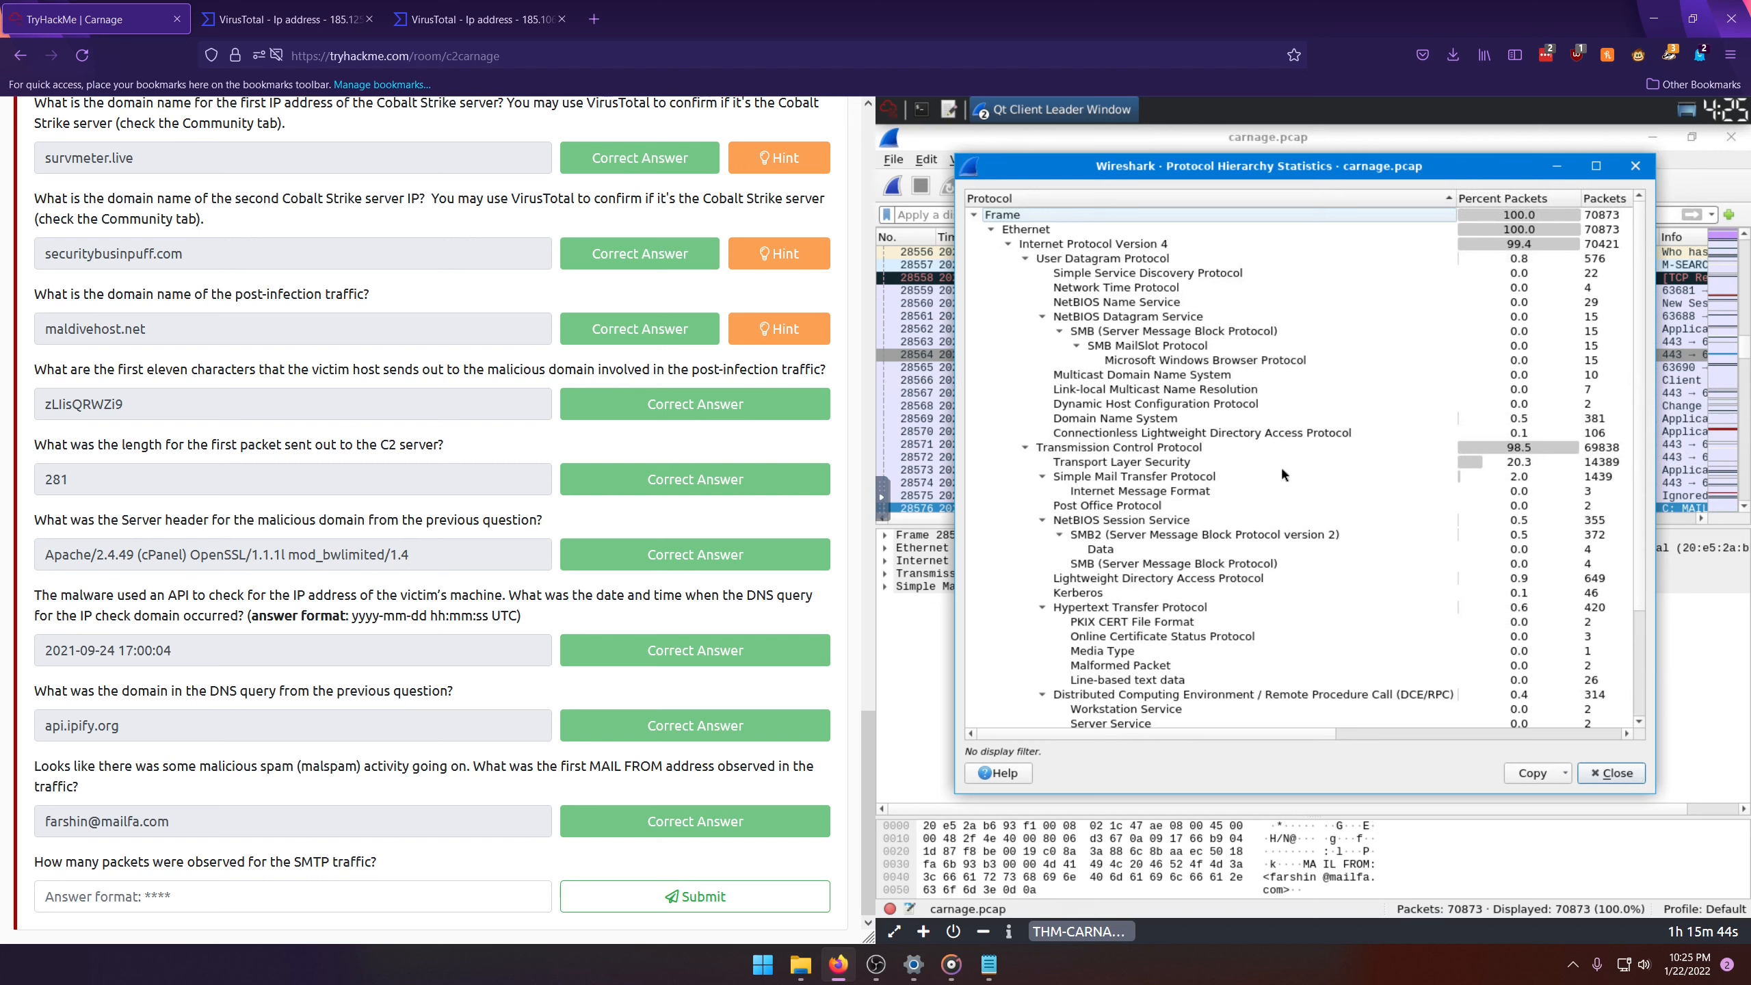
left_click(1050, 452)
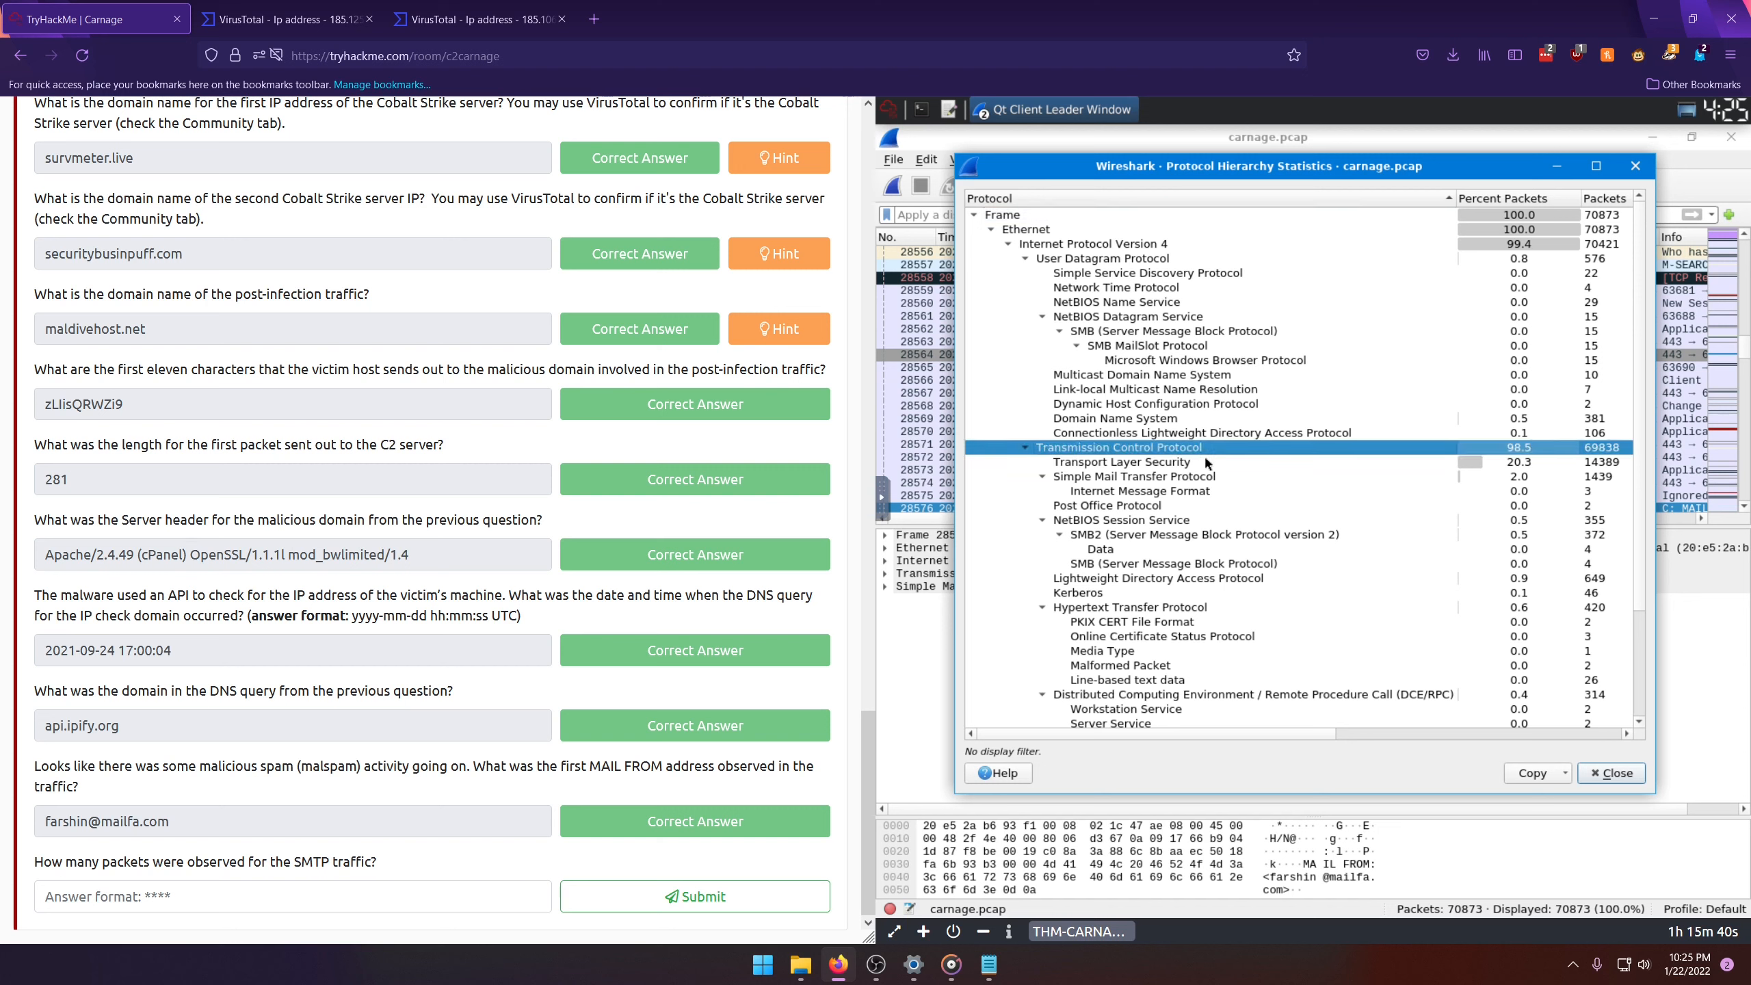
left_click(1068, 479)
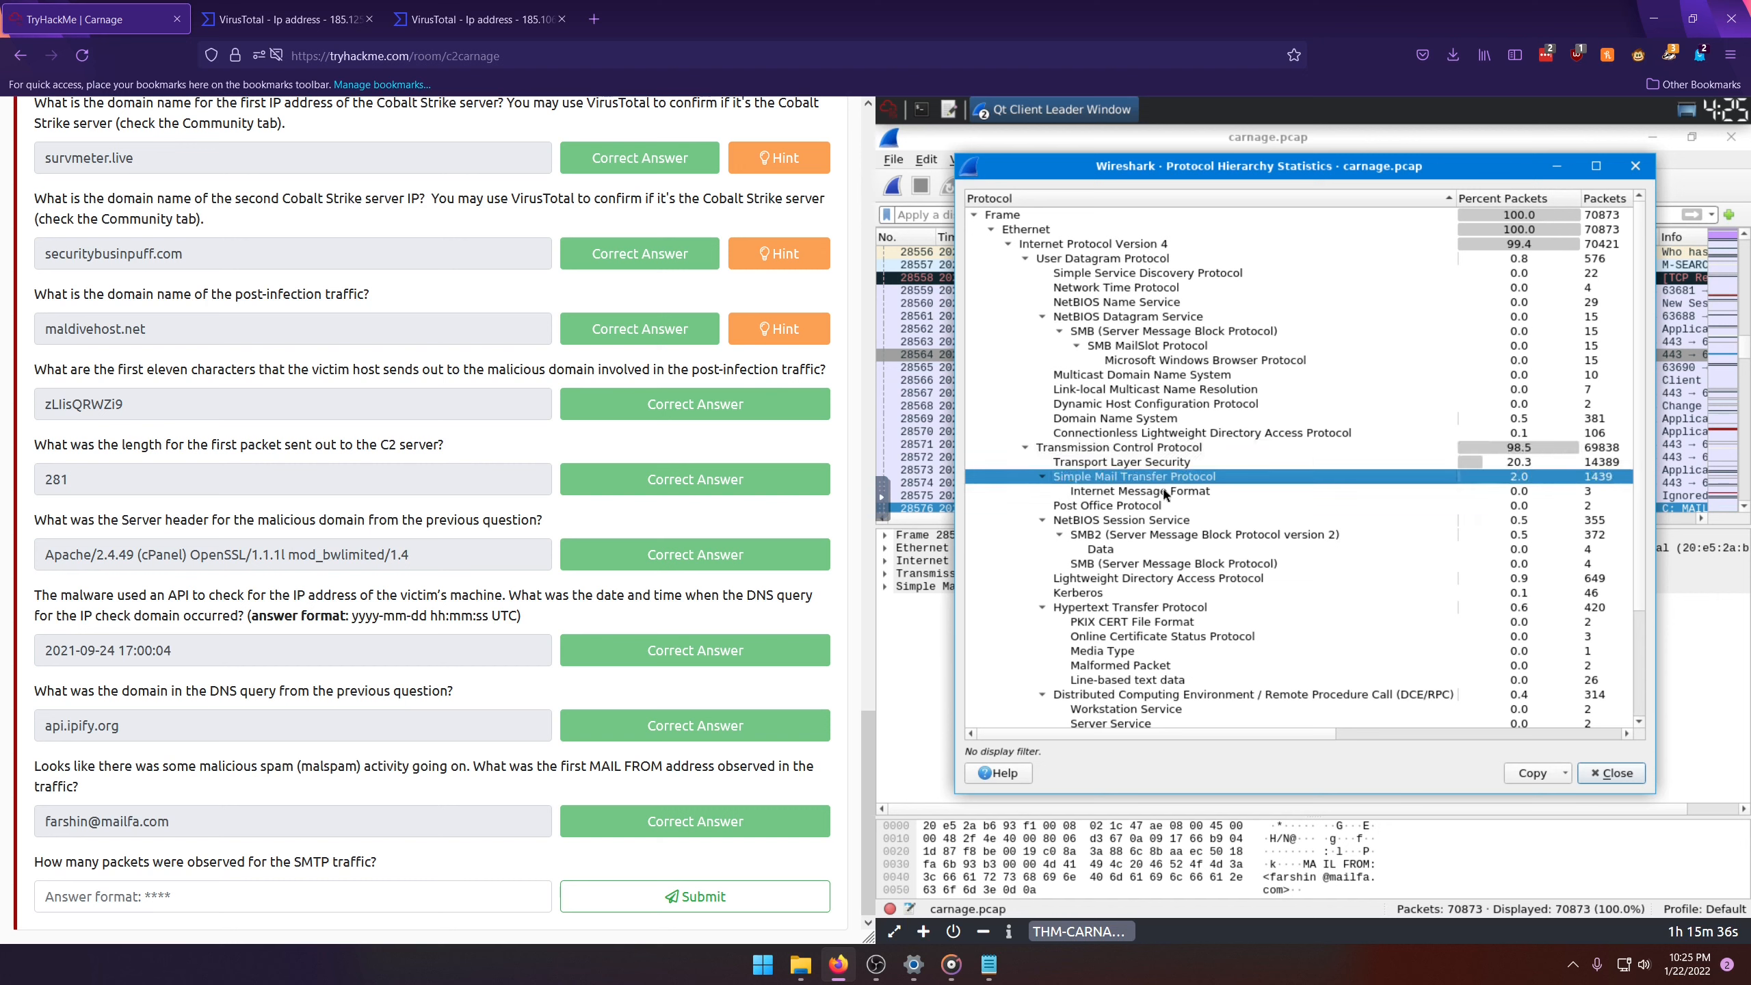
left_click_drag(1305, 733, 1435, 737)
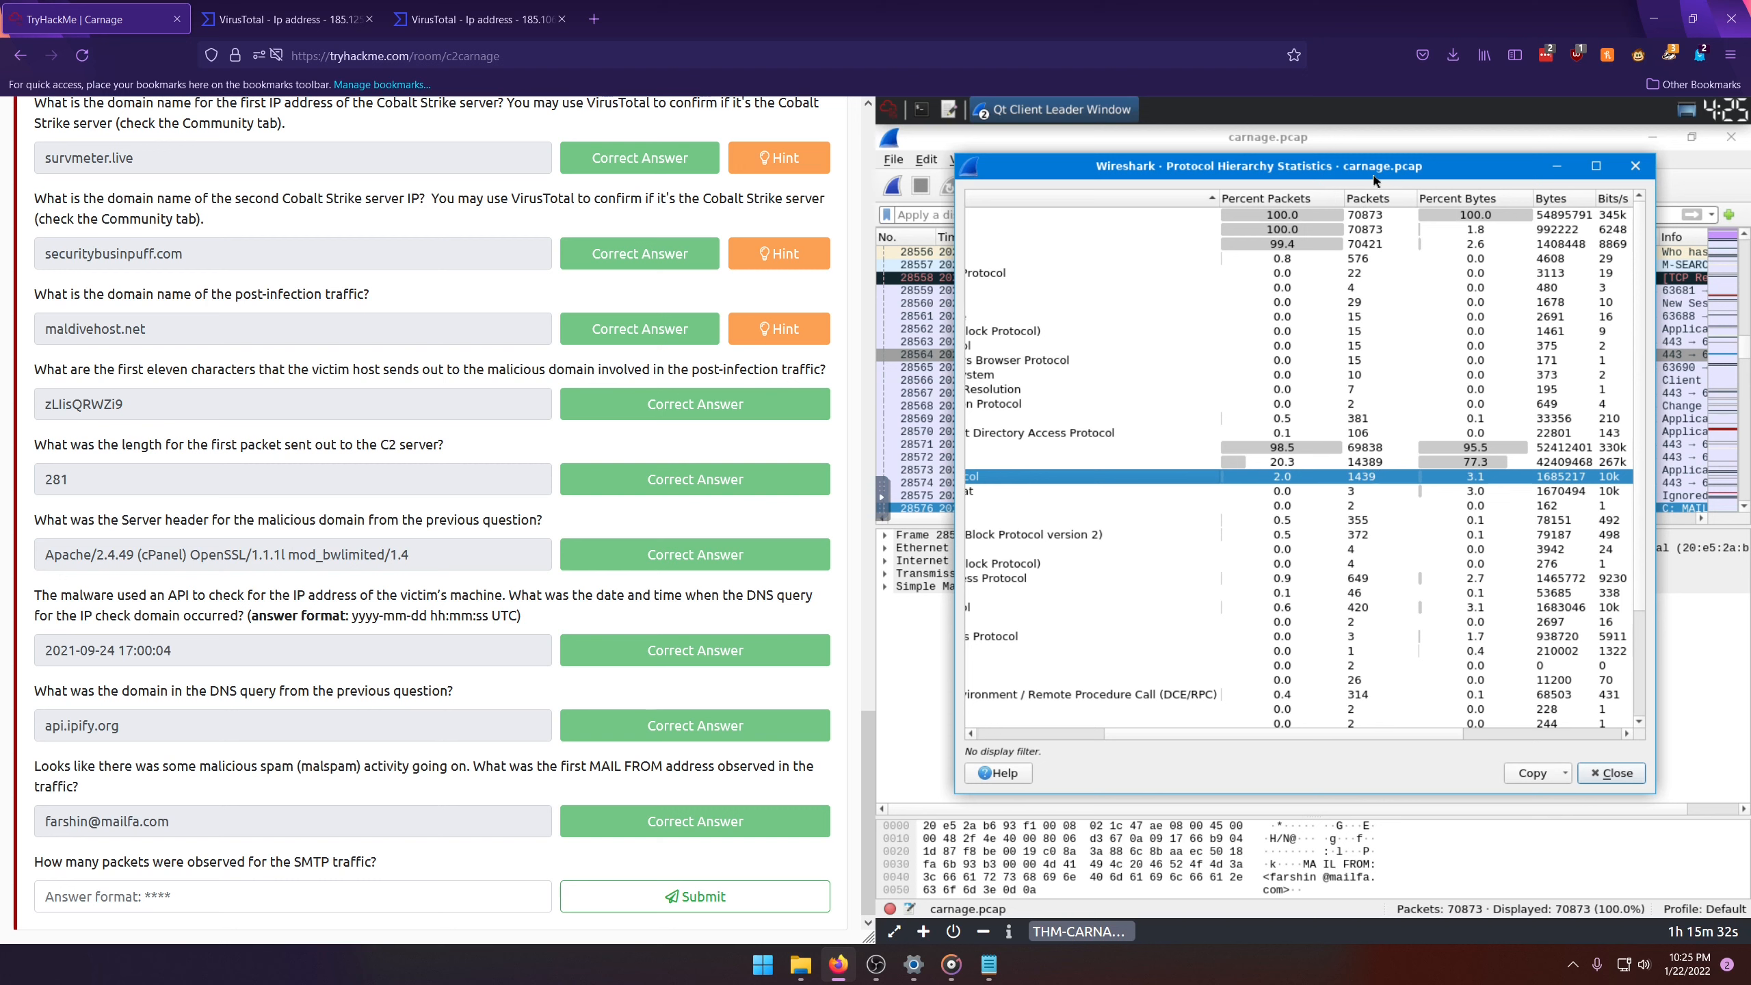
Step: Sort the protocol hierarchy by packet count and select the Simple Mail Transfer Protocol row to read its packets
left_click(1373, 200)
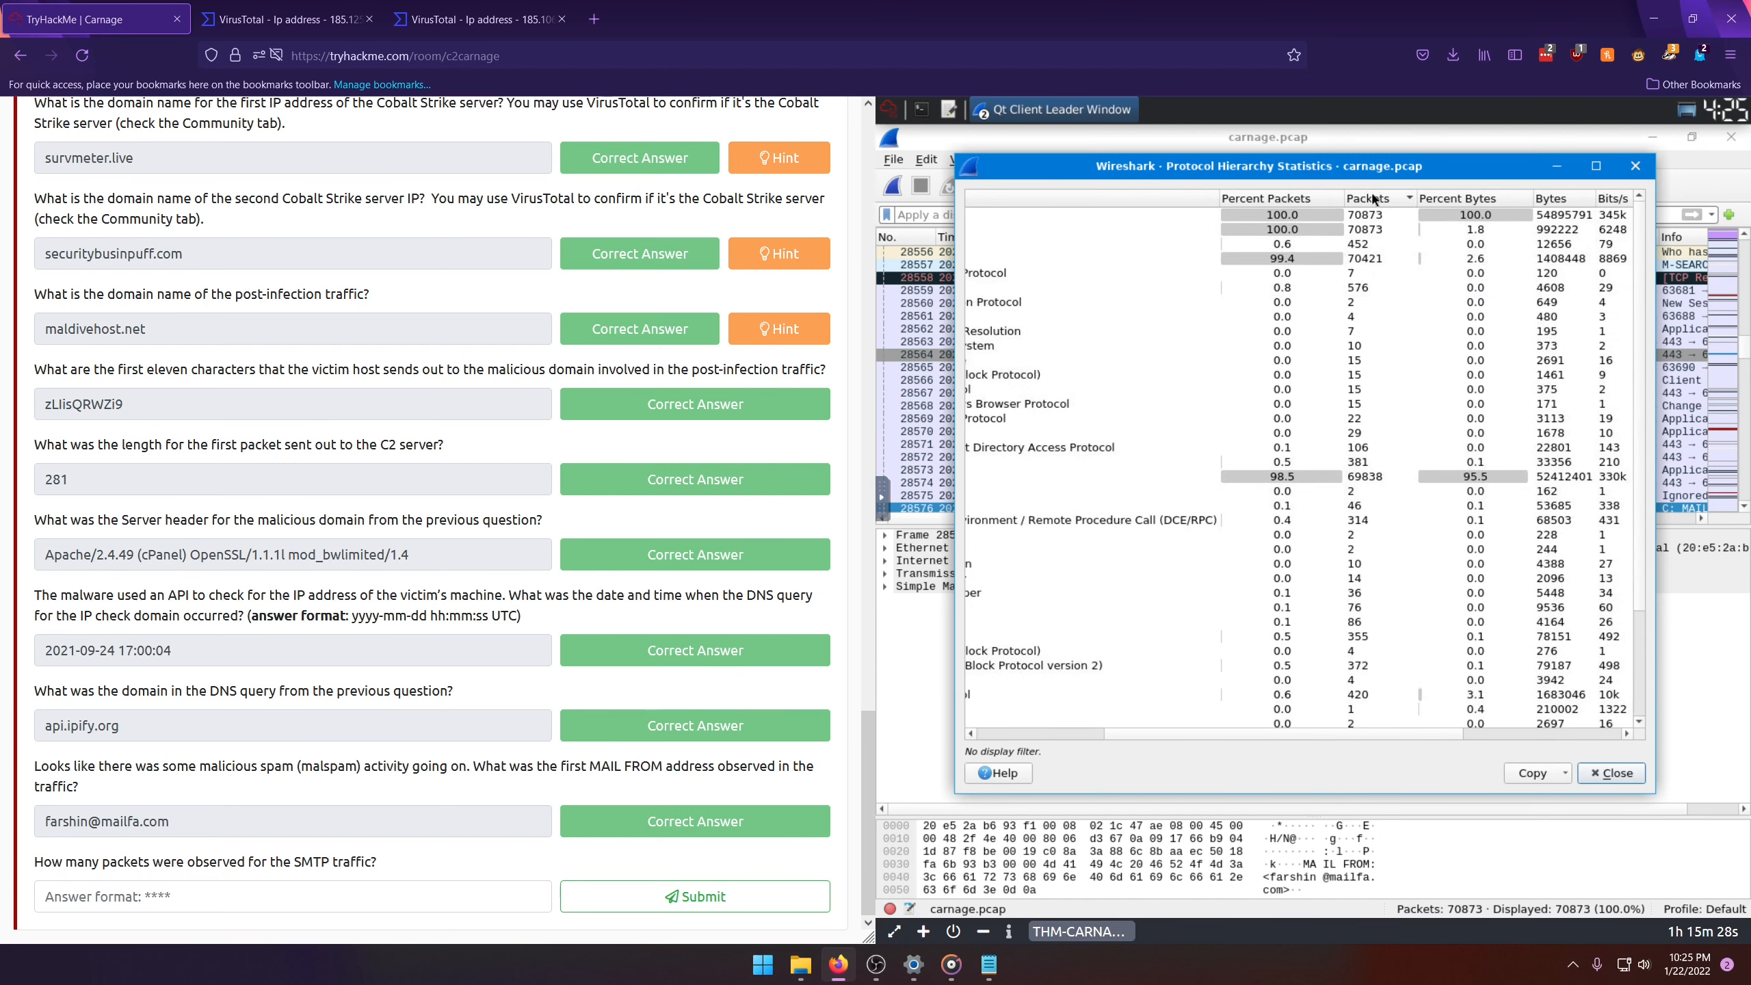
left_click(1420, 722)
left_click_drag(1412, 734, 1139, 742)
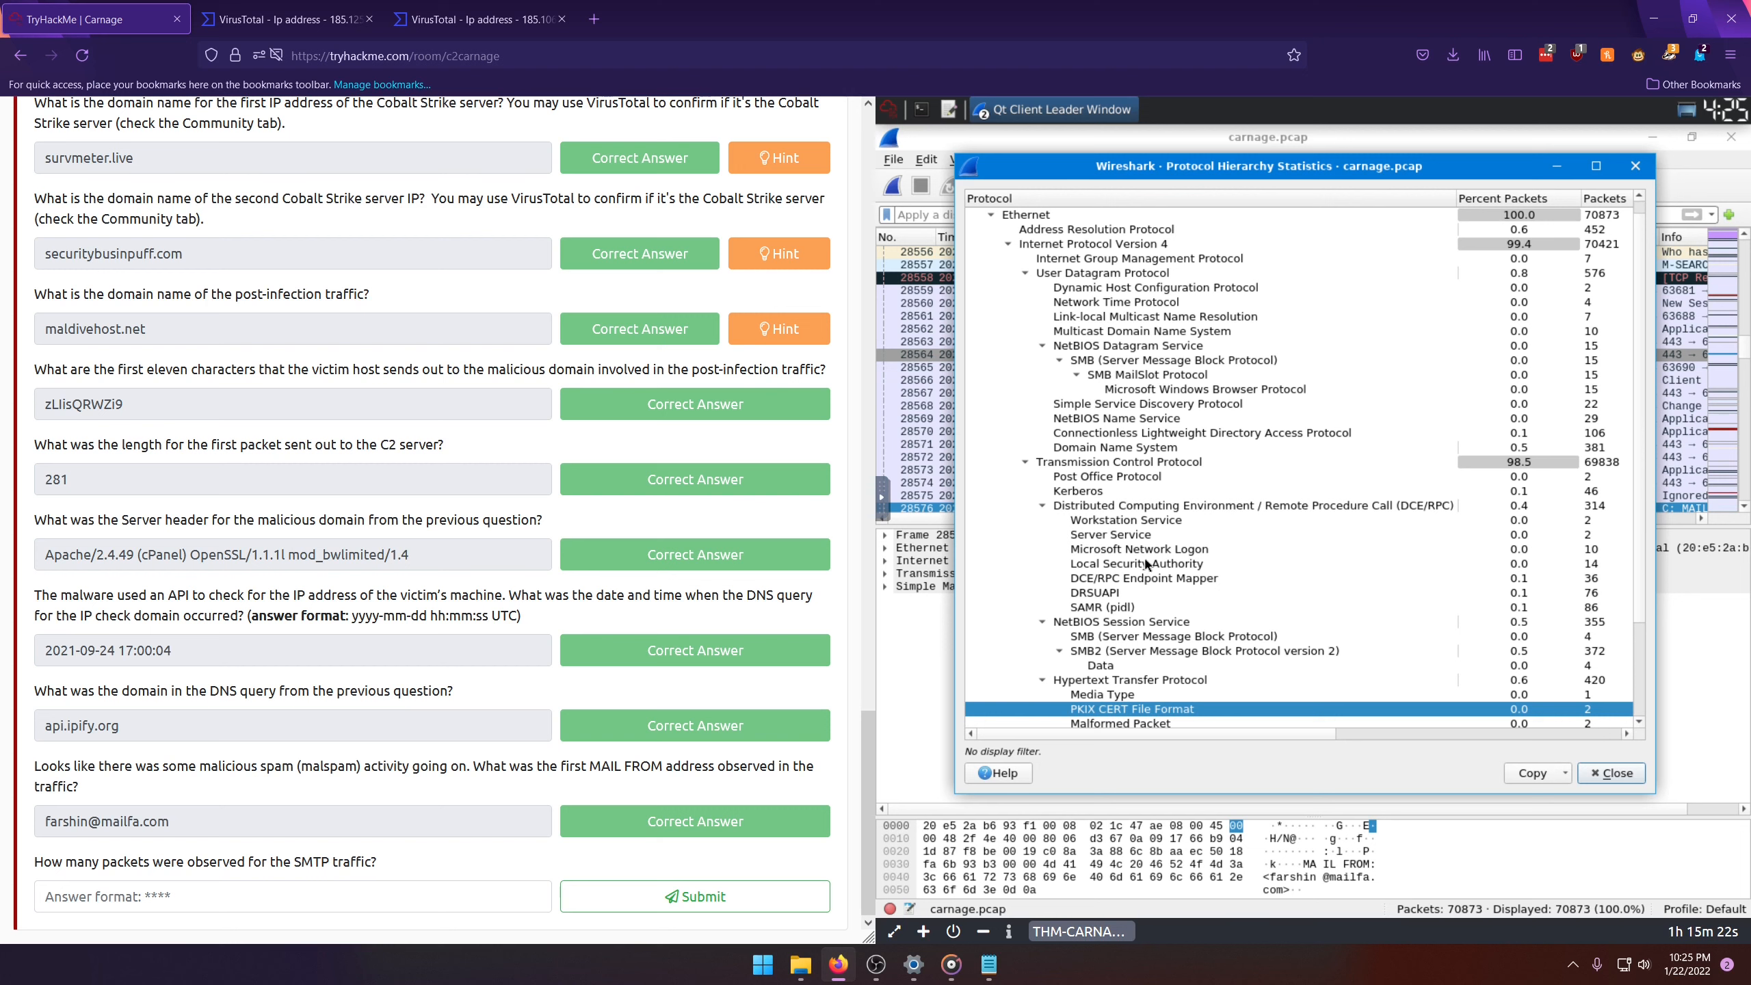
scroll(1162, 586, "down", 3)
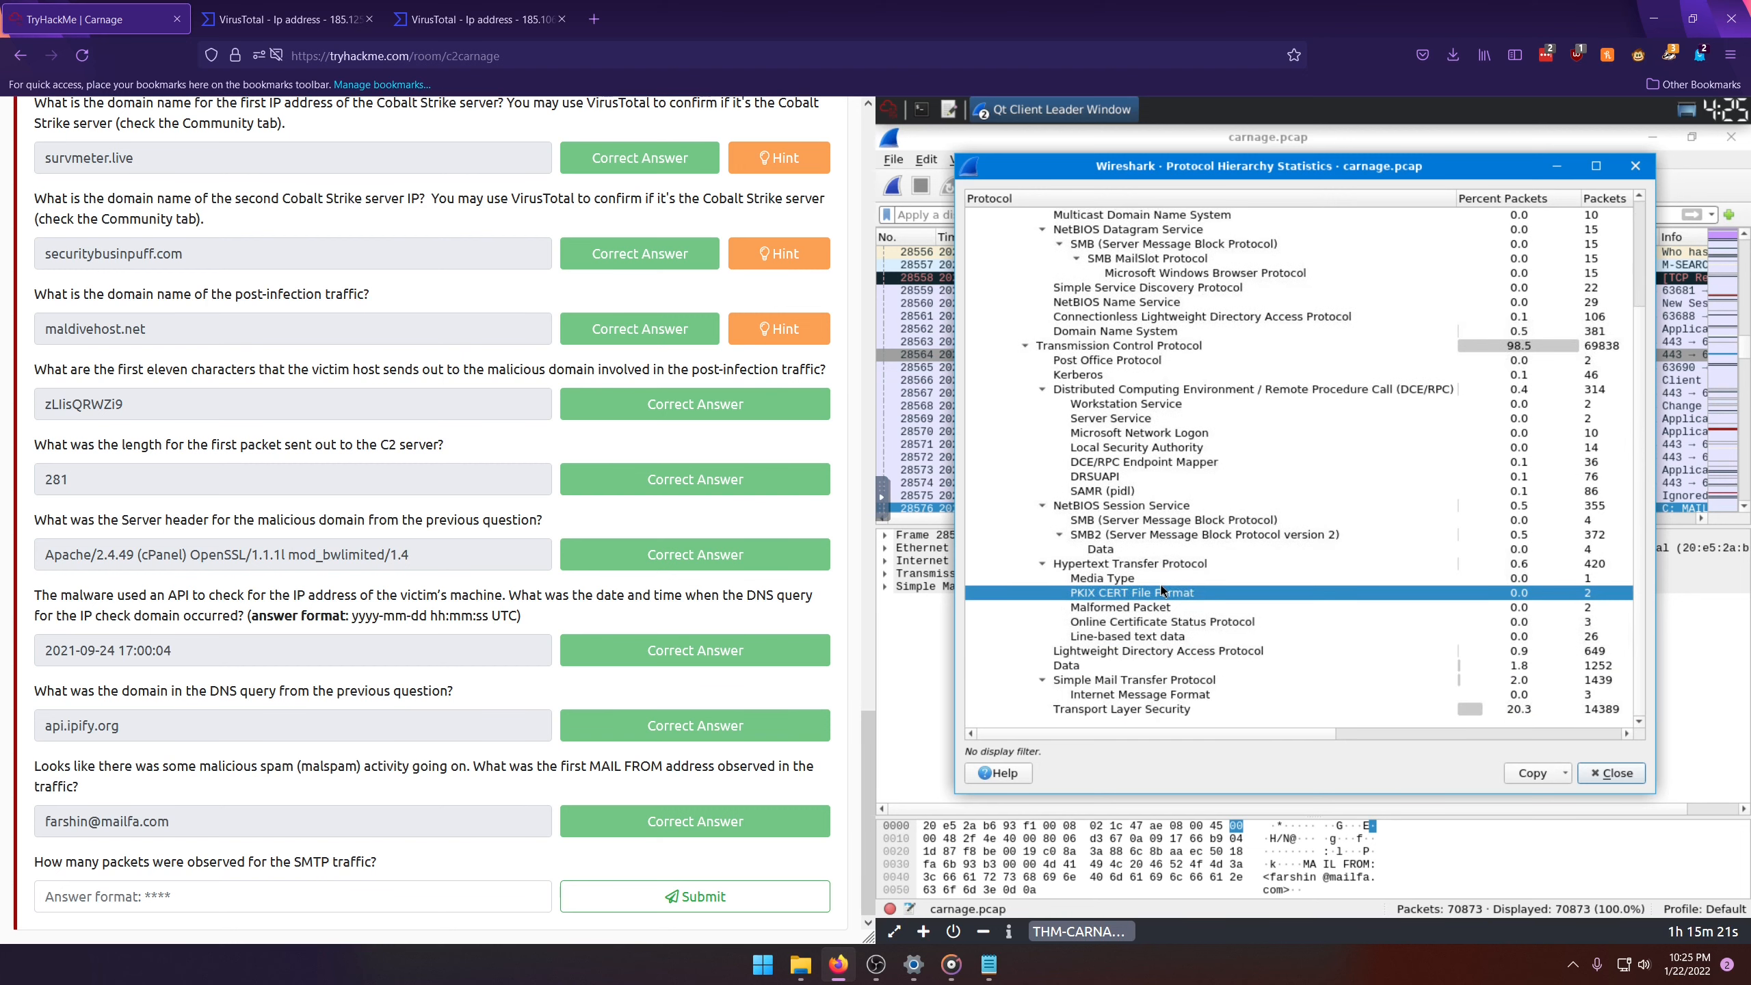
left_click(1135, 680)
scroll(1286, 735, "right", 3)
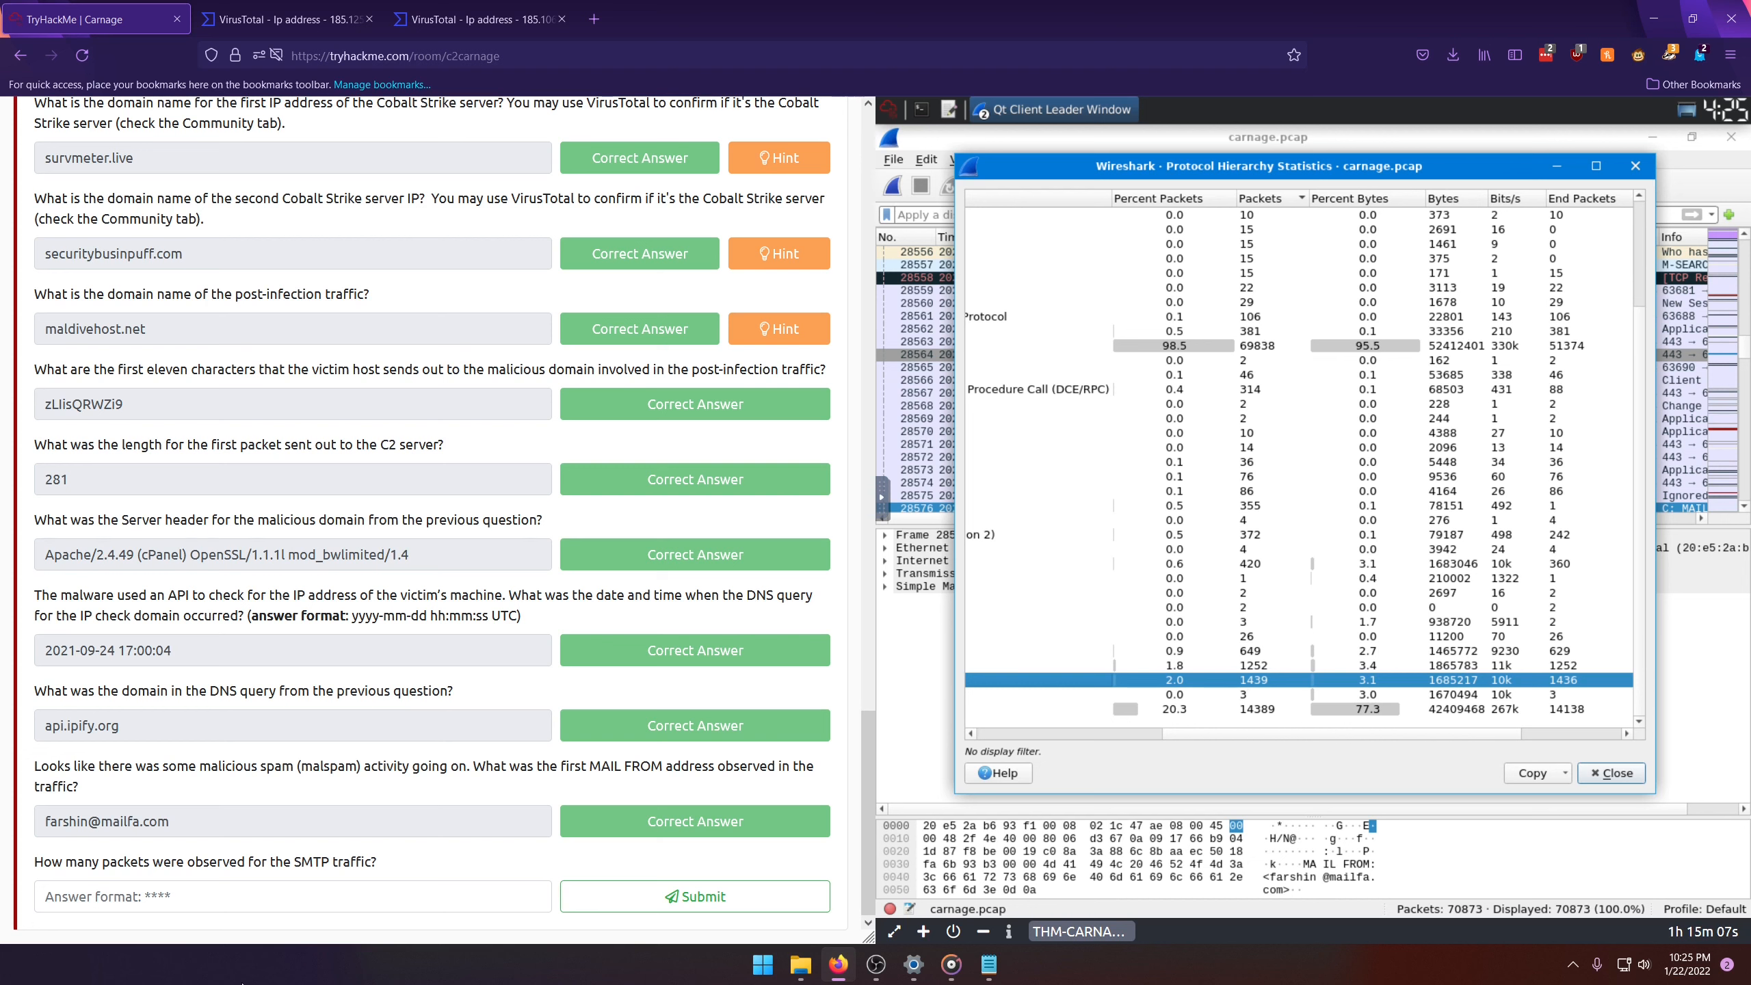
Step: Submit 1439 as the number of packets observed for the SMTP traffic
left_click(179, 896)
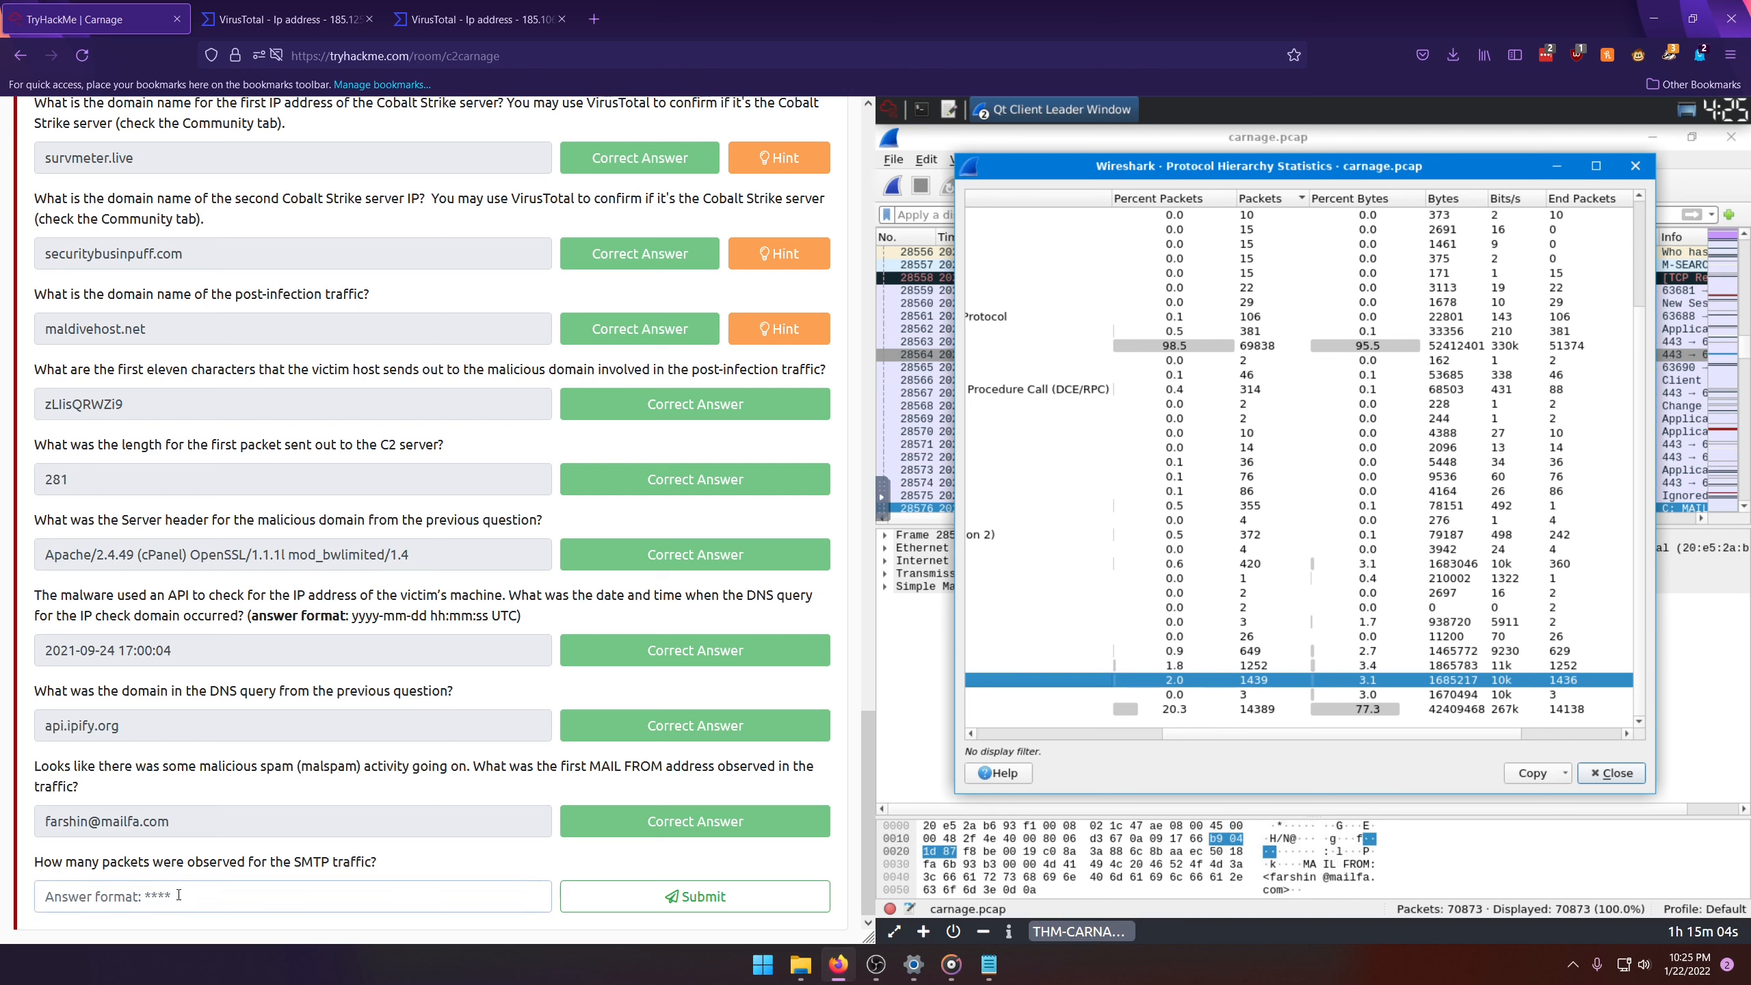
type("S")
key("BackSpace")
type("1439")
key("Return")
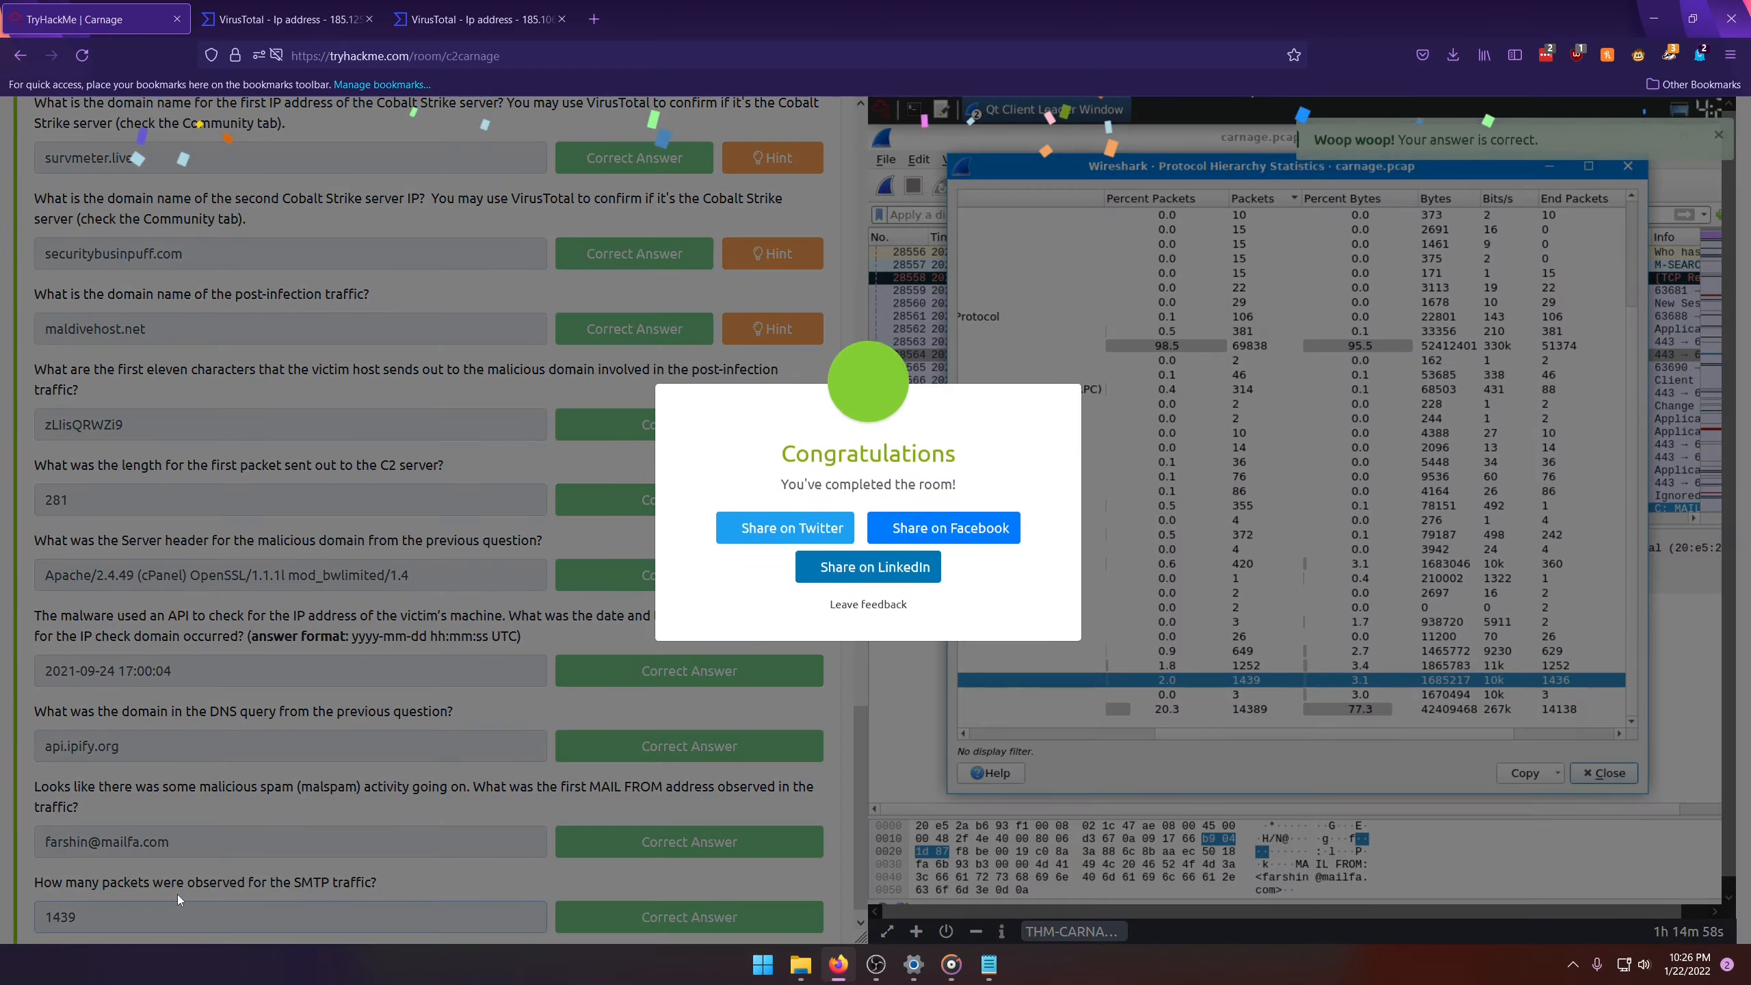